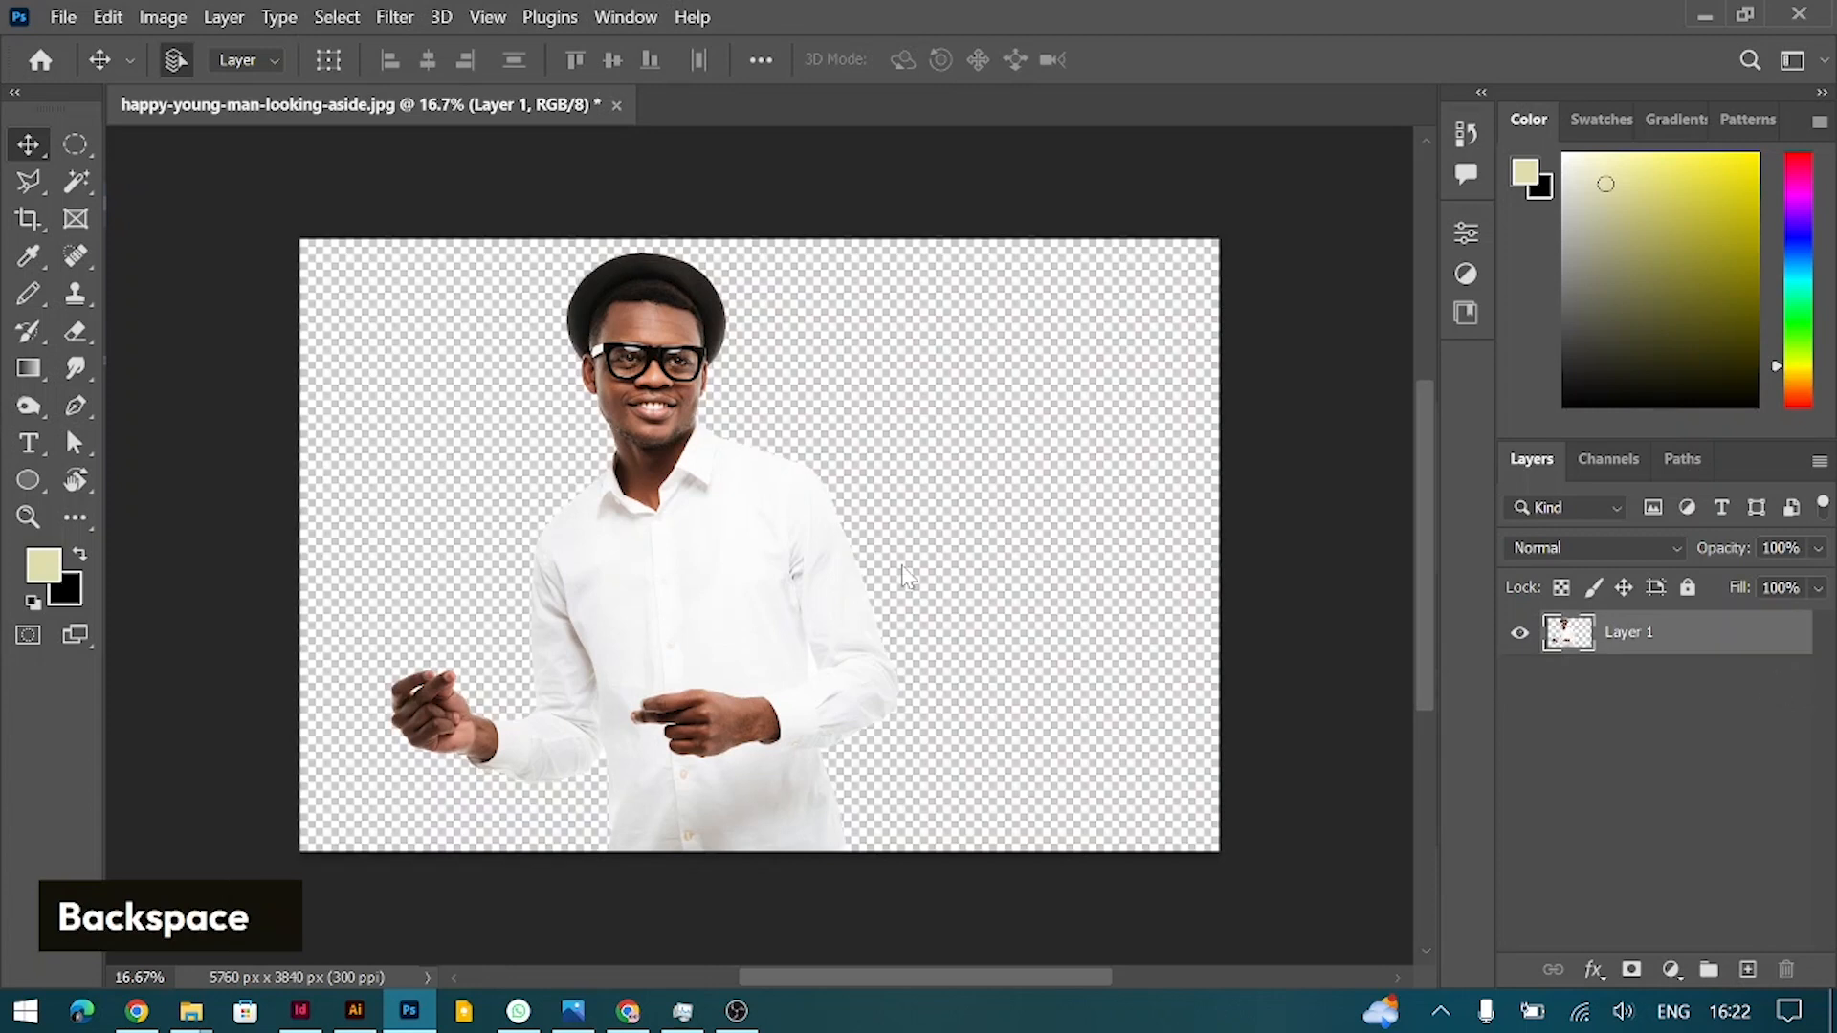
Step: Apply a Shadows/Highlights adjustment that lightens the shadows of the cut-out man, with the highlights amount at 0%
{"action": "left_click", "coordinate": [162, 17]}
{"action": "mouse_move", "coordinate": [325, 91]}
{"action": "left_click", "coordinate": [574, 537]}
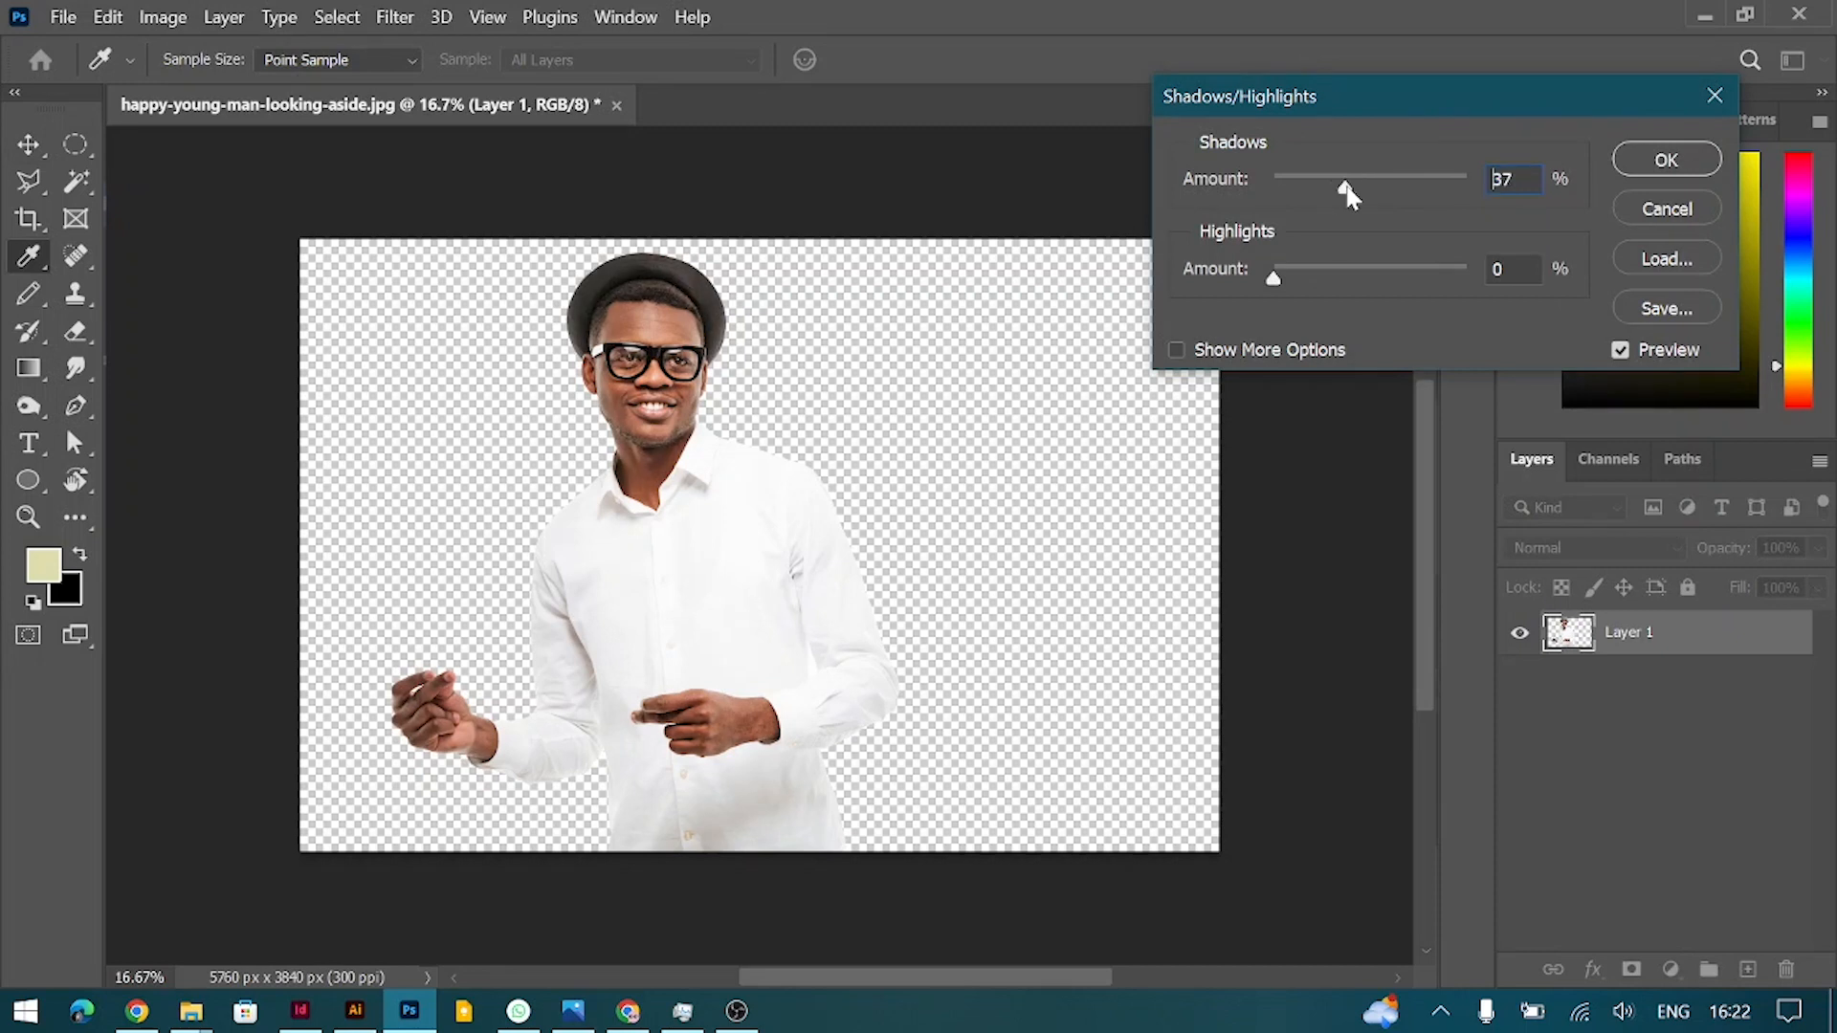
{"action": "left_click_drag", "start_coordinate": [1299, 284], "coordinate": [1276, 289]}
{"action": "left_click", "coordinate": [1666, 160]}
{"action": "key", "text": "v"}
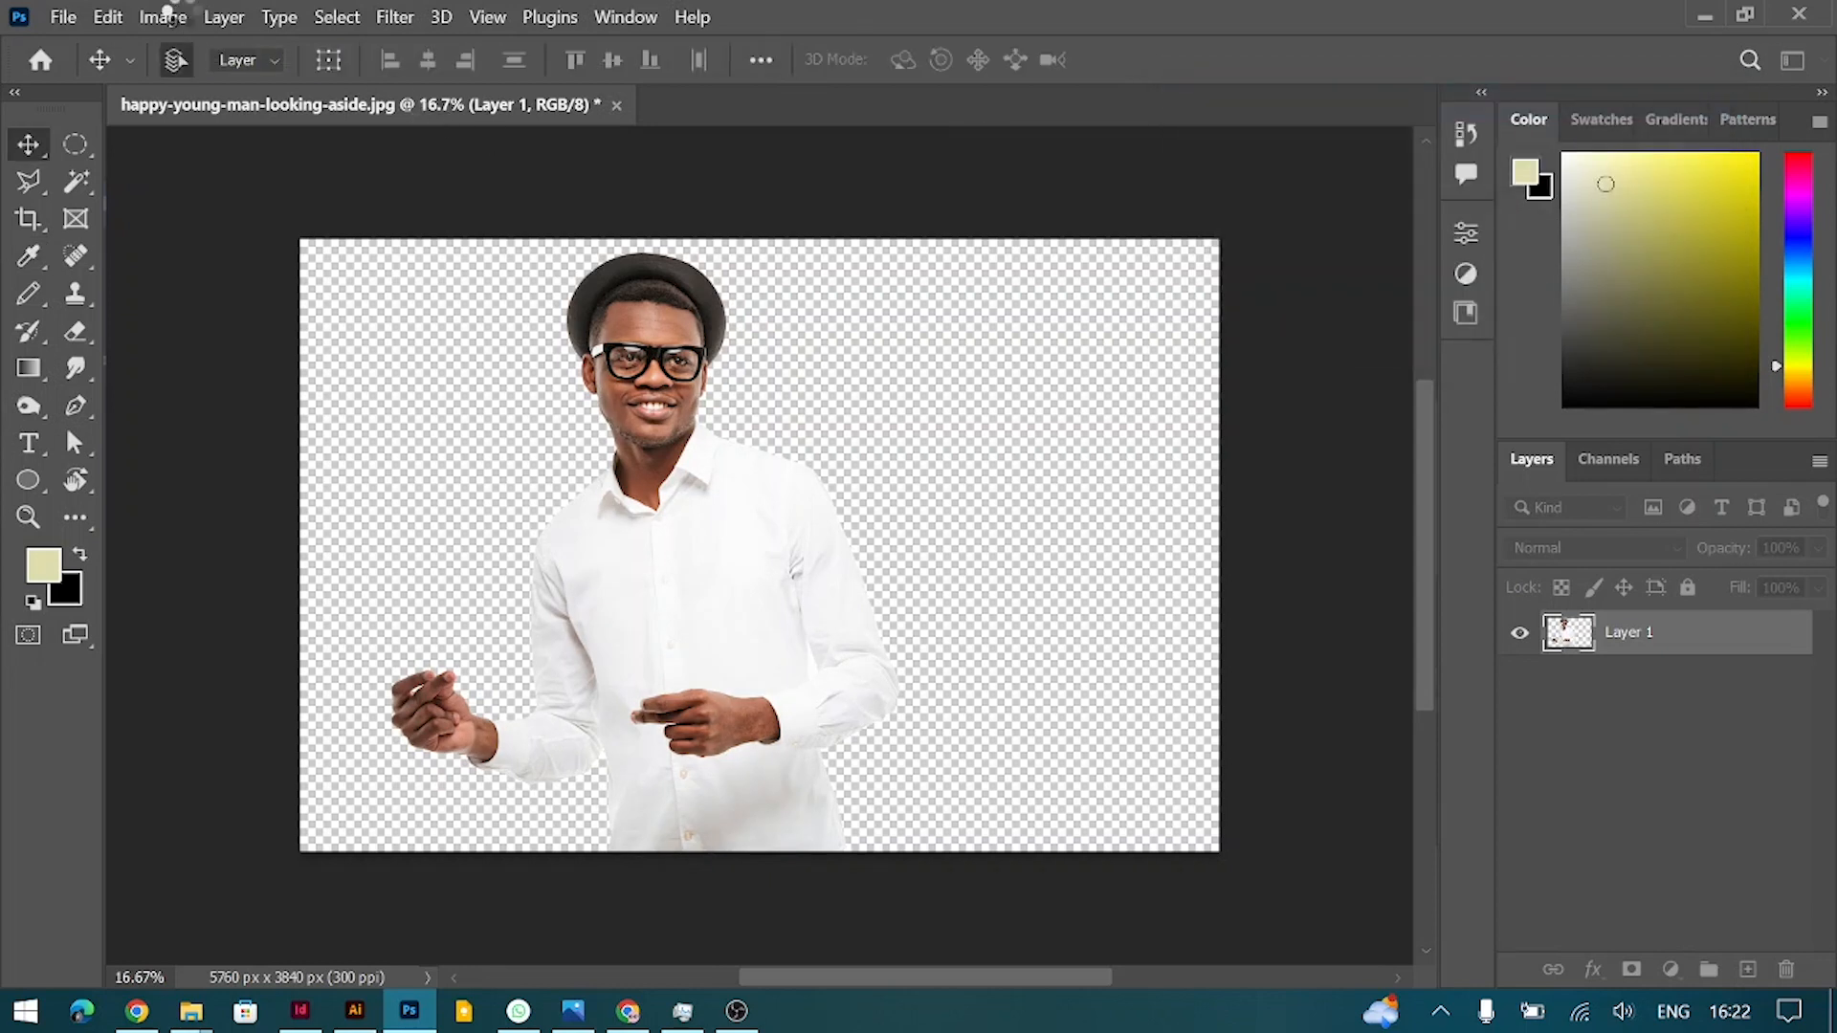
Step: Apply a Brightness/Contrast adjustment to the cut-out man with brightness 7 and contrast -32
{"action": "left_click", "coordinate": [162, 17]}
{"action": "left_click", "coordinate": [168, 21]}
{"action": "left_click", "coordinate": [168, 21]}
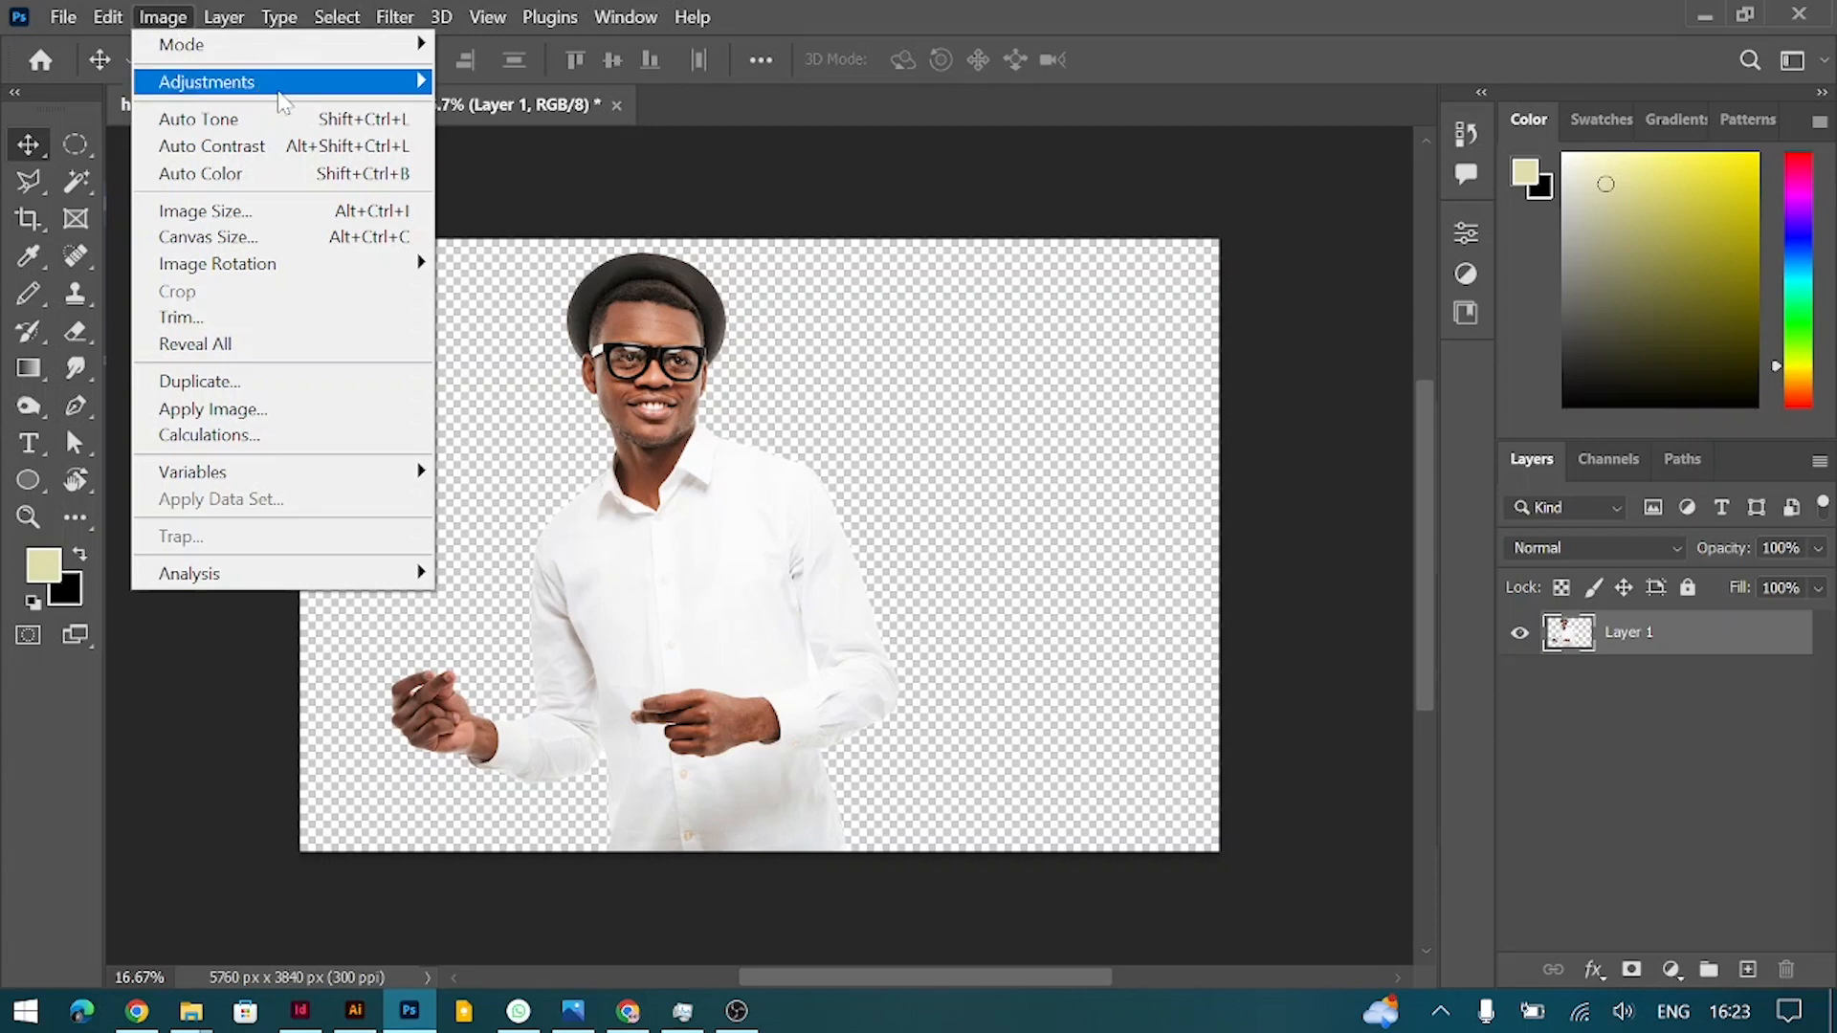
{"action": "mouse_move", "coordinate": [292, 94]}
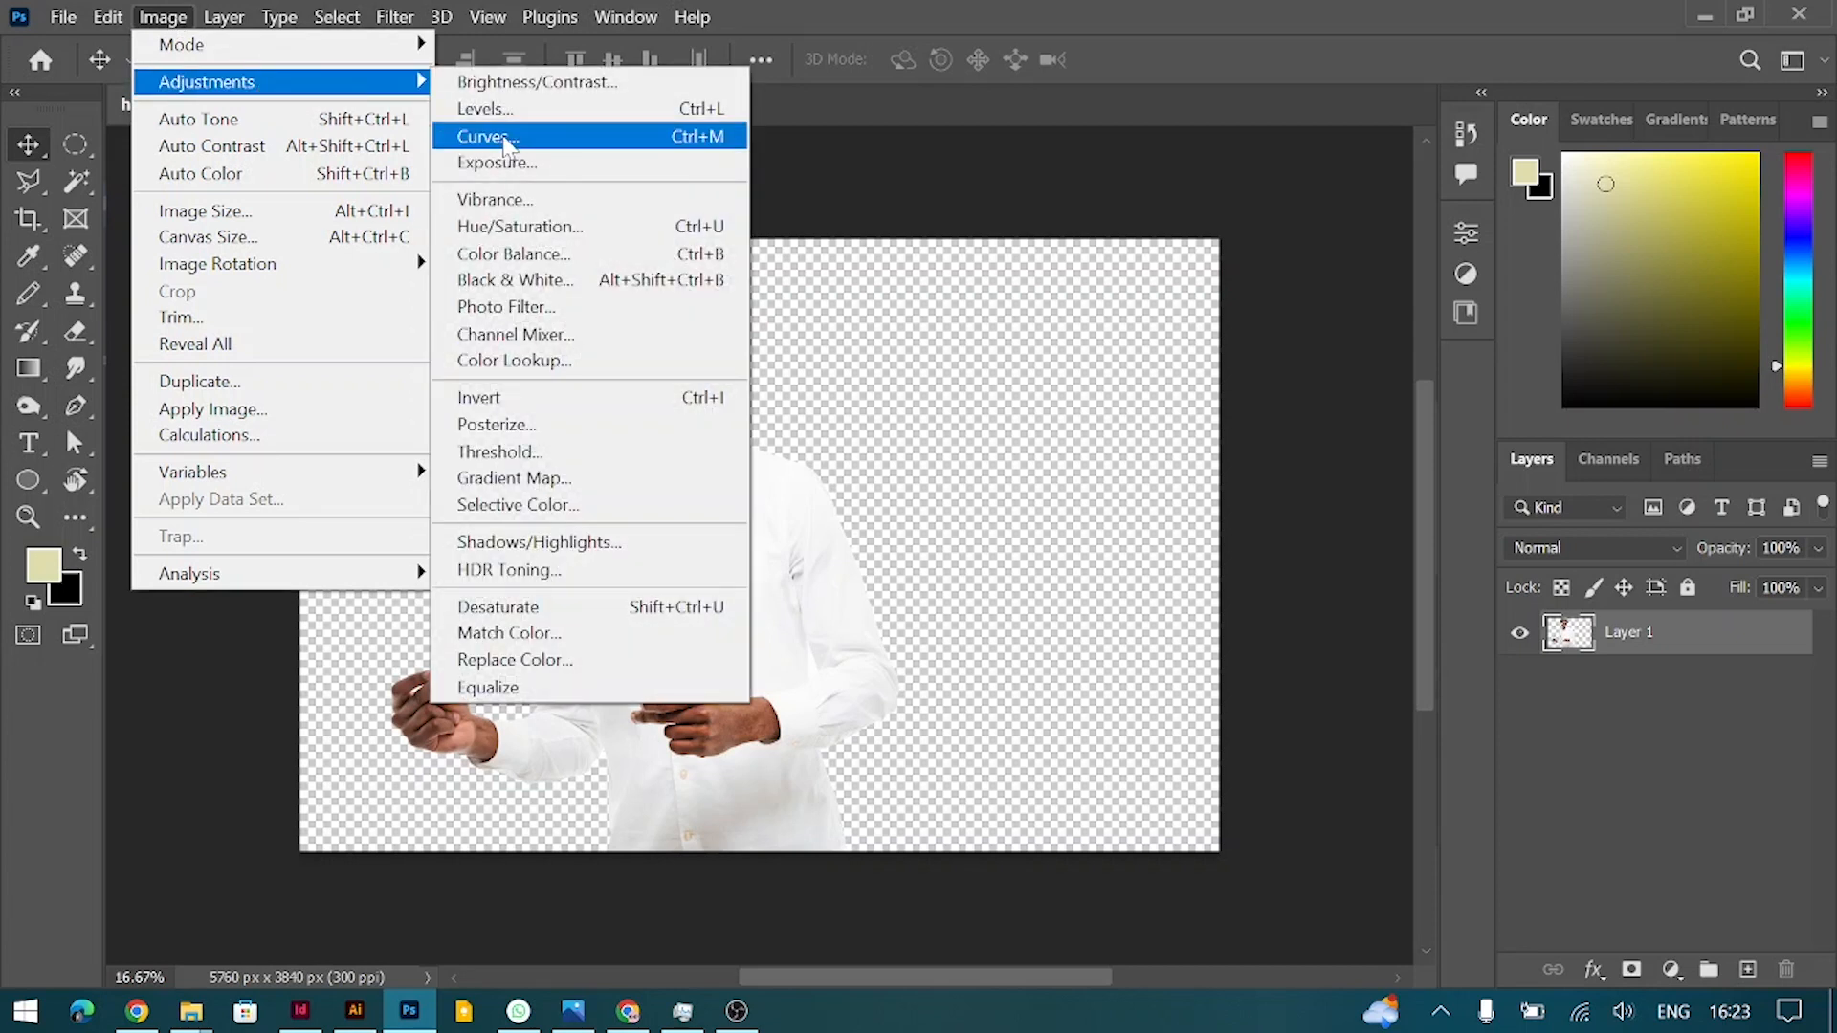
{"action": "left_click", "coordinate": [517, 82]}
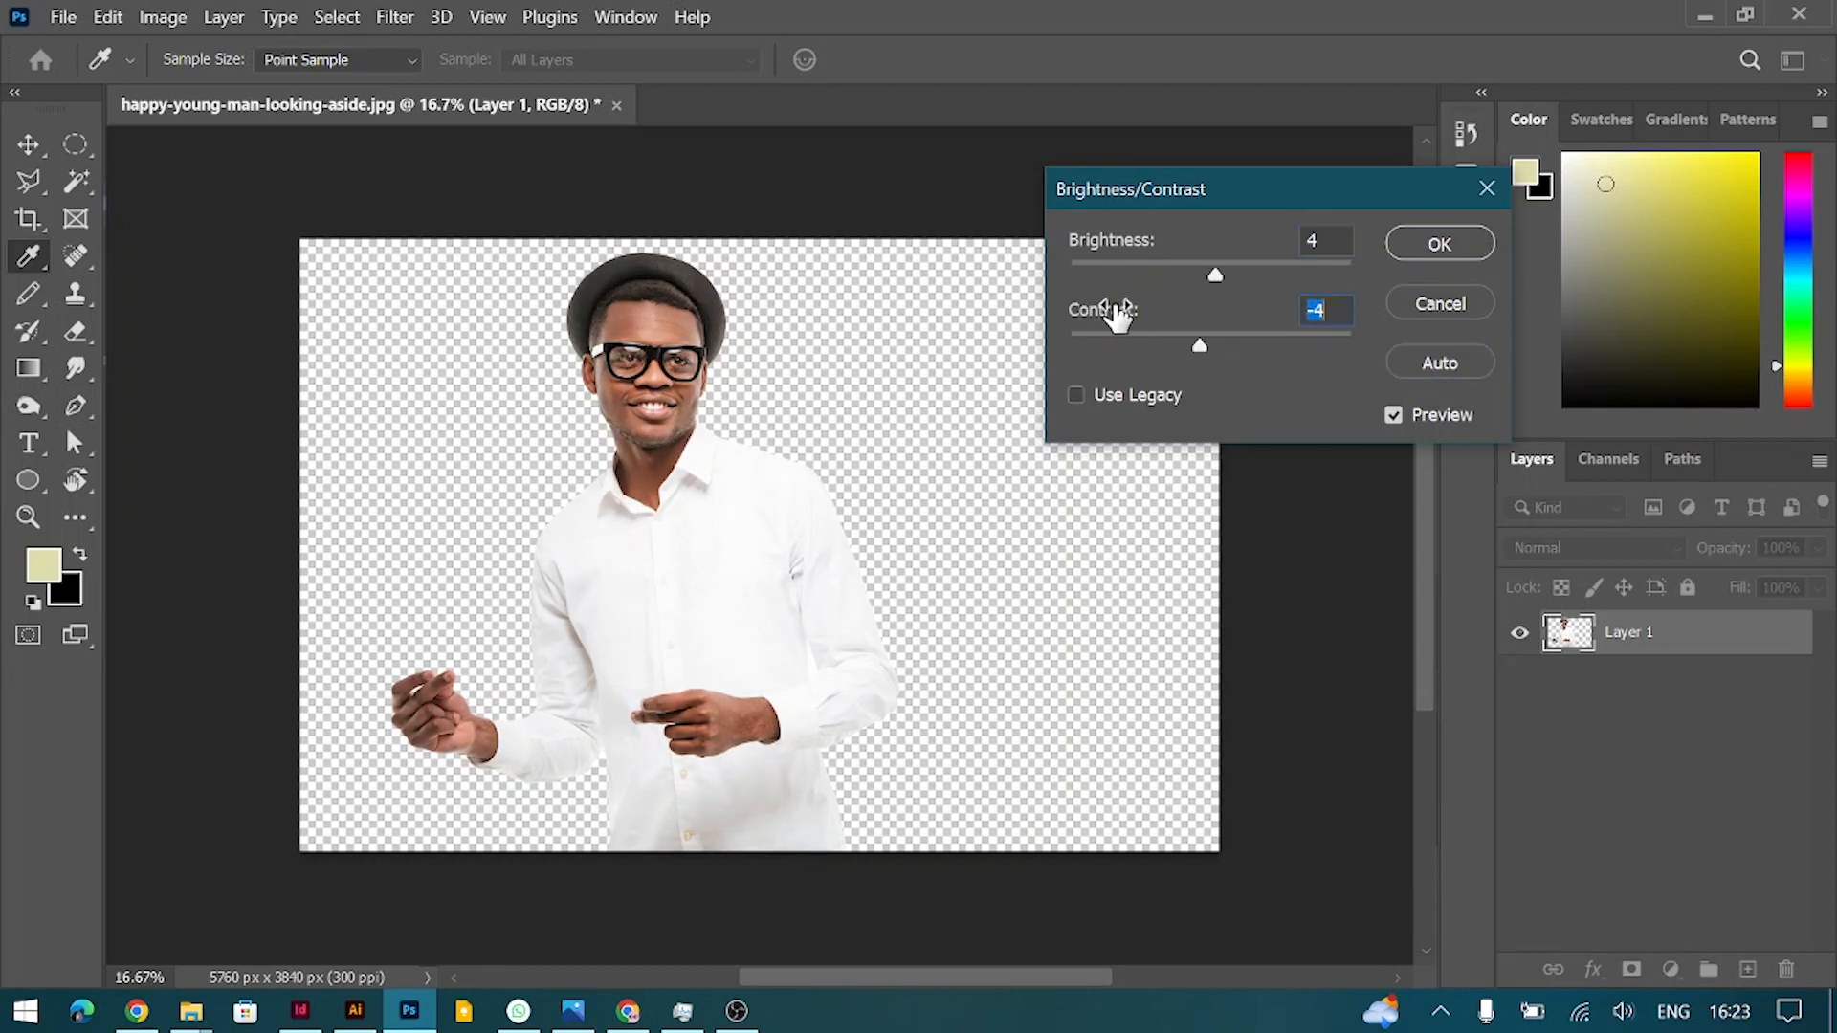
{"action": "left_click_drag", "start_coordinate": [1118, 251], "coordinate": [1128, 250]}
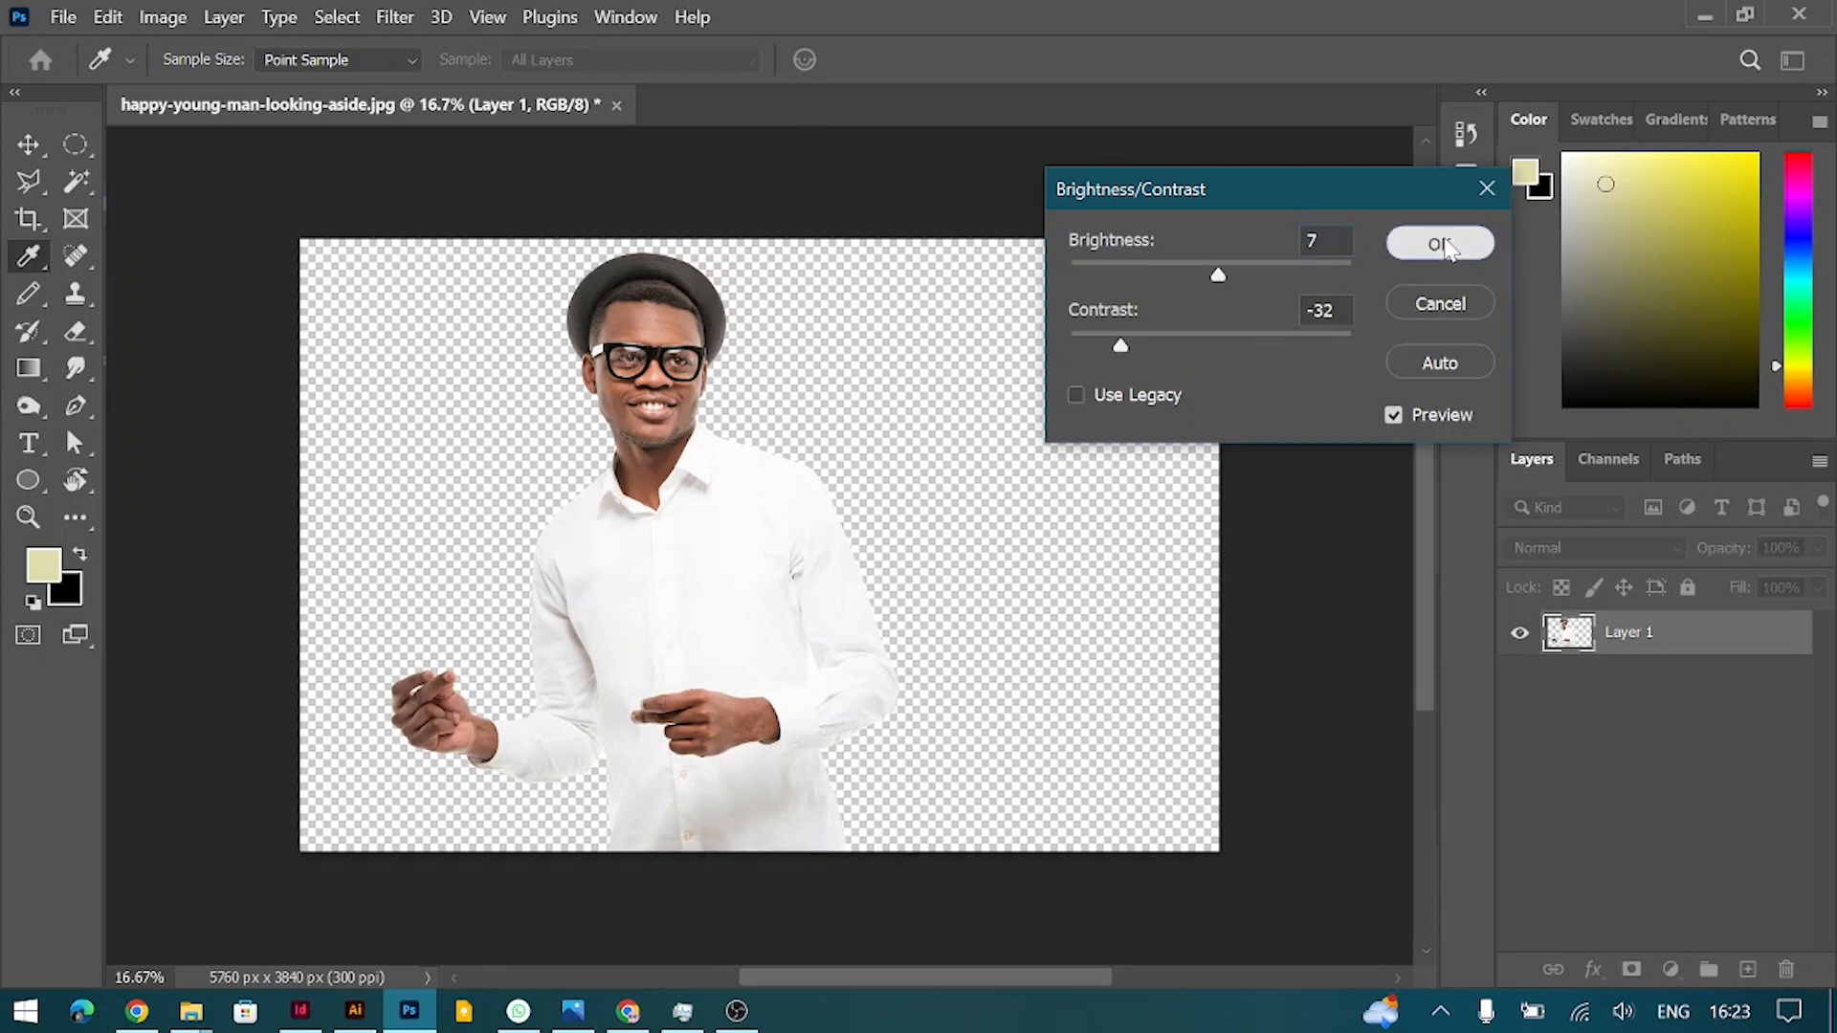
{"action": "left_click", "coordinate": [1440, 244]}
{"action": "key", "text": "v"}
Step: Apply another Shadows/Highlights adjustment to the man's layer with shadows at 35% and highlights at 0%
{"action": "left_click", "coordinate": [163, 18]}
{"action": "mouse_move", "coordinate": [376, 91]}
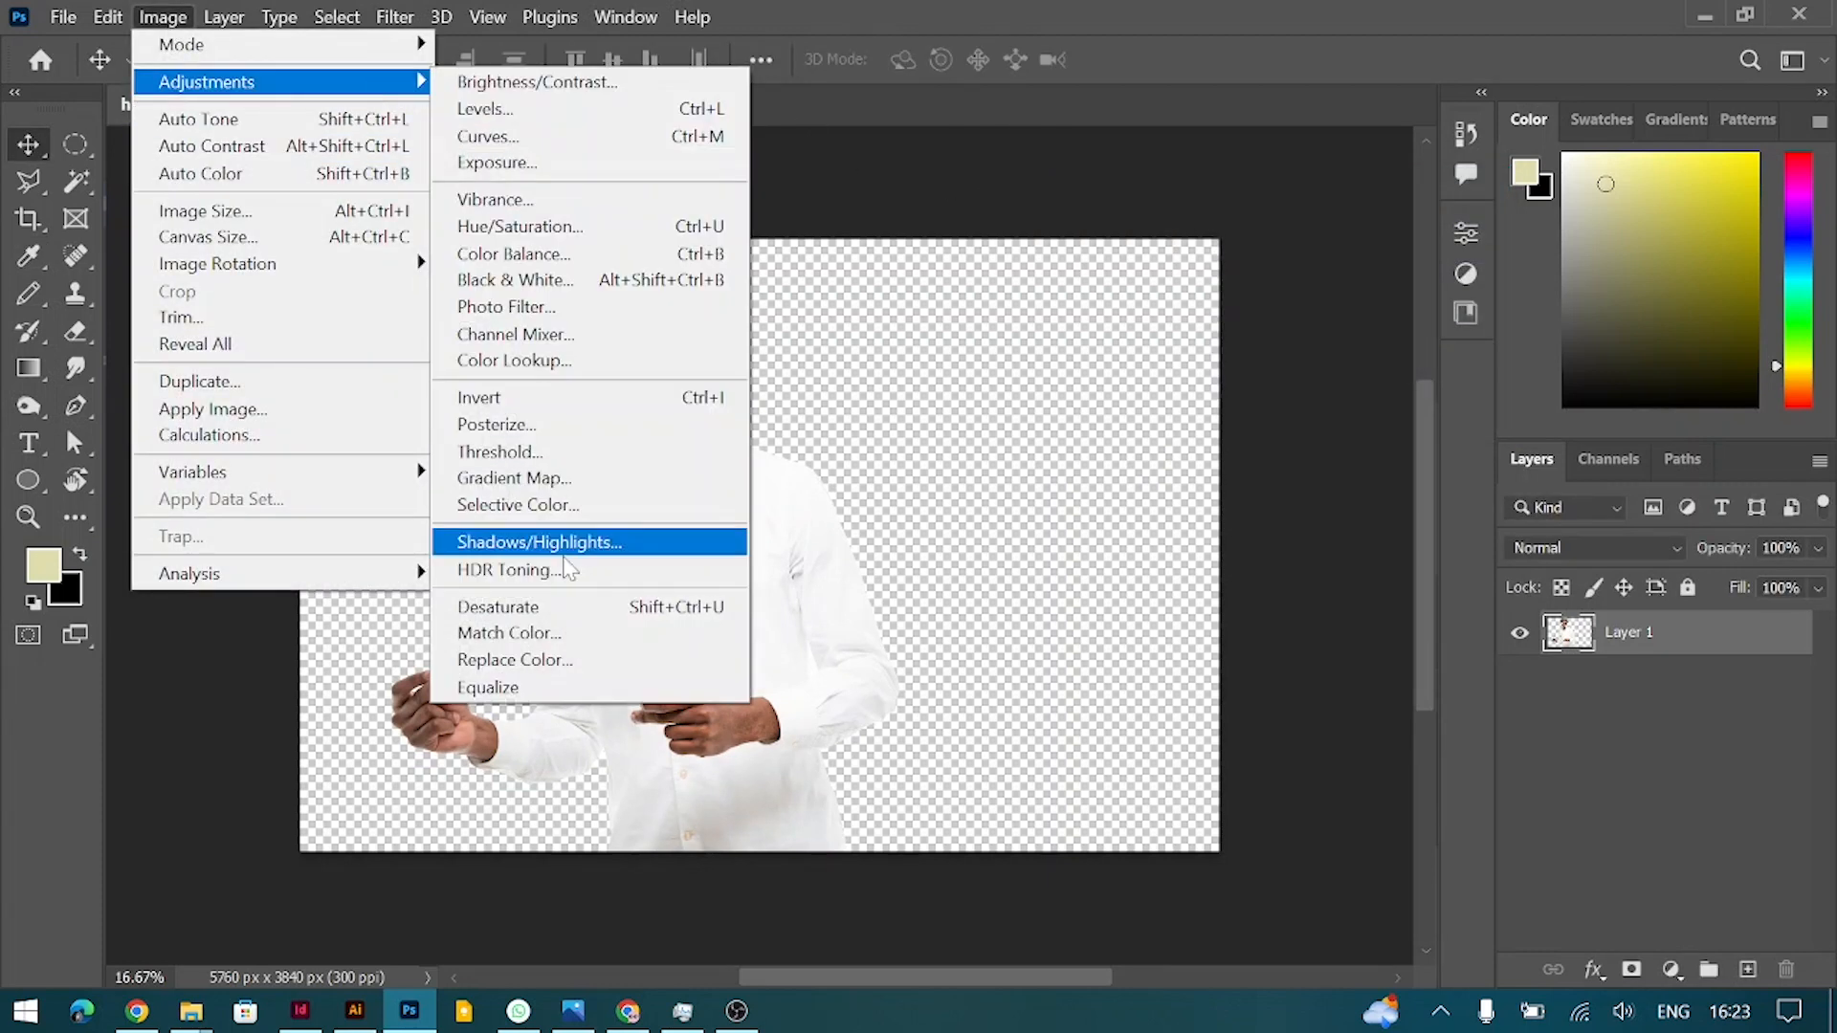
{"action": "left_click", "coordinate": [574, 543]}
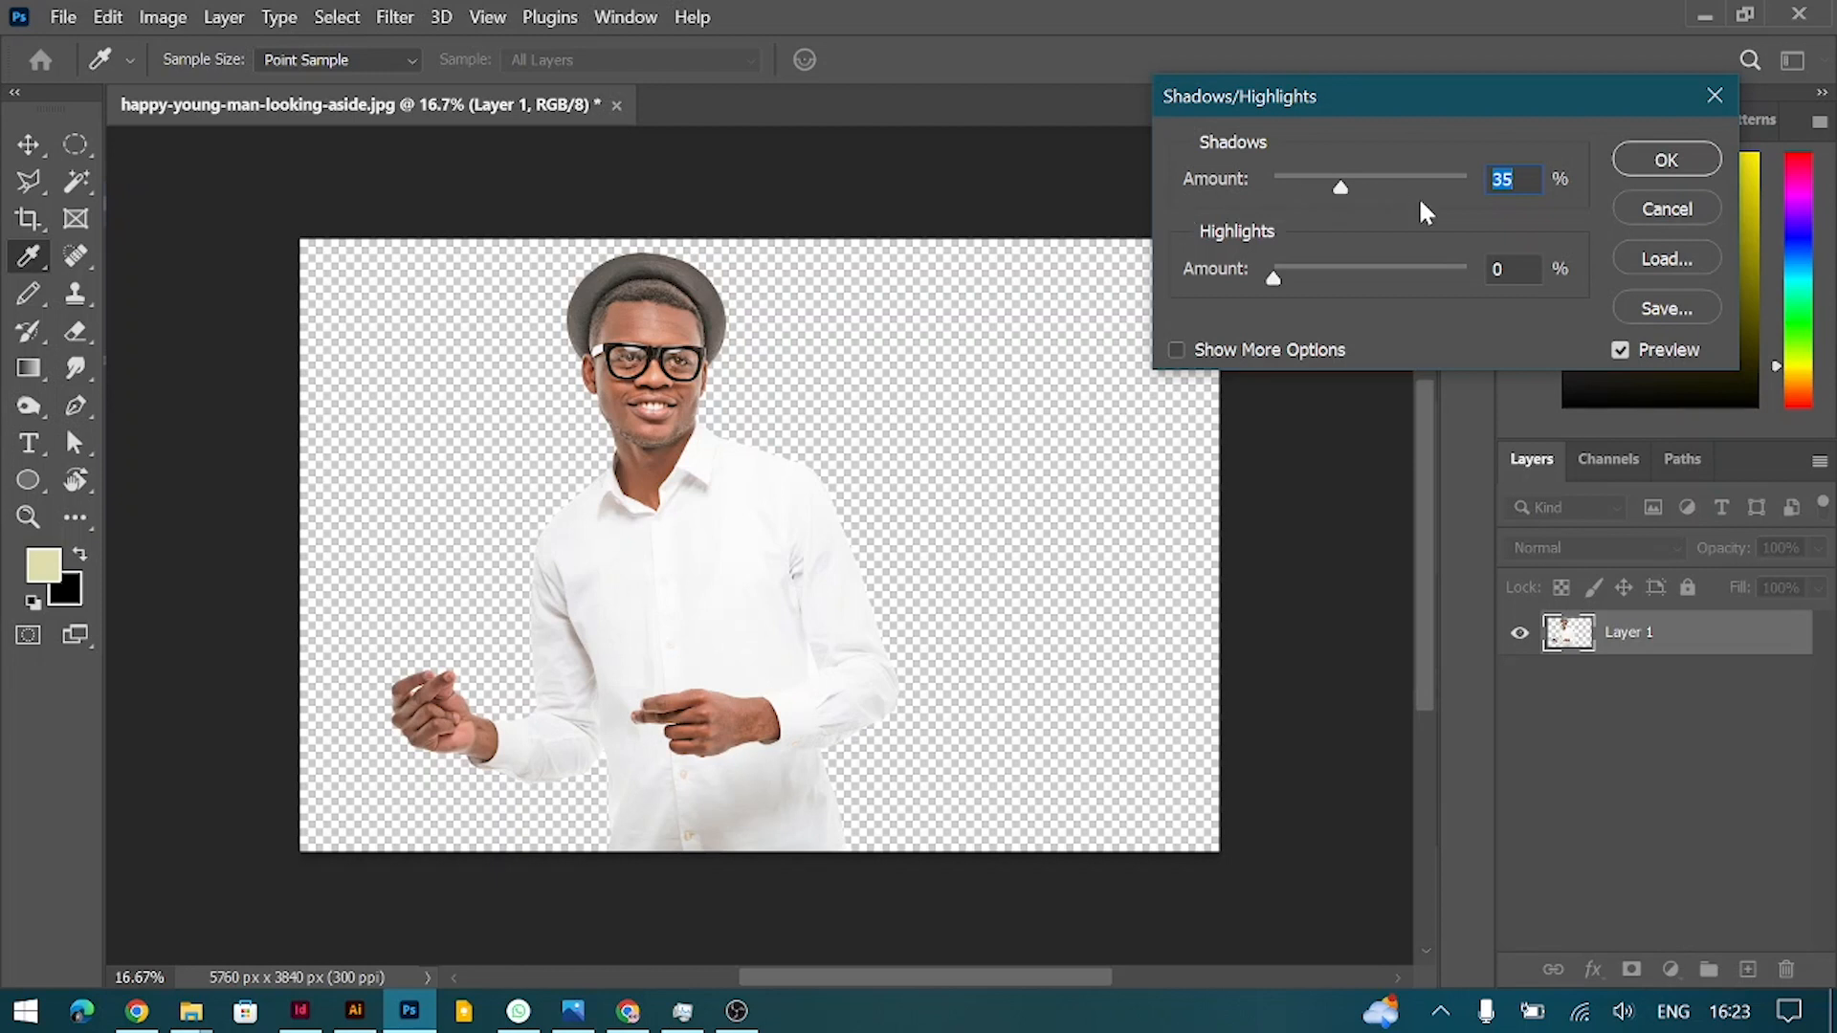
{"action": "left_click", "coordinate": [1667, 159]}
Step: Move the man closer to the canvas centre and crop away the empty areas on both sides of him
{"action": "left_click", "coordinate": [29, 144]}
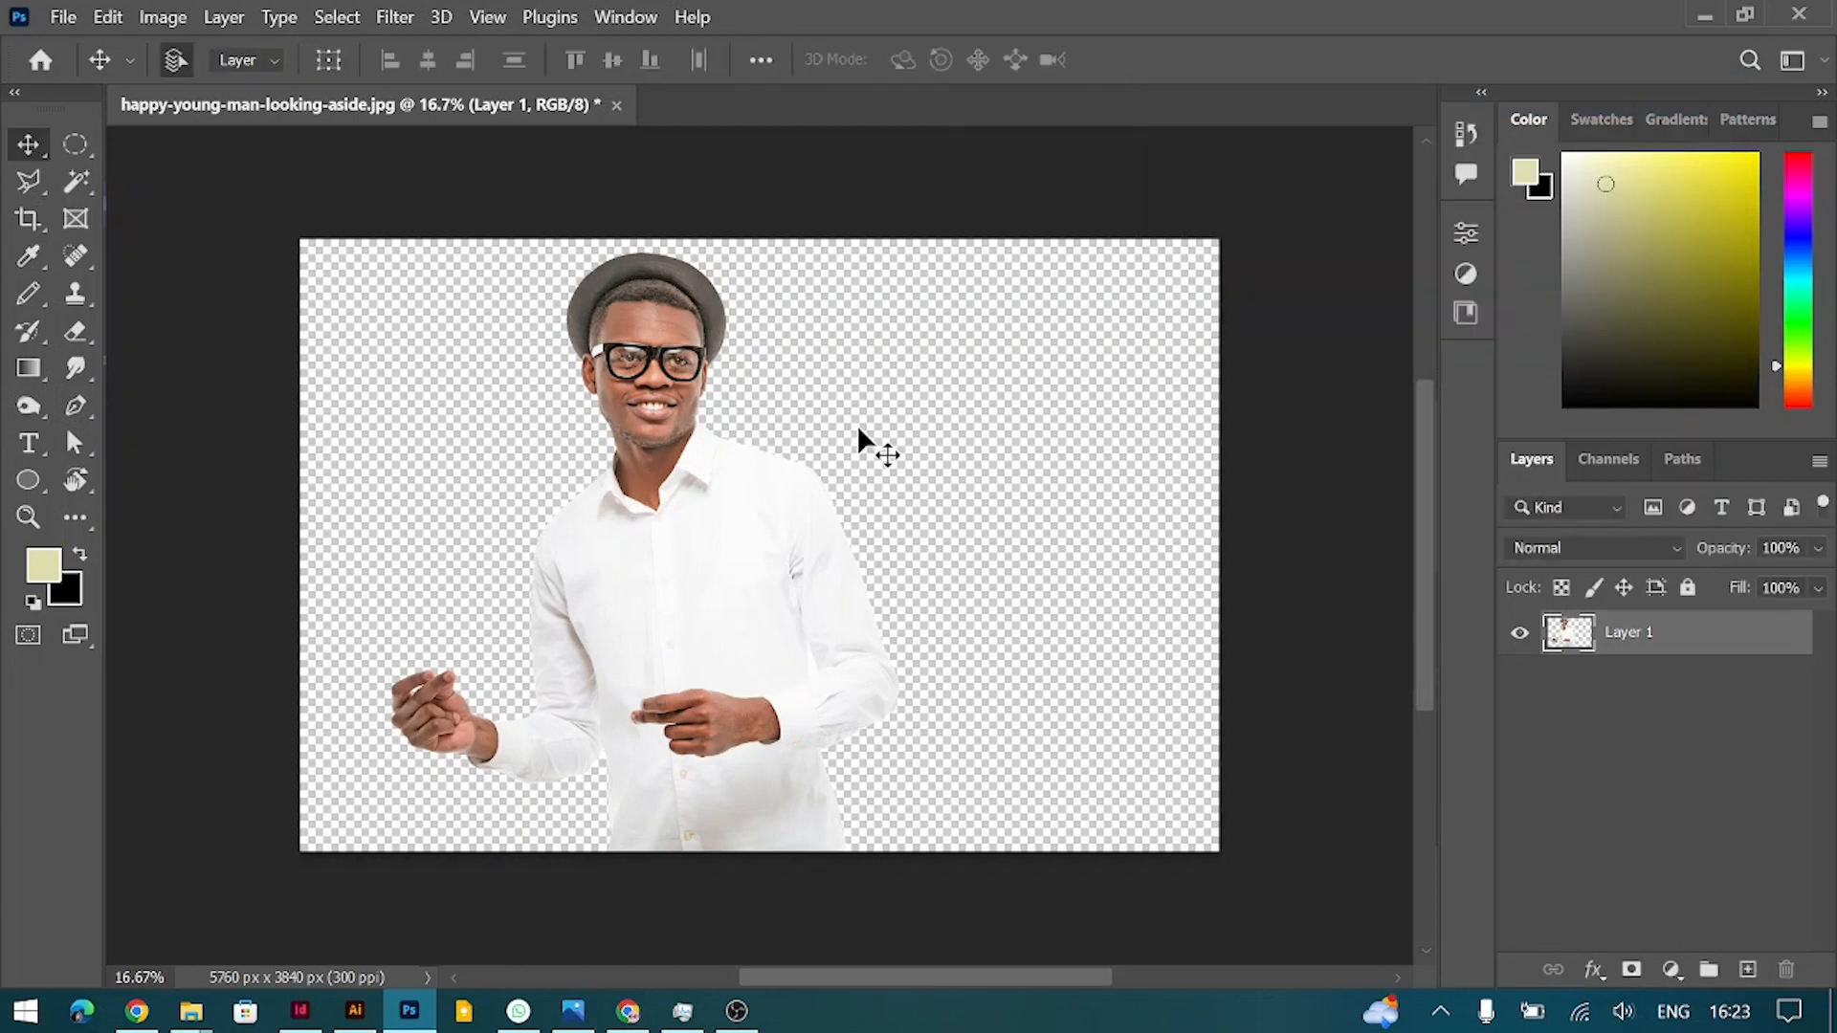
{"action": "left_click_drag", "start_coordinate": [736, 496], "coordinate": [805, 495]}
{"action": "left_click", "coordinate": [1300, 570]}
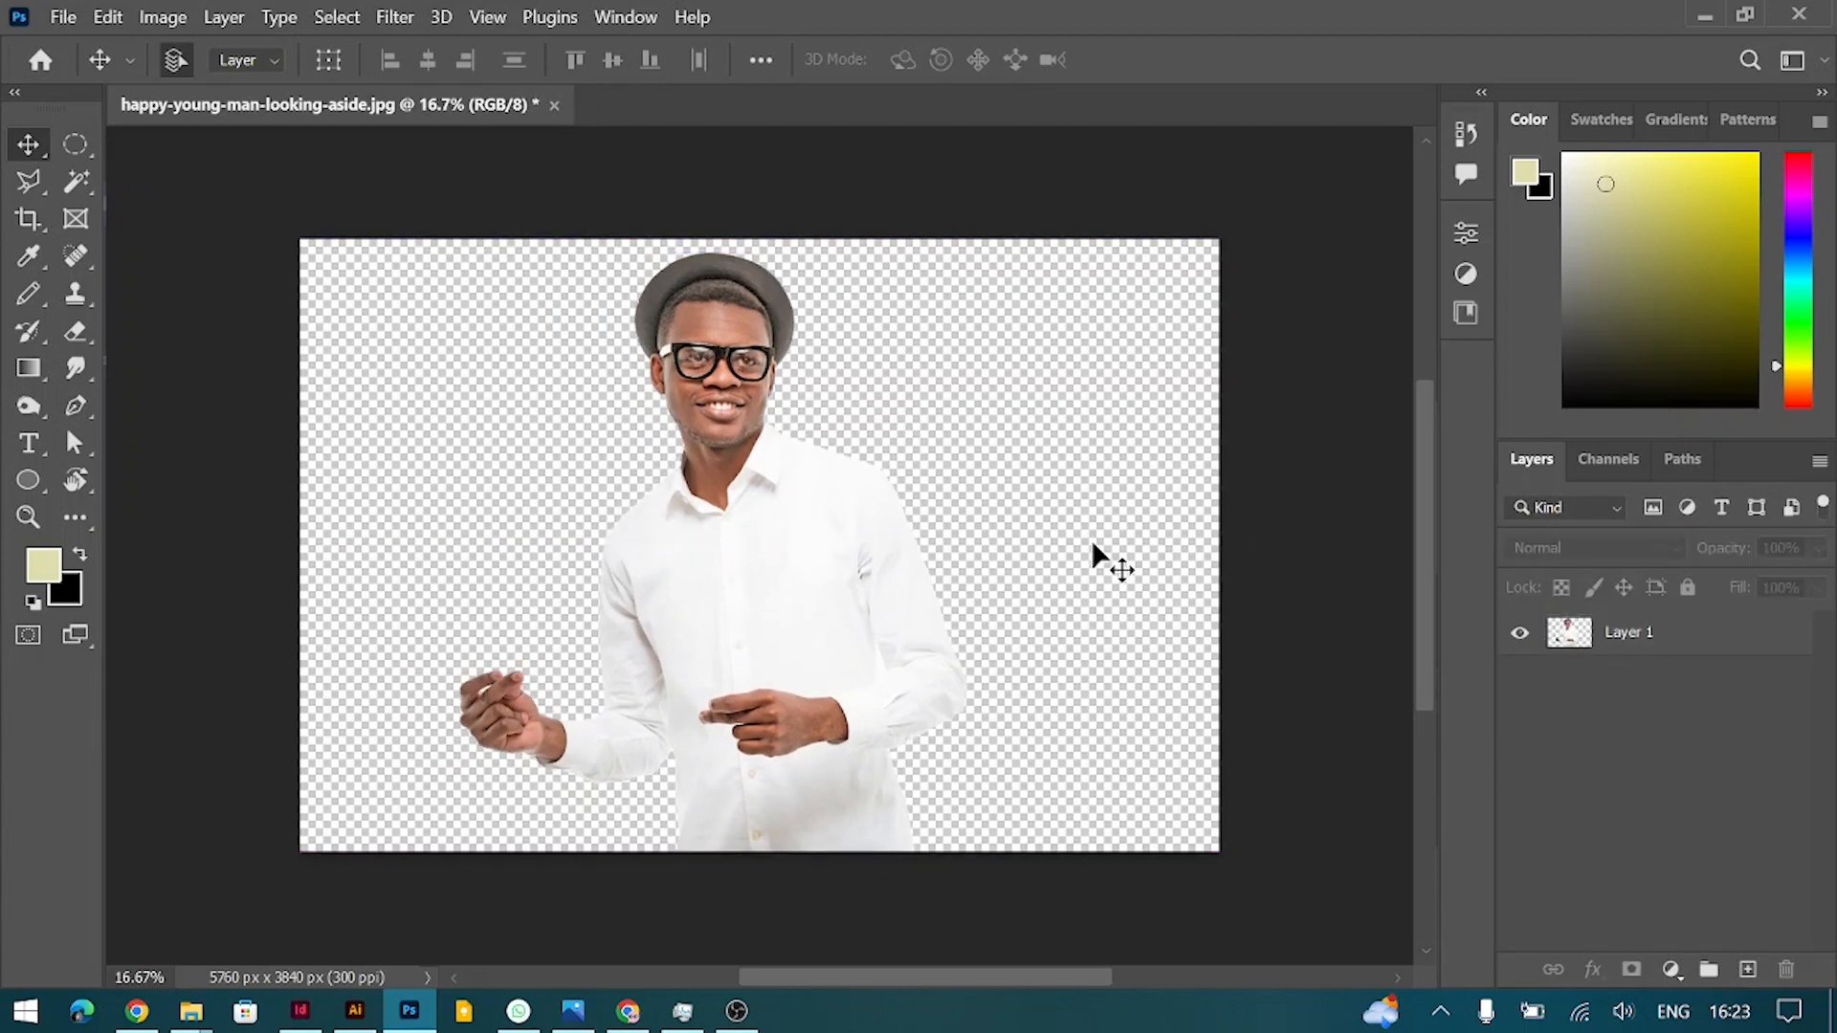
{"action": "key", "text": "c"}
{"action": "left_click_drag", "start_coordinate": [1216, 548], "coordinate": [1034, 581]}
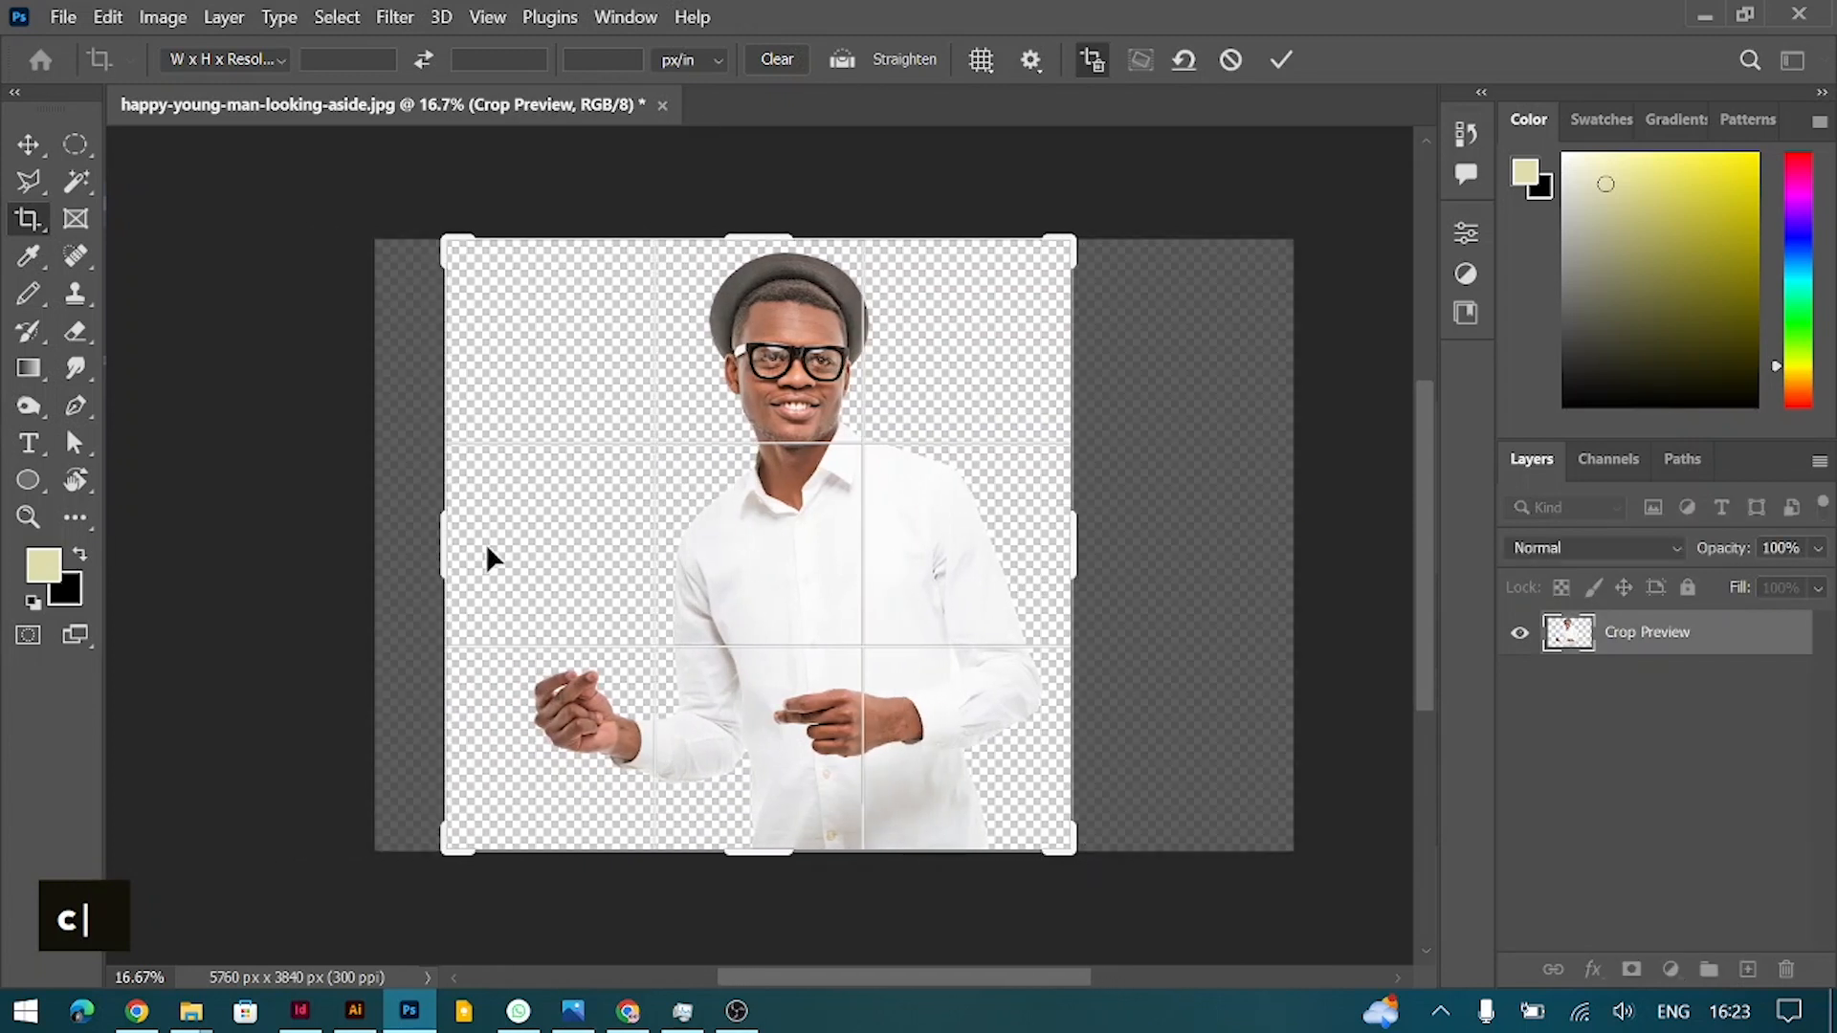
{"action": "left_click_drag", "start_coordinate": [451, 546], "coordinate": [484, 543]}
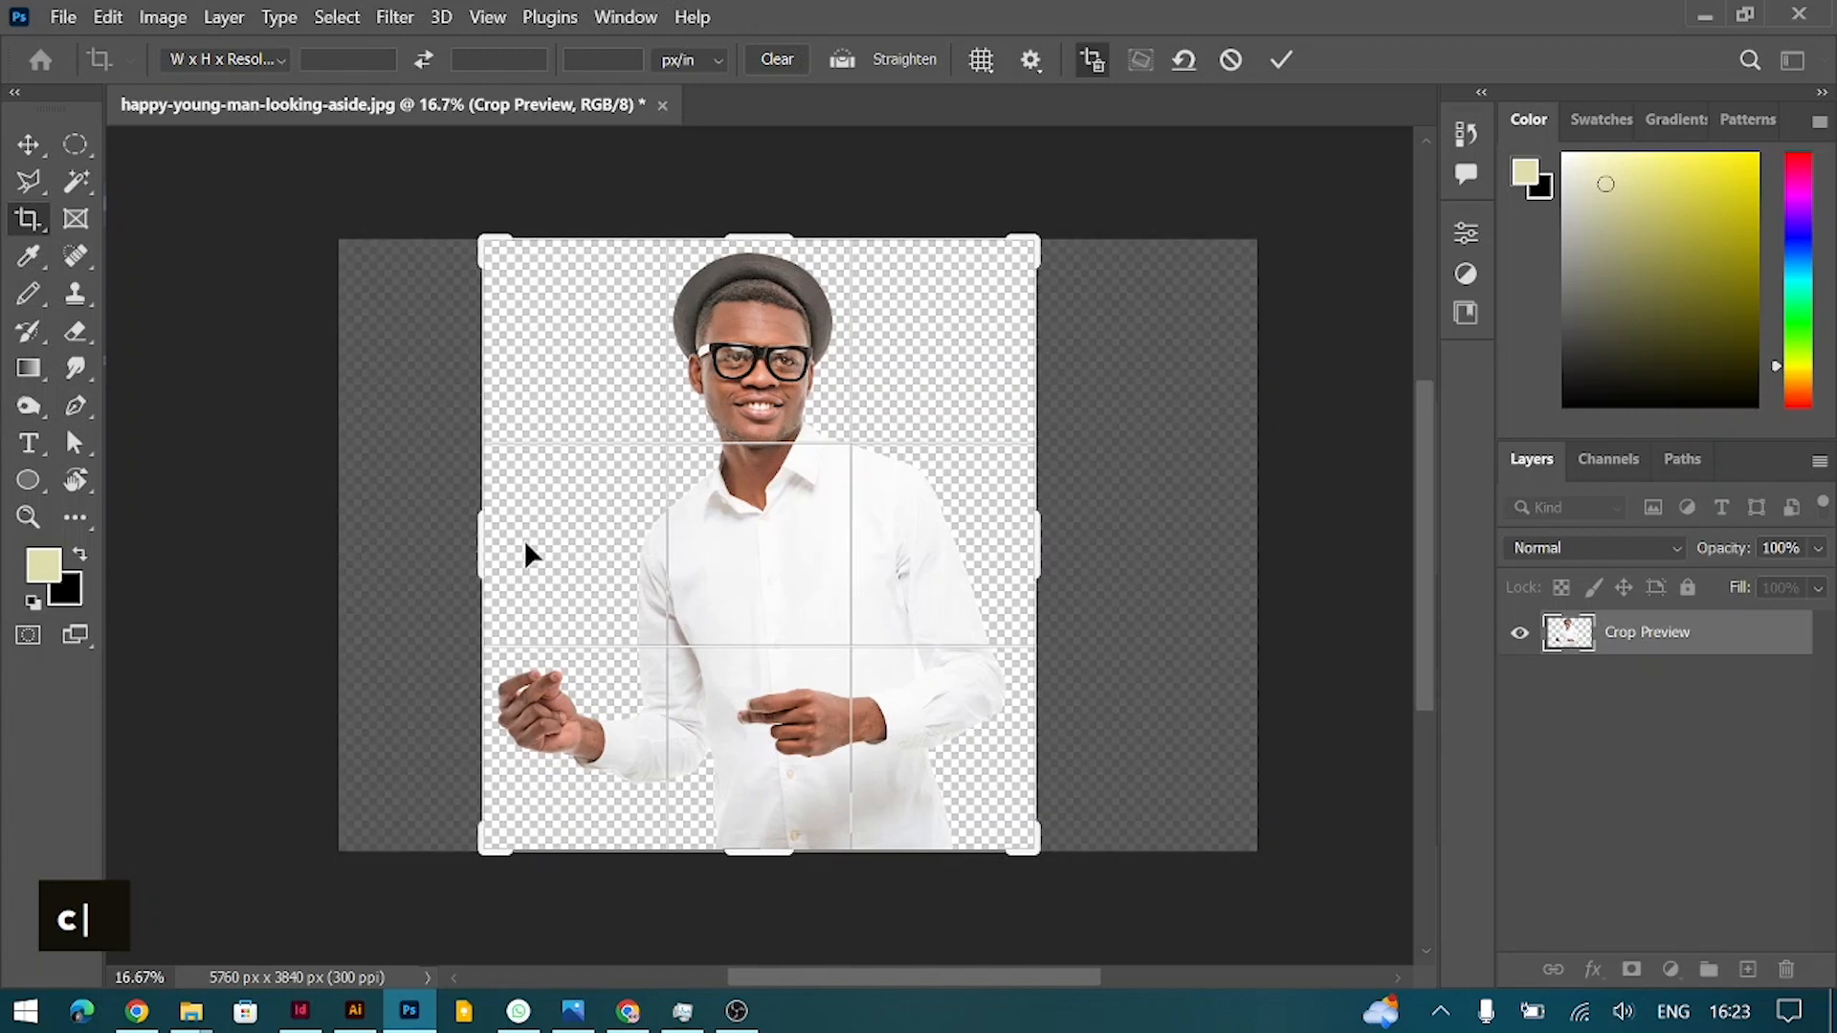
{"action": "left_click", "coordinate": [1282, 59]}
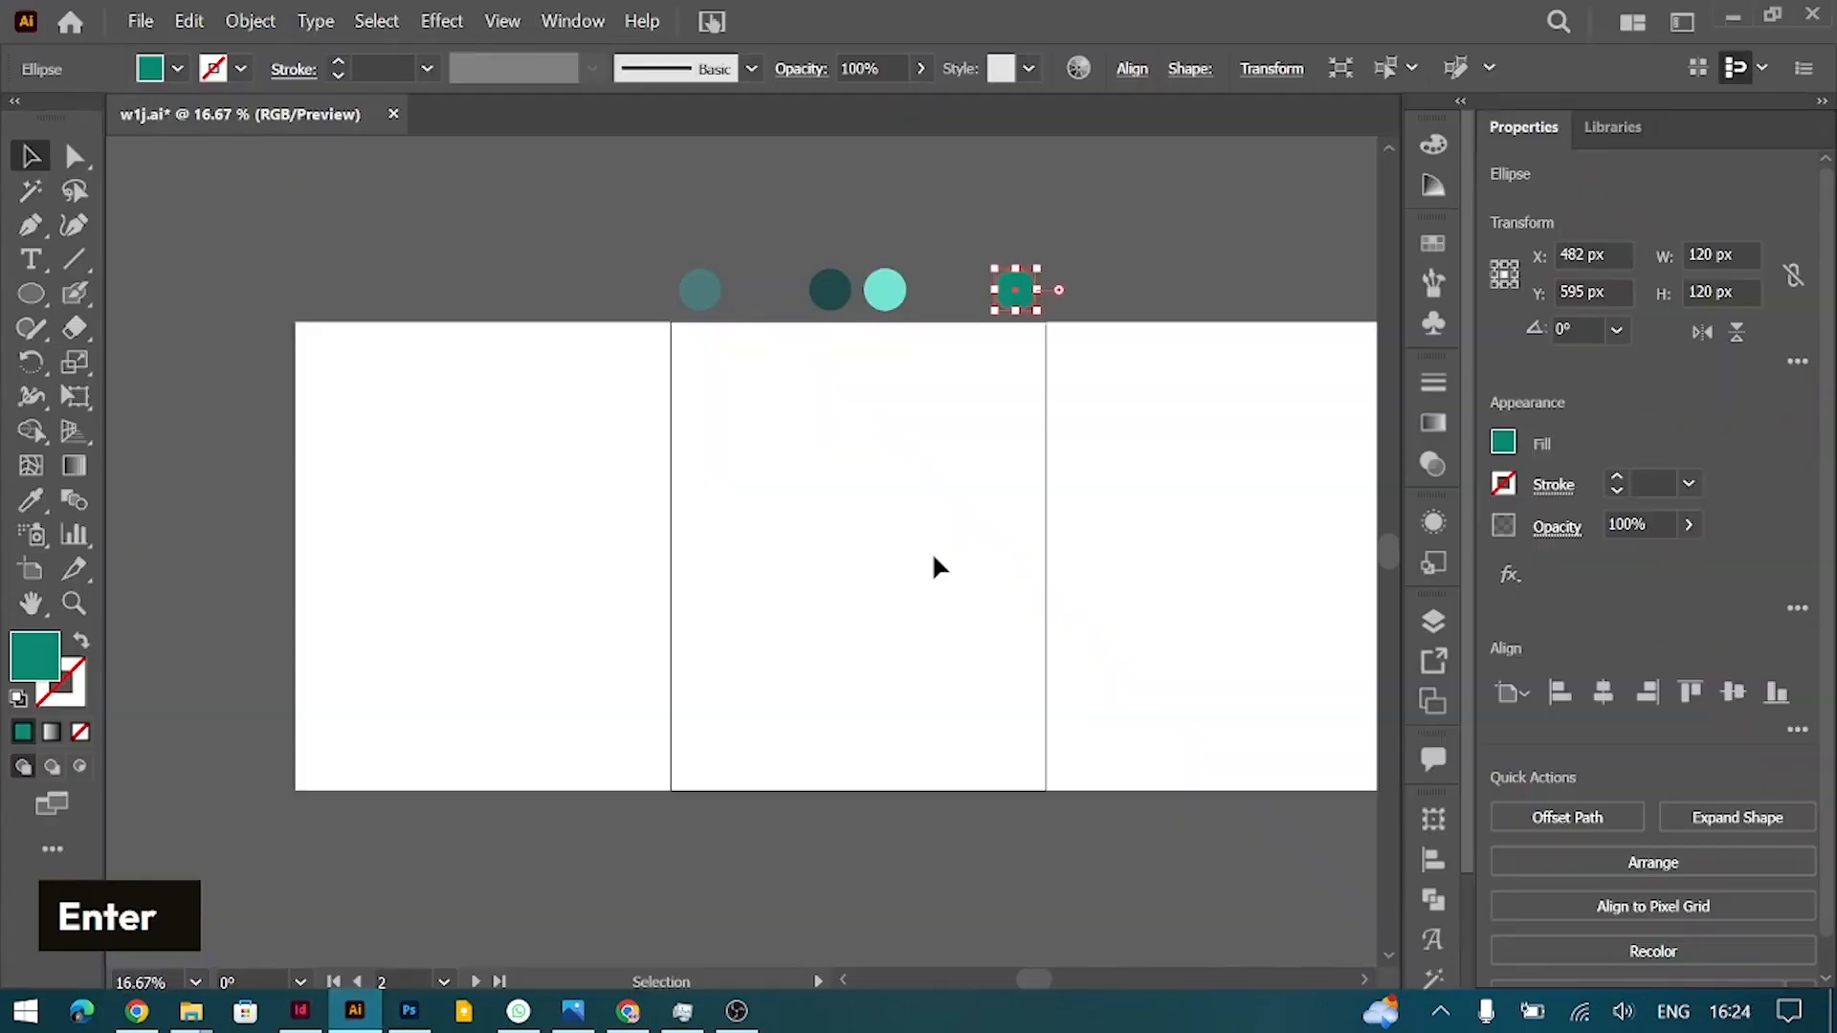
Step: Blend the two dark teal circles together, and blend the two bright green circles together as a second blend
{"action": "left_click_drag", "start_coordinate": [670, 256], "coordinate": [849, 340]}
{"action": "key", "text": "alt+ctrl+b"}
{"action": "left_click_drag", "start_coordinate": [913, 279], "coordinate": [699, 257]}
{"action": "key", "text": "alt+ctrl+b"}
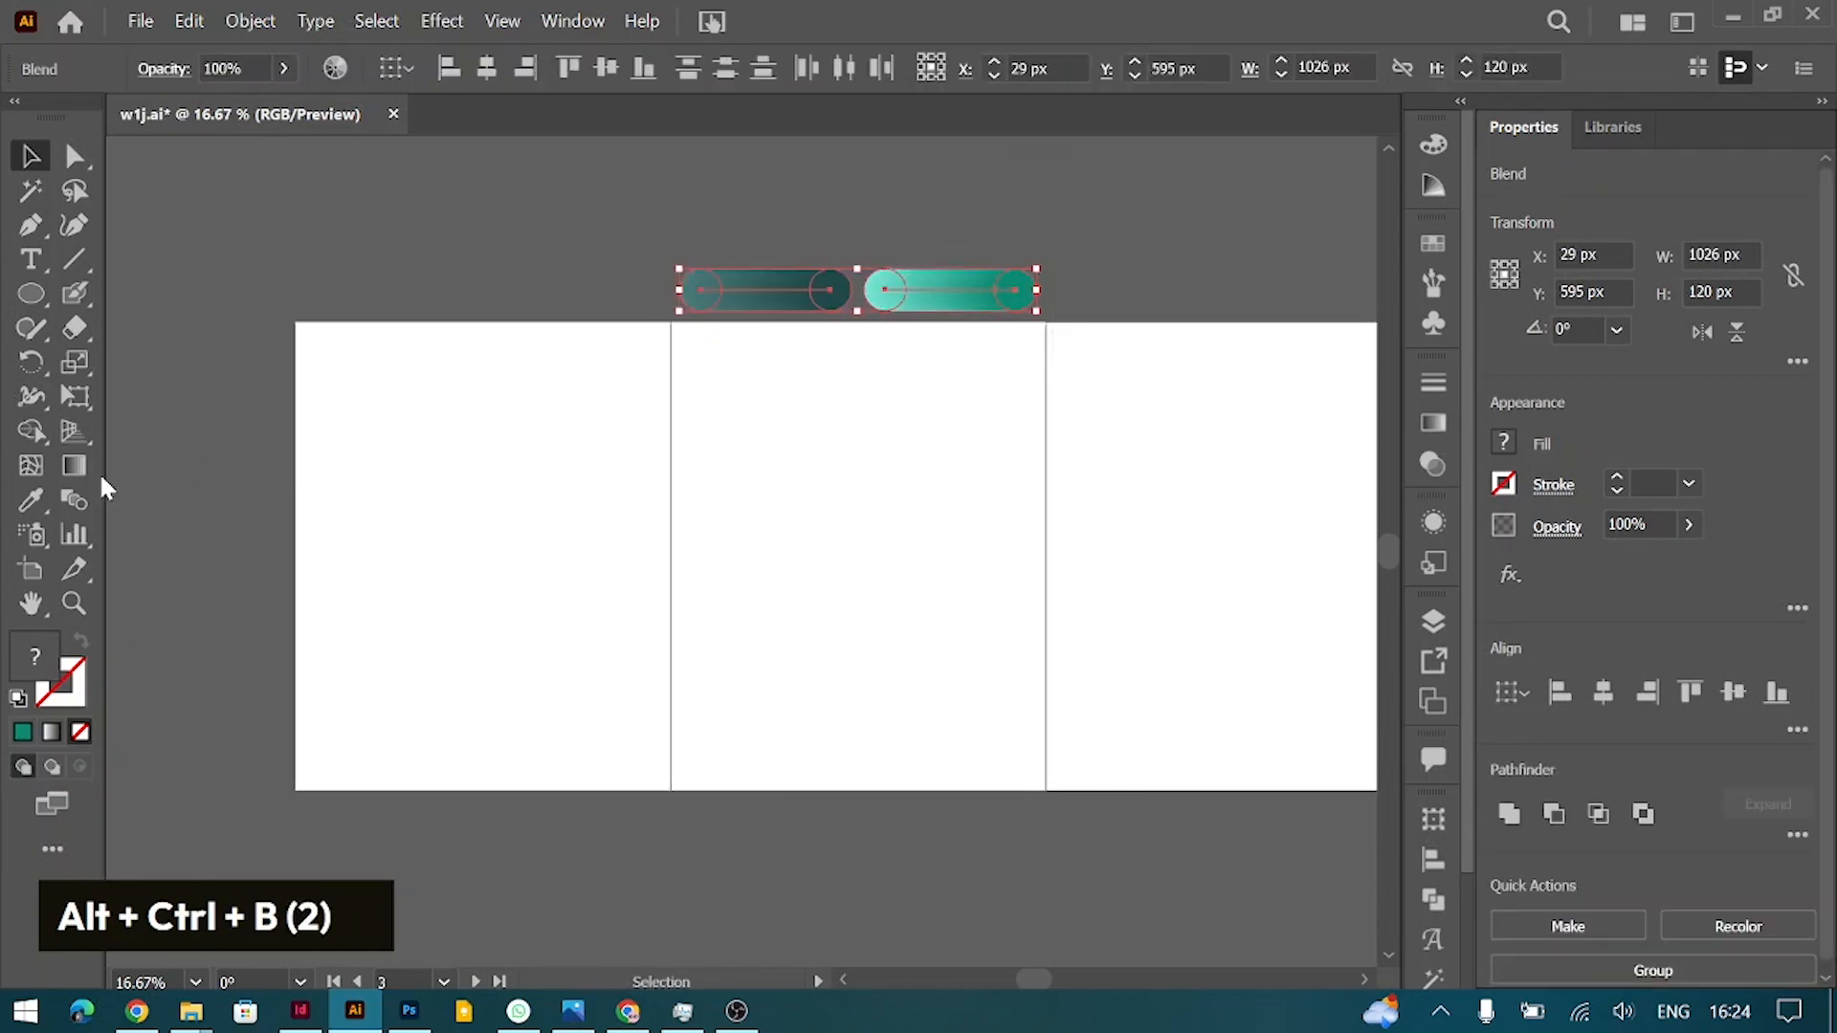
Step: Set the spacing of both circle blends to 2 specified steps
{"action": "double_click", "coordinate": [74, 500]}
{"action": "left_click", "coordinate": [1405, 400]}
{"action": "left_click", "coordinate": [1301, 461]}
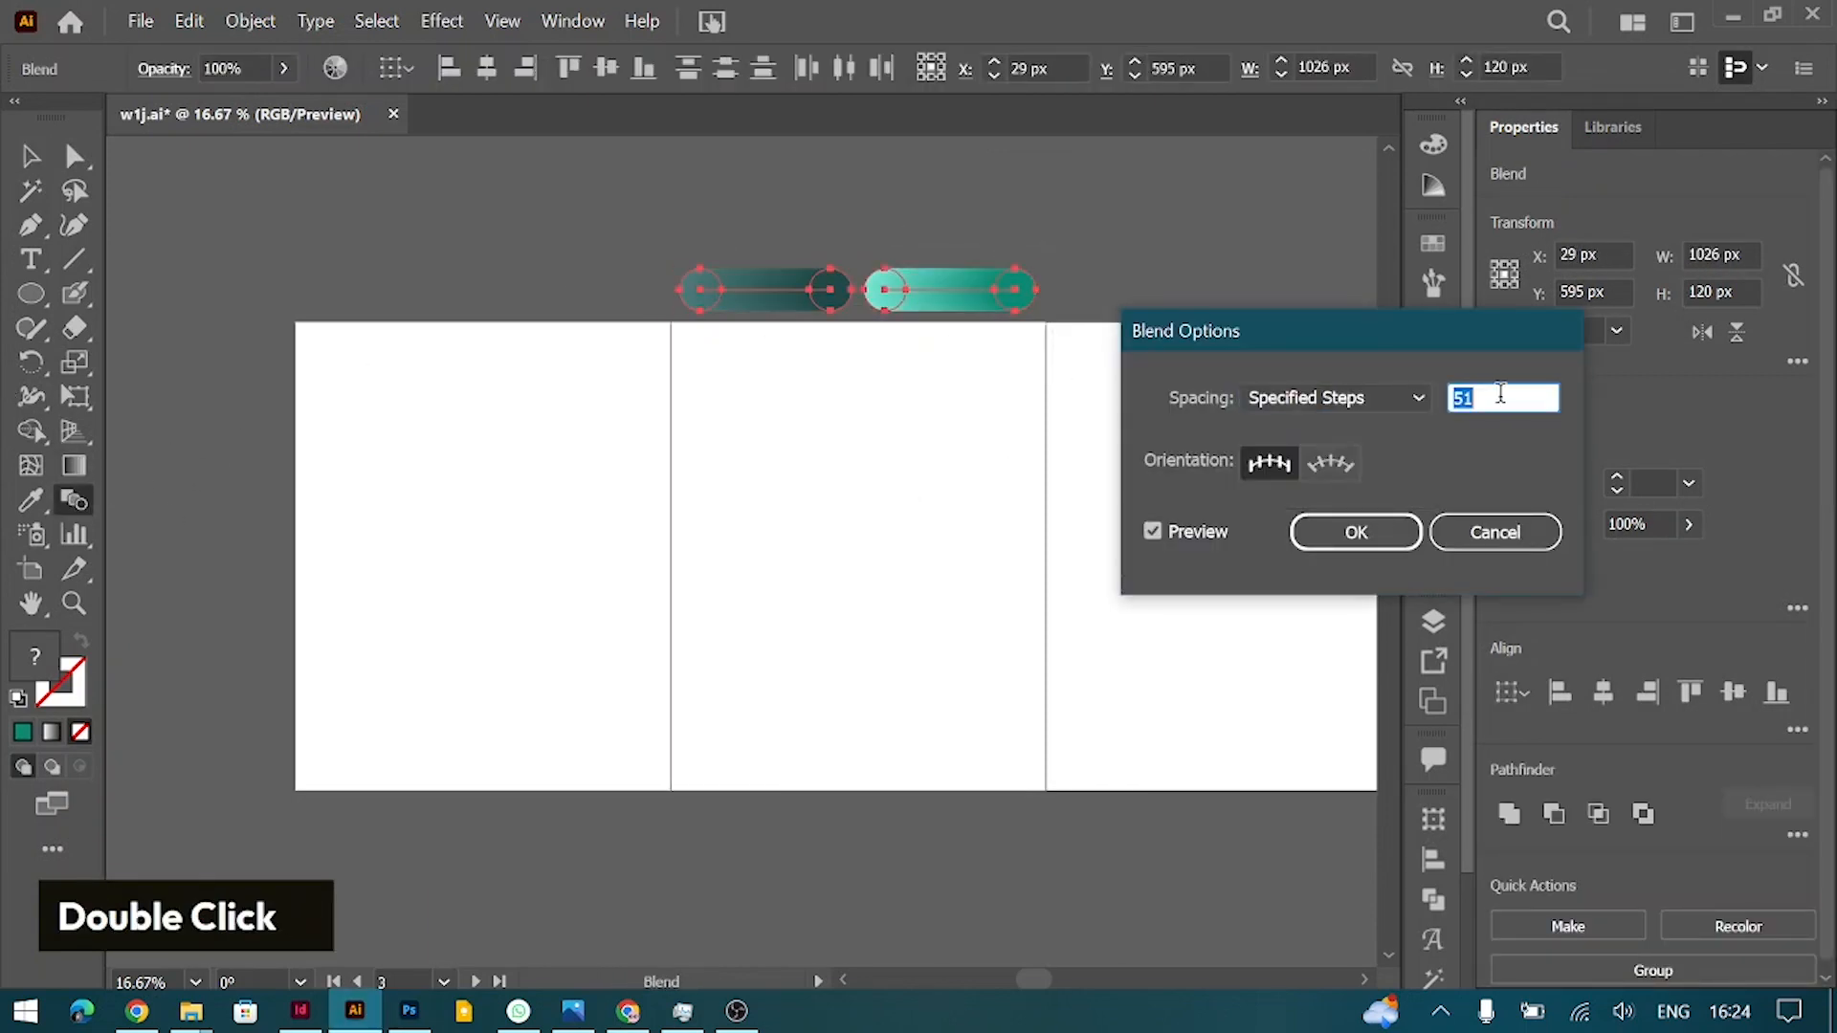
{"action": "type", "text": "2"}
{"action": "key", "text": "Return"}
Step: Expand both blends and ungroup them into separate colour swatch circles
{"action": "left_click", "coordinate": [252, 21]}
{"action": "left_click", "coordinate": [370, 321]}
{"action": "key", "text": "Return"}
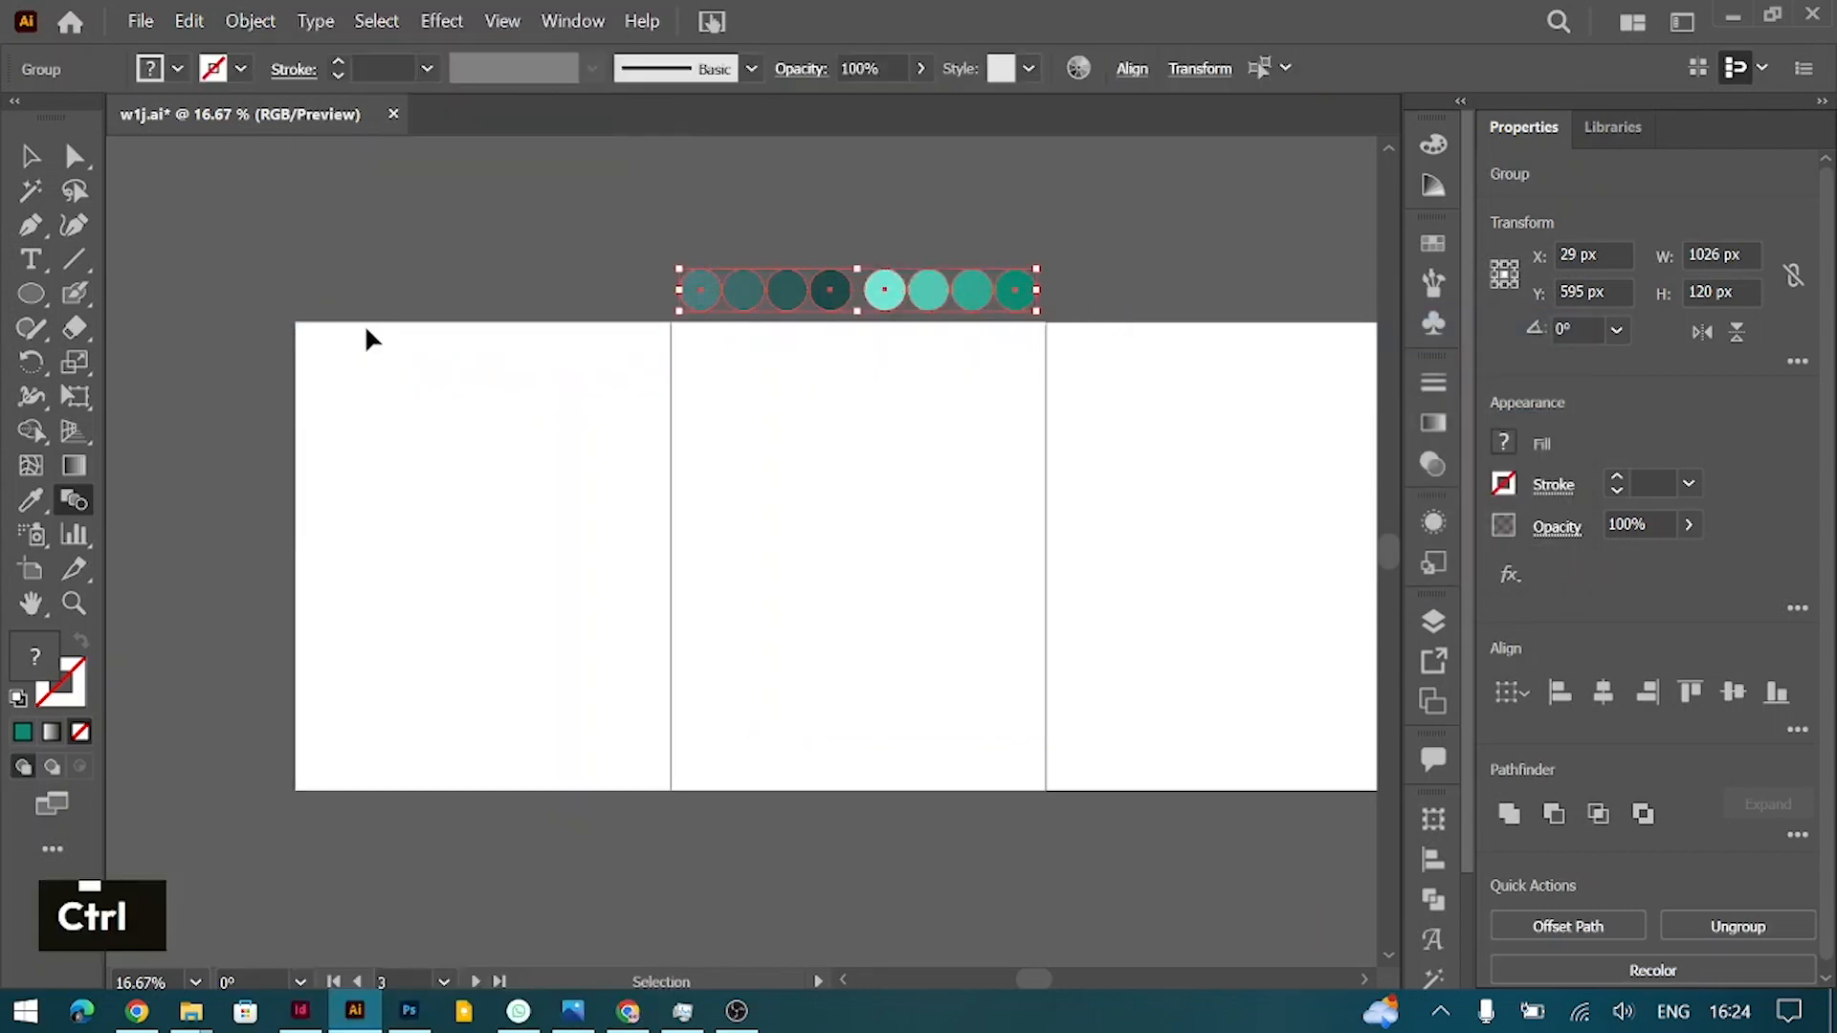
{"action": "key", "text": "ctrl+shift+g"}
{"action": "key", "text": "ctrl+equal"}
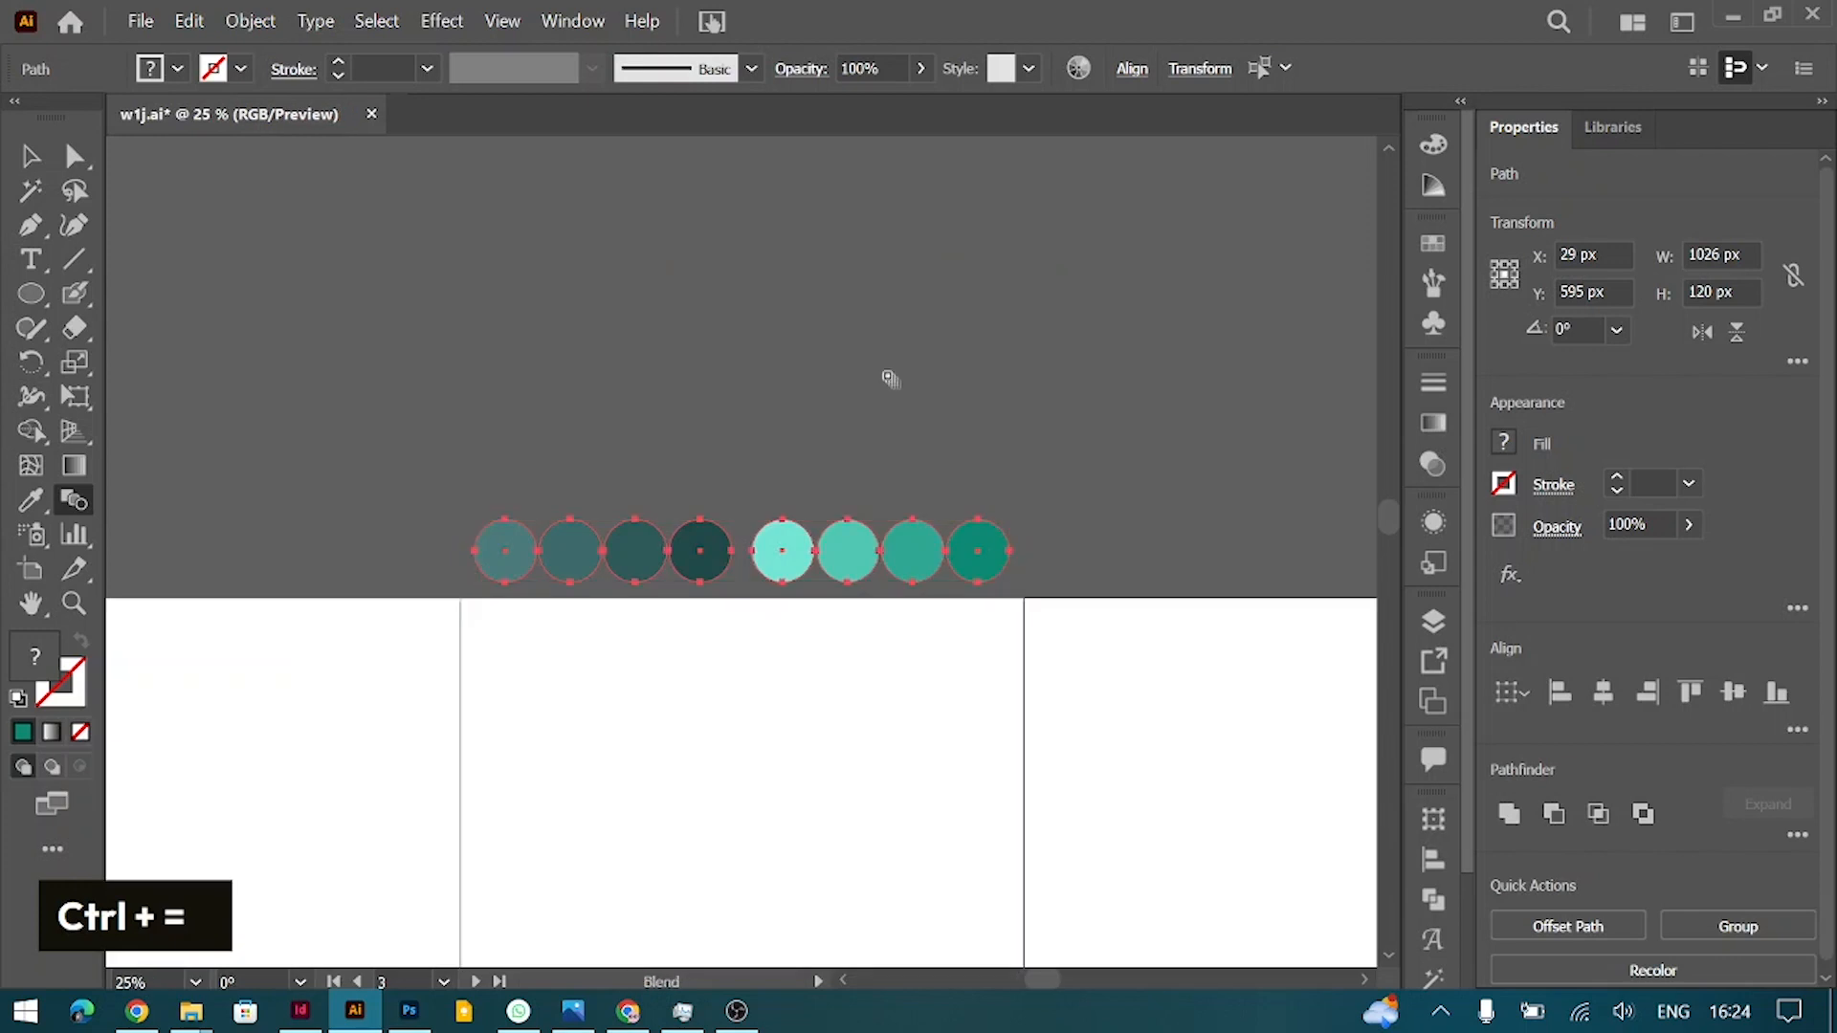
{"action": "key", "text": "v"}
{"action": "left_click", "coordinate": [833, 726]}
Step: Draw a 1080 × 1350 px rectangle covering artboard 2 and fill it with the darkest teal swatch colour
{"action": "scroll", "coordinate": [830, 729], "scroll_direction": "down", "scroll_amount": 5}
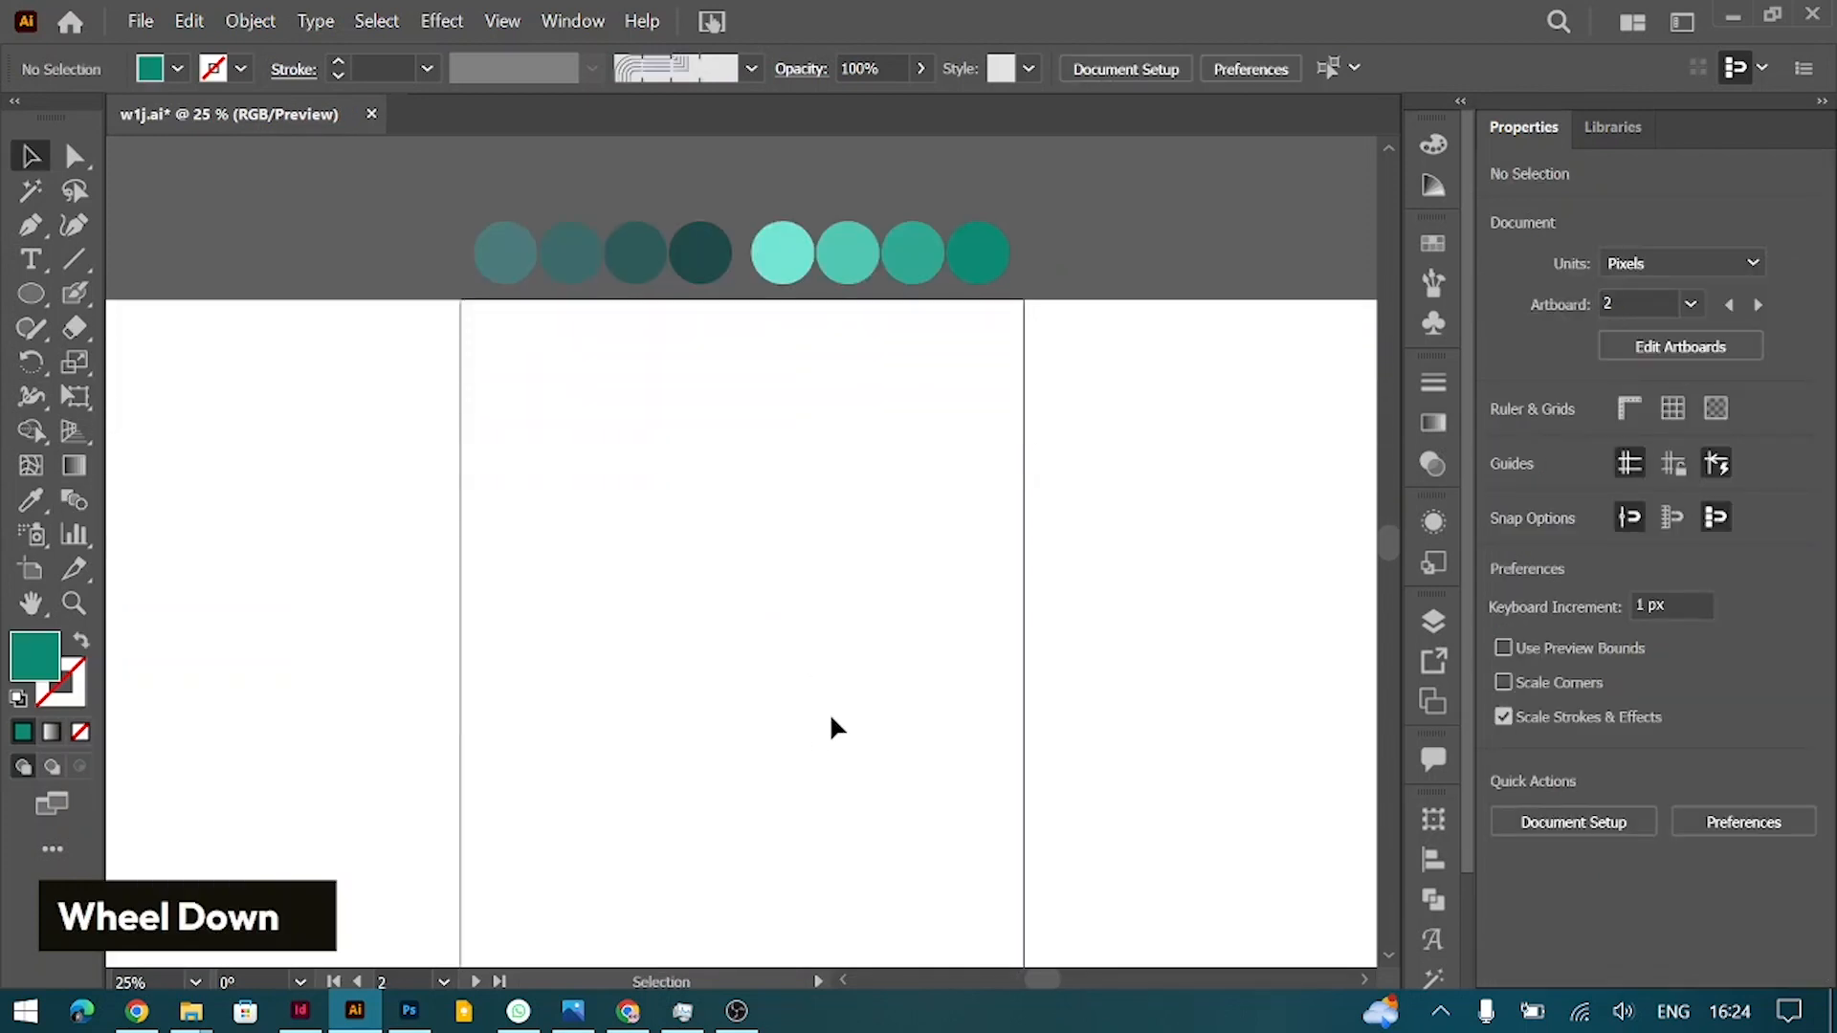
{"action": "scroll", "coordinate": [831, 729], "scroll_direction": "up", "scroll_amount": 2}
{"action": "right_click", "coordinate": [30, 293]}
{"action": "left_click", "coordinate": [127, 290]}
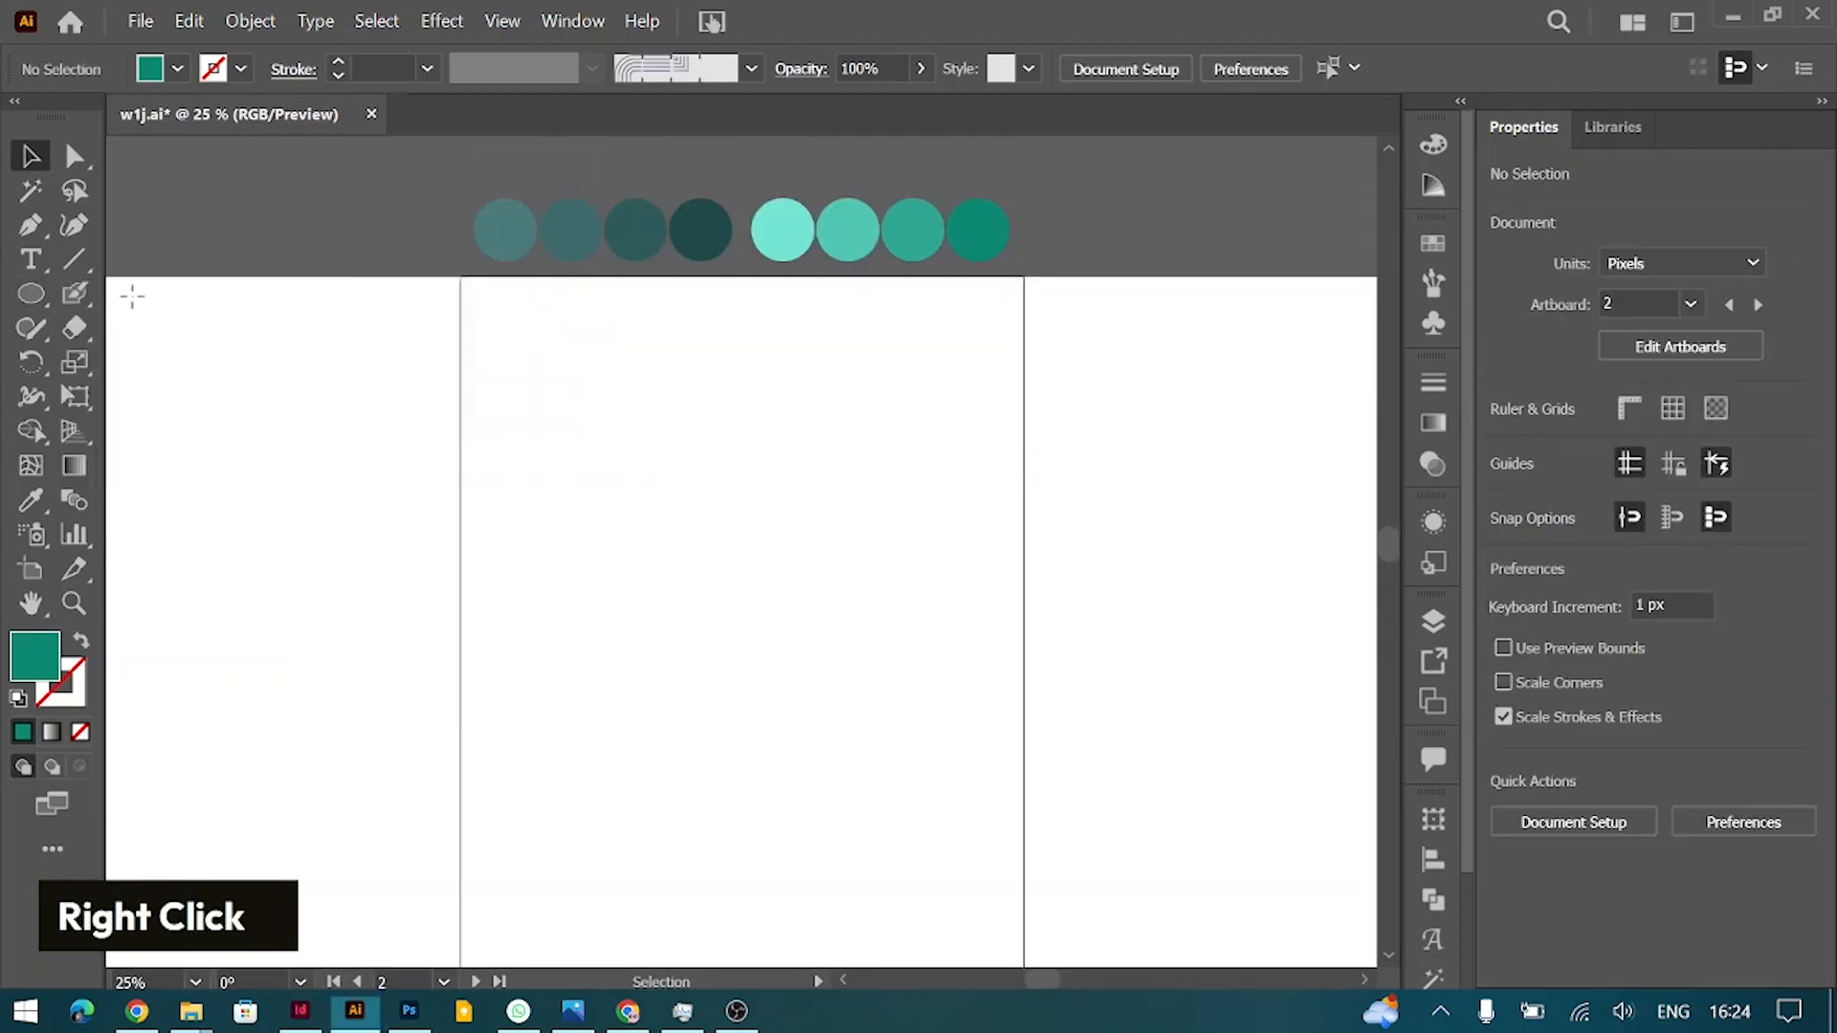
{"action": "left_click_drag", "start_coordinate": [461, 275], "coordinate": [1024, 917]}
{"action": "scroll", "coordinate": [906, 857], "scroll_direction": "up", "scroll_amount": 2}
{"action": "key", "text": "i"}
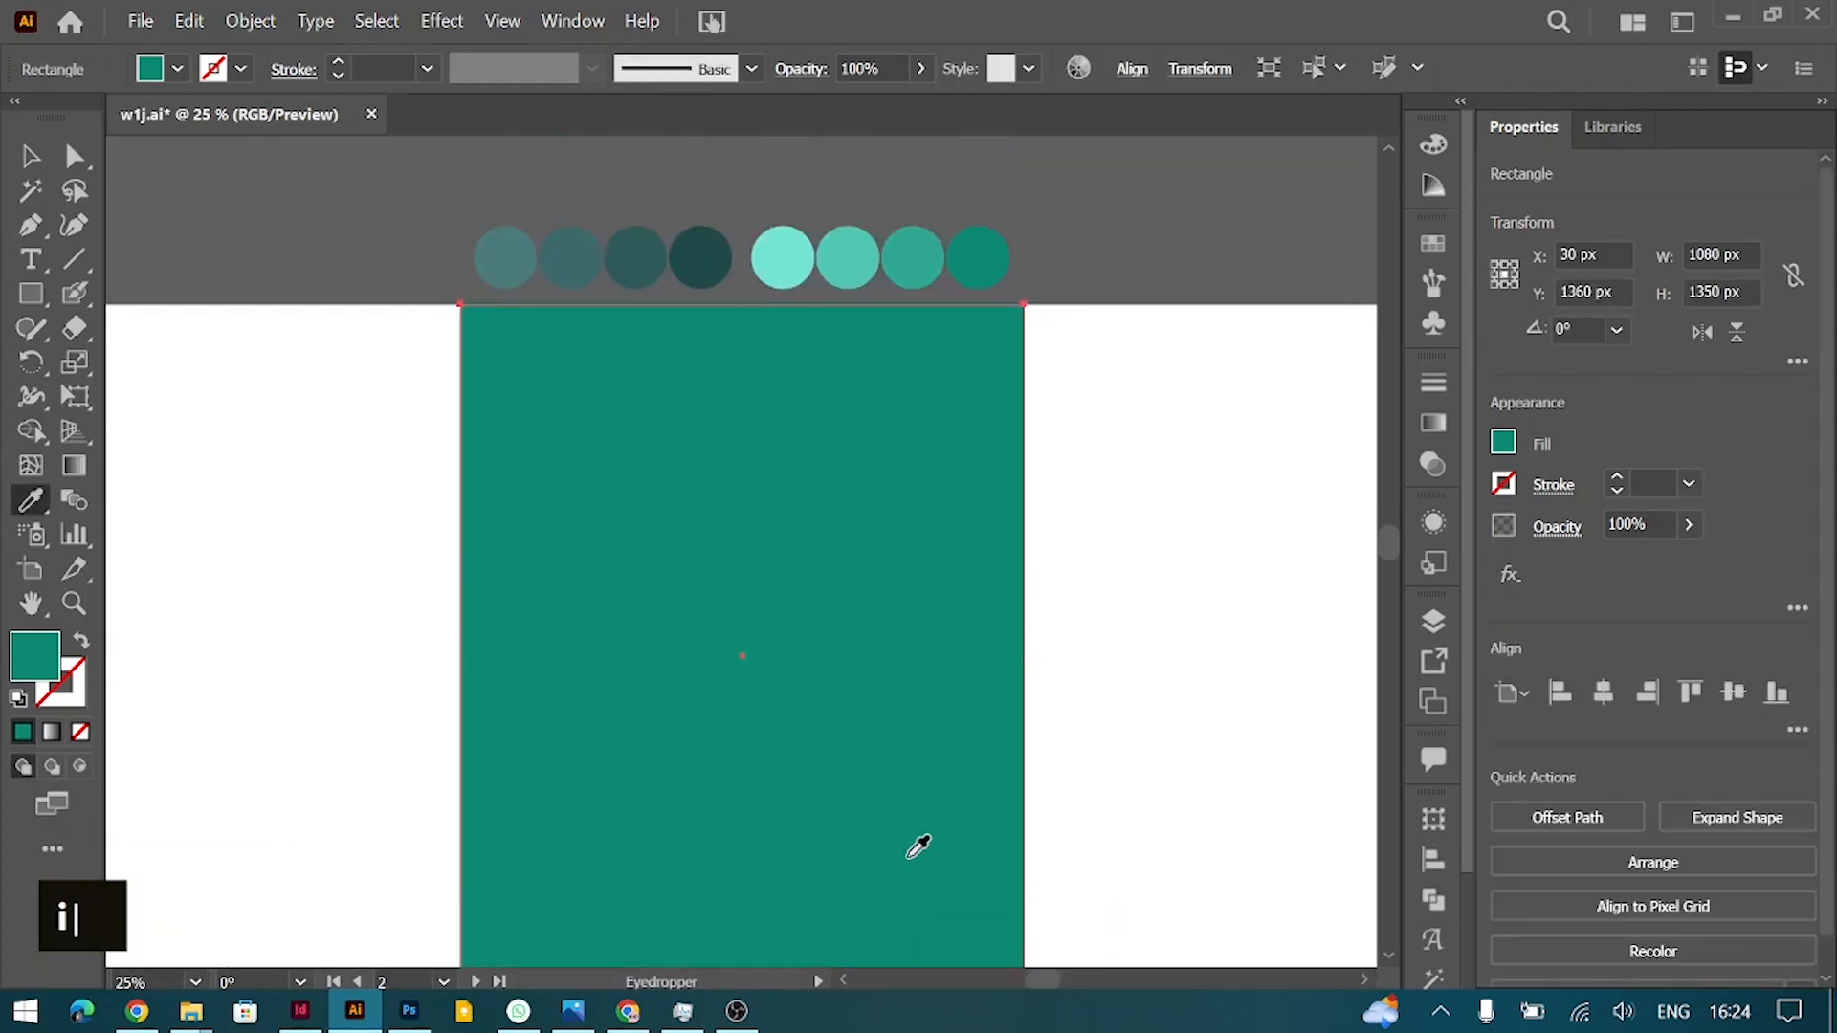
{"action": "left_click", "coordinate": [710, 262]}
{"action": "key", "text": "v"}
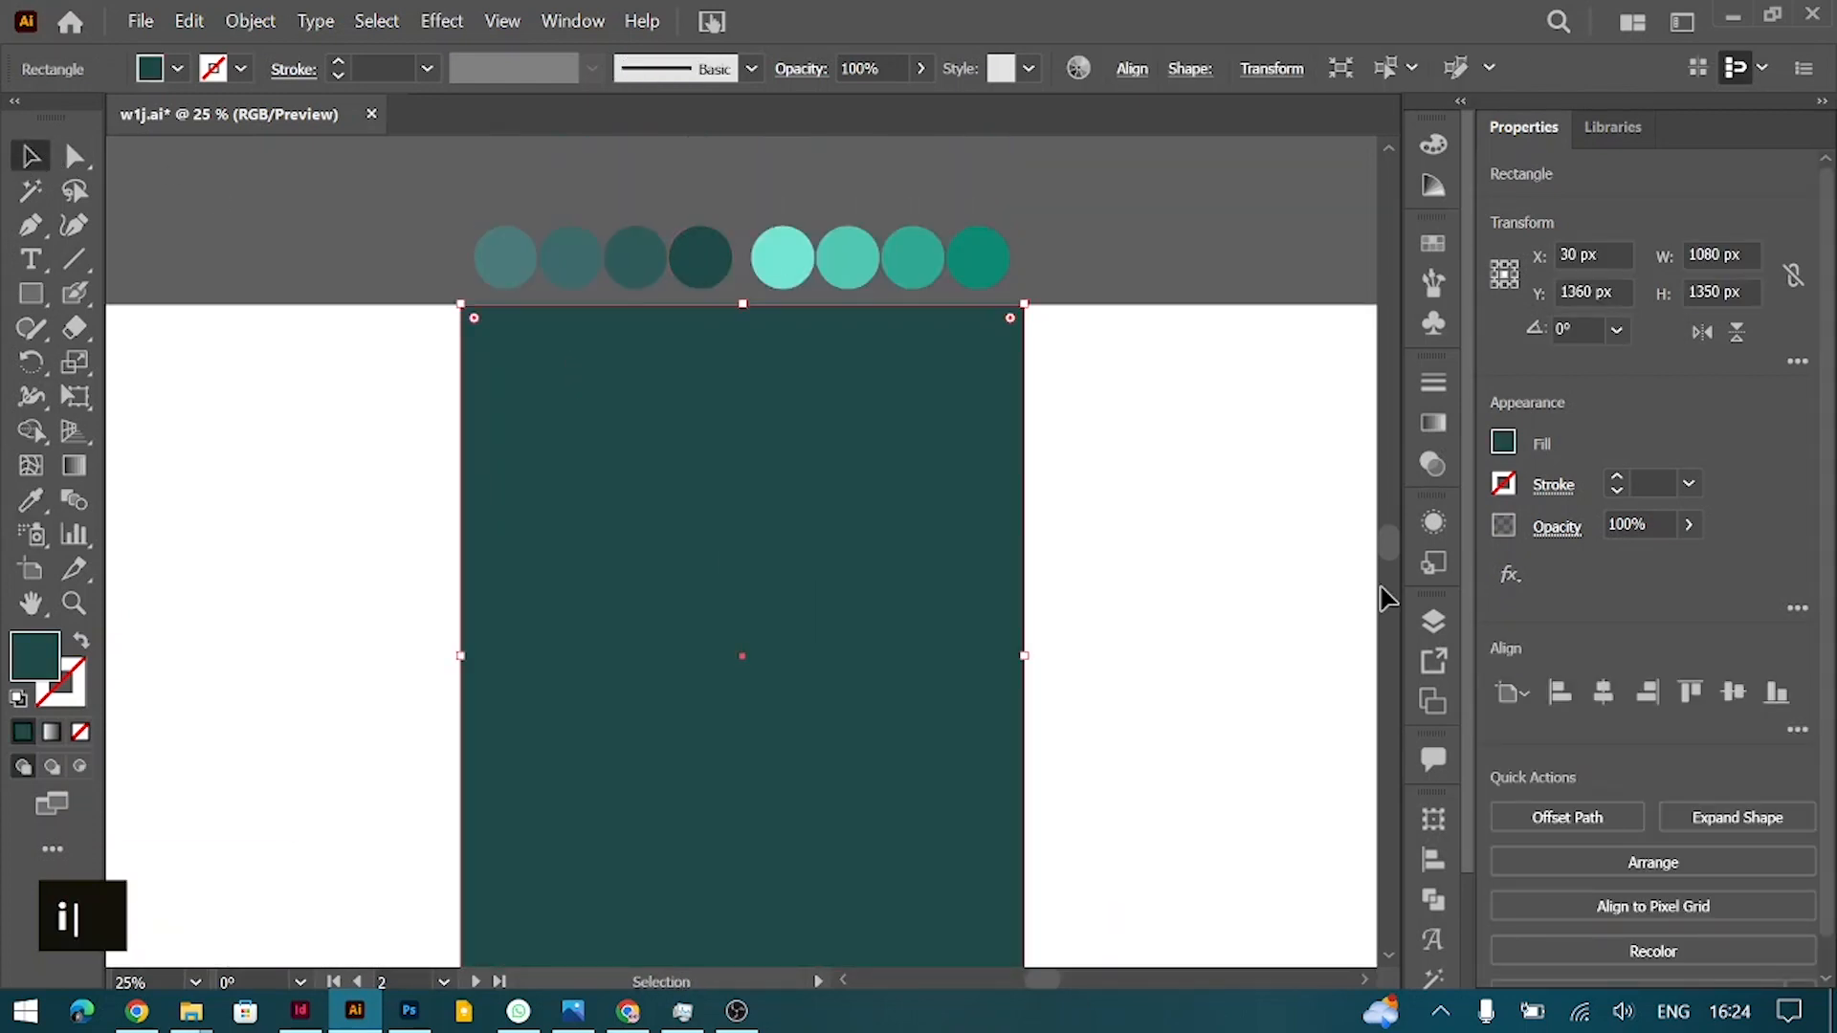
Step: Give the rectangle a freeform gradient, sampling the first teal swatch for its upper-left stop and the second for its upper-right stop
{"action": "left_click", "coordinate": [1439, 426]}
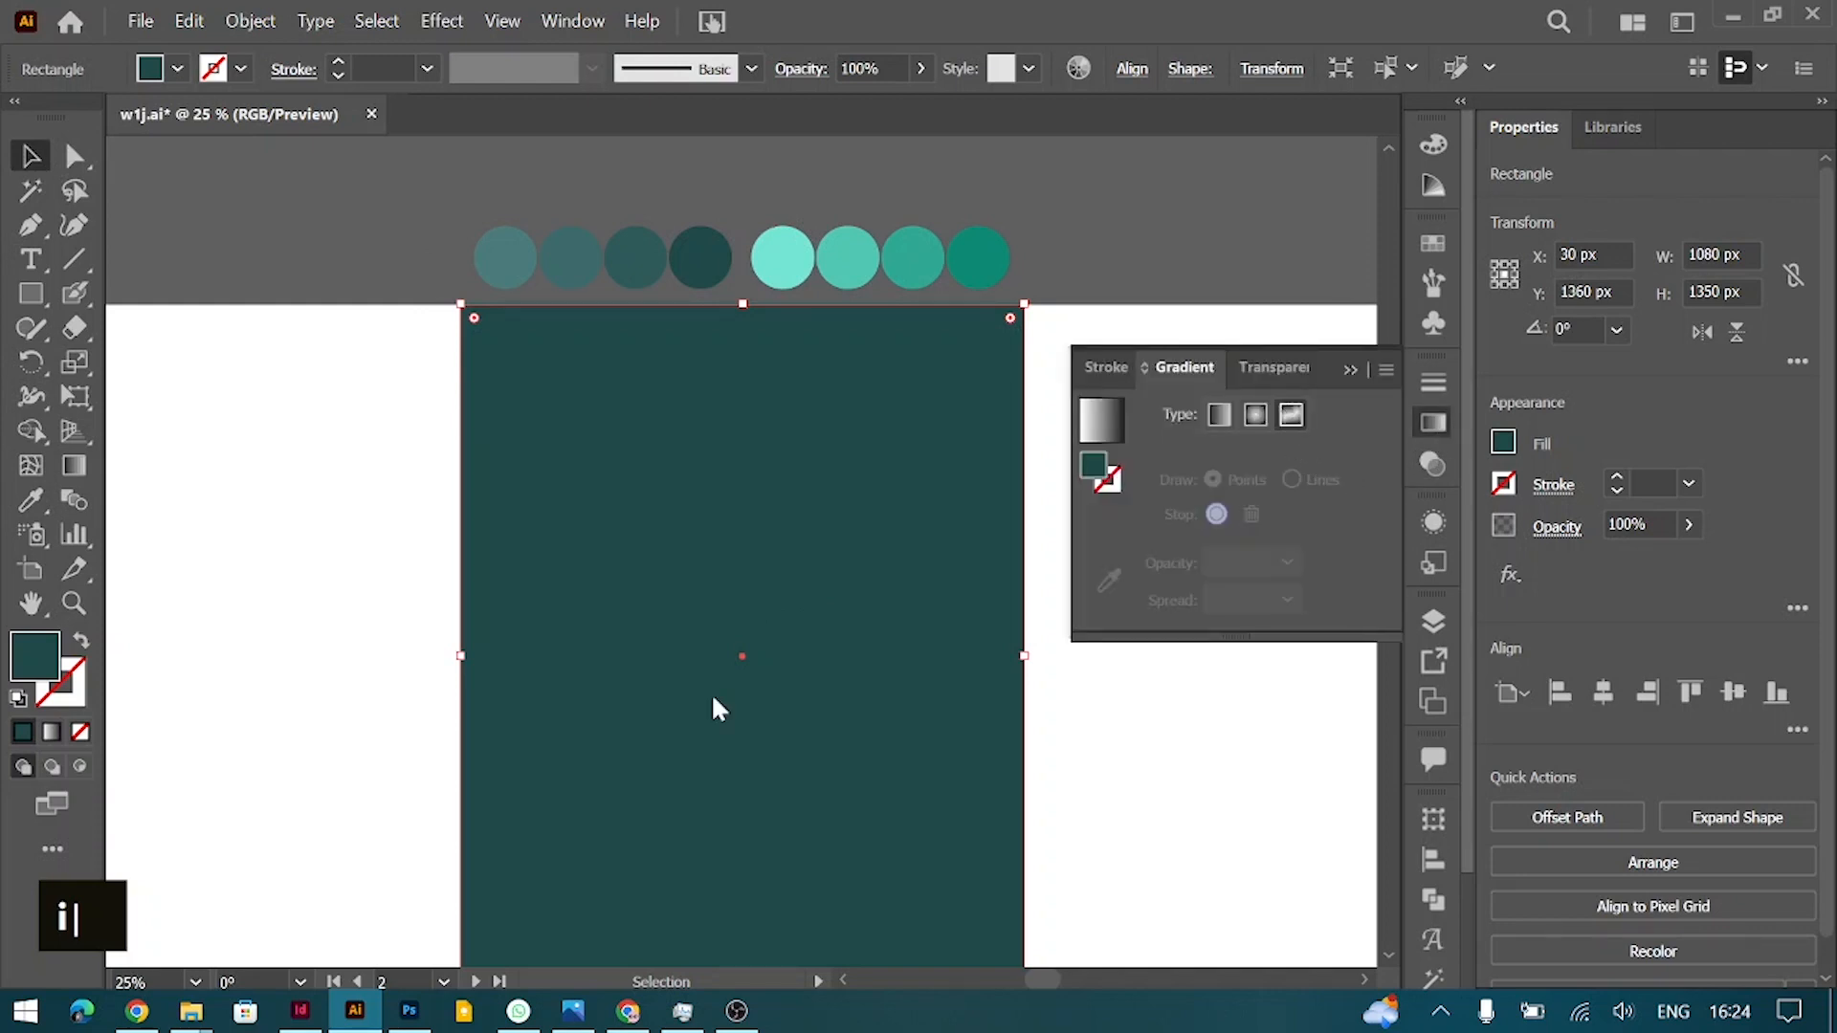
{"action": "scroll", "coordinate": [714, 700], "scroll_direction": "down", "scroll_amount": 1}
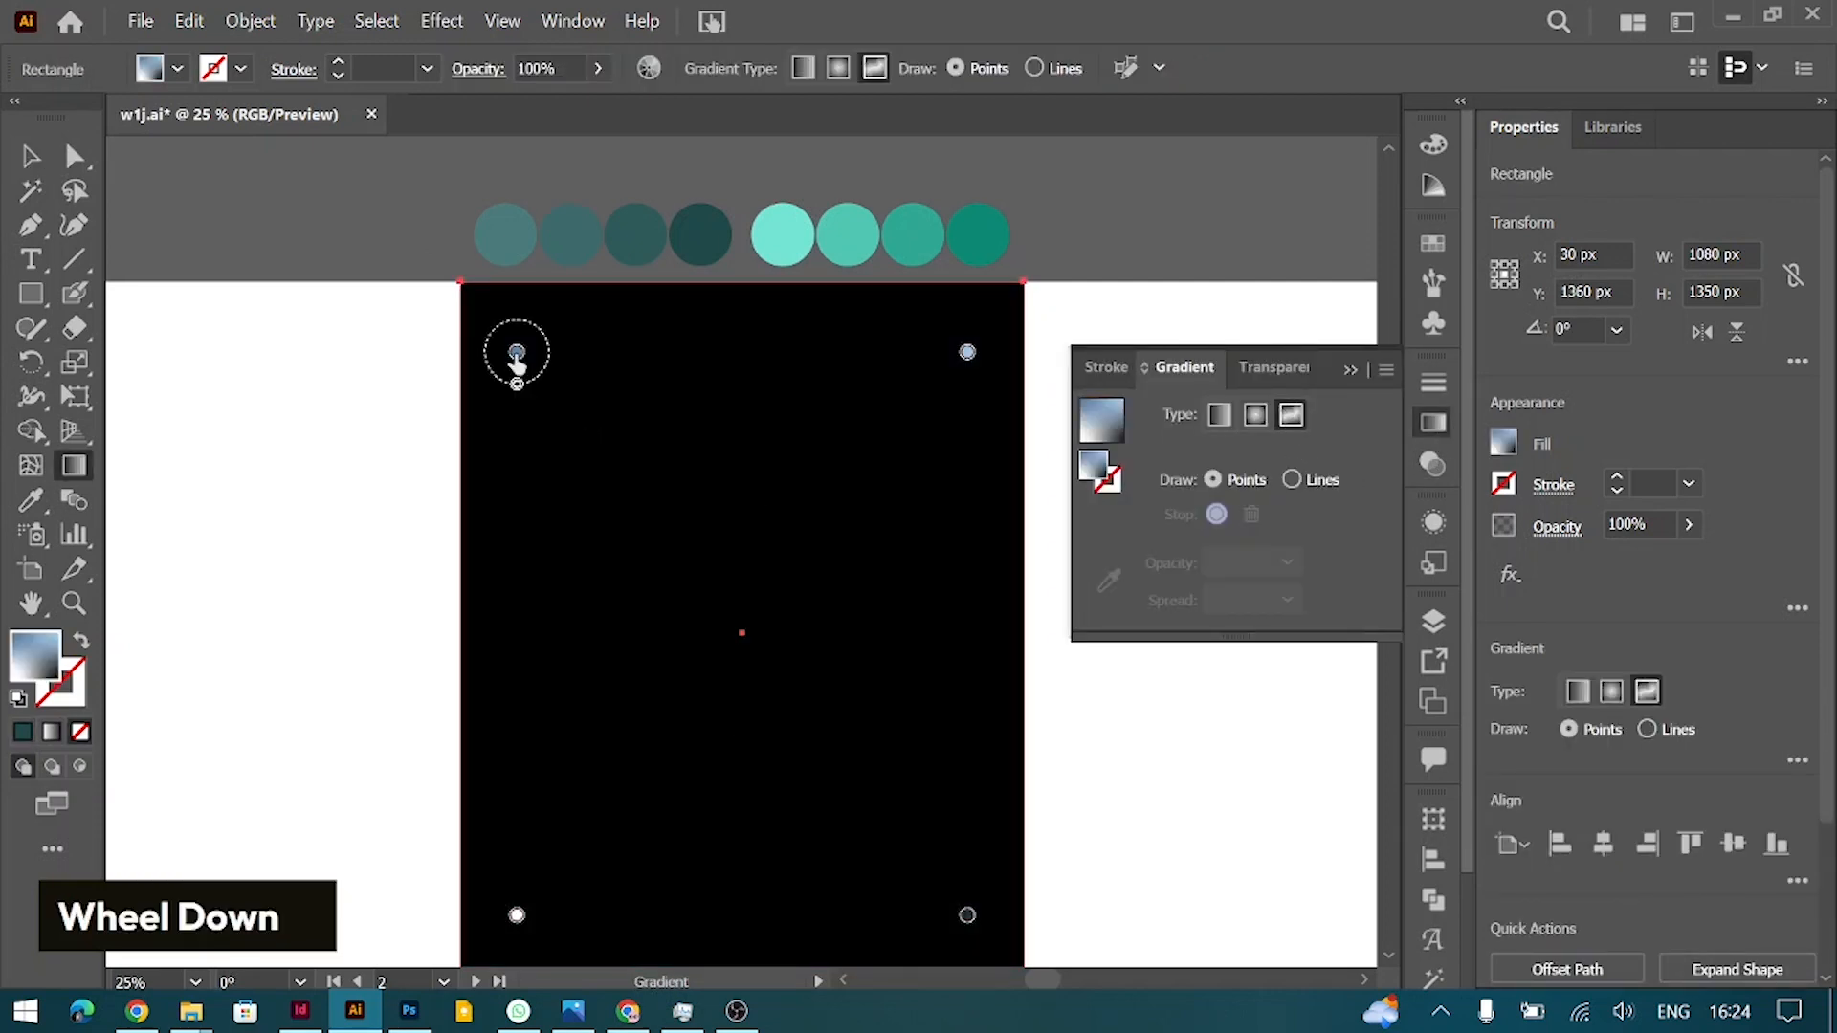
{"action": "left_click", "coordinate": [517, 352]}
{"action": "left_click", "coordinate": [1108, 580]}
{"action": "left_click", "coordinate": [507, 232]}
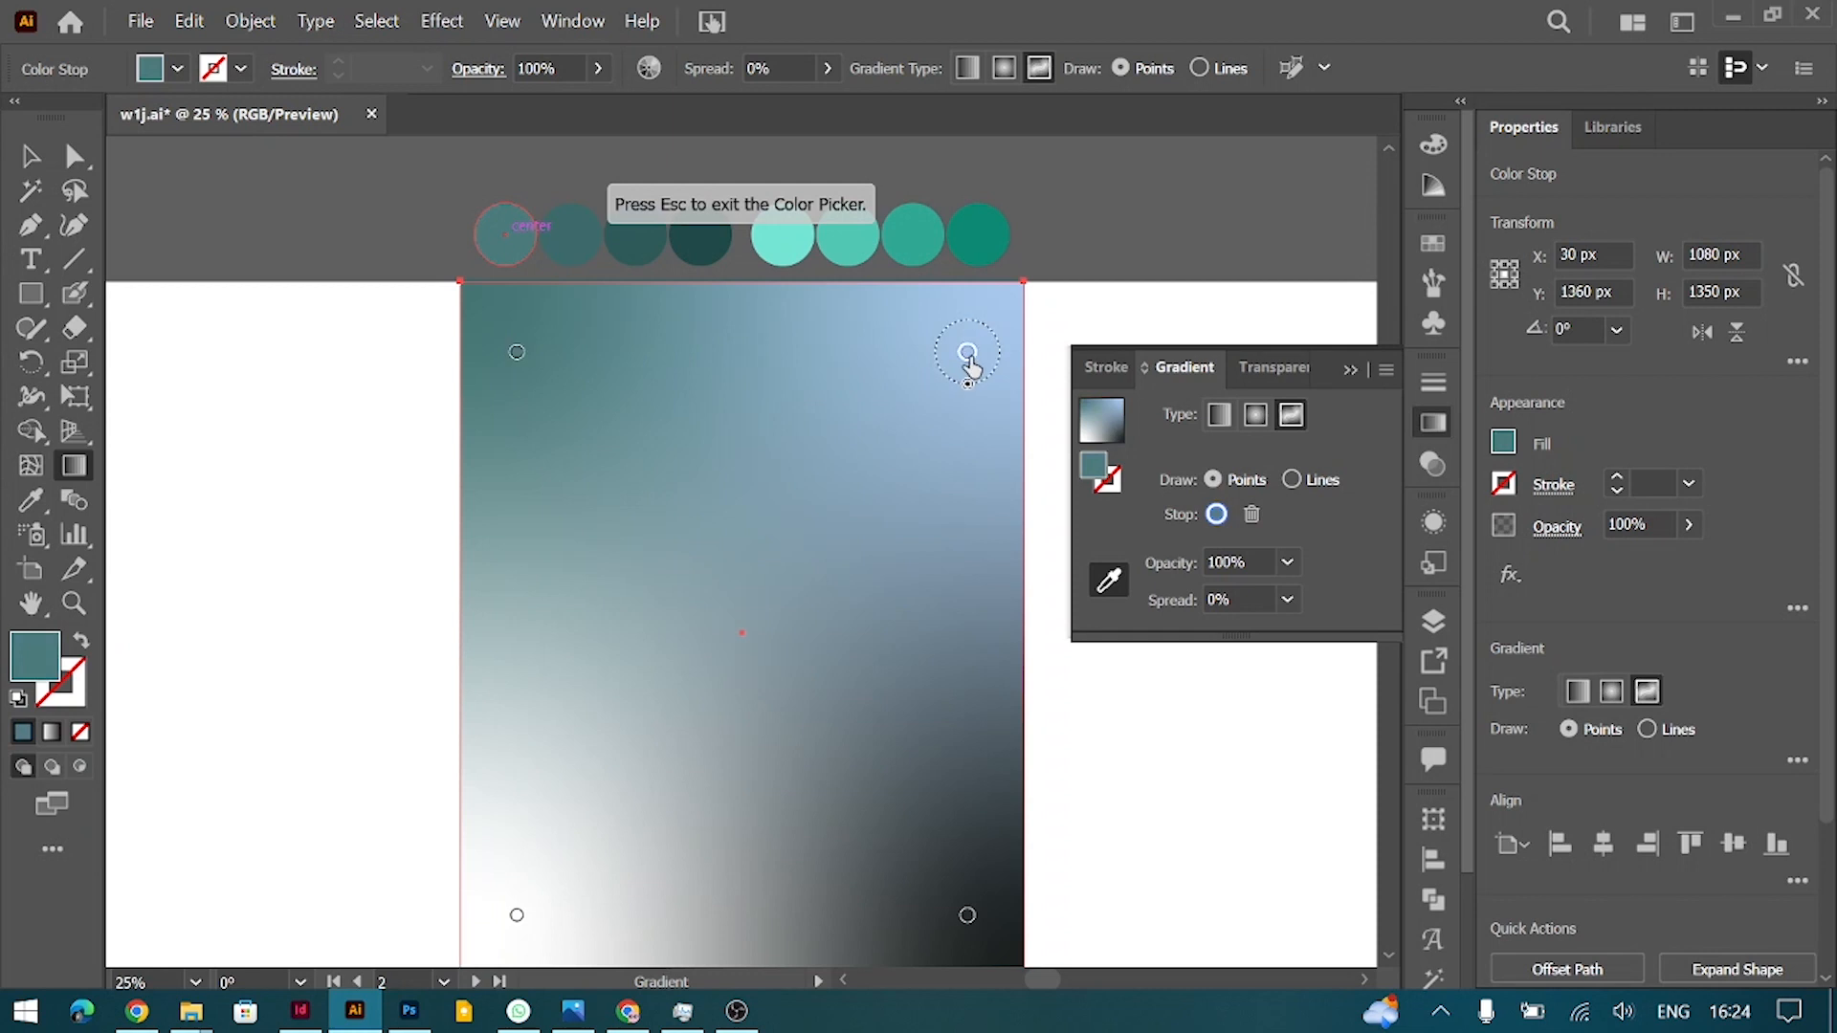
{"action": "left_click", "coordinate": [572, 230]}
Step: Colour the gradient's lower-left stop with the darkest teal swatch and its lower-right stop with the third teal swatch
{"action": "scroll", "coordinate": [935, 685], "scroll_direction": "down", "scroll_amount": 6}
{"action": "left_click", "coordinate": [967, 766]}
{"action": "scroll", "coordinate": [976, 767], "scroll_direction": "up", "scroll_amount": 5}
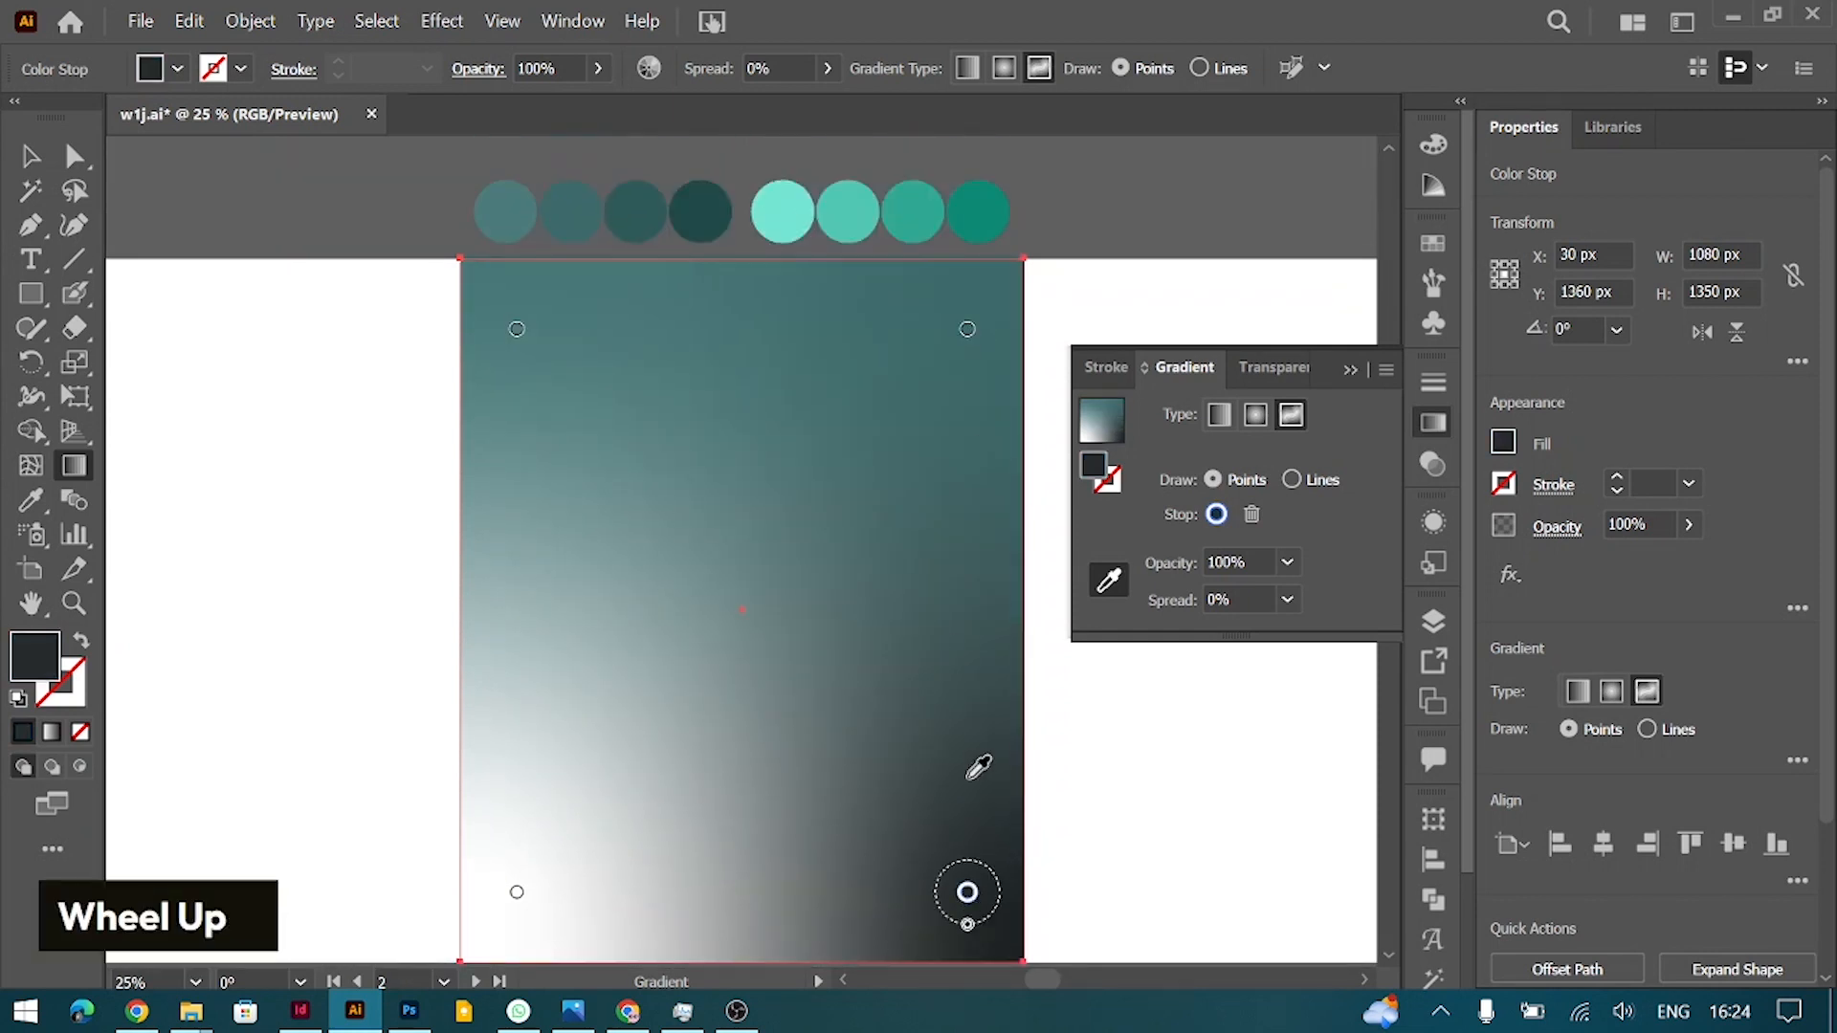
{"action": "left_click", "coordinate": [695, 197]}
{"action": "left_click", "coordinate": [516, 892]}
{"action": "left_click", "coordinate": [635, 209]}
{"action": "left_click", "coordinate": [701, 208]}
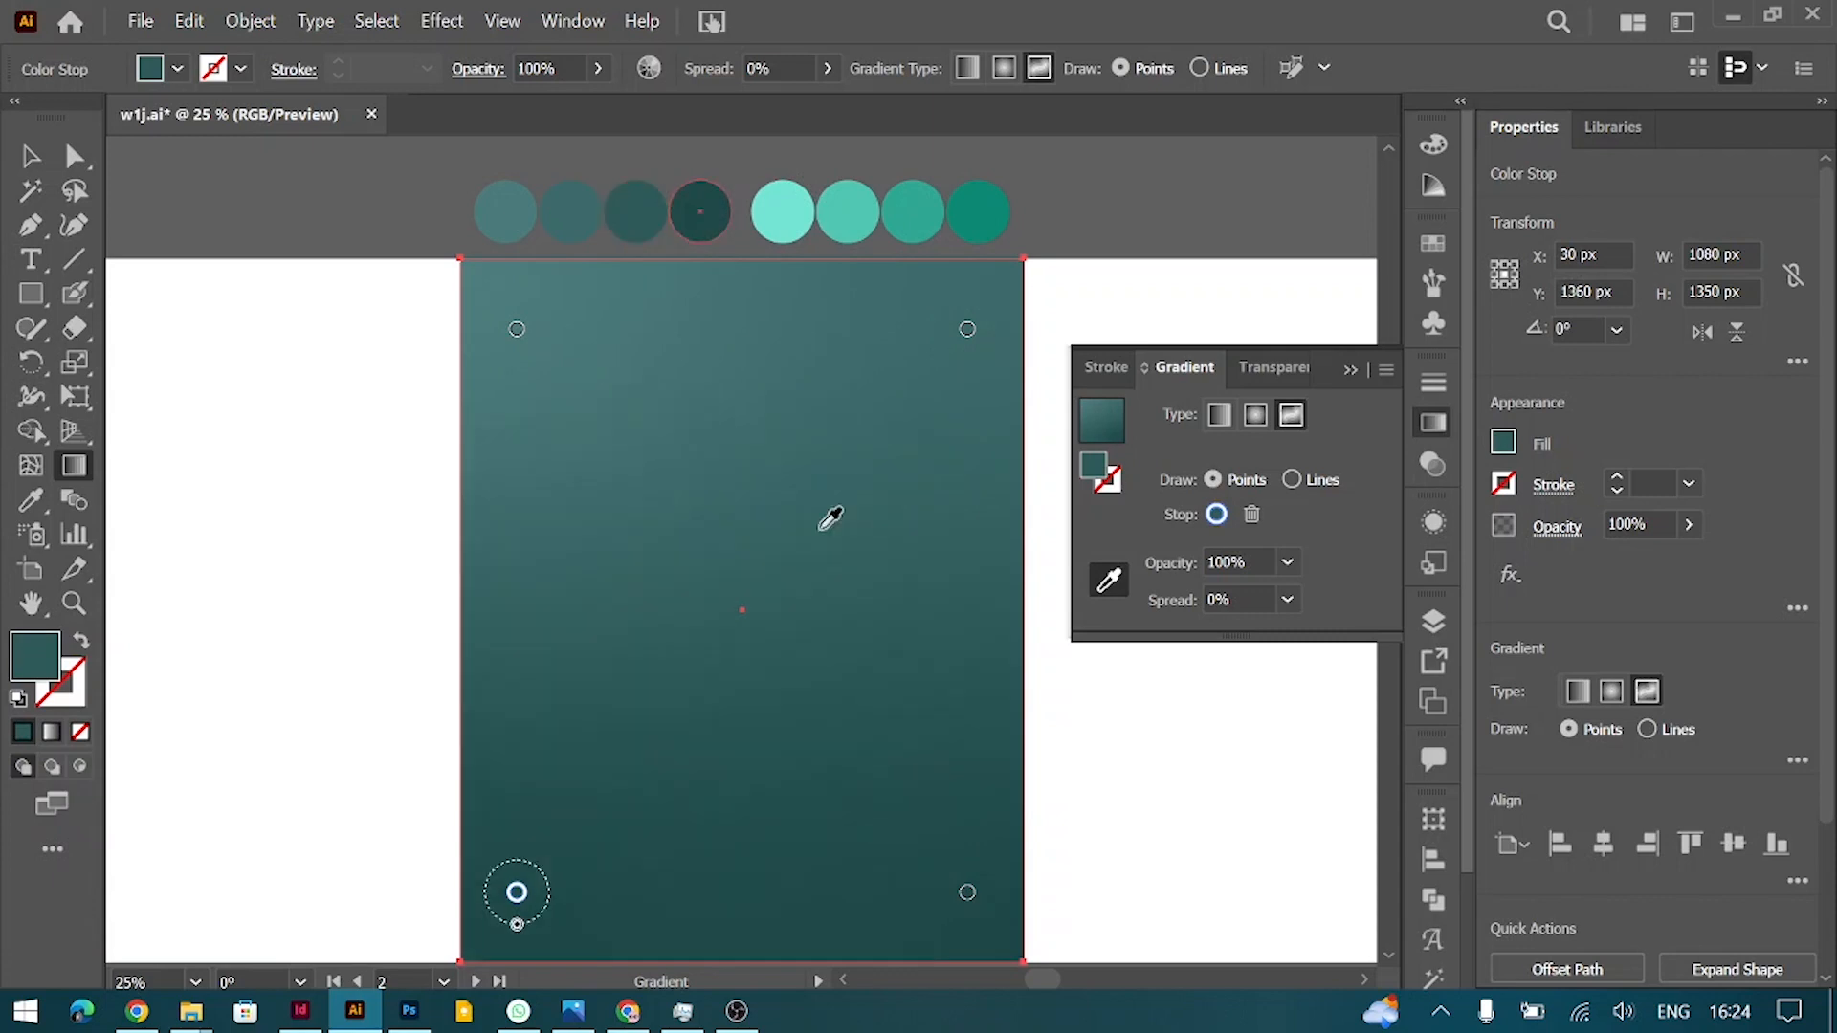
{"action": "left_click", "coordinate": [967, 892]}
{"action": "left_click", "coordinate": [637, 209]}
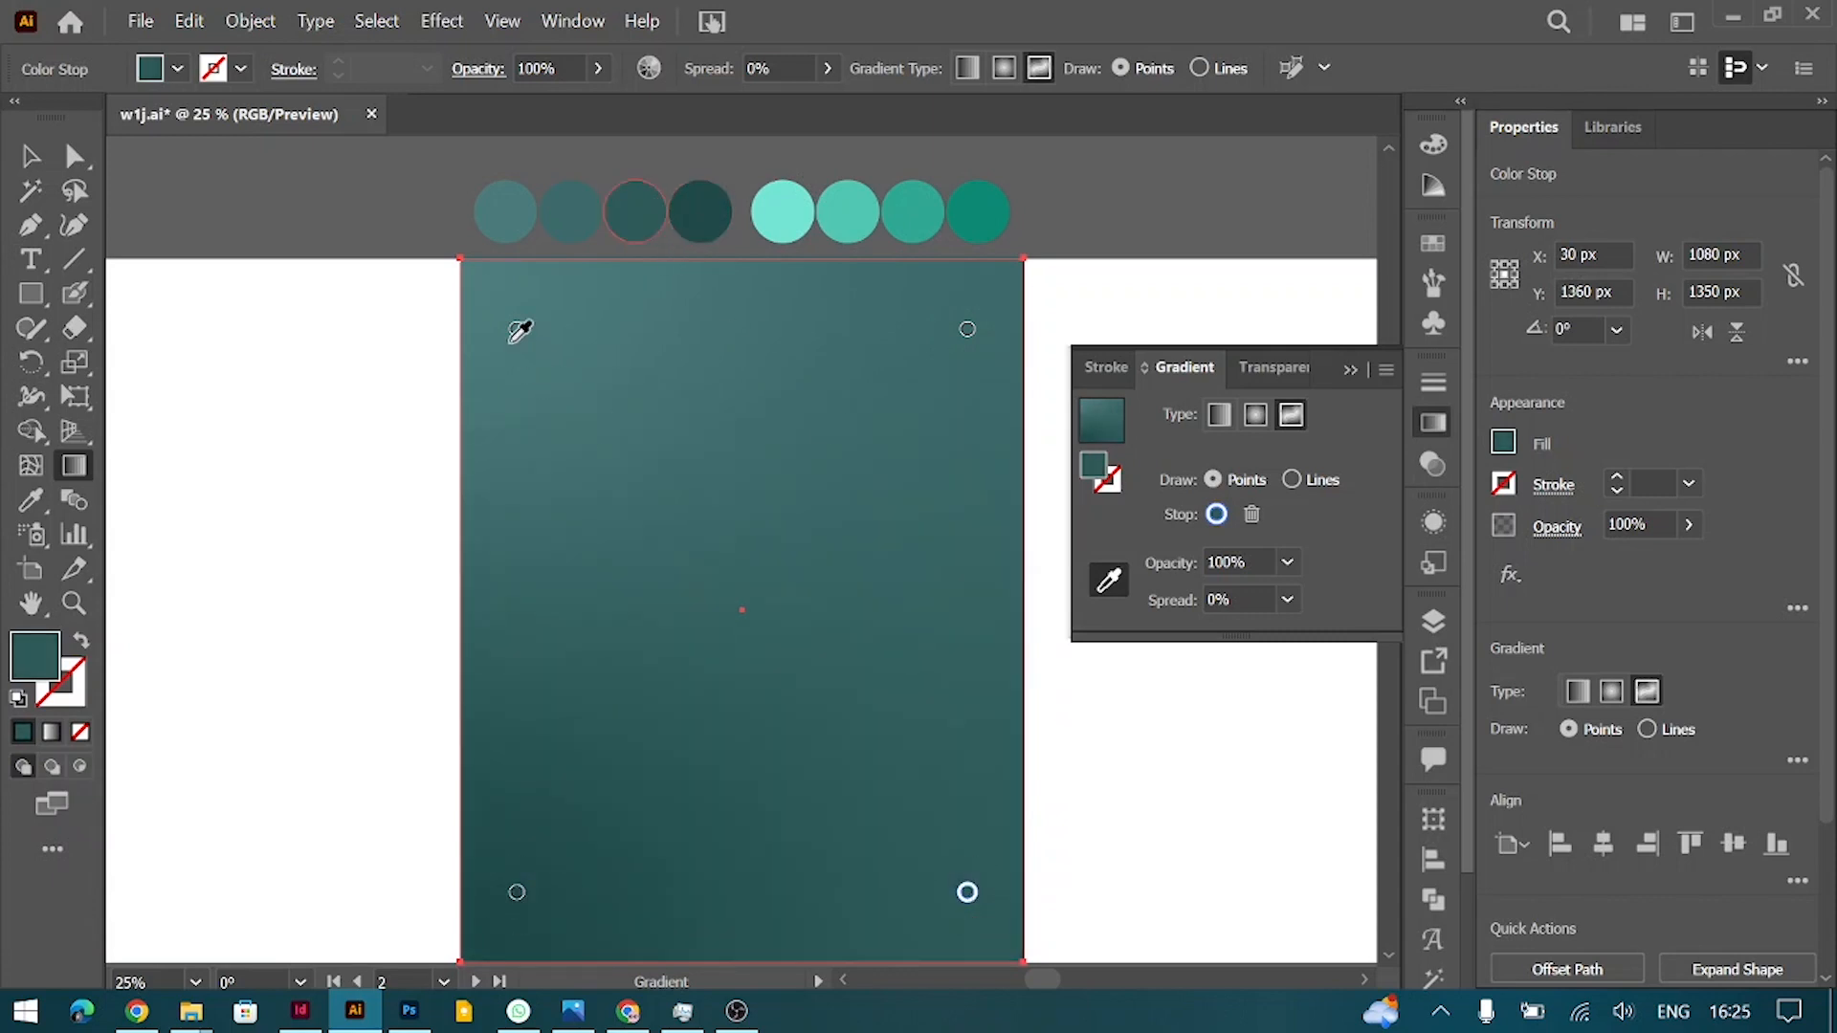
{"action": "double_click", "coordinate": [709, 635]}
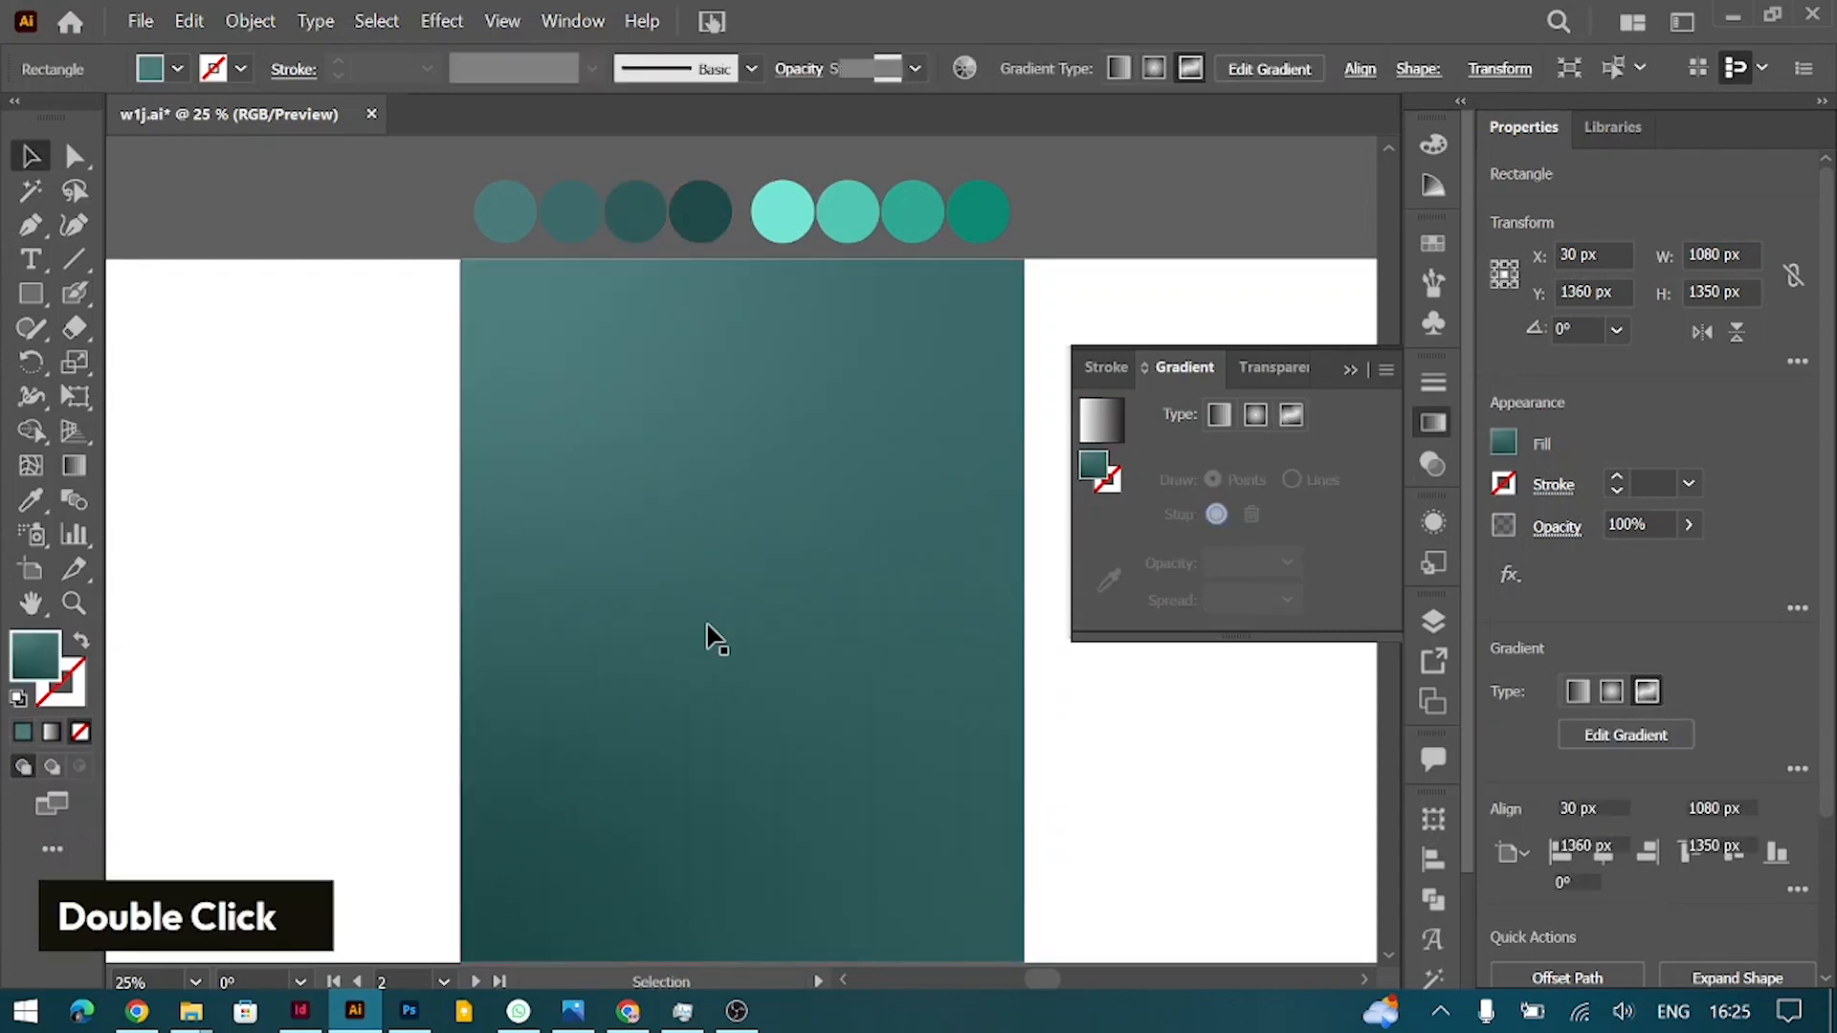
{"action": "key", "text": "ctrl+minus"}
{"action": "scroll", "coordinate": [686, 582], "scroll_direction": "up", "scroll_amount": 10}
{"action": "double_click", "coordinate": [36, 265]}
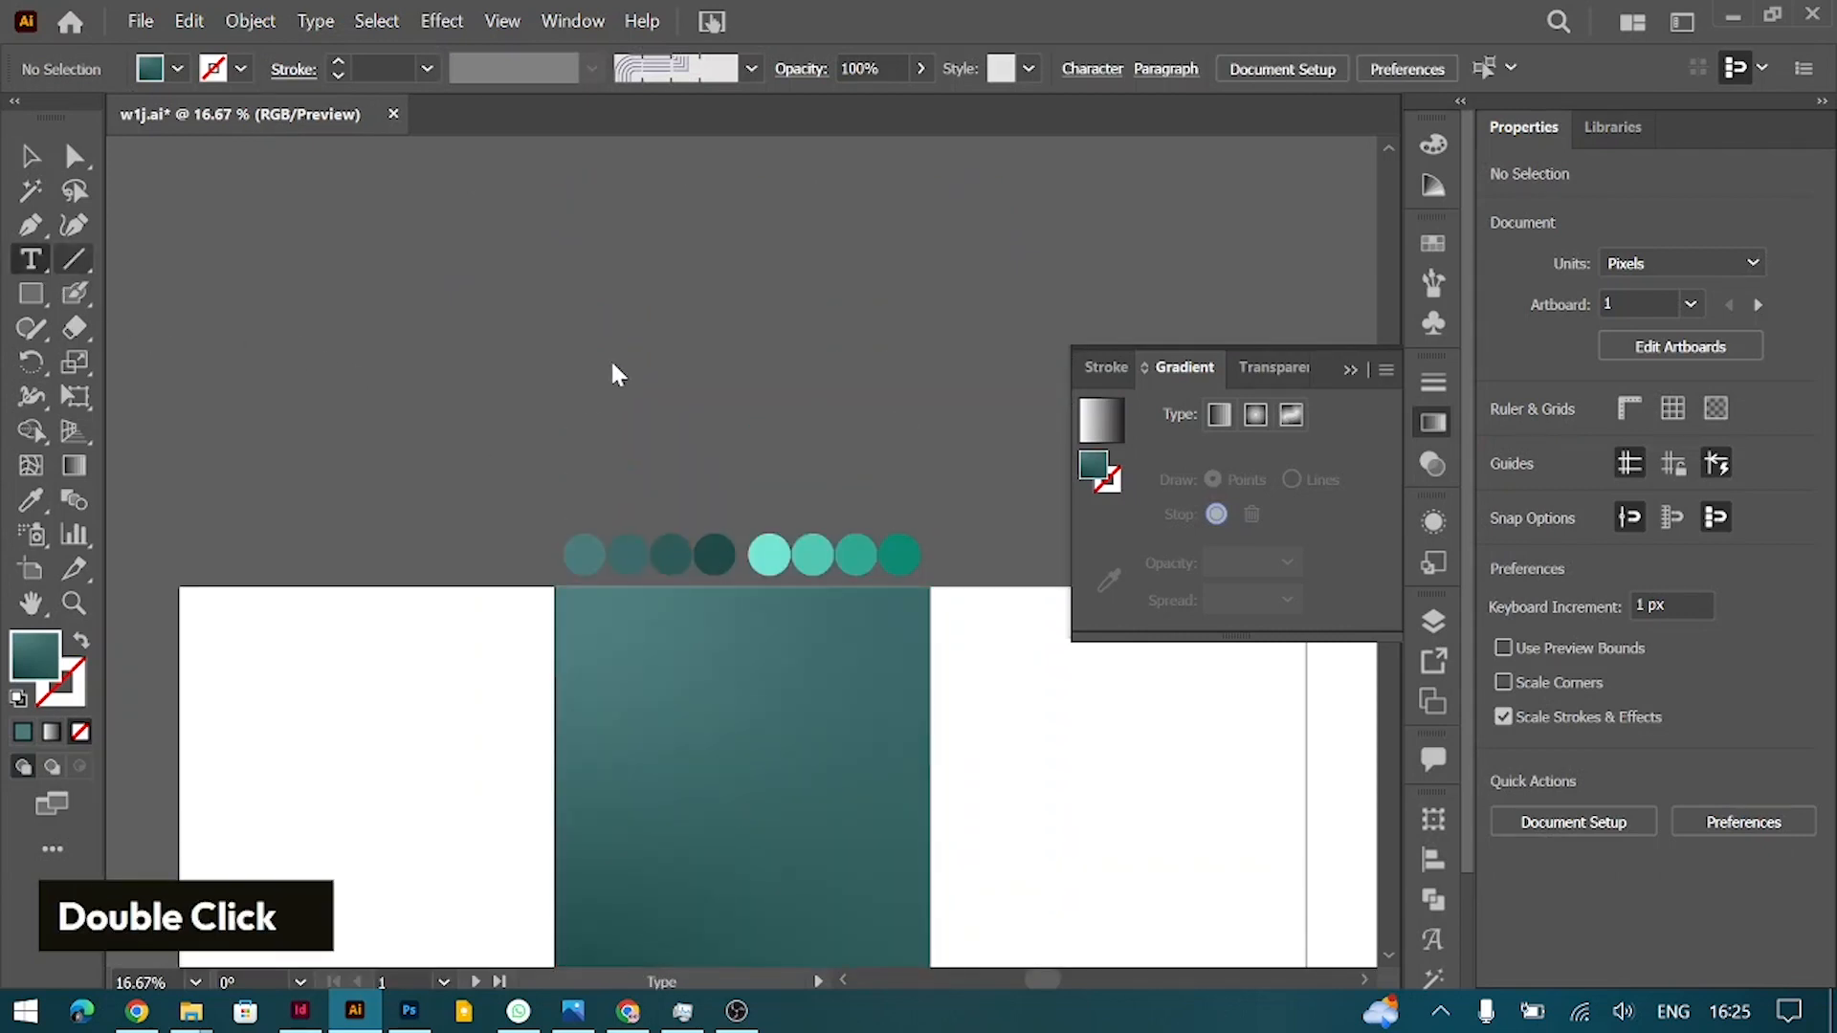
{"action": "left_click_drag", "start_coordinate": [478, 330], "coordinate": [691, 405]}
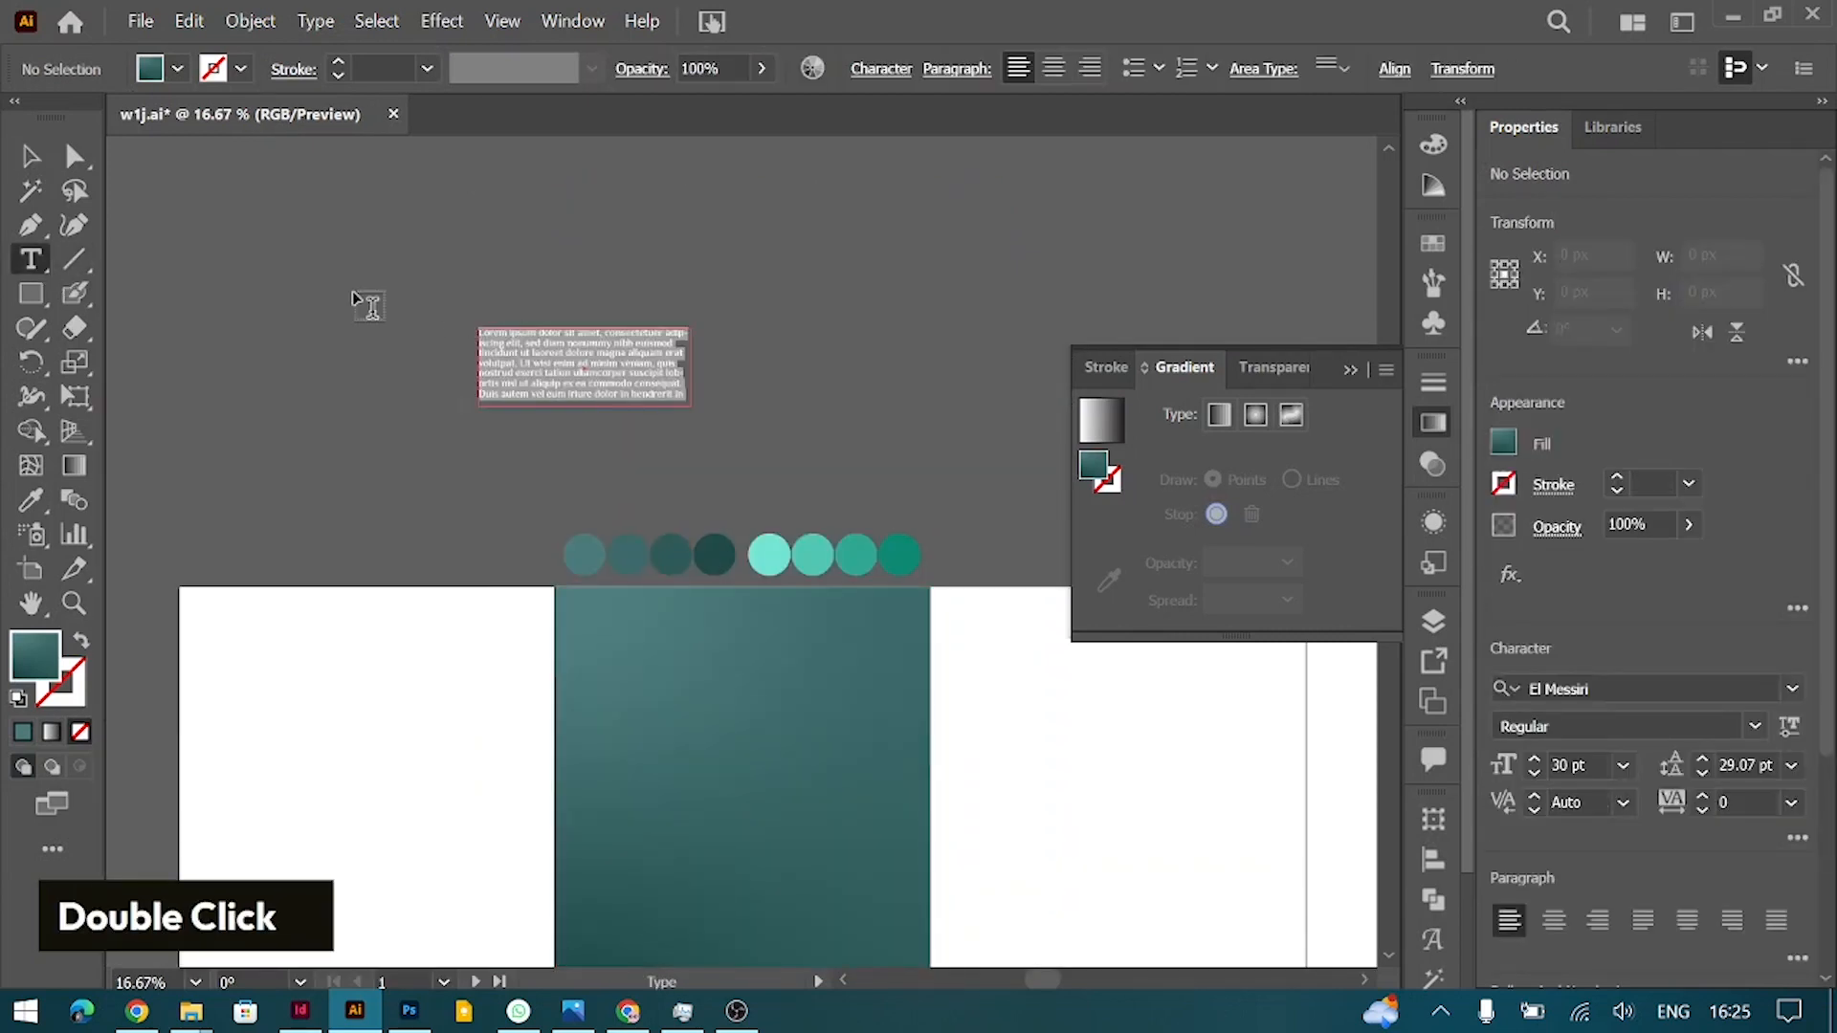
{"action": "left_click", "coordinate": [19, 166]}
{"action": "key", "text": "BackSpace"}
Step: Add a point text object reading "JUNE" in the empty area above the artboards
{"action": "key", "text": "t"}
{"action": "left_click", "coordinate": [616, 284]}
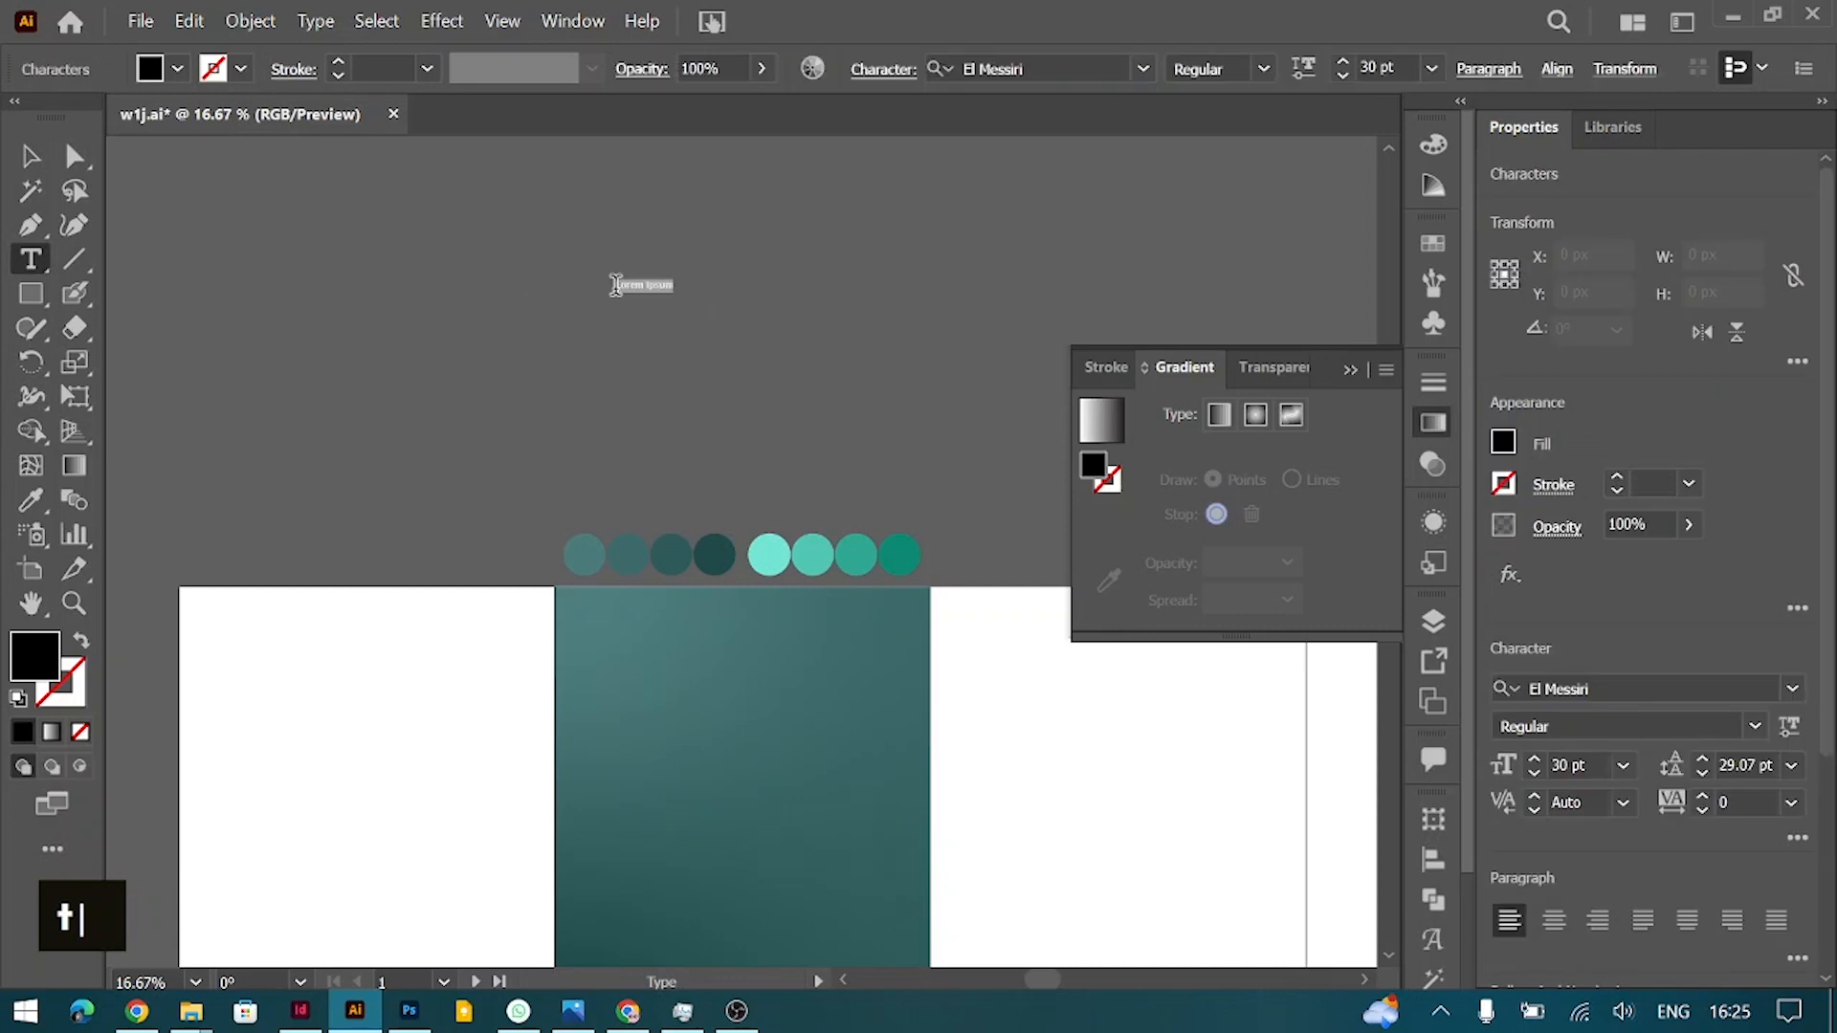
{"action": "key", "text": "Caps_Lock"}
{"action": "type", "text": "JUNE"}
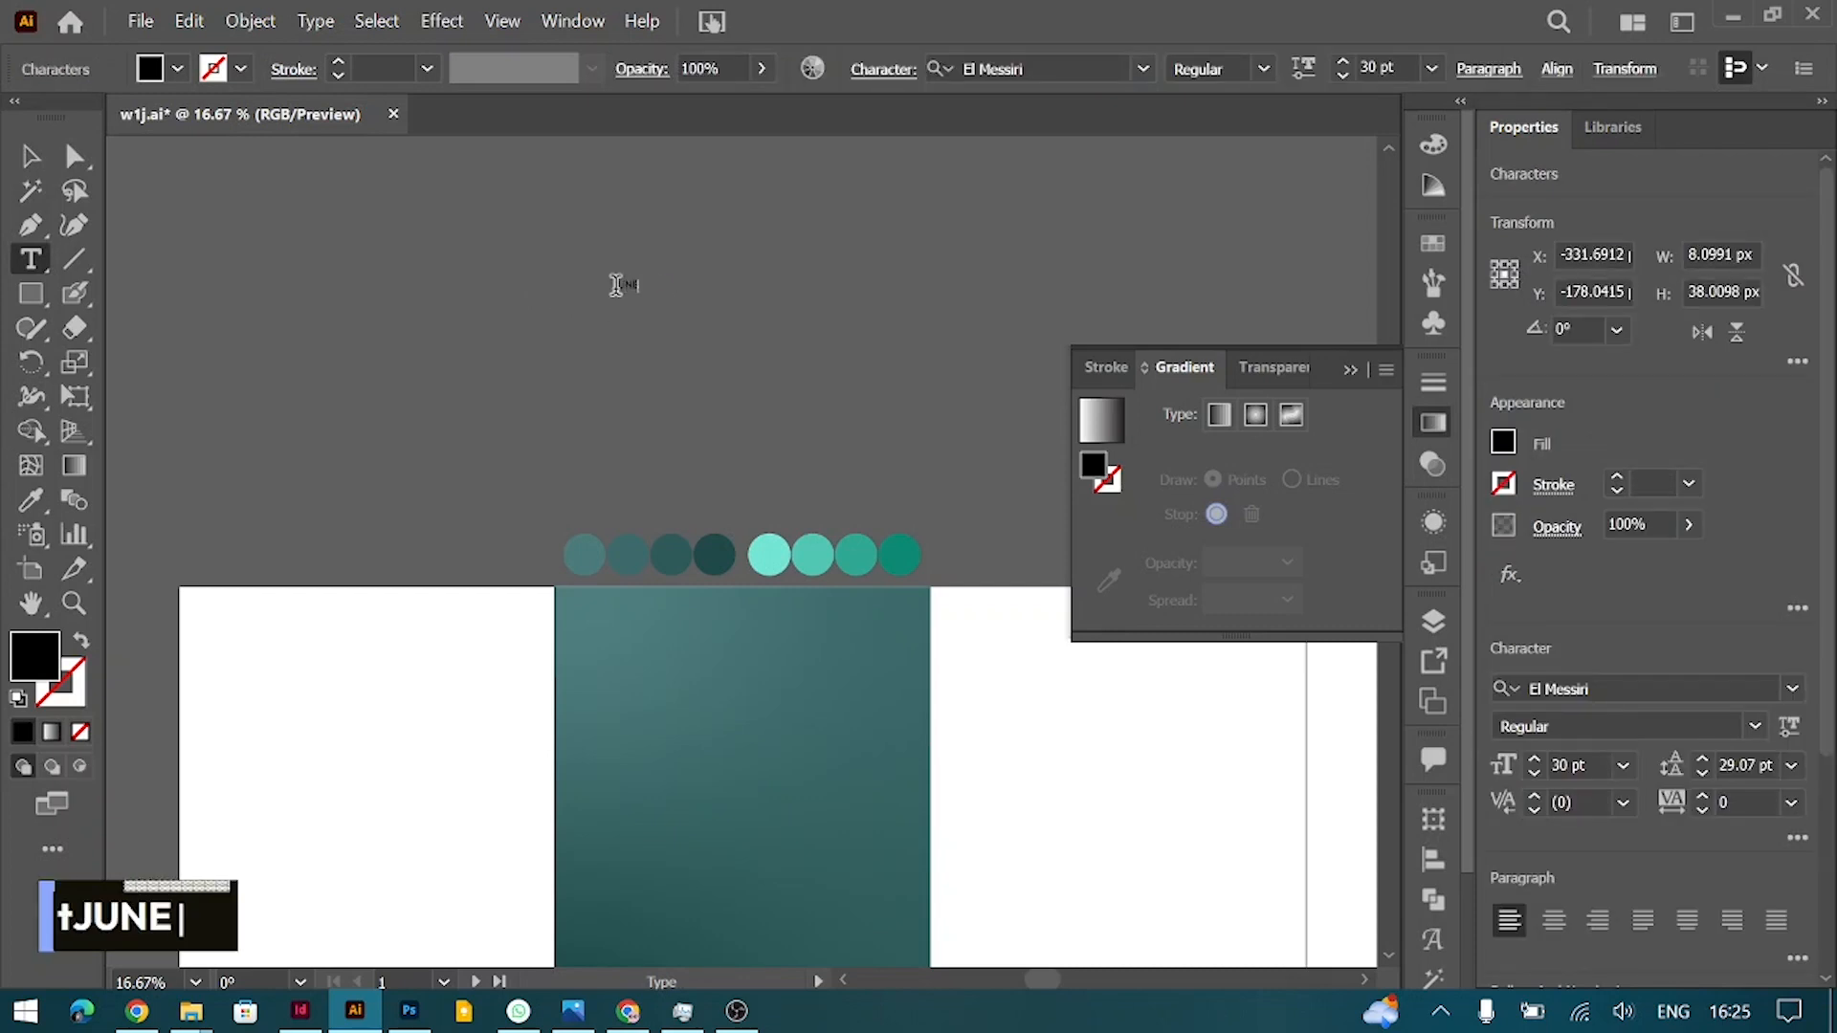
Step: Set the "JUNE" text to the Bold style of El Messiri and fill it with white
{"action": "left_click", "coordinate": [1792, 689]}
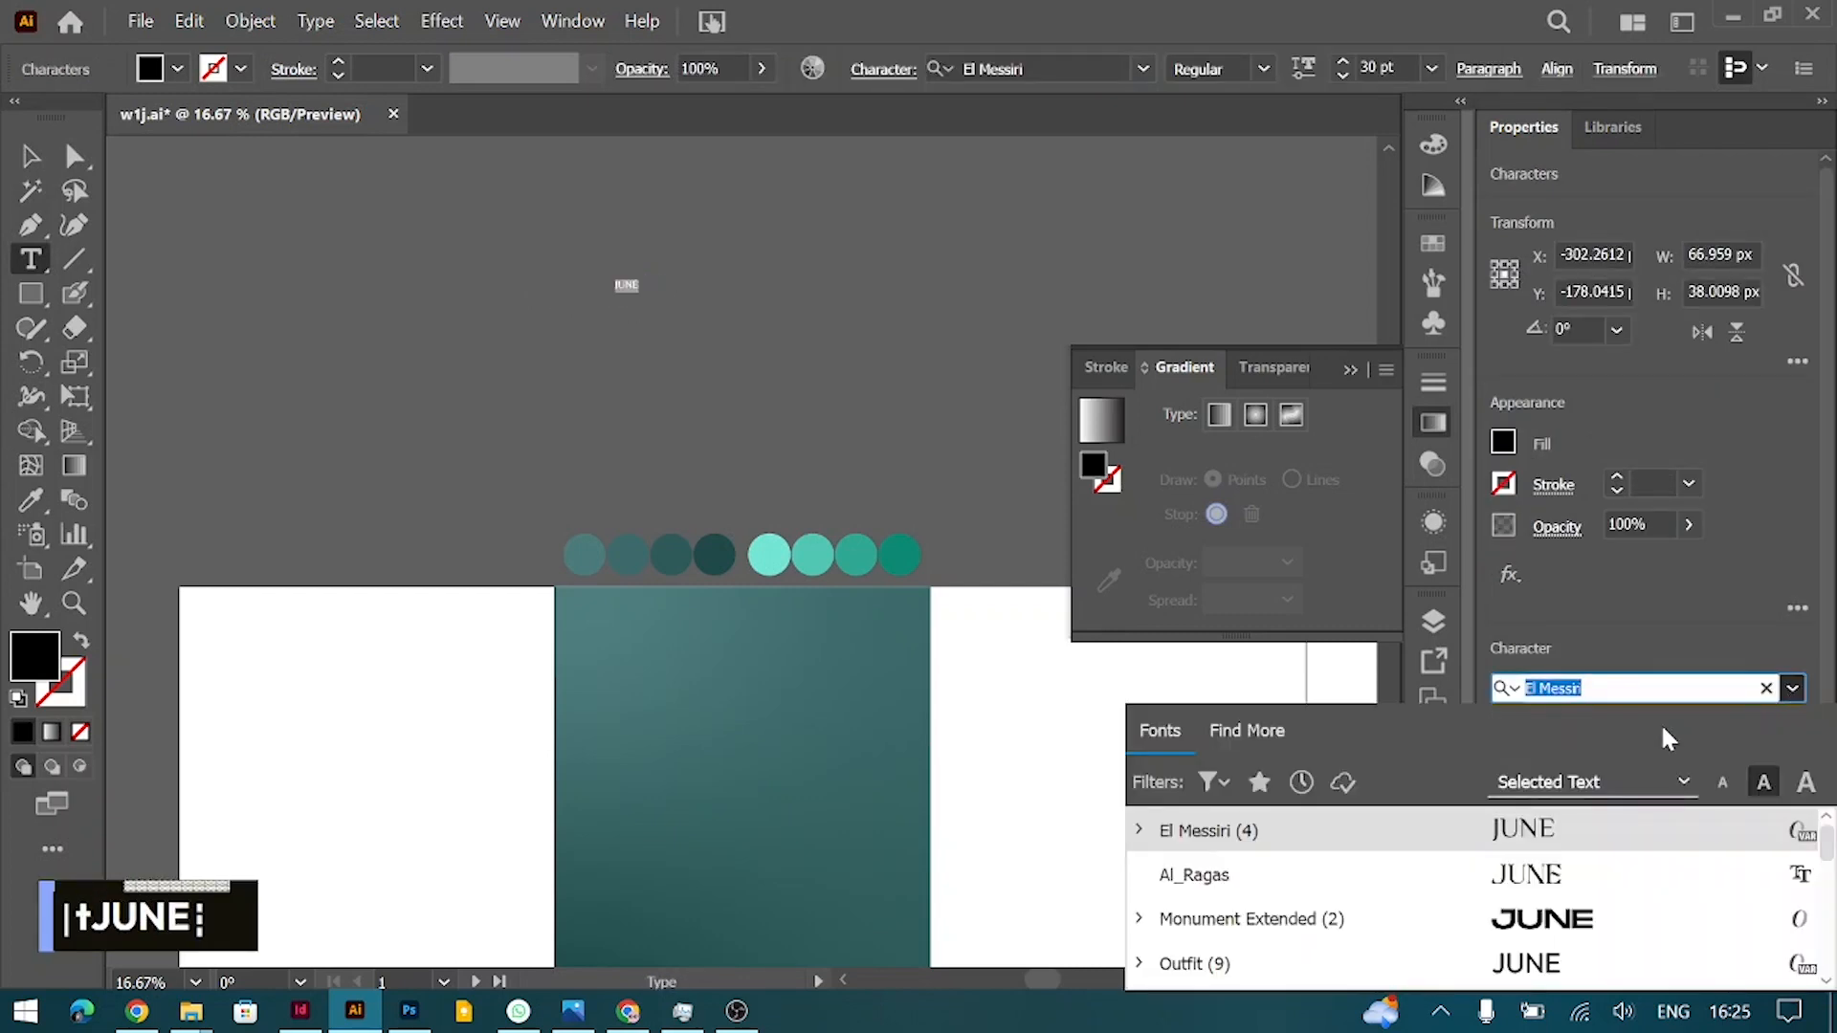
{"action": "left_click", "coordinate": [1728, 632]}
{"action": "left_click", "coordinate": [1755, 727]}
{"action": "left_click", "coordinate": [1592, 853]}
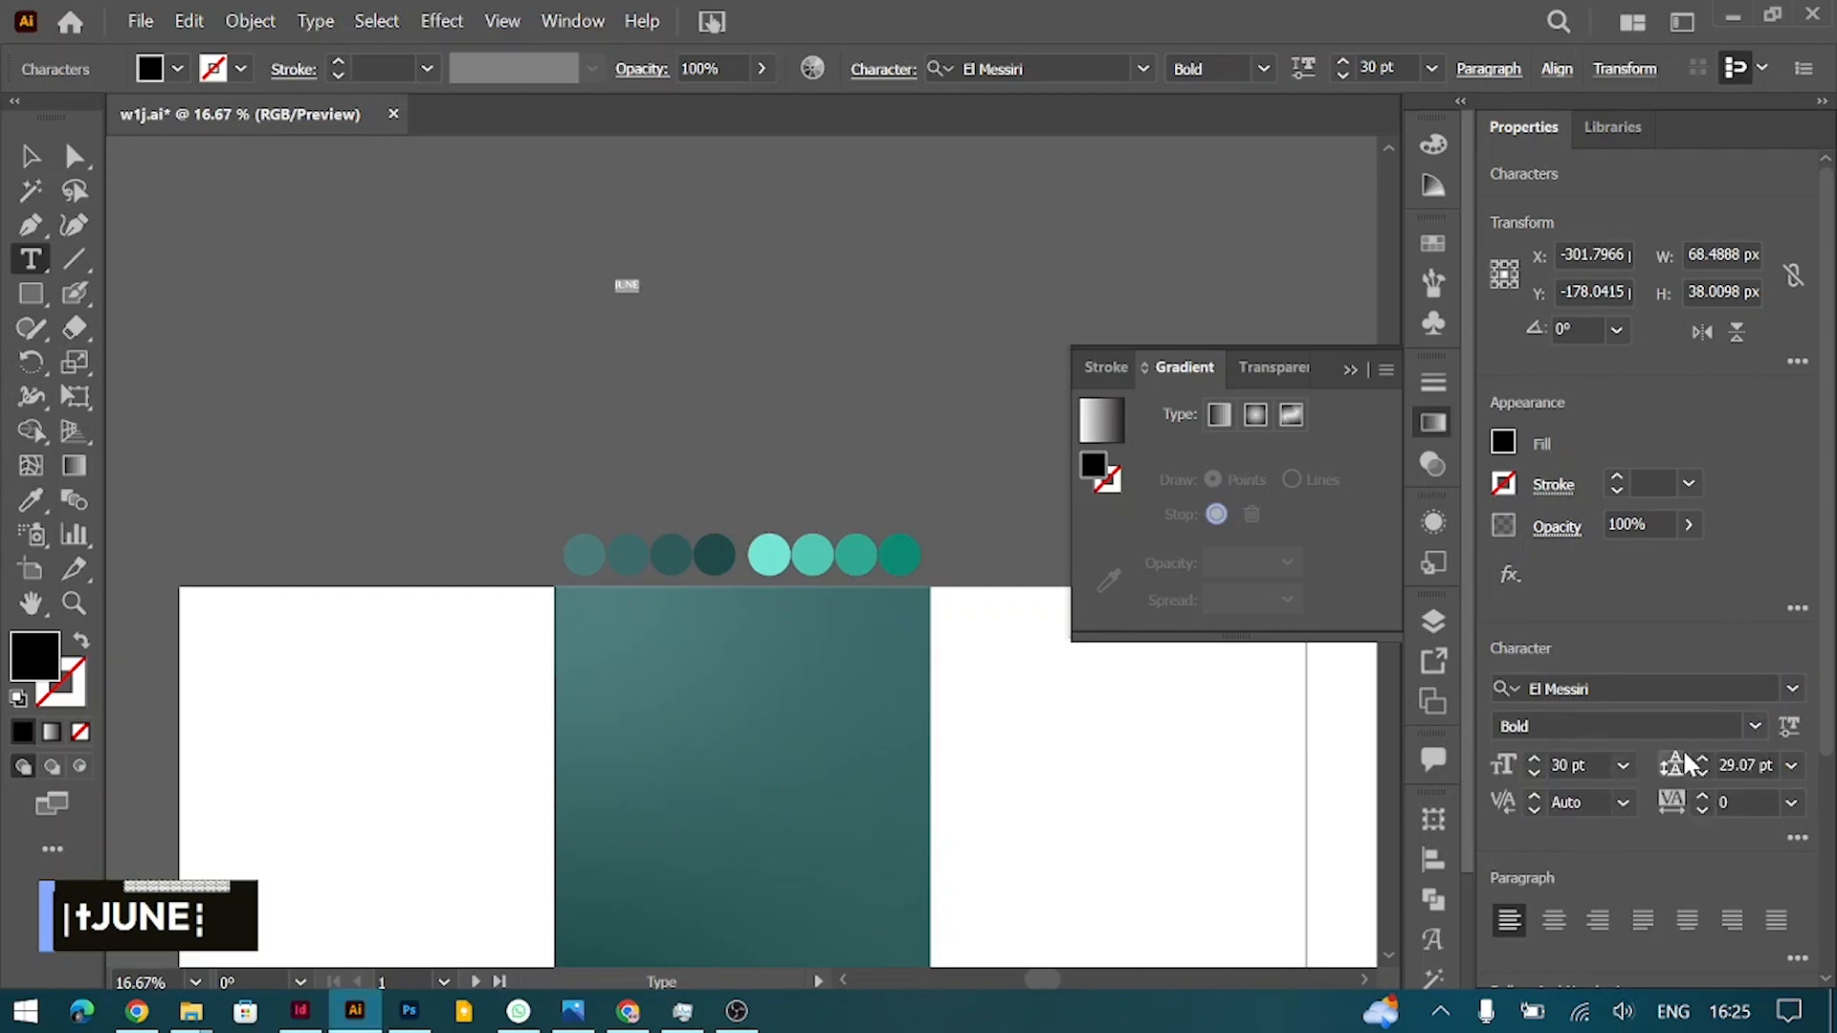
{"action": "left_click", "coordinate": [1503, 441]}
{"action": "left_click", "coordinate": [1234, 558]}
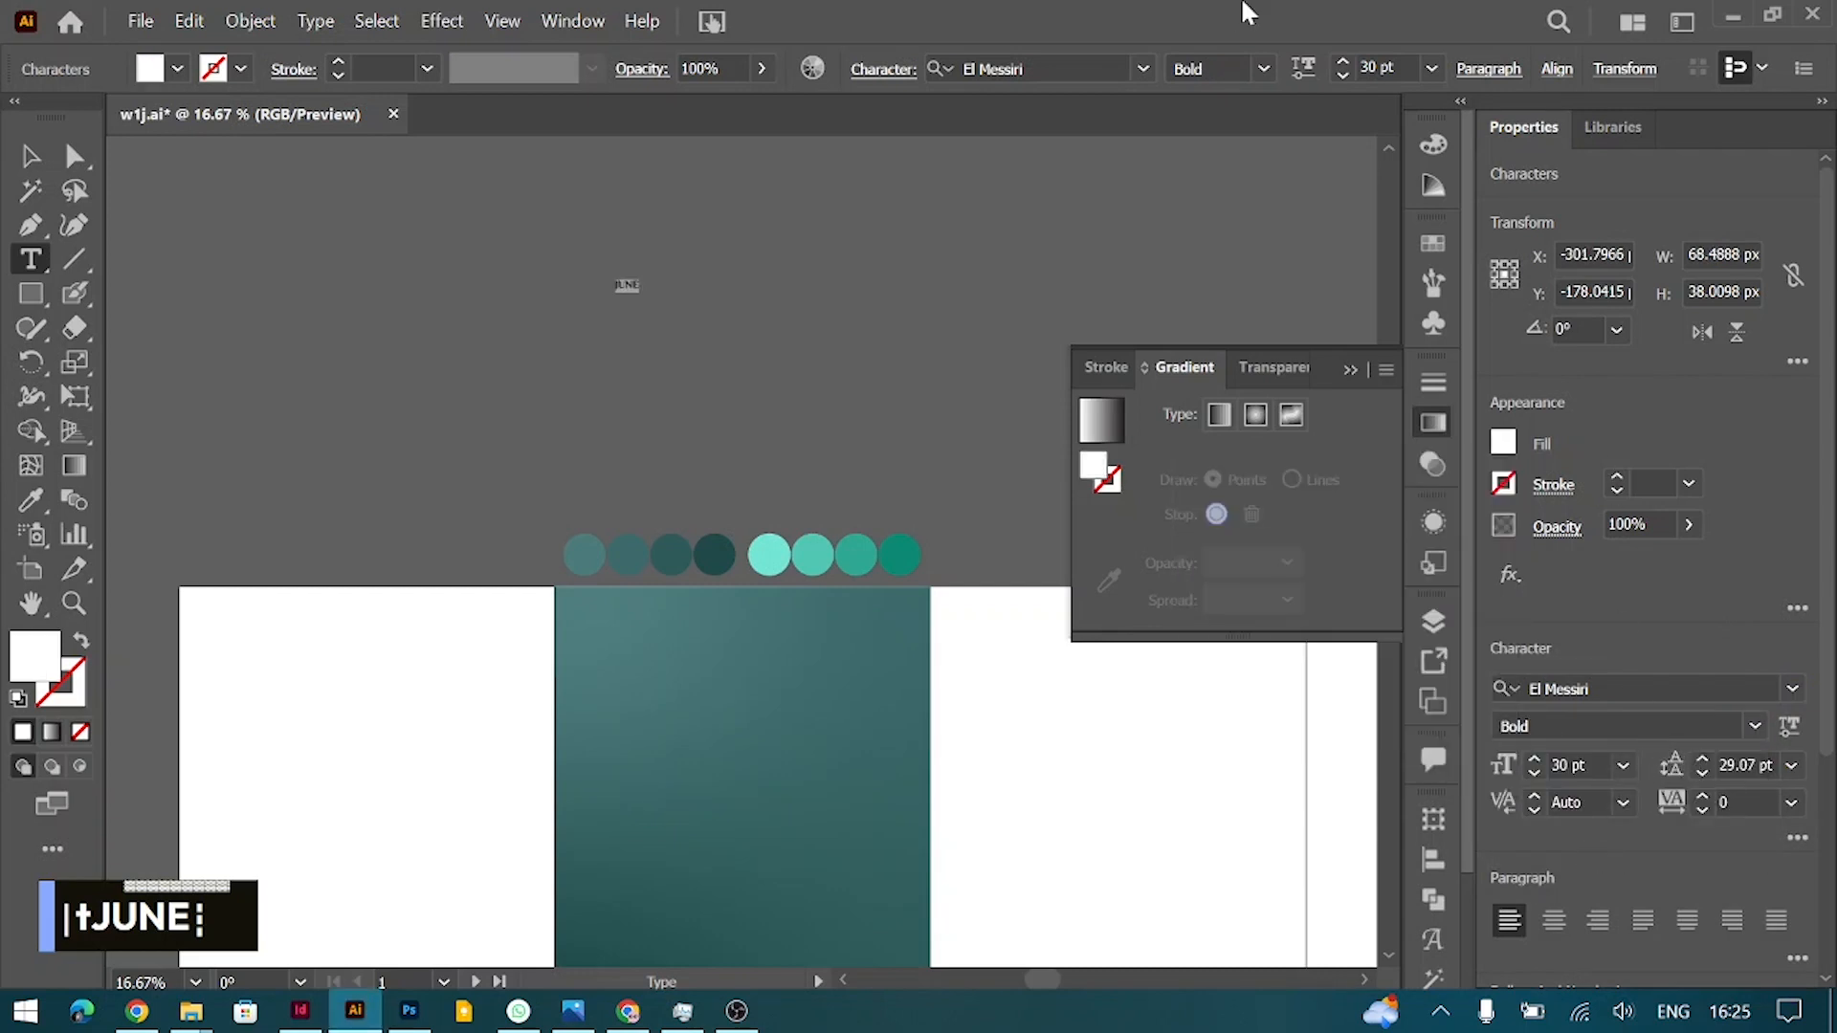
Step: Scale the "JUNE" text up to about 304 pt and change its font to Al_Ragas
{"action": "left_click", "coordinate": [23, 159]}
{"action": "left_click_drag", "start_coordinate": [650, 298], "coordinate": [854, 436]}
{"action": "left_click", "coordinate": [1793, 690]}
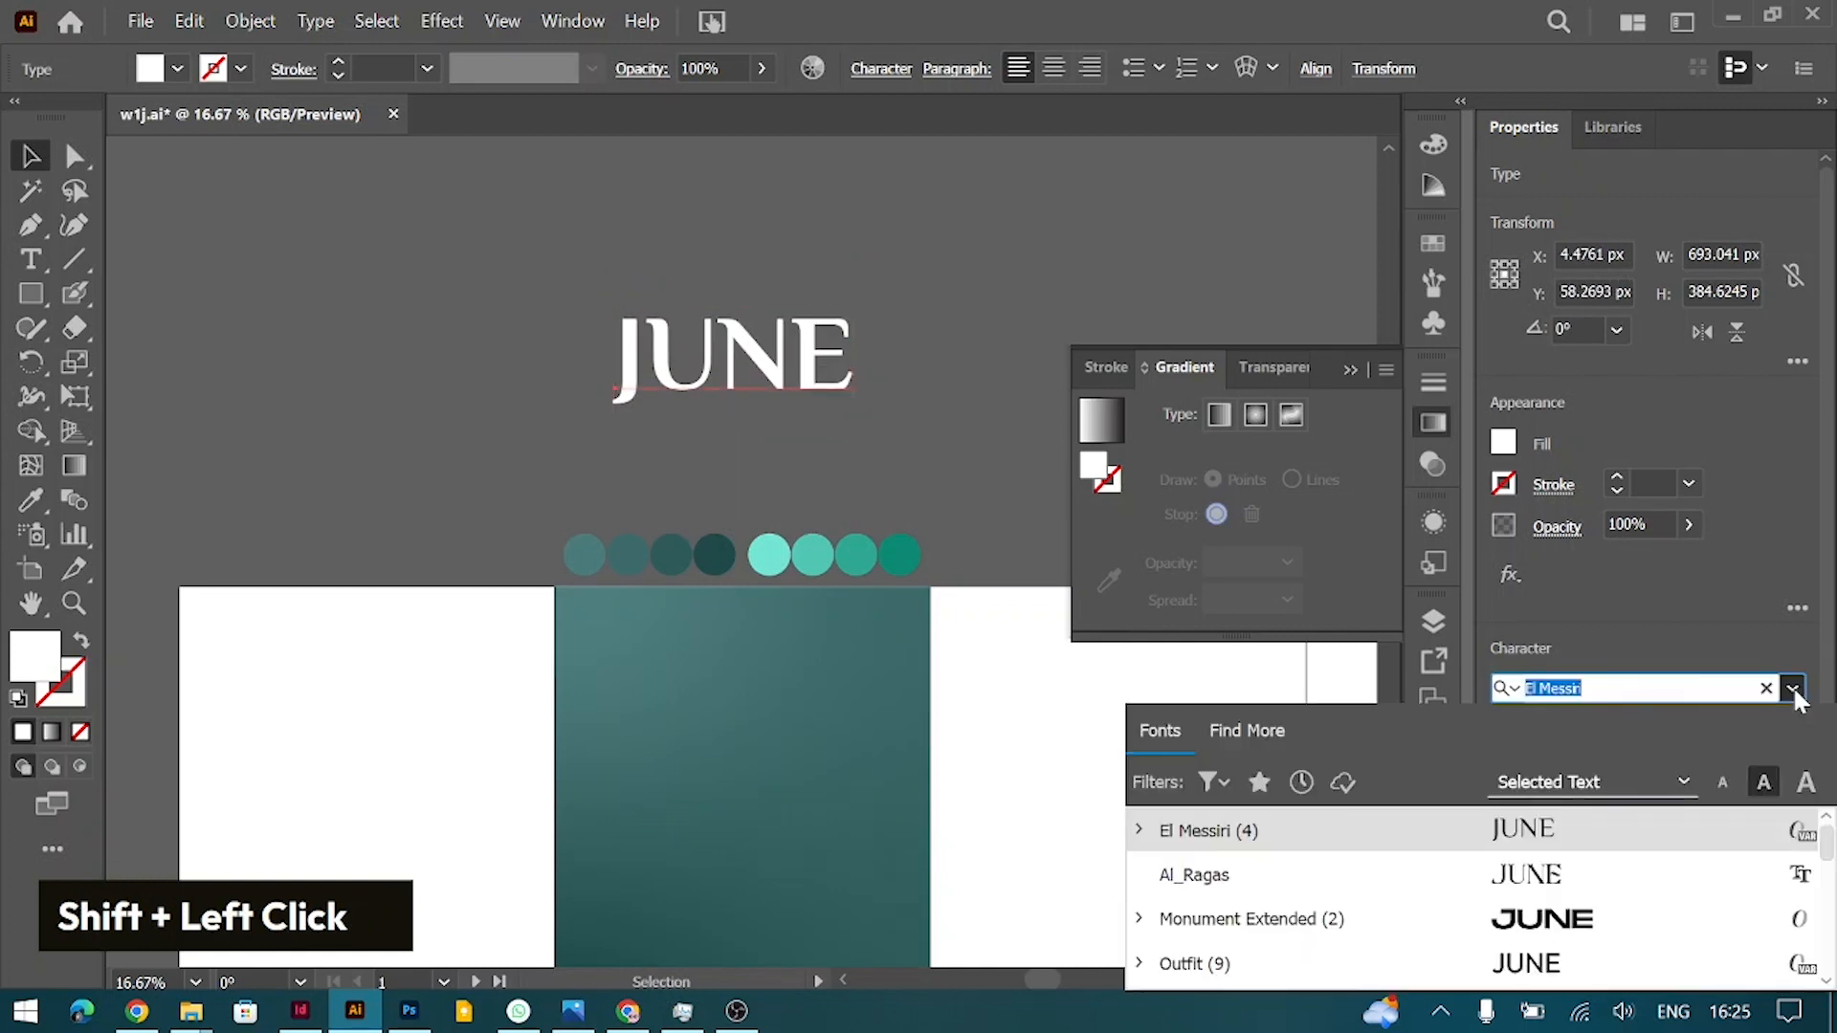
{"action": "key", "text": "Down"}
{"action": "key", "text": "Return"}
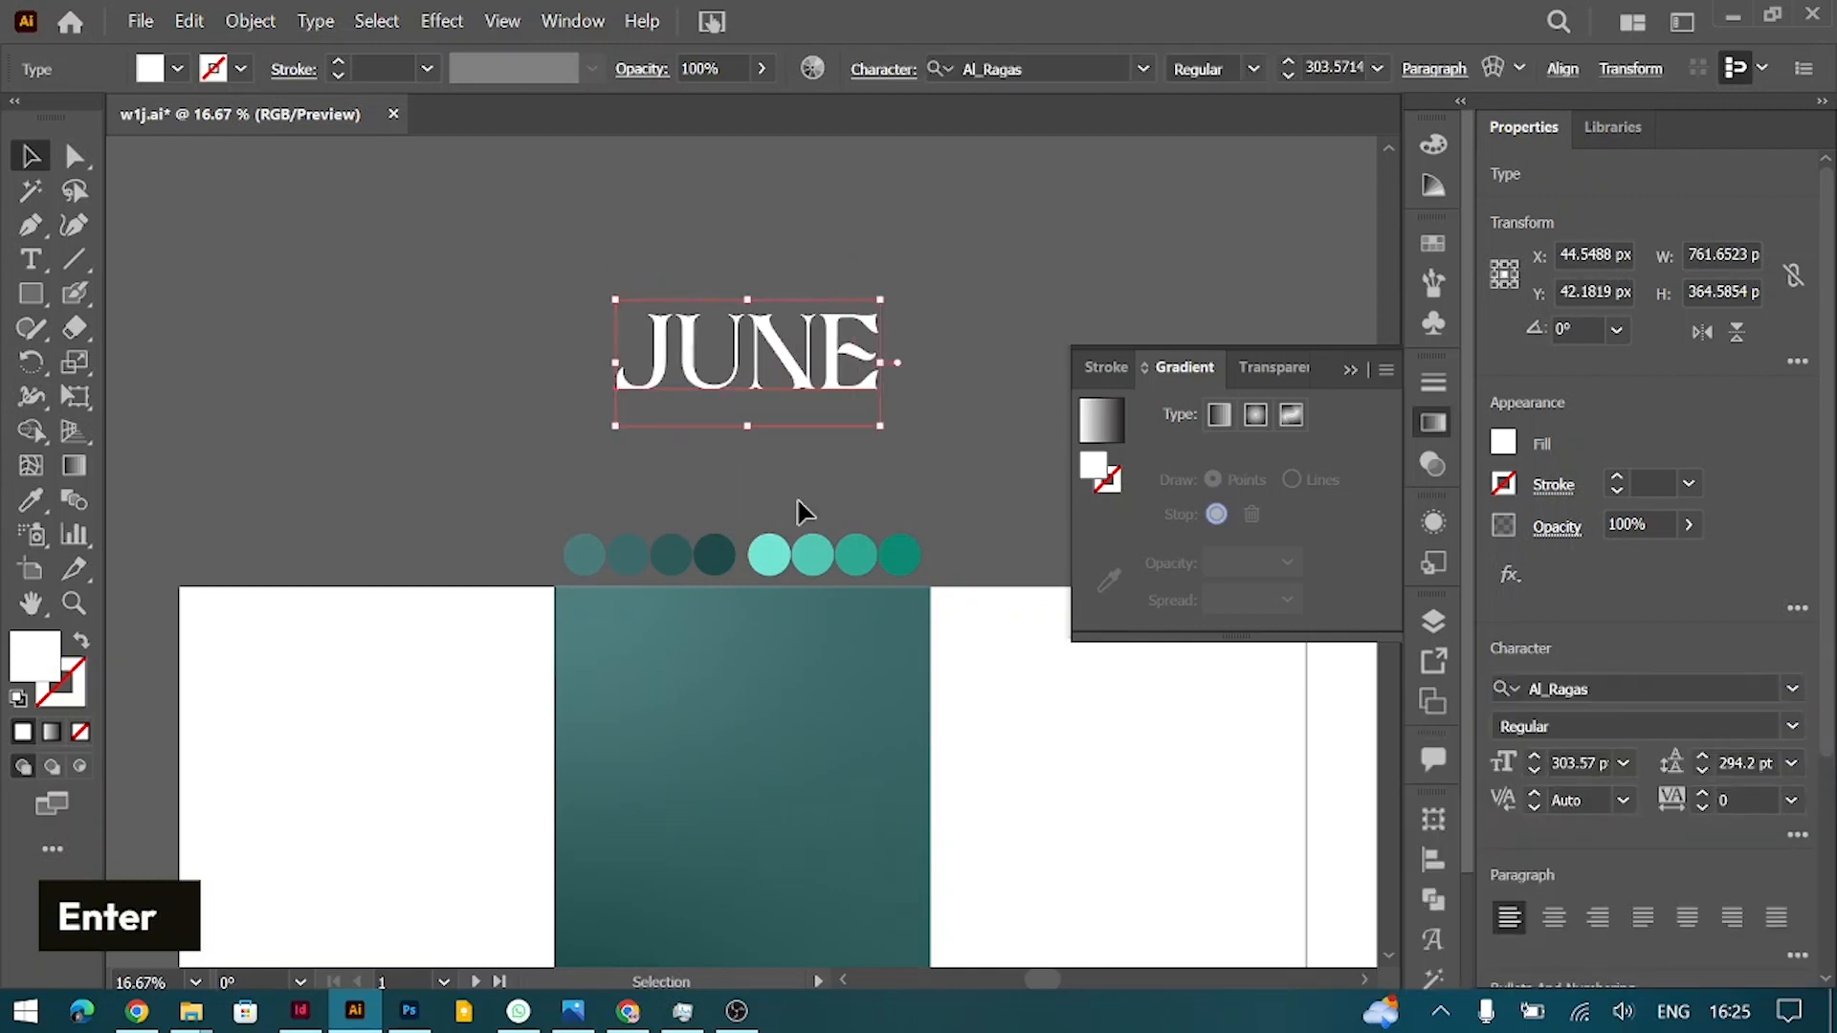
Step: Fill the "JUNE" text with the lightest teal swatch and move it slightly down towards the swatches
{"action": "key", "text": "i"}
{"action": "left_click", "coordinate": [768, 554]}
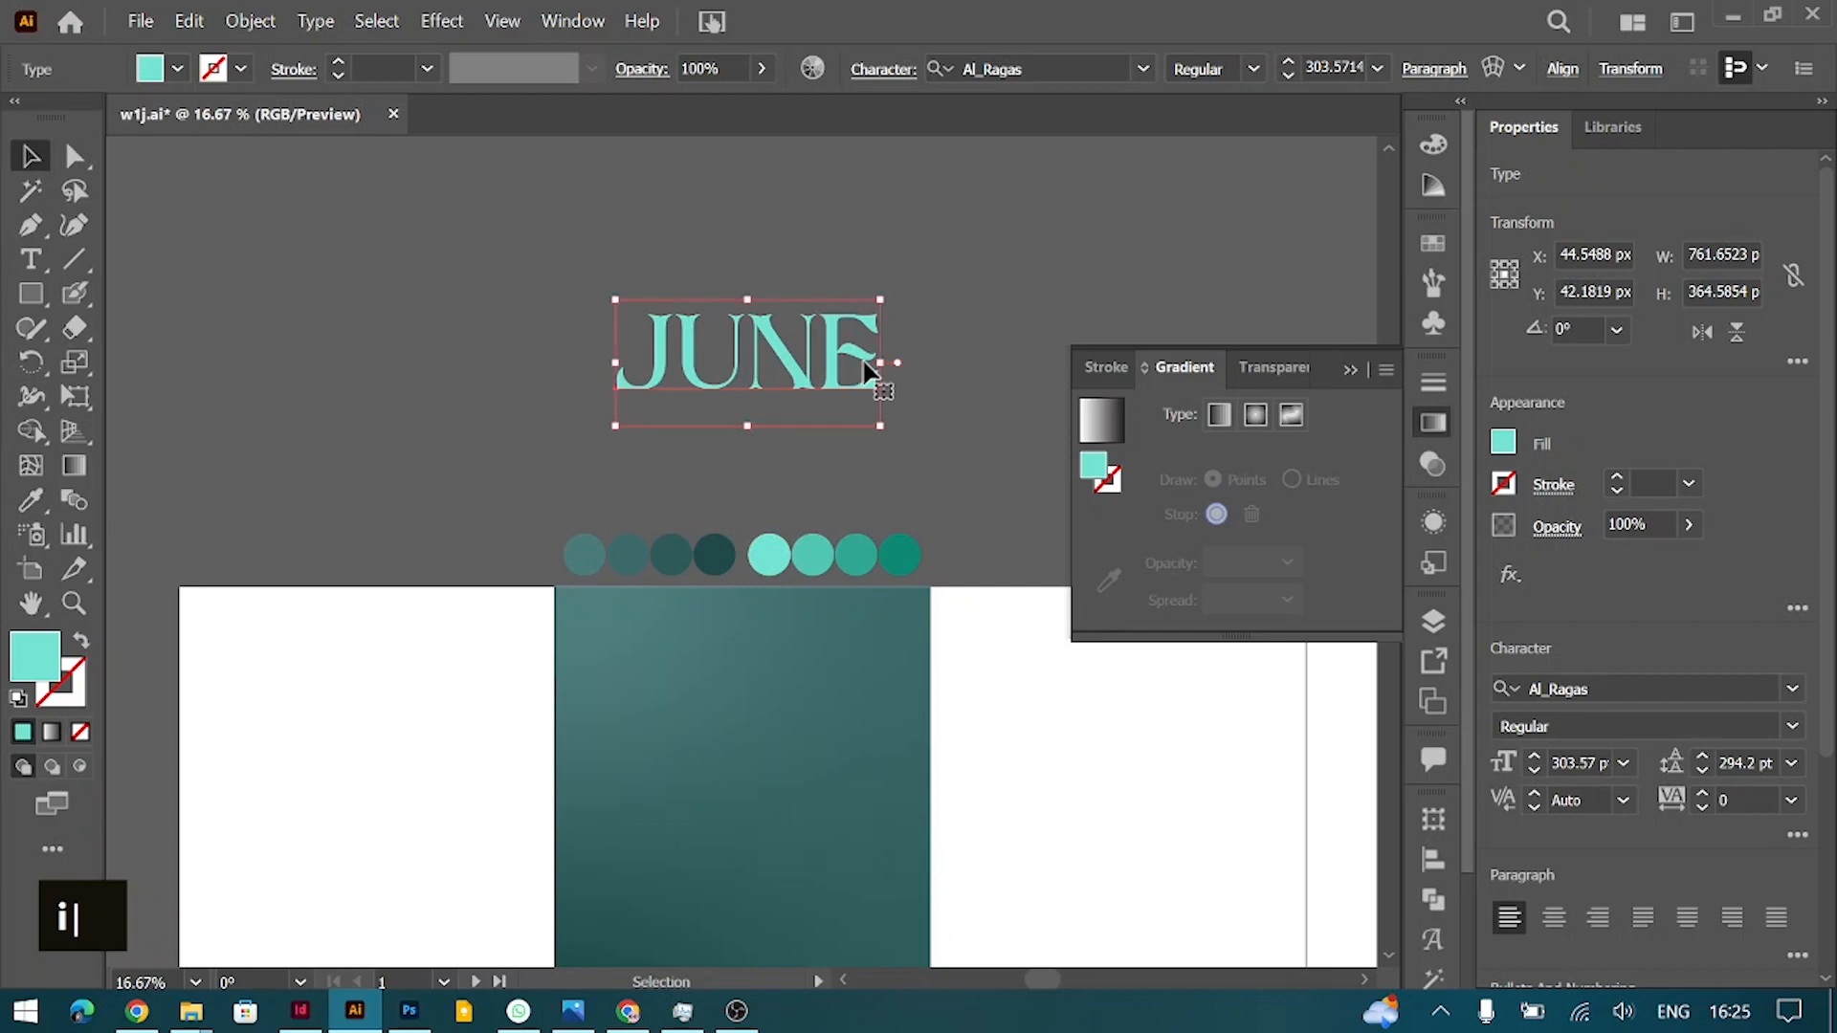
{"action": "left_click_drag", "start_coordinate": [866, 371], "coordinate": [862, 409]}
{"action": "scroll", "coordinate": [852, 377], "scroll_direction": "down", "scroll_amount": 2}
{"action": "scroll", "coordinate": [866, 352], "scroll_direction": "up", "scroll_amount": 2}
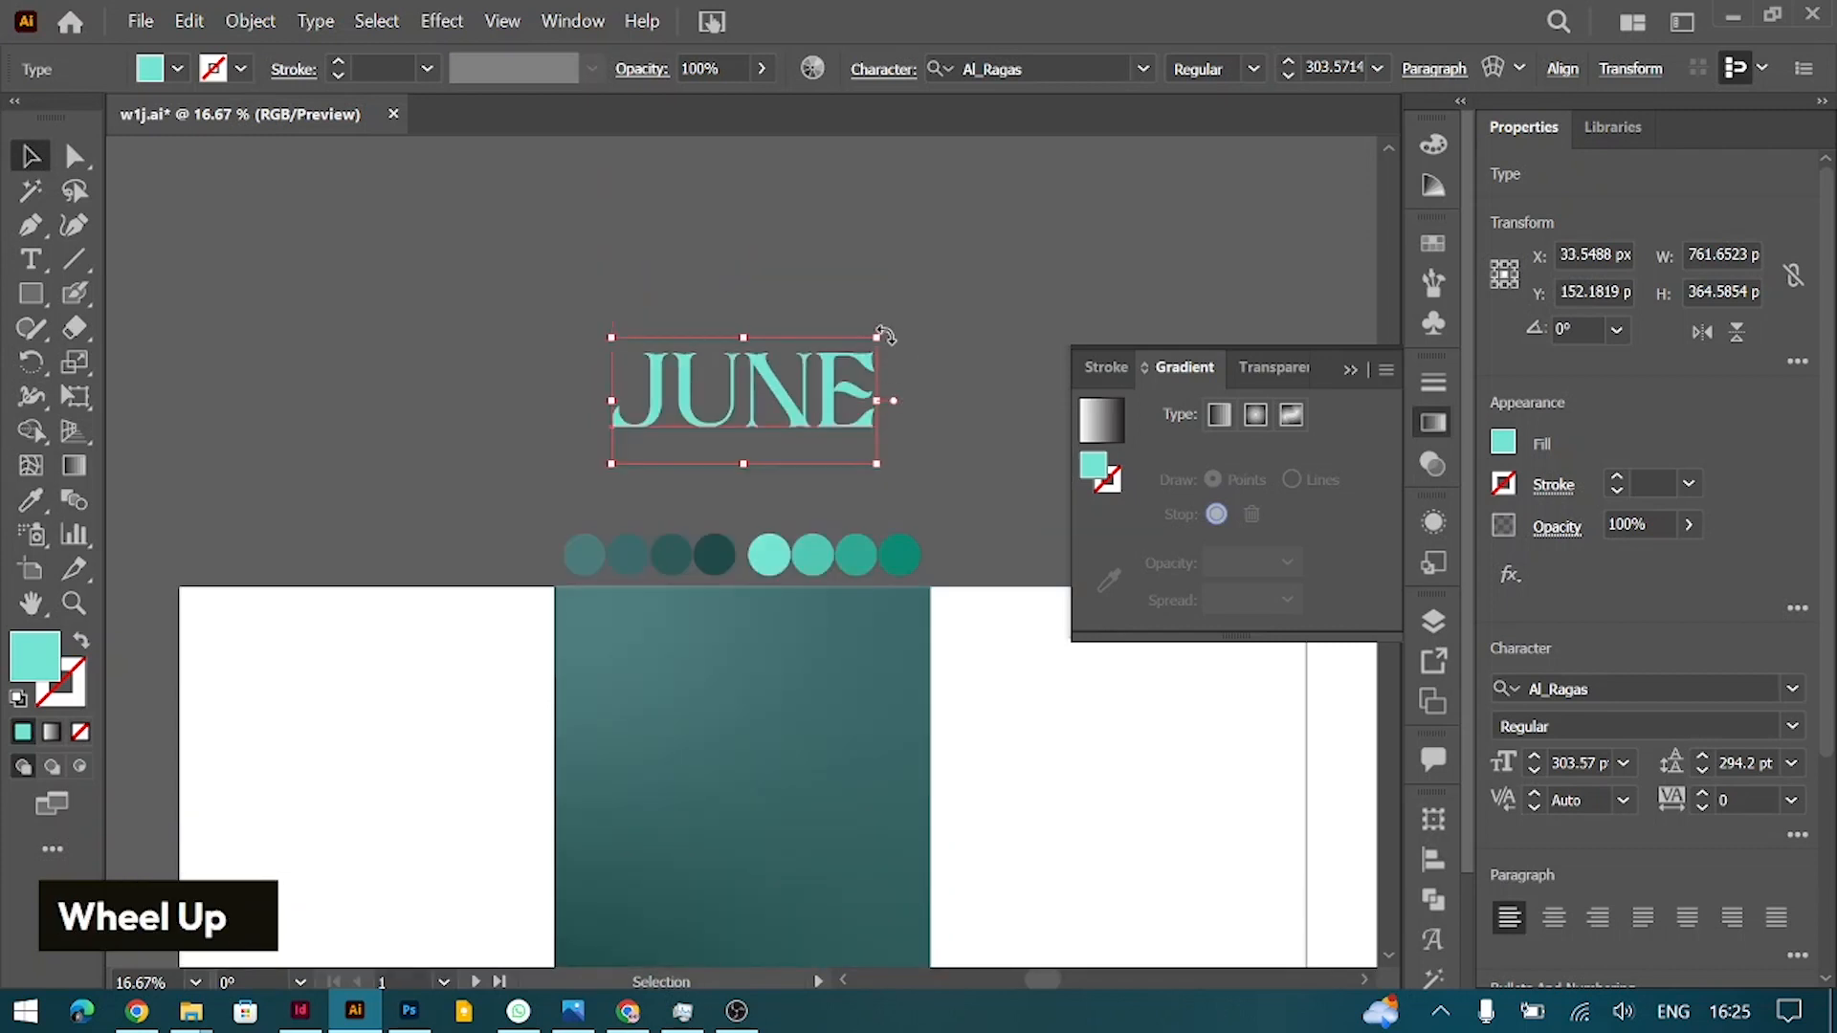
Step: Rotate the "JUNE" text by 15° about the start of its baseline
{"action": "key", "text": "r"}
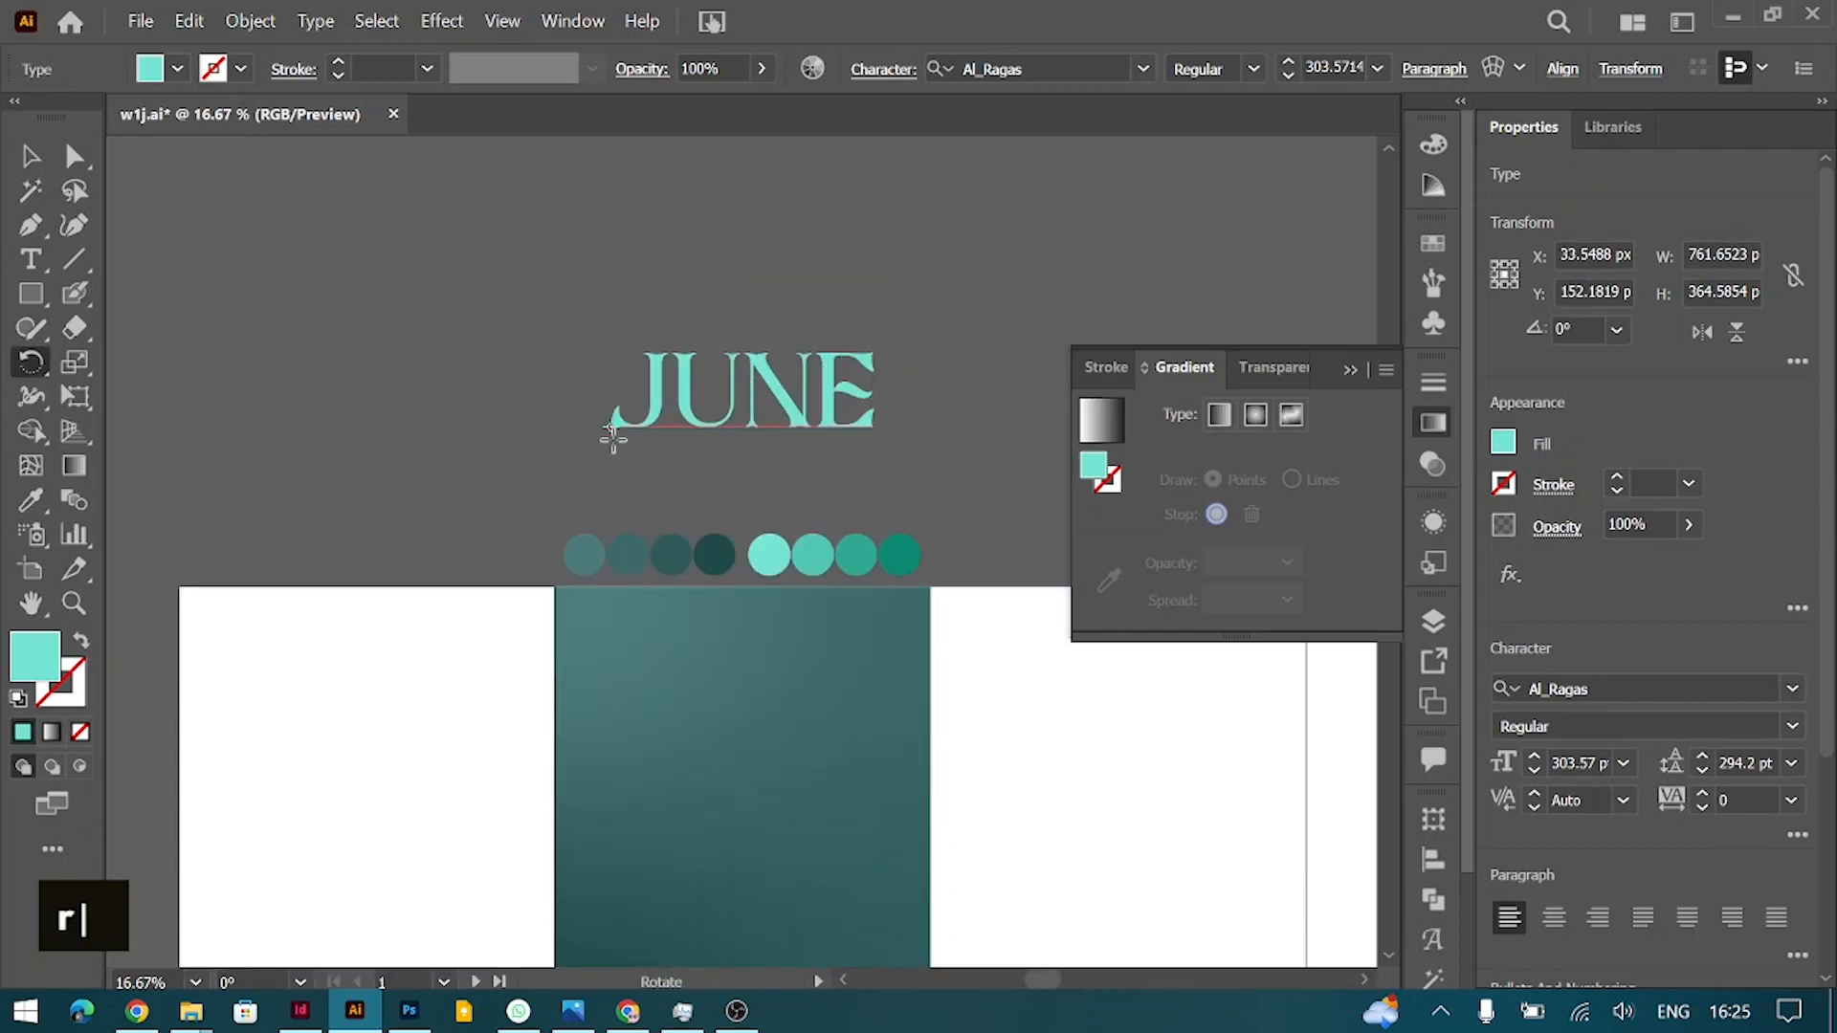
{"action": "left_click", "coordinate": [610, 426], "text": "alt"}
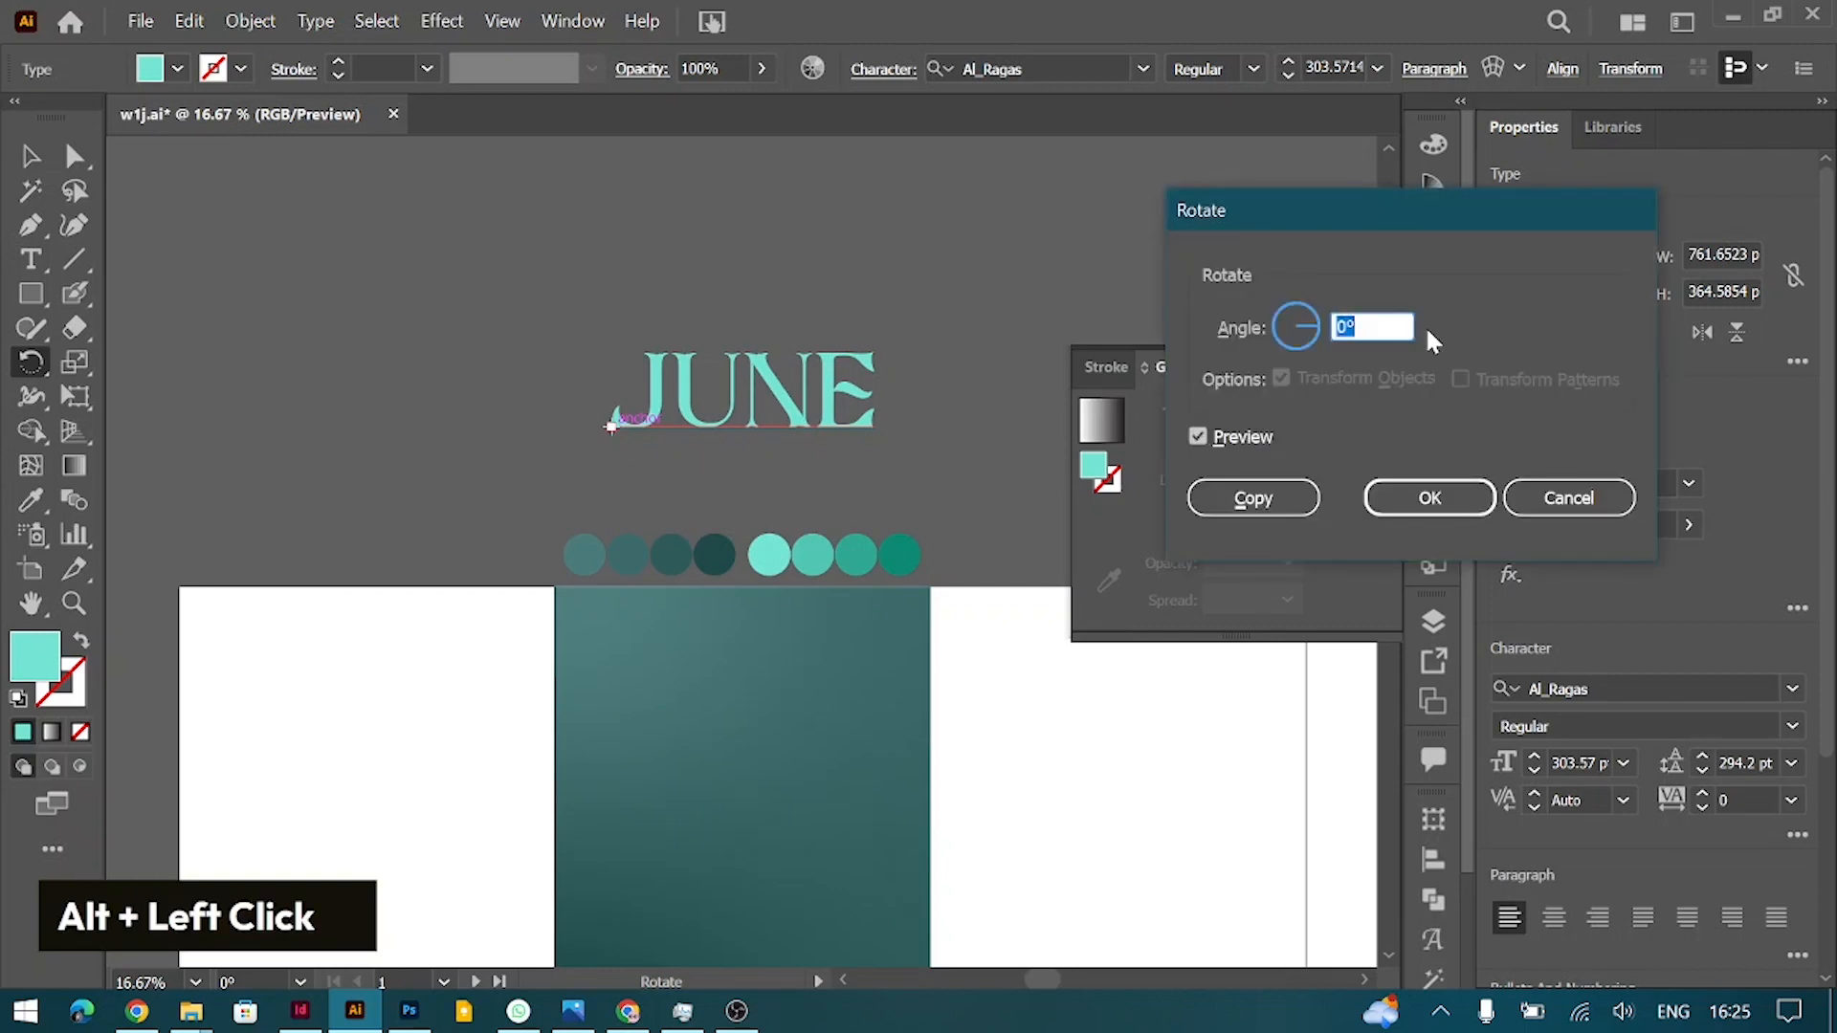
{"action": "type", "text": "7.5"}
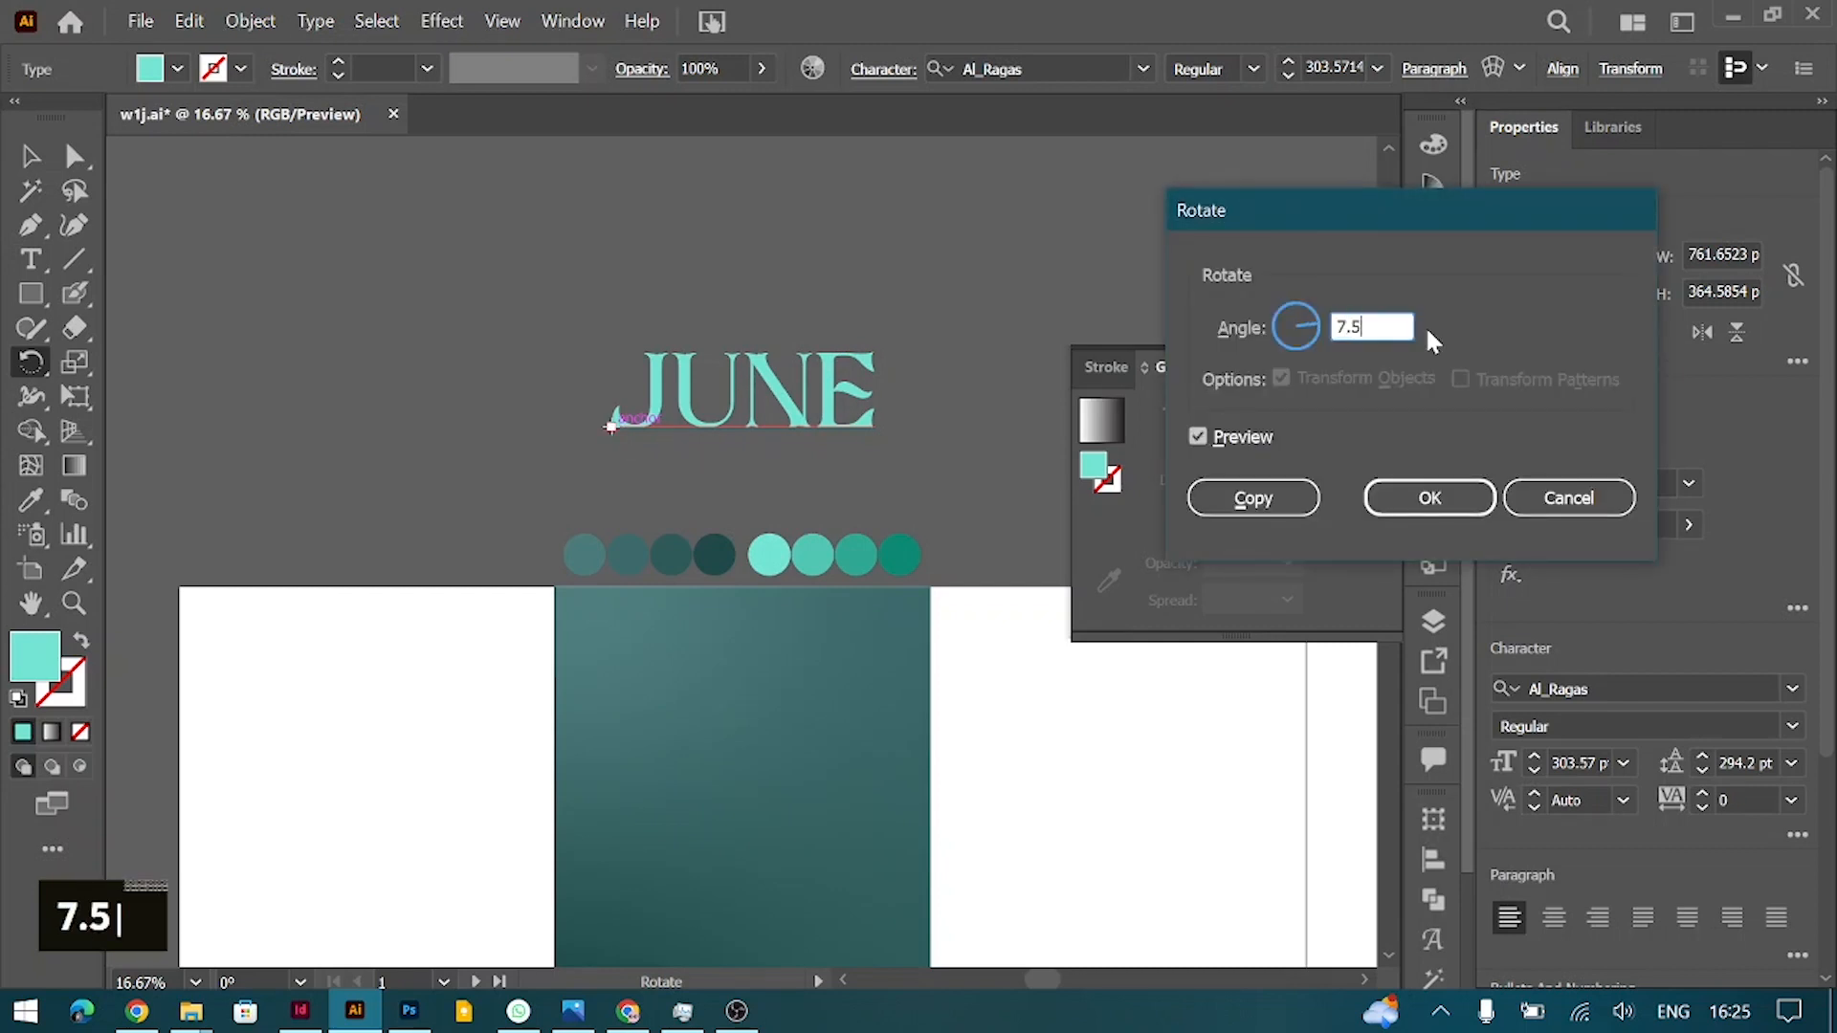
{"action": "key", "text": "Tab"}
{"action": "type", "text": "15"}
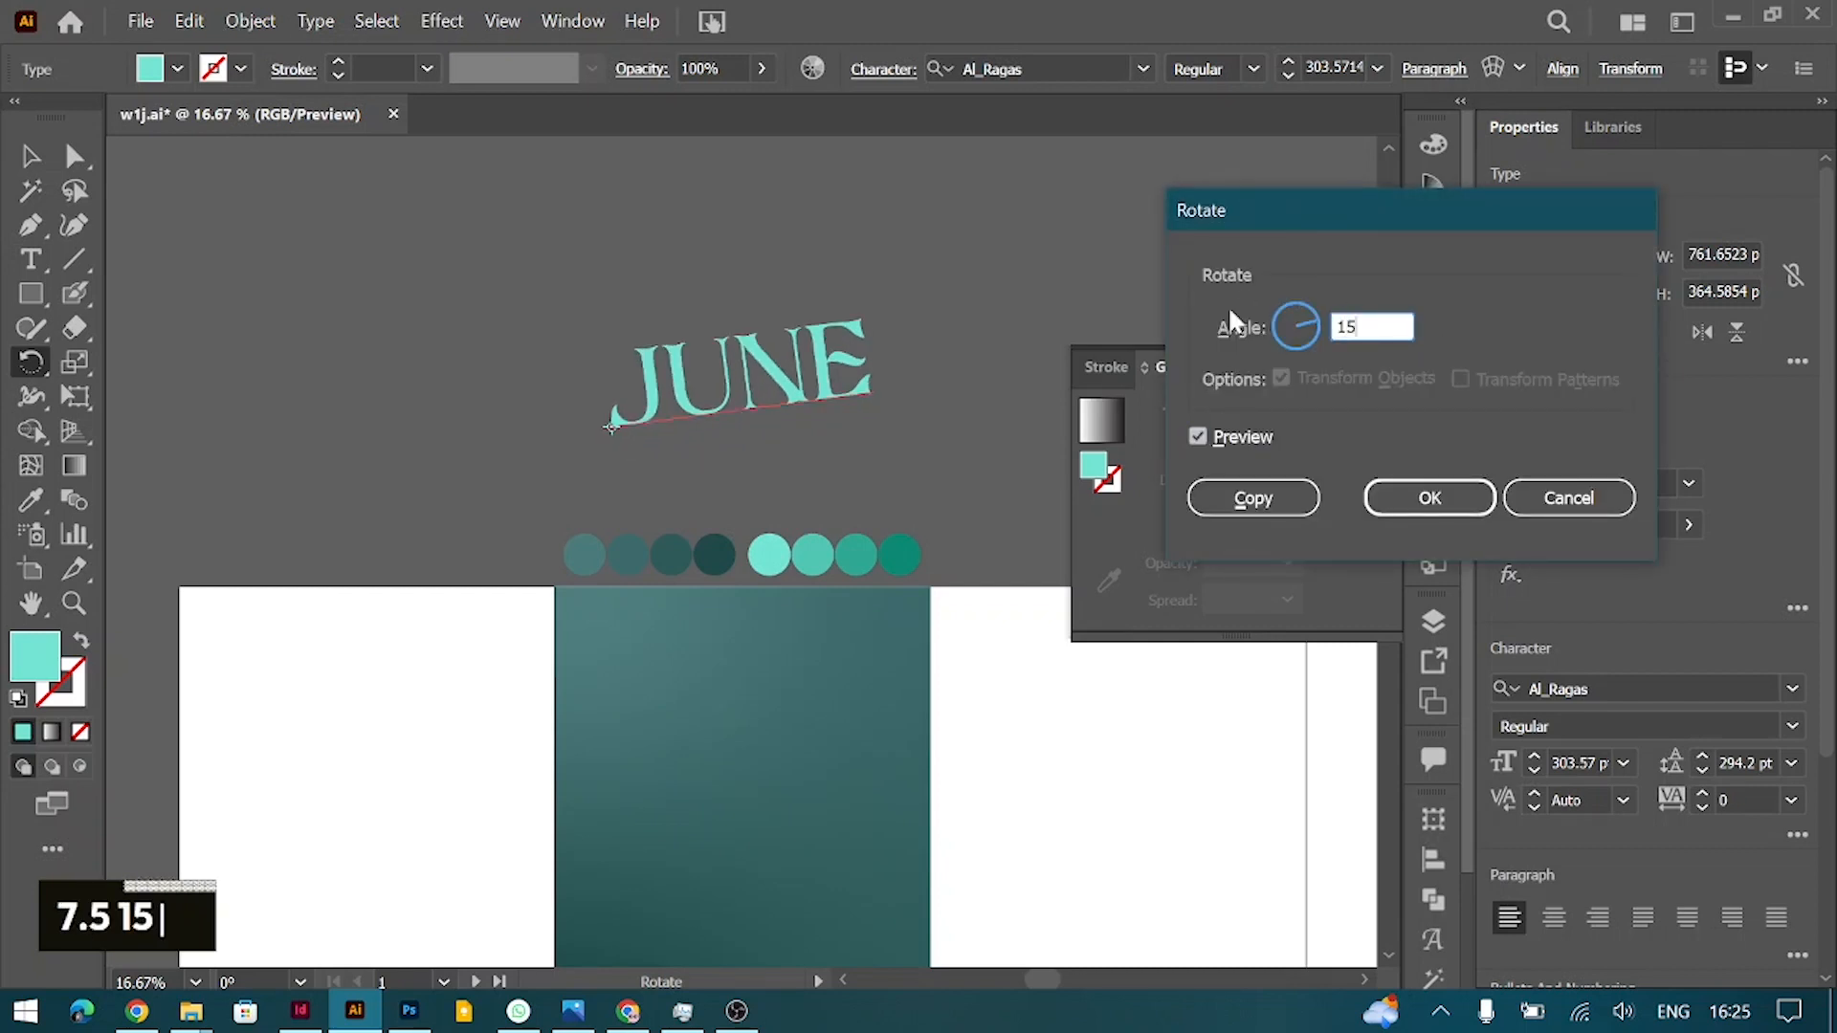
{"action": "key", "text": "Tab"}
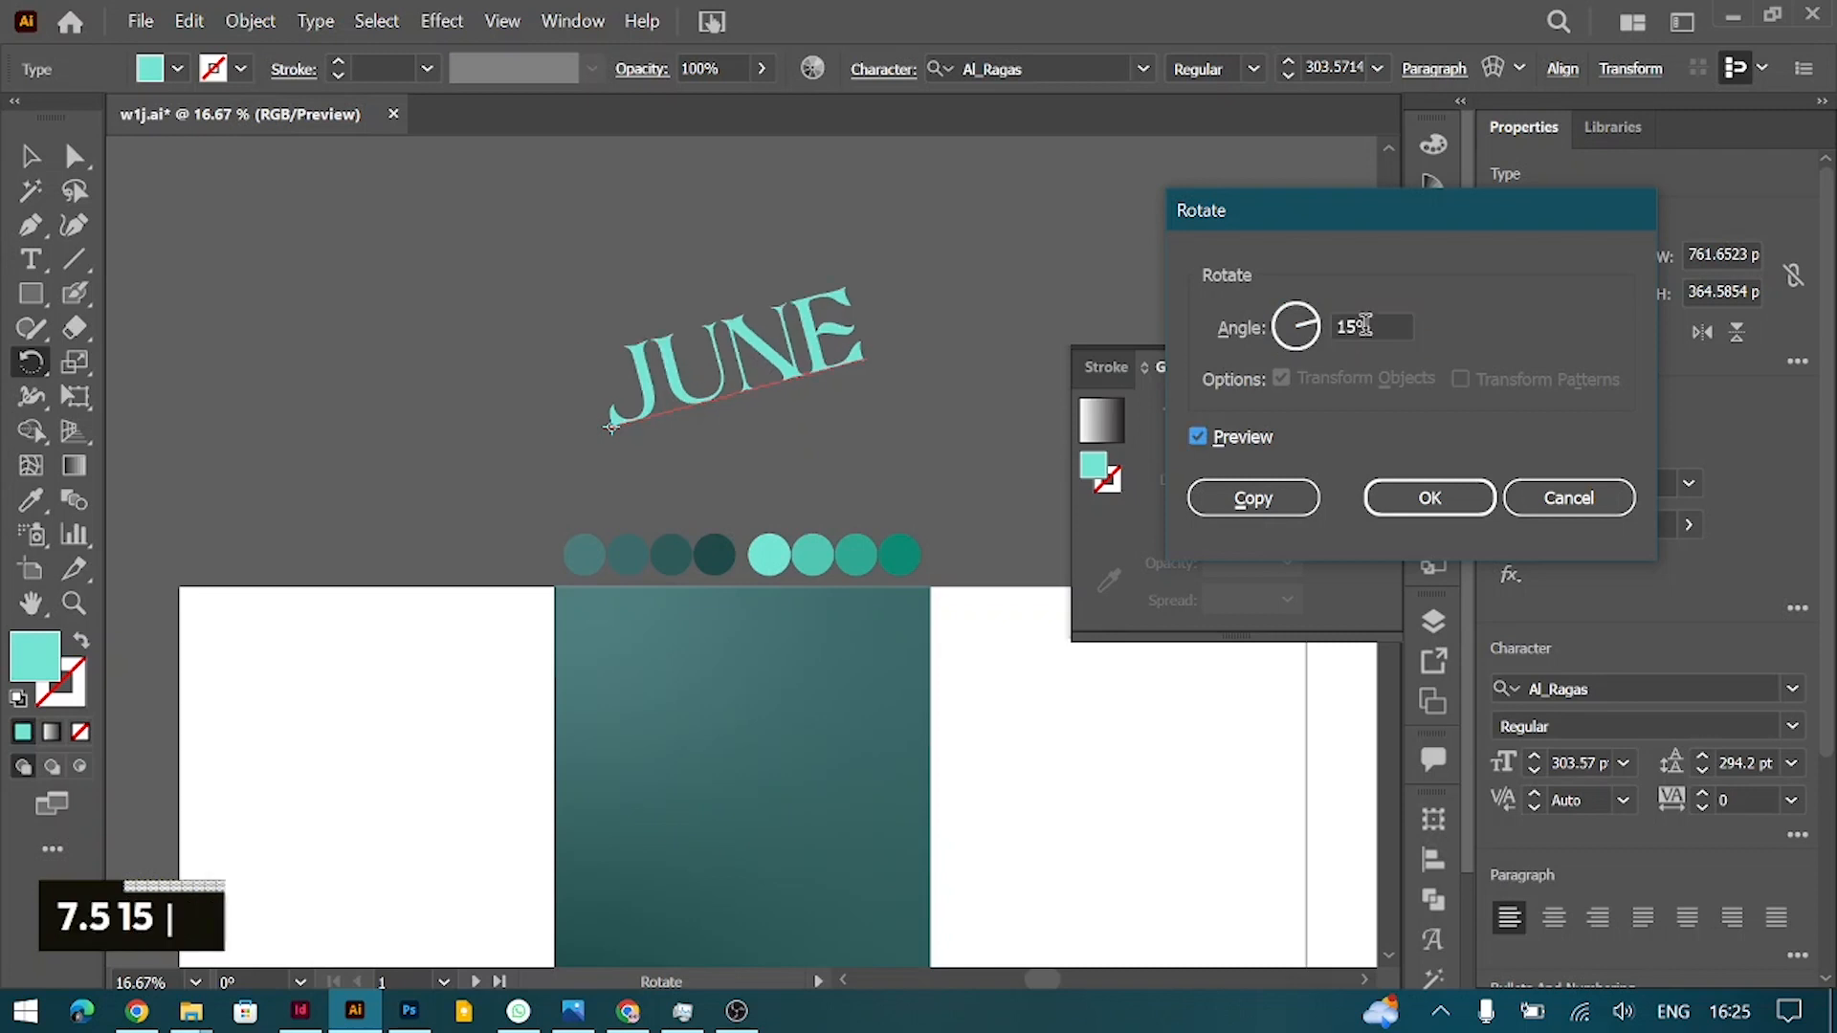
{"action": "left_click", "coordinate": [1412, 490]}
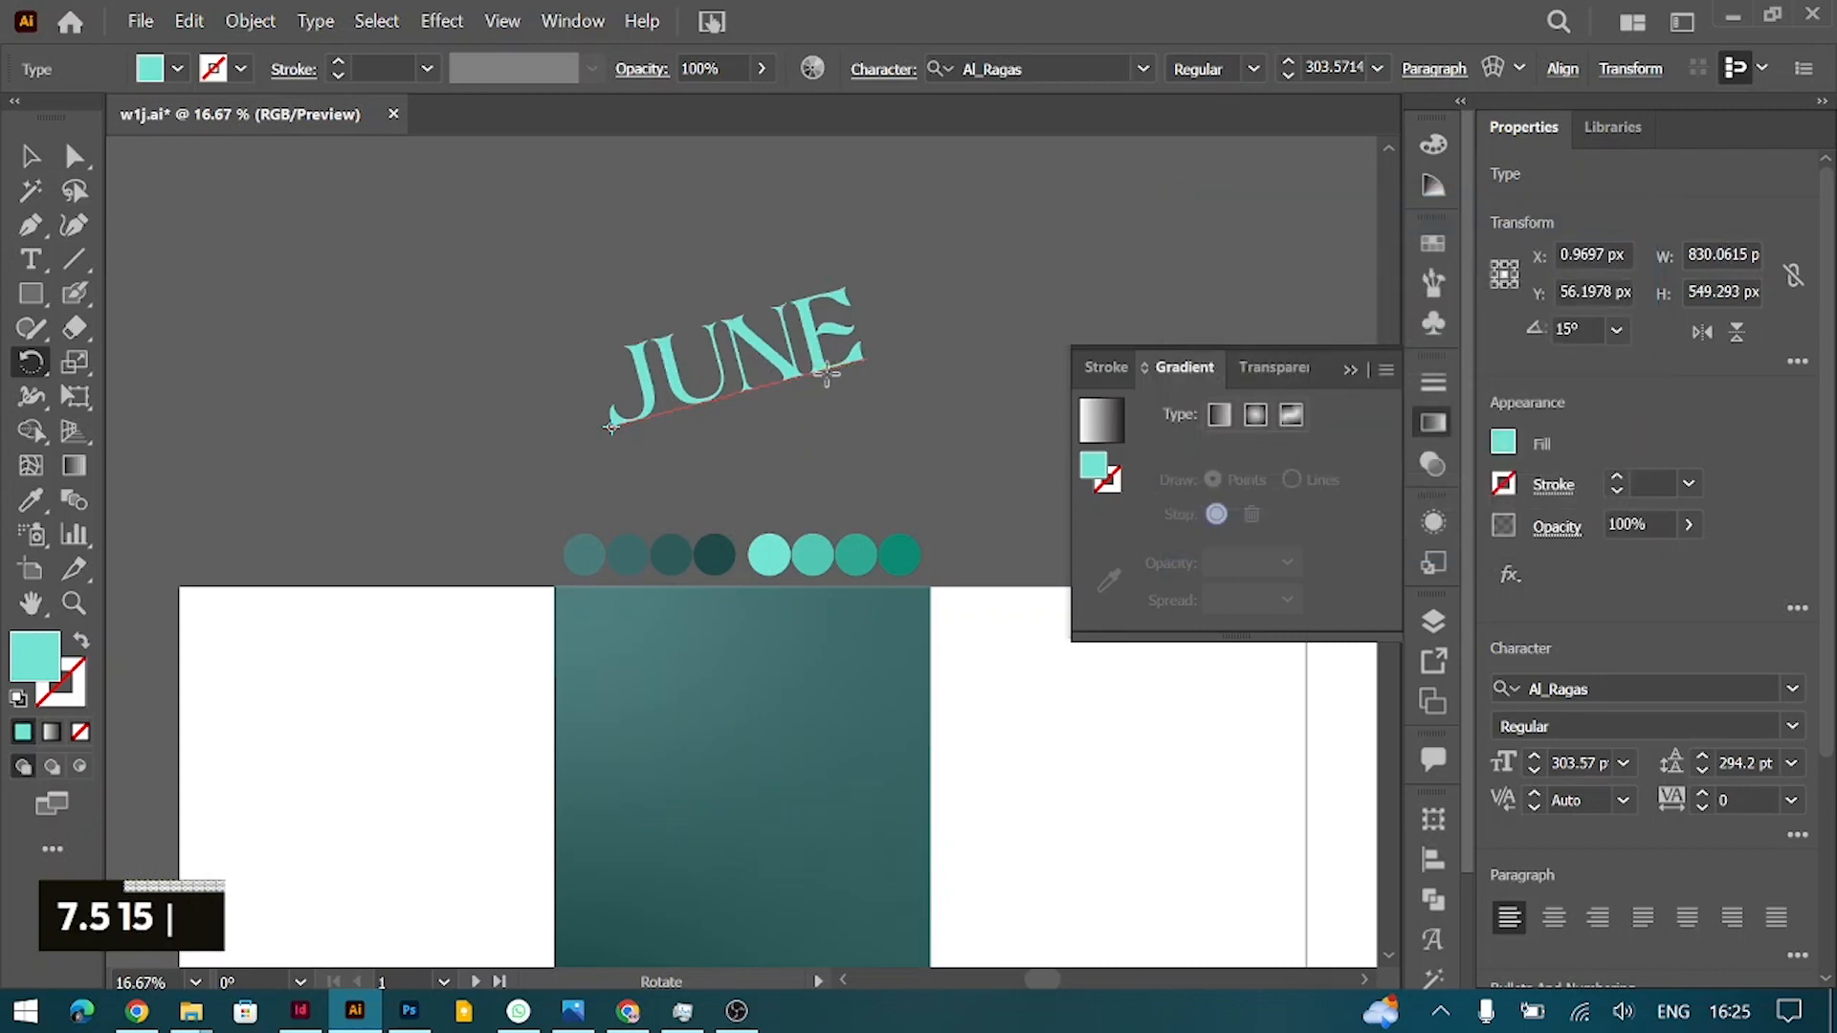
Step: Extend the rotated text so that it reads "JUNE JUNE JUNE"
{"action": "key", "text": "v"}
{"action": "double_click", "coordinate": [719, 371]}
{"action": "key", "text": "Down"}
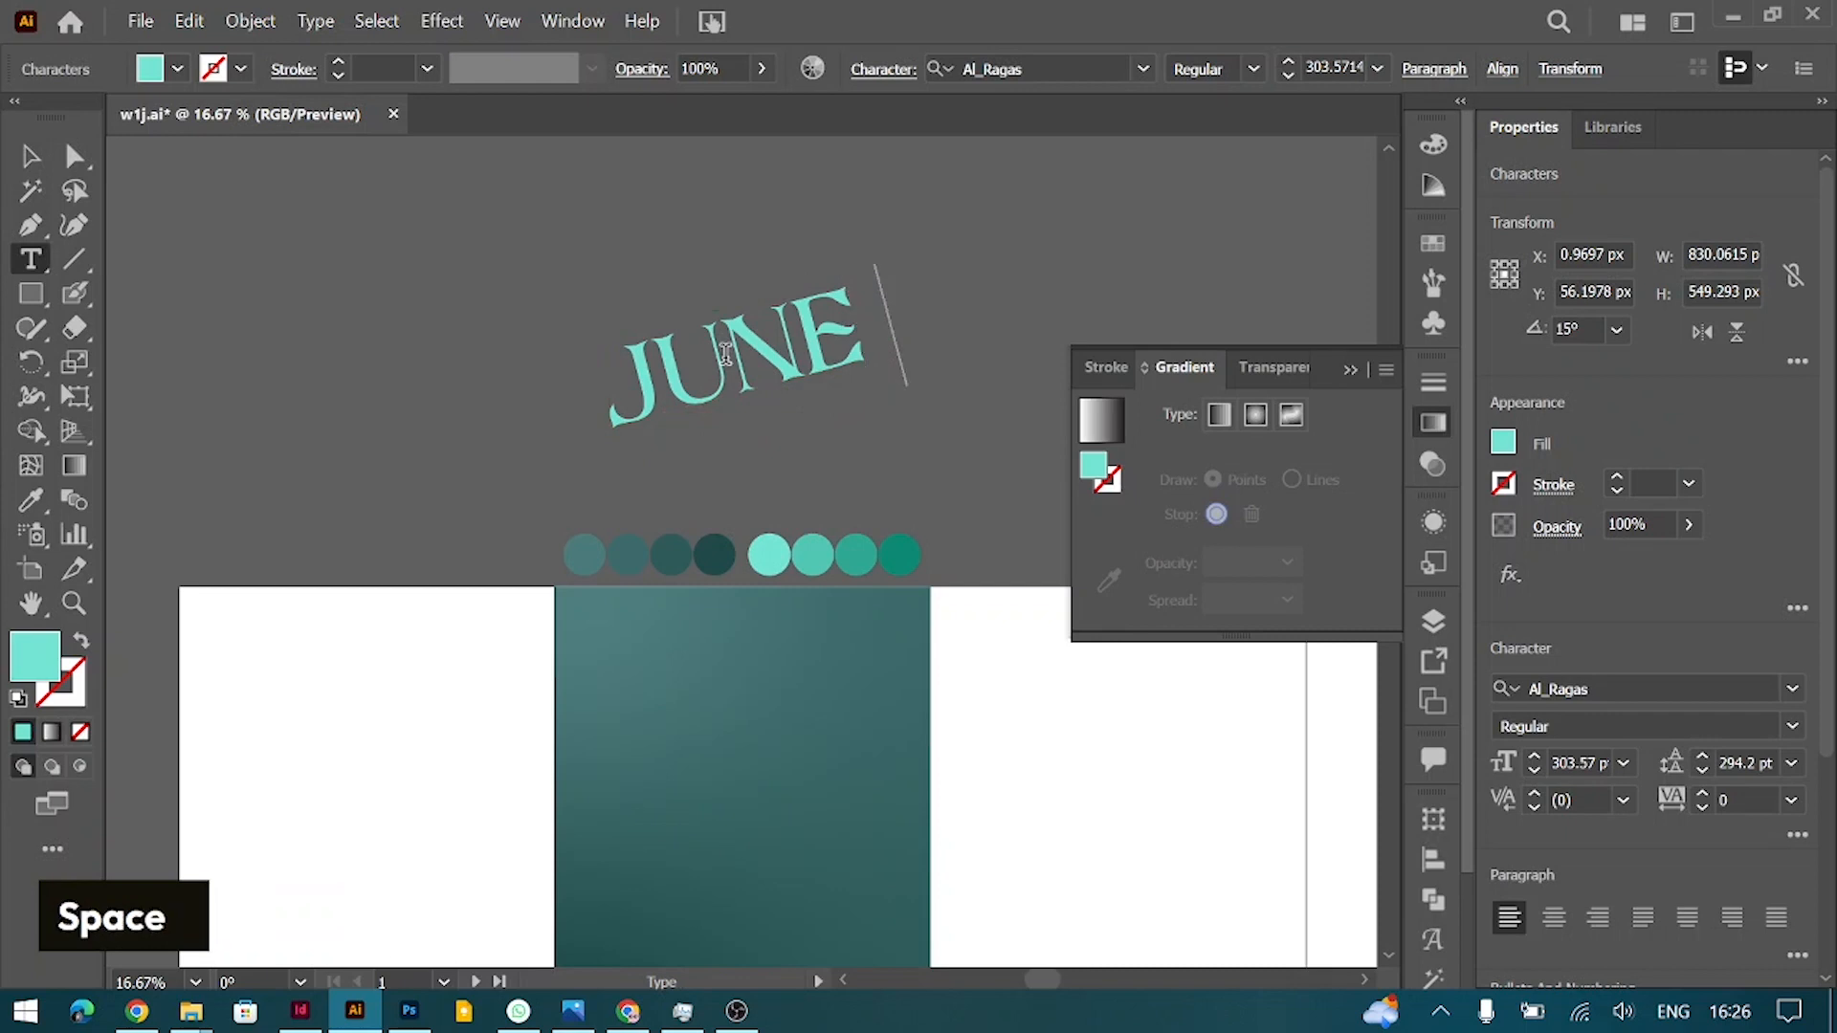
{"action": "key", "text": "Caps_Lock"}
{"action": "type", "text": "JUNE"}
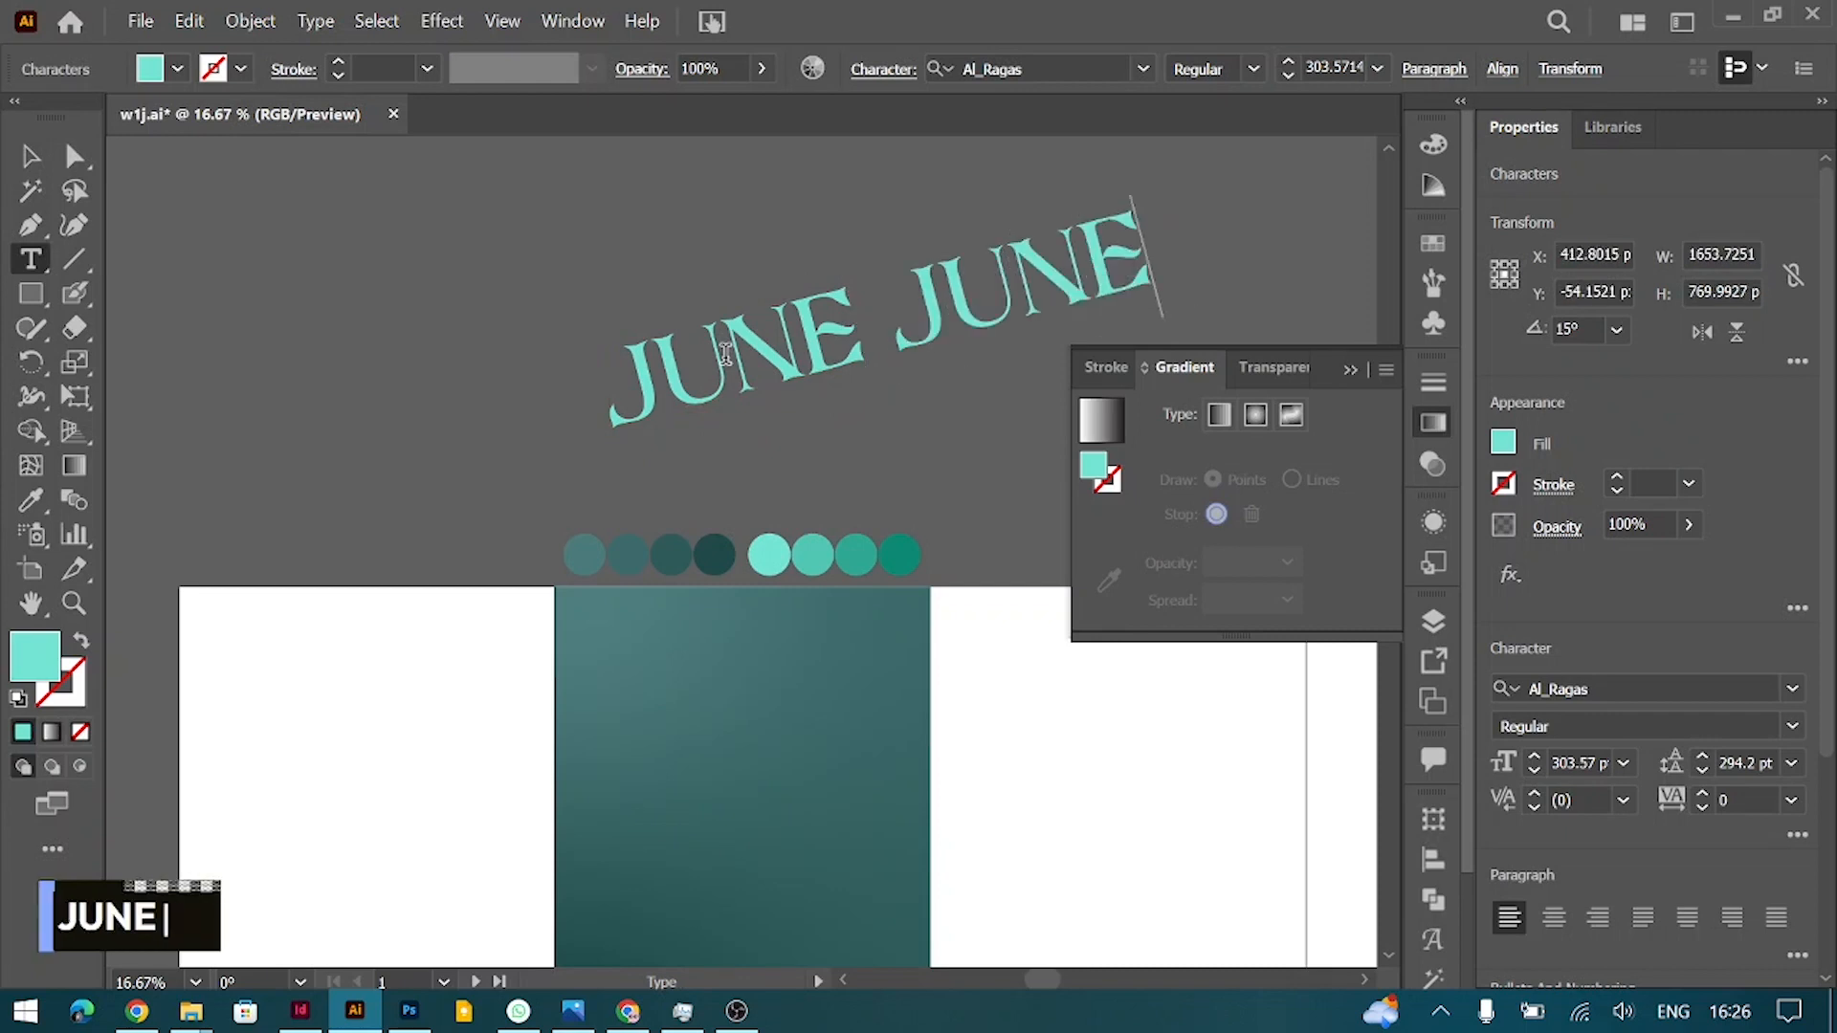
{"action": "type", "text": " JUNE"}
{"action": "key", "text": "BackSpace"}
{"action": "key", "text": "BackSpace"}
{"action": "key", "text": "BackSpace"}
{"action": "key", "text": "BackSpace"}
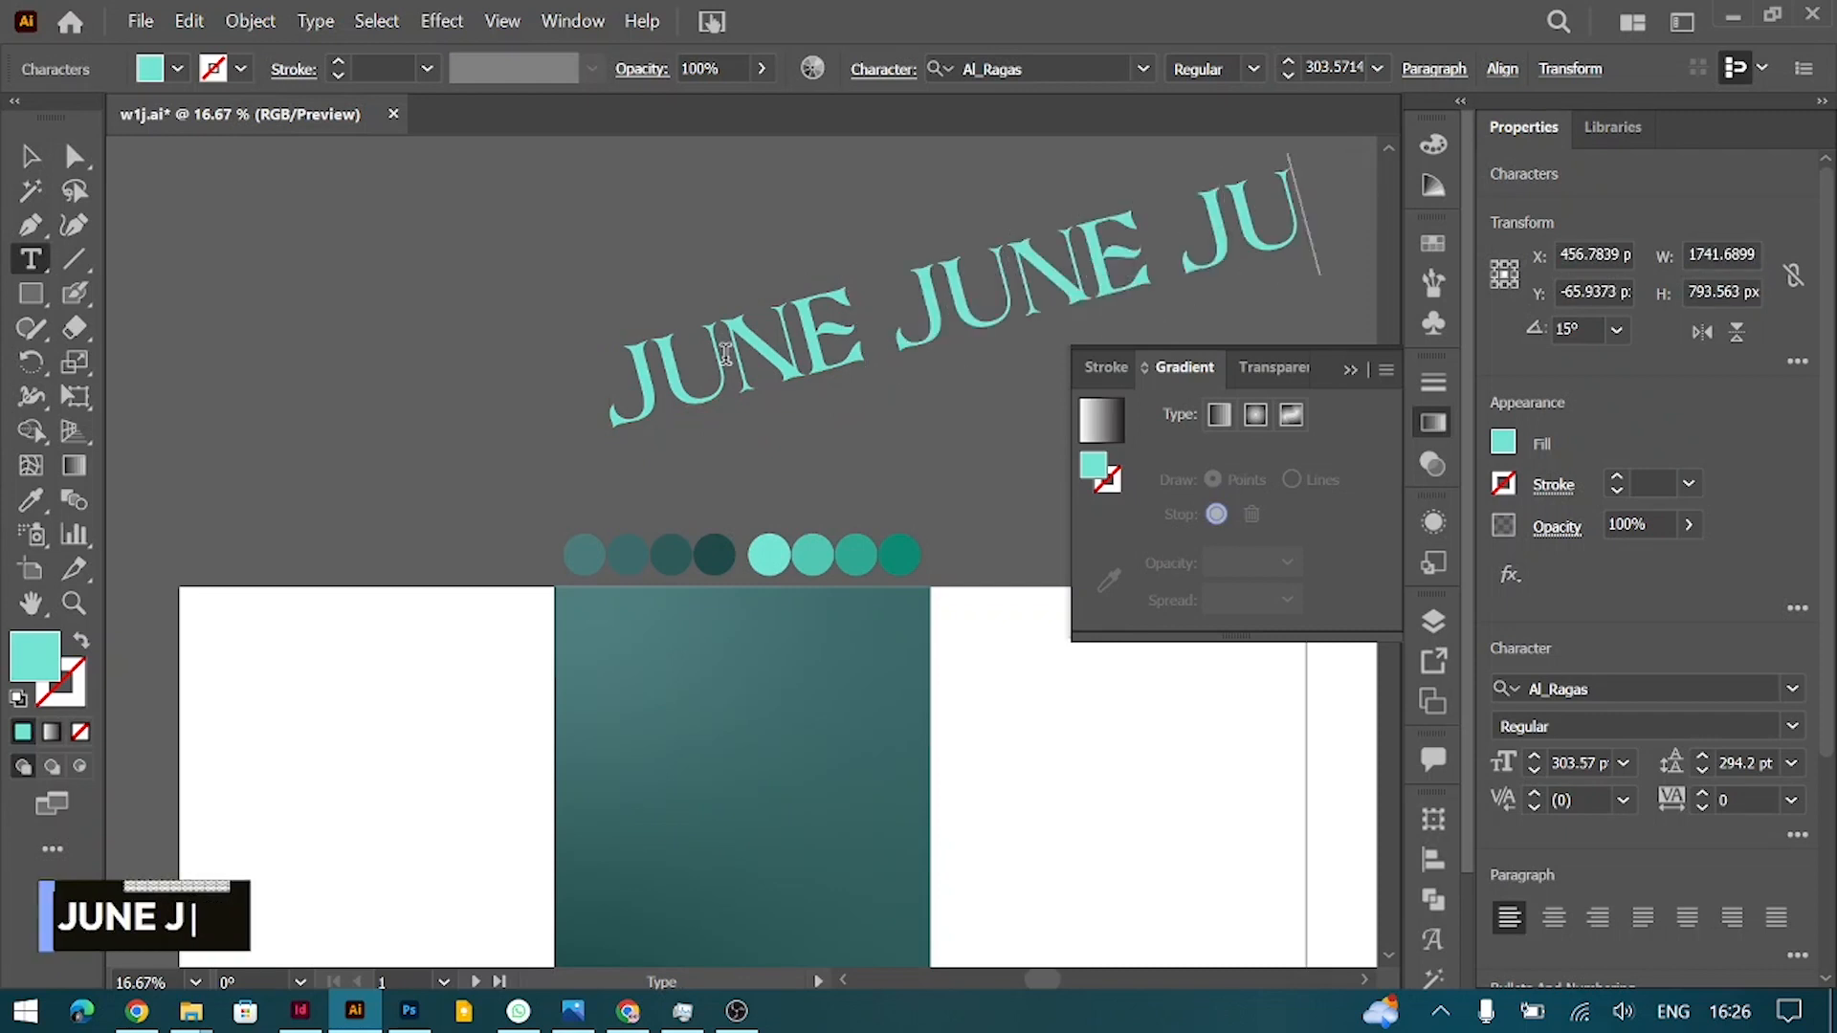
{"action": "type", "text": "JUNE"}
Step: Reduce the font size of the whole "JUNE JUNE JUNE" line to 220 pt
{"action": "key", "text": "ctrl+a"}
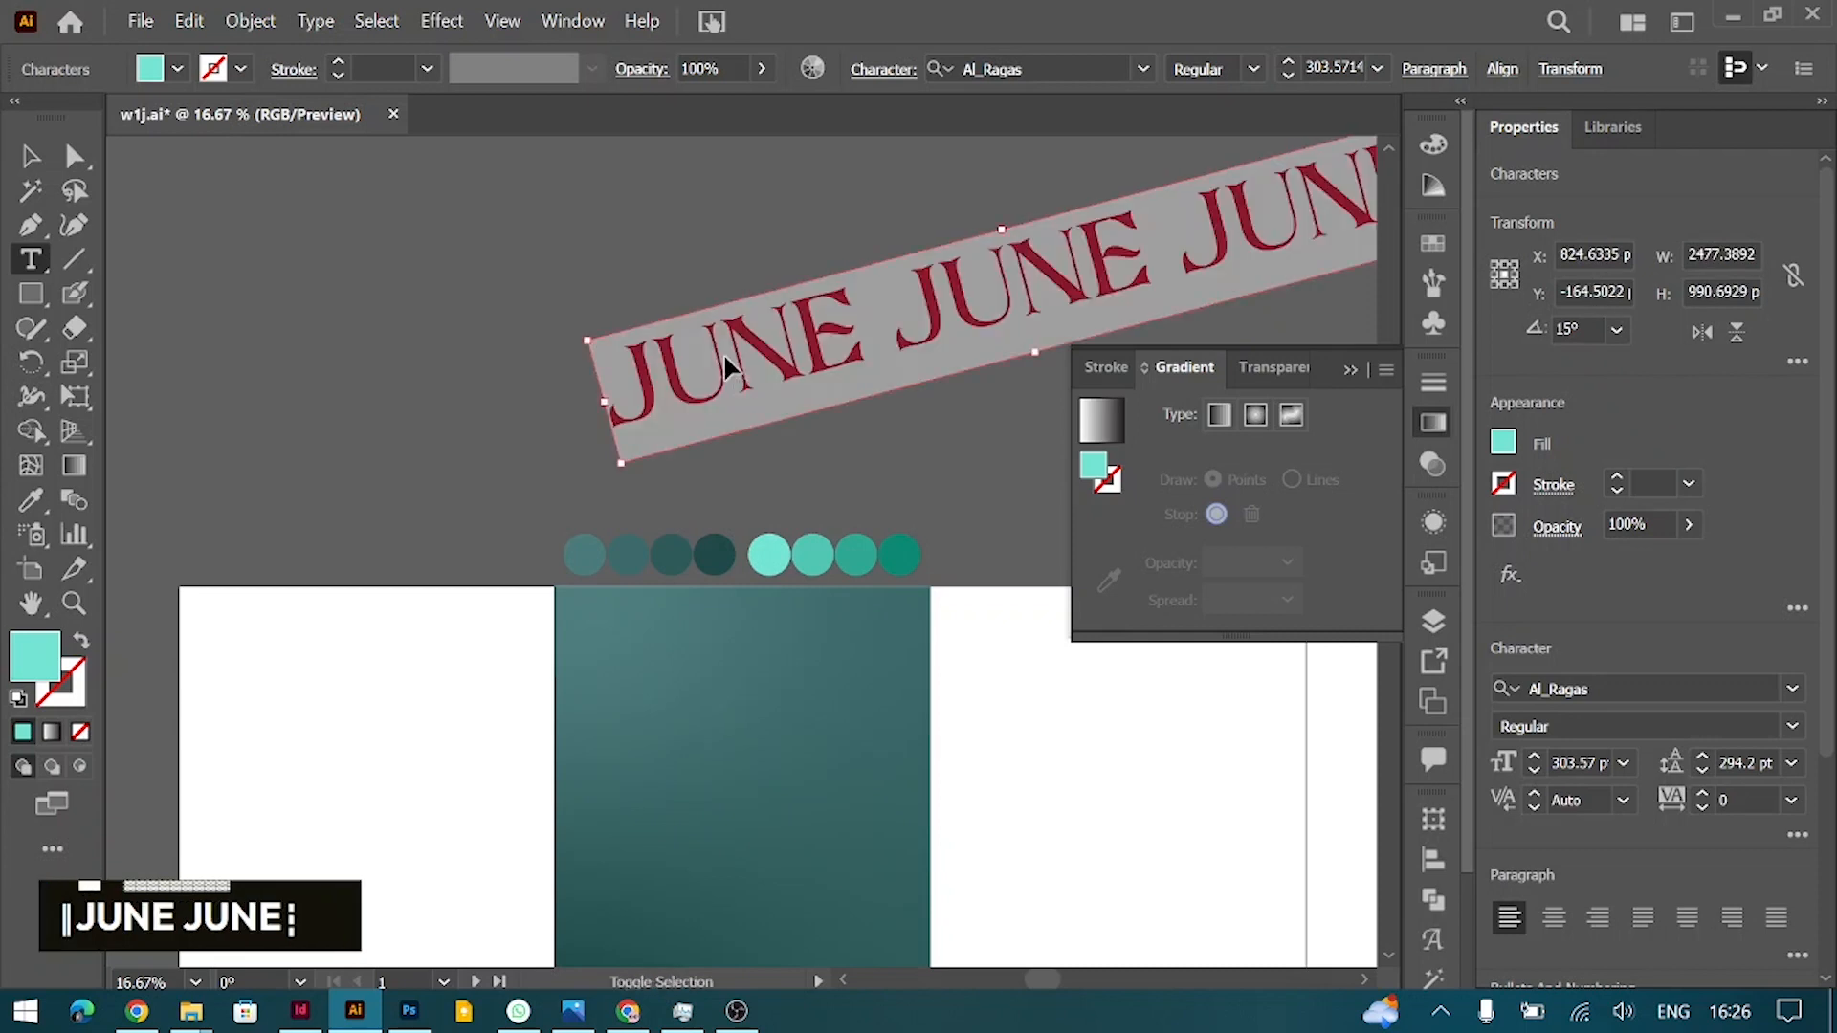
{"action": "key", "text": "ctrl+shift+comma"}
{"action": "key", "text": "ctrl+shift+comma"}
{"action": "key", "text": "ctrl+shift+comma"}
{"action": "key", "text": "ctrl+shift+comma"}
{"action": "key", "text": "ctrl+shift+comma"}
{"action": "key", "text": "ctrl+shift+comma"}
{"action": "key", "text": "ctrl+shift+comma"}
{"action": "key", "text": "ctrl+shift+comma"}
{"action": "key", "text": "ctrl+shift+comma"}
{"action": "key", "text": "ctrl+shift+comma"}
{"action": "key", "text": "ctrl+shift+comma"}
{"action": "key", "text": "ctrl+shift+comma"}
{"action": "key", "text": "ctrl+shift+comma"}
{"action": "key", "text": "ctrl+shift+comma"}
{"action": "key", "text": "ctrl+shift+comma"}
{"action": "key", "text": "ctrl+shift+comma"}
{"action": "key", "text": "ctrl+shift+comma"}
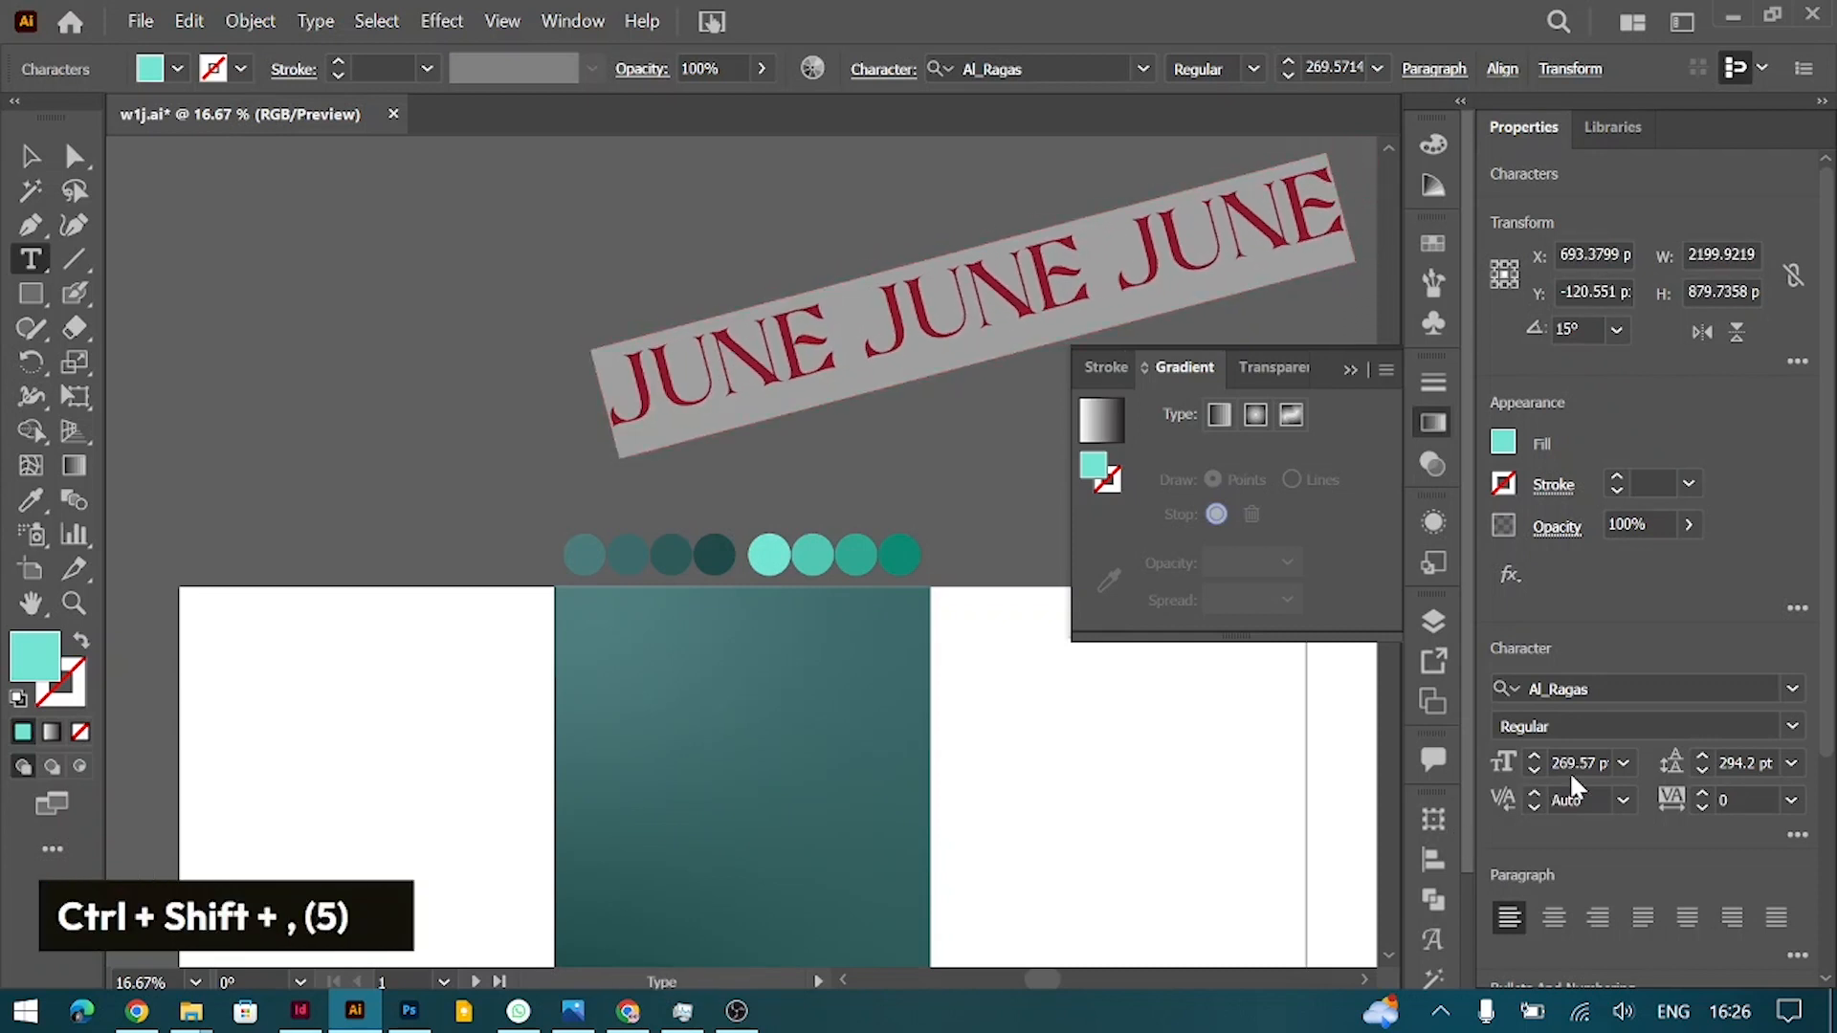
{"action": "key", "text": "shift+Down"}
{"action": "key", "text": "shift+Down"}
{"action": "key", "text": "shift+Down"}
{"action": "key", "text": "shift+Down"}
{"action": "key", "text": "shift+Down"}
{"action": "key", "text": "shift+Down"}
{"action": "key", "text": "shift+Up"}
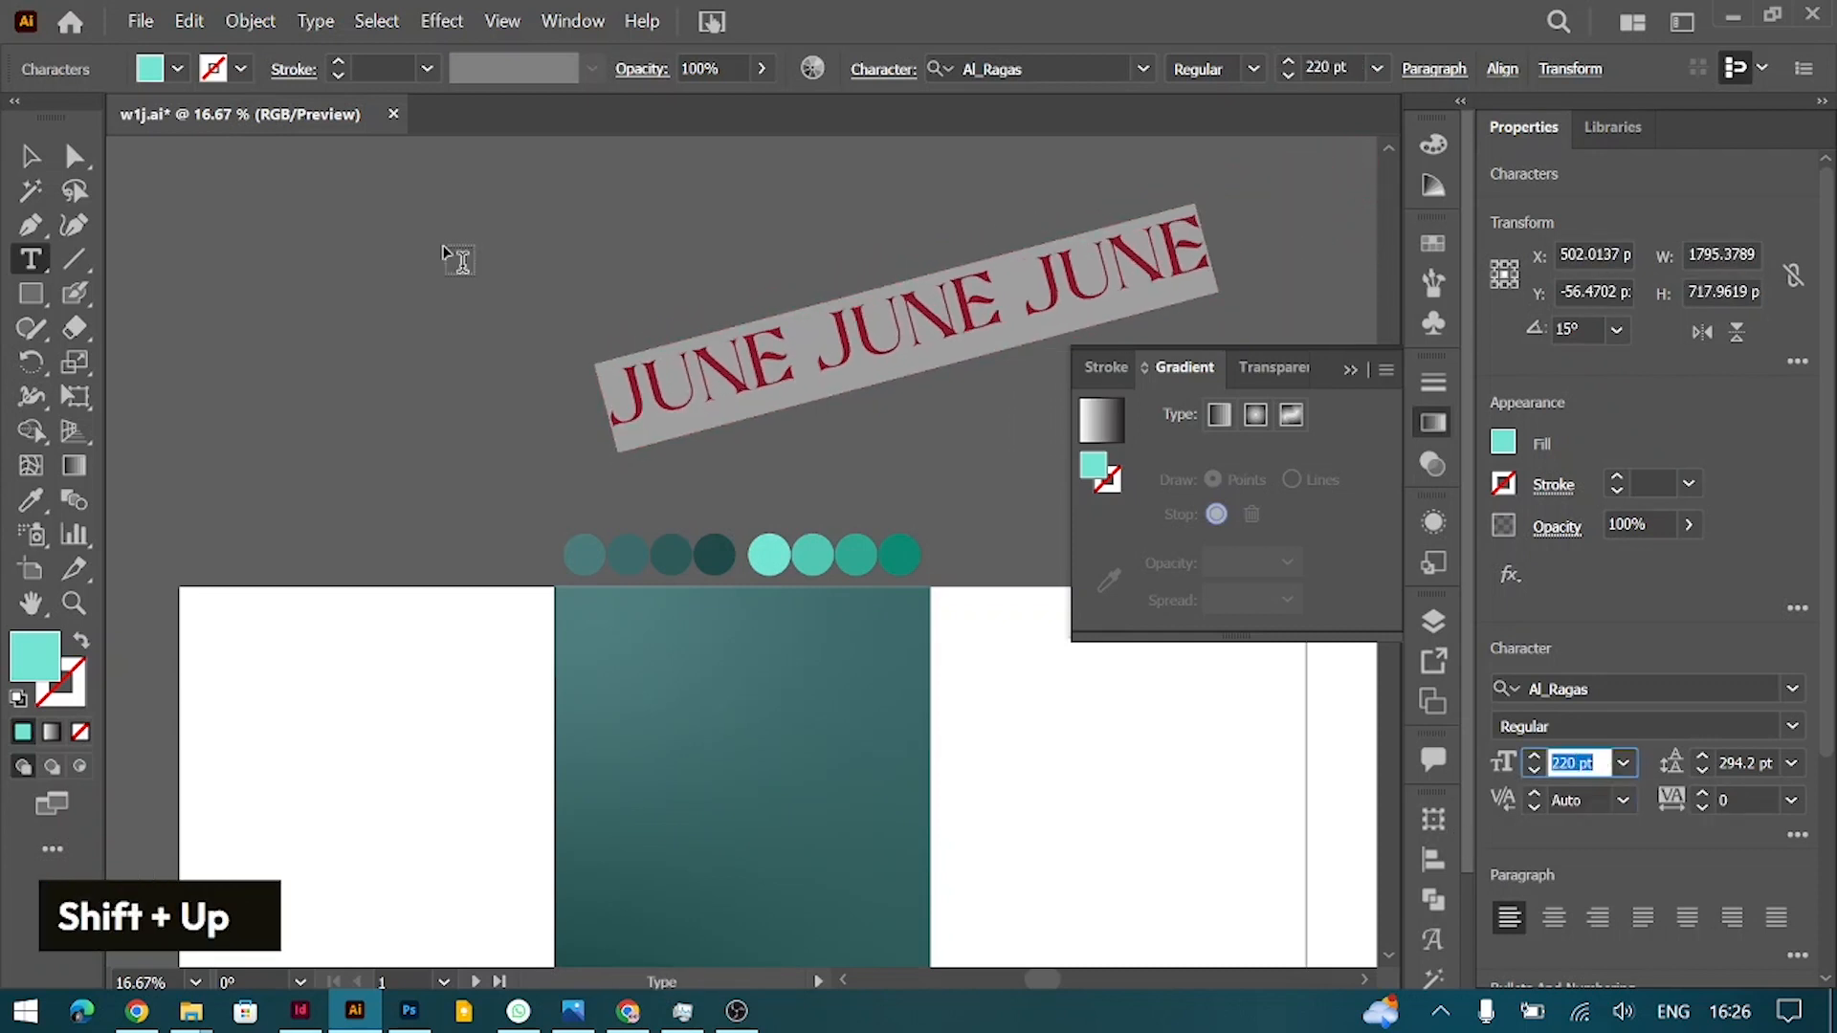
Step: Duplicate the "JUNE JUNE JUNE" line twice to build three staggered, parallel diagonal rows
{"action": "left_click", "coordinate": [29, 158]}
{"action": "scroll", "coordinate": [512, 352], "scroll_direction": "up", "scroll_amount": 1}
{"action": "left_click_drag", "start_coordinate": [770, 442], "coordinate": [968, 459]}
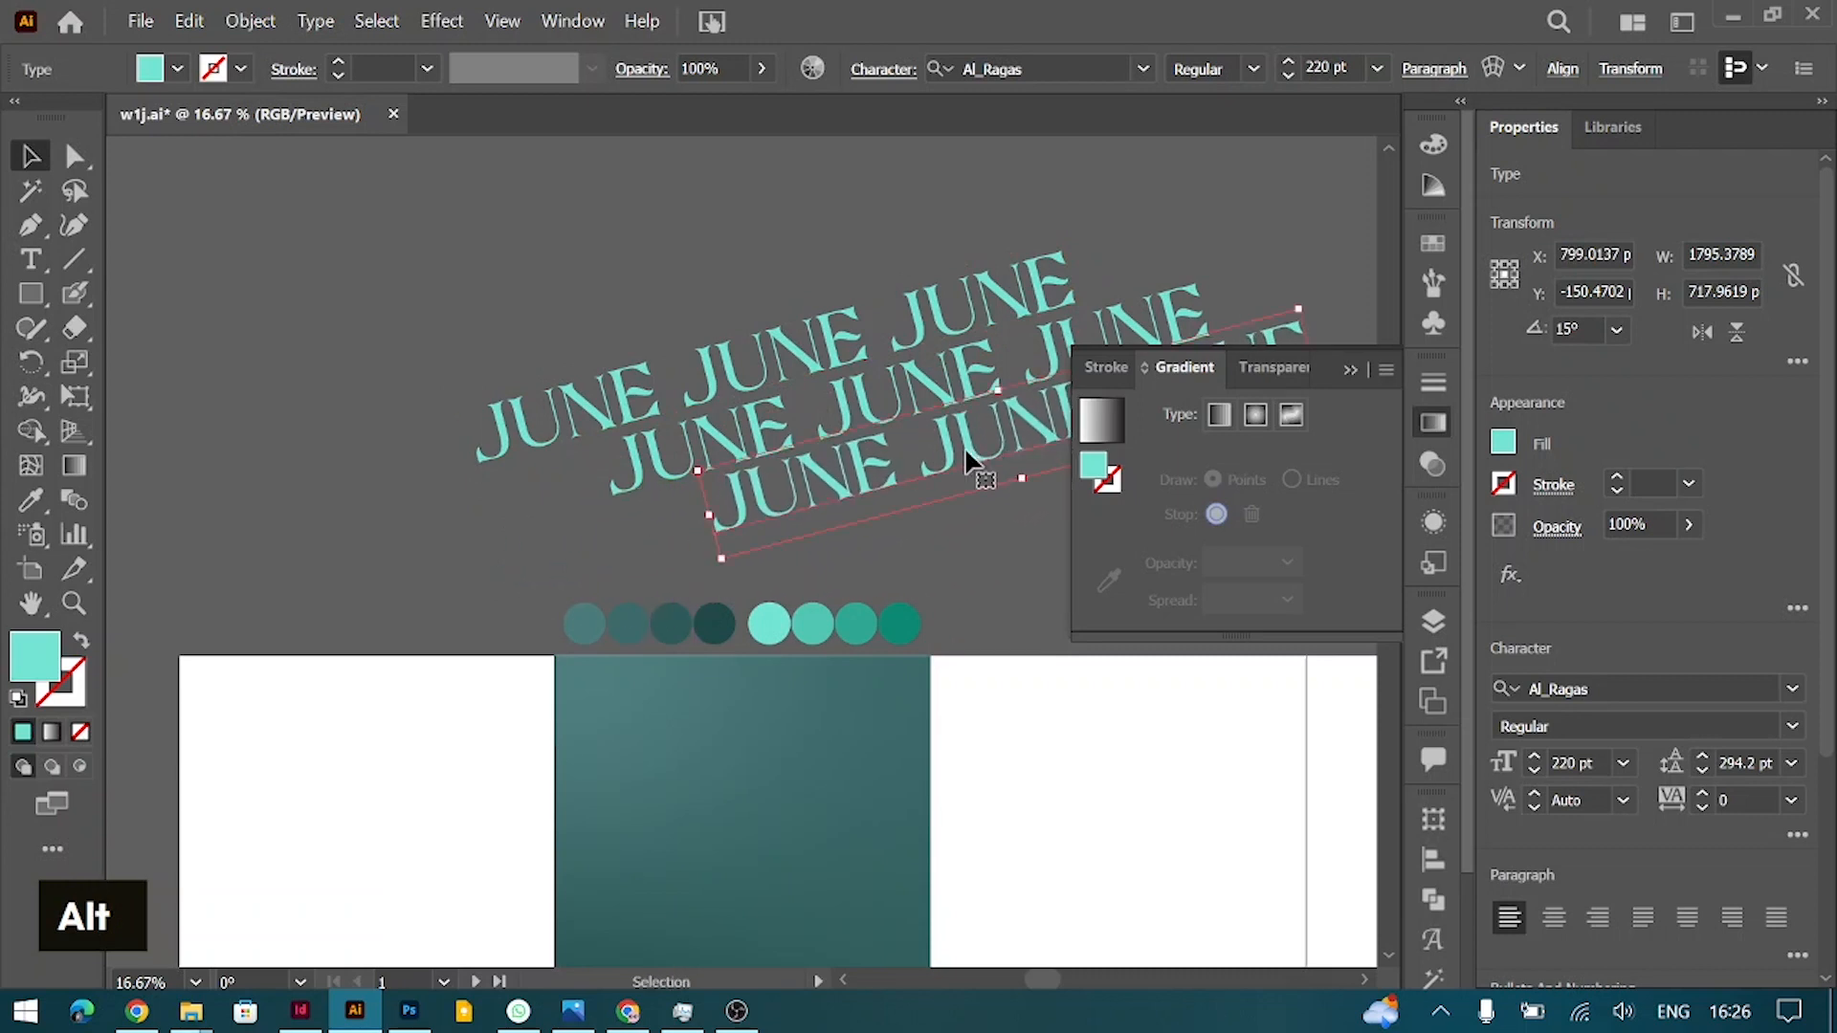
{"action": "left_click_drag", "start_coordinate": [836, 411], "coordinate": [961, 495]}
{"action": "left_click", "coordinate": [645, 226]}
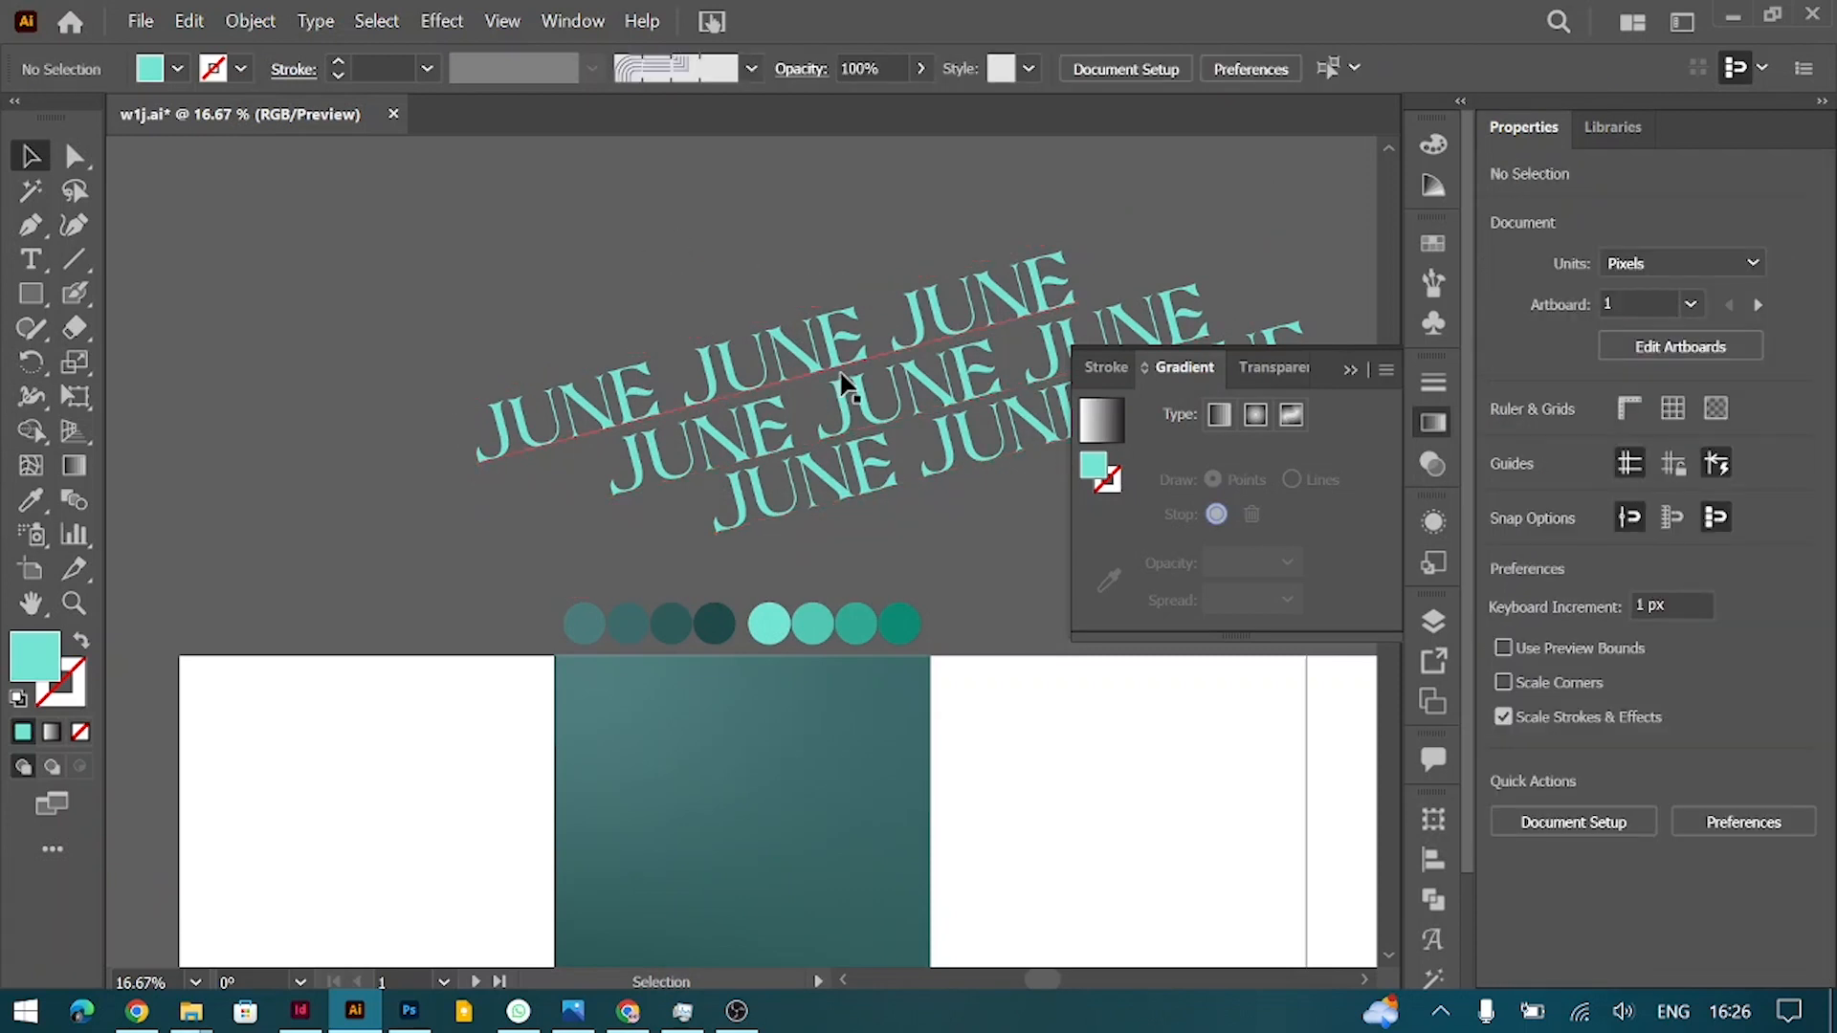
Step: Group the three "JUNE JUNE JUNE" rows
{"action": "left_click", "coordinate": [937, 488]}
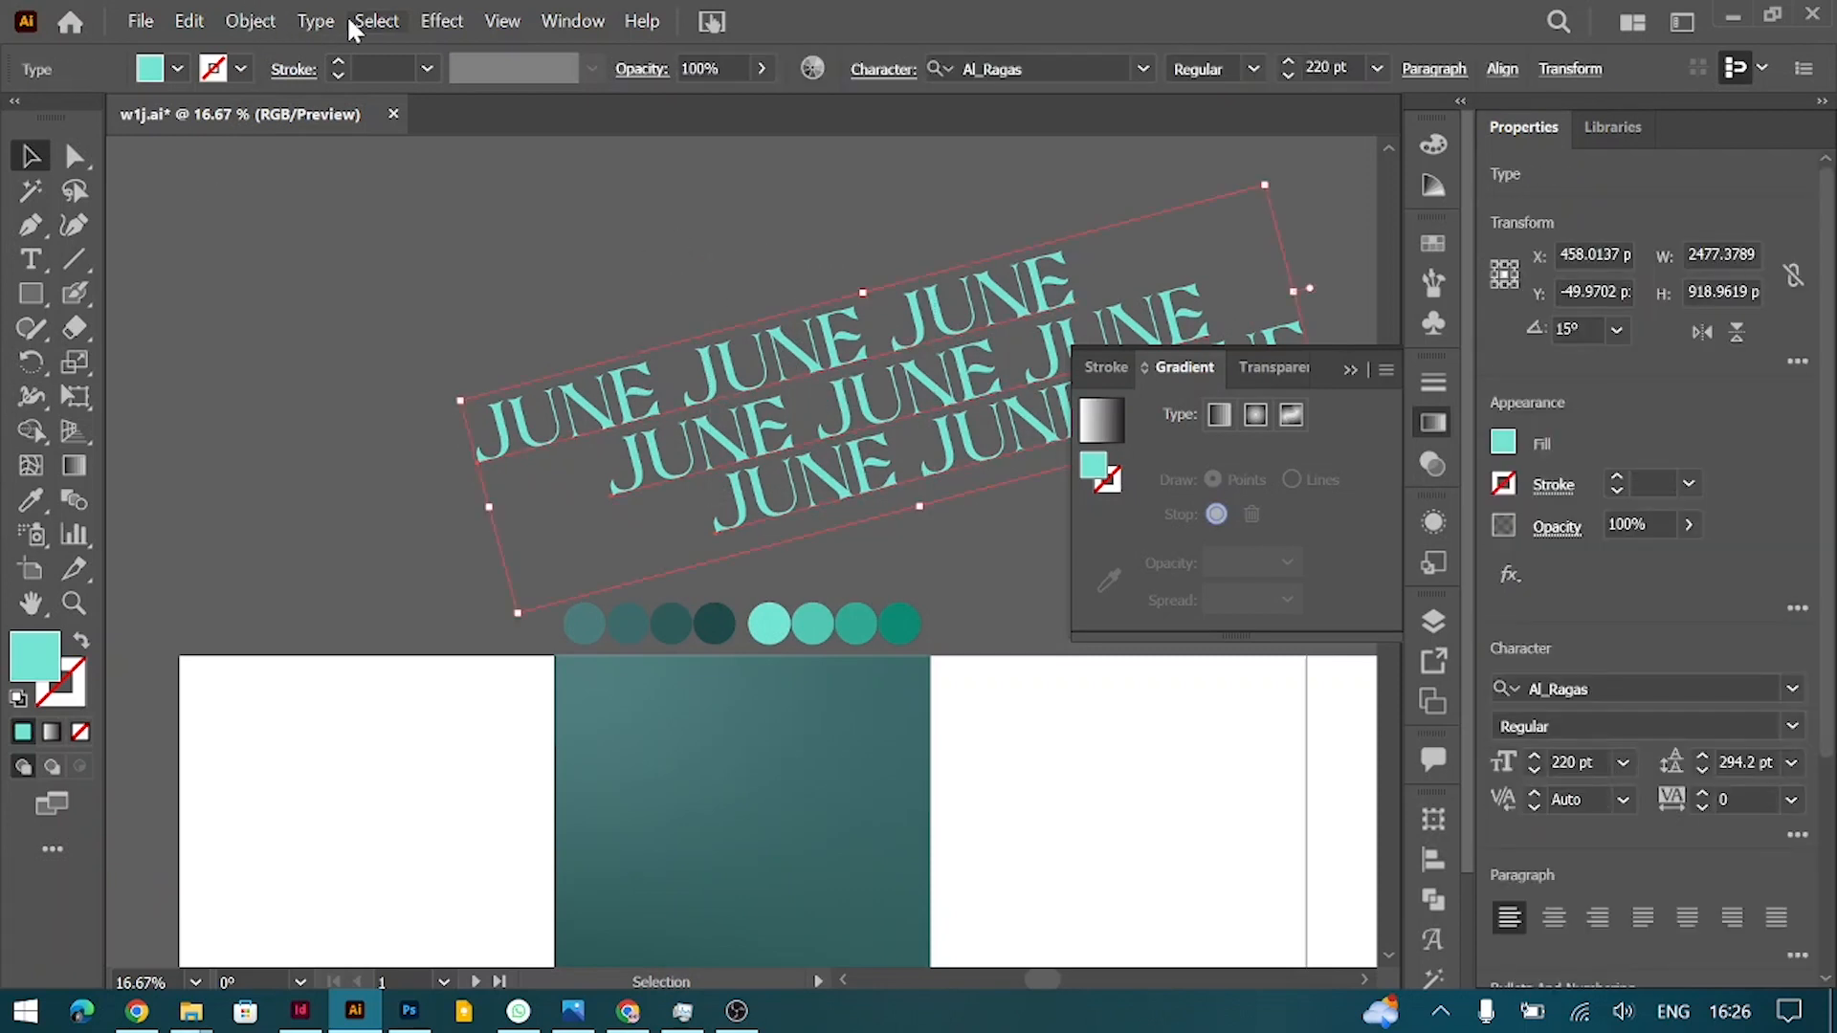
{"action": "key", "text": "ctrl"}
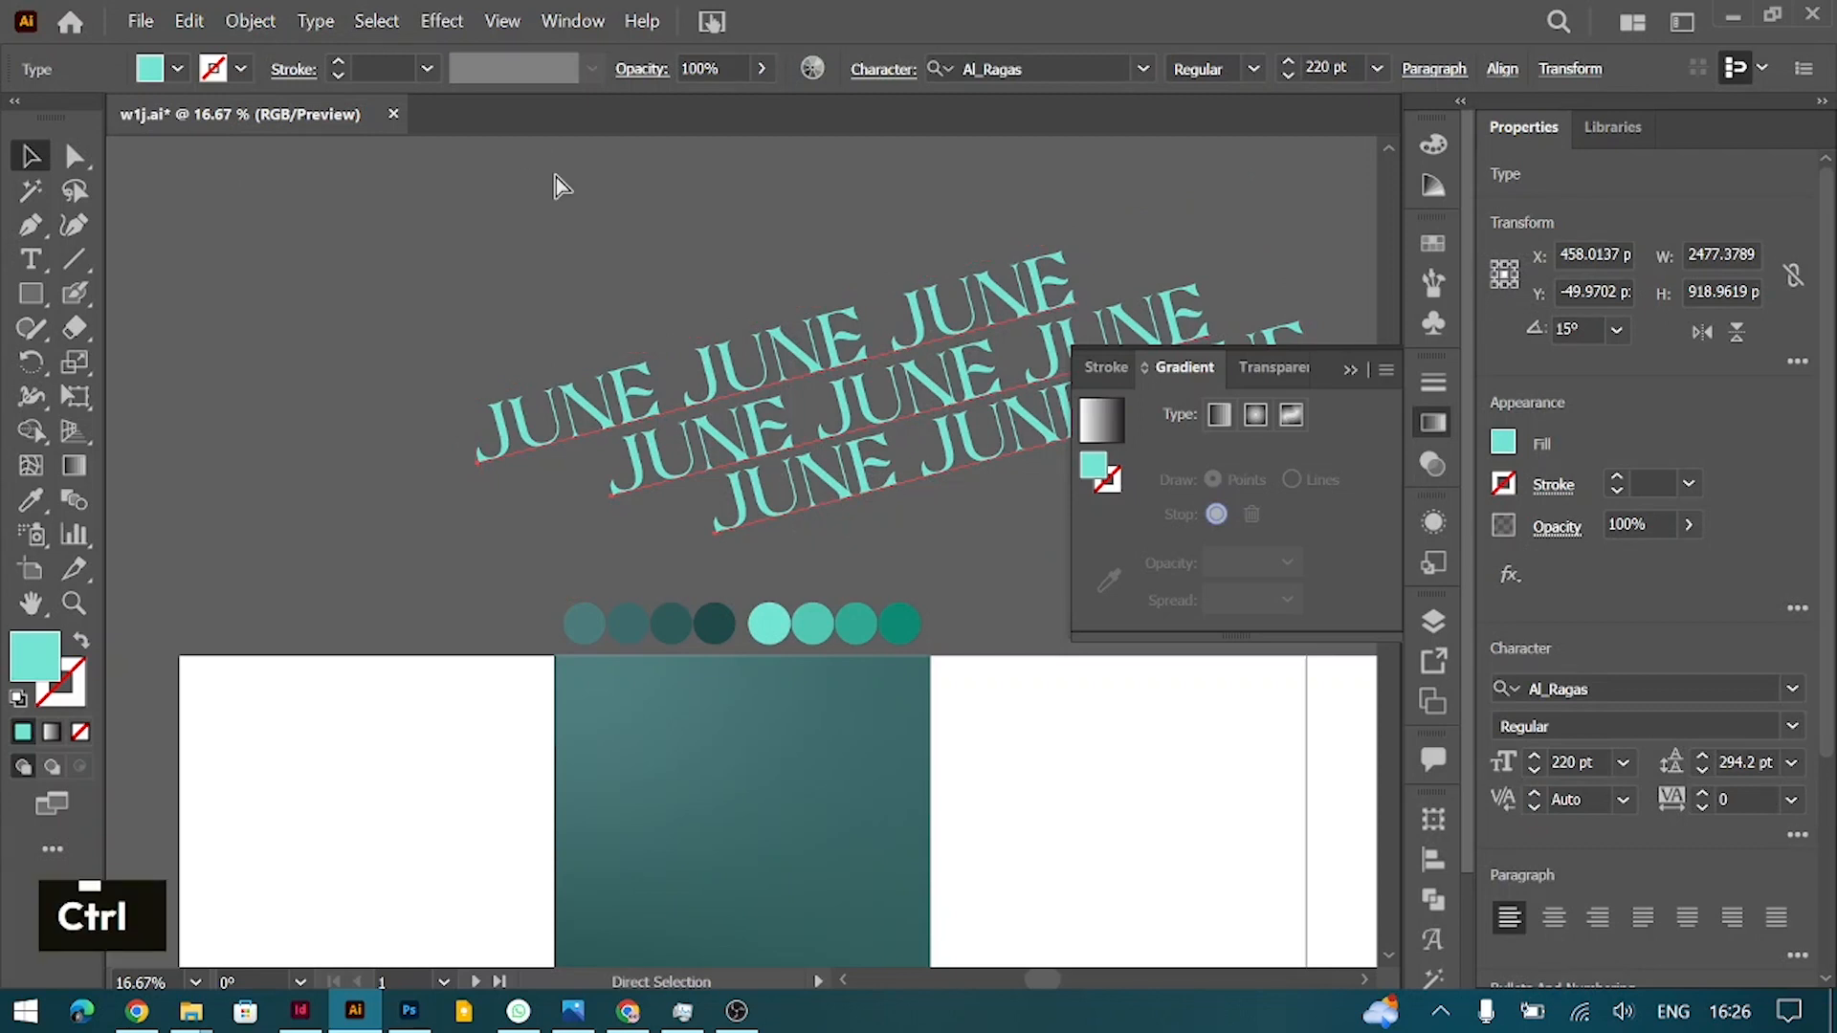
{"action": "key", "text": "ctrl+g"}
Step: Apply a Wave warp effect to the text group, horizontal with a 60% bend
{"action": "left_click", "coordinate": [442, 21]}
{"action": "mouse_move", "coordinate": [472, 284]}
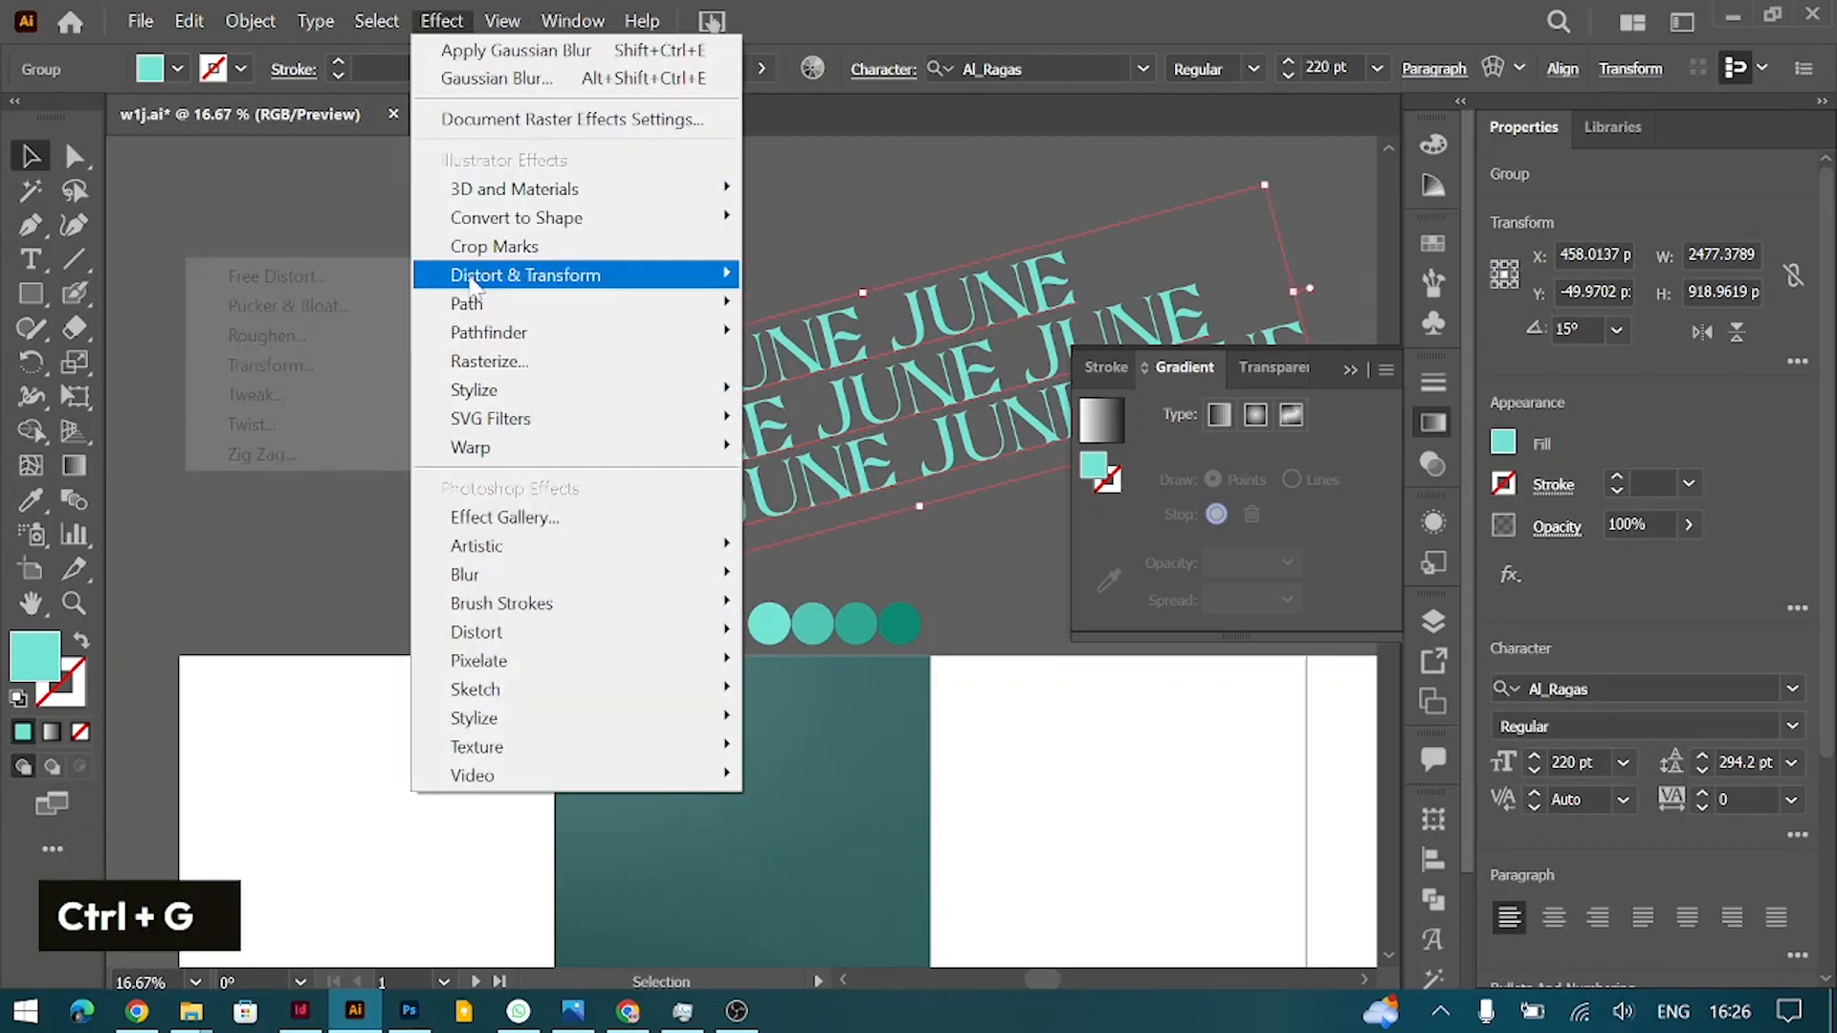
{"action": "mouse_move", "coordinate": [472, 448]}
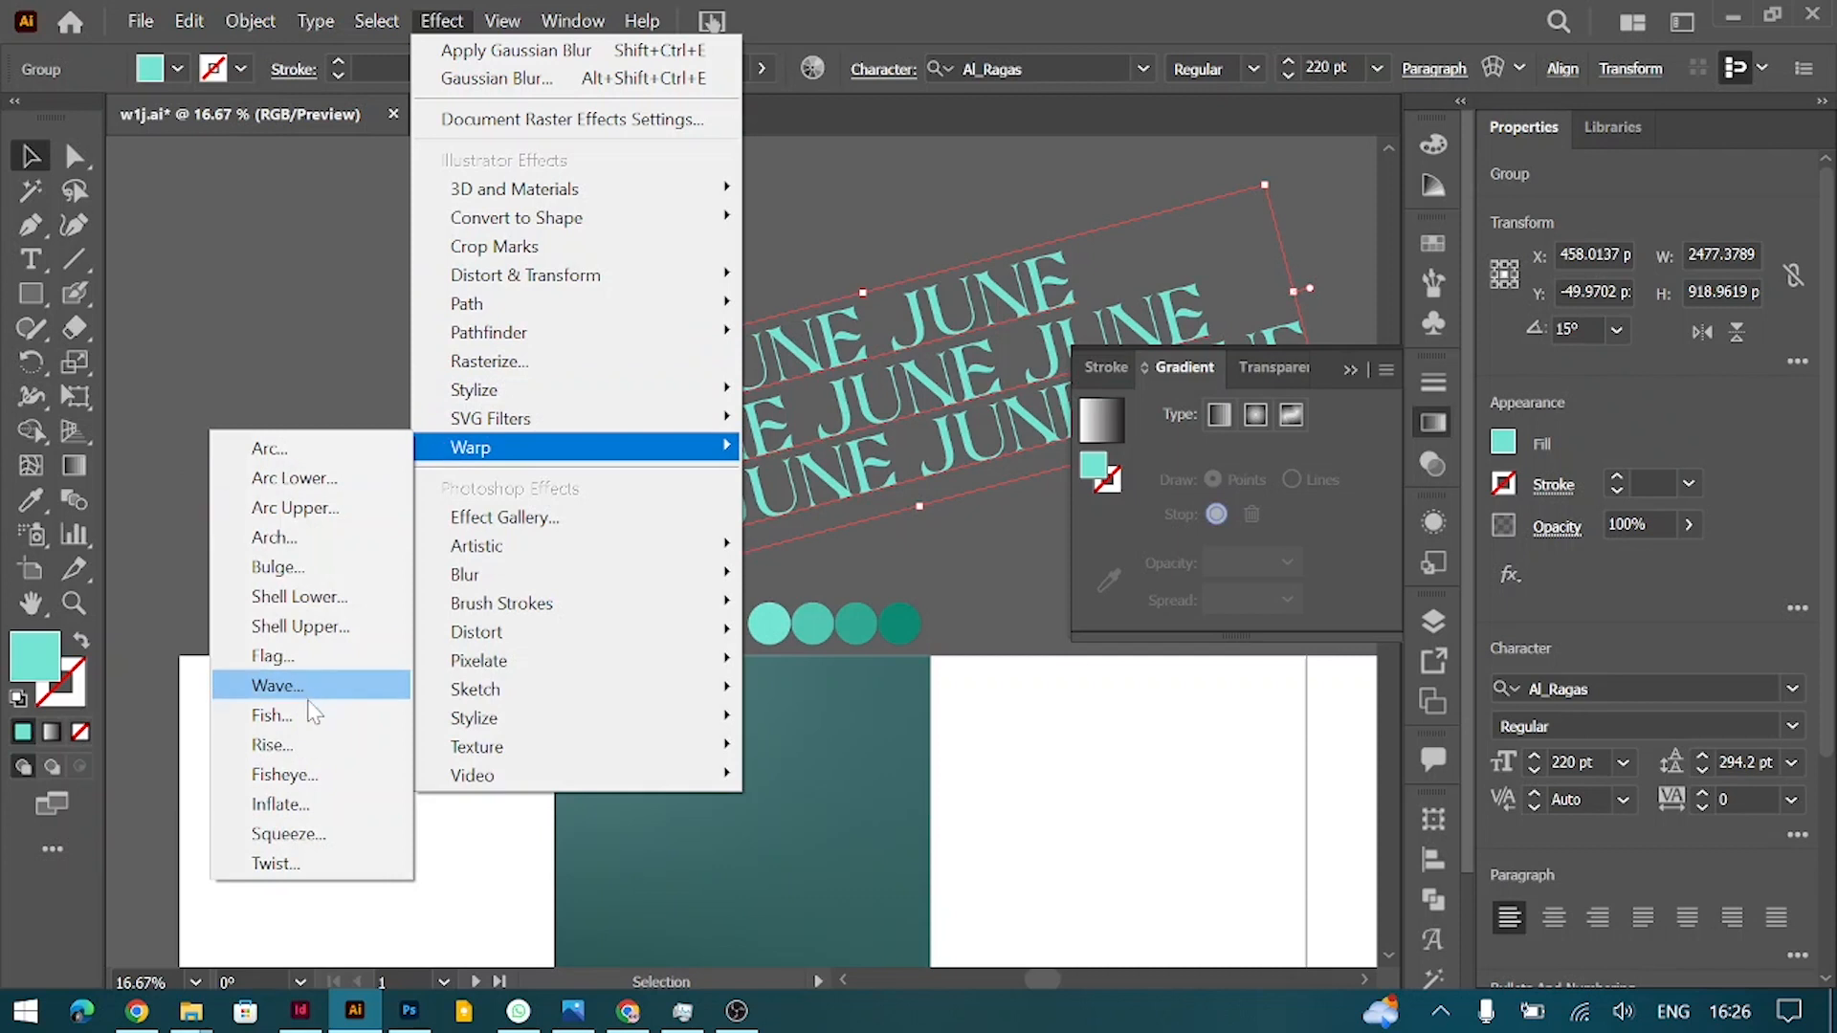
{"action": "left_click", "coordinate": [273, 687]}
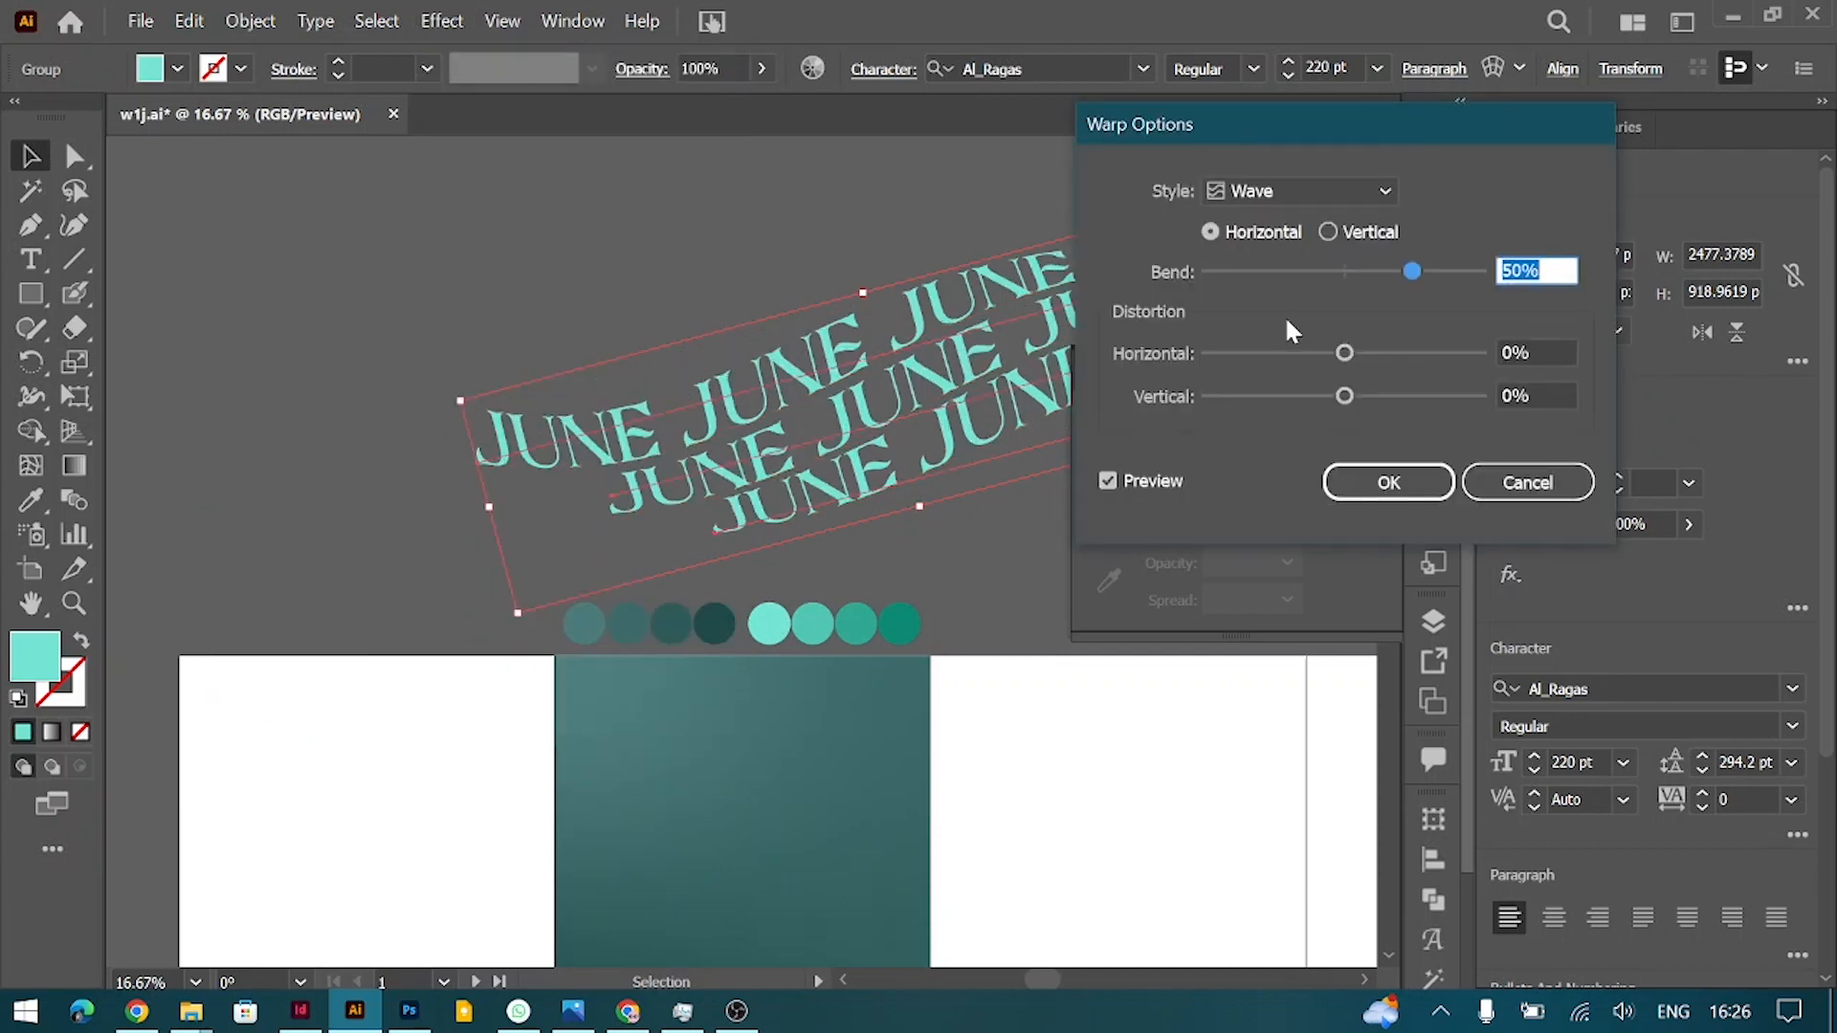
{"action": "key", "text": "shift+Up"}
{"action": "key", "text": "shift+Down"}
{"action": "key", "text": "shift+Up"}
{"action": "key", "text": "shift+Up"}
{"action": "key", "text": "shift+Up"}
{"action": "key", "text": "shift+Down"}
{"action": "key", "text": "shift+Down"}
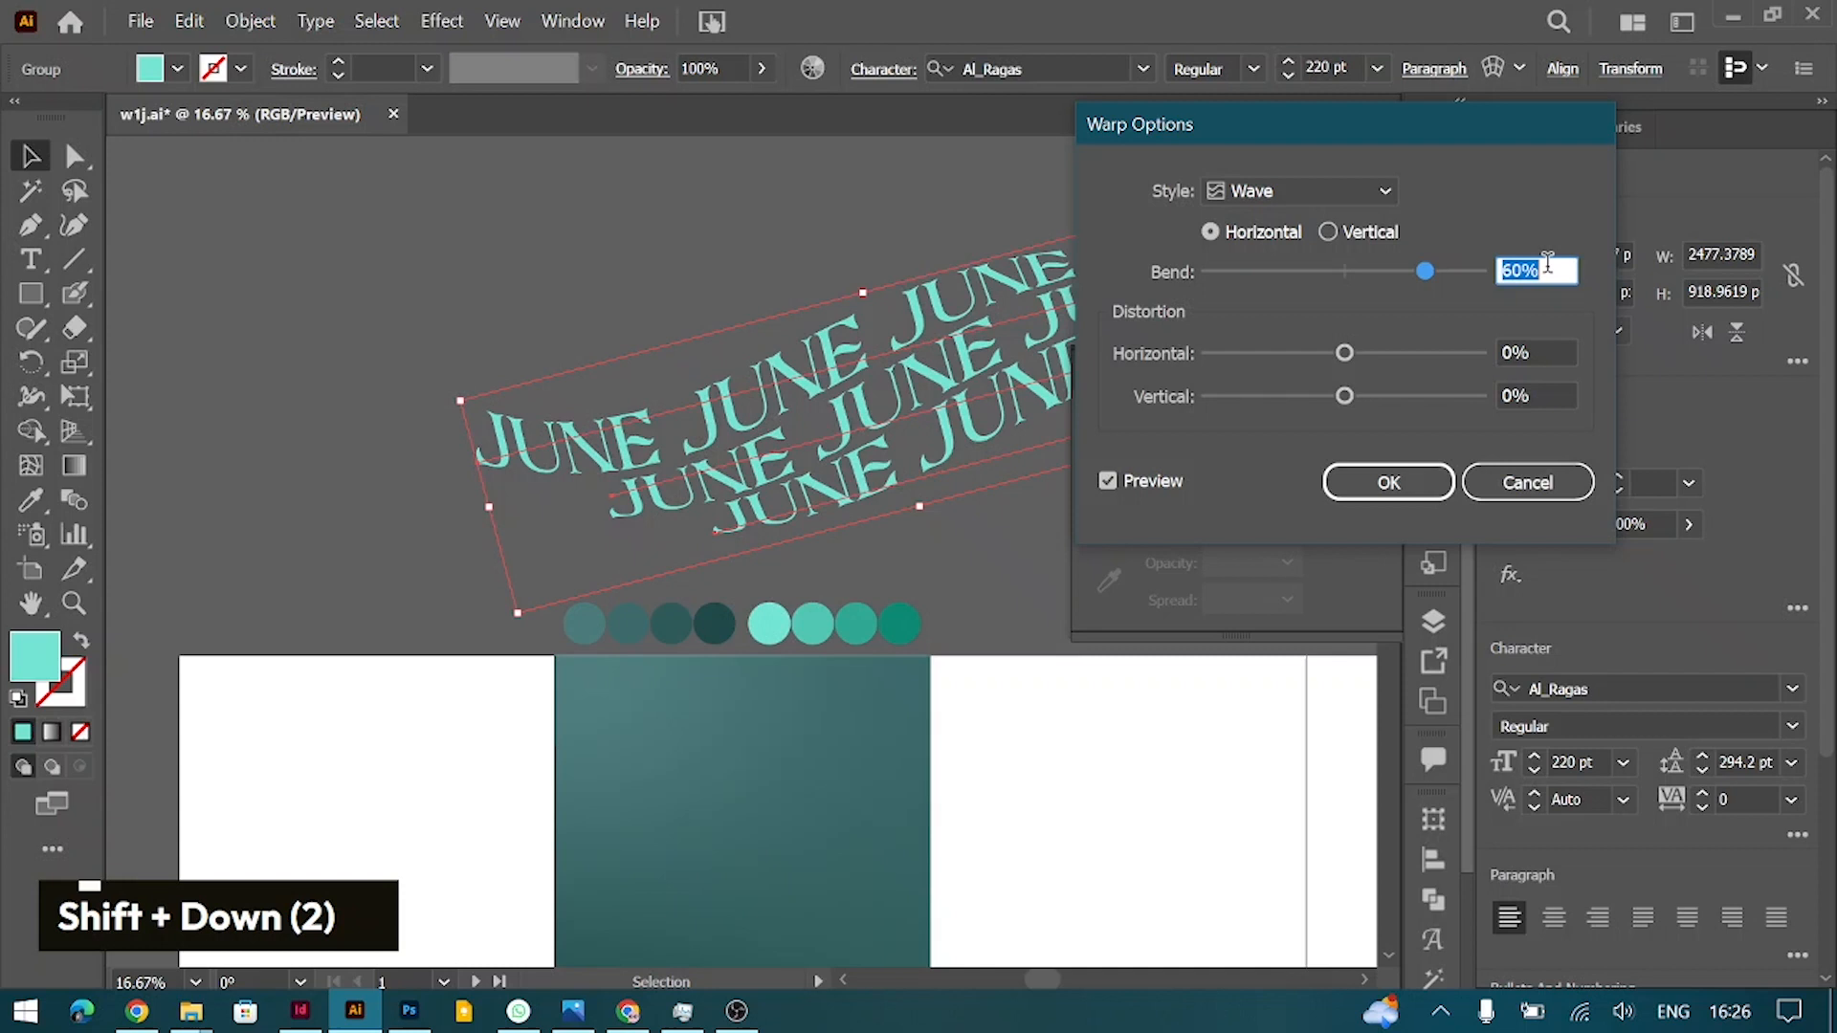
{"action": "left_click", "coordinate": [1329, 232]}
{"action": "left_click", "coordinate": [1251, 234]}
{"action": "left_click", "coordinate": [1387, 481]}
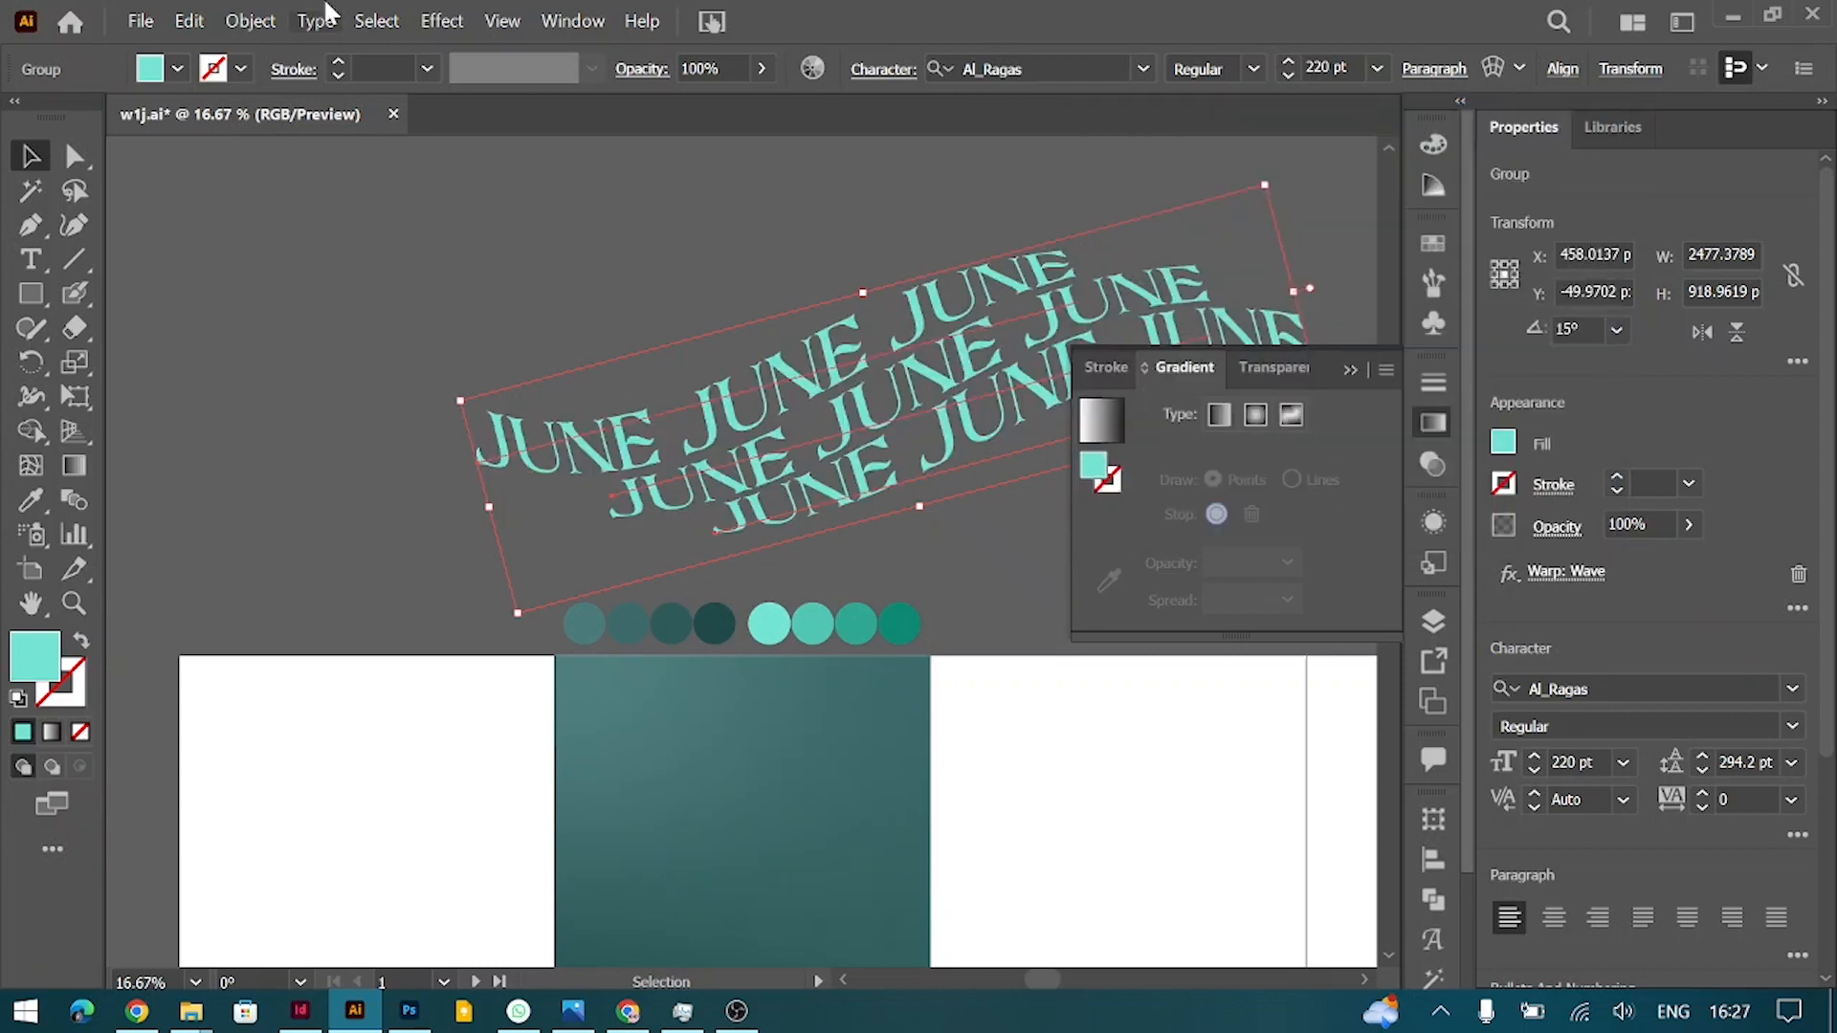
Step: Apply a Roughen effect to the text group with 5% relative size, detail 10/in and corner points
{"action": "left_click", "coordinate": [442, 21]}
{"action": "mouse_move", "coordinate": [459, 277]}
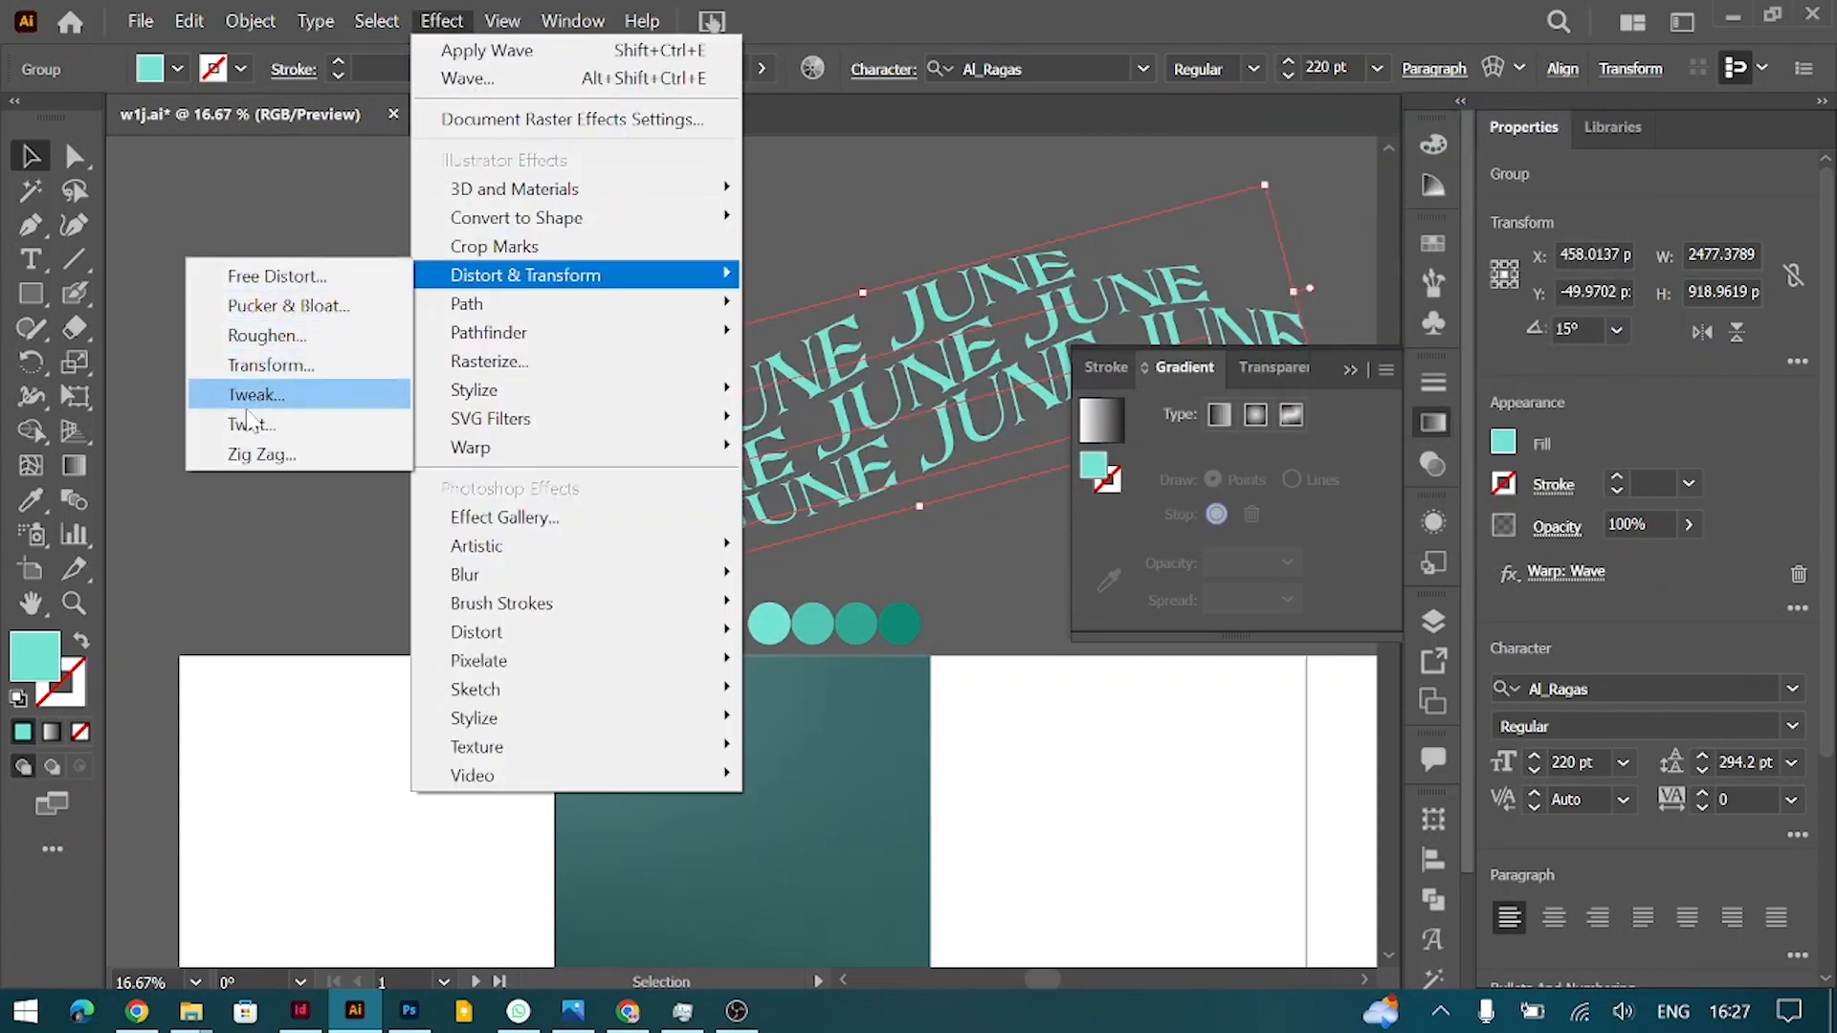
{"action": "left_click", "coordinate": [284, 340]}
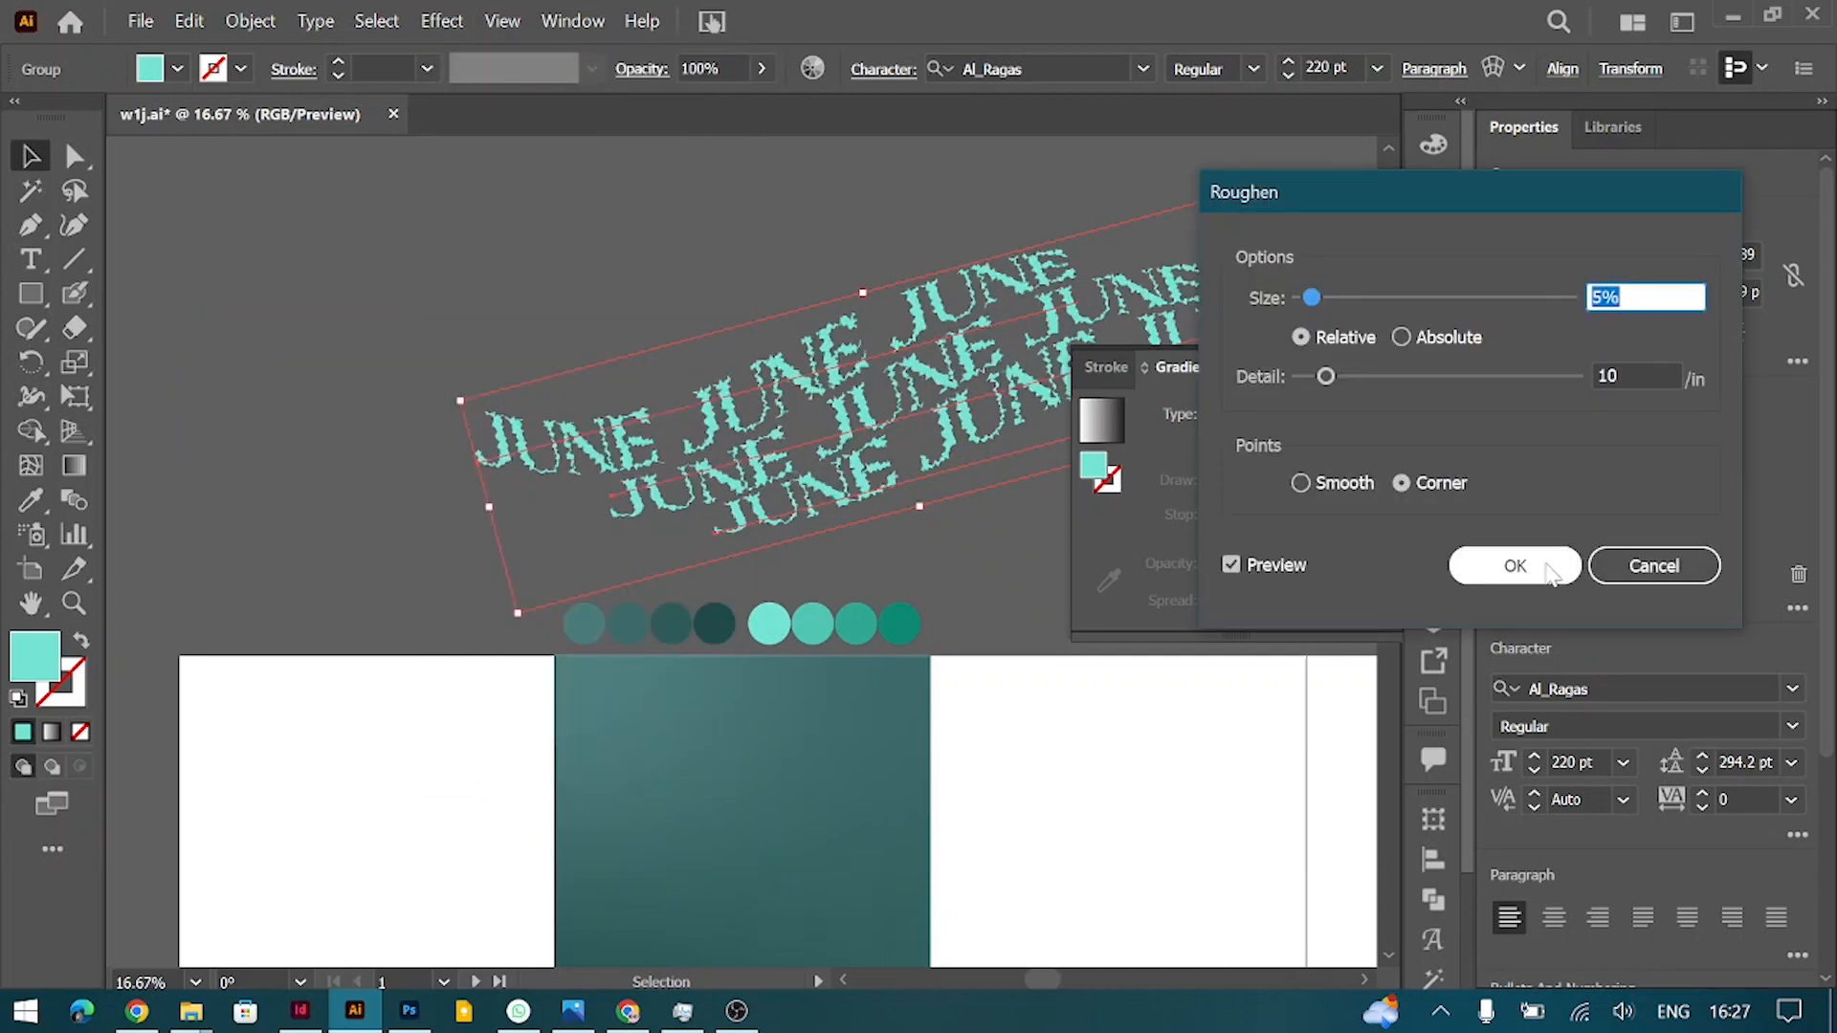
{"action": "left_click", "coordinate": [1550, 573]}
Step: Make a new pattern from the warped and roughened "JUNE" text group
{"action": "left_click", "coordinate": [251, 21]}
{"action": "mouse_move", "coordinate": [540, 713]}
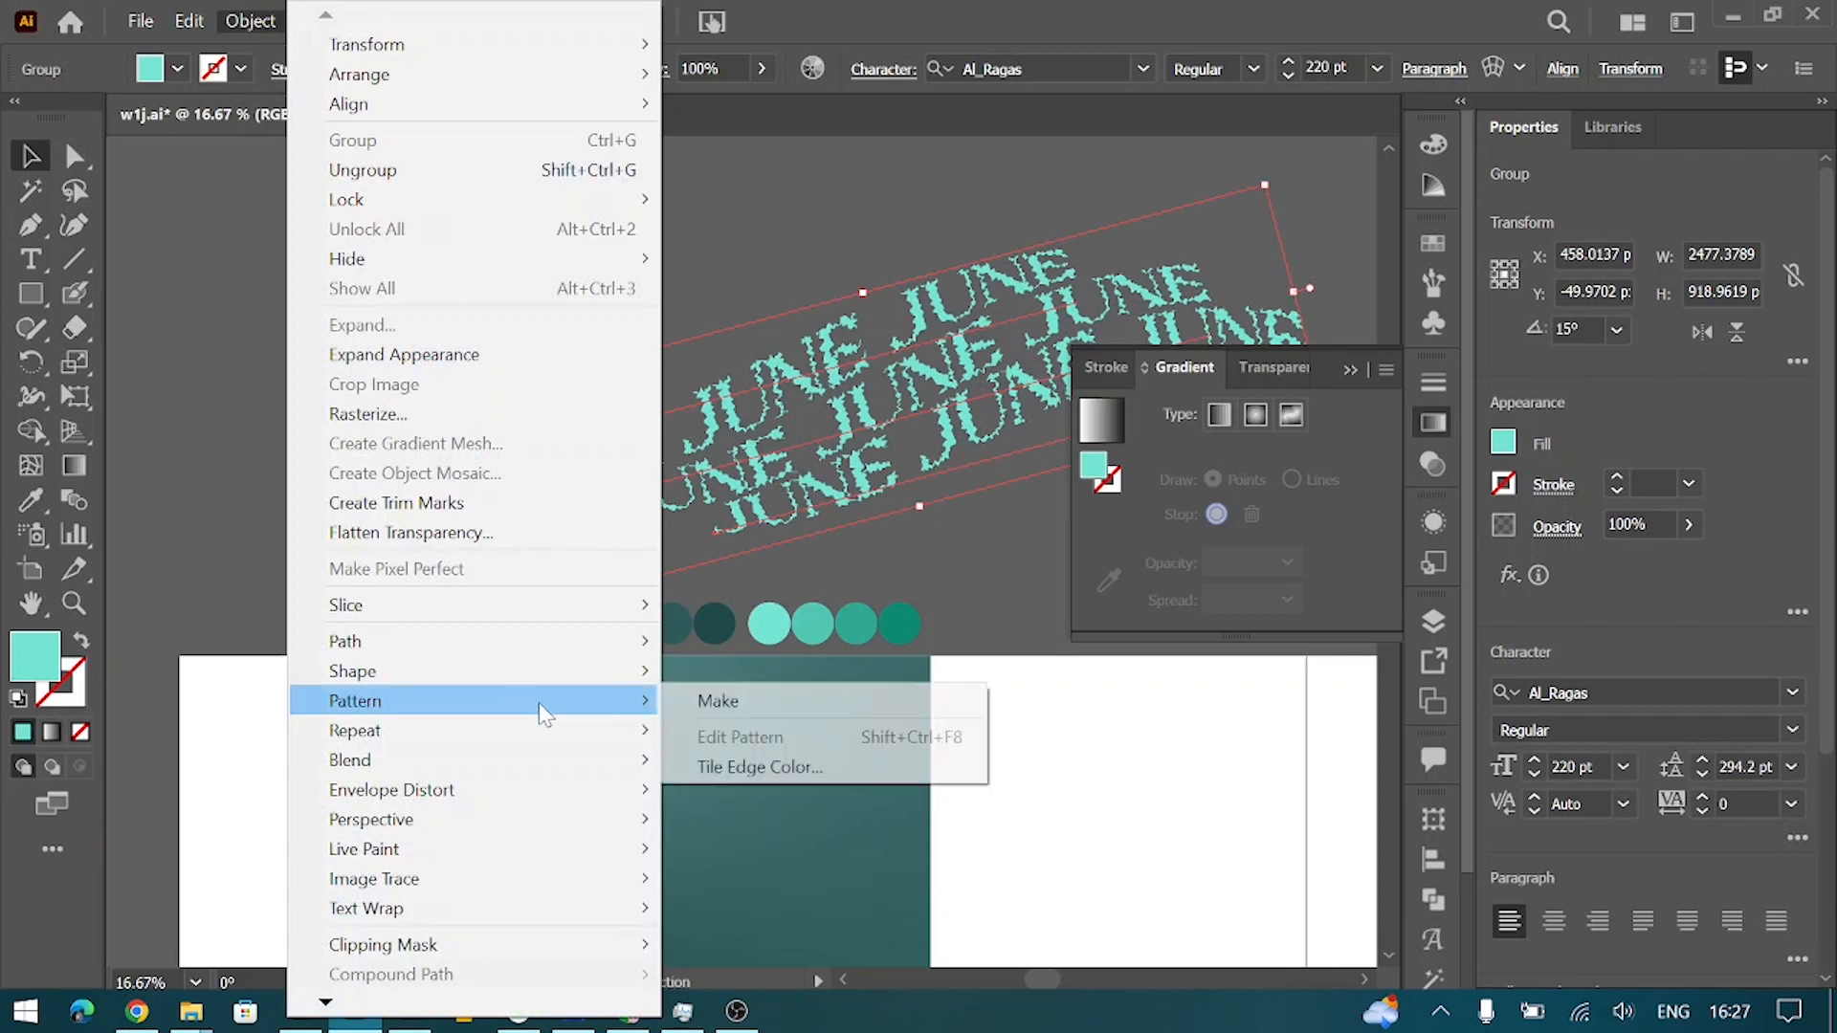
{"action": "left_click", "coordinate": [705, 706]}
{"action": "left_click", "coordinate": [1185, 565]}
{"action": "key", "text": "ctrl+minus"}
{"action": "scroll", "coordinate": [751, 438], "scroll_direction": "left", "scroll_amount": 2}
{"action": "left_click", "coordinate": [923, 462]}
Step: Reduce the pattern tile's height to 600 px
{"action": "left_click", "coordinate": [323, 521]}
{"action": "key", "text": "shift+Down"}
{"action": "key", "text": "shift+Down"}
{"action": "key", "text": "shift+Down"}
{"action": "key", "text": "shift+Down"}
{"action": "key", "text": "shift+Down"}
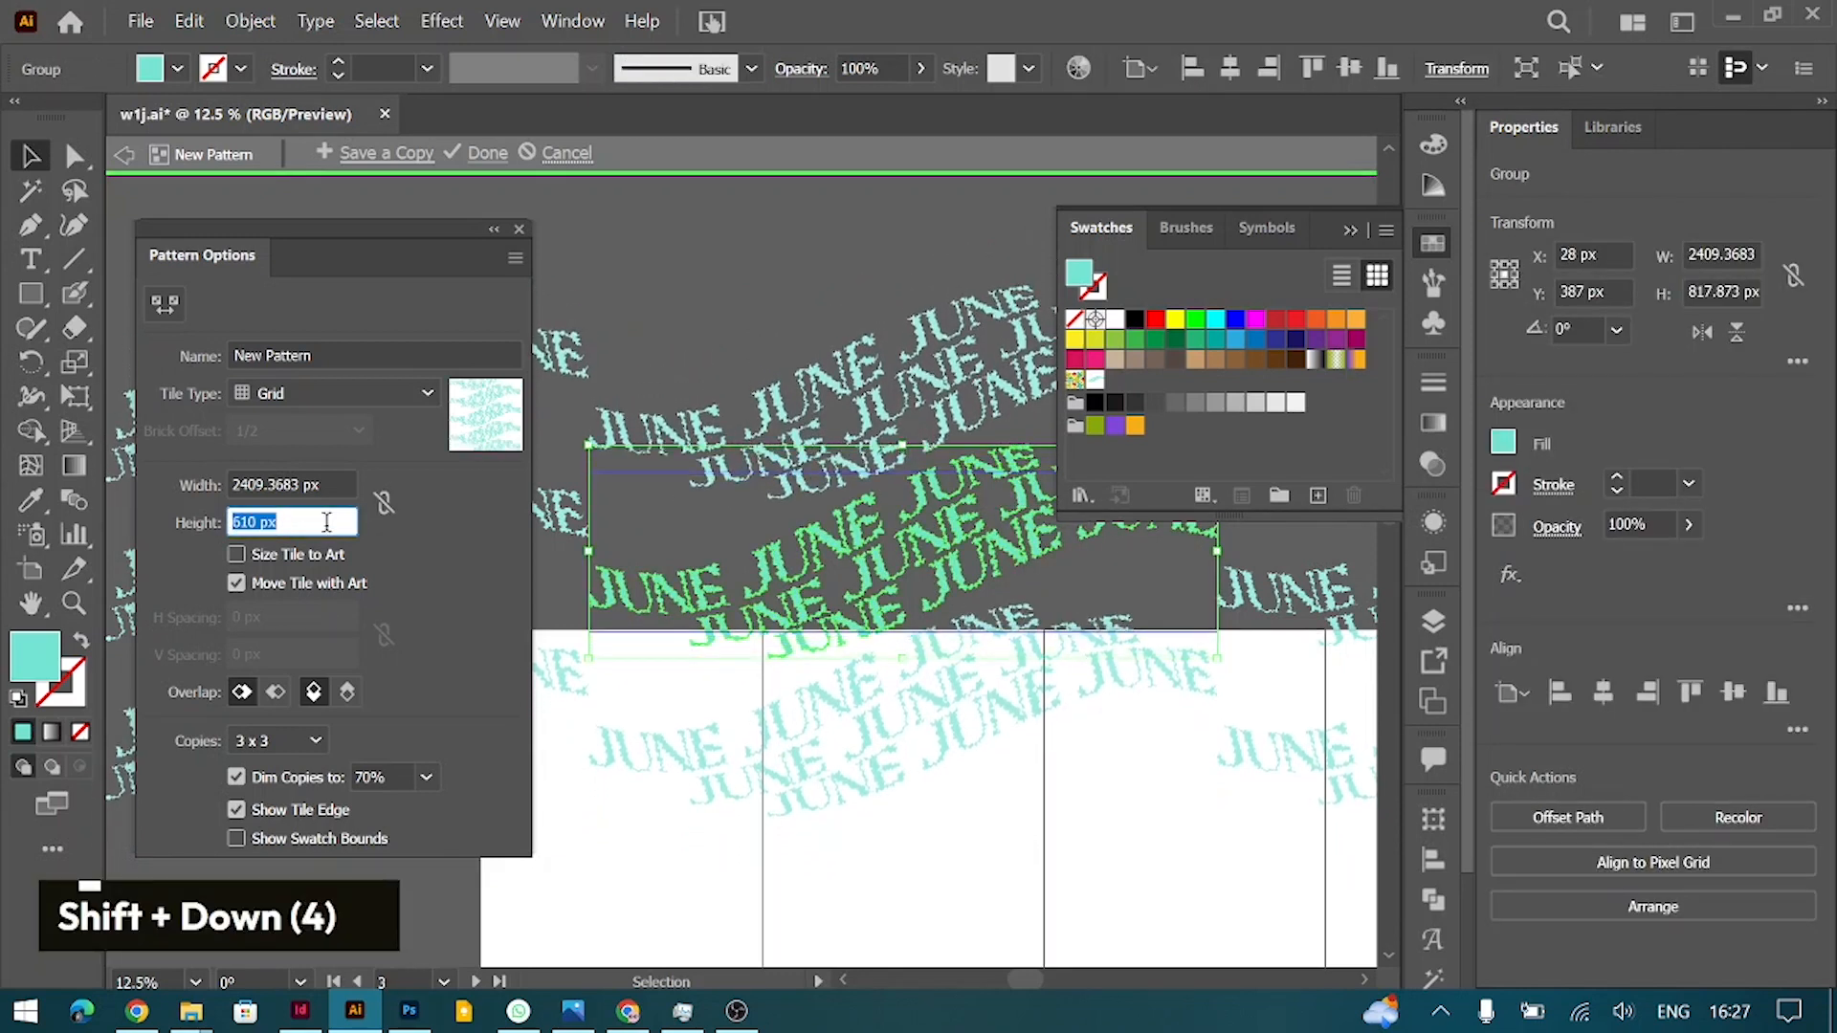
Step: Reduce the pattern tile's width to 1860 px so the text copies sit closer together sideways
{"action": "left_click", "coordinate": [333, 476]}
{"action": "key", "text": "shift+Down"}
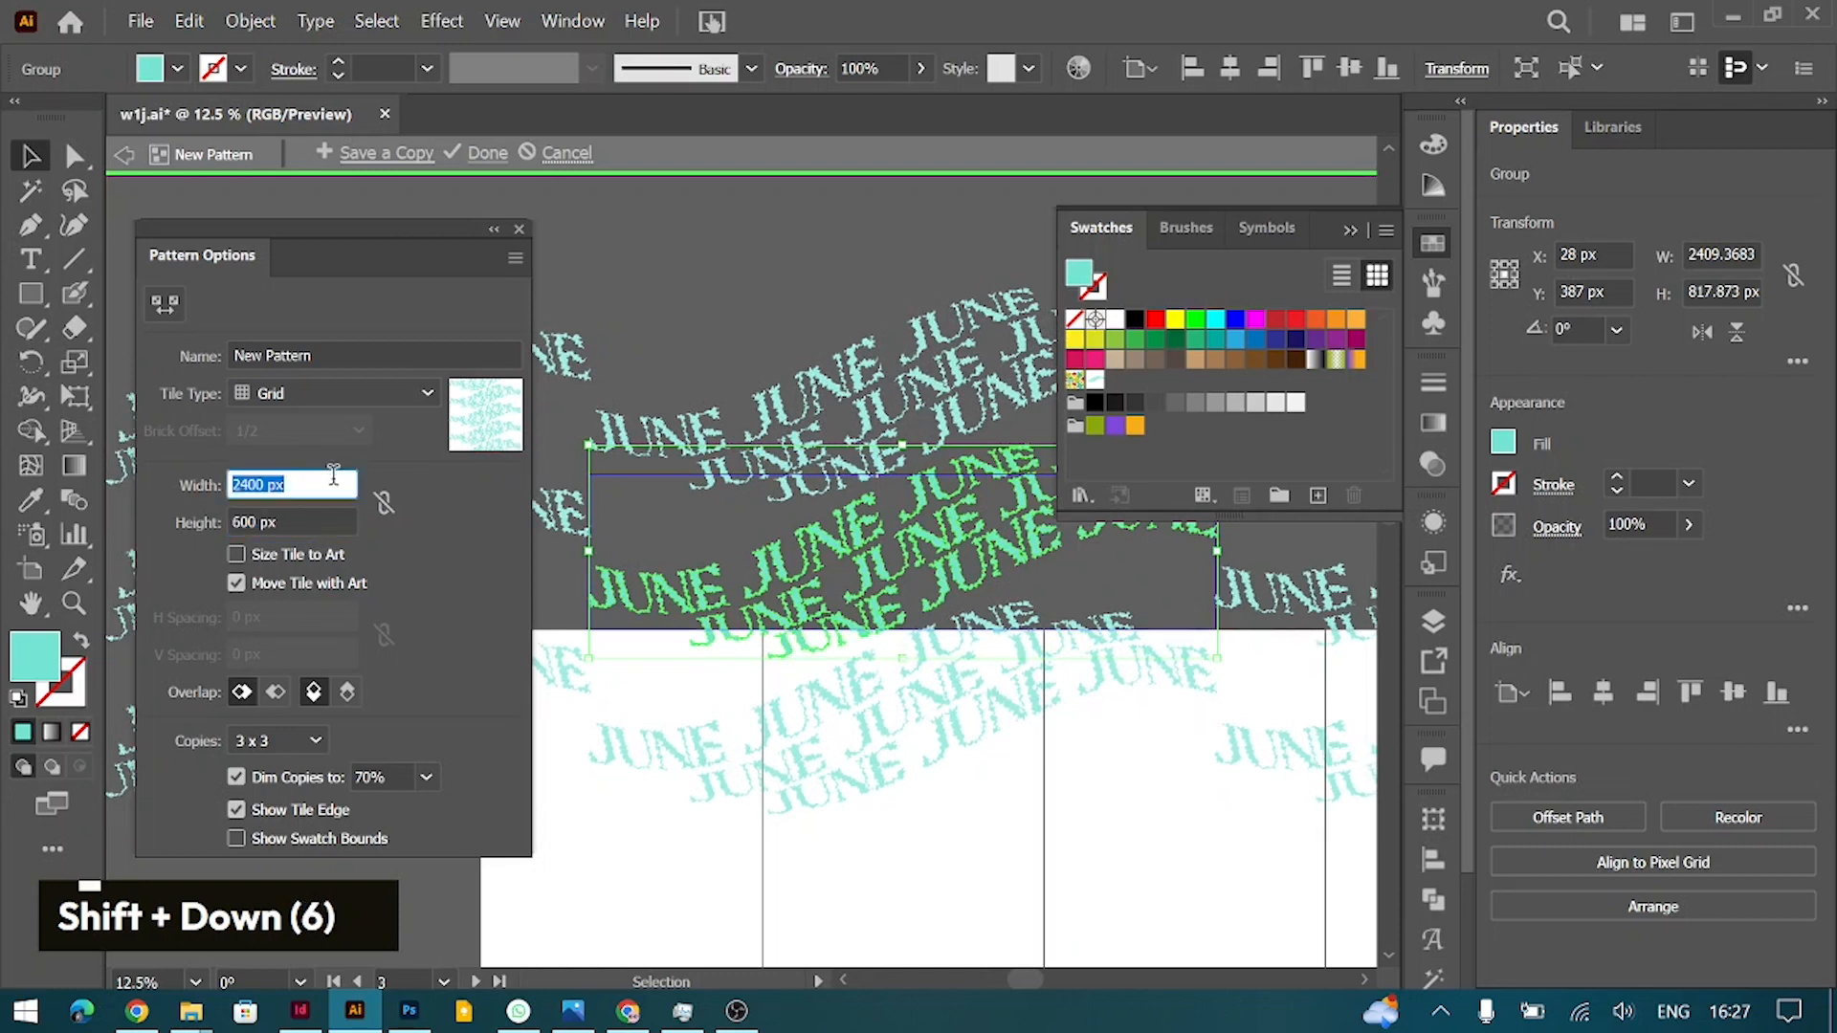
{"action": "key", "text": "shift+Down"}
{"action": "key", "text": "shift+Down"}
{"action": "key", "text": "shift+Down"}
{"action": "key", "text": "shift+Down"}
{"action": "key", "text": "shift+Down"}
{"action": "key", "text": "shift+Down"}
{"action": "key", "text": "shift+Down"}
{"action": "key", "text": "shift+Down"}
{"action": "key", "text": "shift+Down"}
{"action": "key", "text": "shift+Down"}
{"action": "key", "text": "shift+Down"}
{"action": "key", "text": "shift+Down"}
{"action": "key", "text": "shift+Down"}
{"action": "key", "text": "shift+Down"}
{"action": "key", "text": "shift+Down"}
{"action": "key", "text": "shift+Down"}
{"action": "key", "text": "shift+Down"}
{"action": "key", "text": "shift+Down"}
{"action": "key", "text": "shift+Down"}
{"action": "key", "text": "shift+Down"}
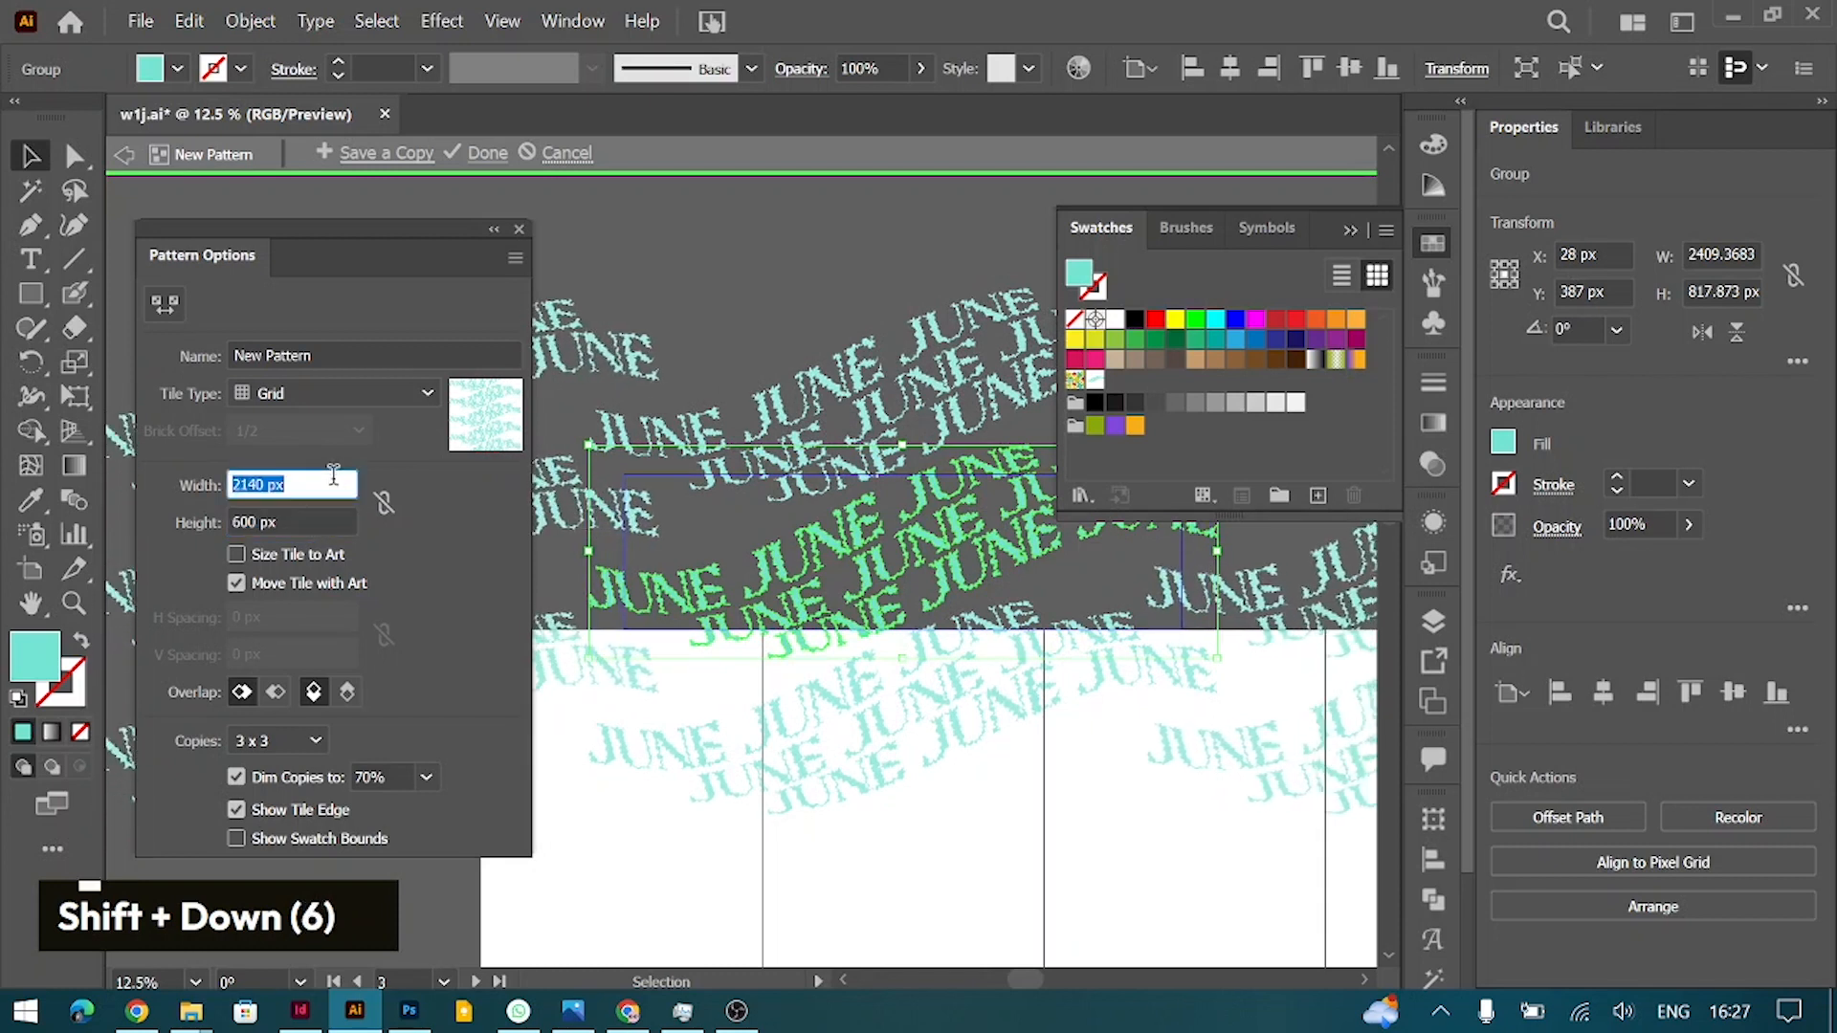
{"action": "key", "text": "shift+Down"}
{"action": "key", "text": "shift+Down"}
{"action": "key", "text": "shift+Down"}
{"action": "key", "text": "shift+Down"}
{"action": "key", "text": "shift+Down"}
{"action": "key", "text": "shift+Down"}
{"action": "key", "text": "shift+Down"}
{"action": "key", "text": "shift+Down"}
{"action": "key", "text": "shift+Down"}
{"action": "key", "text": "shift+Down"}
{"action": "key", "text": "shift+Down"}
{"action": "key", "text": "shift+Down"}
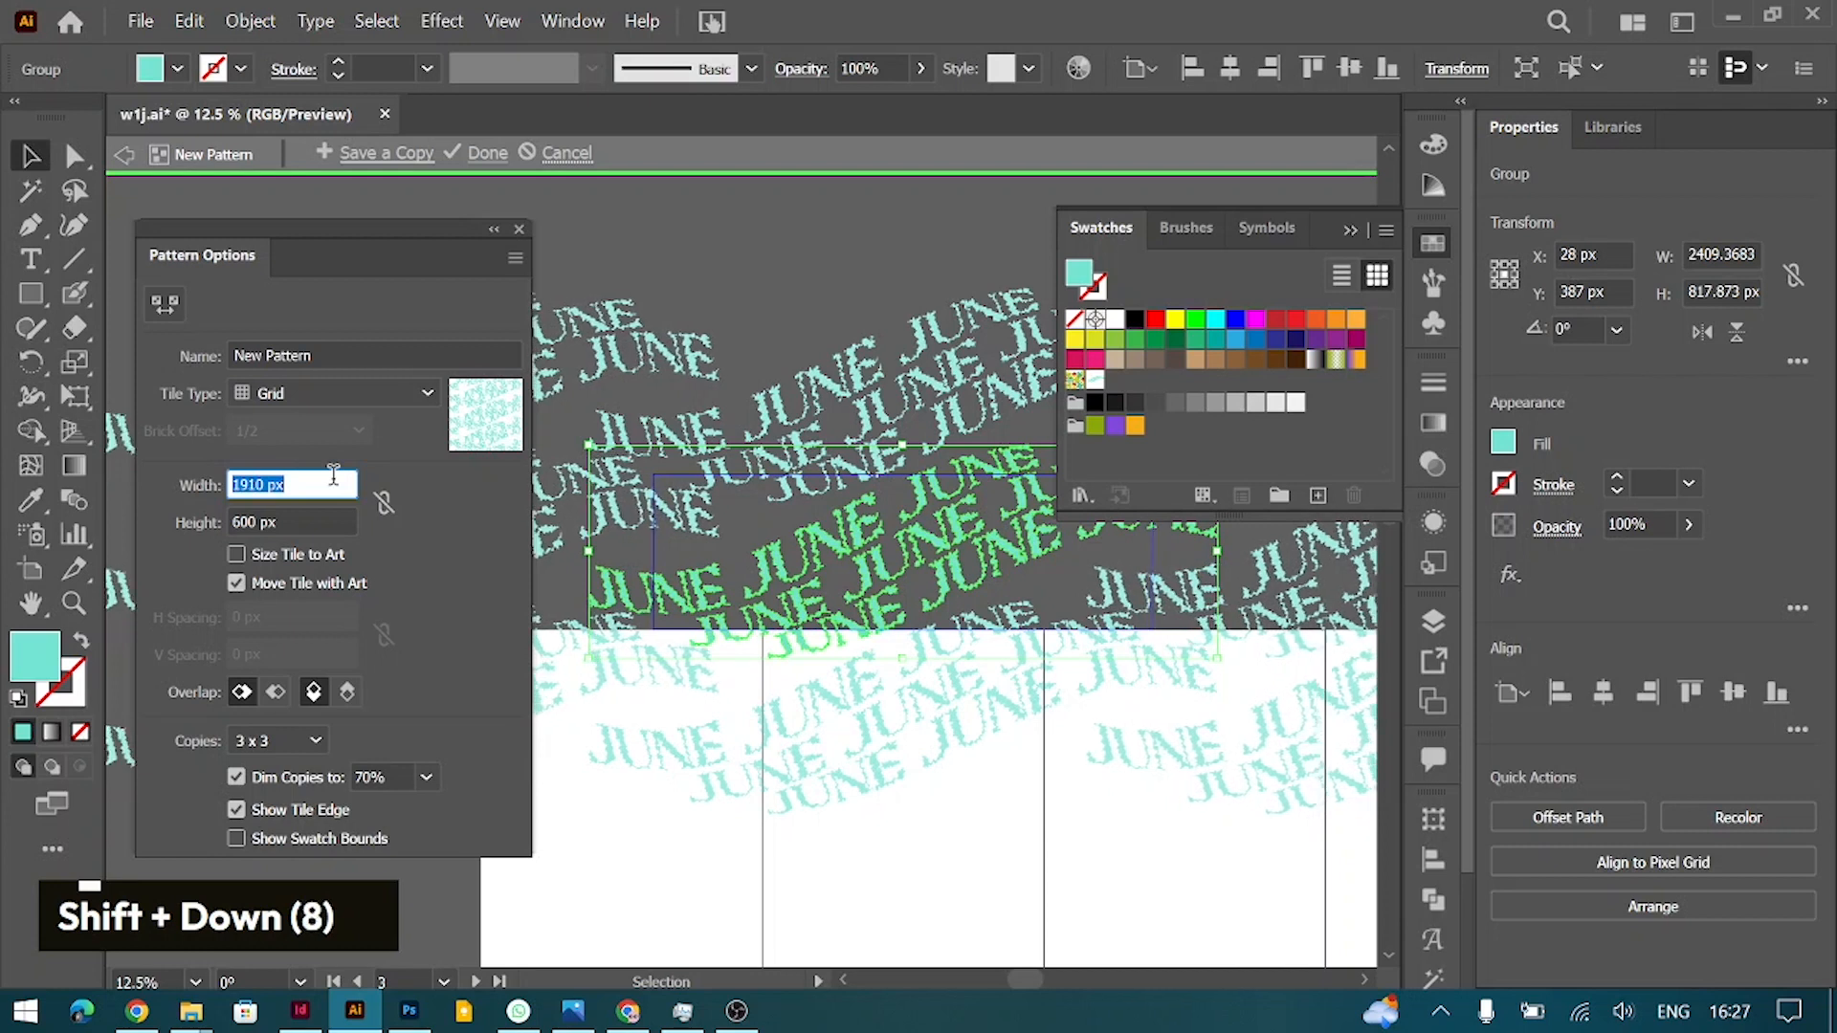
Step: Set the pattern tile's height to 650 px
{"action": "left_click", "coordinate": [306, 521]}
{"action": "key", "text": "shift+Down"}
{"action": "key", "text": "shift+Down"}
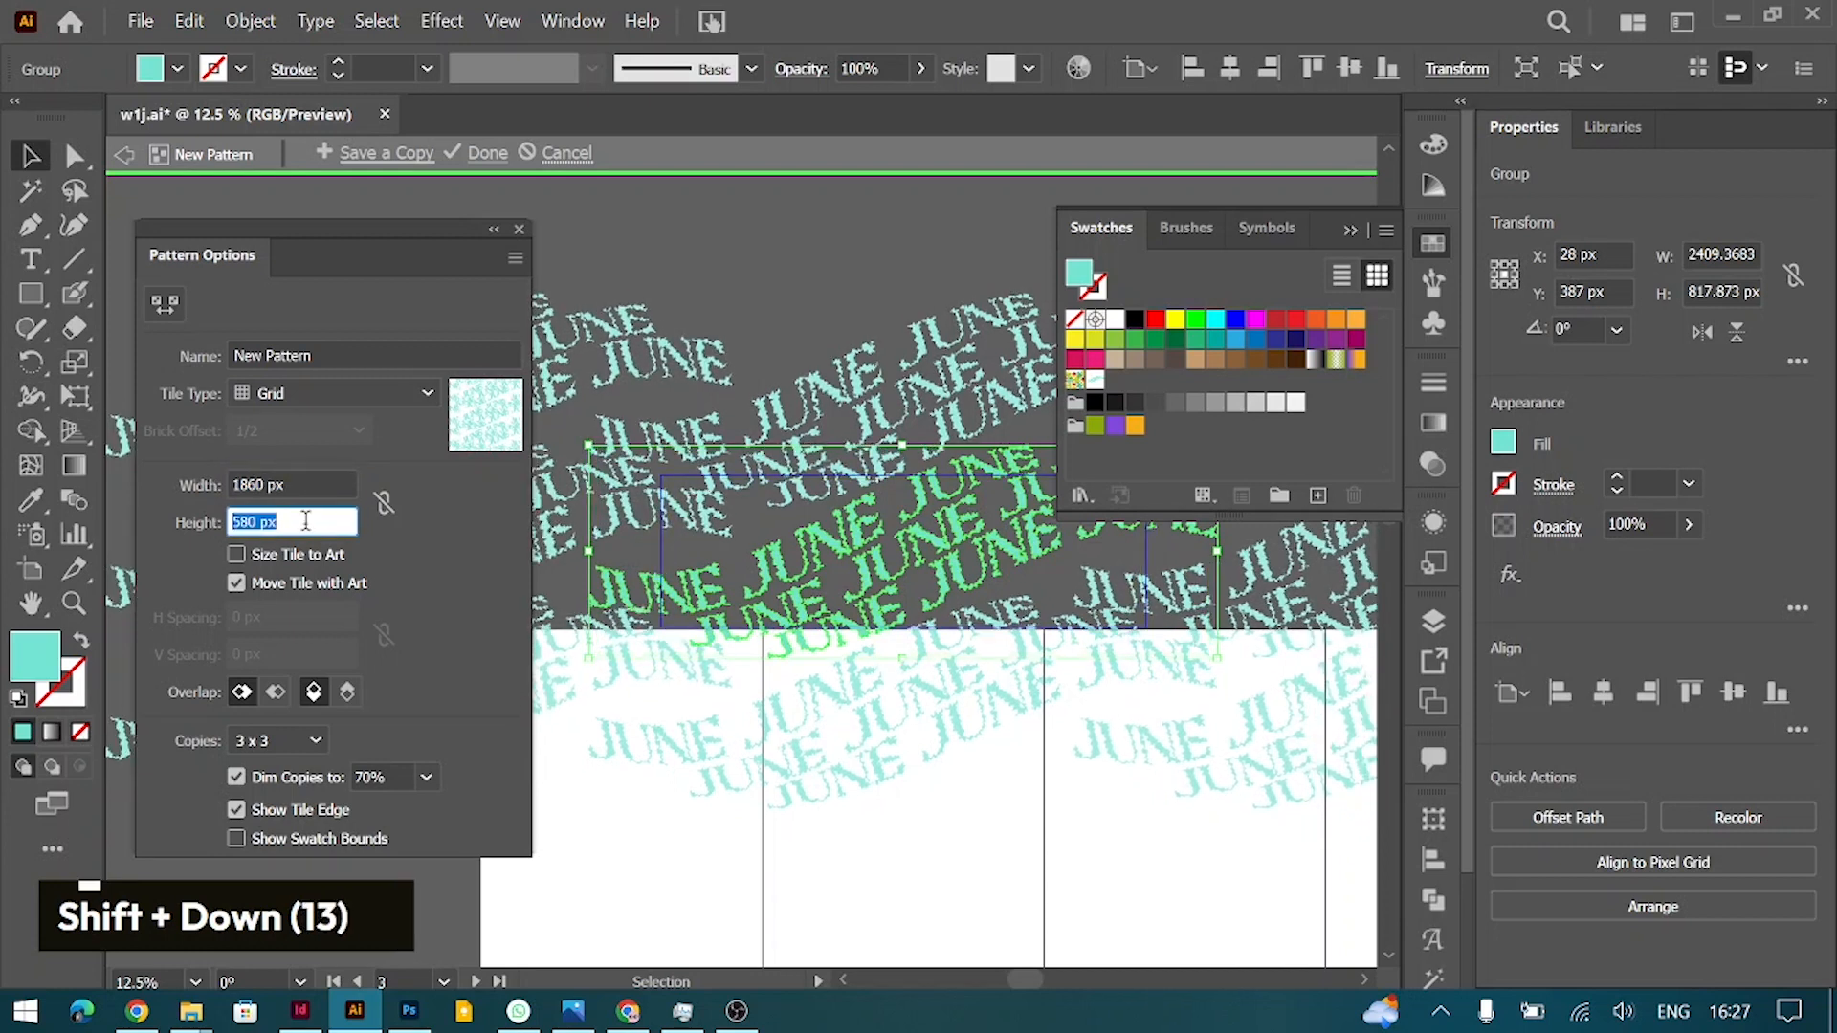
{"action": "key", "text": "shift+Up"}
{"action": "key", "text": "shift+Up"}
{"action": "key", "text": "shift+Up"}
{"action": "key", "text": "shift+Up"}
{"action": "key", "text": "shift+Up"}
{"action": "key", "text": "shift+Up"}
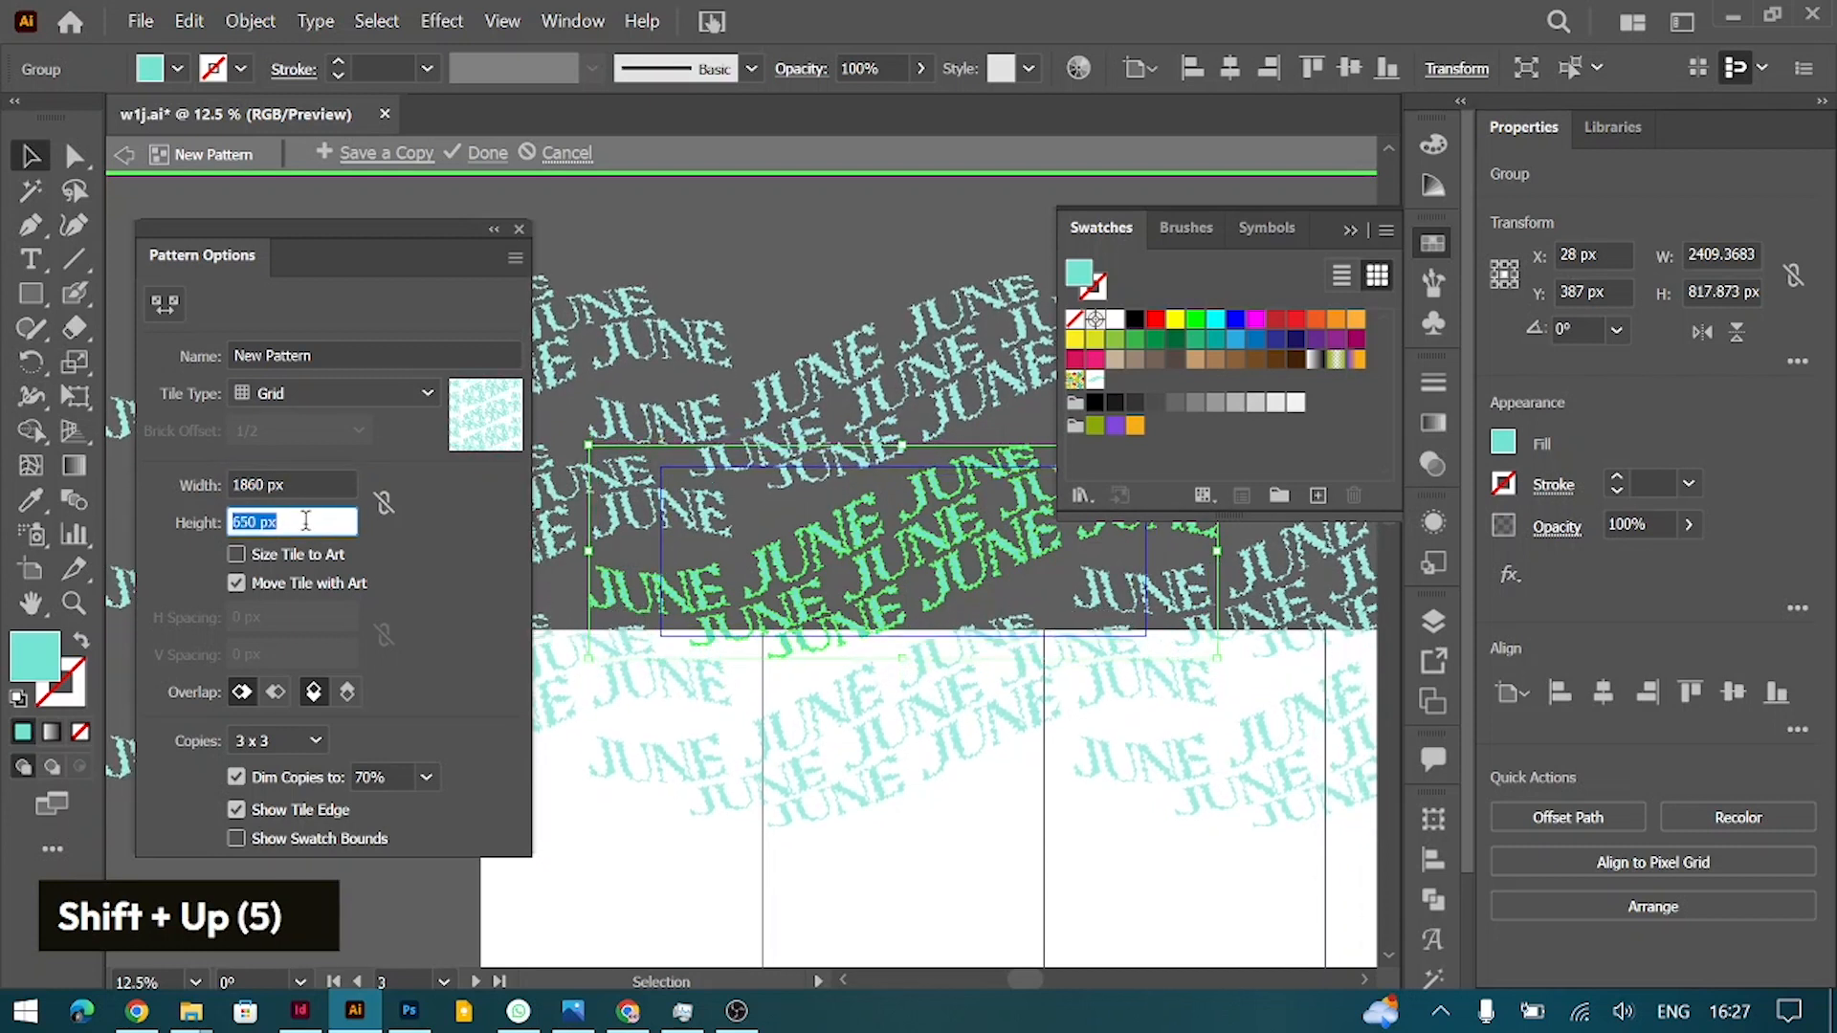
Step: Set the pattern tile's width to 1720 px
{"action": "left_click", "coordinate": [306, 483]}
{"action": "key", "text": "shift+Down"}
{"action": "key", "text": "shift+Down"}
{"action": "key", "text": "shift+Down"}
{"action": "key", "text": "shift+Down"}
{"action": "key", "text": "shift+Down"}
{"action": "key", "text": "shift+Down"}
{"action": "key", "text": "shift+Down"}
{"action": "key", "text": "shift+Down"}
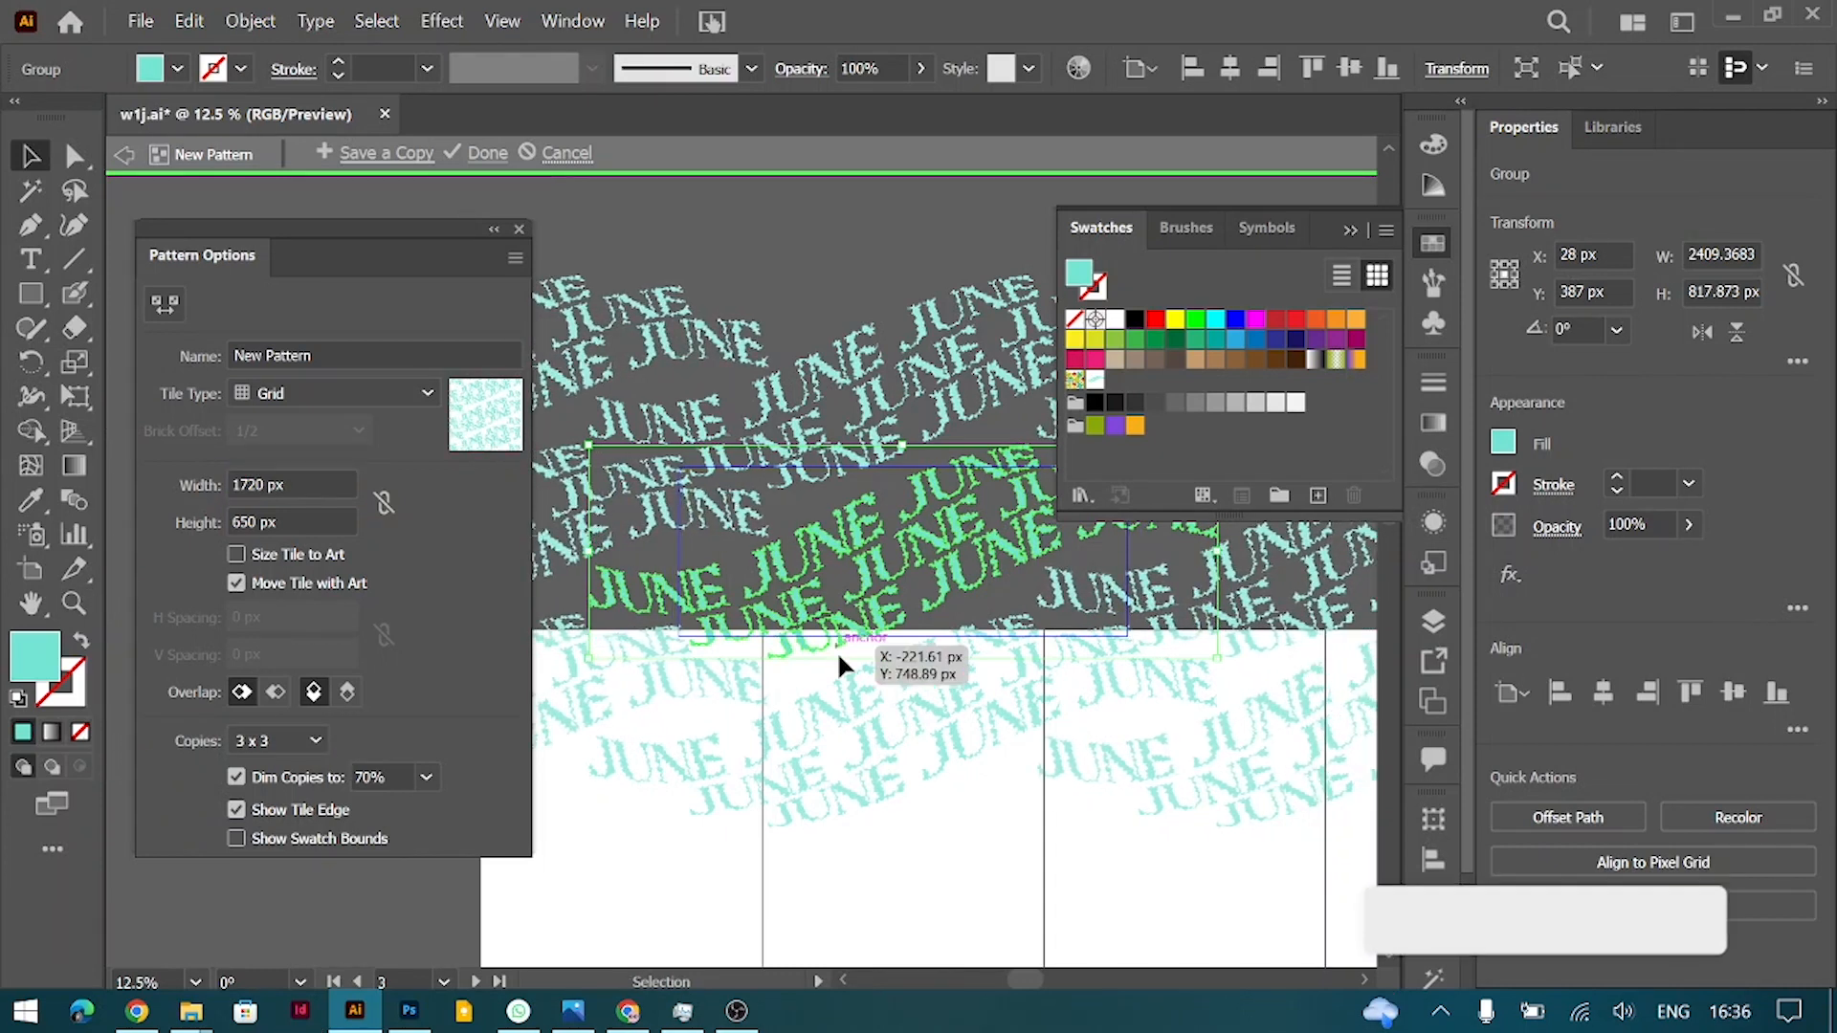
Step: Set the pattern tile's width to 1730 px
{"action": "left_click", "coordinate": [292, 483]}
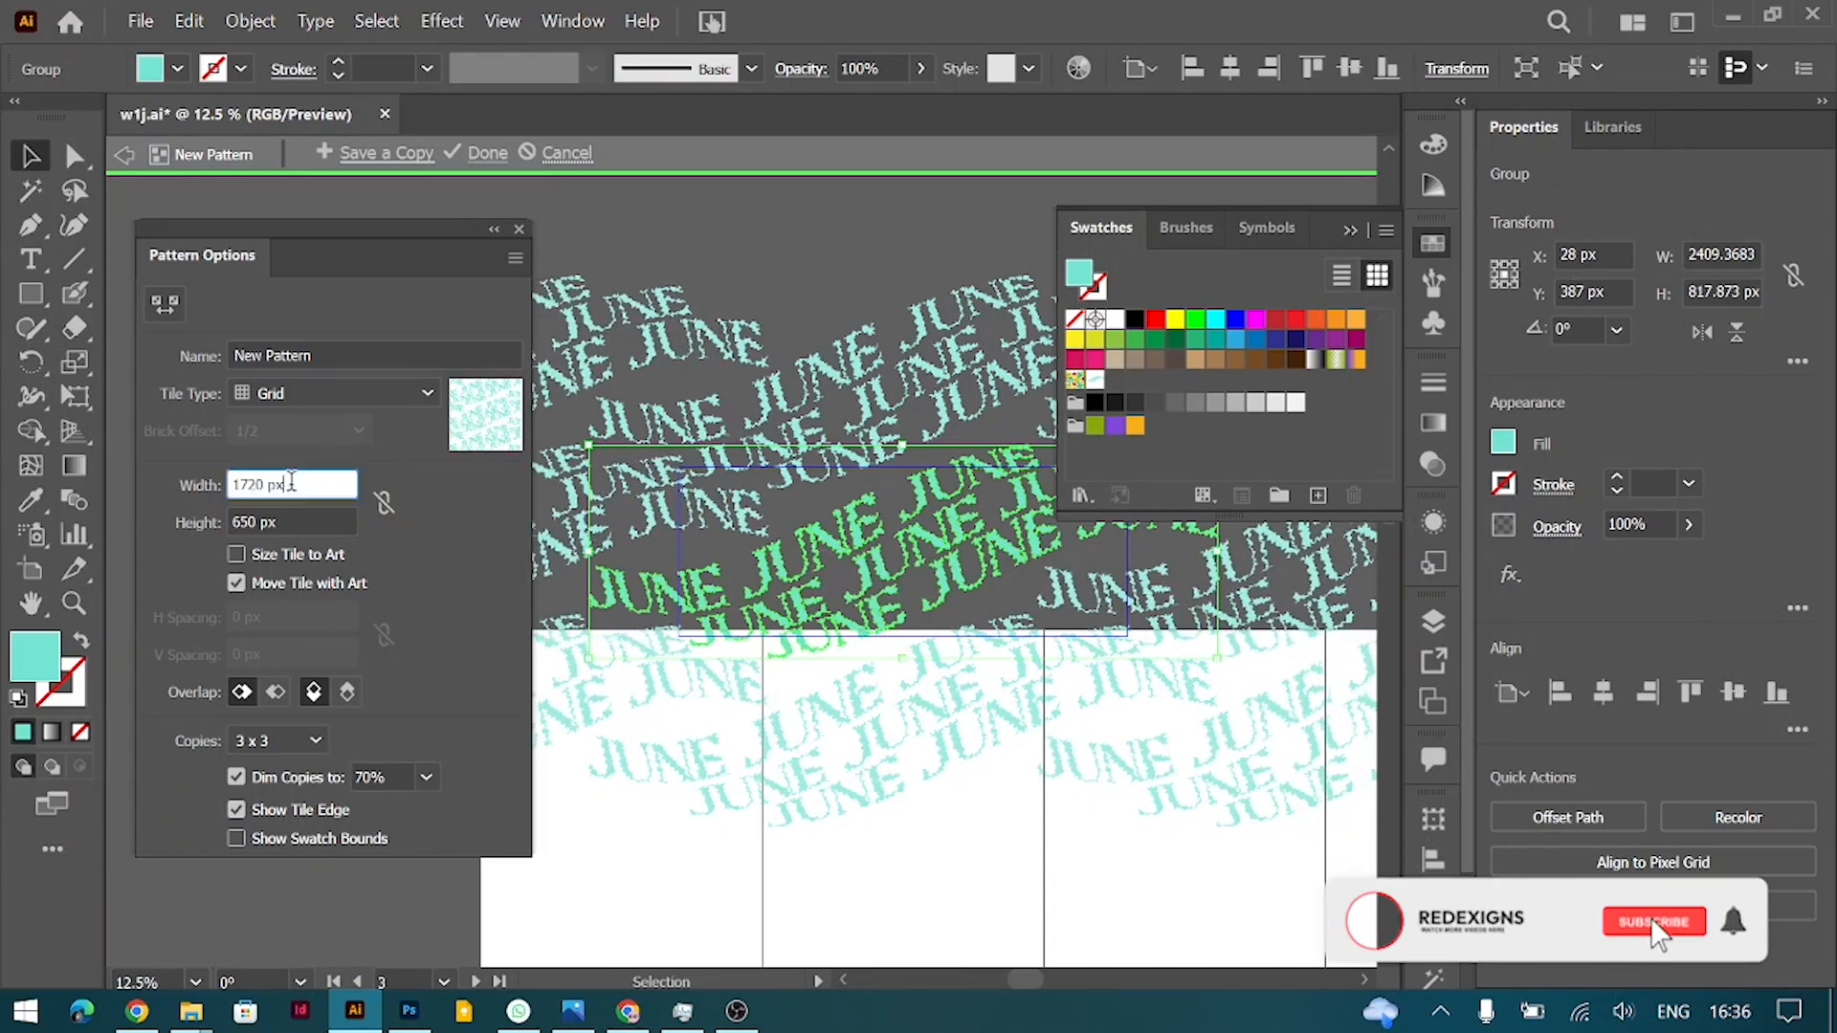
{"action": "key", "text": "shift+Down"}
{"action": "key", "text": "shift+Down"}
{"action": "key", "text": "shift+Up"}
{"action": "key", "text": "shift+Down"}
{"action": "key", "text": "shift+Up"}
{"action": "key", "text": "shift+Up"}
{"action": "key", "text": "shift+Up"}
{"action": "key", "text": "shift+Up"}
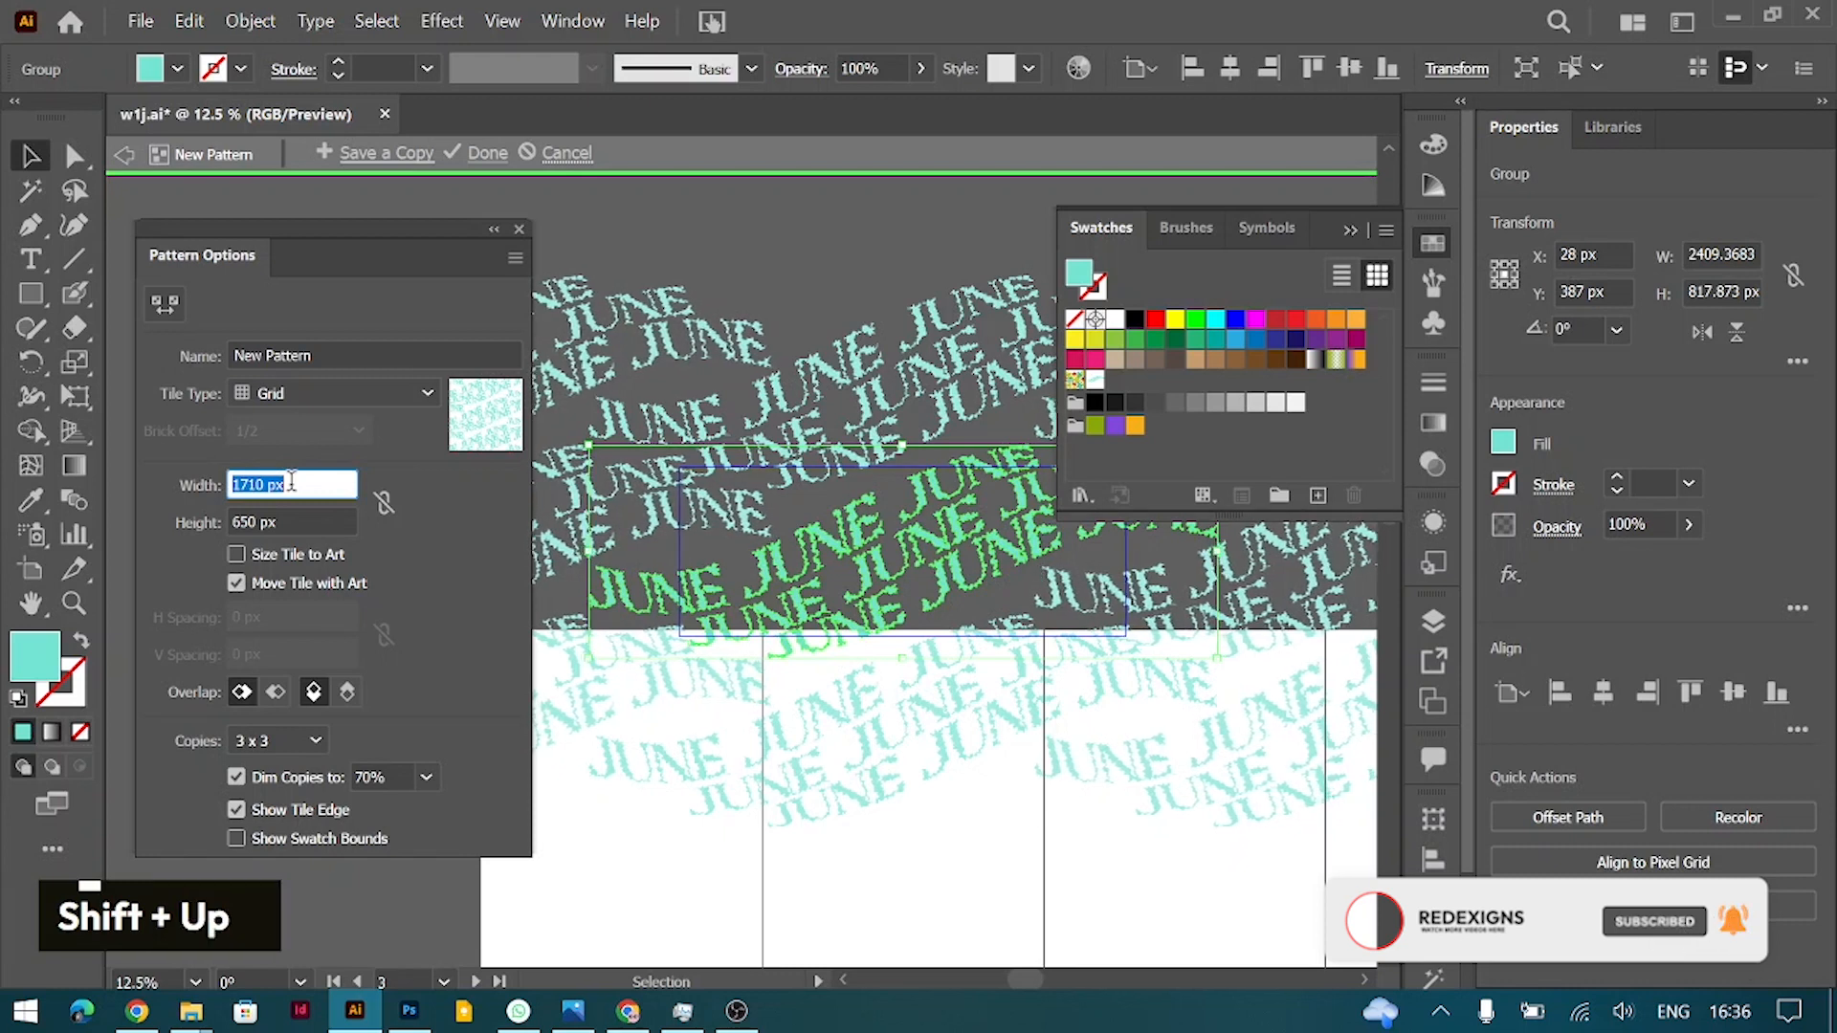
Step: Set the pattern tile's height to 620 px and finish editing the pattern
{"action": "left_click", "coordinate": [292, 523]}
{"action": "key", "text": "shift+Down"}
{"action": "key", "text": "shift+Down"}
{"action": "key", "text": "shift+Down"}
{"action": "key", "text": "shift+Down"}
{"action": "key", "text": "shift+Down"}
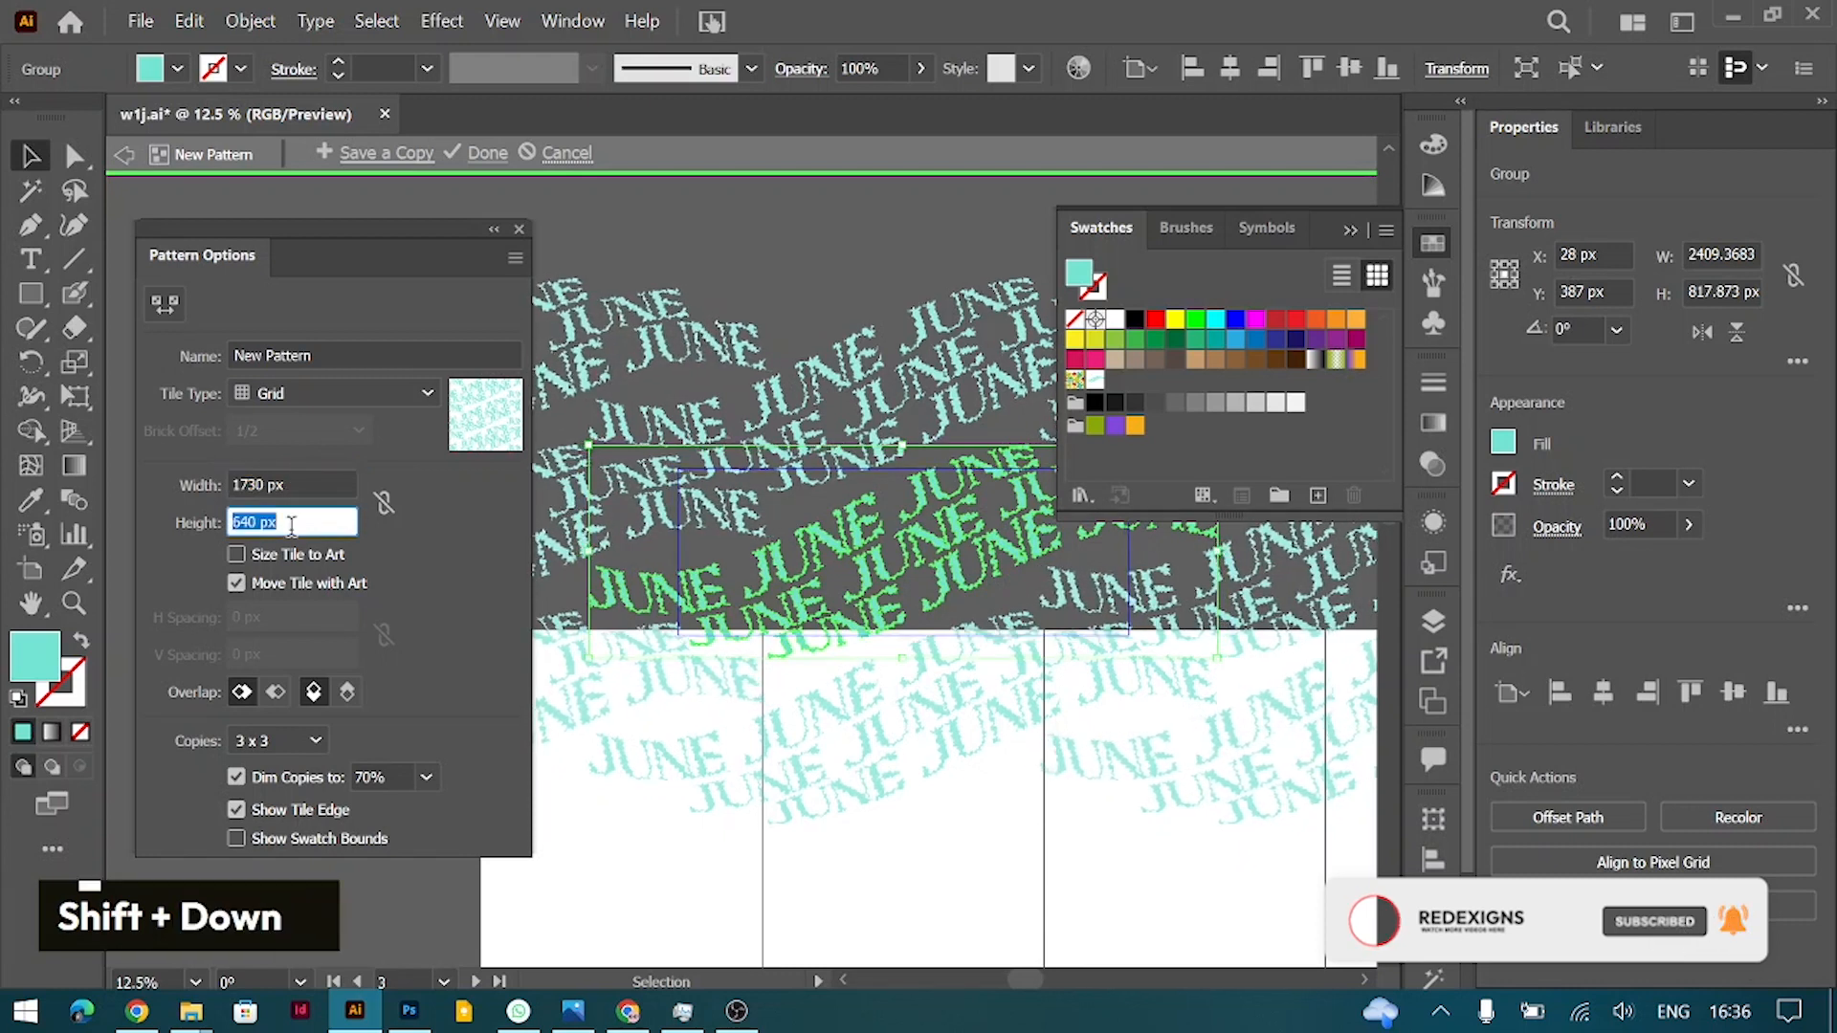
{"action": "key", "text": "shift+Up"}
{"action": "key", "text": "shift+Up"}
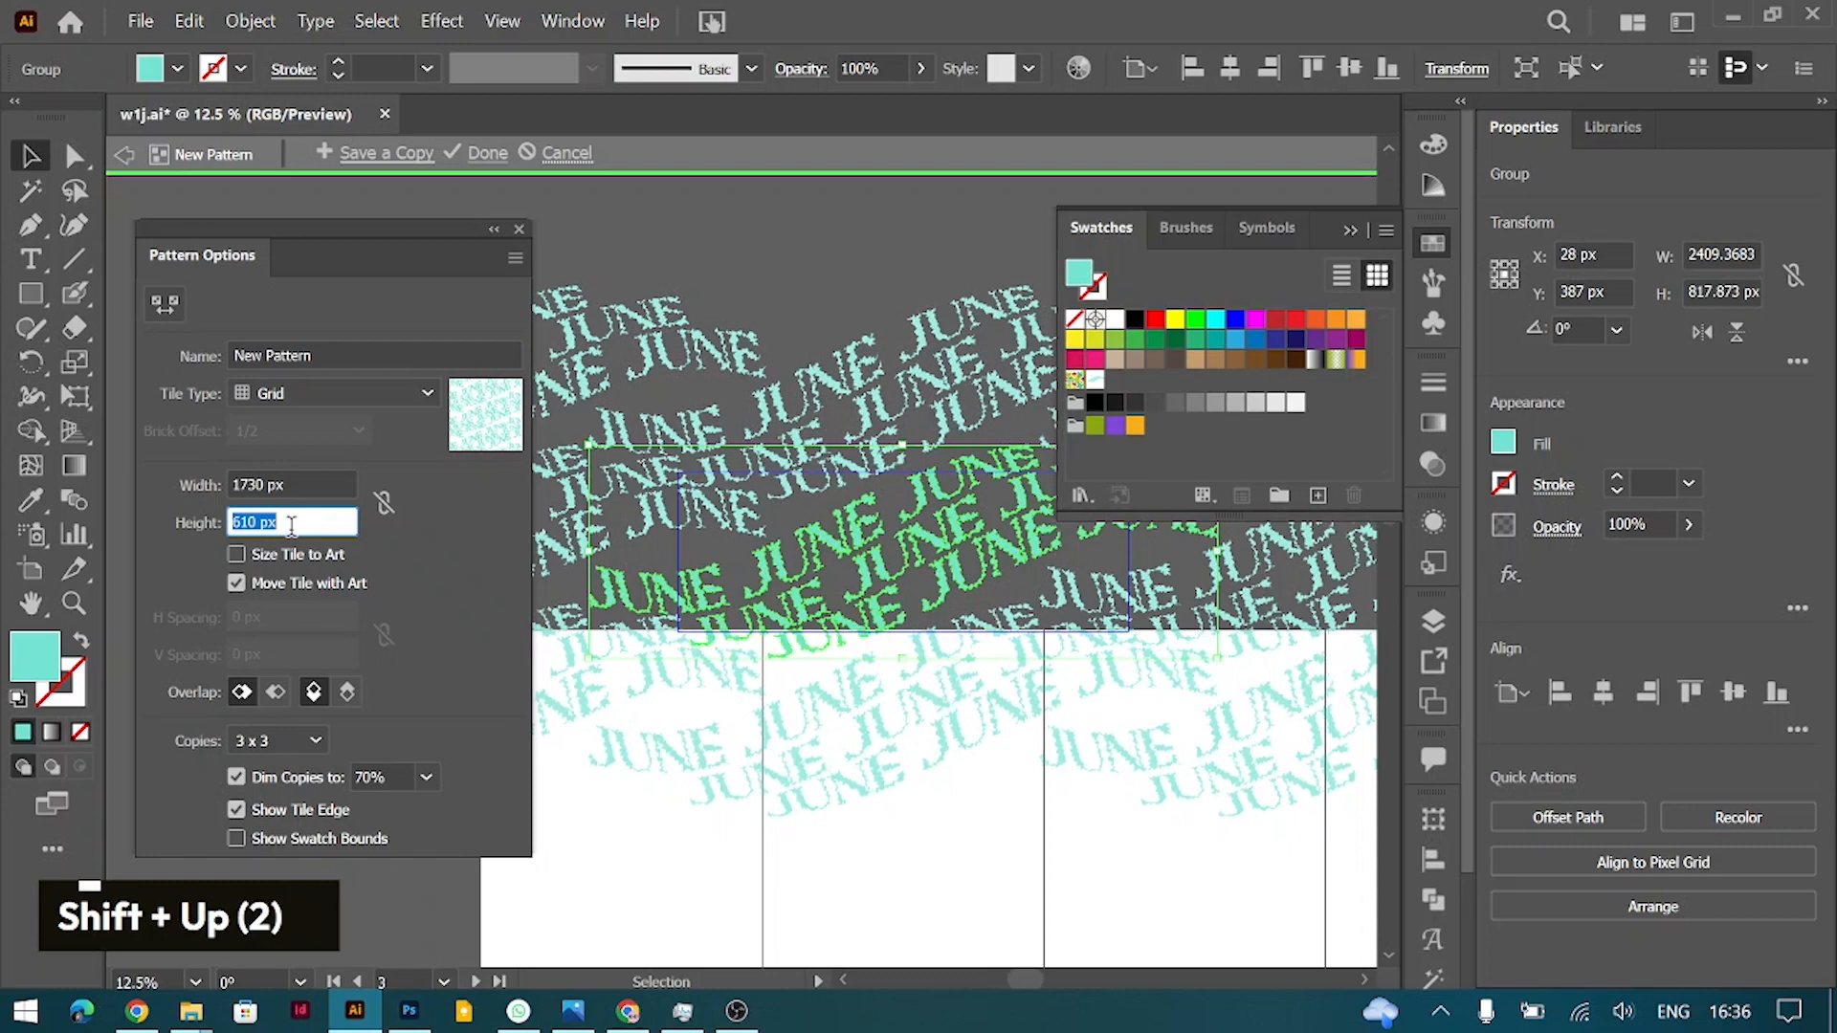
{"action": "left_click", "coordinate": [505, 156]}
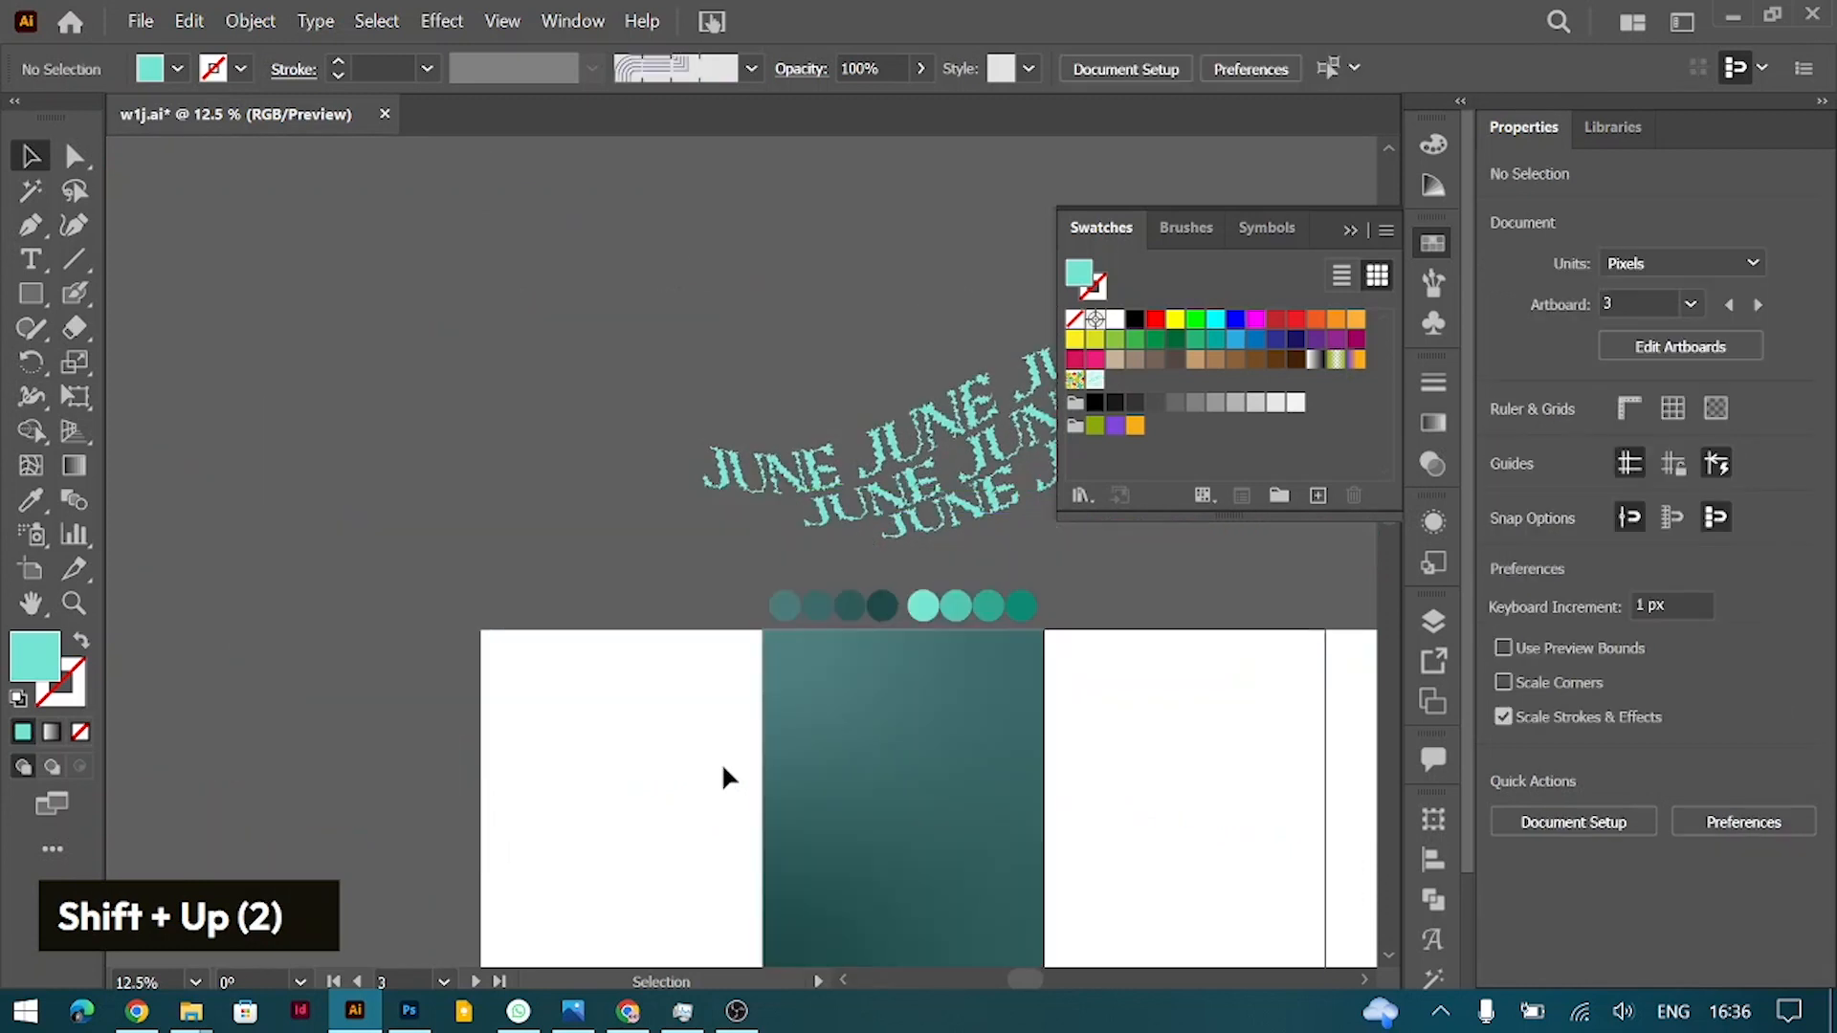
Step: Duplicate the teal gradient rectangle in place and fill the copy with the JUNE pattern swatch
{"action": "scroll", "coordinate": [980, 634], "scroll_direction": "down", "scroll_amount": 3}
{"action": "left_click", "coordinate": [911, 586]}
{"action": "key", "text": "ctrl+c"}
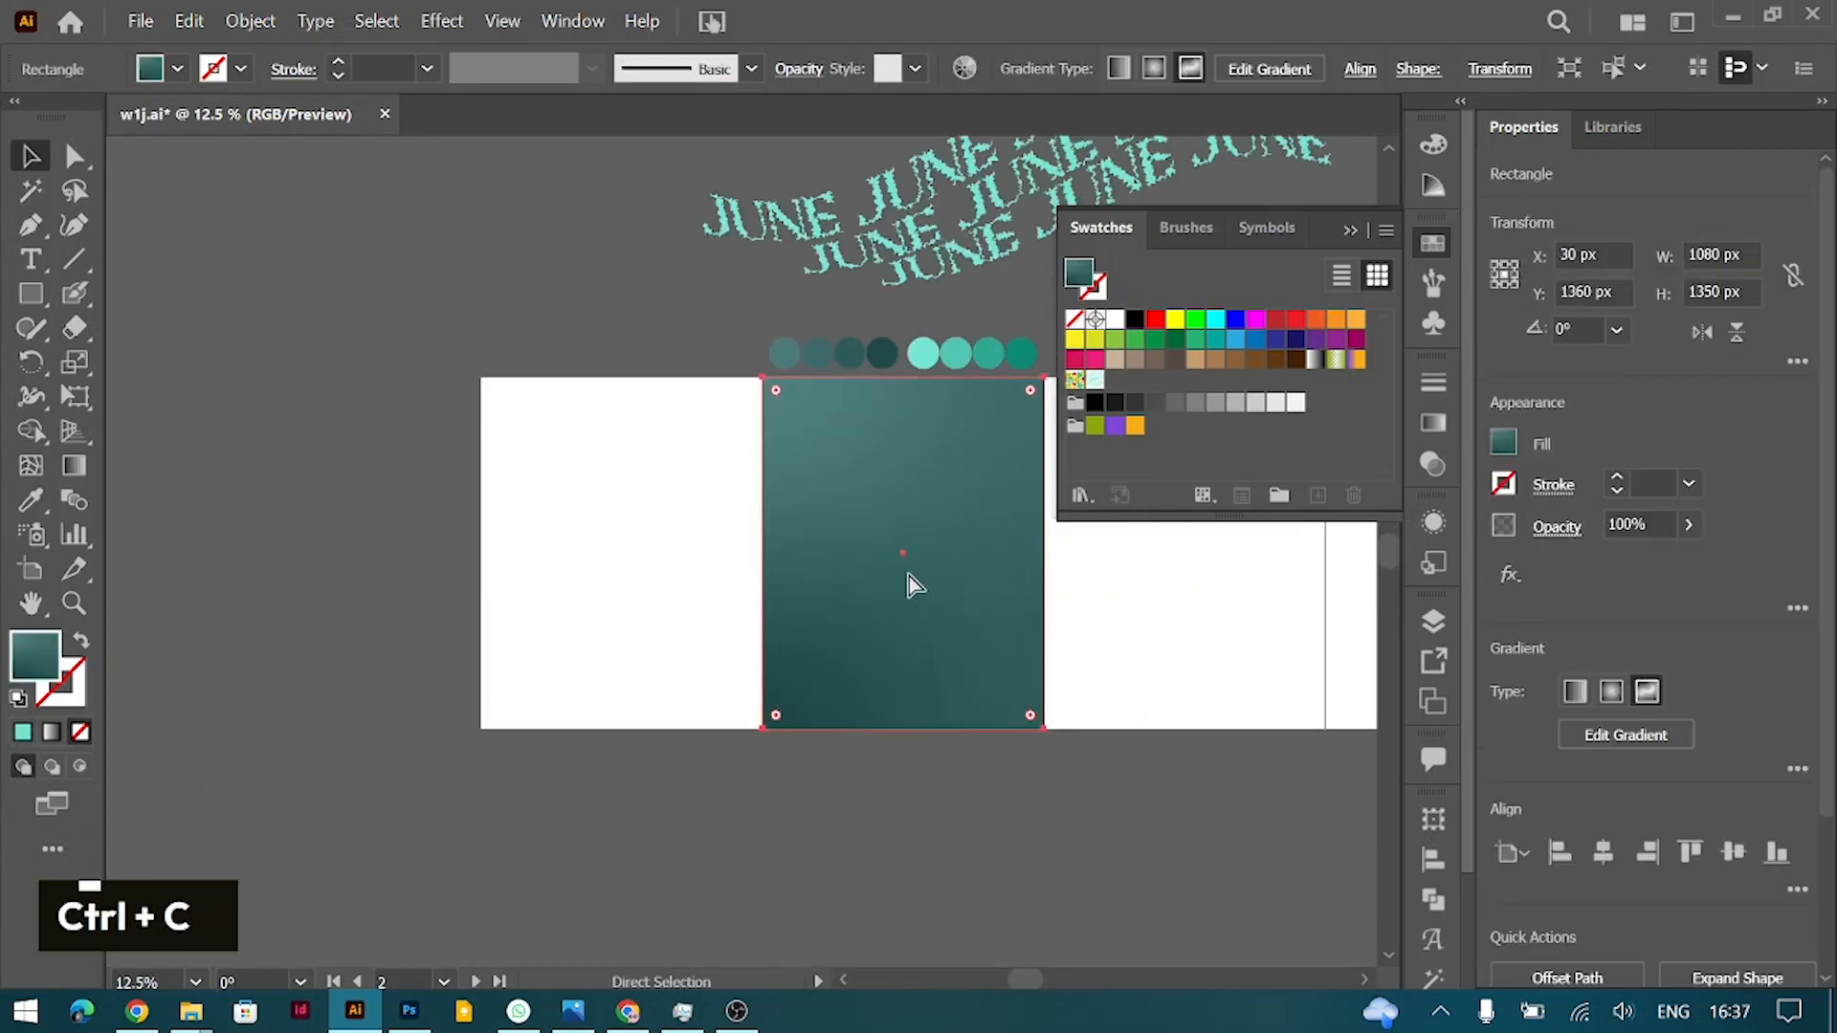
{"action": "key", "text": "ctrl+f"}
{"action": "key", "text": "ctrl+equal"}
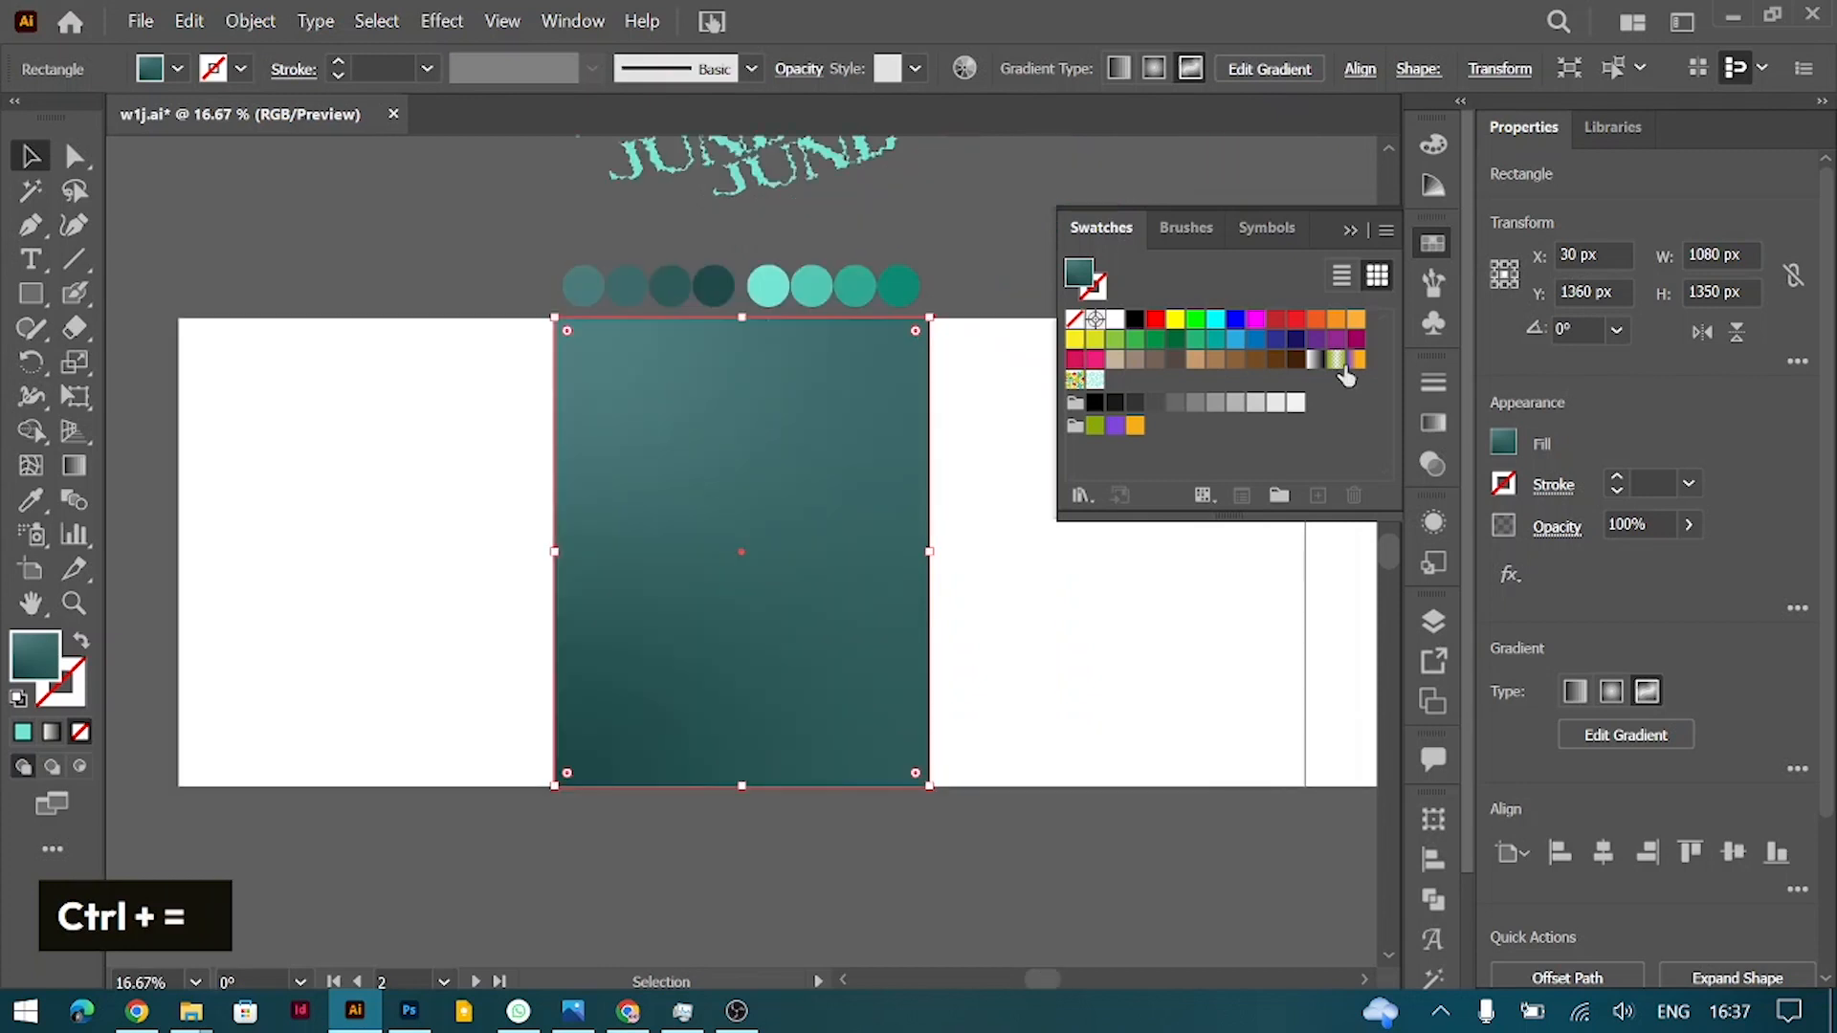
{"action": "left_click", "coordinate": [1502, 445]}
{"action": "left_click", "coordinate": [1211, 607]}
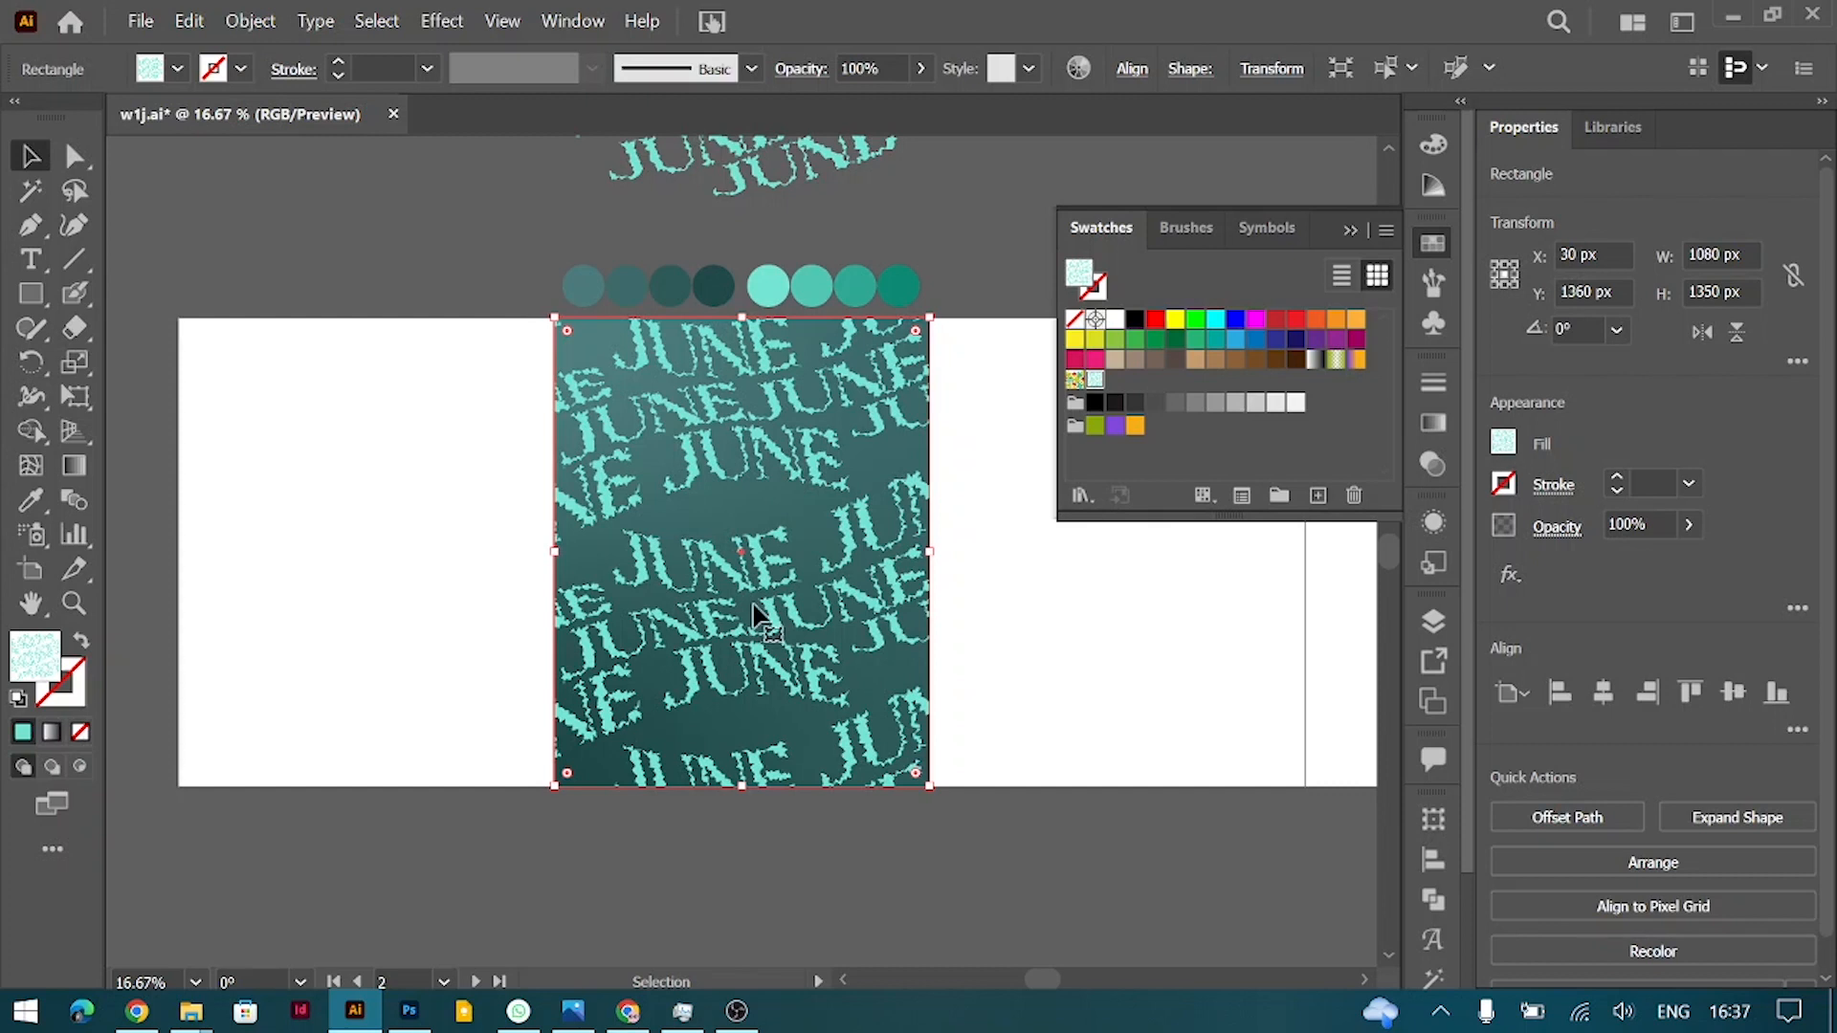
Step: Open the JUNE pattern of the selected rectangle for editing
{"action": "left_click", "coordinate": [251, 20]}
{"action": "mouse_move", "coordinate": [490, 711]}
{"action": "left_click", "coordinate": [740, 737]}
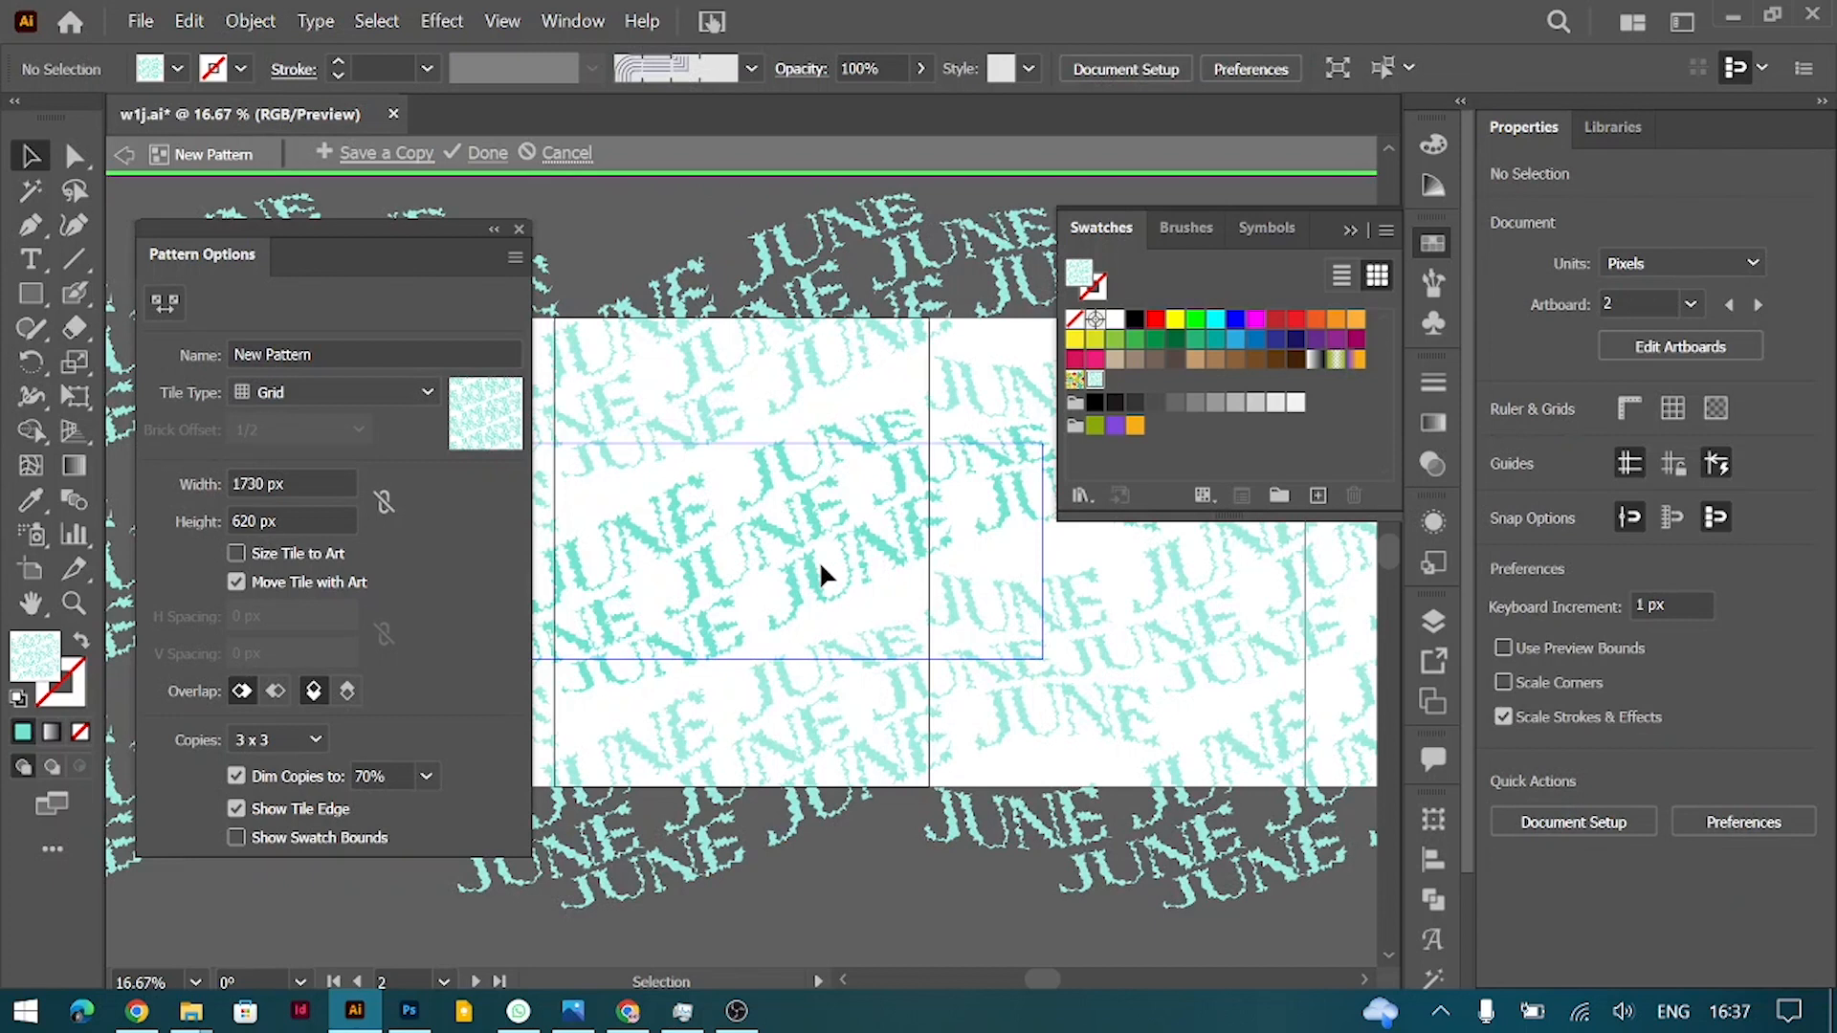
{"action": "key", "text": "ctrl+equal"}
{"action": "scroll", "coordinate": [820, 574], "scroll_direction": "right", "scroll_amount": 2}
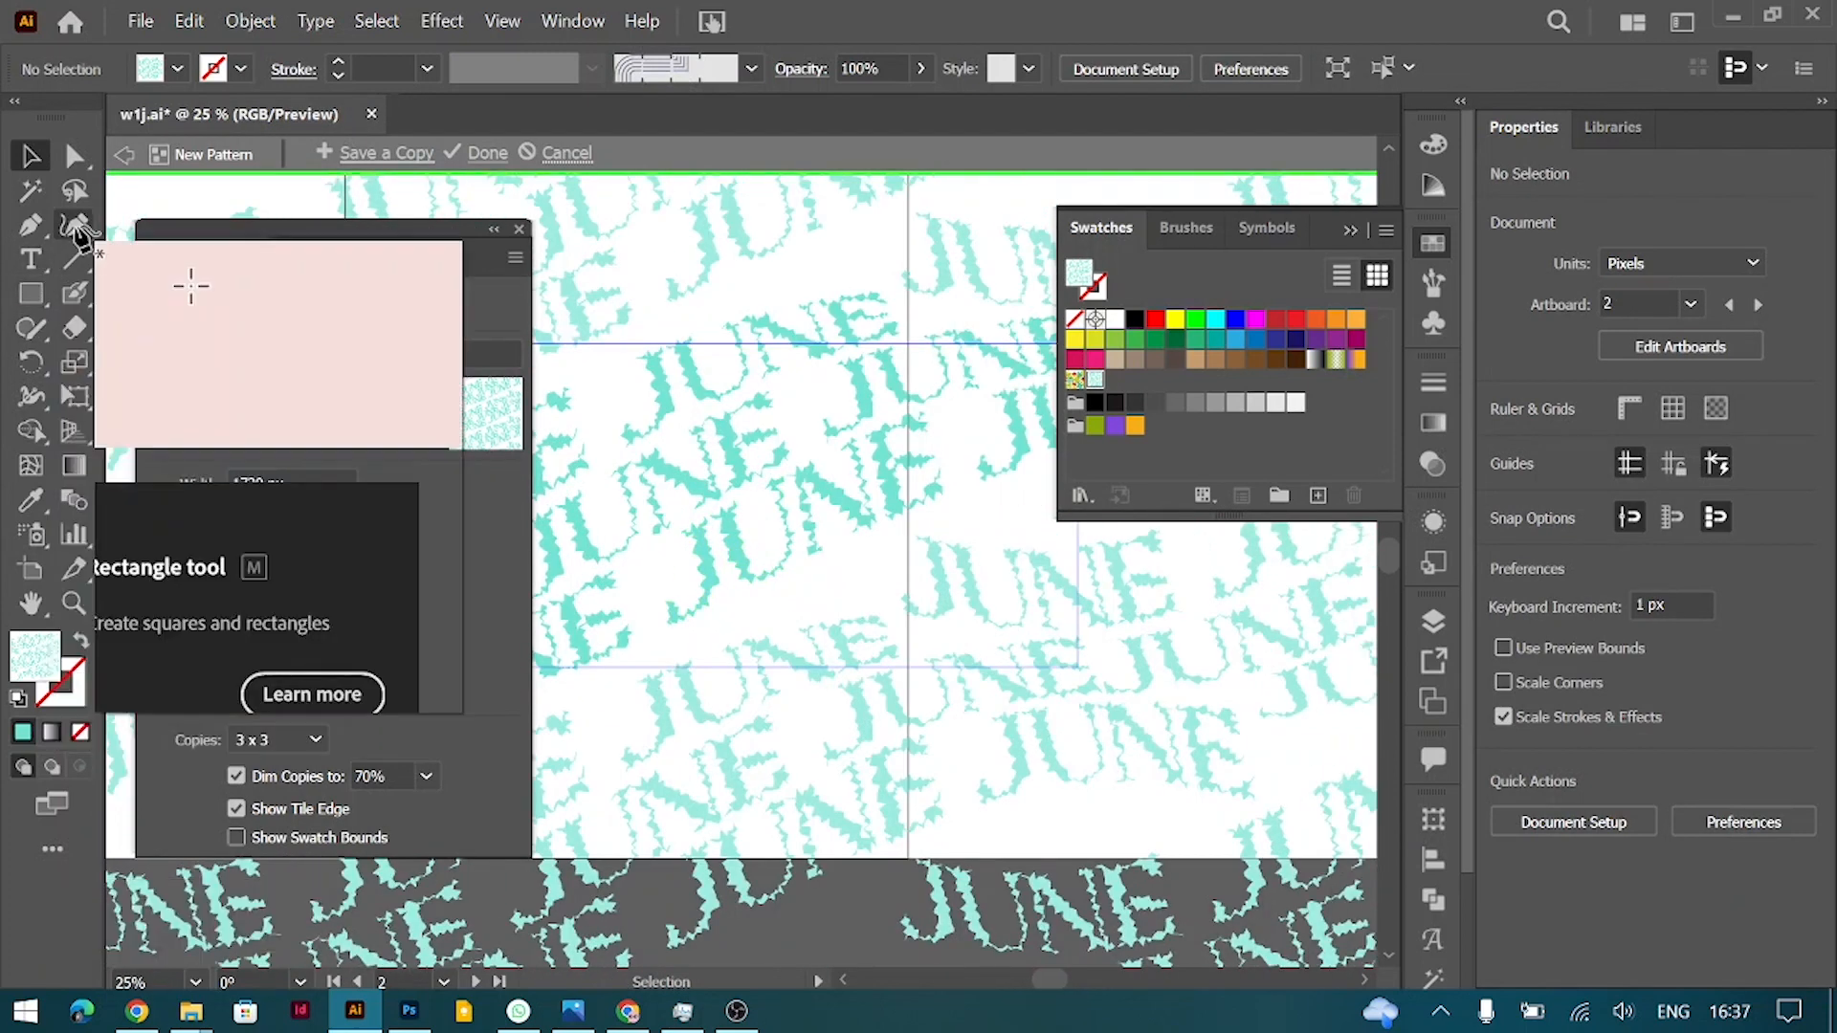
Step: Draw a closed leaf-like curve about 347 × 114 px with the Curvature tool in the gap below the JUNE text
{"action": "left_click", "coordinate": [74, 224]}
{"action": "left_click", "coordinate": [831, 572]}
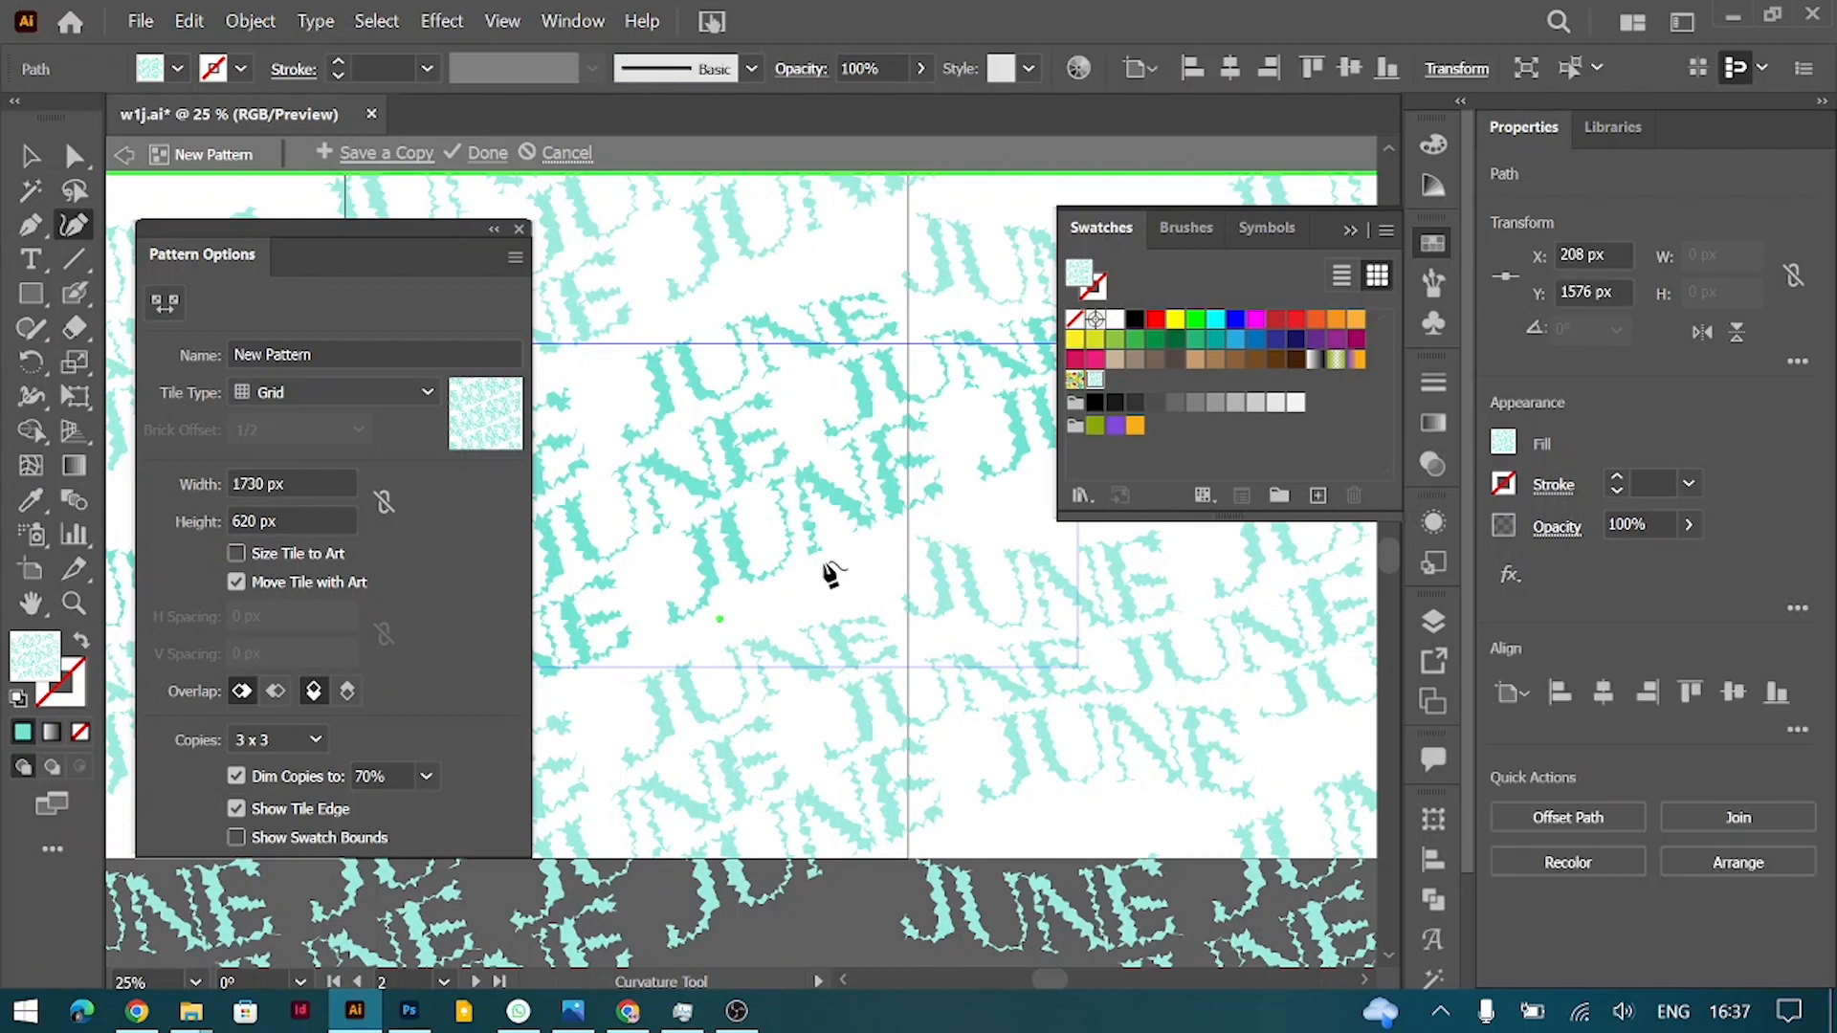
{"action": "left_click", "coordinate": [900, 568]}
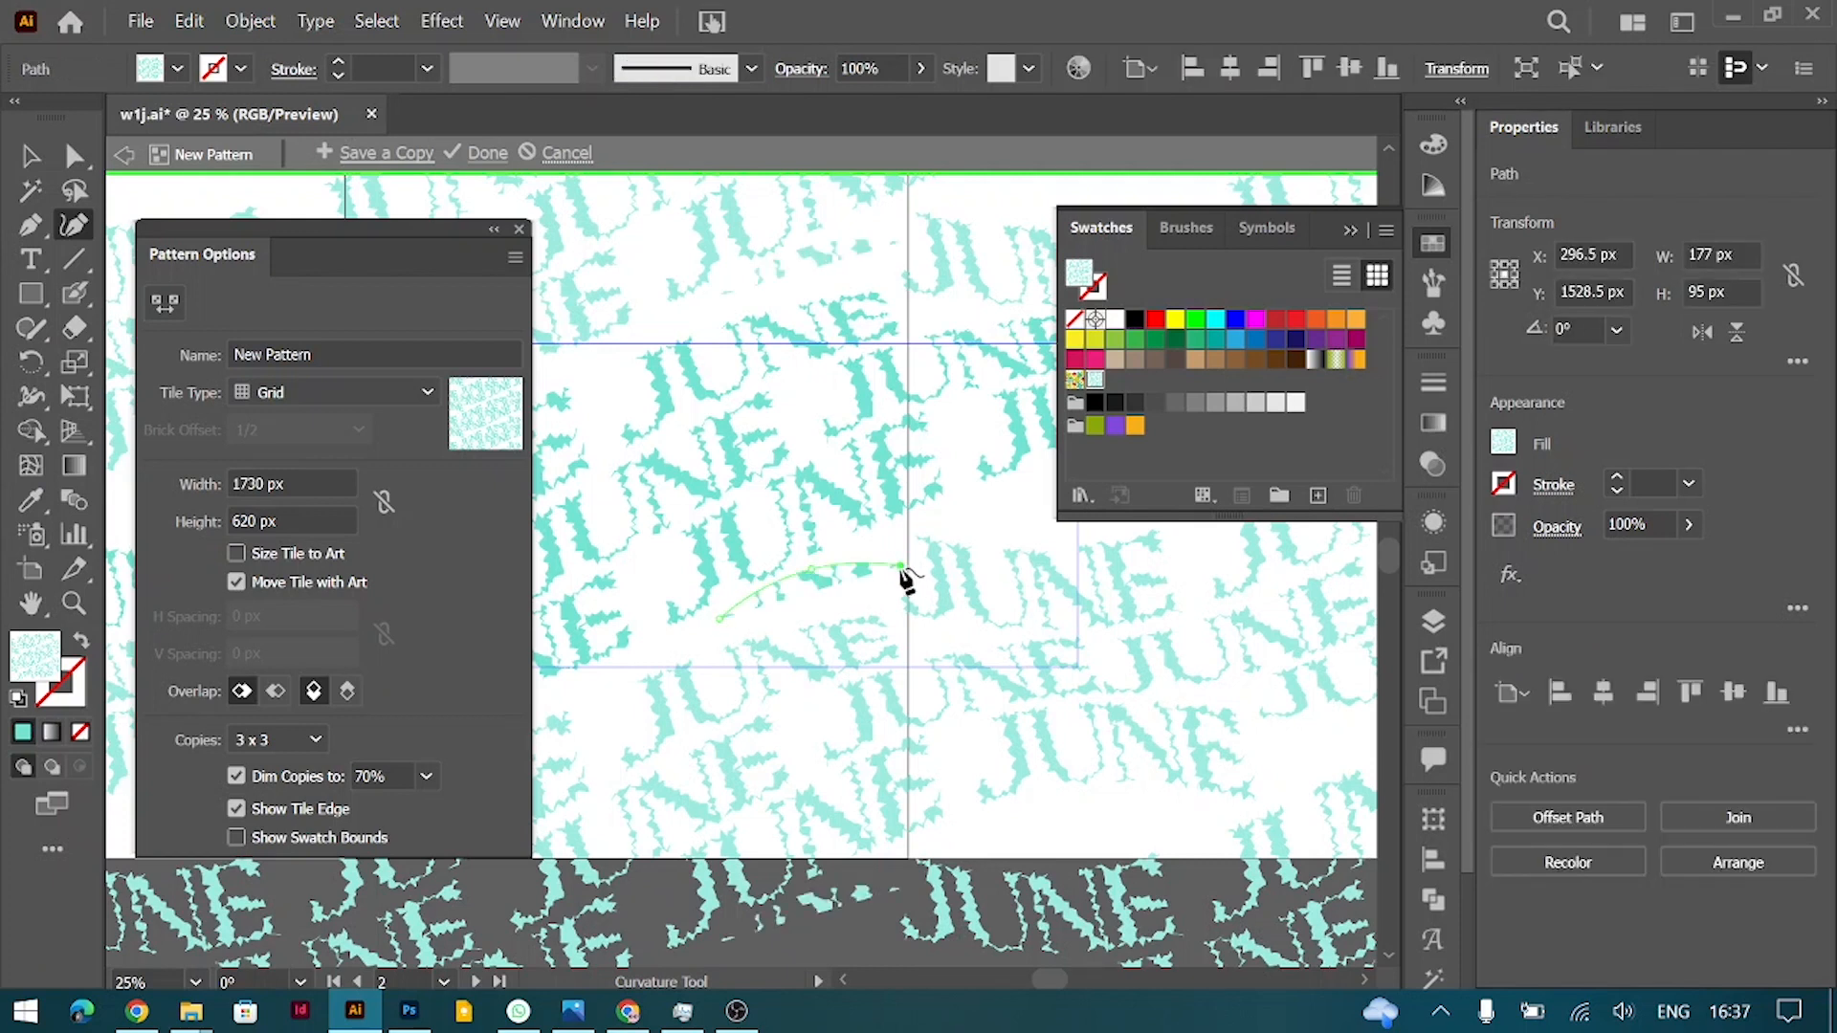
{"action": "left_click", "coordinate": [820, 595]}
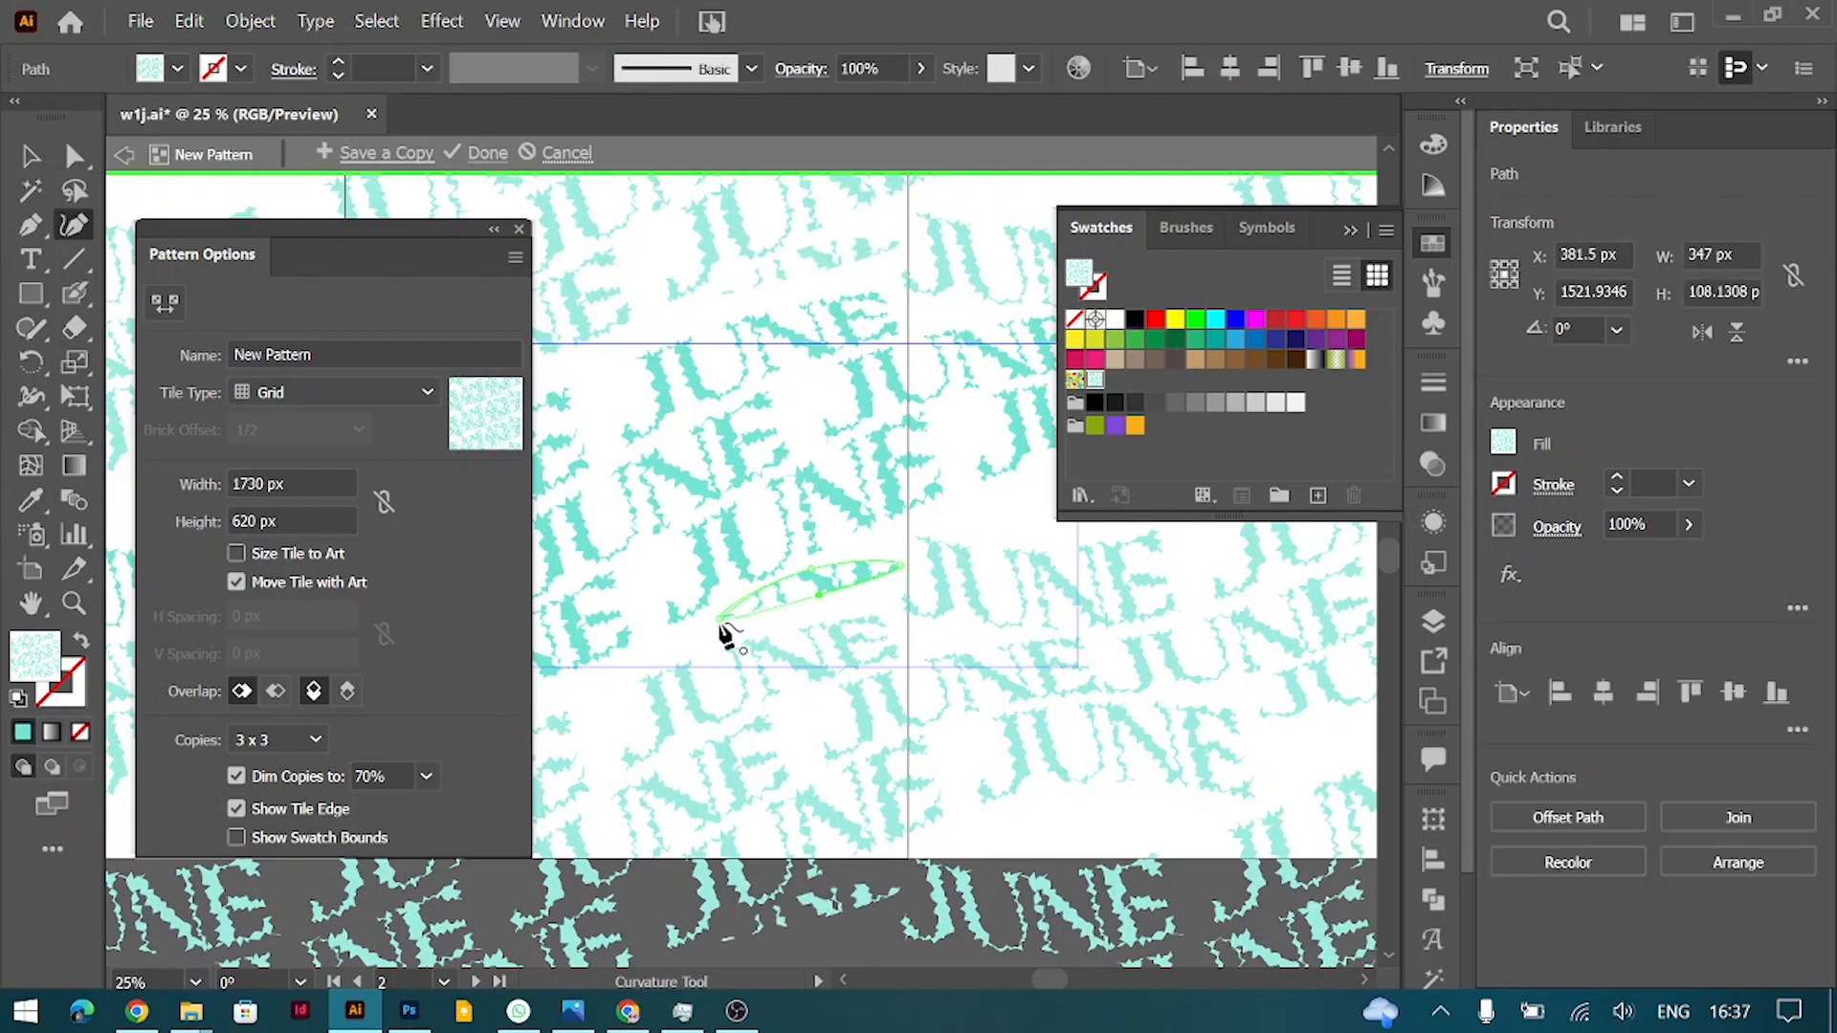
Step: Fill the leaf-like shape with the green-teal colour 00C09D
{"action": "left_click", "coordinate": [1503, 441]}
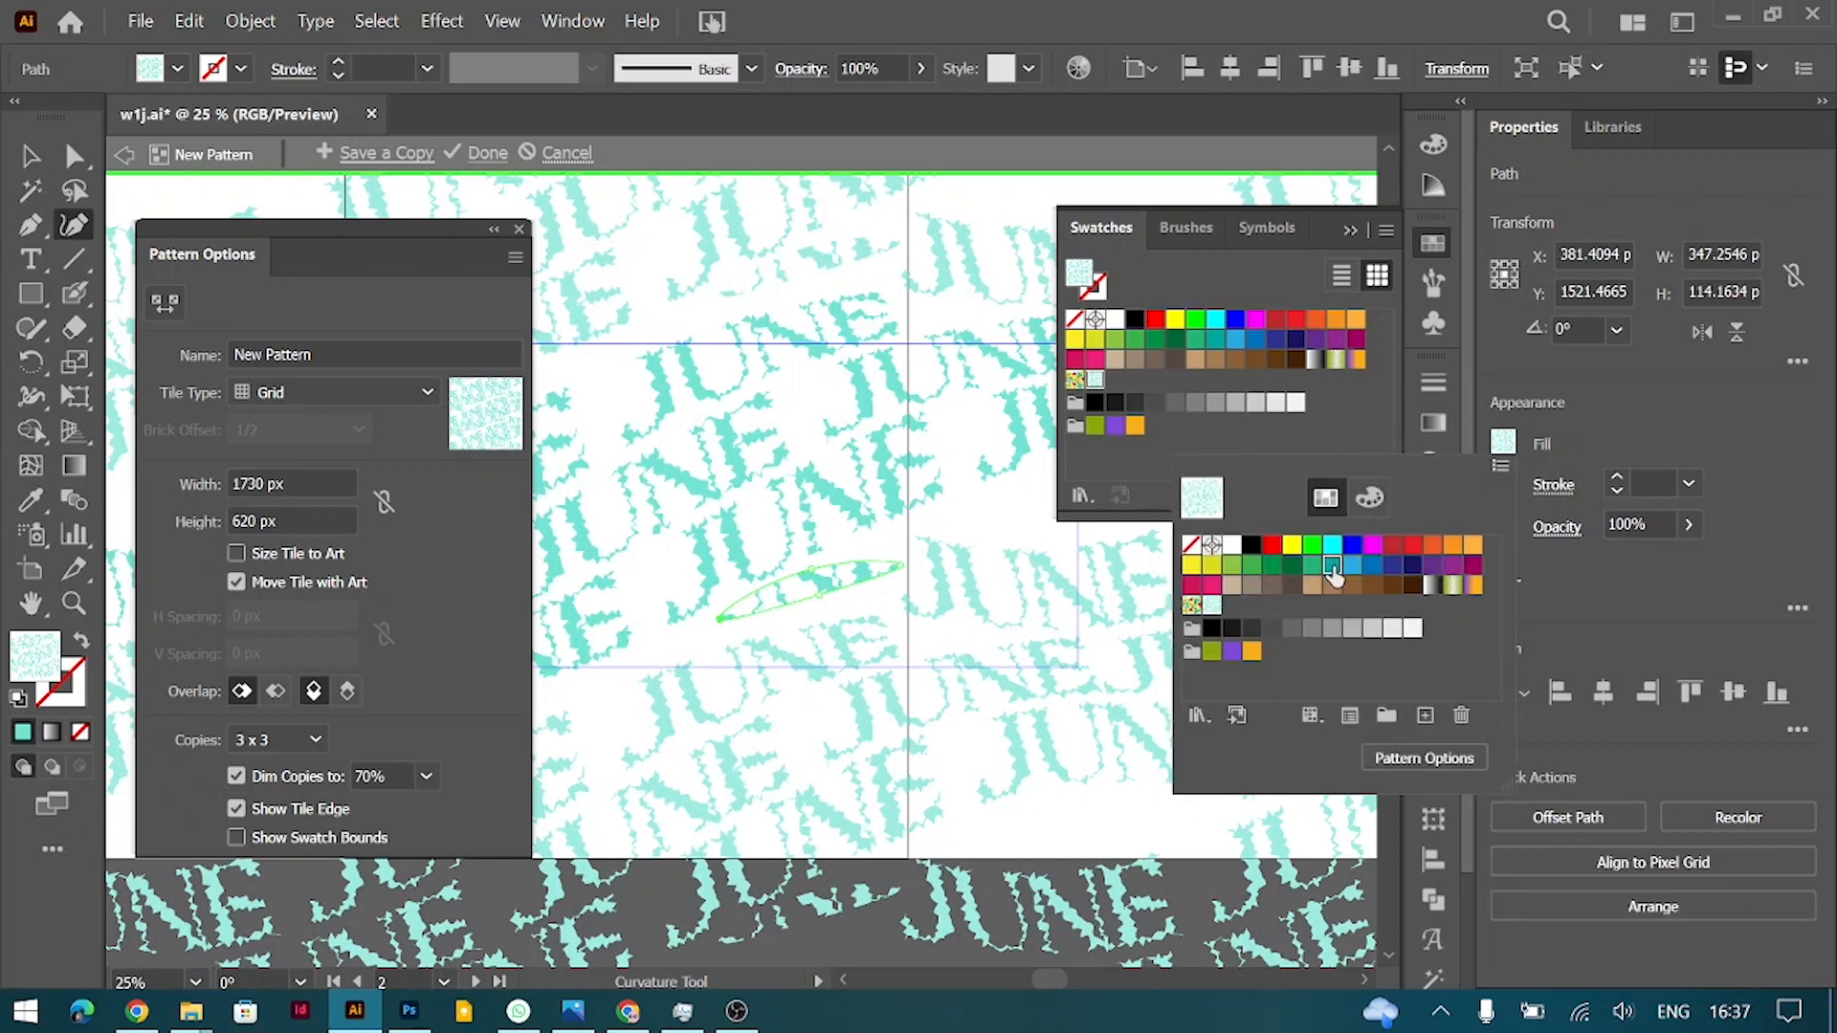
{"action": "left_click", "coordinate": [1332, 567]}
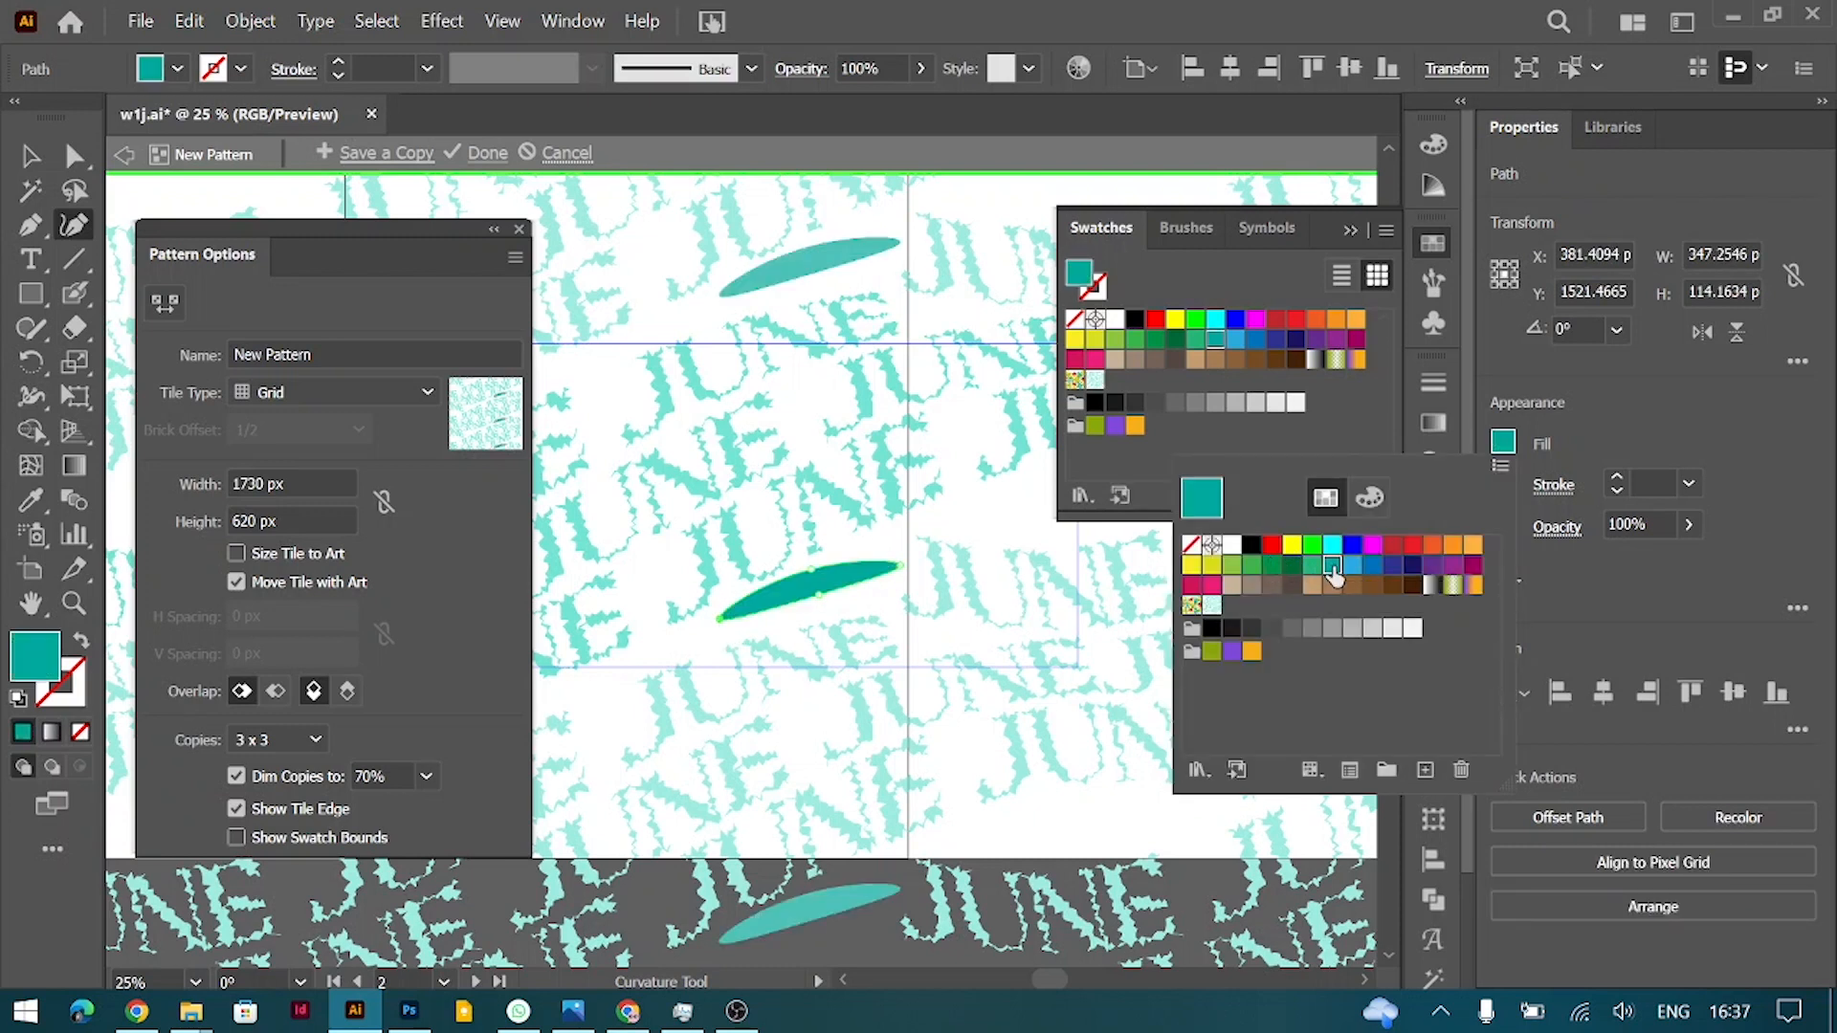
{"action": "left_click", "coordinate": [1368, 500]}
{"action": "left_click_drag", "start_coordinate": [1372, 601], "coordinate": [1385, 601]}
{"action": "type", "text": "a00C09D"}
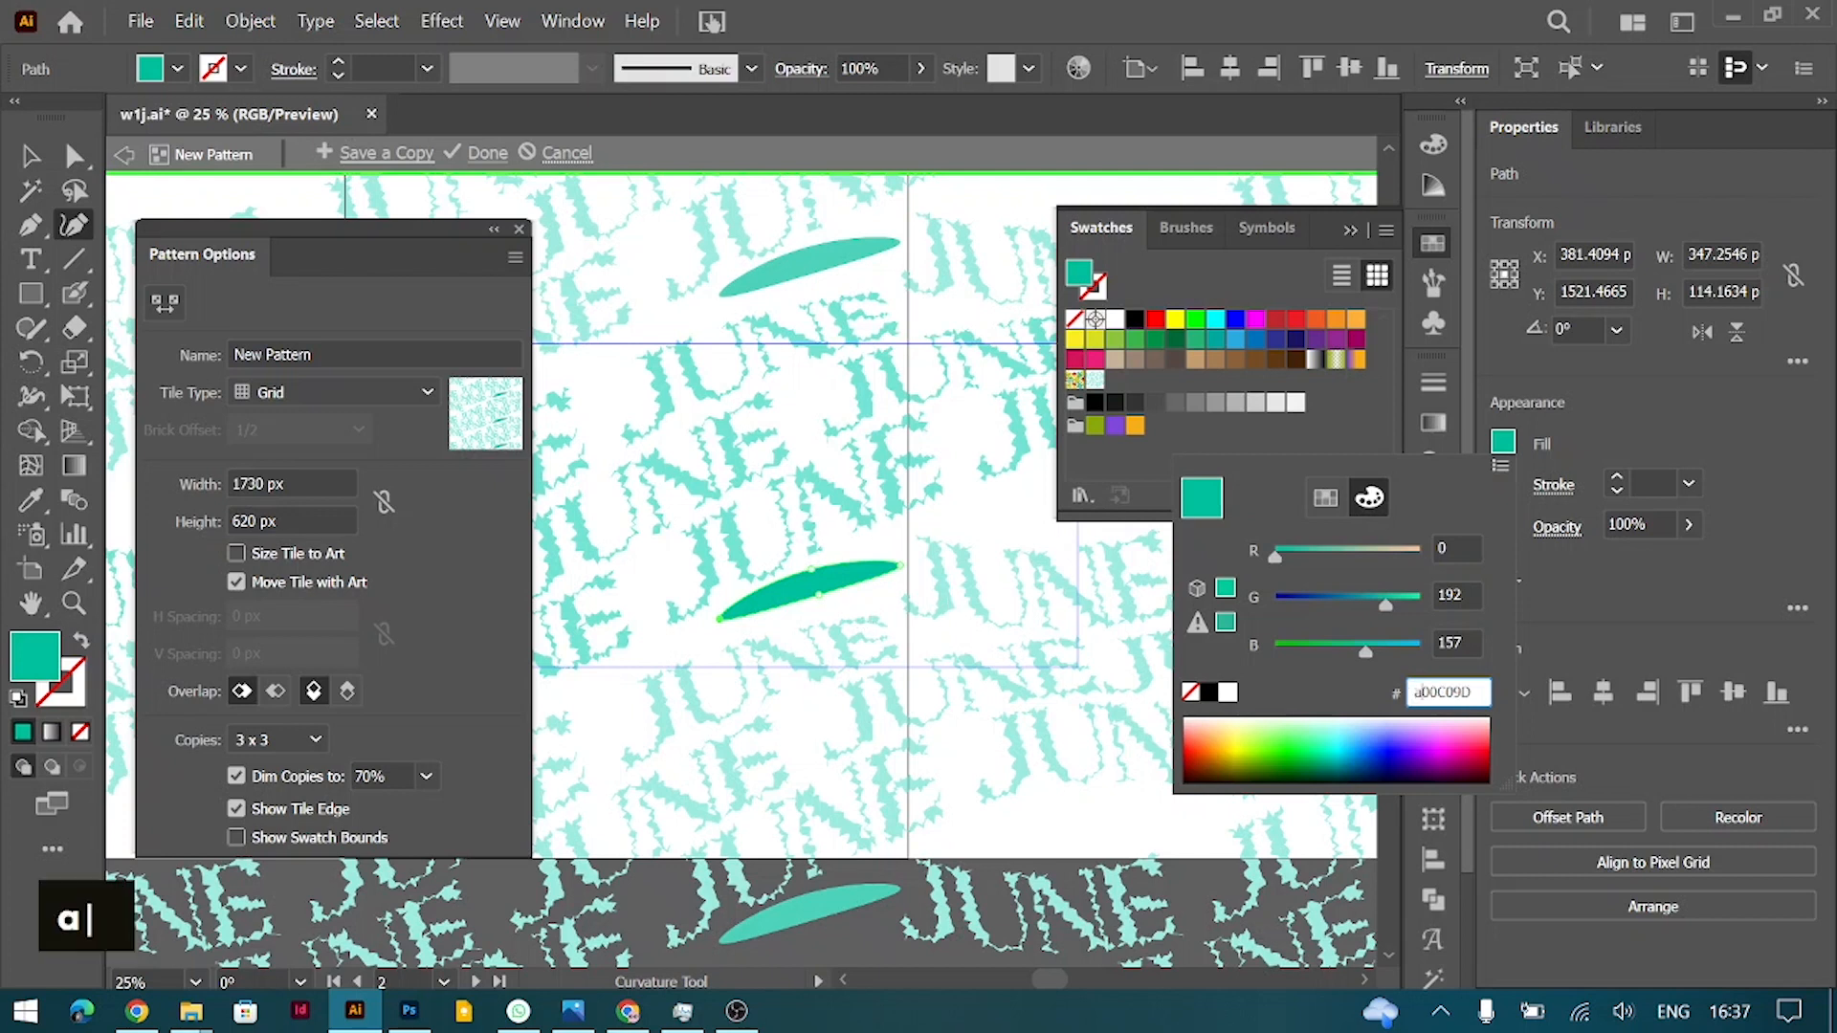
{"action": "key", "text": "BackSpace"}
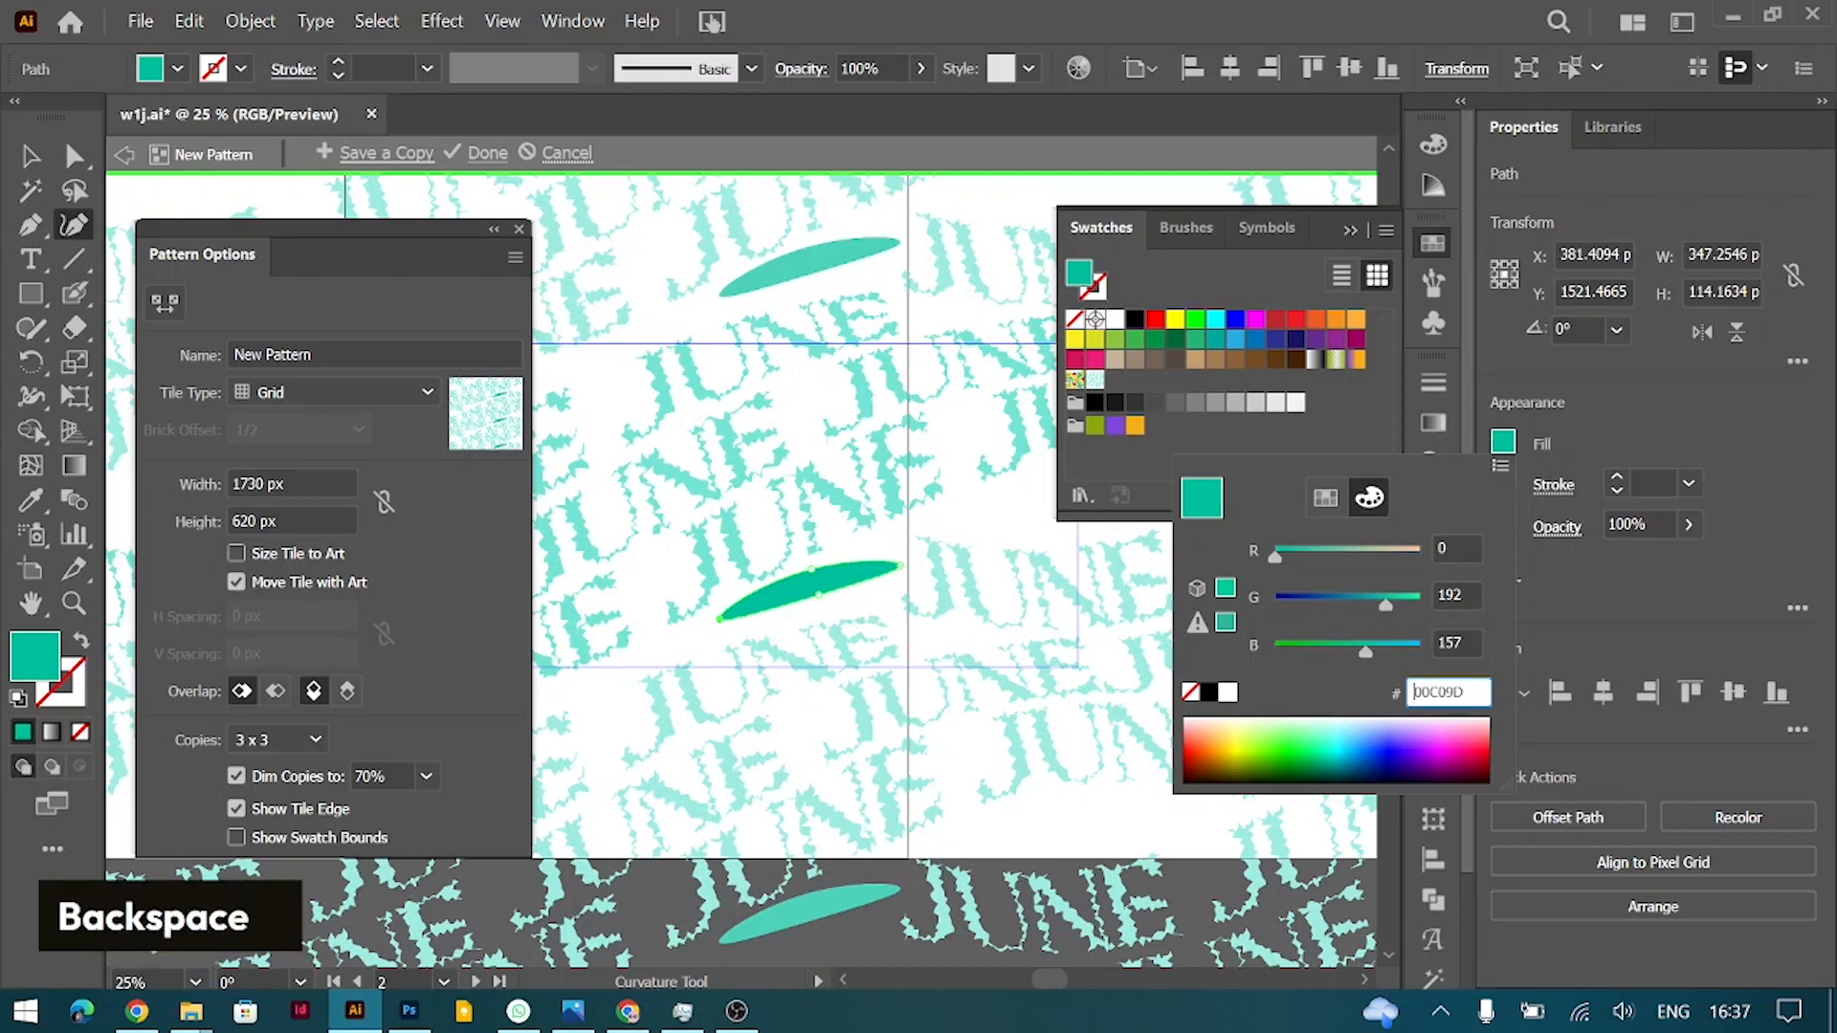
Step: Reshape the leaf into a curved teardrop with a rounded right end and a thin left tail by moving its anchor points
{"action": "left_click", "coordinate": [34, 168]}
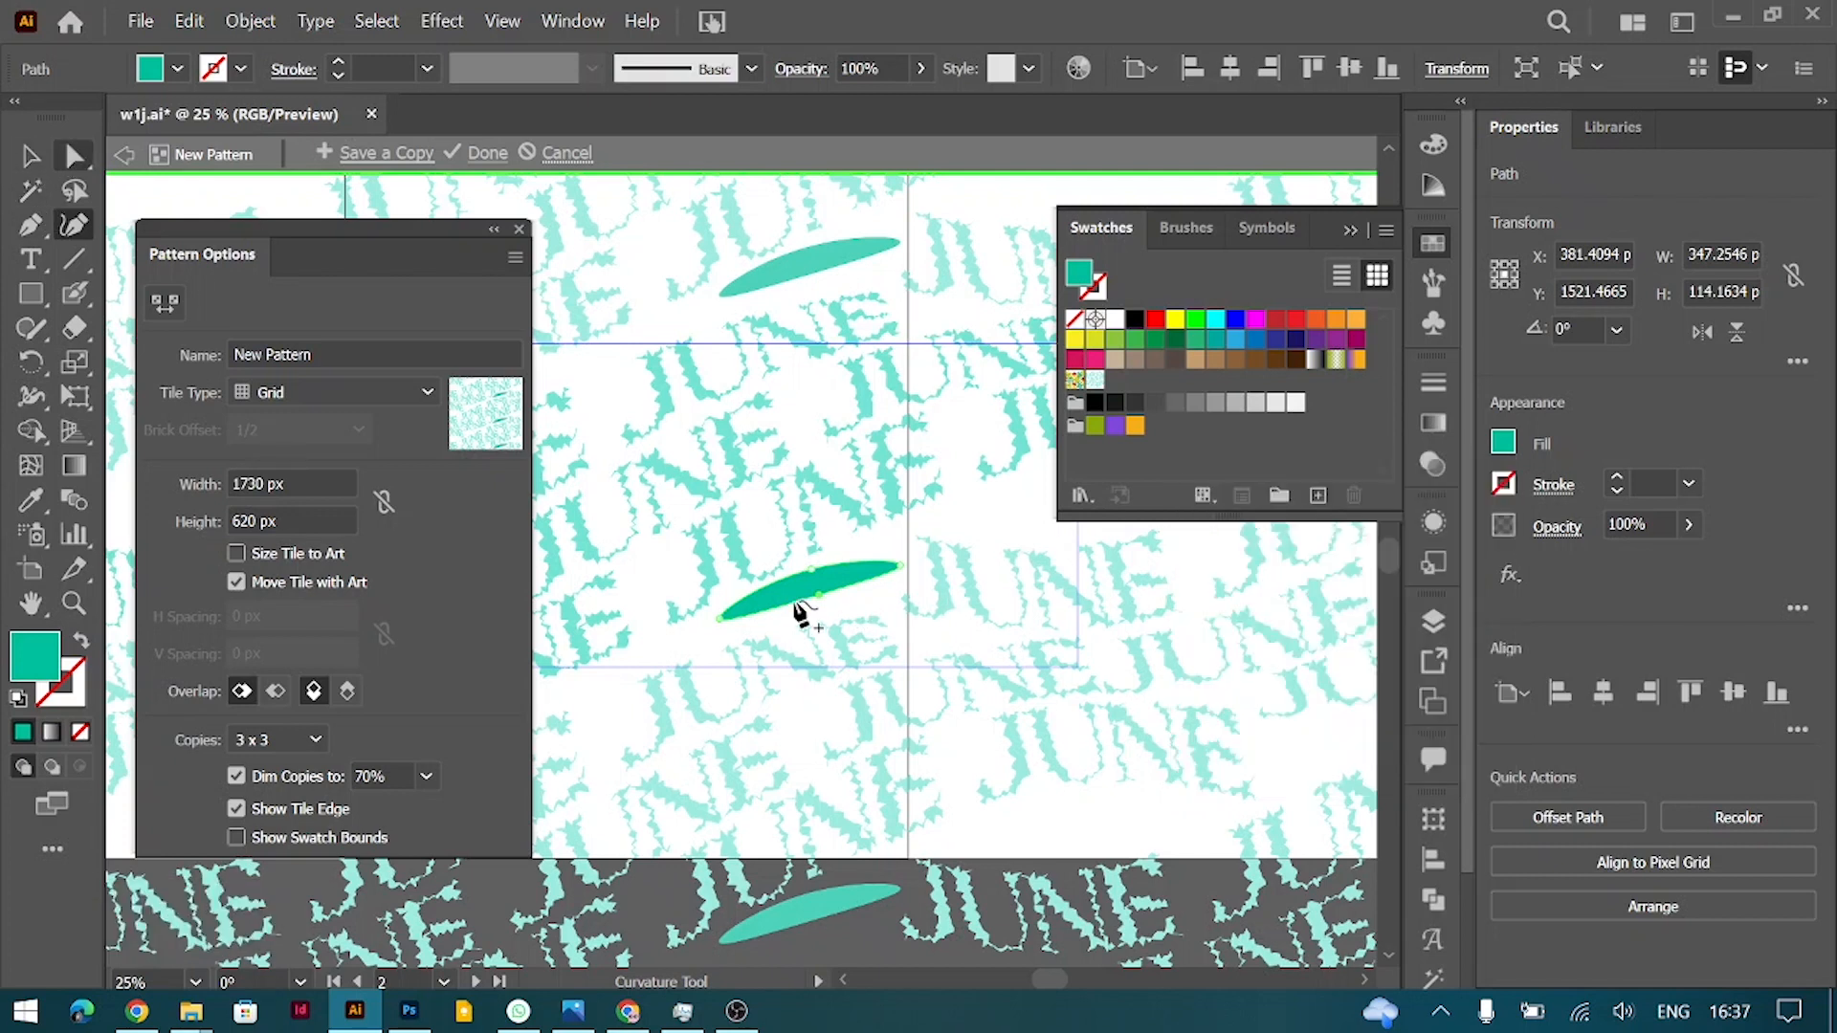
{"action": "key", "text": "a"}
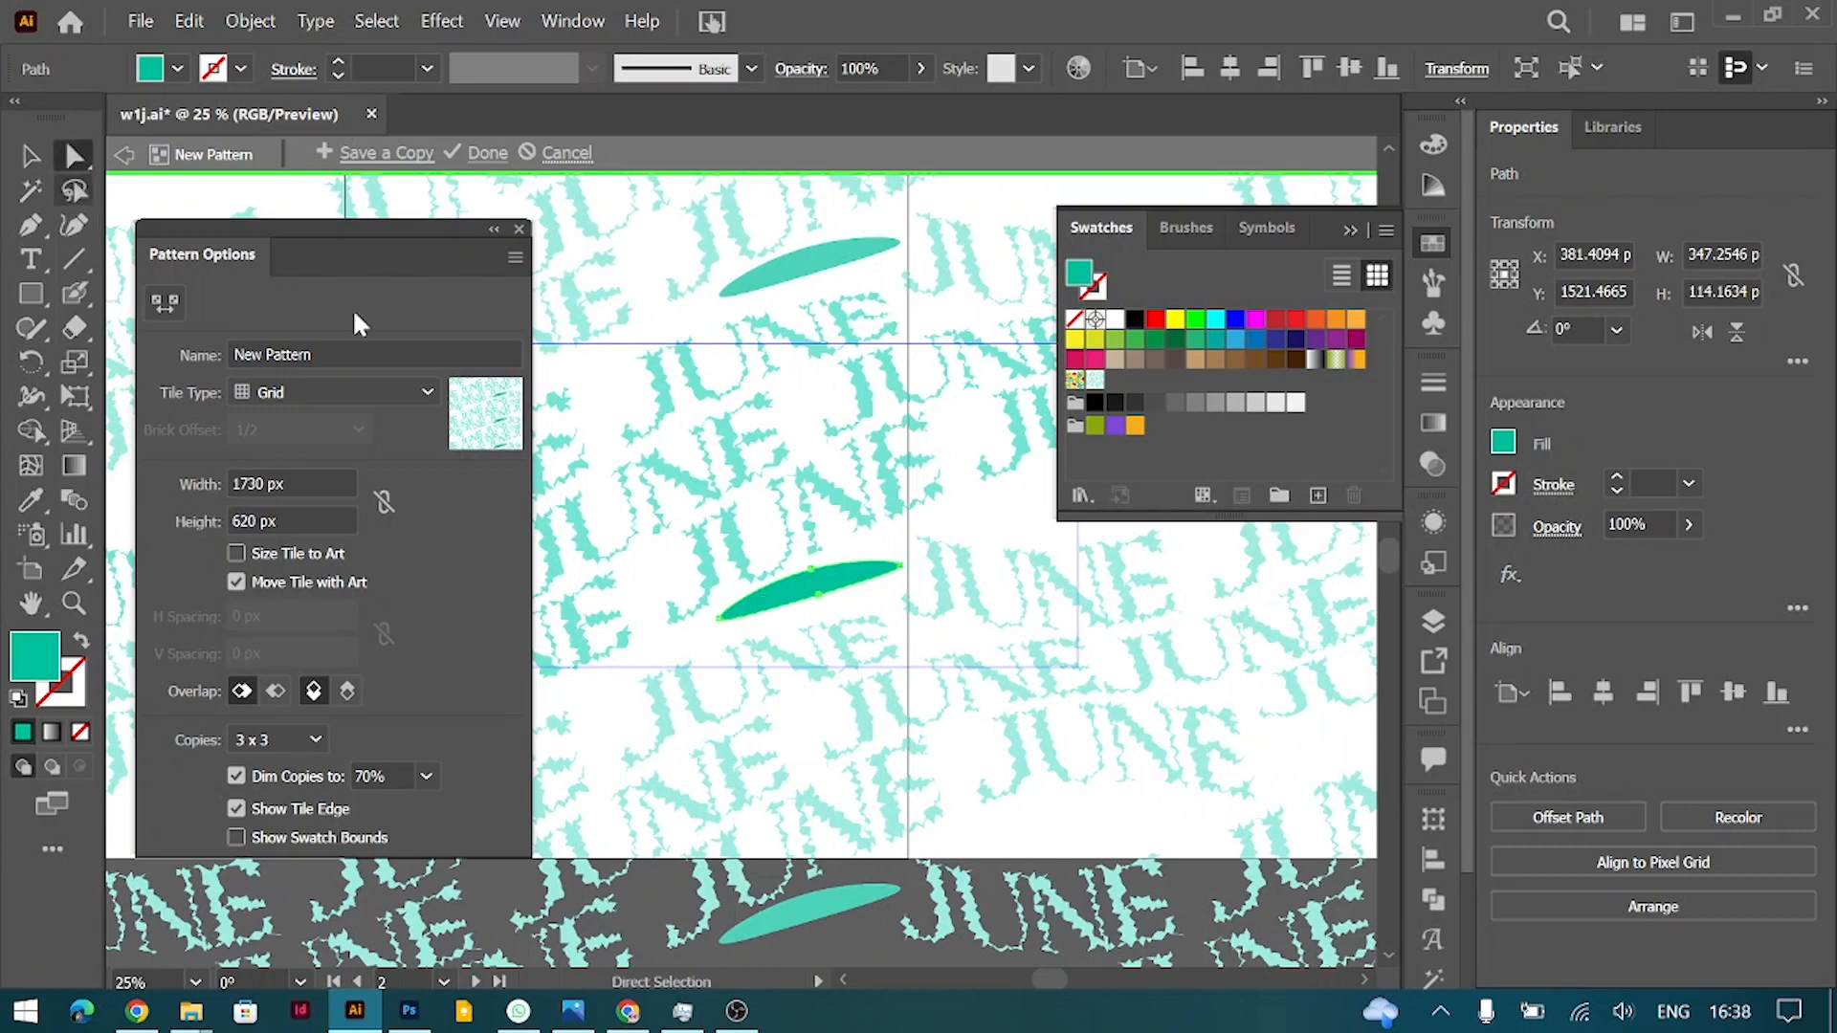
{"action": "left_click", "coordinate": [731, 620]}
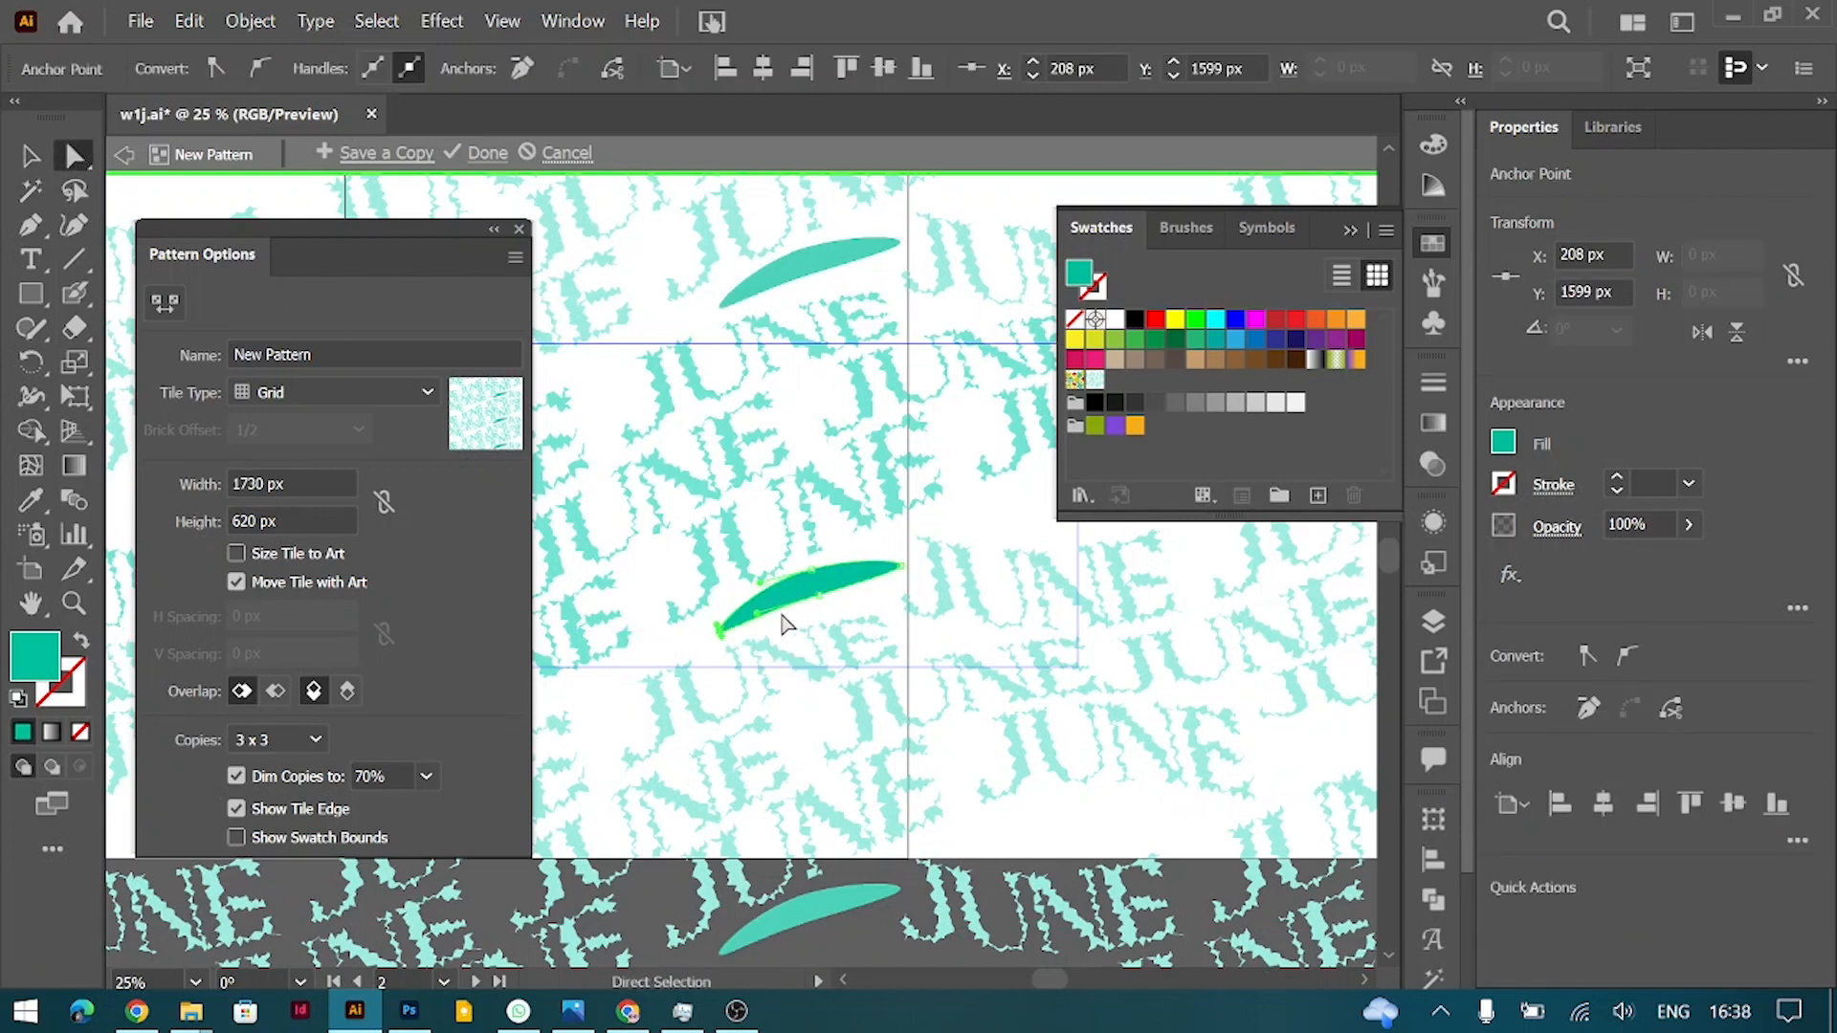
{"action": "left_click_drag", "start_coordinate": [905, 574], "coordinate": [888, 543]}
{"action": "left_click", "coordinate": [822, 597]}
{"action": "left_click_drag", "start_coordinate": [821, 603], "coordinate": [756, 587]}
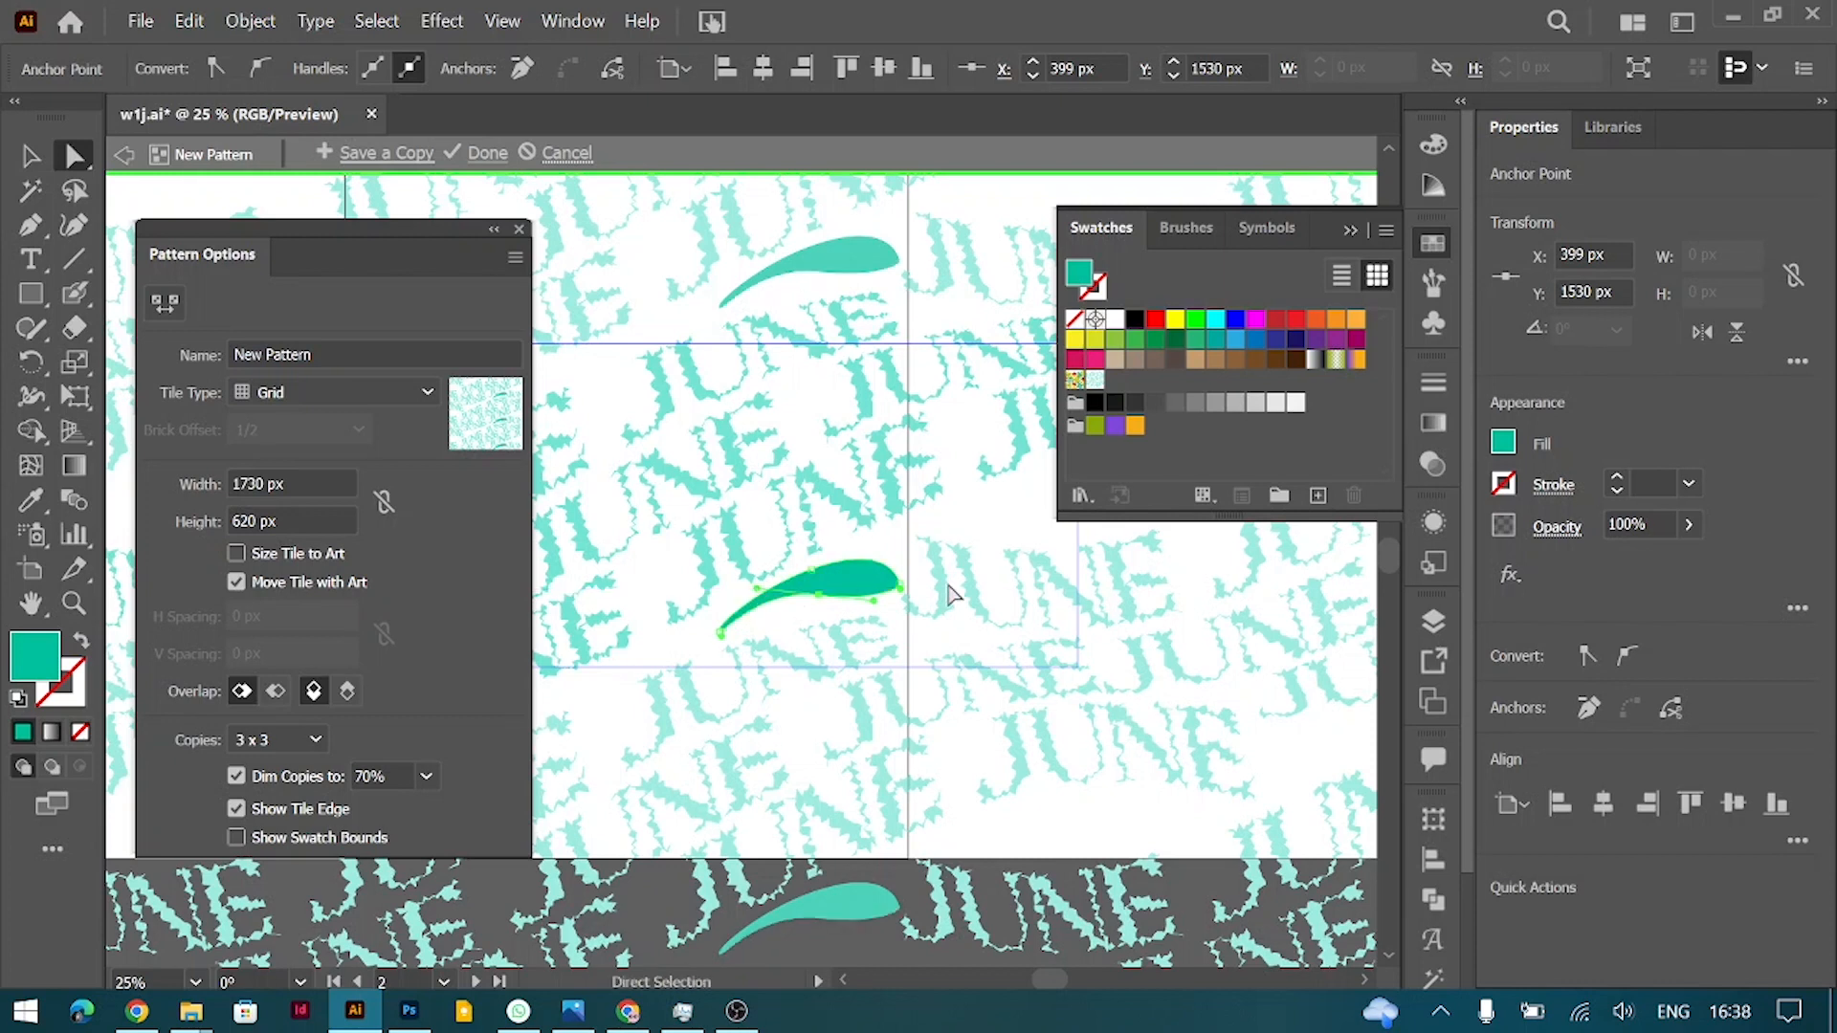
Step: Nudge the whole teardrop shape slightly down in the gap between the JUNE text rows
{"action": "left_click", "coordinate": [30, 155]}
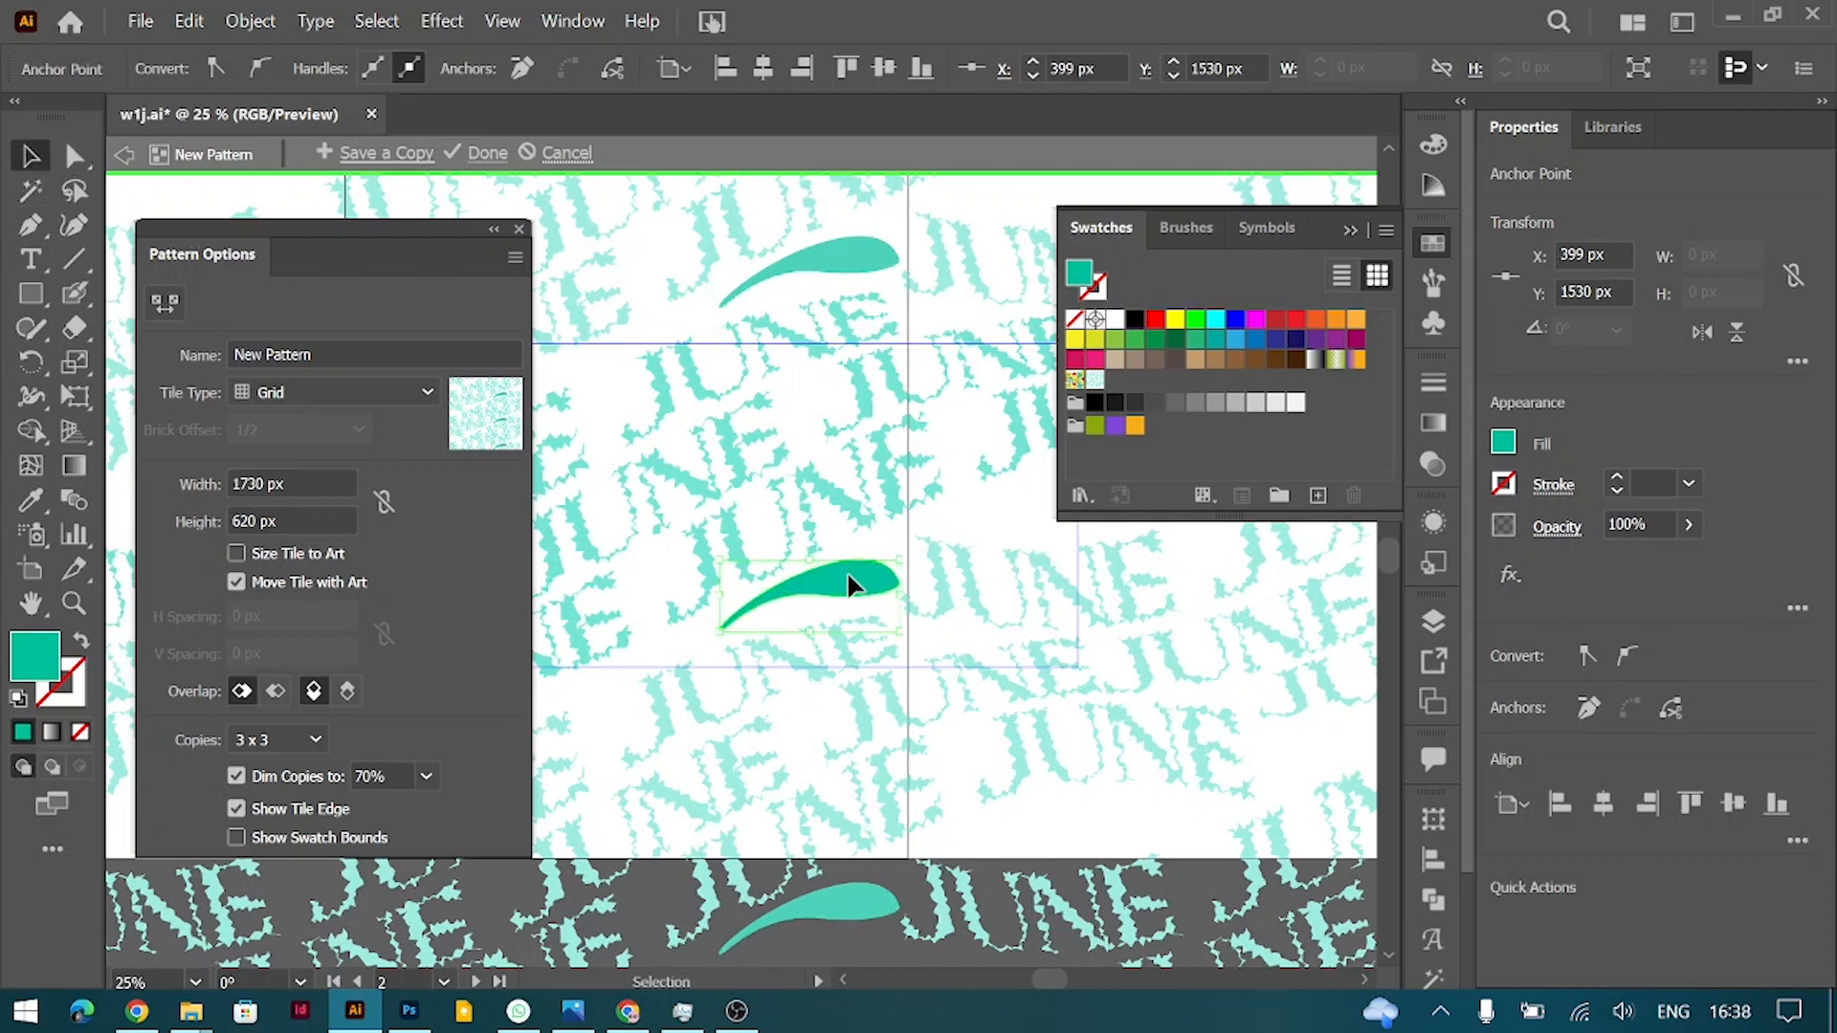
{"action": "key", "text": "Down"}
{"action": "key", "text": "shift+Down"}
{"action": "scroll", "coordinate": [944, 592], "scroll_direction": "right", "scroll_amount": 2}
{"action": "scroll", "coordinate": [944, 592], "scroll_direction": "left", "scroll_amount": 6}
{"action": "scroll", "coordinate": [944, 584], "scroll_direction": "left", "scroll_amount": 5}
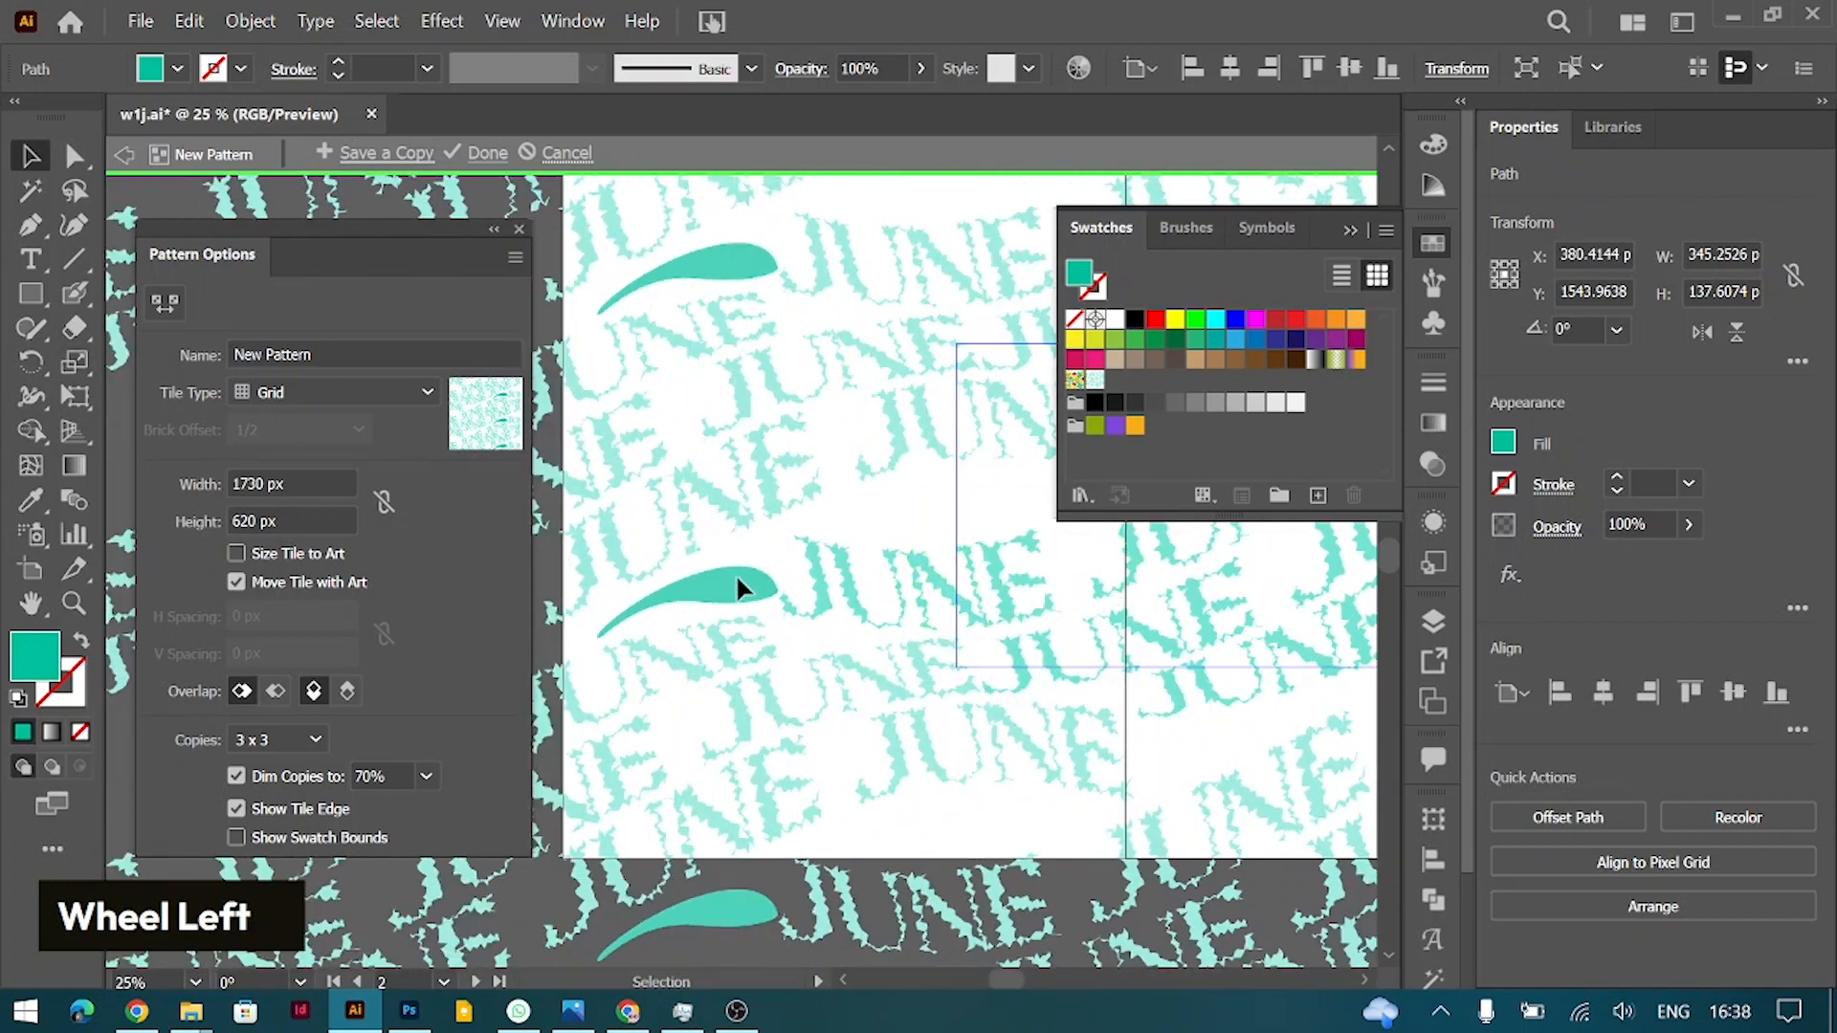
{"action": "scroll", "coordinate": [737, 583], "scroll_direction": "right", "scroll_amount": 5}
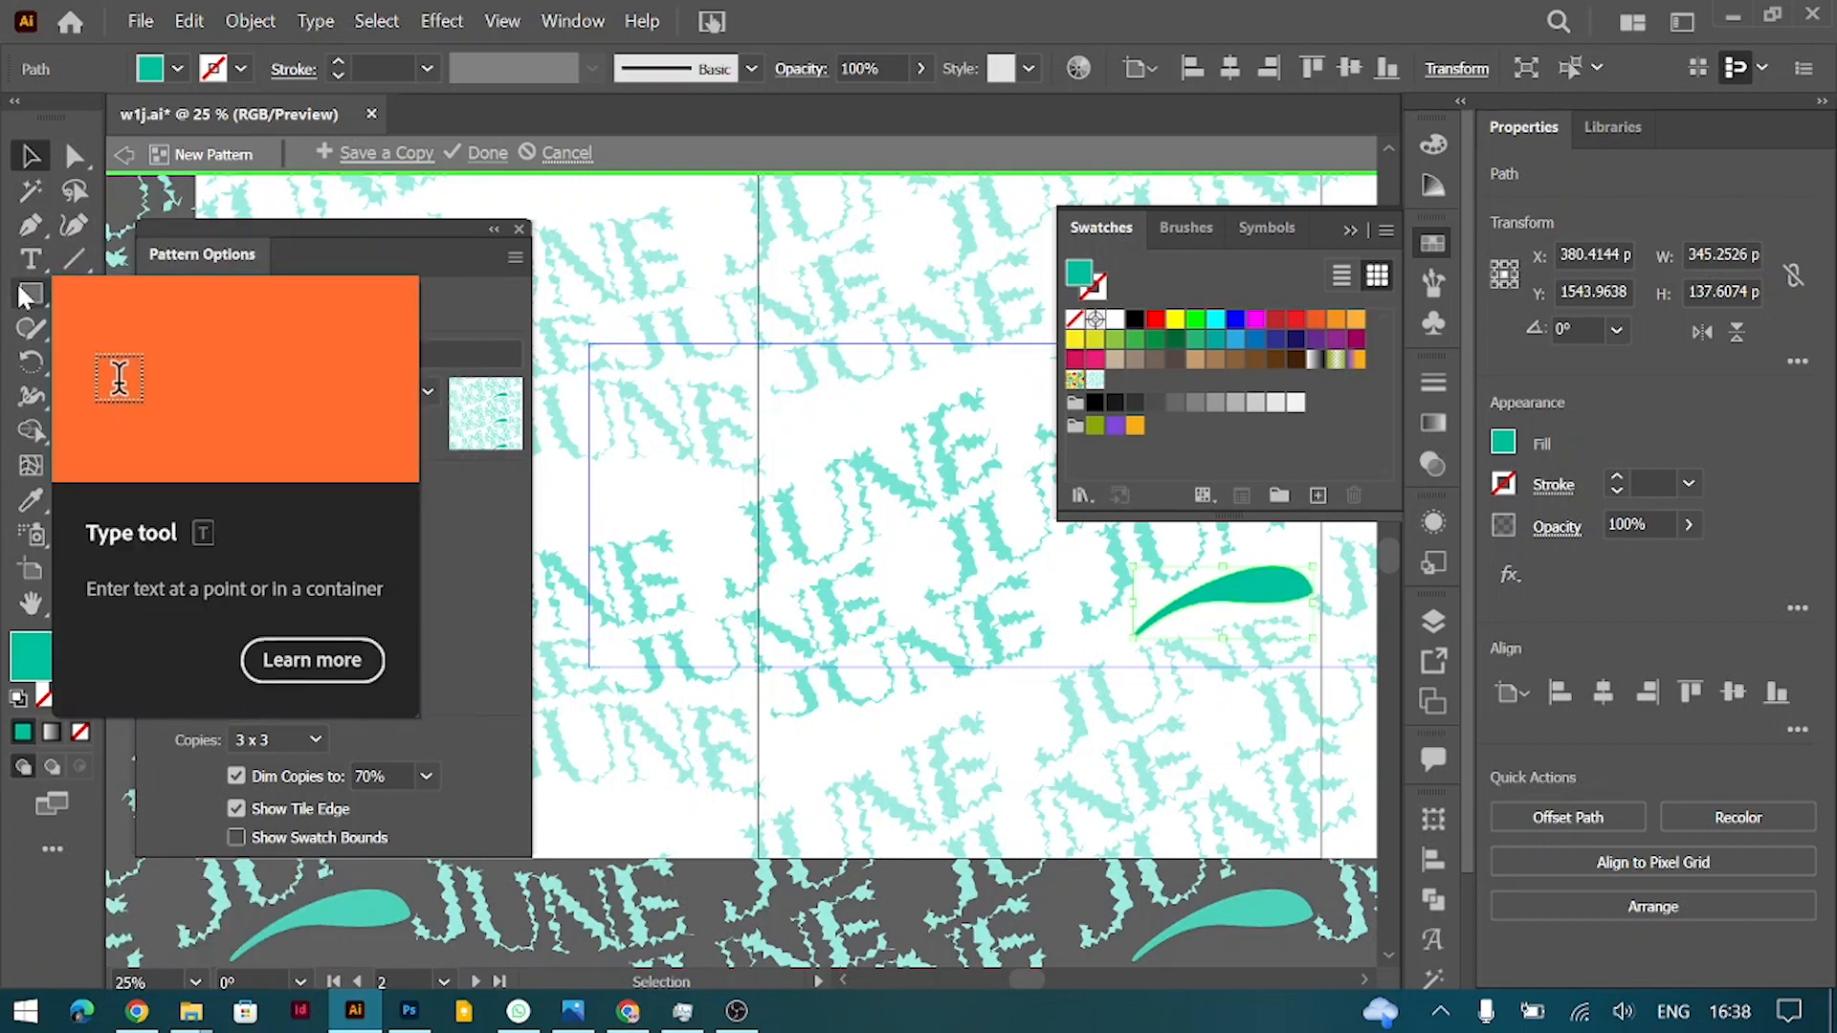
{"action": "right_click", "coordinate": [31, 327]}
{"action": "left_click", "coordinate": [144, 353]}
{"action": "scroll", "coordinate": [743, 522], "scroll_direction": "left", "scroll_amount": 3}
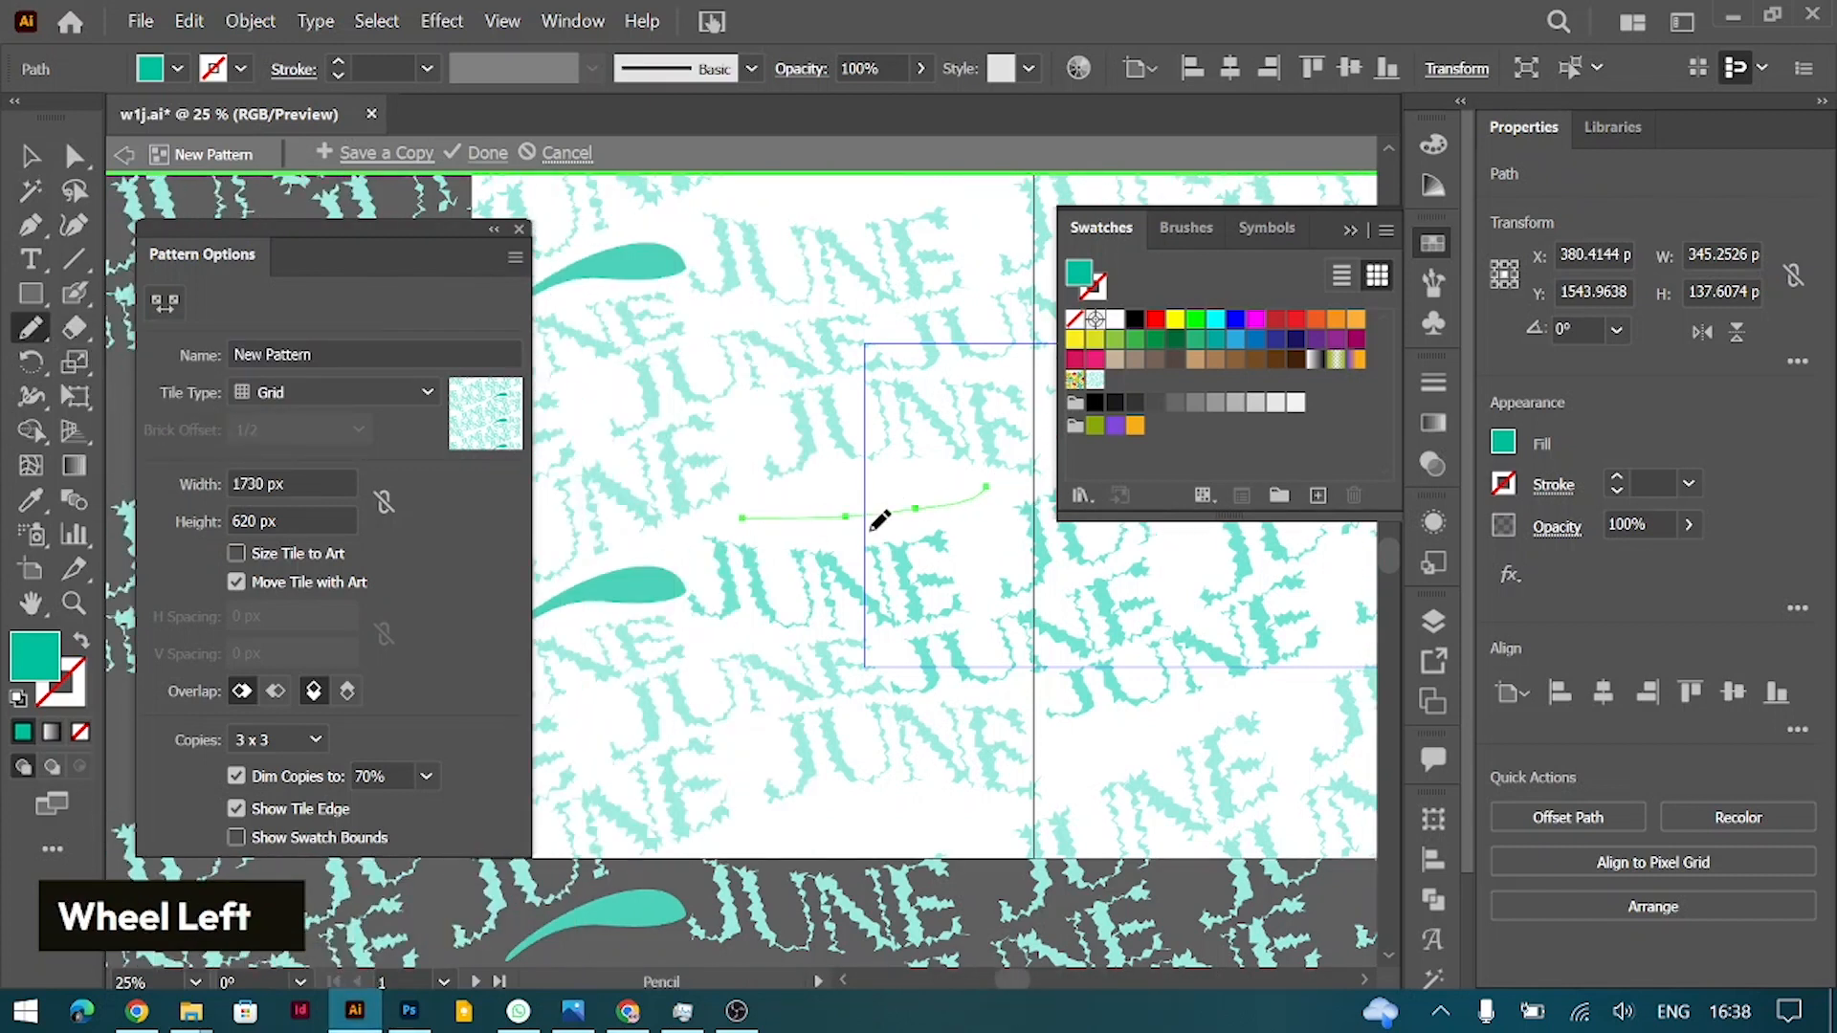
{"action": "key", "text": "ctrl+z"}
{"action": "left_click", "coordinate": [73, 224]}
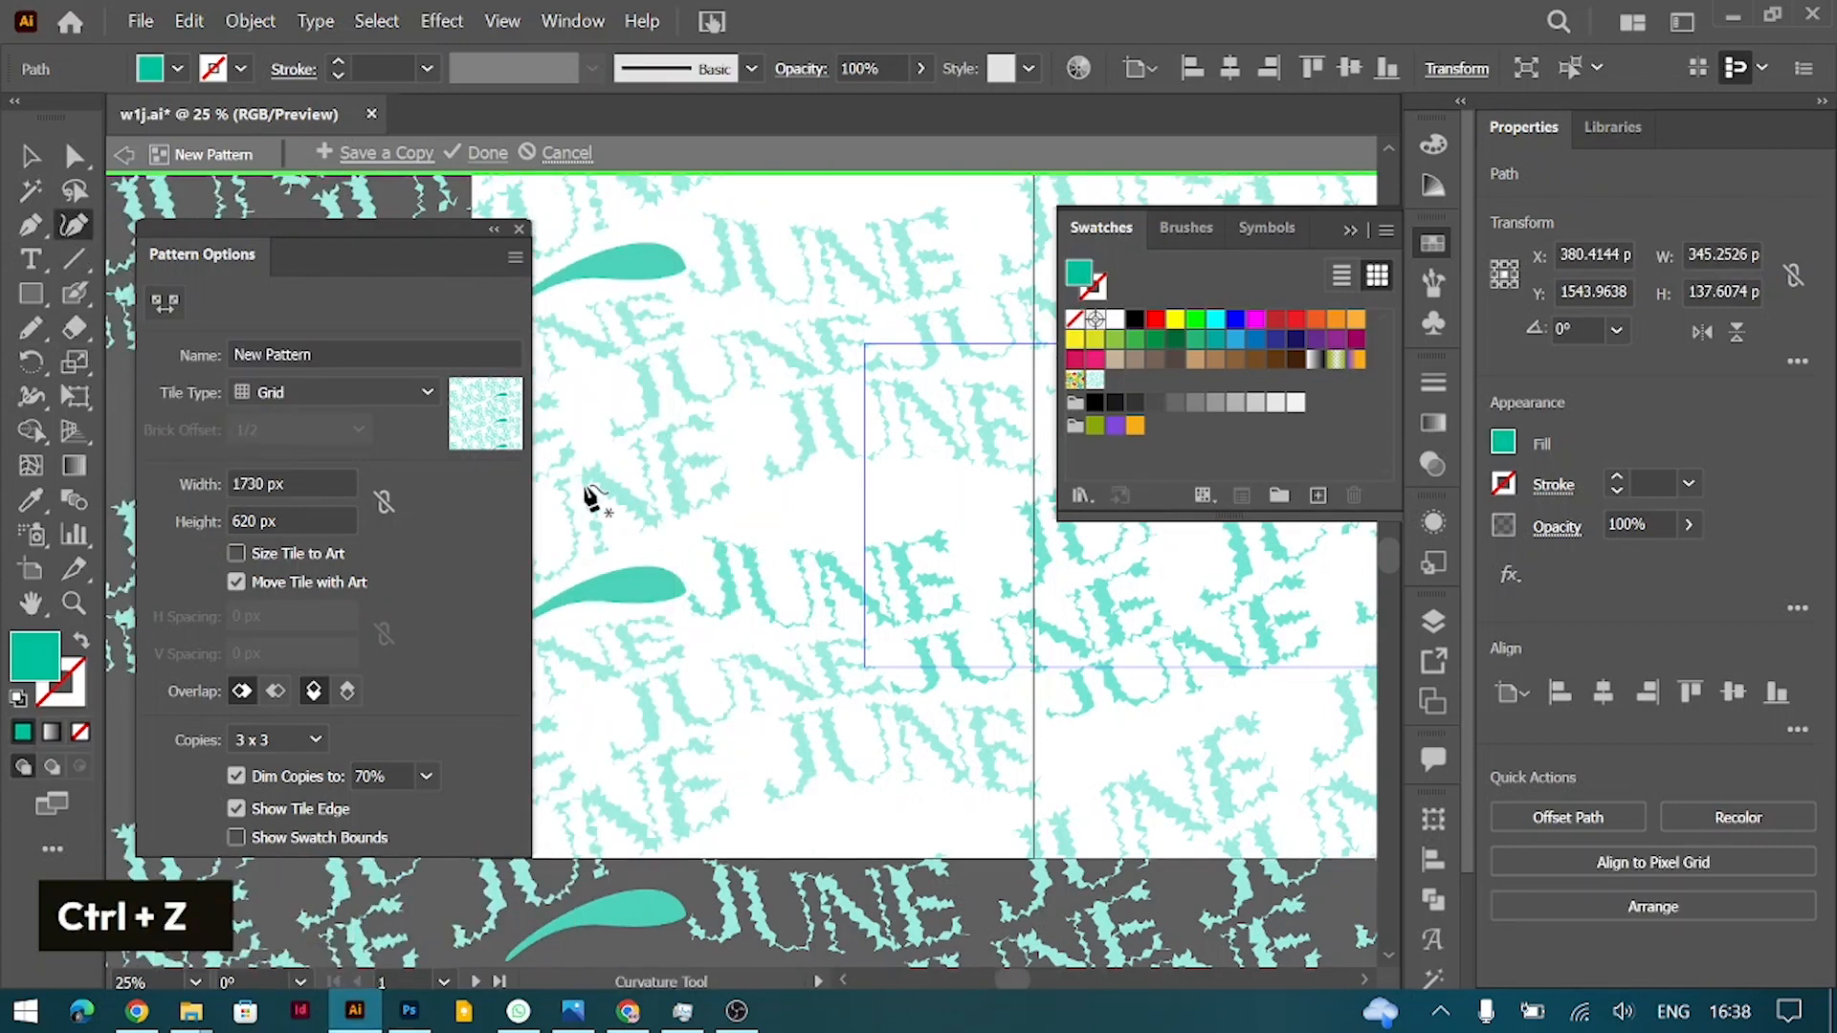
{"action": "left_click", "coordinate": [1503, 441]}
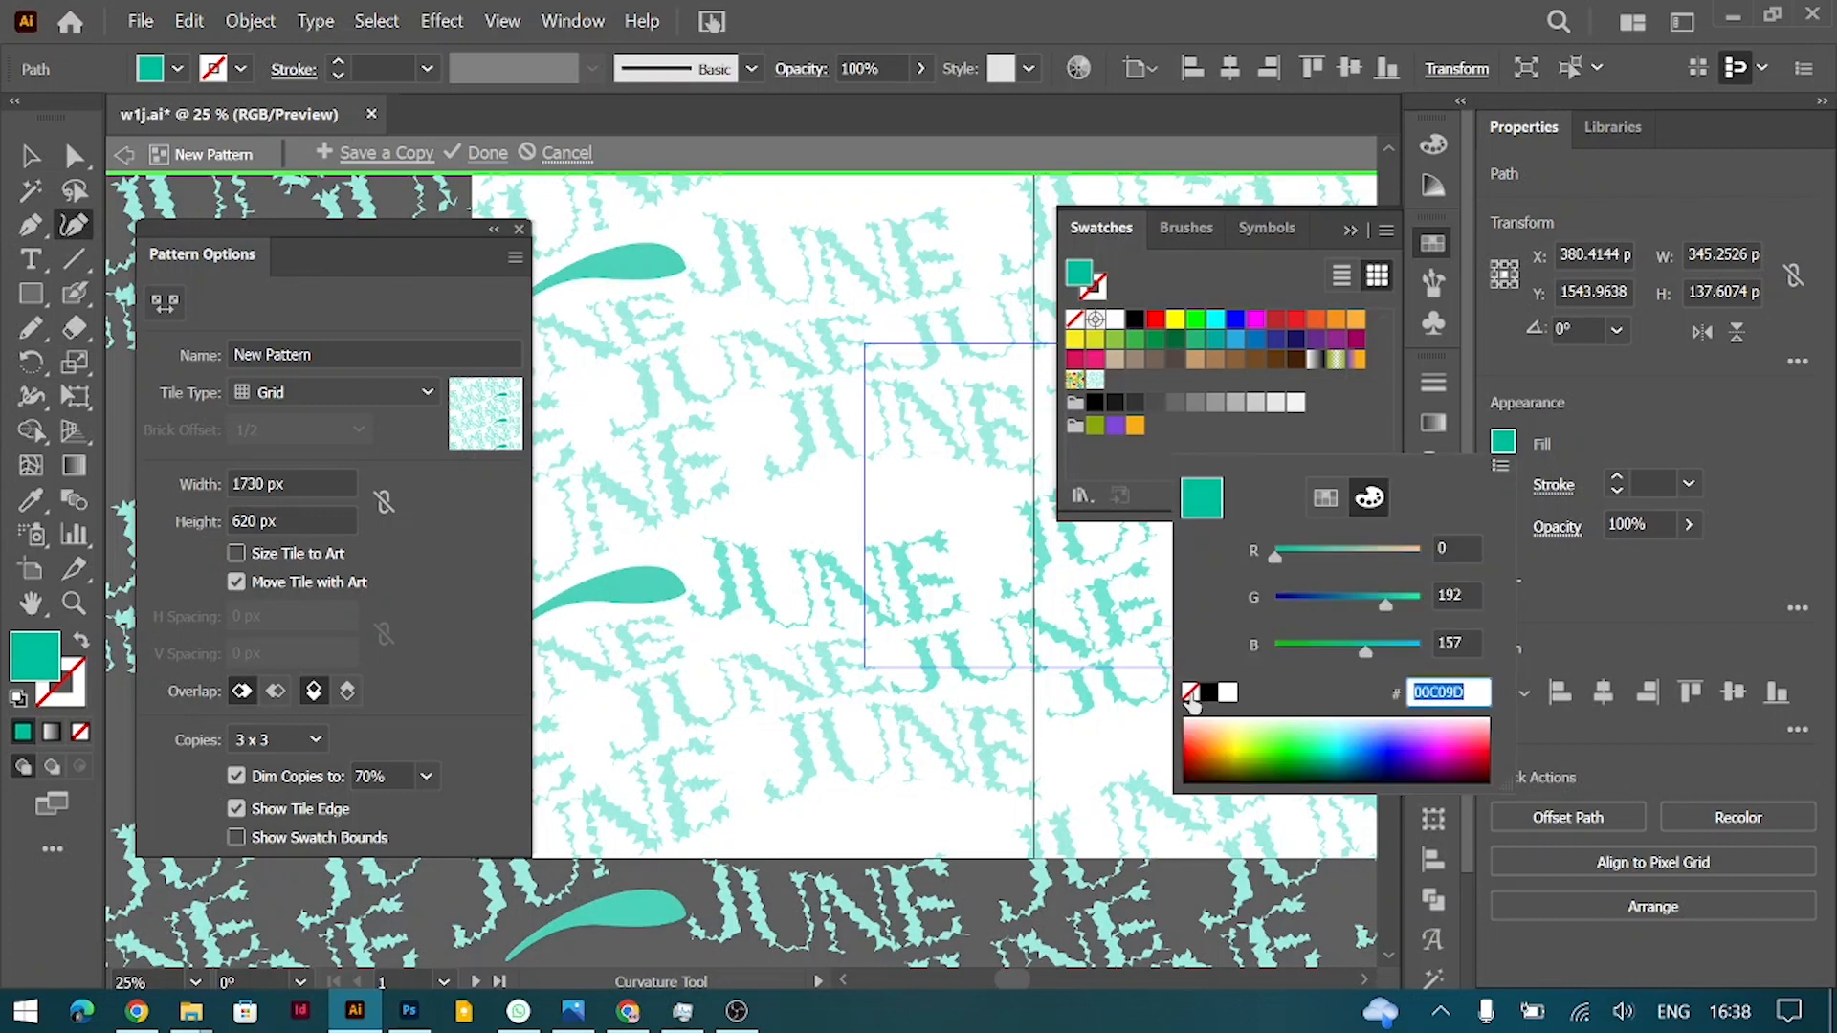
{"action": "left_click", "coordinate": [1190, 692]}
{"action": "scroll", "coordinate": [961, 512], "scroll_direction": "right", "scroll_amount": 3}
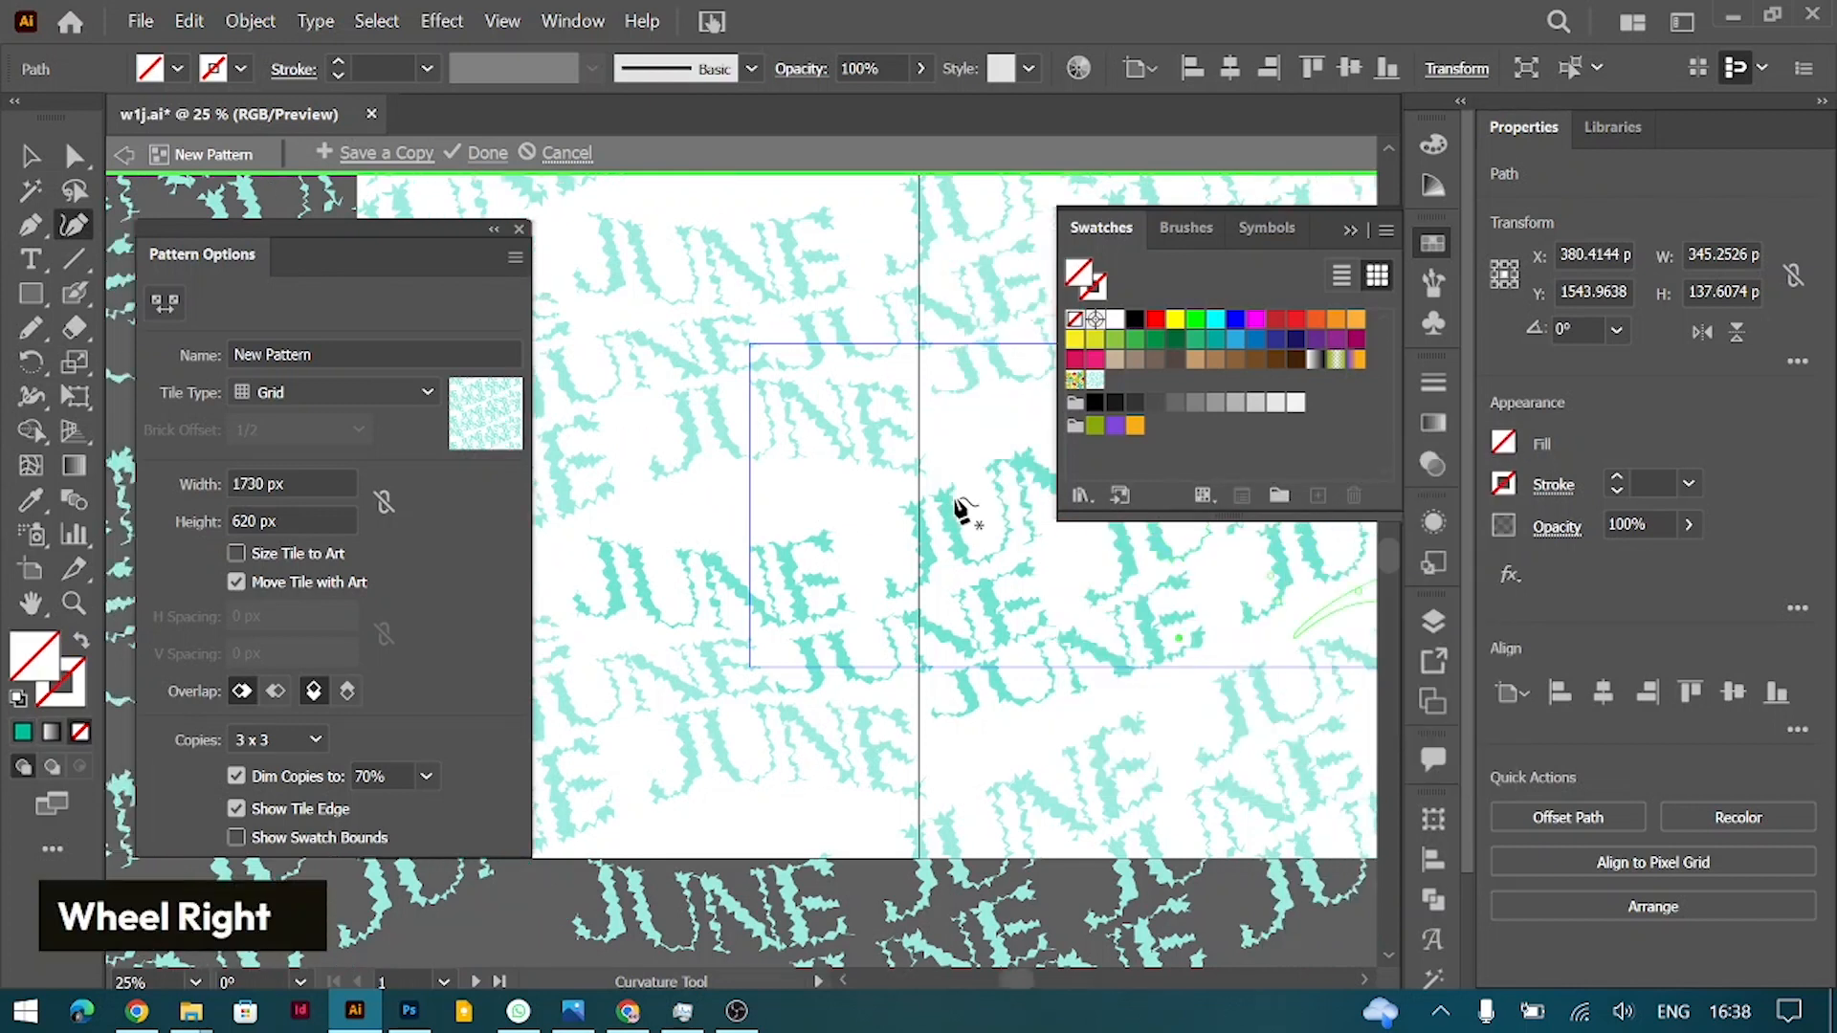
{"action": "scroll", "coordinate": [962, 512], "scroll_direction": "right", "scroll_amount": 3}
{"action": "key", "text": "ctrl+z"}
{"action": "scroll", "coordinate": [968, 680], "scroll_direction": "left", "scroll_amount": 3}
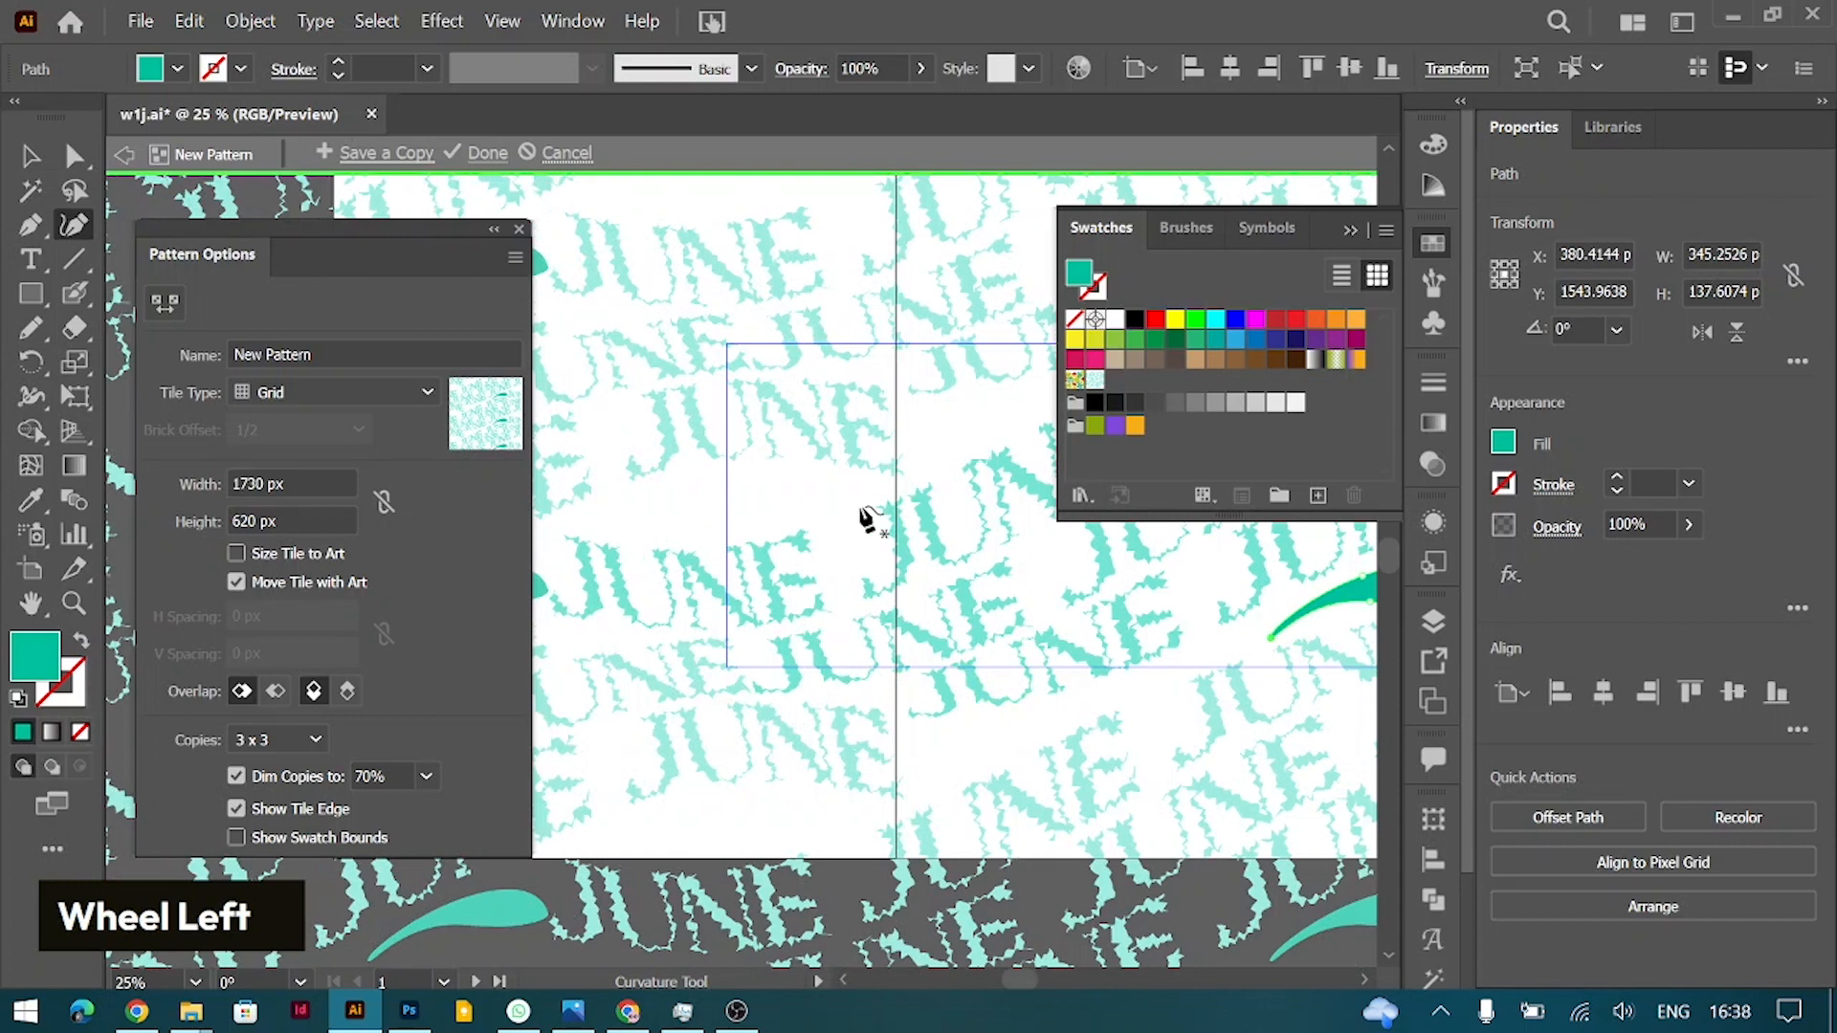
Step: Draw a slim curved sliver about 494 × 69 px with the Curvature tool in the gap above the JUNE text
{"action": "left_click", "coordinate": [719, 523]}
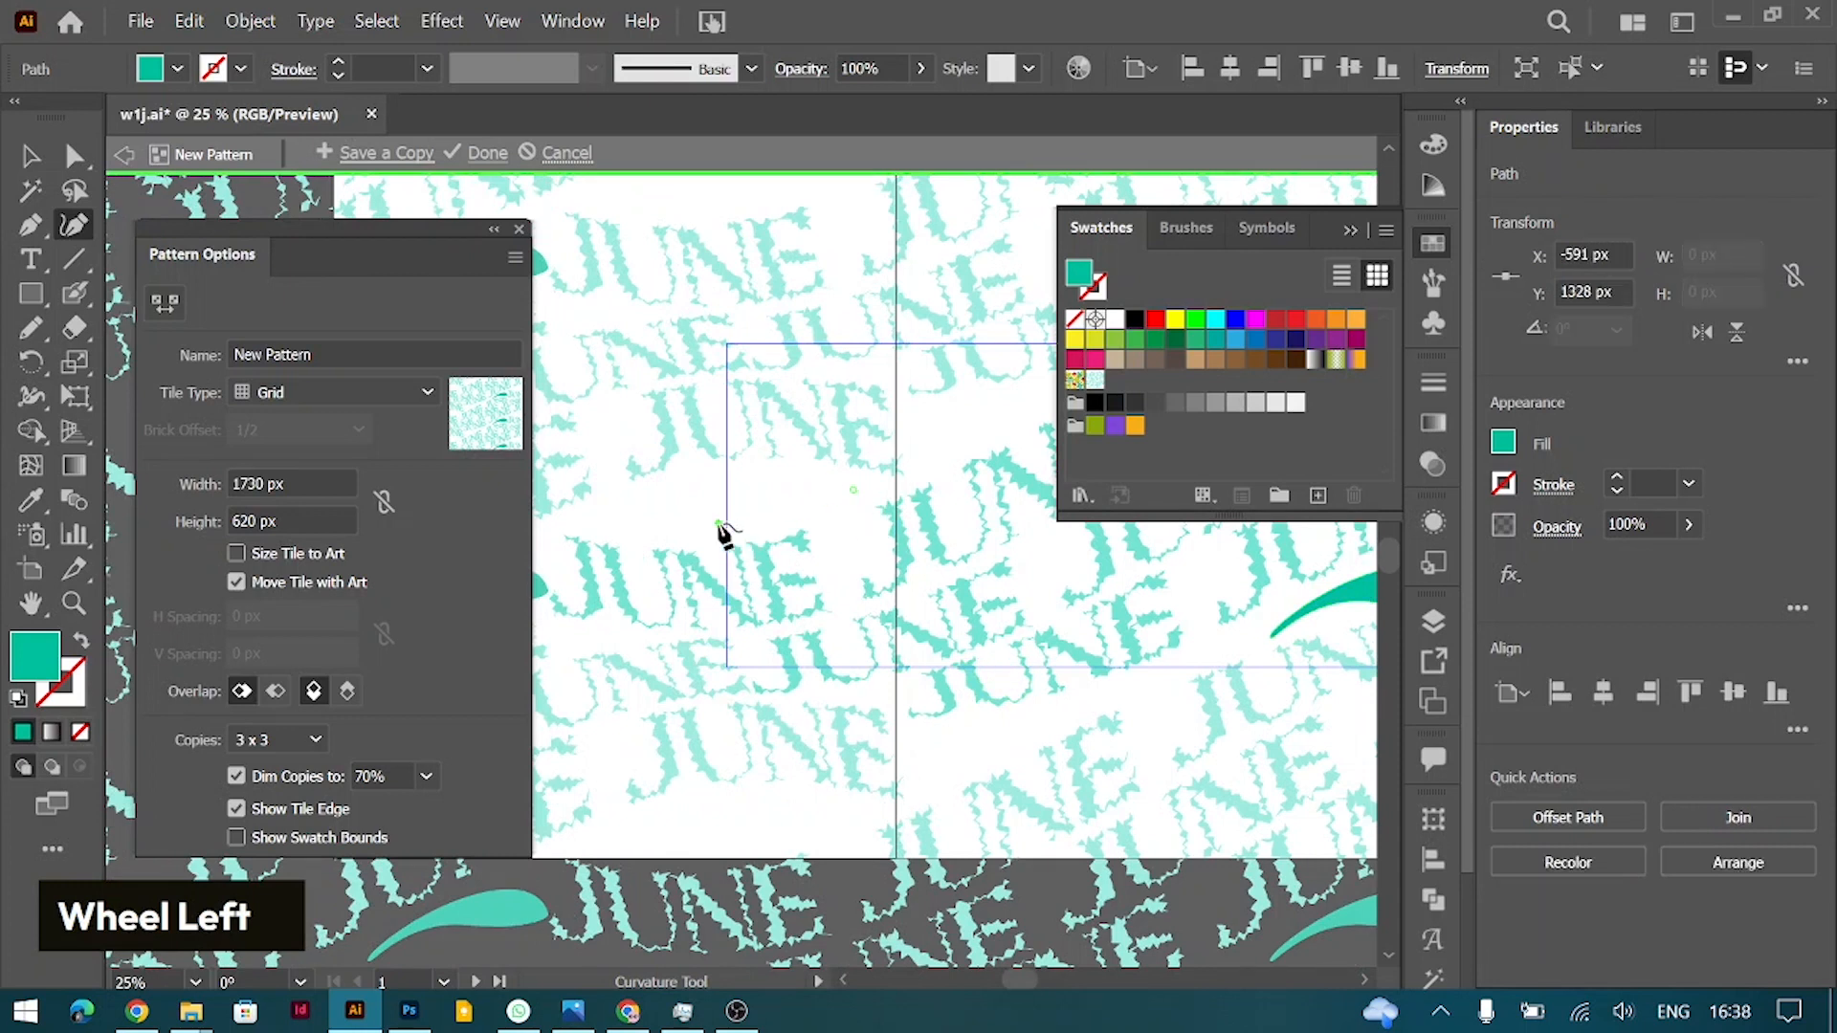
{"action": "left_click", "coordinate": [596, 520]}
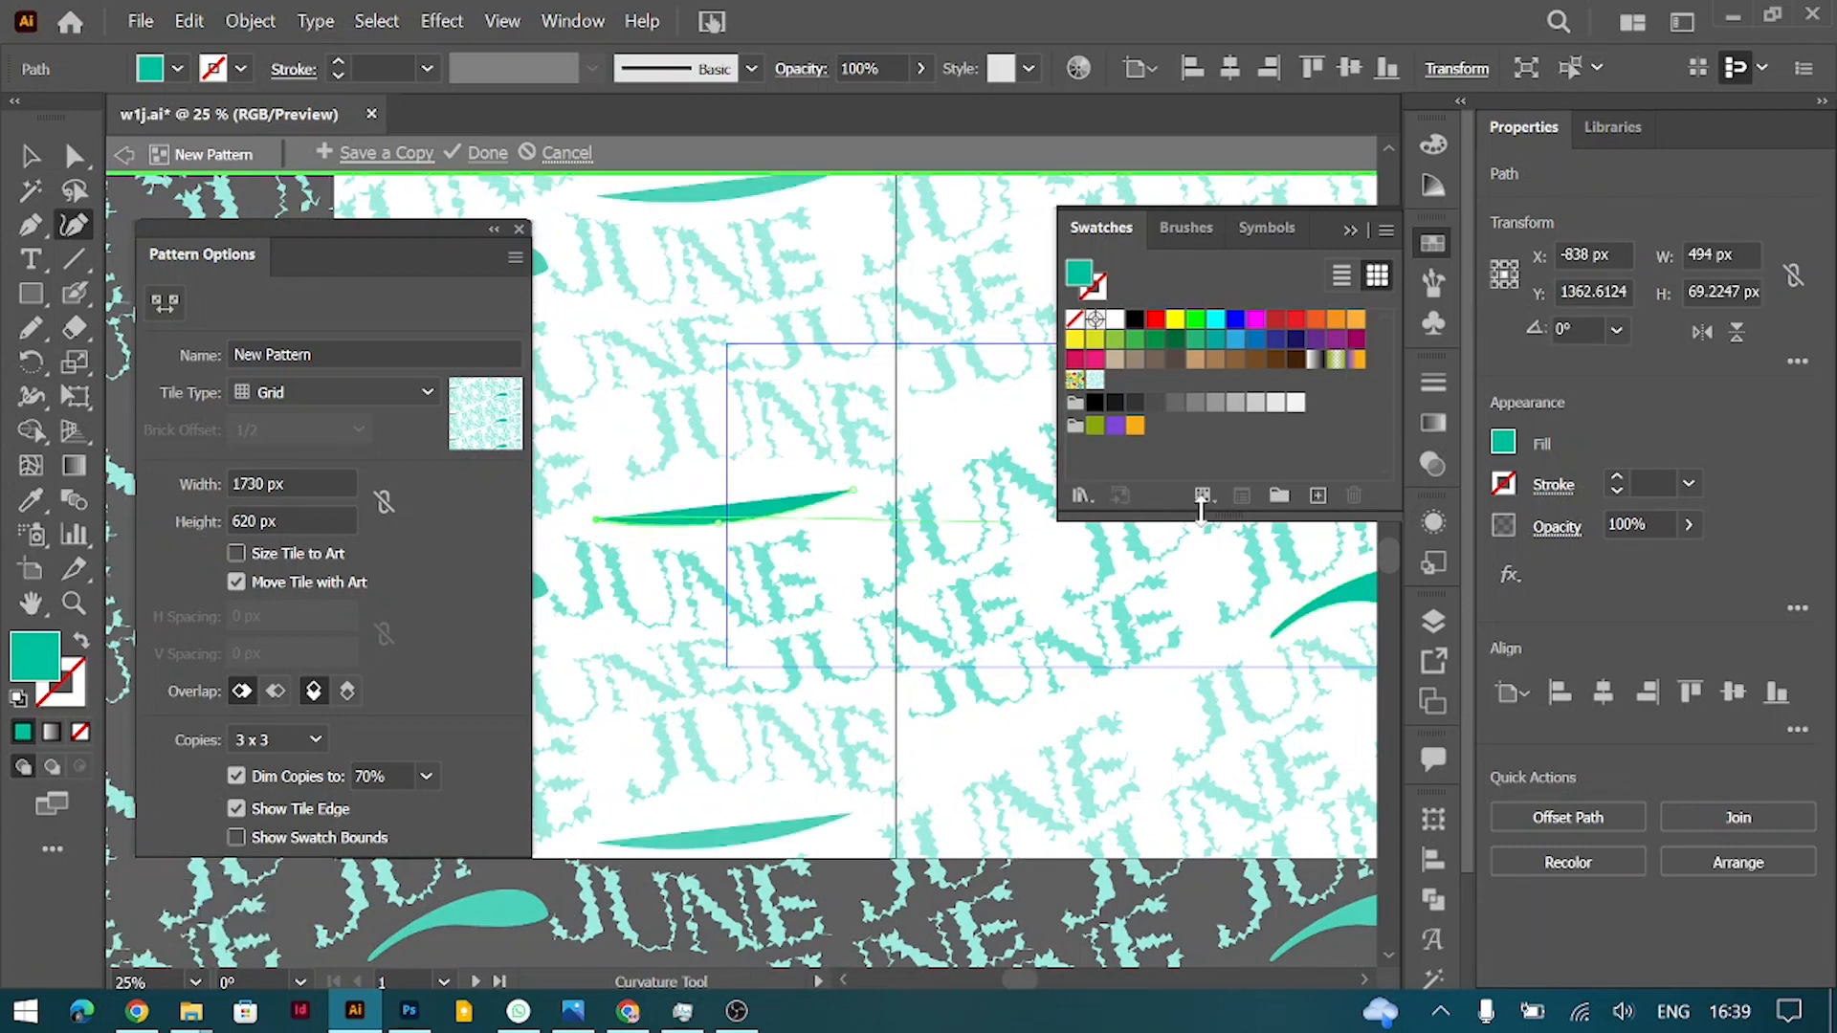
{"action": "left_click", "coordinate": [1505, 443]}
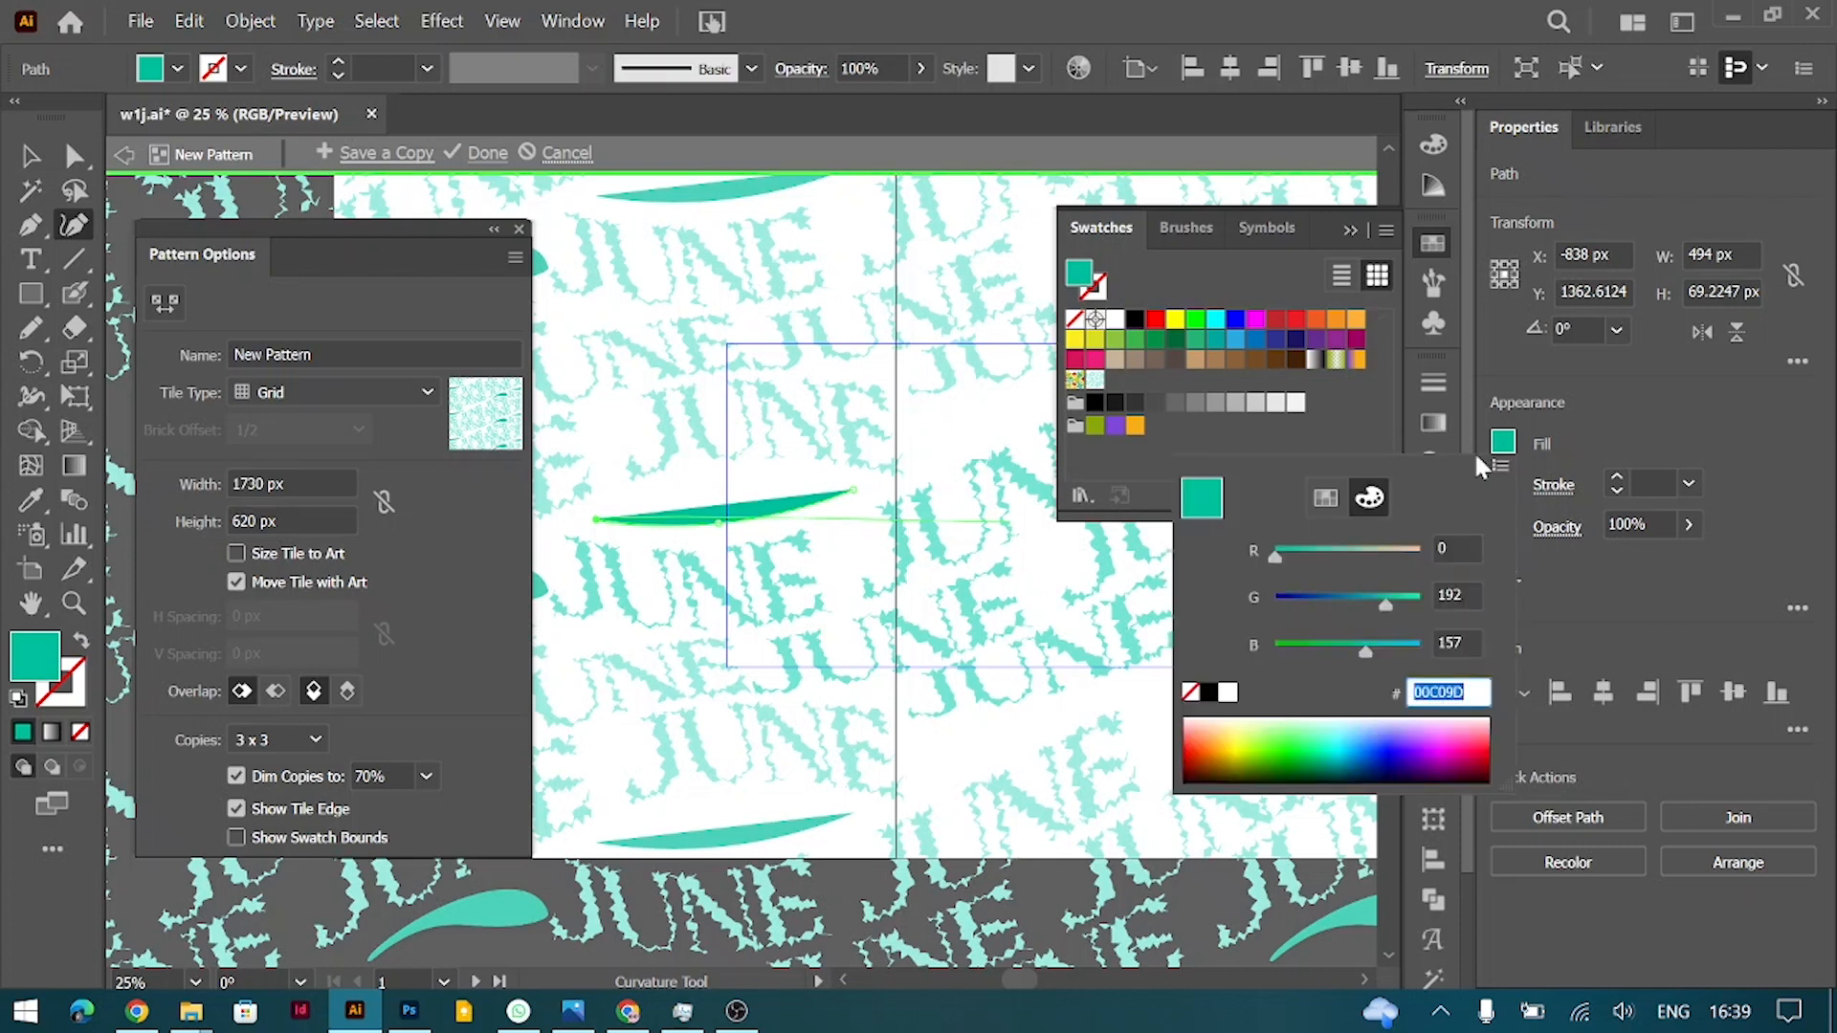
Step: Move the slim sliver slightly right and up within its gap, and finish editing the pattern
{"action": "left_click", "coordinate": [32, 157]}
{"action": "left_click_drag", "start_coordinate": [807, 513], "coordinate": [820, 506]}
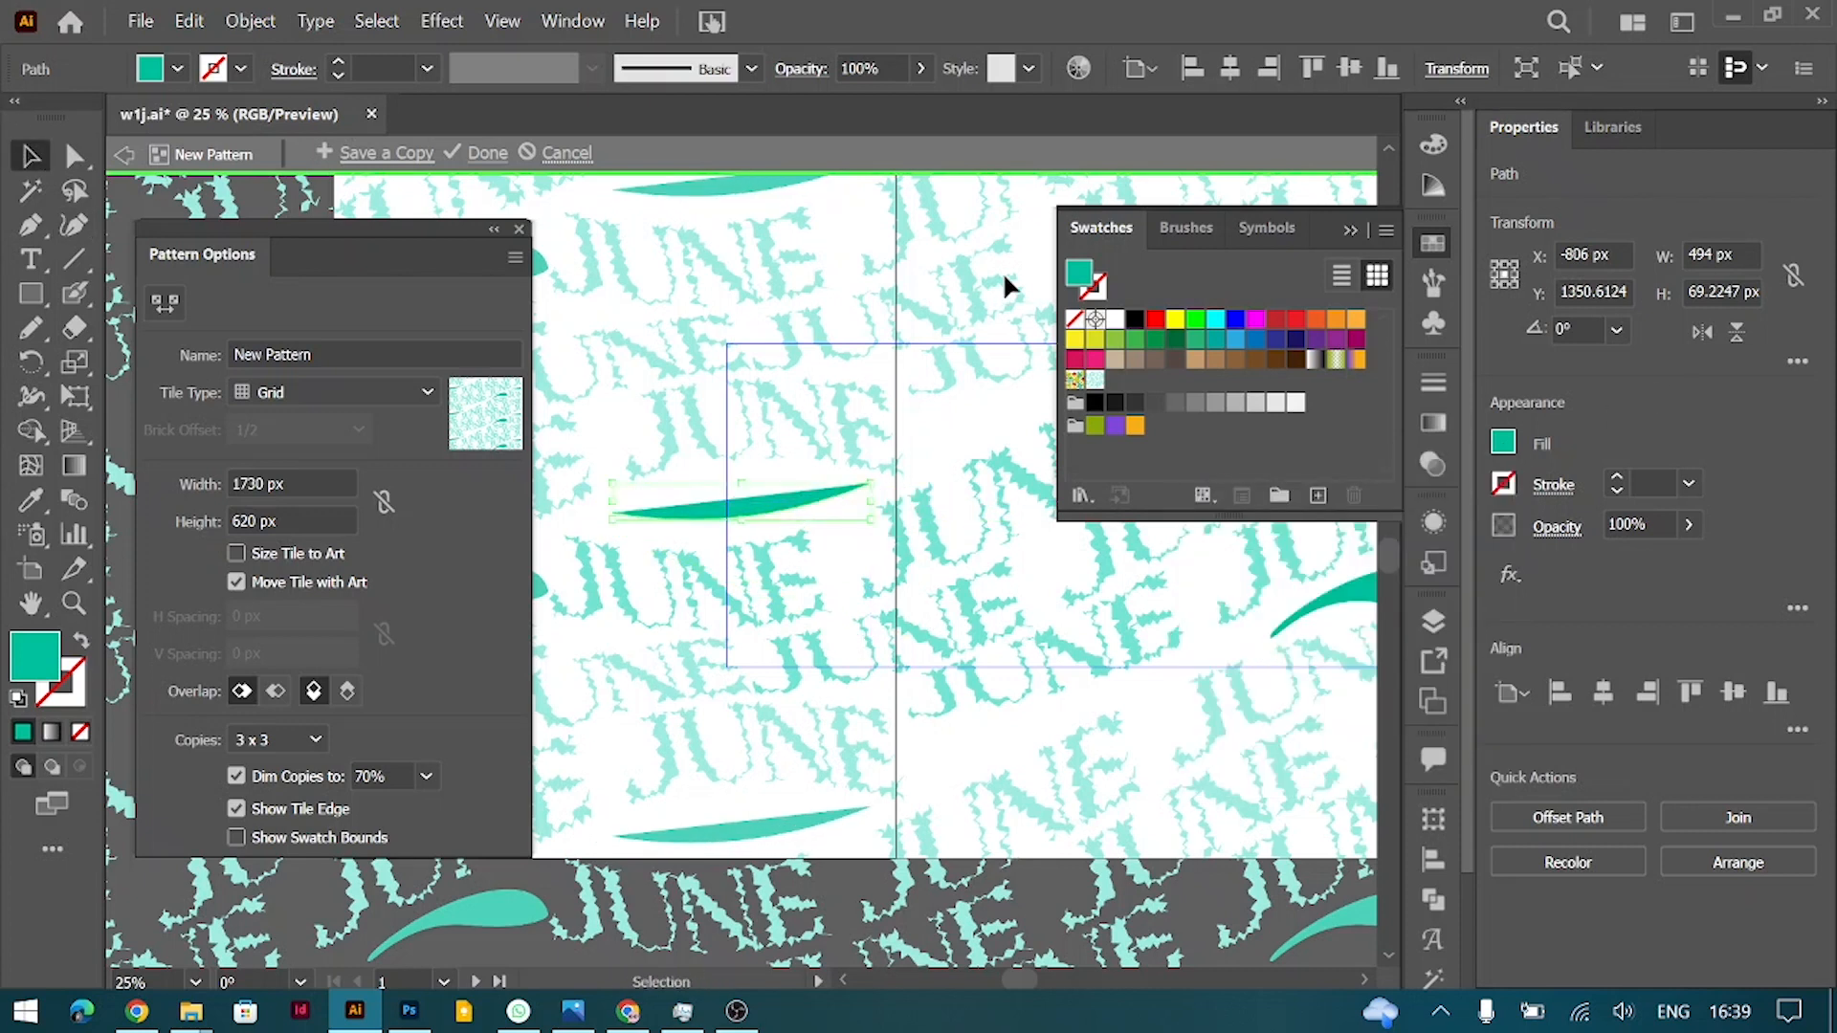
{"action": "left_click", "coordinate": [472, 153]}
{"action": "scroll", "coordinate": [721, 627], "scroll_direction": "right", "scroll_amount": 4}
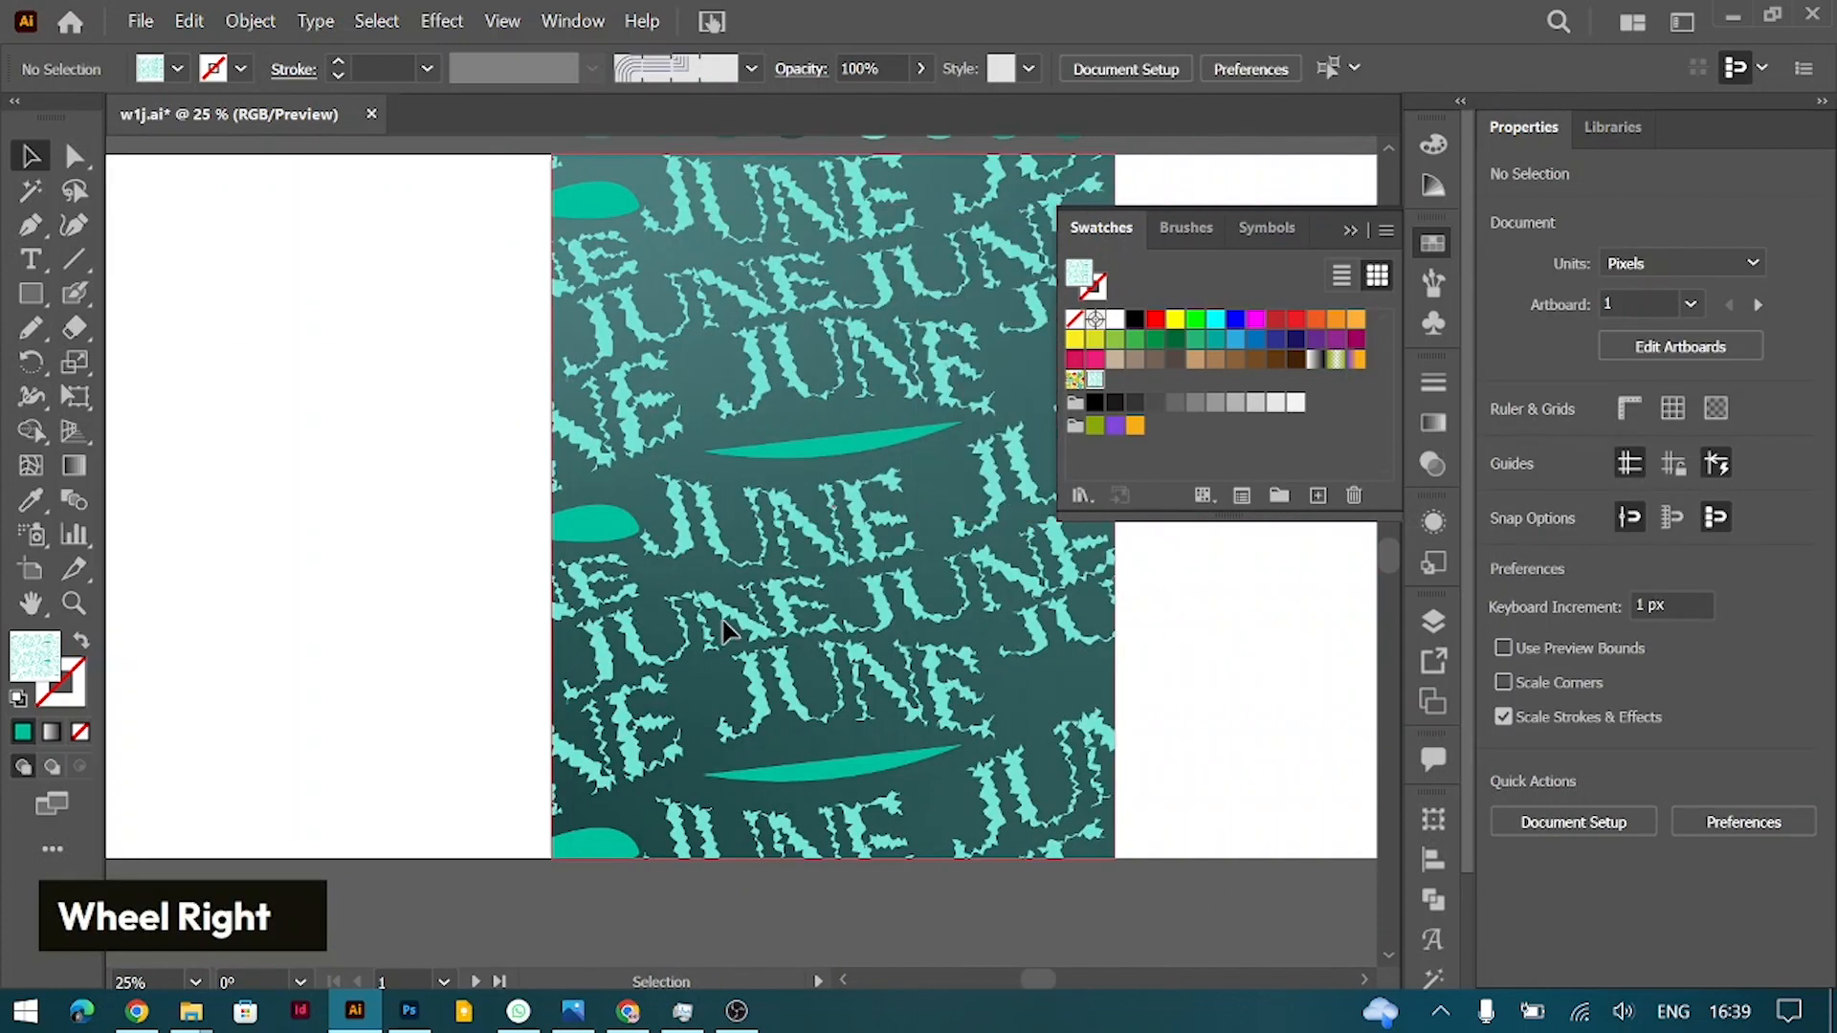
Step: Set the opacity of the JUNE pattern rectangle to 80%
{"action": "left_click", "coordinate": [813, 547]}
{"action": "left_click", "coordinate": [1670, 523]}
{"action": "key", "text": "shift+Down"}
{"action": "key", "text": "shift+Down"}
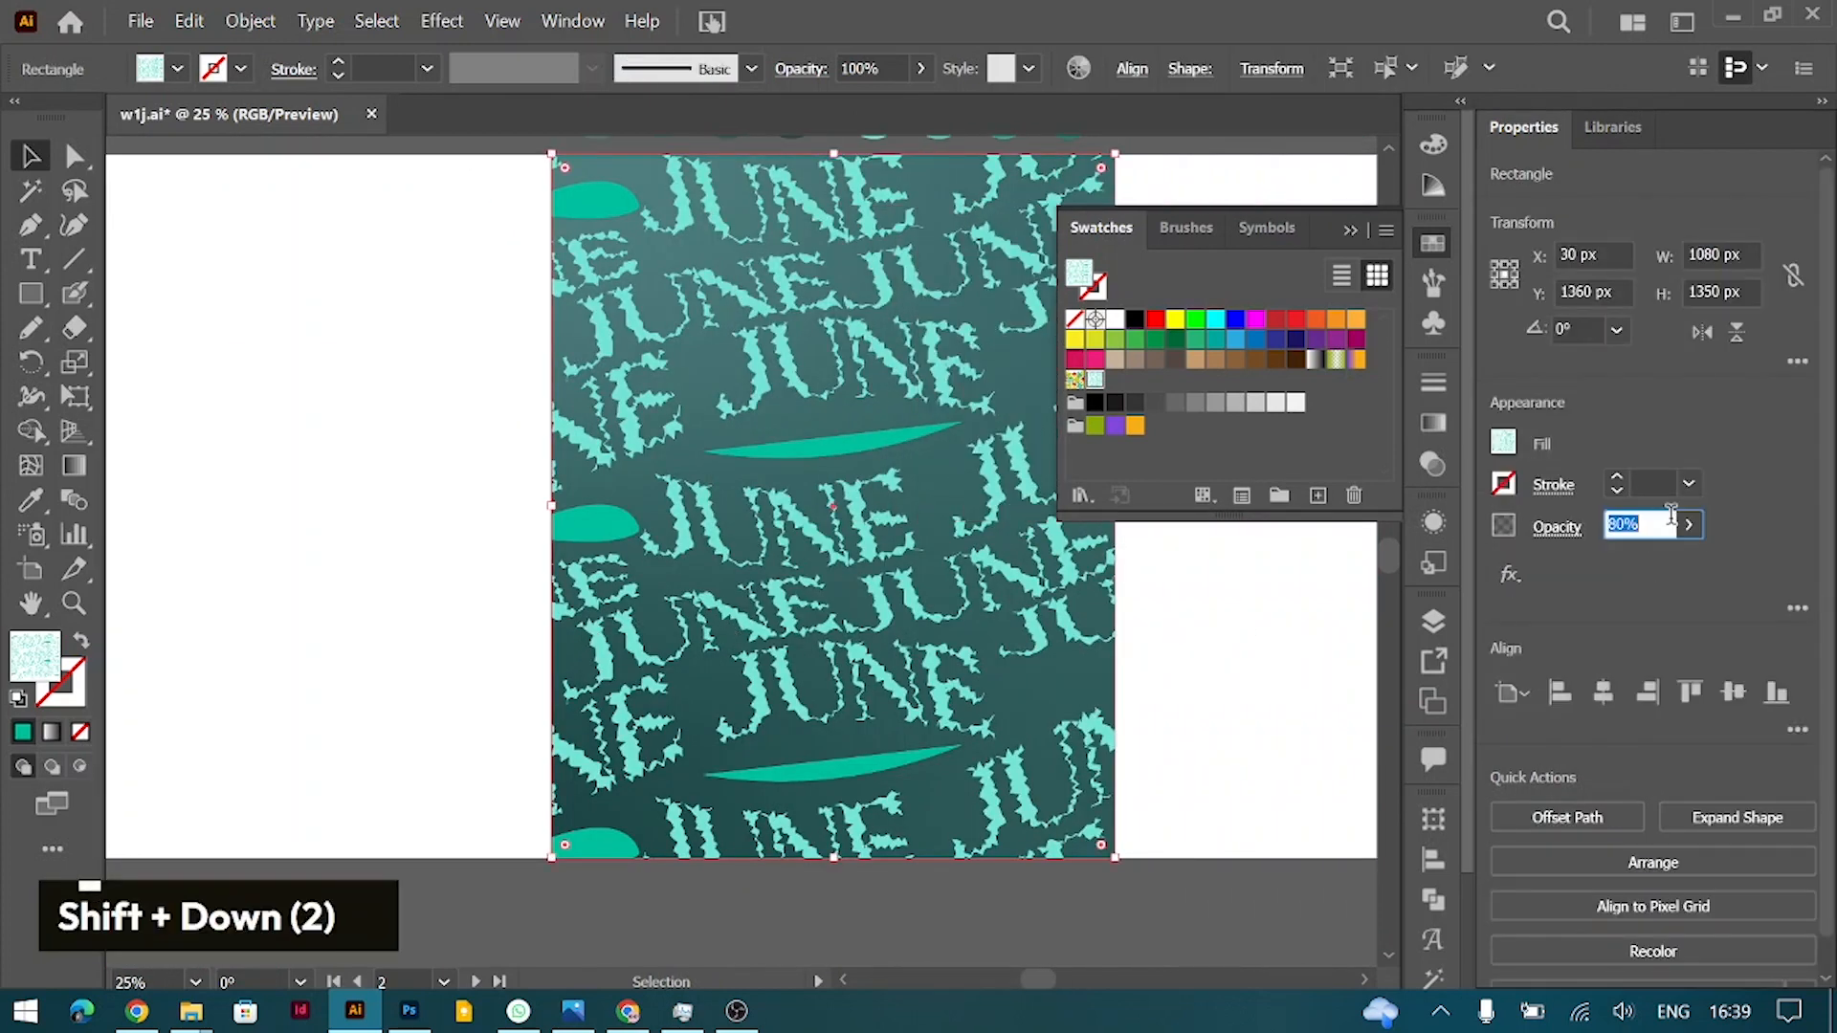
Step: Apply a Gaussian Blur with a 12-pixel radius to the JUNE pattern rectangle
{"action": "left_click", "coordinate": [1510, 574]}
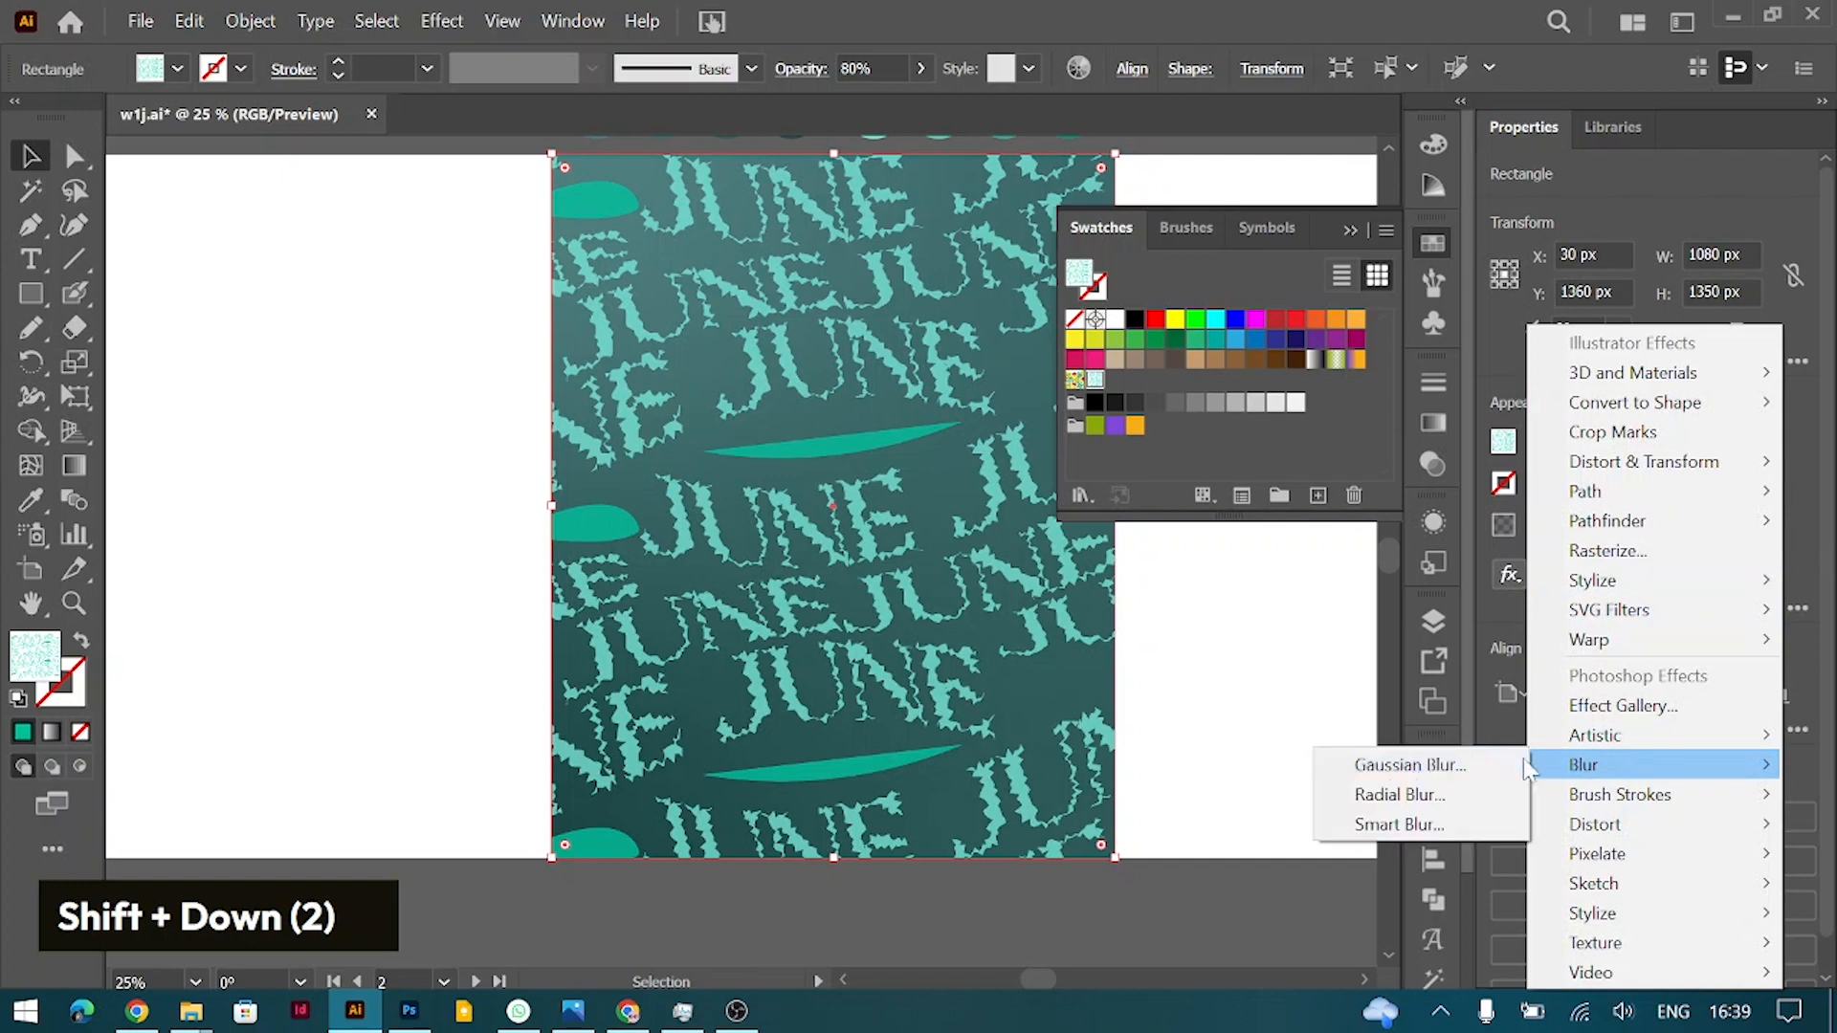
{"action": "left_click", "coordinate": [1493, 765]}
{"action": "left_click", "coordinate": [1452, 329]}
{"action": "key", "text": "shift+Down"}
{"action": "key", "text": "shift+Down"}
{"action": "key", "text": "shift+Down"}
{"action": "key", "text": "shift+Down"}
{"action": "key", "text": "Up"}
{"action": "key", "text": "Up"}
{"action": "key", "text": "Up"}
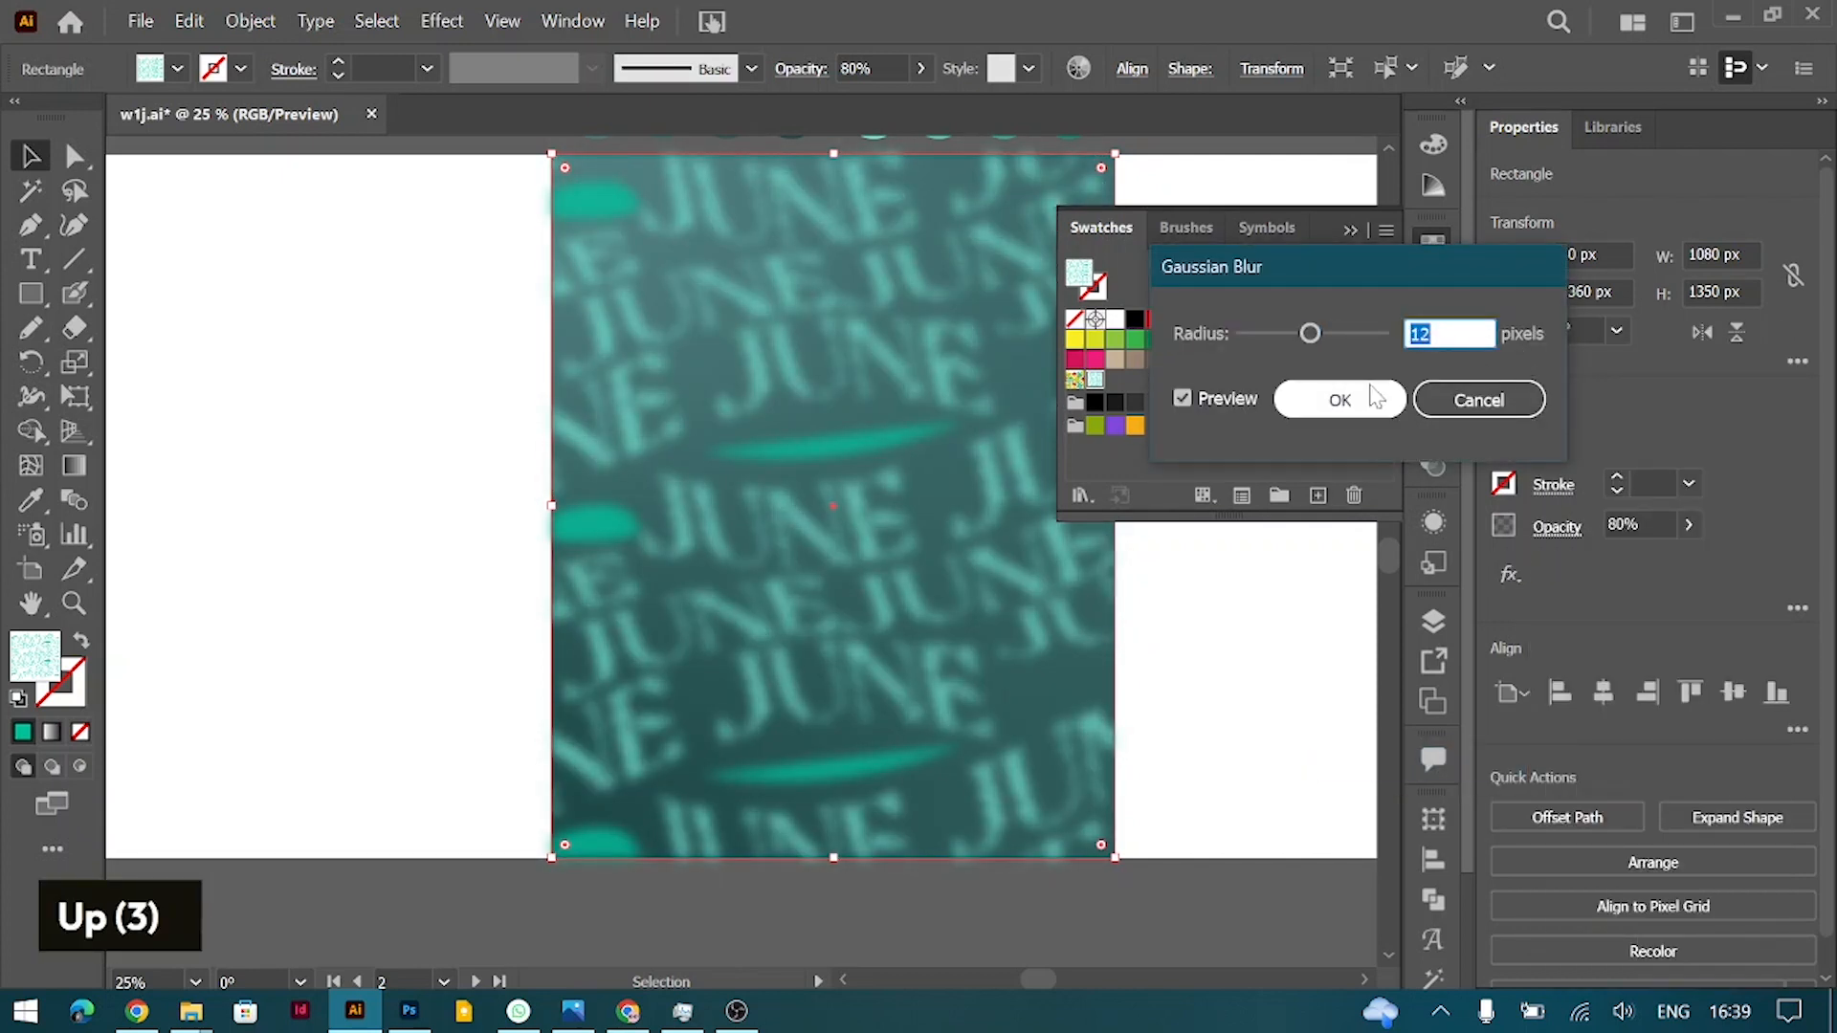
{"action": "key", "text": "Return"}
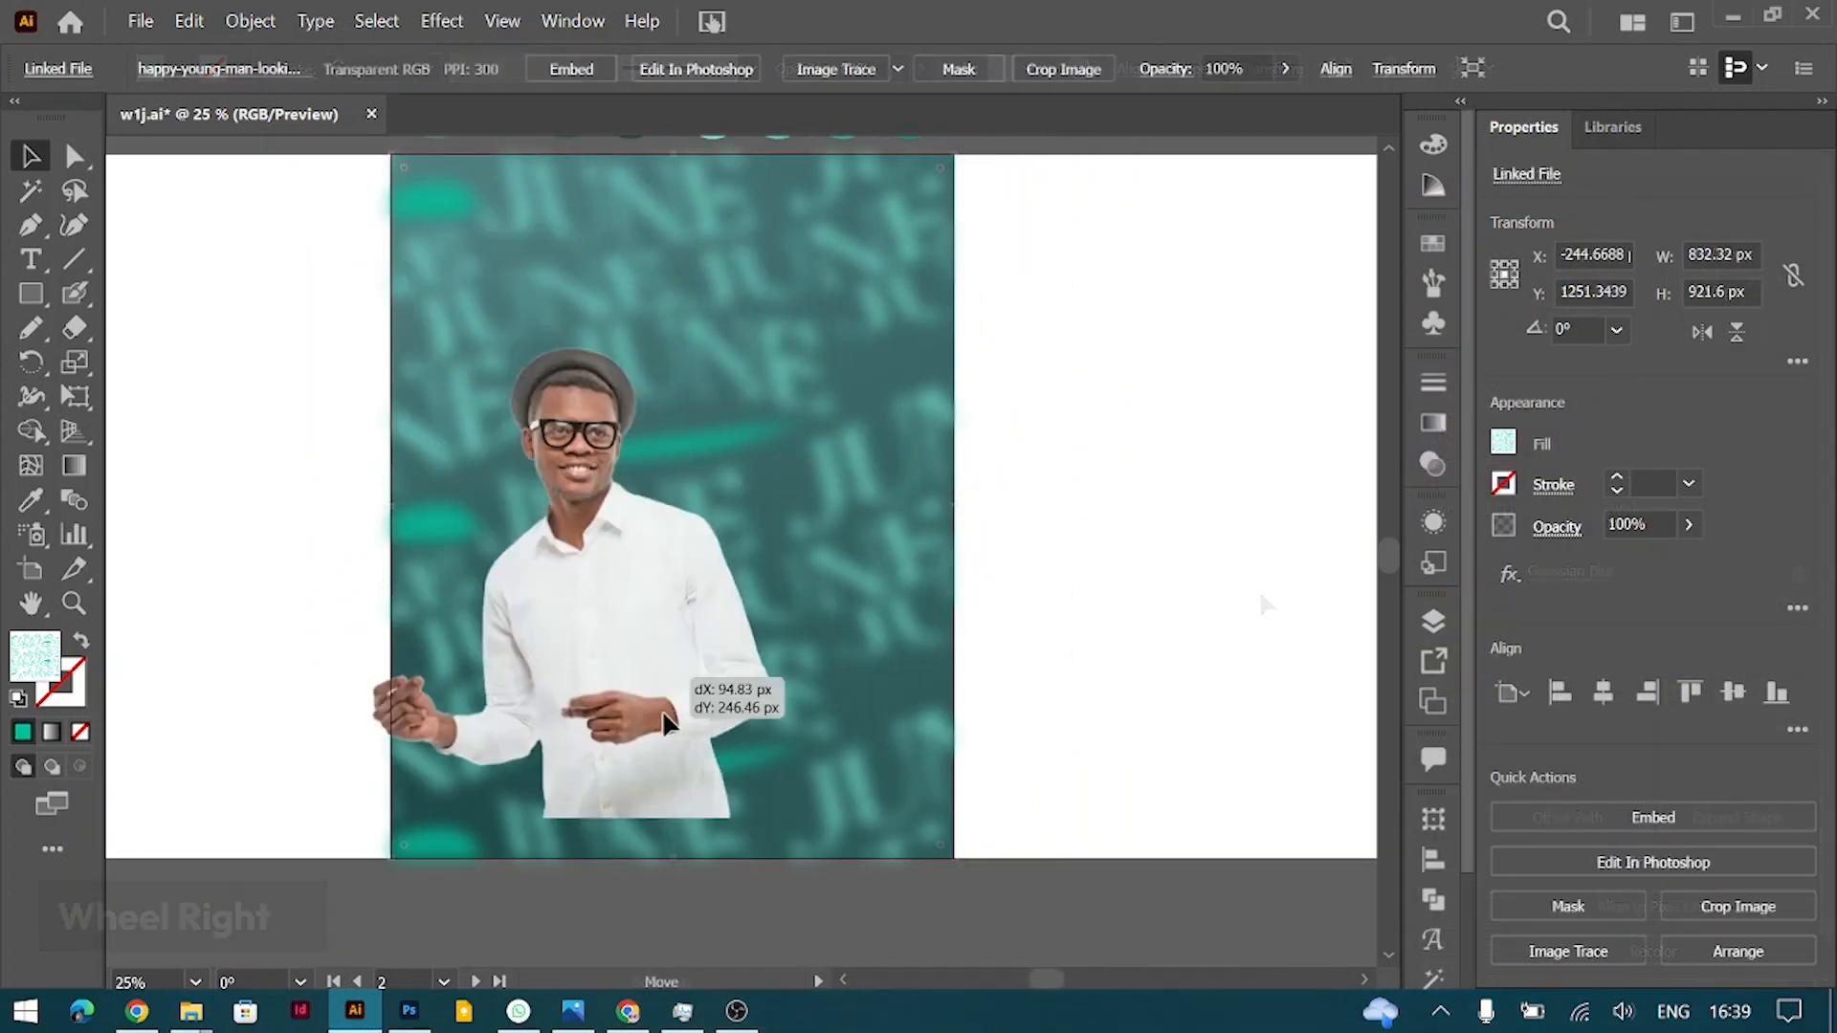
Step: Move the man's cut-out photo onto the artboard, centred over its lower half
{"action": "left_click_drag", "start_coordinate": [667, 725], "coordinate": [771, 829]}
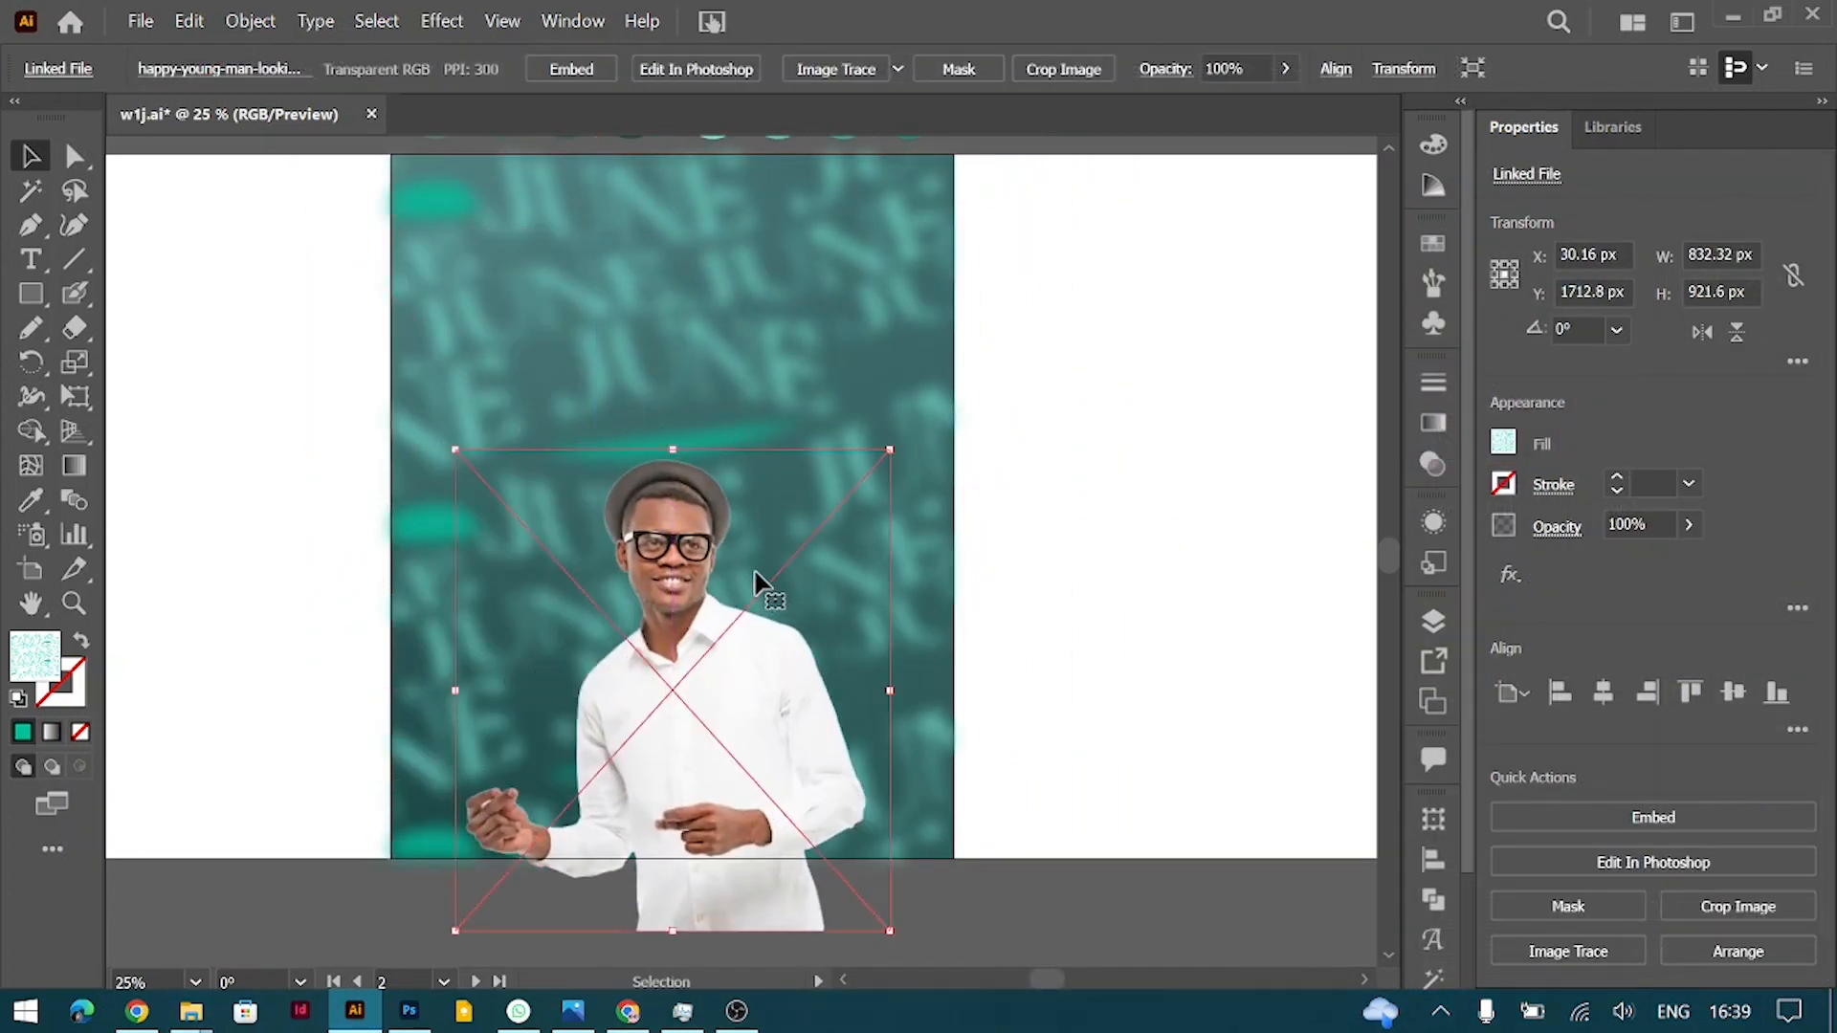
{"action": "left_click", "coordinate": [894, 451]}
{"action": "left_click", "coordinate": [869, 512]}
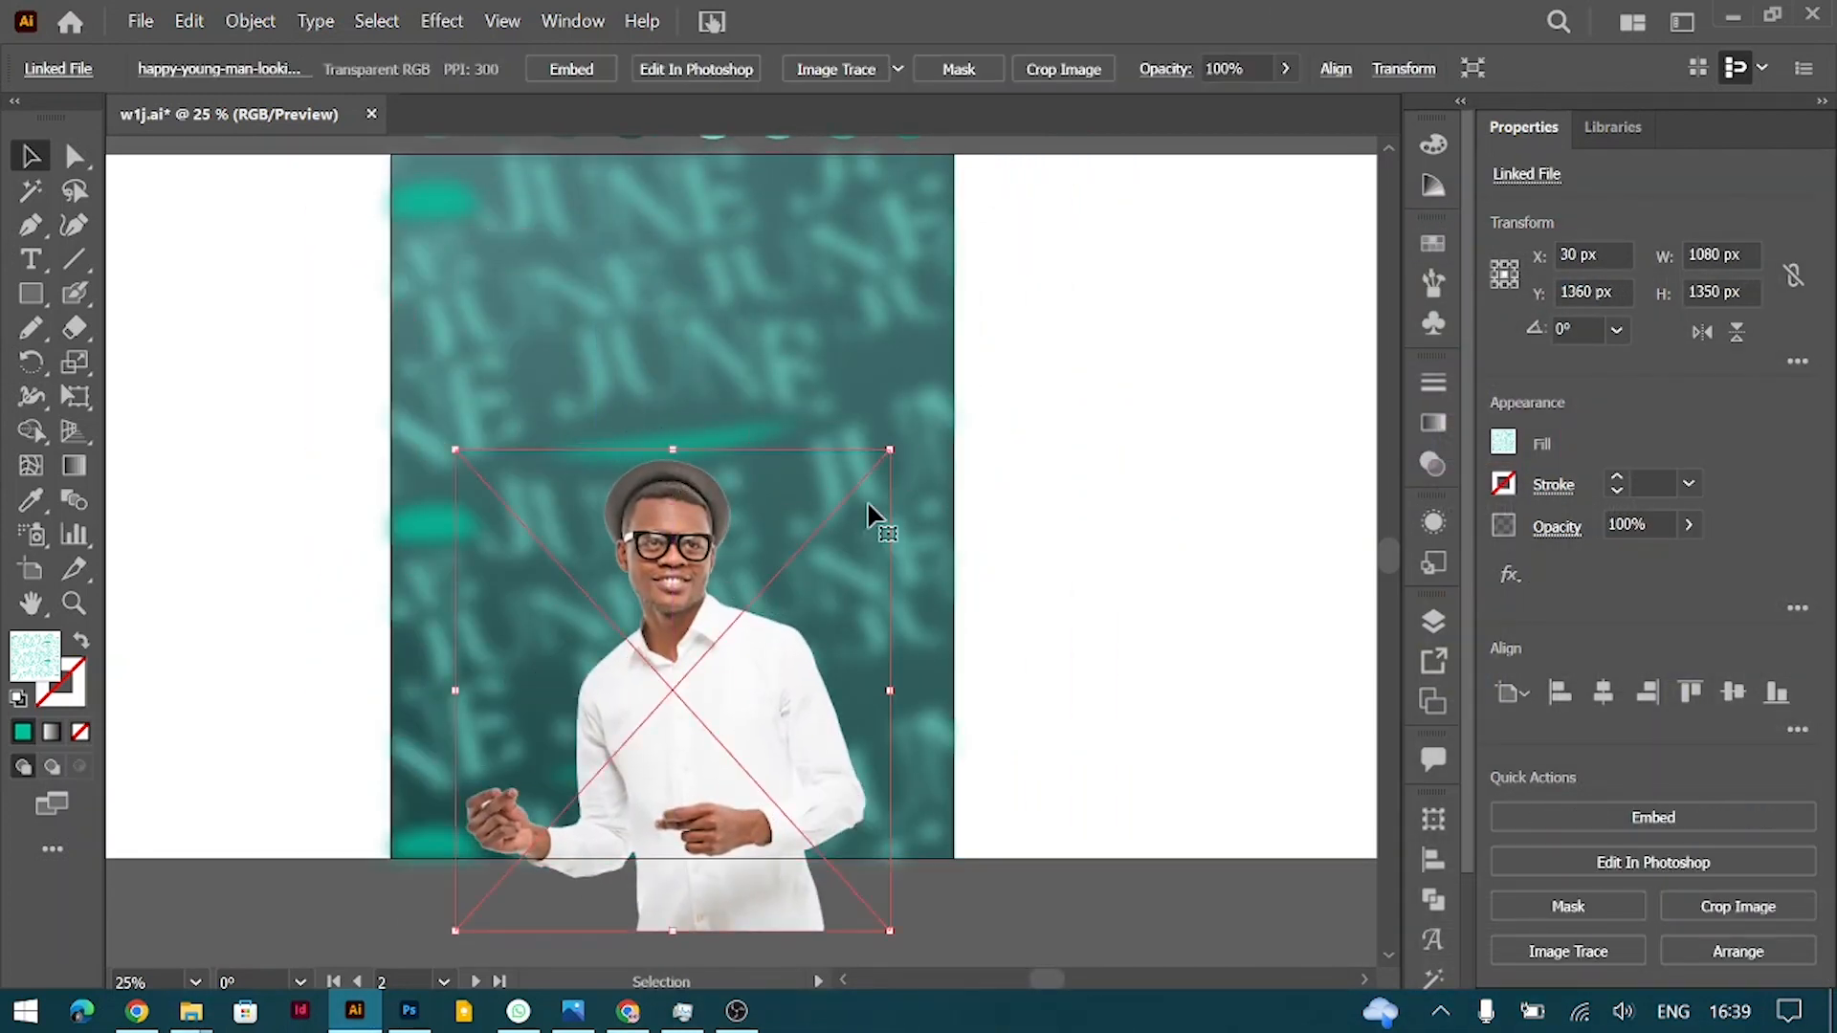
Step: Enlarge the man's photo to about 1040 × 1140 px, tilt it about 3°, and place it toward the artboard's lower right
{"action": "left_click_drag", "start_coordinate": [899, 441], "coordinate": [886, 430]}
{"action": "left_click_drag", "start_coordinate": [709, 667], "coordinate": [692, 620]}
{"action": "left_click_drag", "start_coordinate": [646, 402], "coordinate": [656, 268]}
{"action": "left_click_drag", "start_coordinate": [661, 497], "coordinate": [758, 526]}
{"action": "left_click_drag", "start_coordinate": [1035, 583], "coordinate": [976, 583]}
{"action": "left_click_drag", "start_coordinate": [806, 607], "coordinate": [848, 610]}
{"action": "left_click", "coordinate": [1072, 546]}
Step: Add the point text "JUNE" in Al_Ragas Regular at 220 pt in the artboard's upper part
{"action": "scroll", "coordinate": [479, 431], "scroll_direction": "up", "scroll_amount": 4}
{"action": "scroll", "coordinate": [479, 430], "scroll_direction": "down", "scroll_amount": 4}
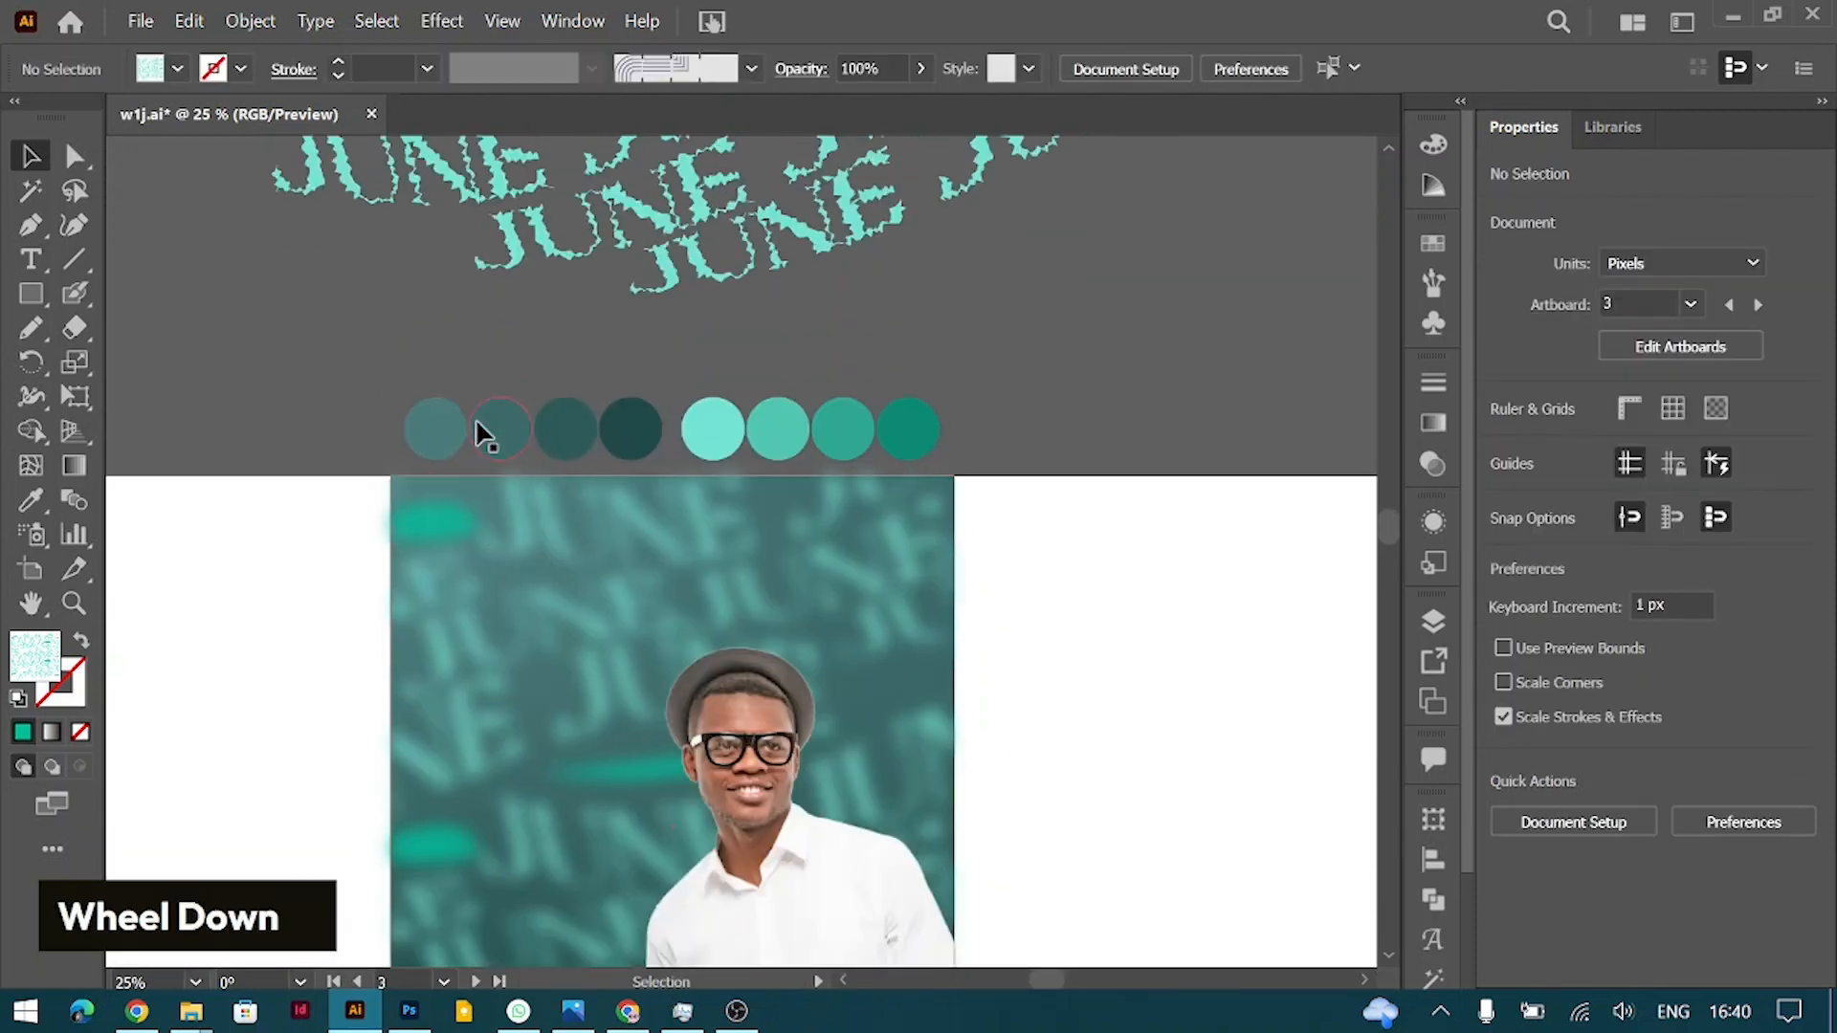
{"action": "left_click", "coordinate": [40, 256]}
{"action": "left_click", "coordinate": [463, 488]}
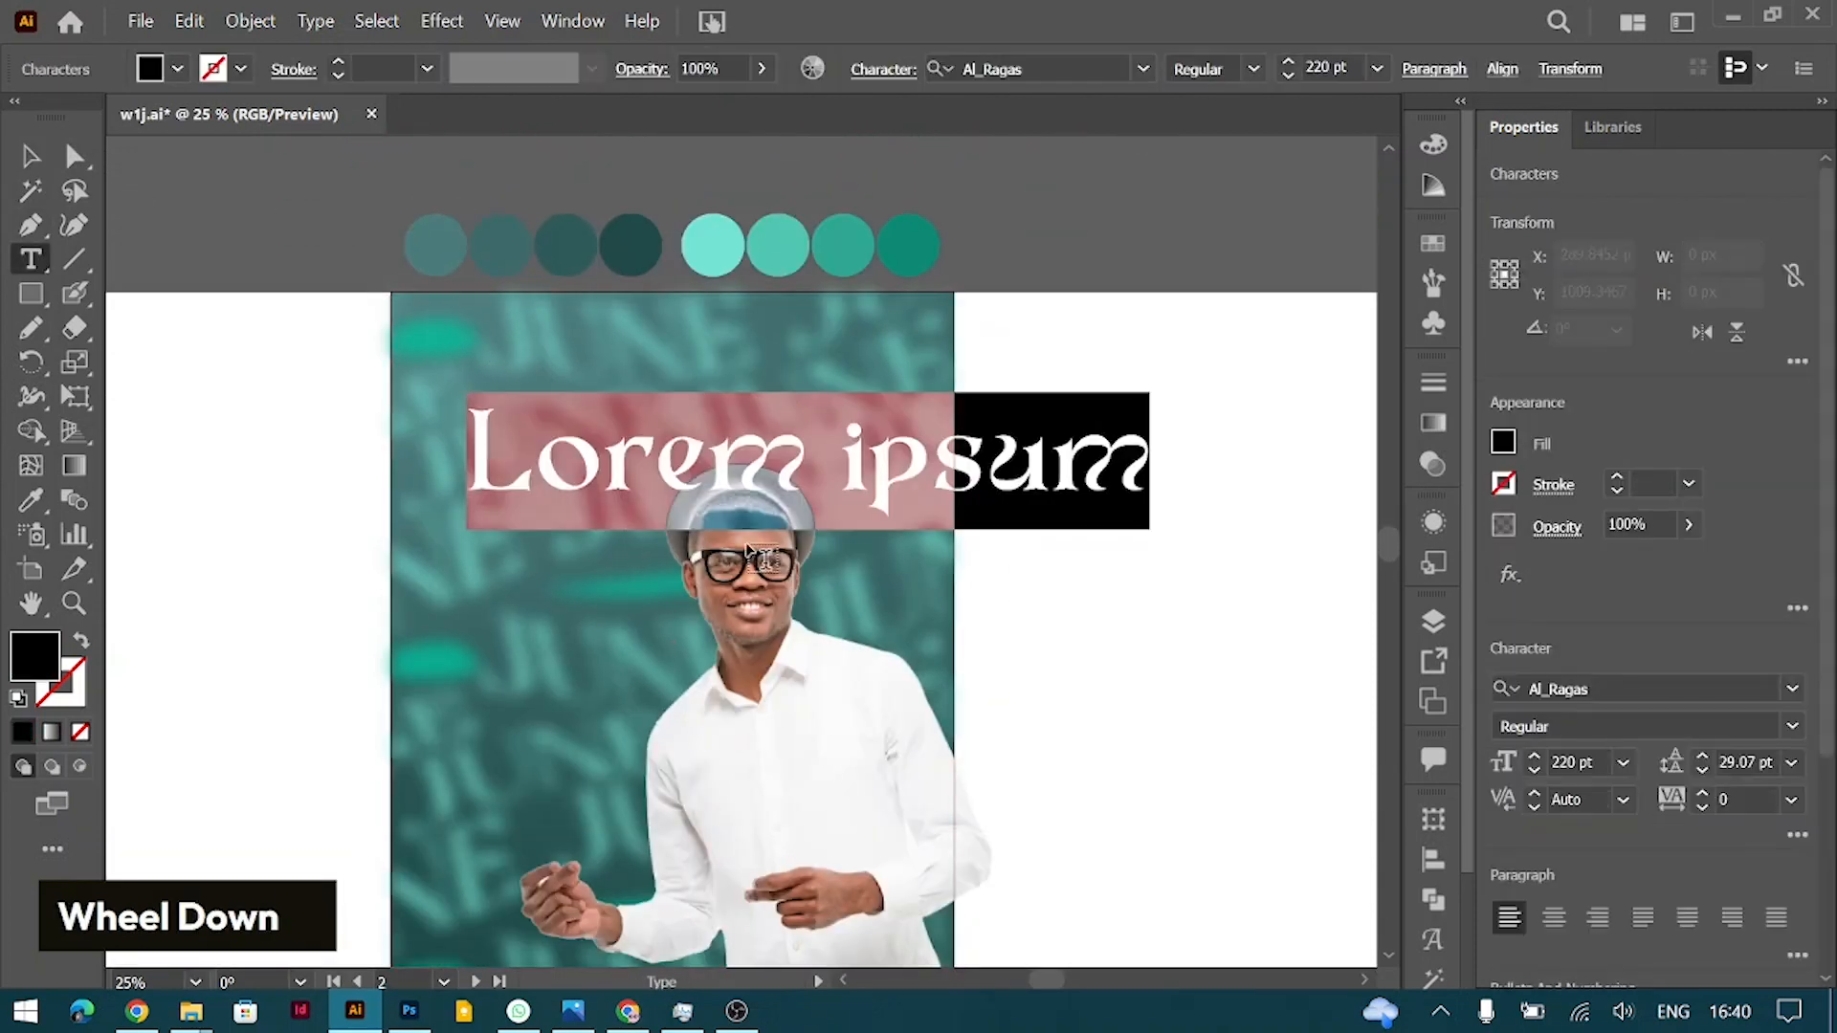
{"action": "type", "text": "JUNE"}
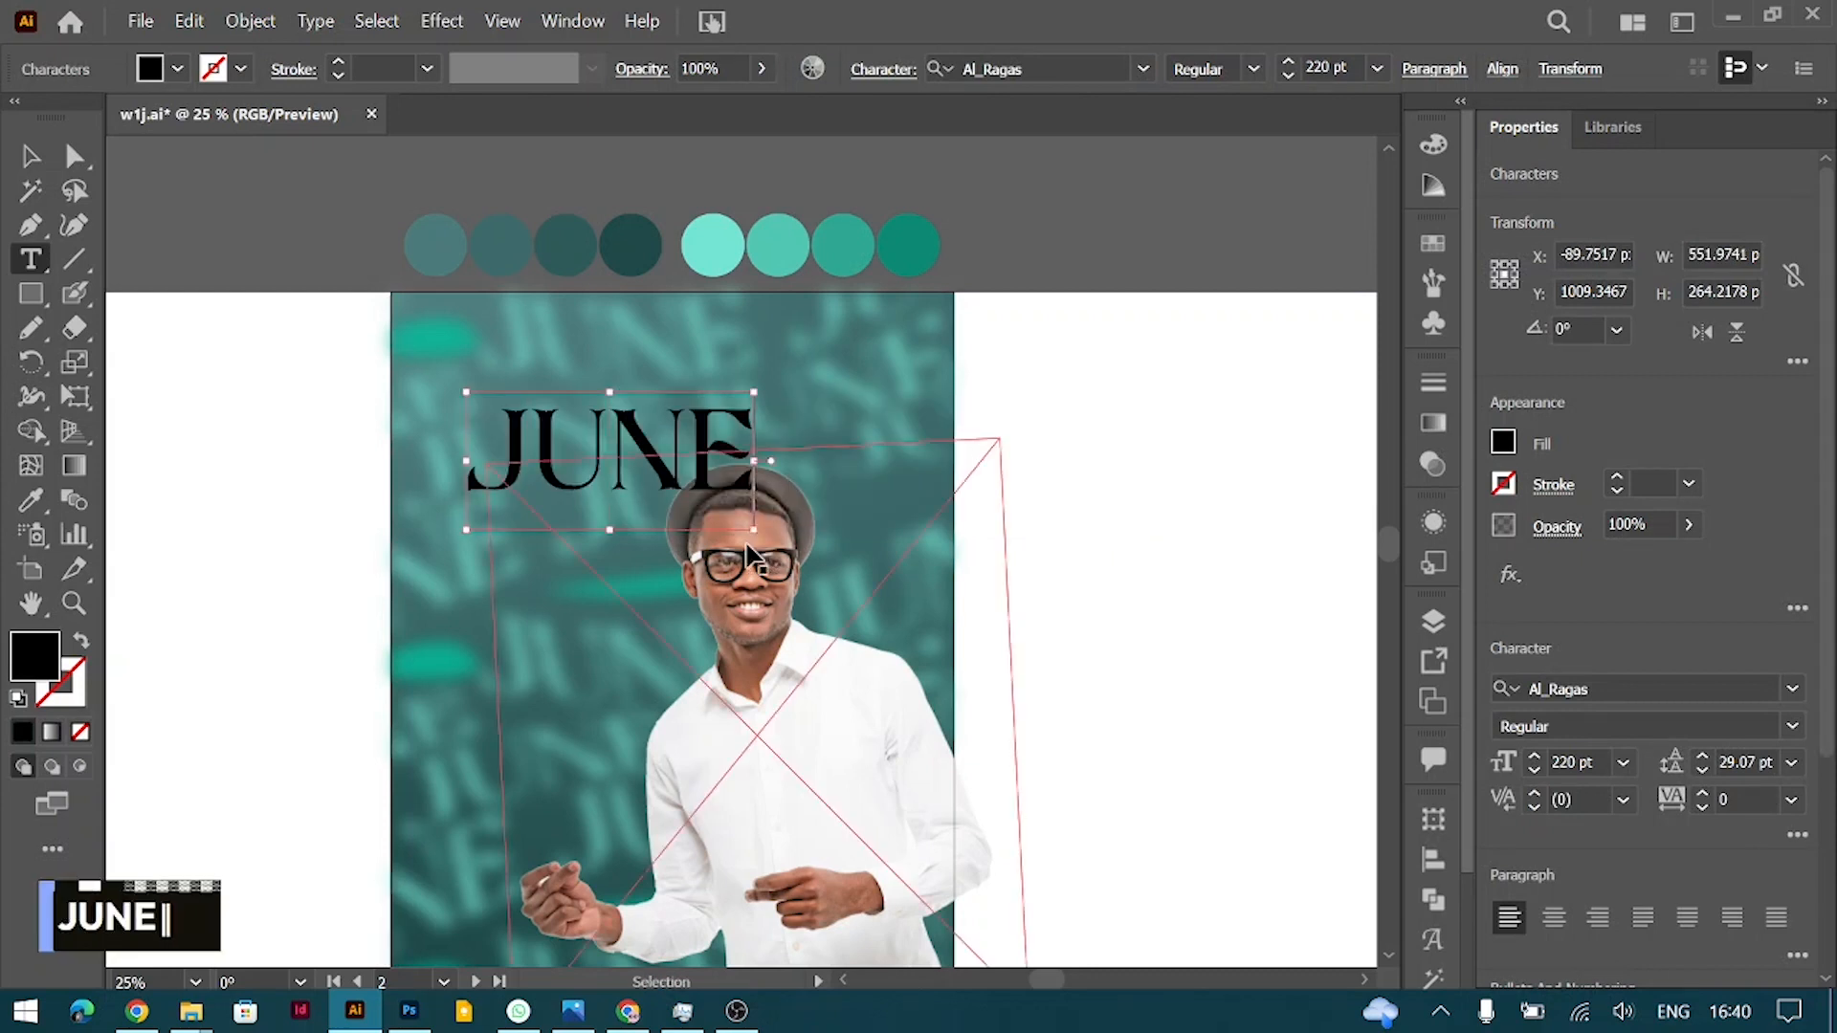
Step: Tighten the tracking of the whole JUNE heading to -80
{"action": "key", "text": "ctrl+a"}
{"action": "key", "text": "alt+Left"}
{"action": "key", "text": "alt+Left"}
{"action": "key", "text": "alt+Left"}
{"action": "key", "text": "alt+Left"}
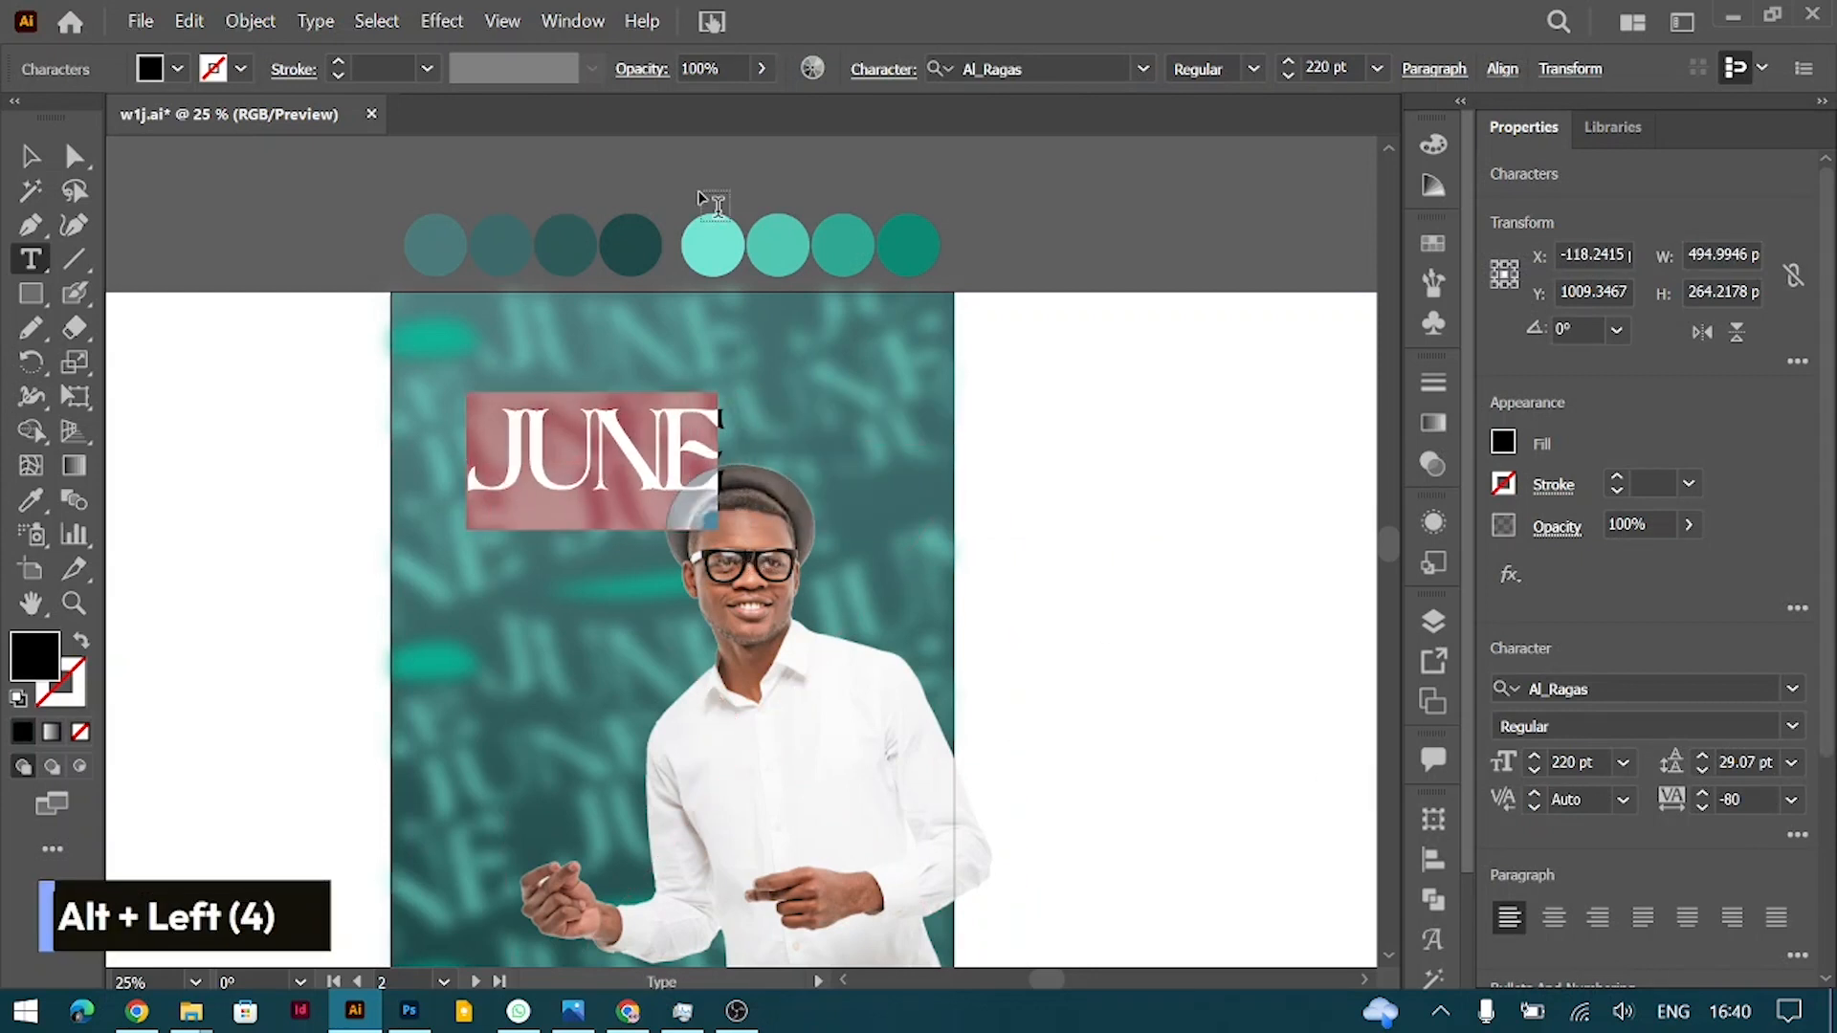
Step: Move the JUNE heading beside the man's hat and fill it with white
{"action": "left_click", "coordinate": [29, 155]}
{"action": "left_click_drag", "start_coordinate": [588, 450], "coordinate": [527, 555]}
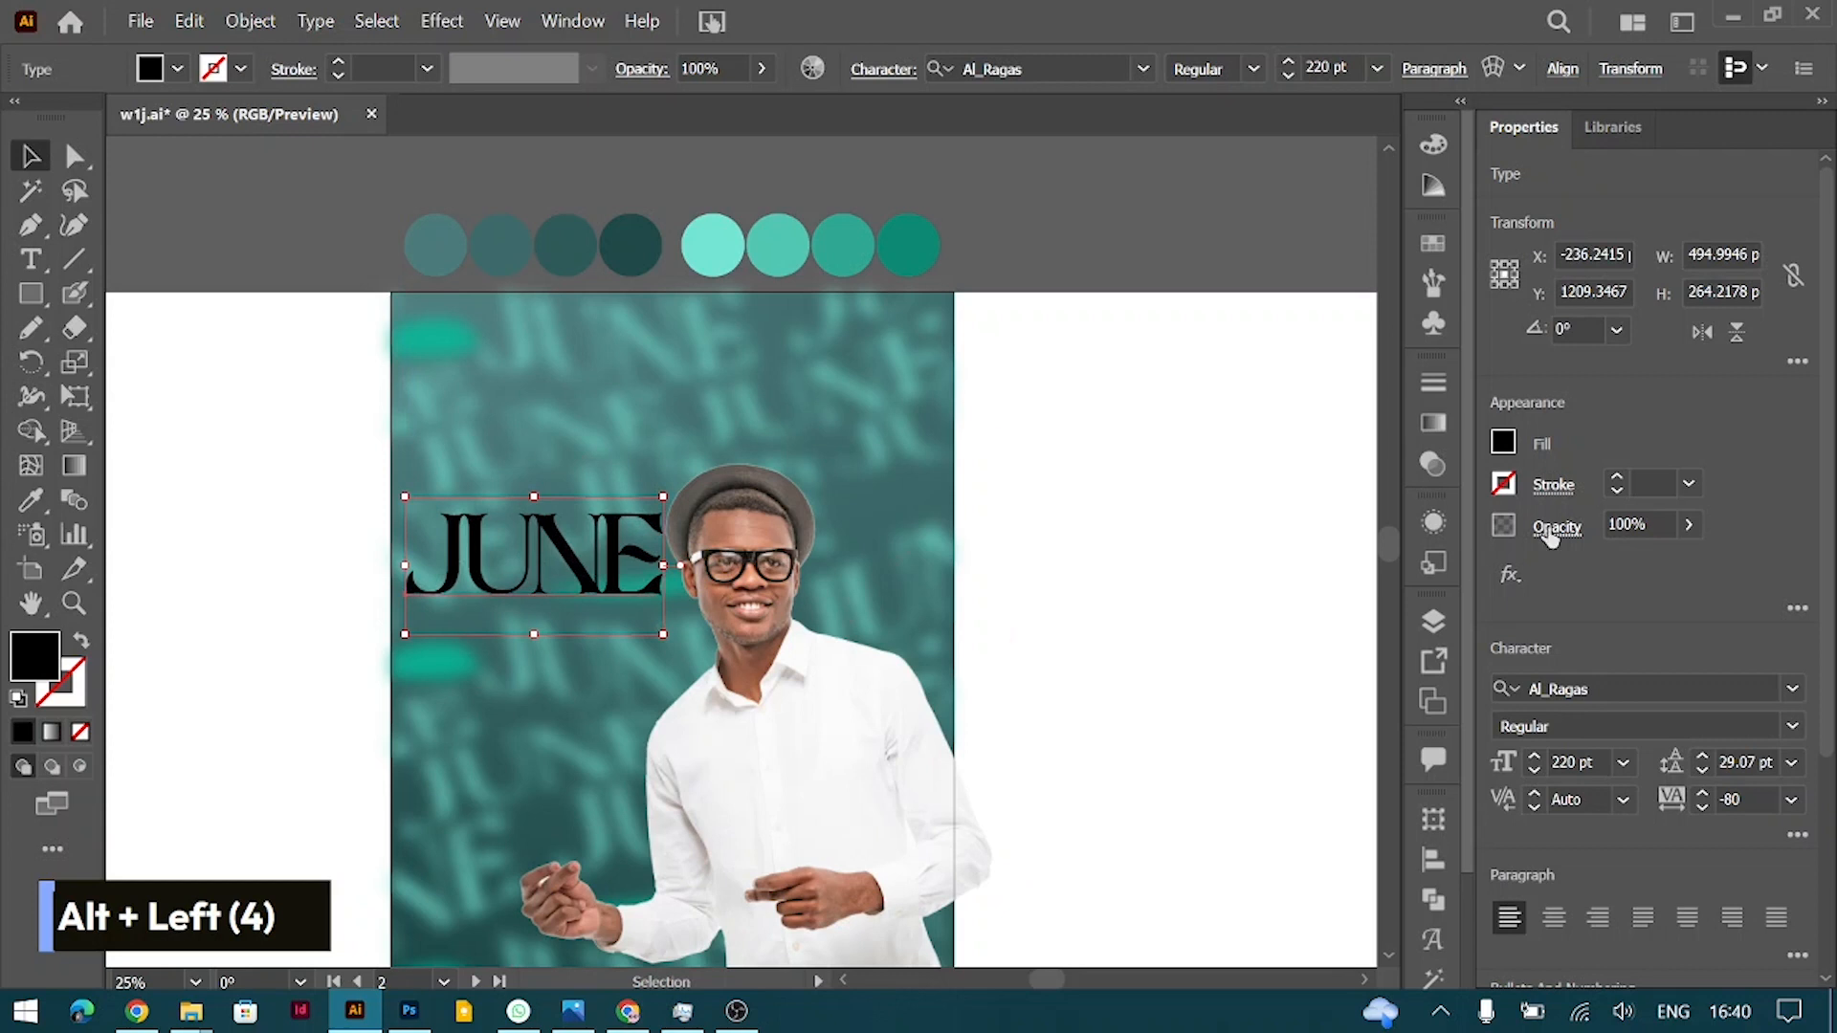
{"action": "left_click", "coordinate": [1500, 442]}
{"action": "double_click", "coordinate": [1227, 692]}
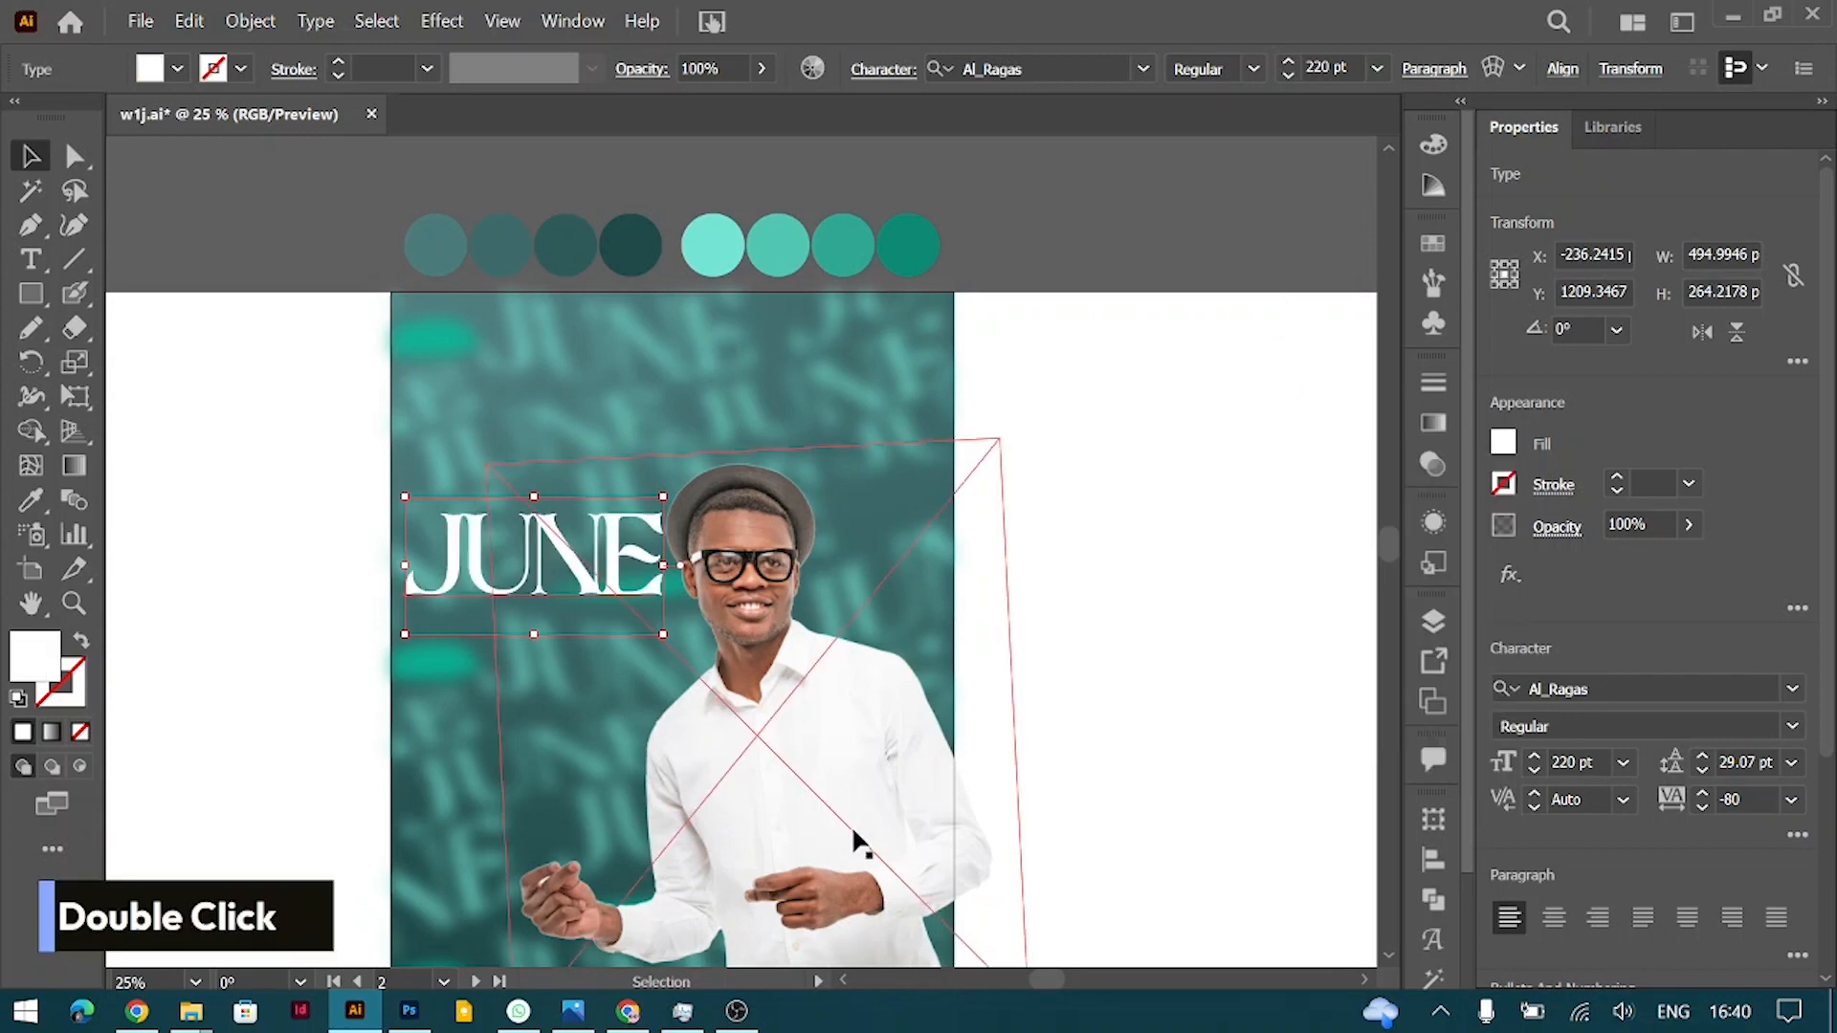
Step: Shift the photo and the JUNE heading slightly right, and scale the heading down to about 416 × 222 px
{"action": "left_click", "coordinate": [803, 821]}
{"action": "left_click", "coordinate": [455, 557]}
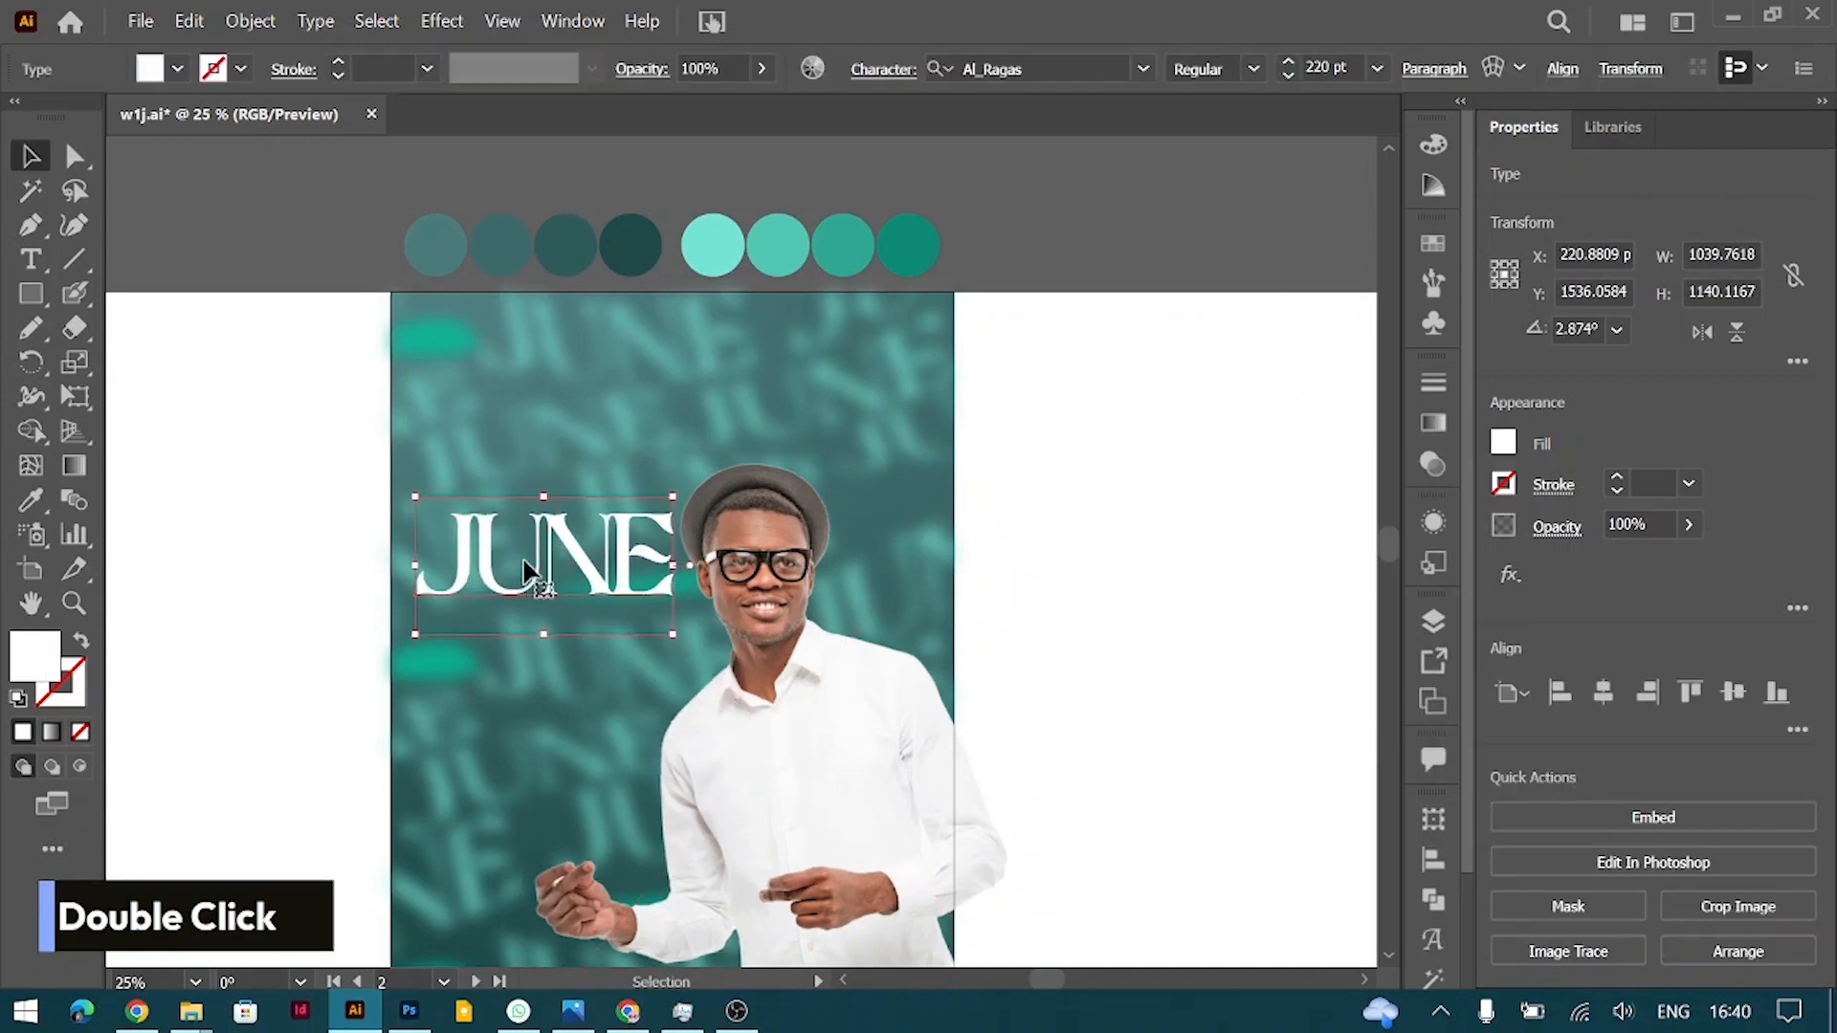
{"action": "left_click_drag", "start_coordinate": [415, 565], "coordinate": [504, 567]}
{"action": "left_click", "coordinate": [329, 446]}
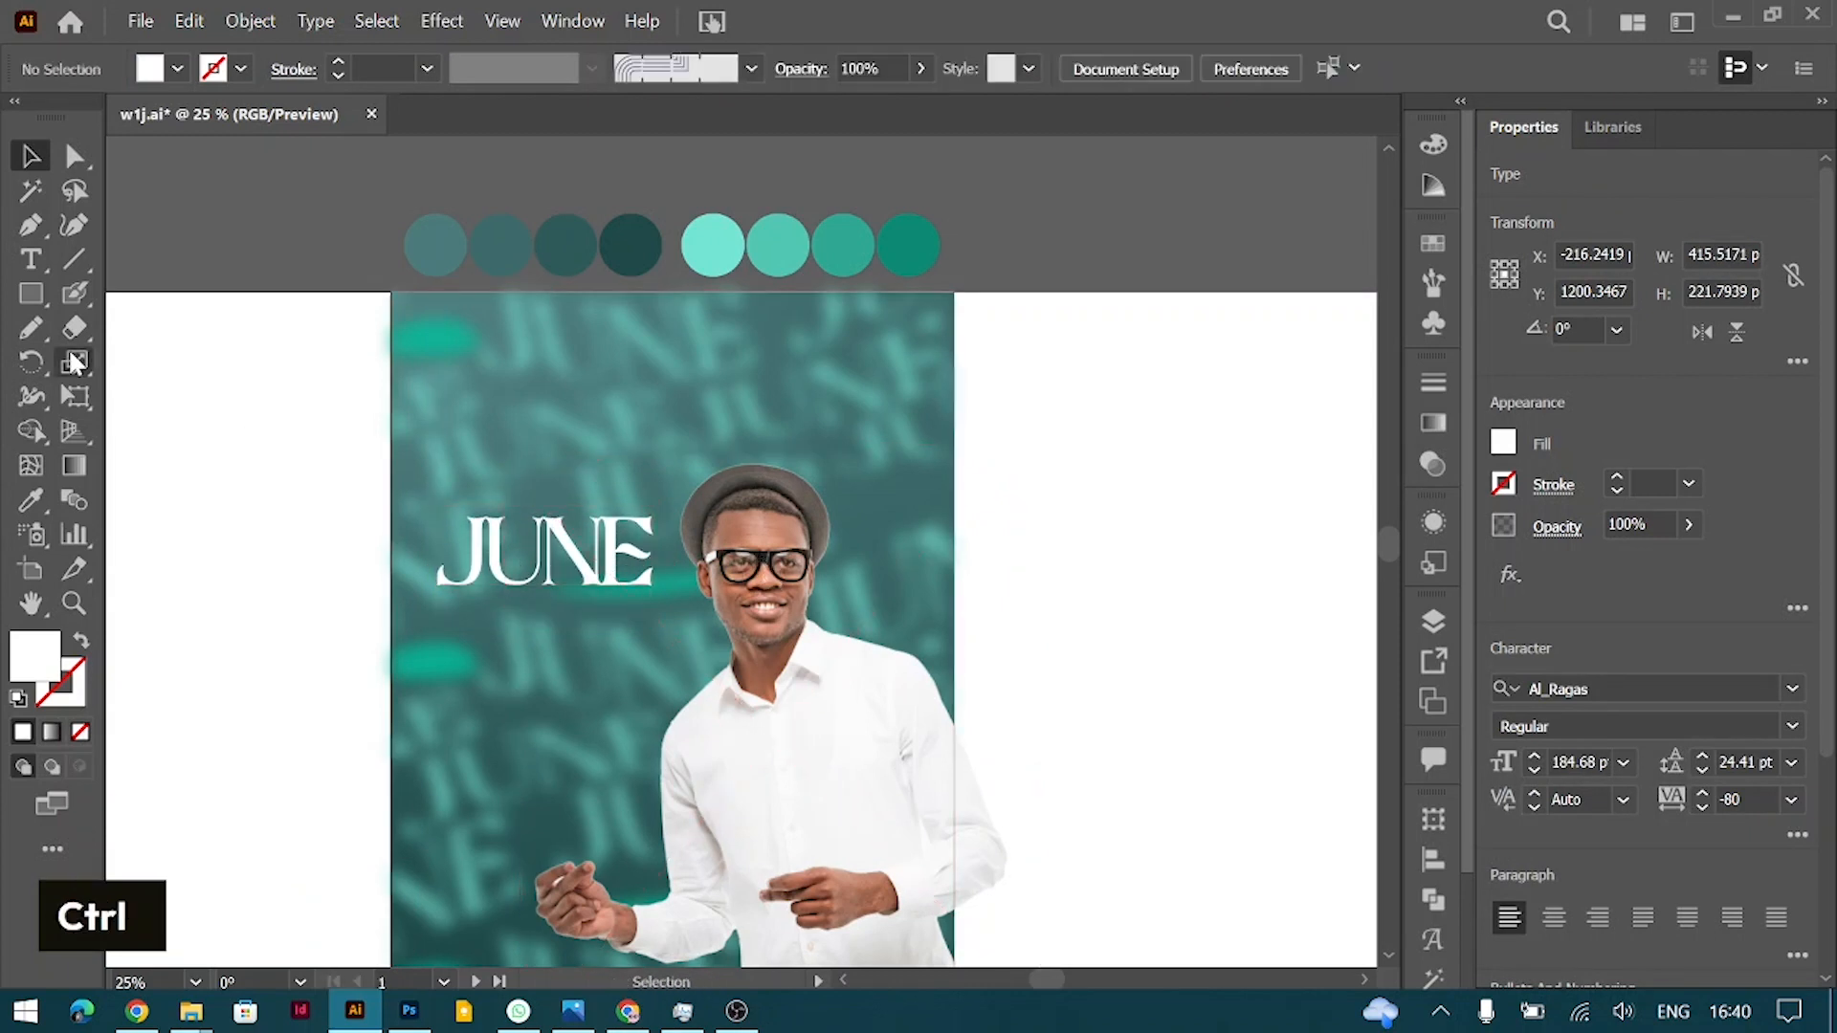
Step: Draw a rectangle about 314 × 75 px beneath the JUNE heading and fill it with the lightest mint palette colour
{"action": "left_click", "coordinate": [31, 293]}
{"action": "left_click_drag", "start_coordinate": [488, 594], "coordinate": [656, 633]}
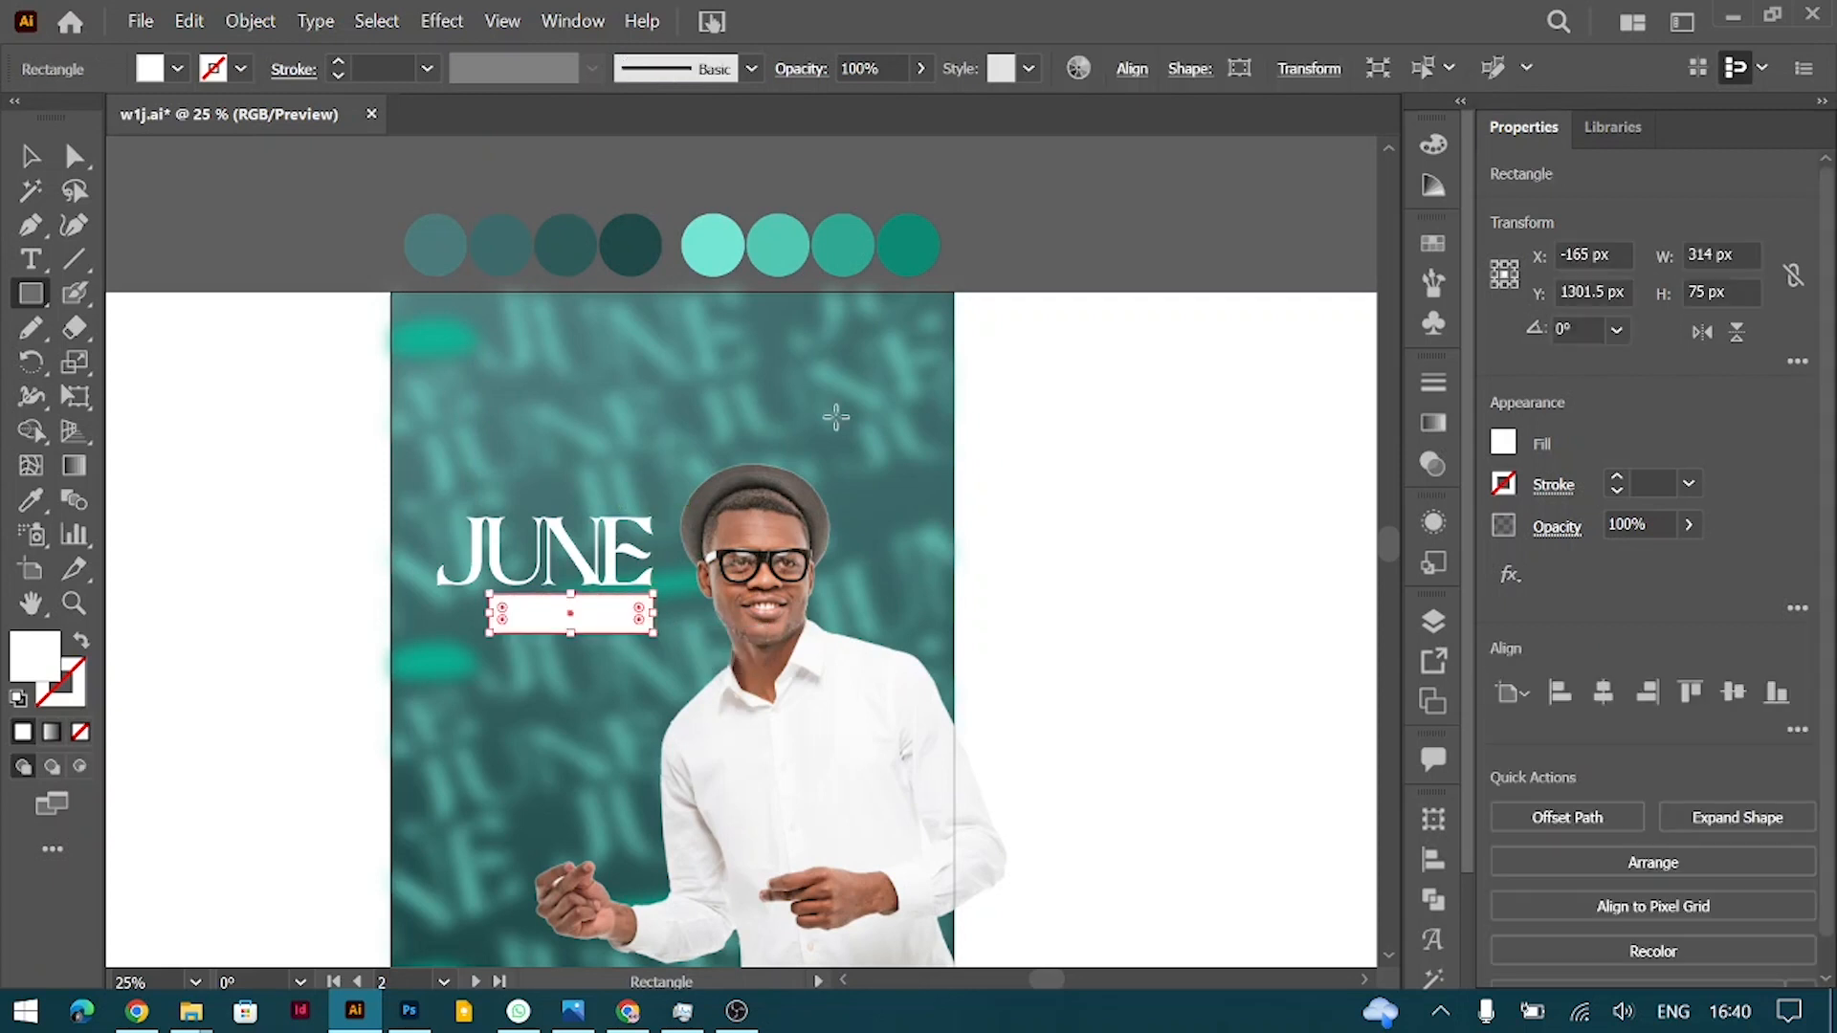
{"action": "key", "text": "i"}
{"action": "left_click", "coordinate": [723, 241]}
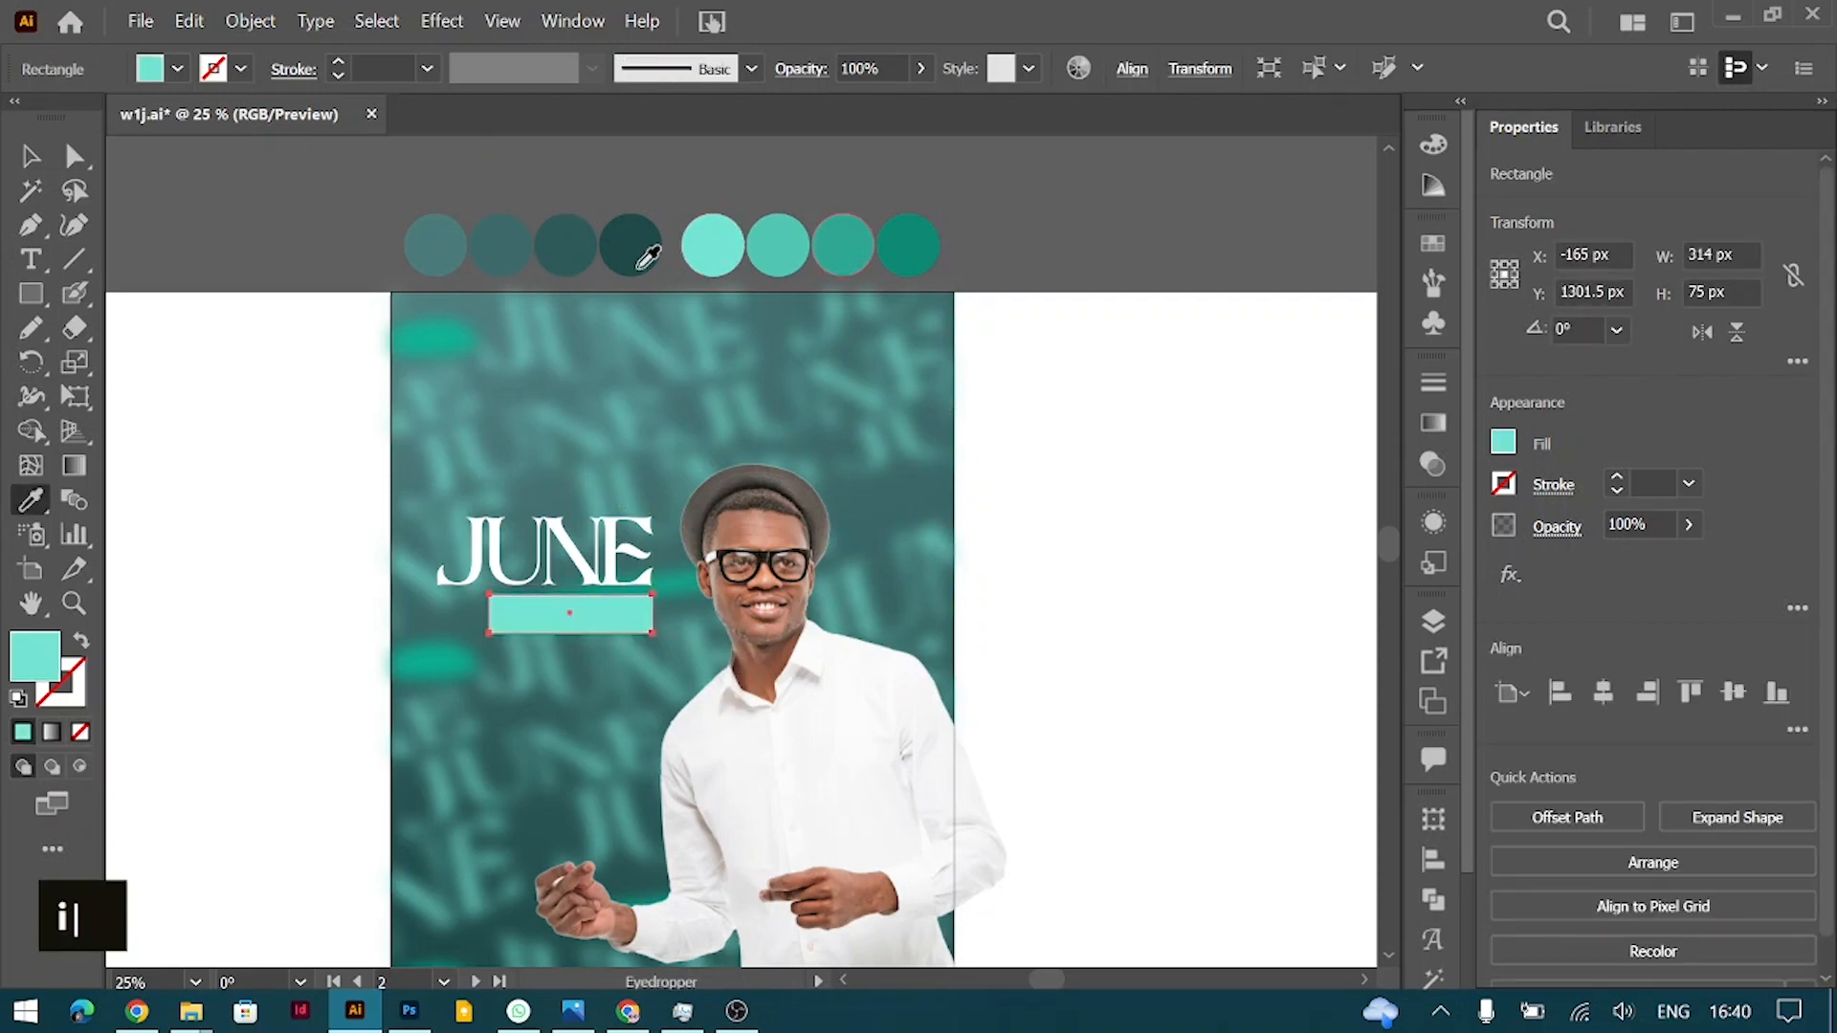
Step: Apply a freeform gradient to the rectangle and colour its upper-left stop with the lightest mint palette colour
{"action": "left_click", "coordinate": [34, 156]}
{"action": "left_click", "coordinate": [1433, 422]}
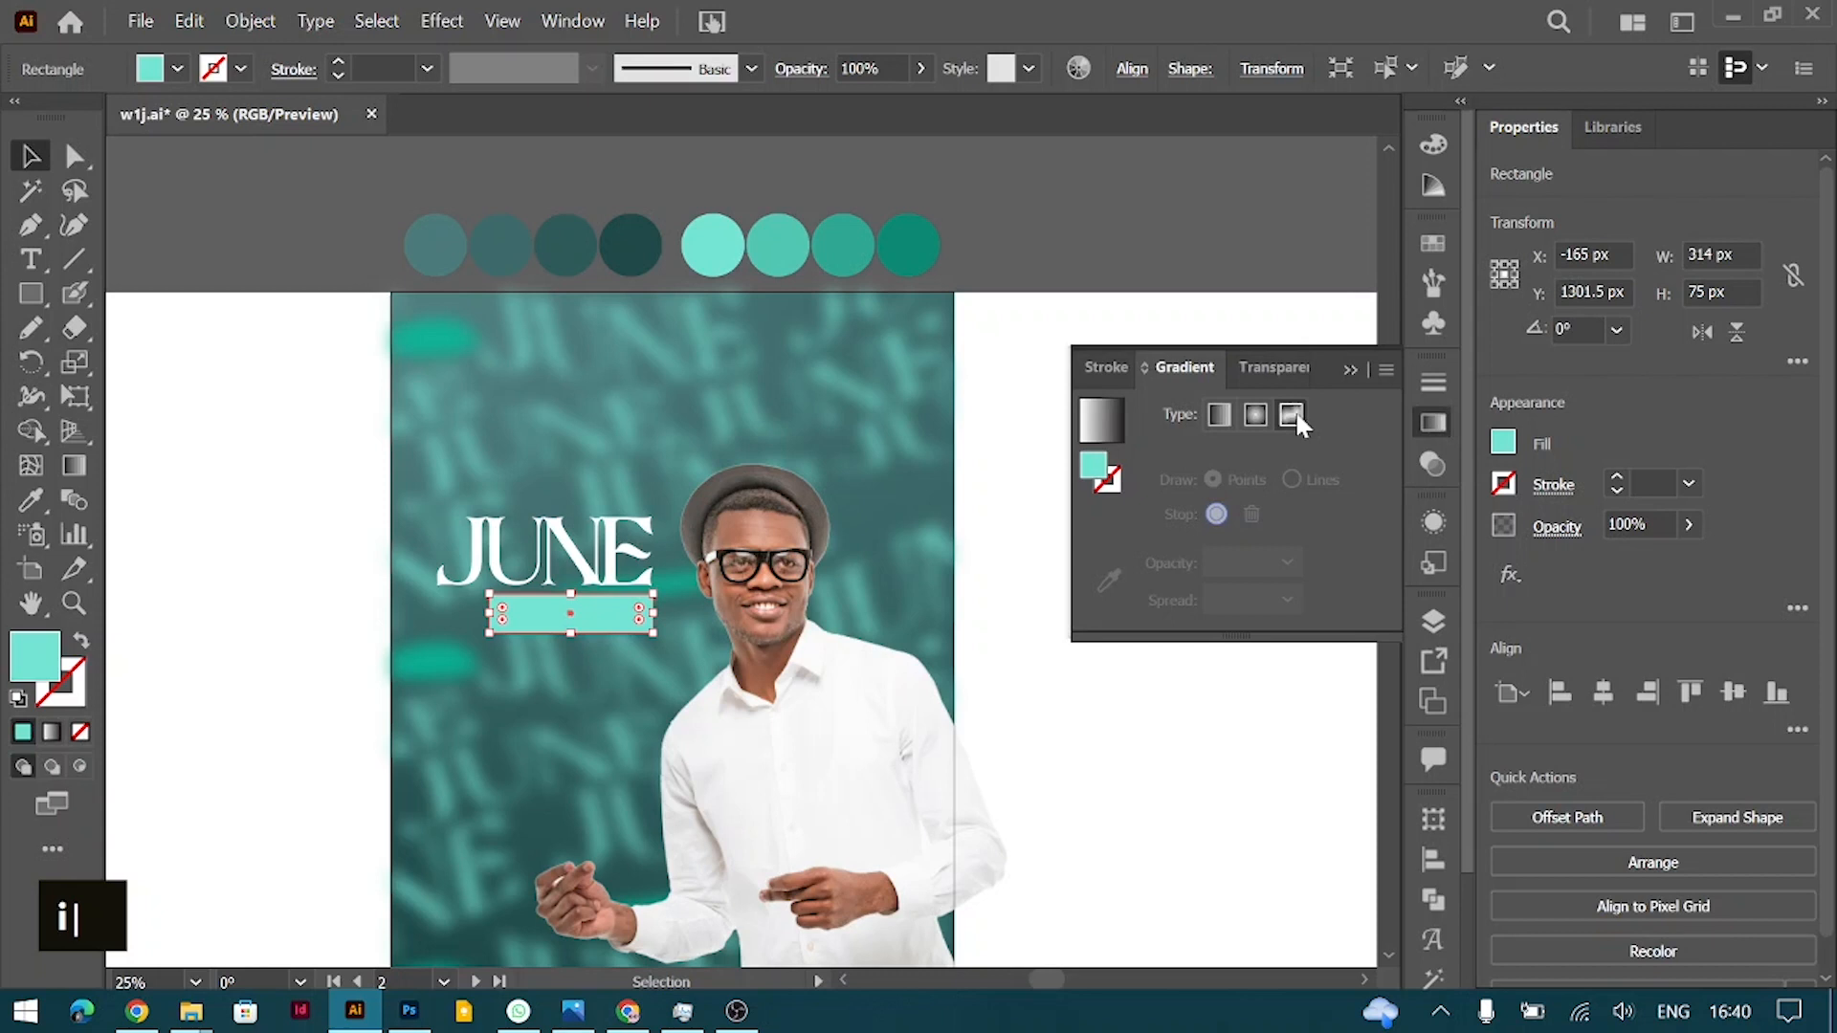
{"action": "key", "text": "g"}
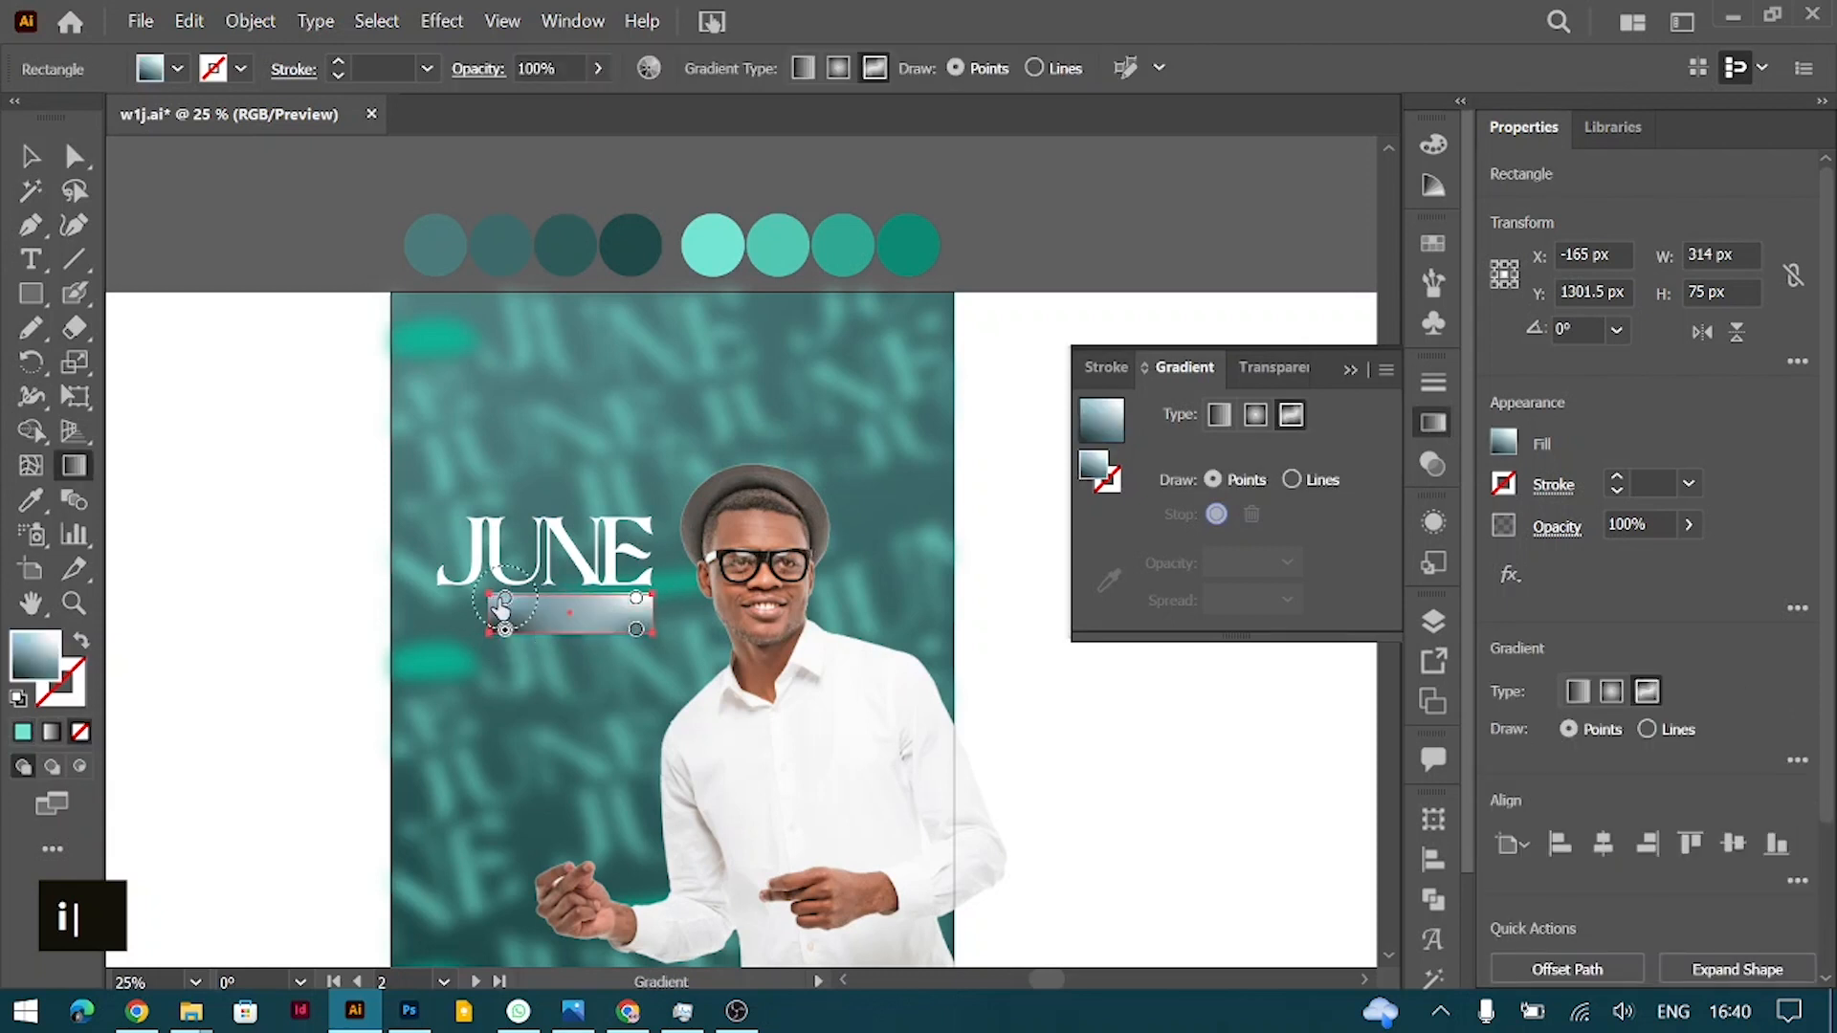
{"action": "left_click", "coordinate": [504, 599]}
{"action": "left_click", "coordinate": [1109, 580]}
{"action": "left_click", "coordinate": [713, 245]}
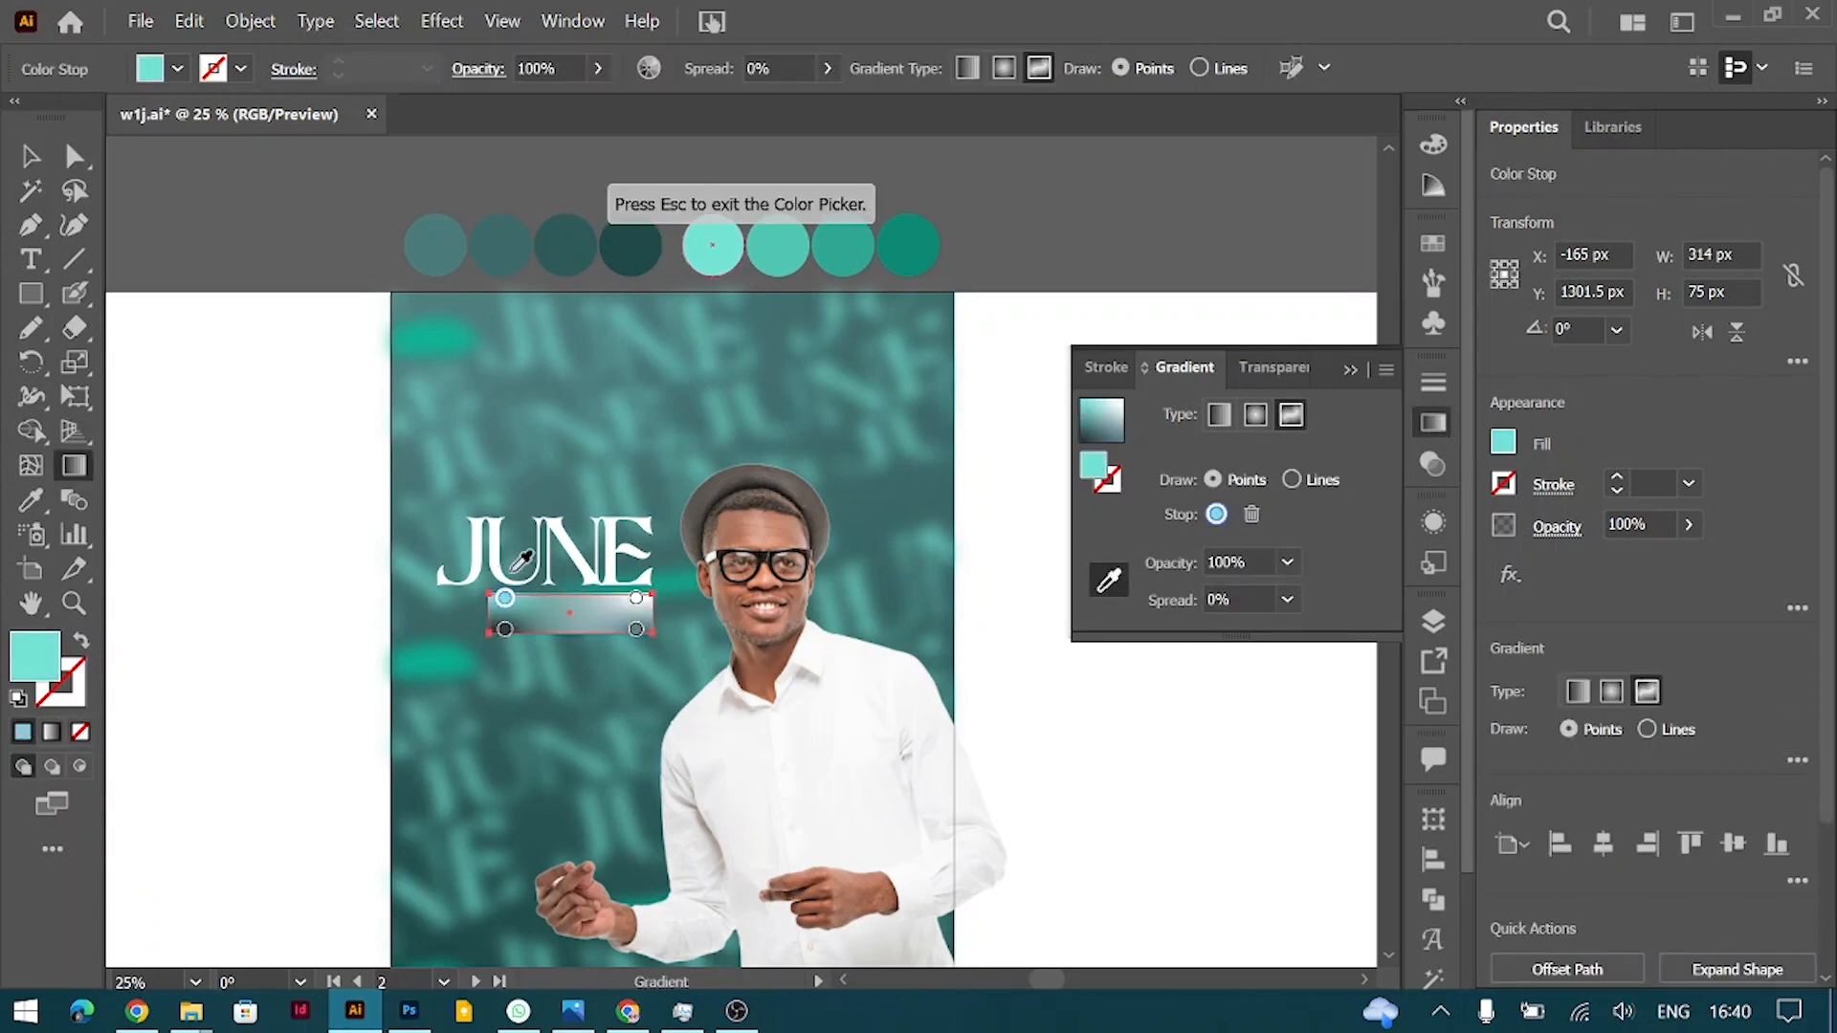
Step: Colour the lower-left stop with the darkest bright green, the upper-right with the second-lightest mint, and the lower-right with the medium green
{"action": "left_click", "coordinate": [504, 631]}
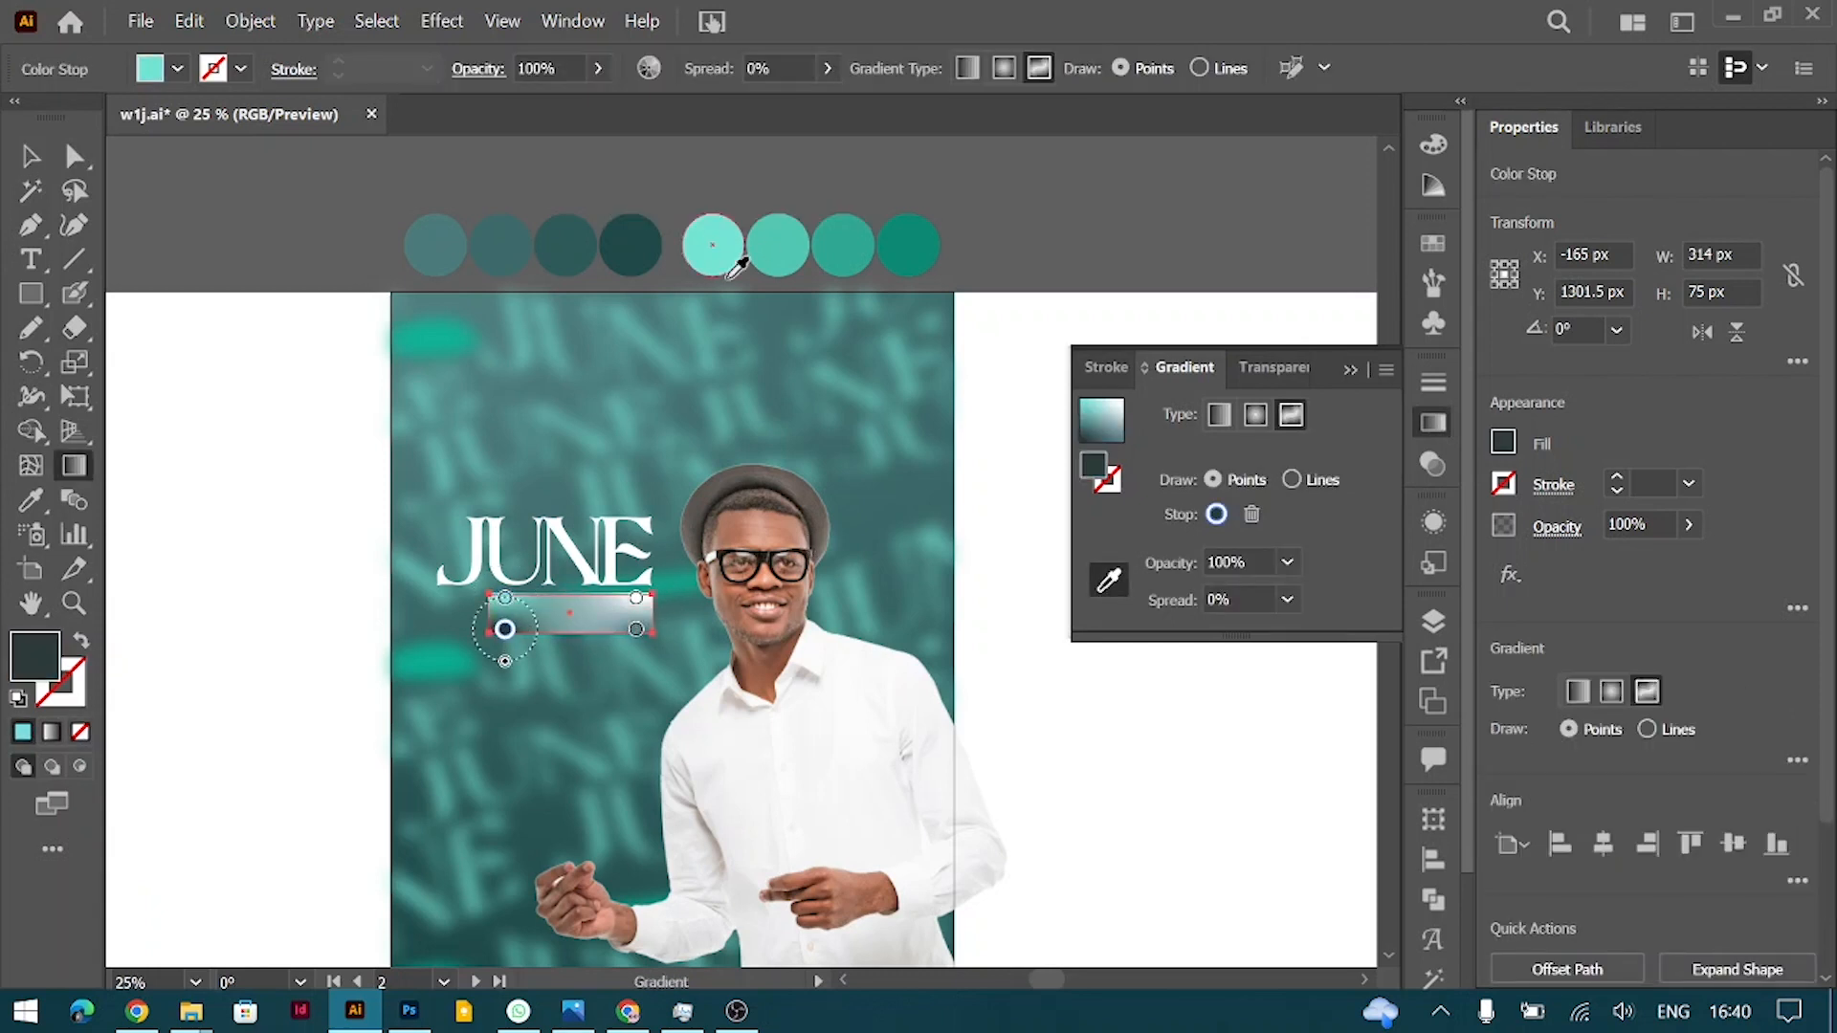
{"action": "left_click", "coordinate": [911, 253]}
{"action": "left_click", "coordinate": [636, 598]}
{"action": "left_click", "coordinate": [785, 243]}
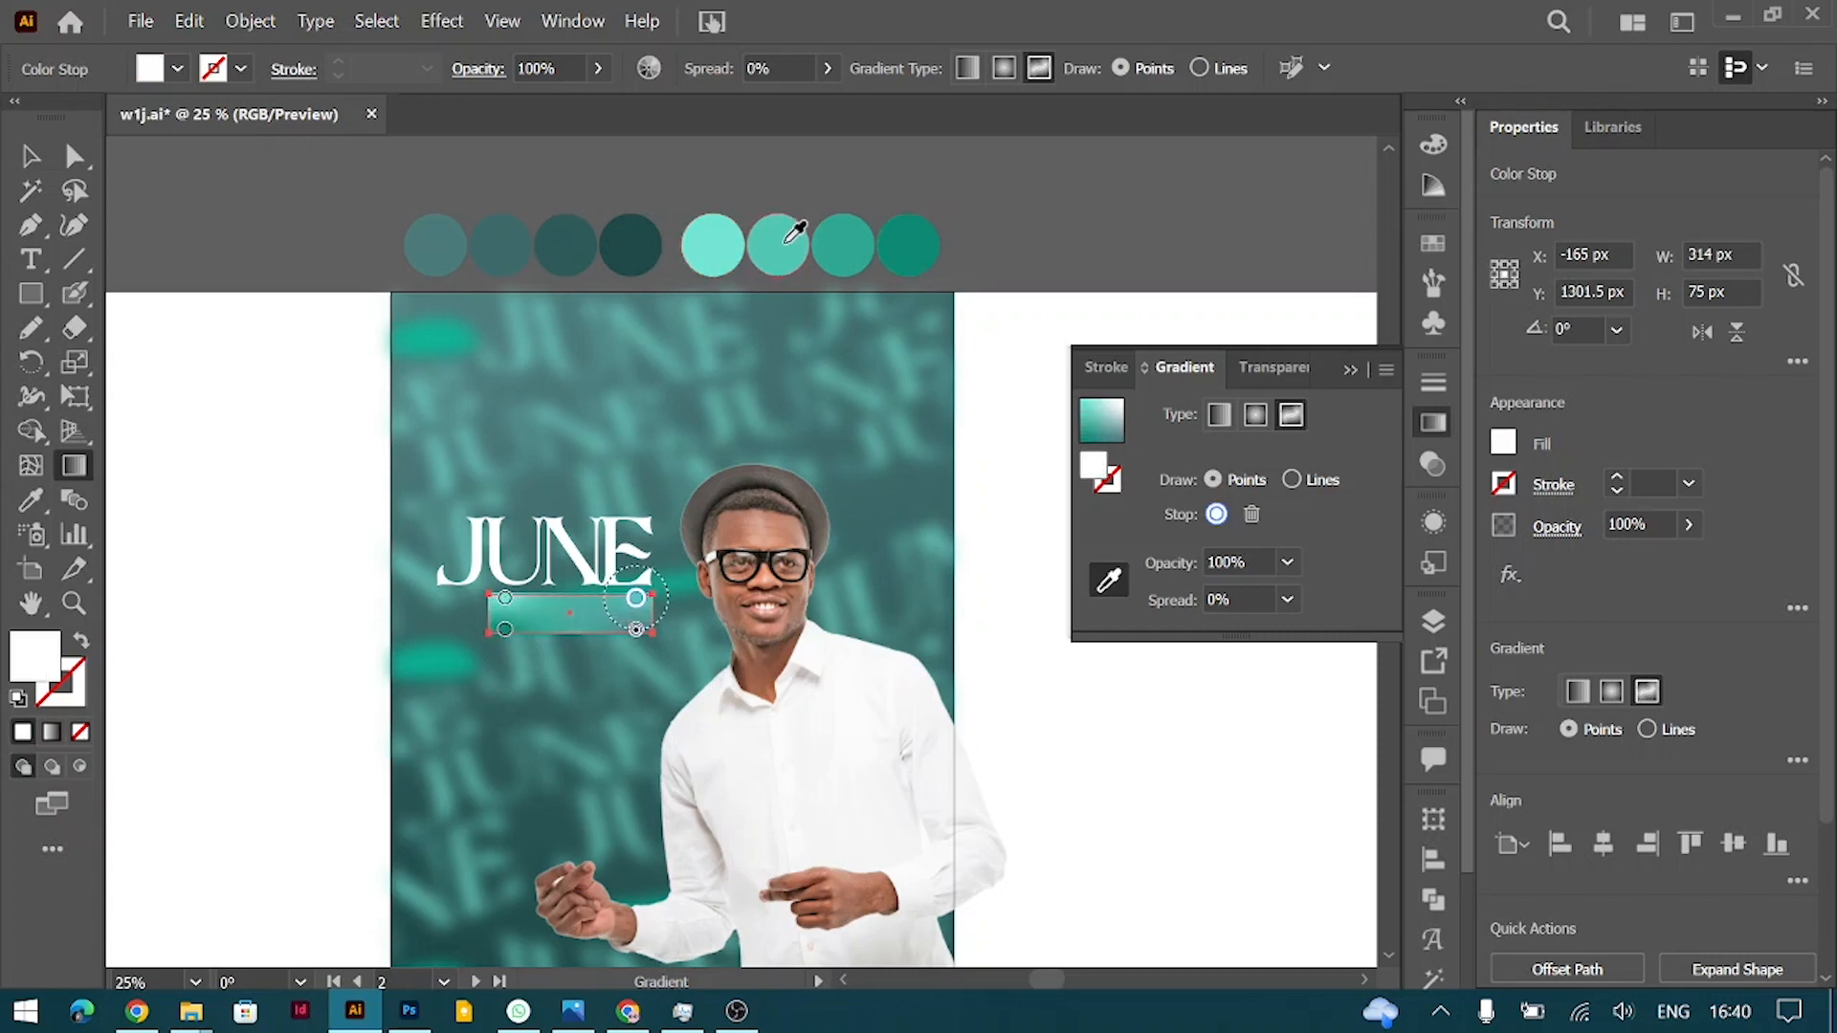
{"action": "left_click", "coordinate": [636, 629]}
{"action": "left_click", "coordinate": [840, 243]}
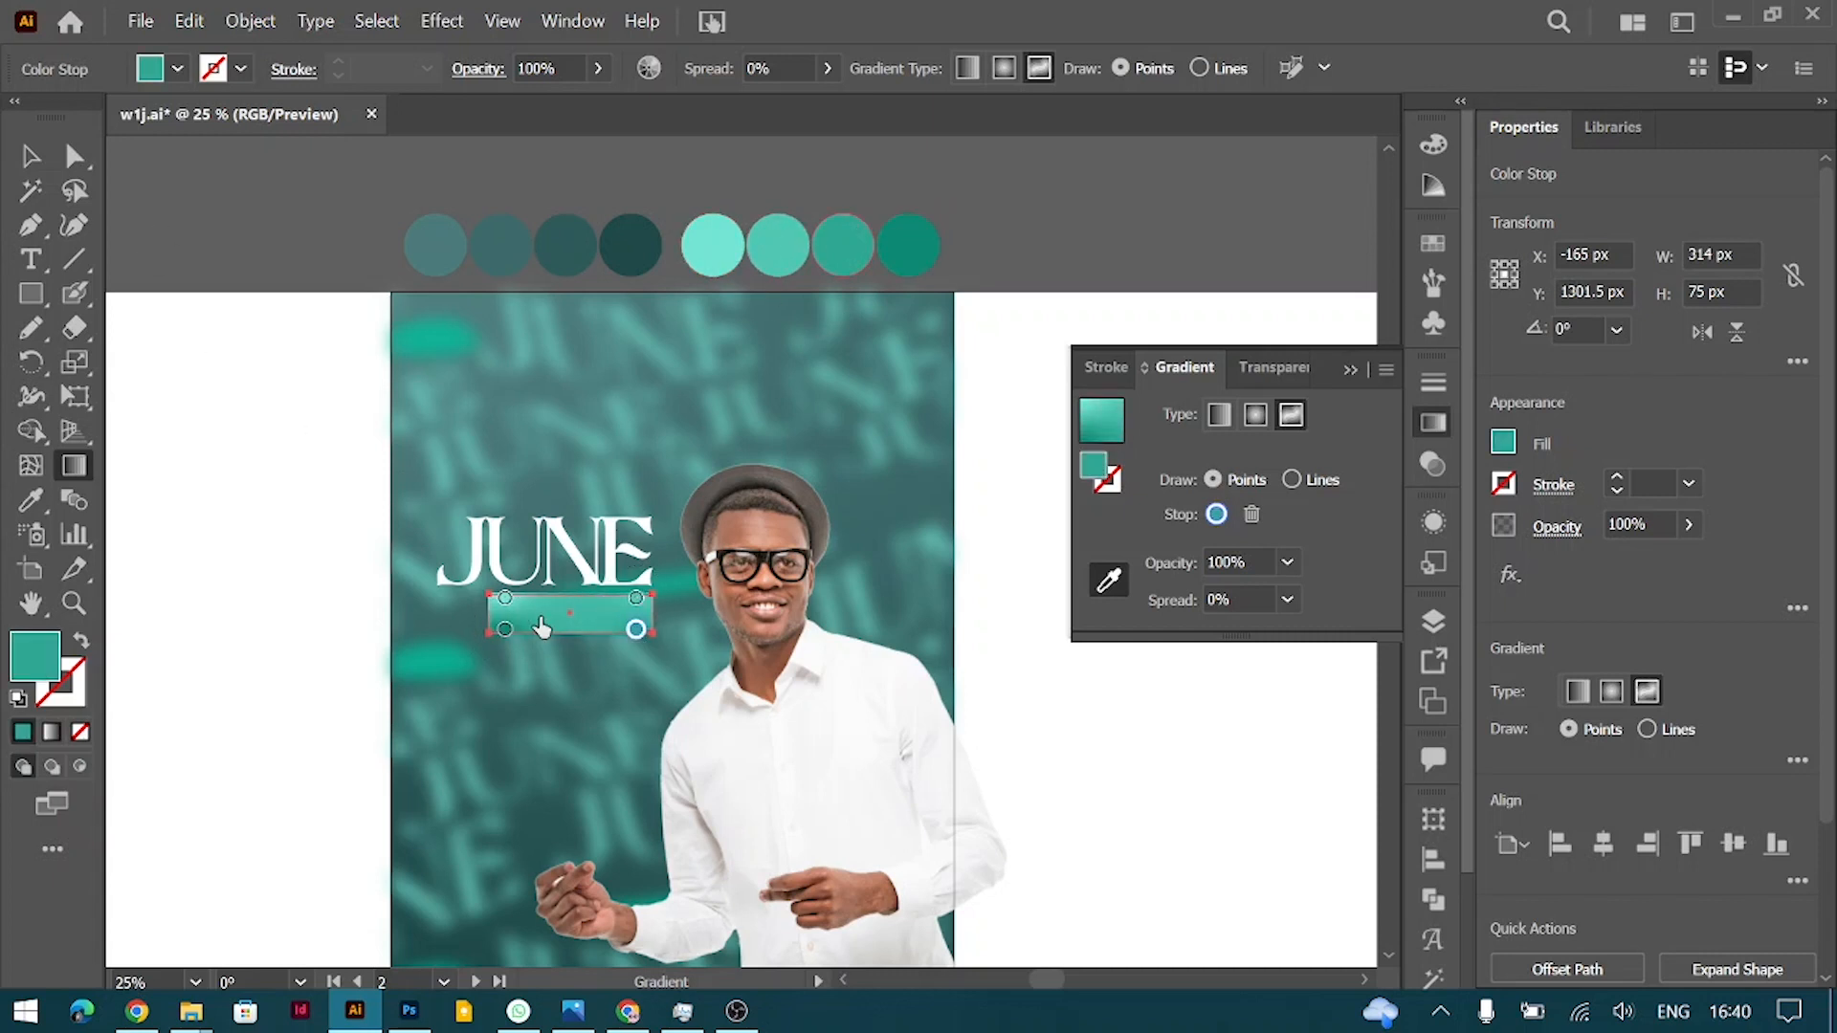
Step: Shift the gradient's lower-left stop slightly right and its upper-right stop toward the middle of the rectangle
{"action": "mouse_move", "coordinate": [505, 633]}
{"action": "left_mouse_down"}
{"action": "mouse_move", "coordinate": [537, 619]}
{"action": "mouse_move", "coordinate": [520, 630]}
{"action": "left_mouse_up"}
{"action": "left_click_drag", "start_coordinate": [635, 600], "coordinate": [595, 600]}
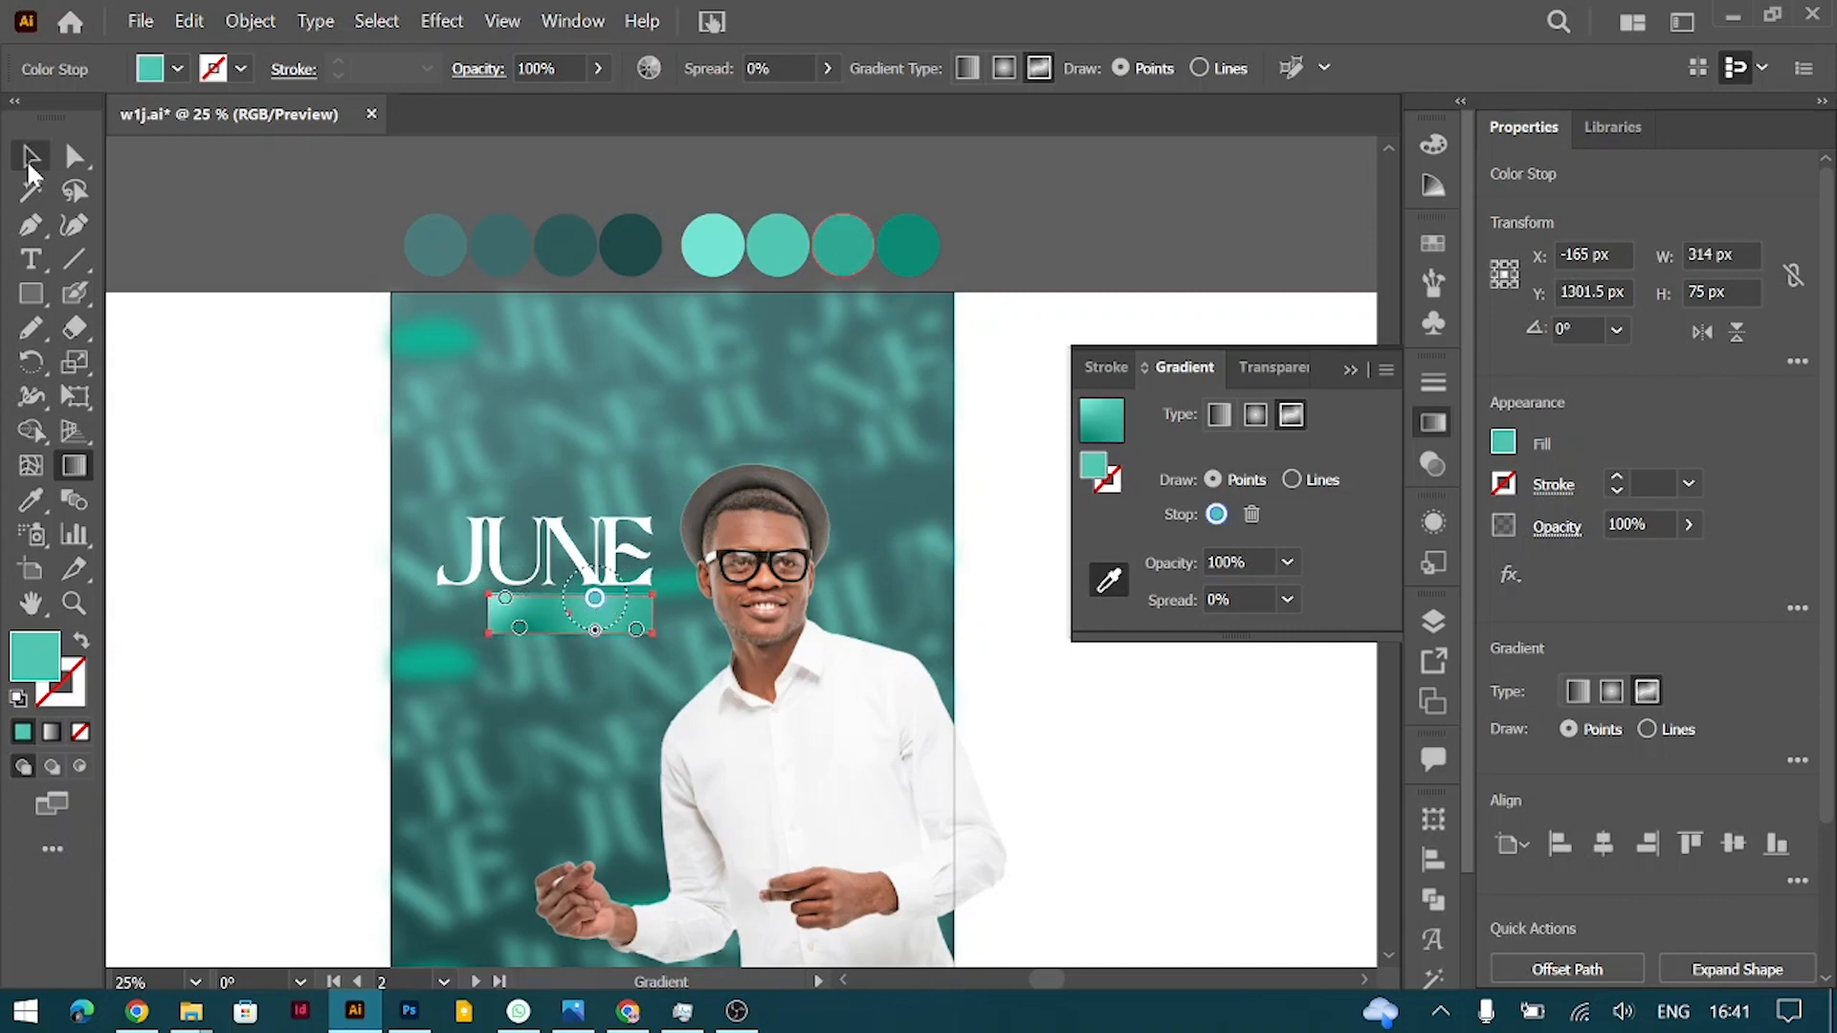
{"action": "left_click", "coordinate": [29, 161]}
Step: Round all four corners of the gradient rectangle beneath the JUNE heading slightly
{"action": "key", "text": "ctrl+equal"}
{"action": "key", "text": "ctrl+equal"}
{"action": "key", "text": "ctrl+equal"}
{"action": "left_click_drag", "start_coordinate": [542, 513], "coordinate": [544, 520]}
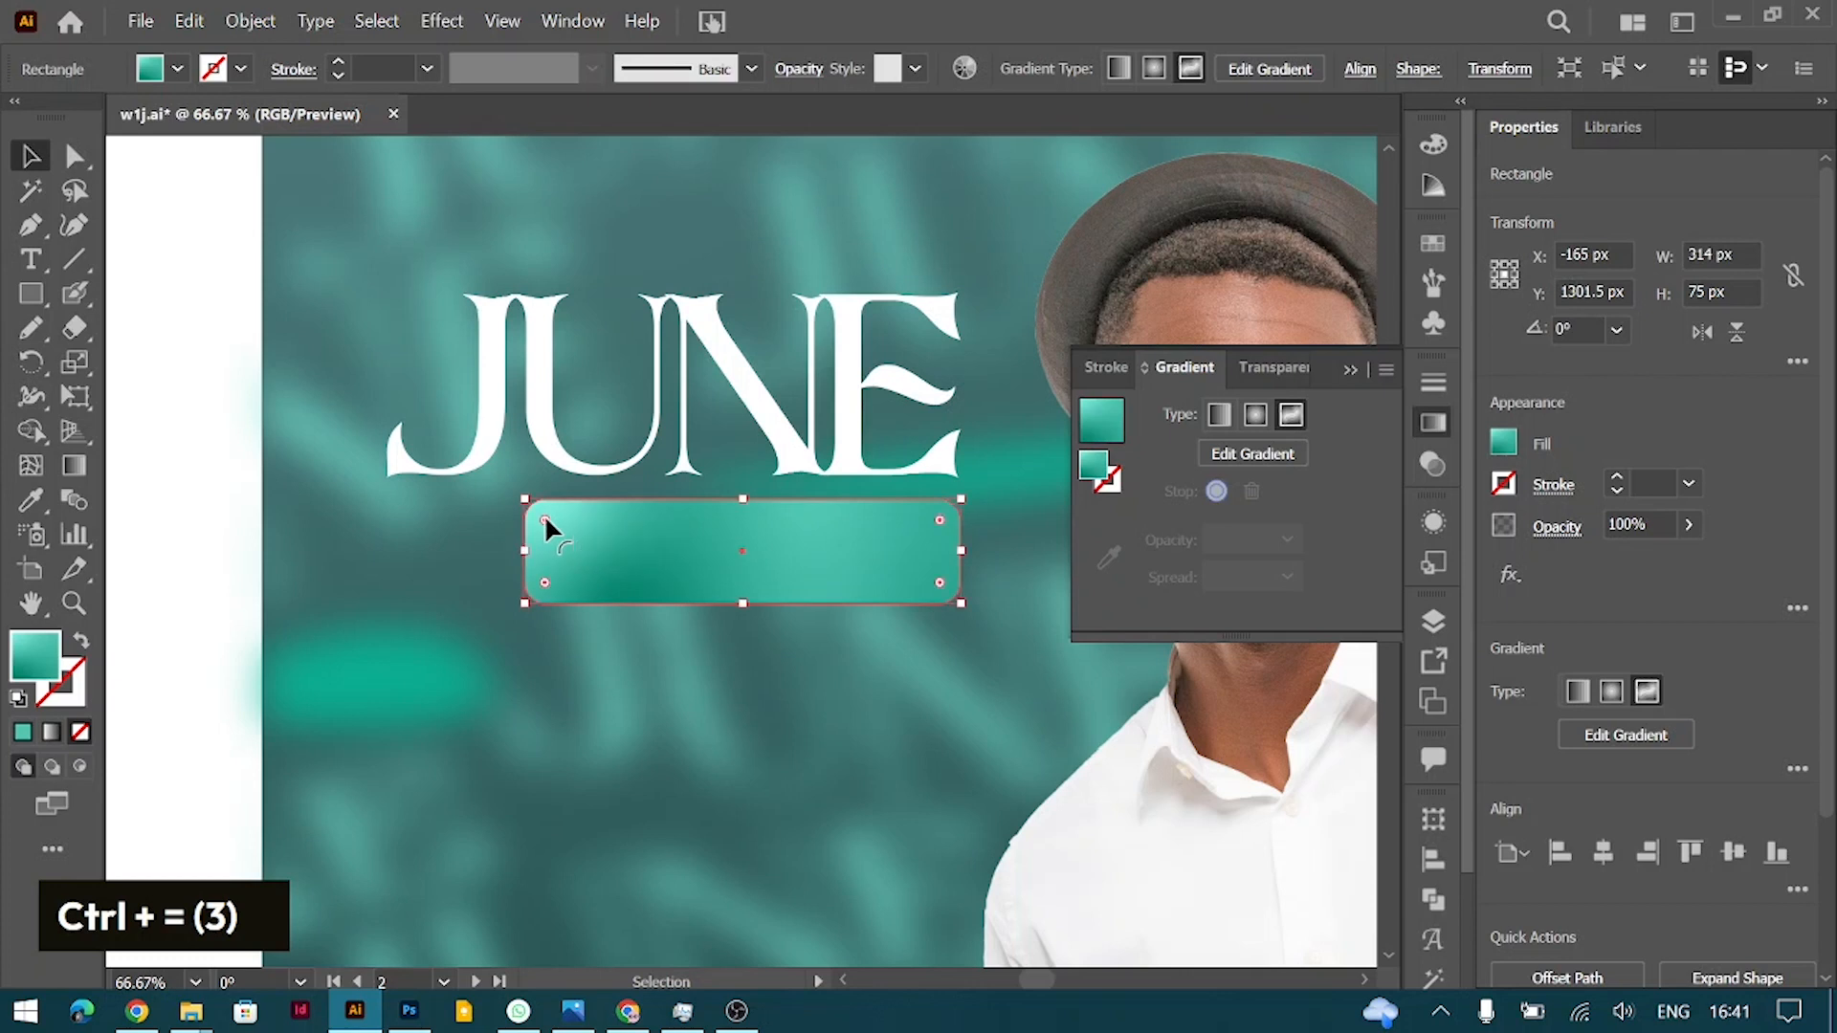
Step: Add the point text "It's a new month" below the JUNE heading
{"action": "left_click", "coordinate": [32, 260]}
{"action": "left_click", "coordinate": [394, 699]}
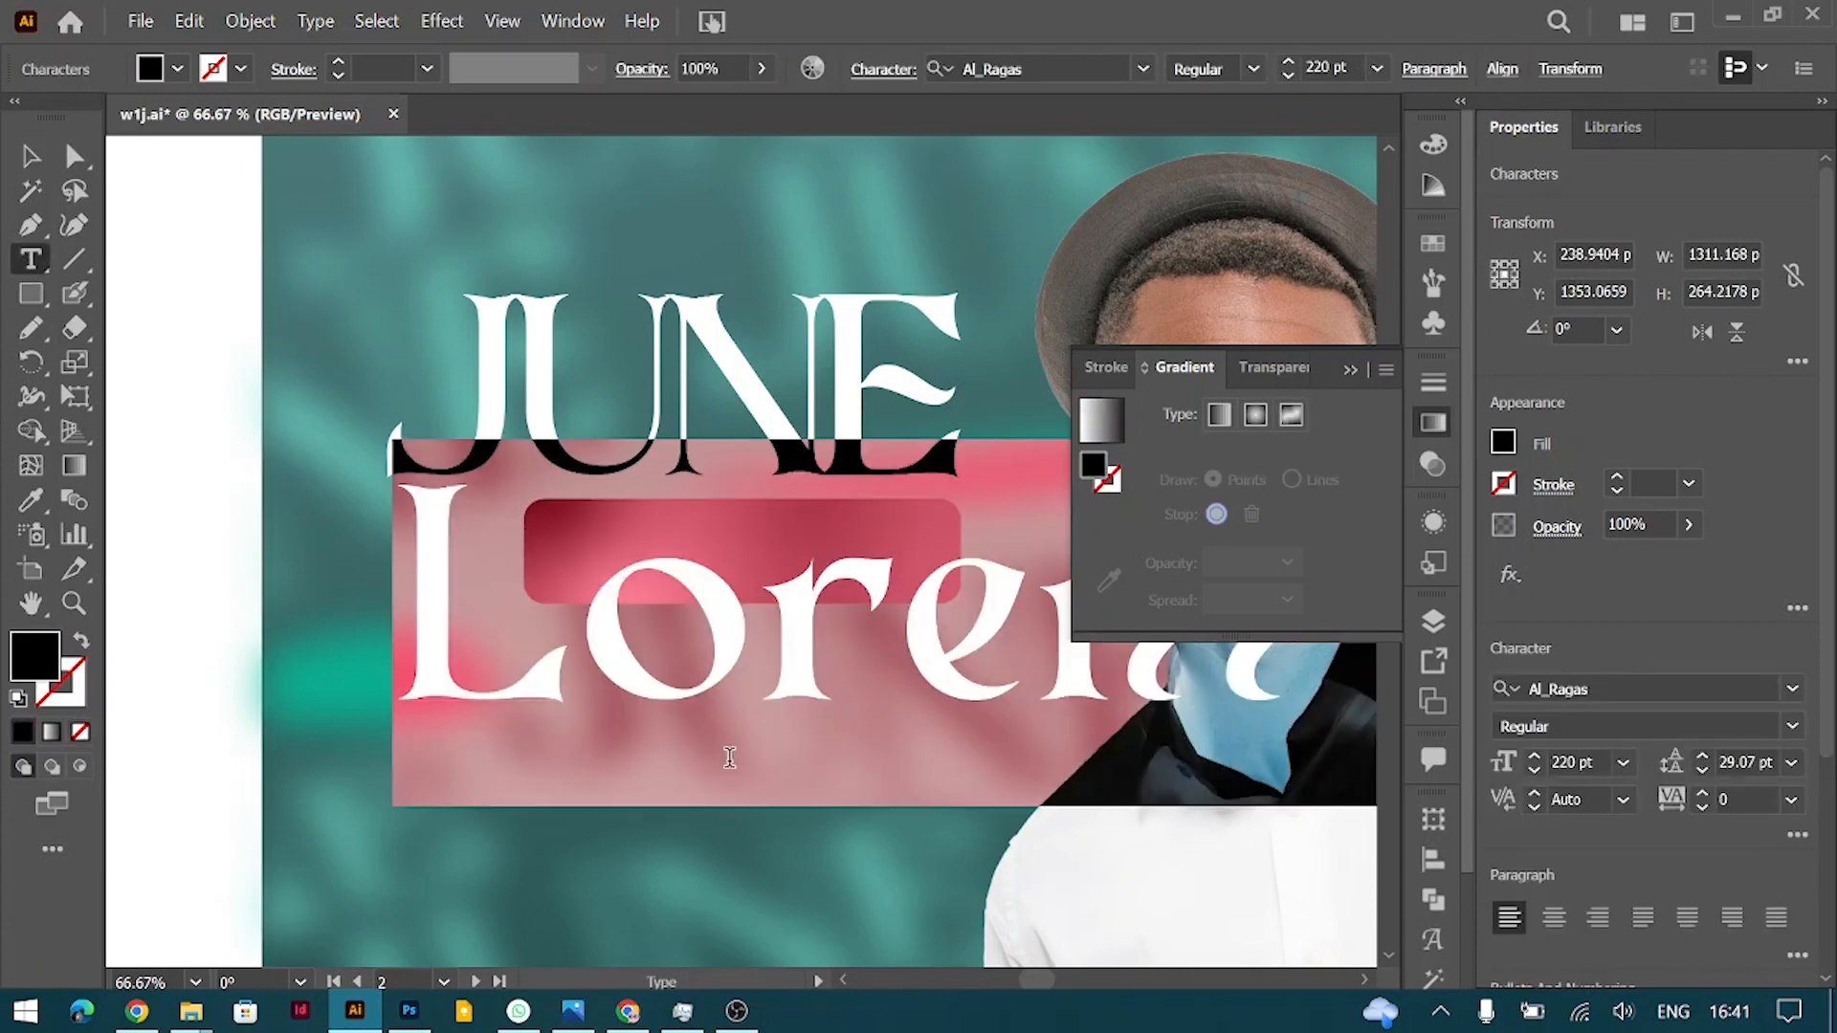
{"action": "key", "text": "Caps_Lock"}
{"action": "key", "text": "Caps_Lock"}
{"action": "type", "text": "Its "}
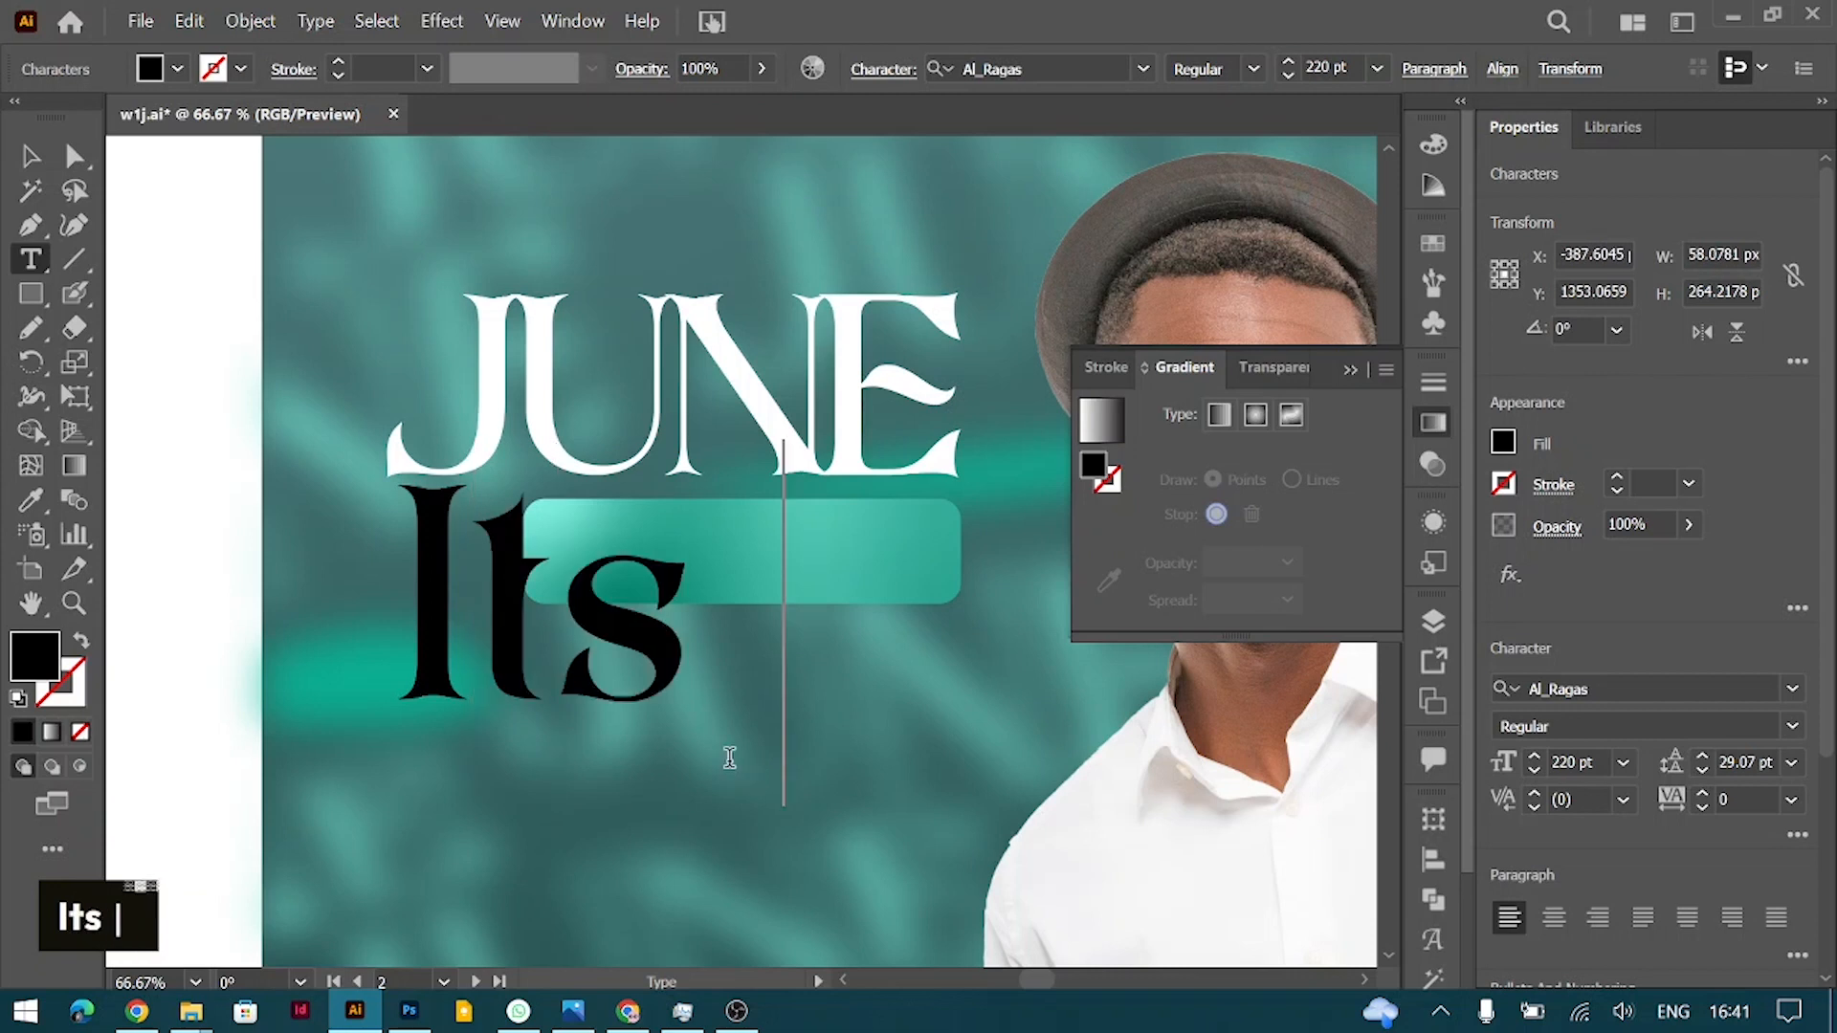
{"action": "type", "text": "a"}
{"action": "key", "text": "BackSpace"}
{"action": "key", "text": "BackSpace"}
{"action": "key", "text": "BackSpace"}
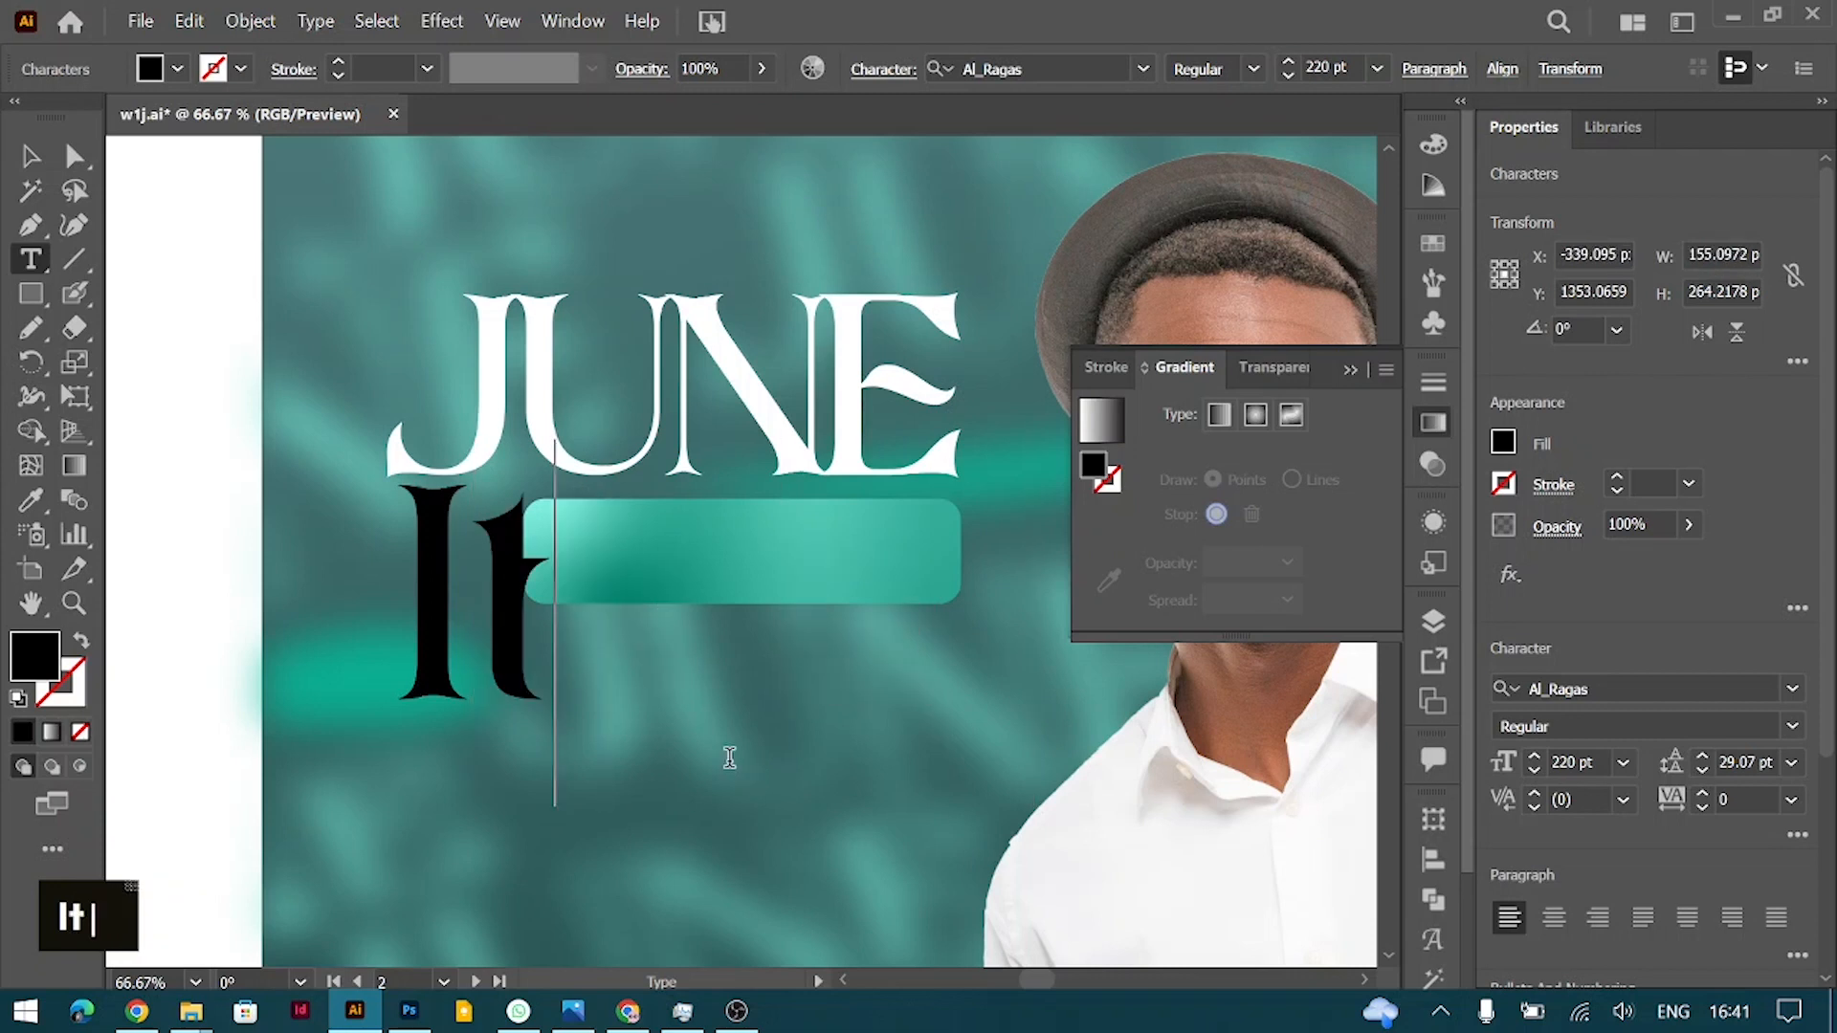
{"action": "type", "text": "'s a new month"}
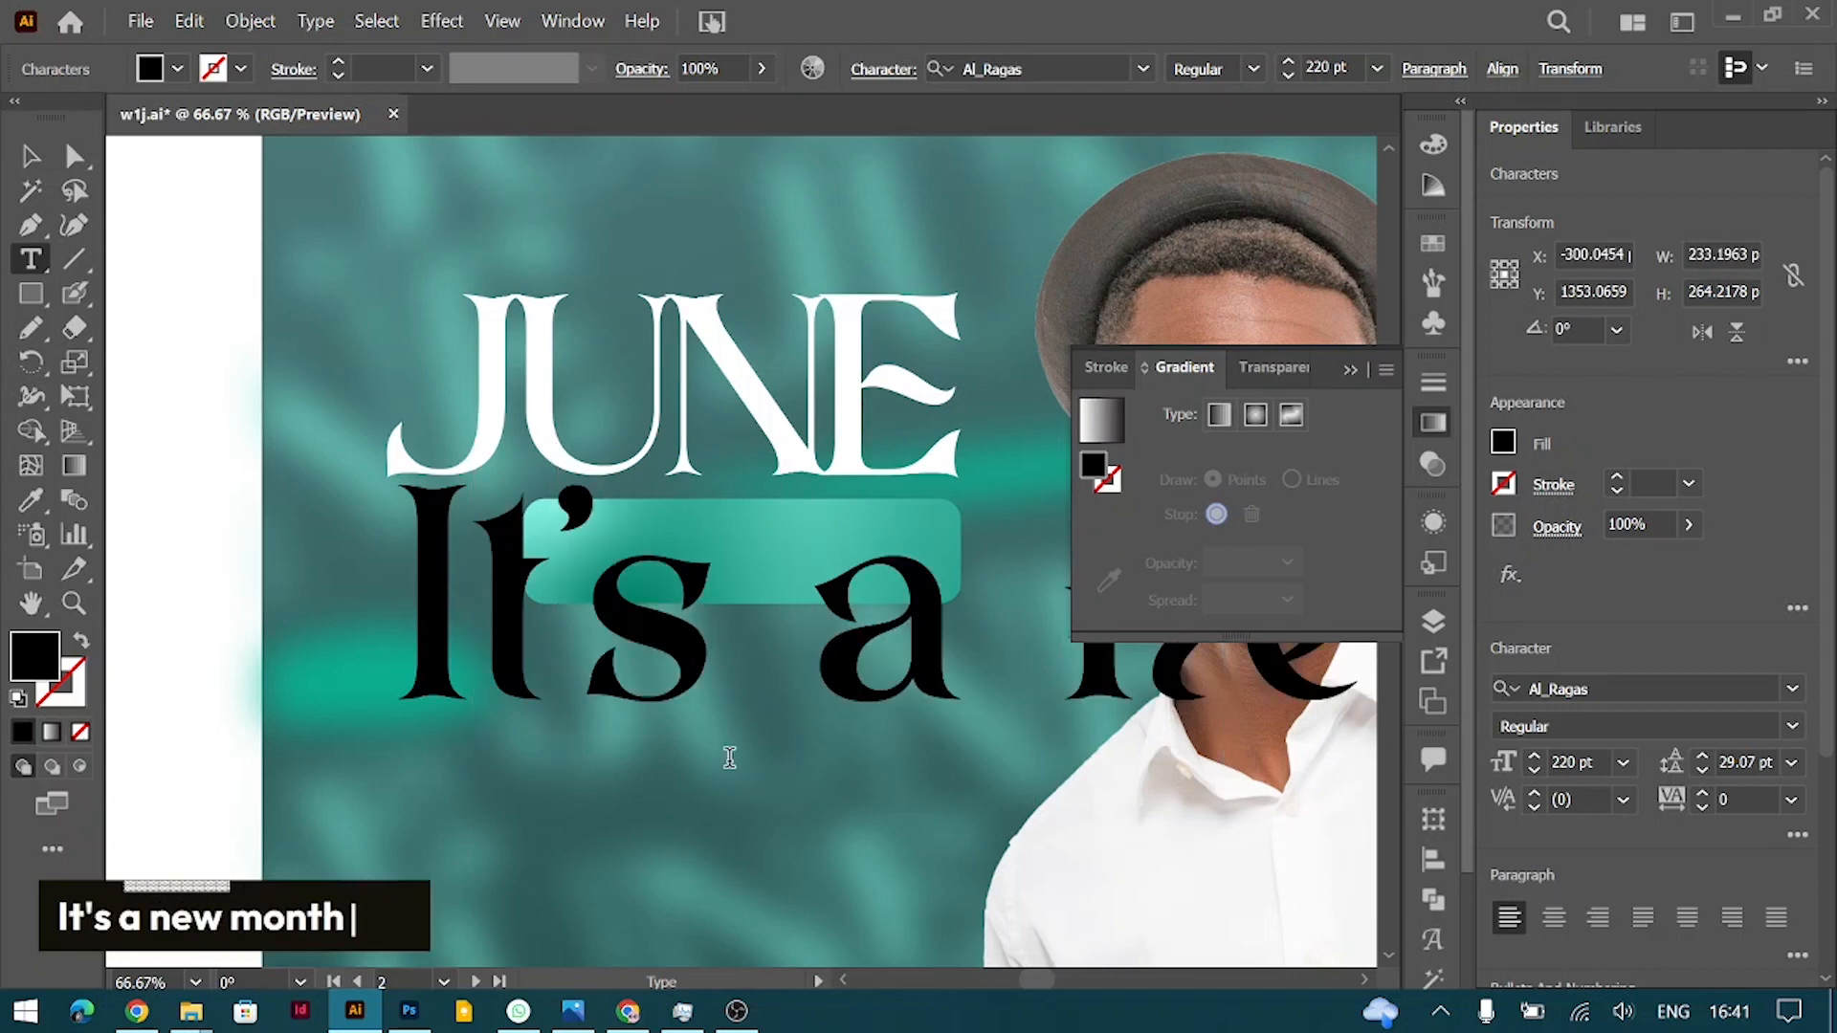
Step: Set the "It's a new month" text to 24 pt in Outfit Regular
{"action": "key", "text": "ctrl+a"}
{"action": "left_click", "coordinate": [1623, 762]}
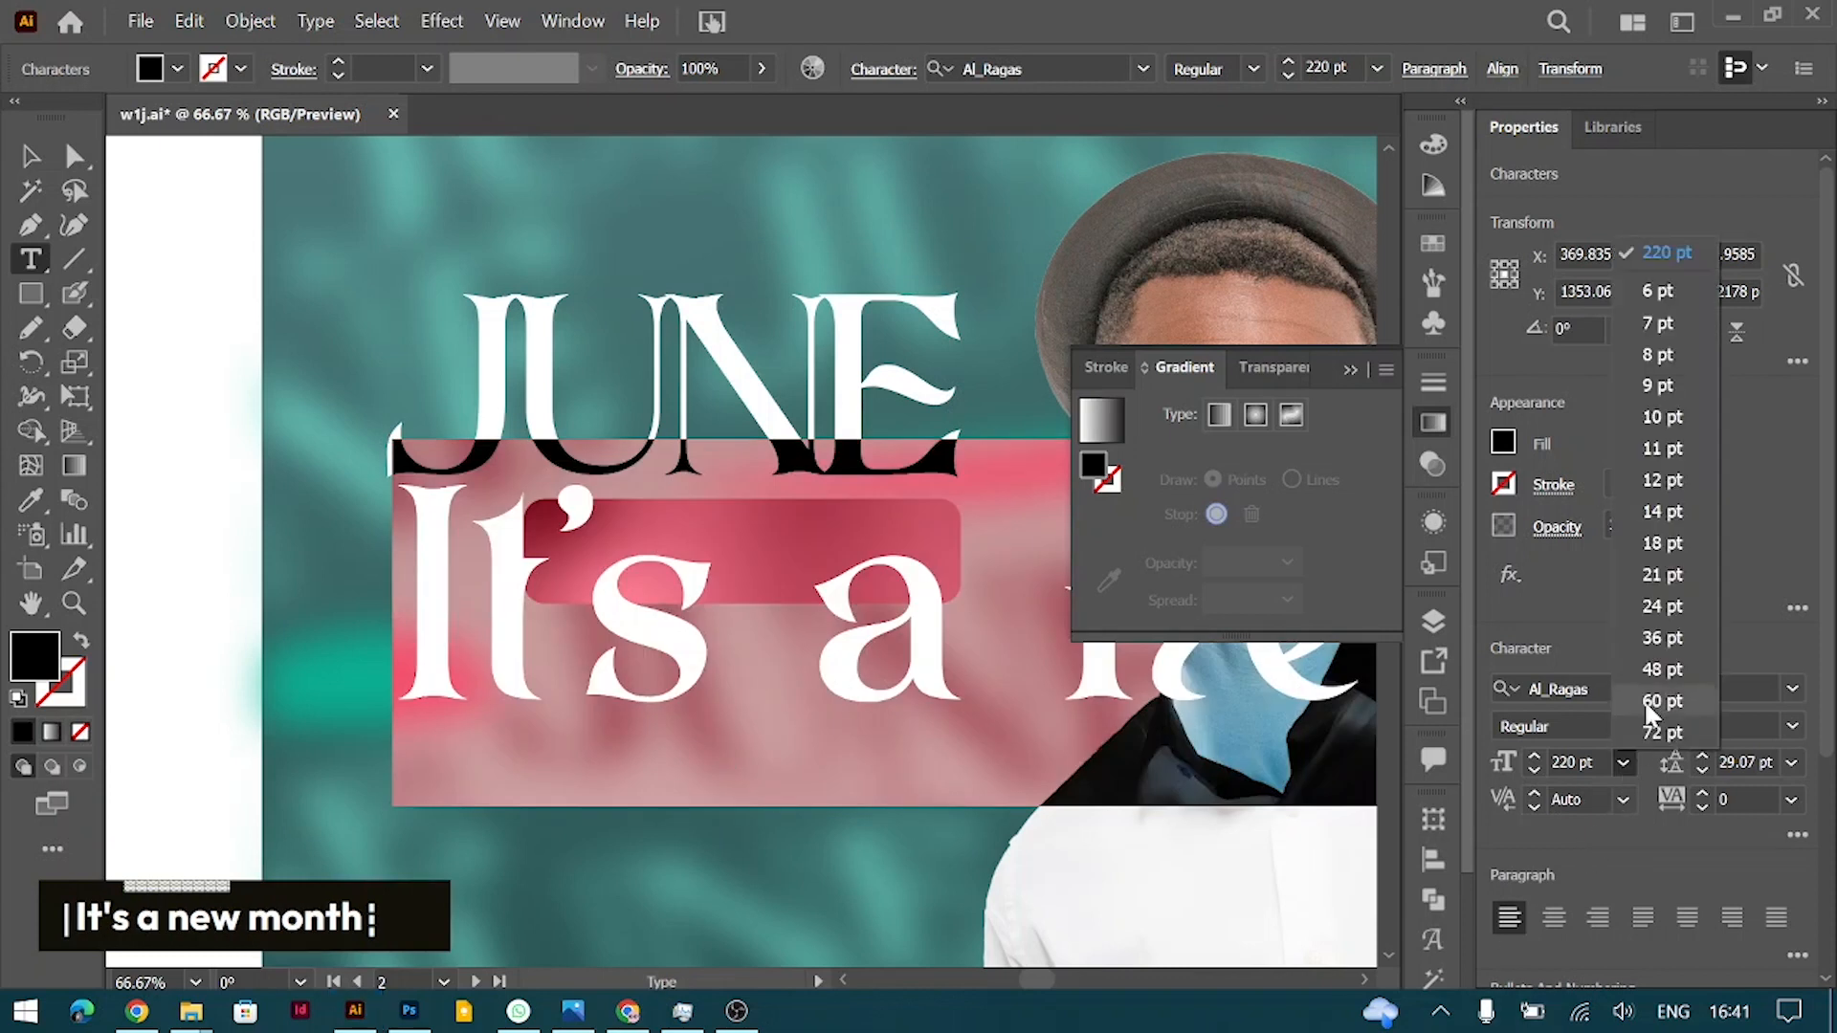
{"action": "left_click", "coordinate": [1665, 638]}
{"action": "left_click", "coordinate": [30, 161]}
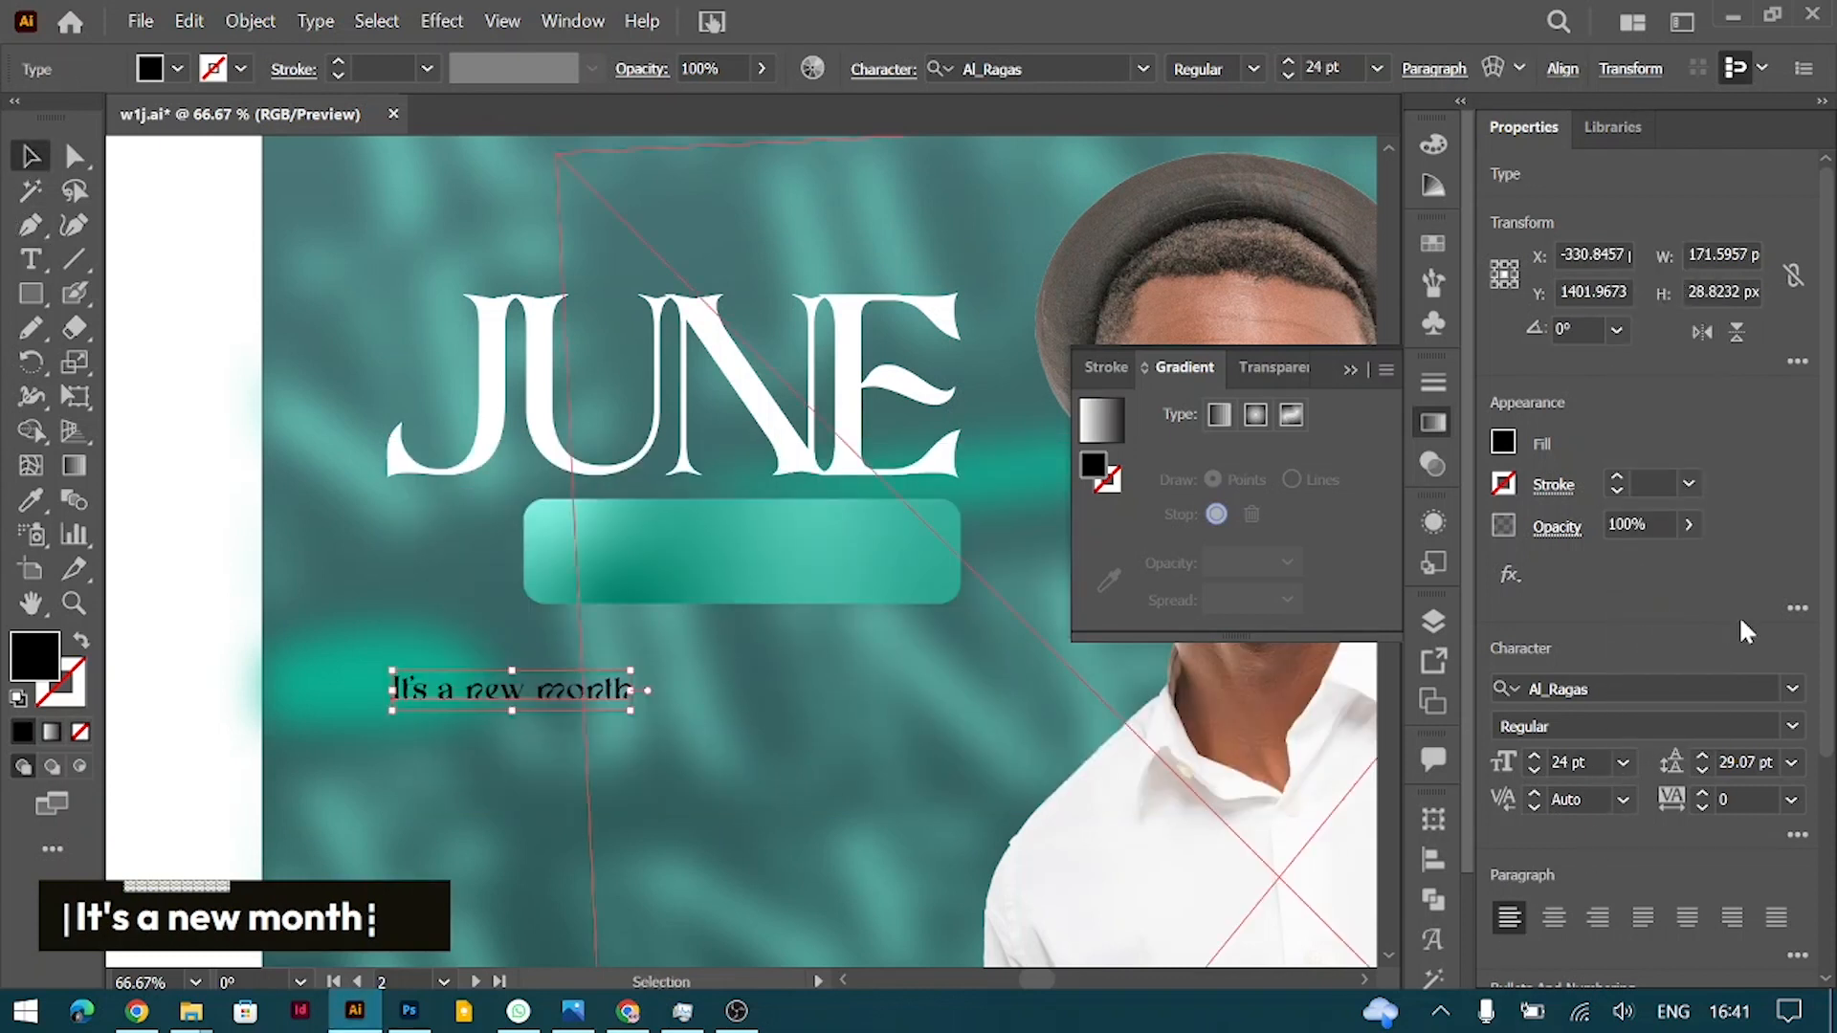
{"action": "left_click", "coordinate": [1737, 675]}
{"action": "type", "text": "outfi"}
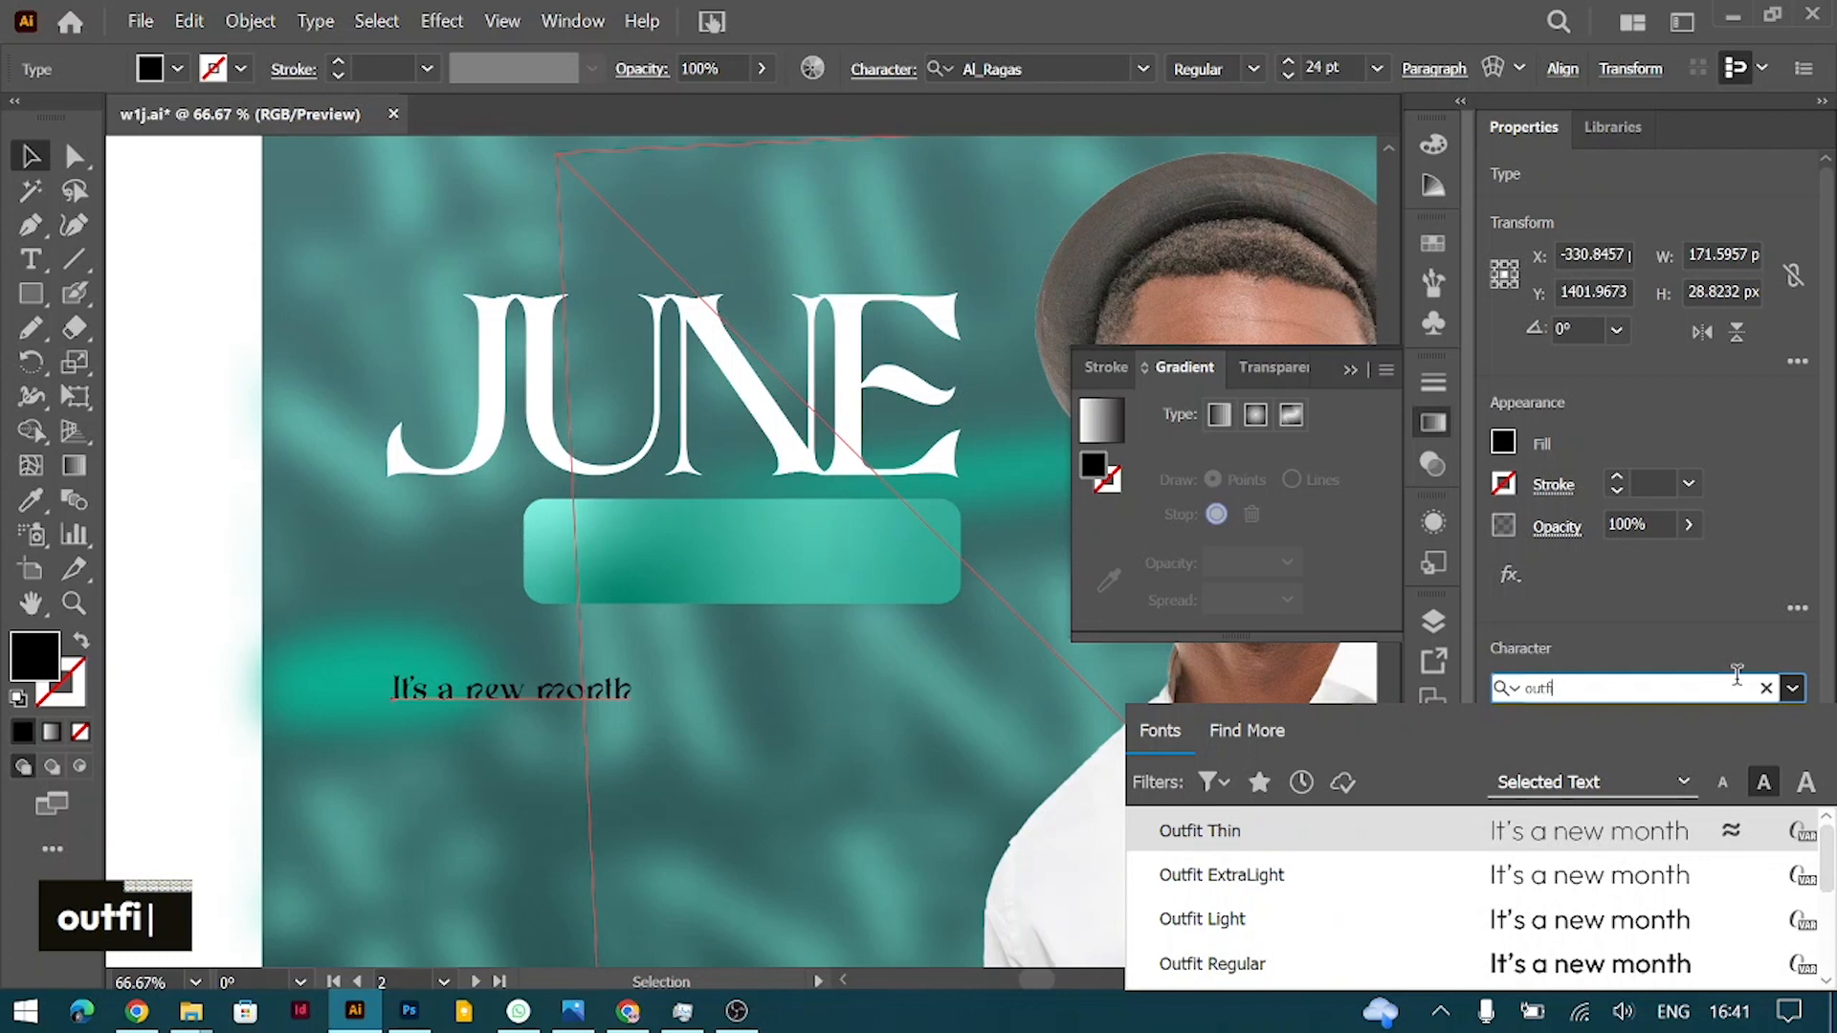
{"action": "left_click", "coordinate": [1624, 986]}
Step: Move the "It's a new month" text onto the rounded gradient bar and enlarge it to 32 pt
{"action": "left_click_drag", "start_coordinate": [497, 694], "coordinate": [658, 571]}
{"action": "key", "text": "ctrl+shift+period"}
{"action": "key", "text": "ctrl+shift+period"}
{"action": "key", "text": "ctrl+shift+period"}
{"action": "key", "text": "ctrl+shift+period"}
{"action": "key", "text": "ctrl+shift+period"}
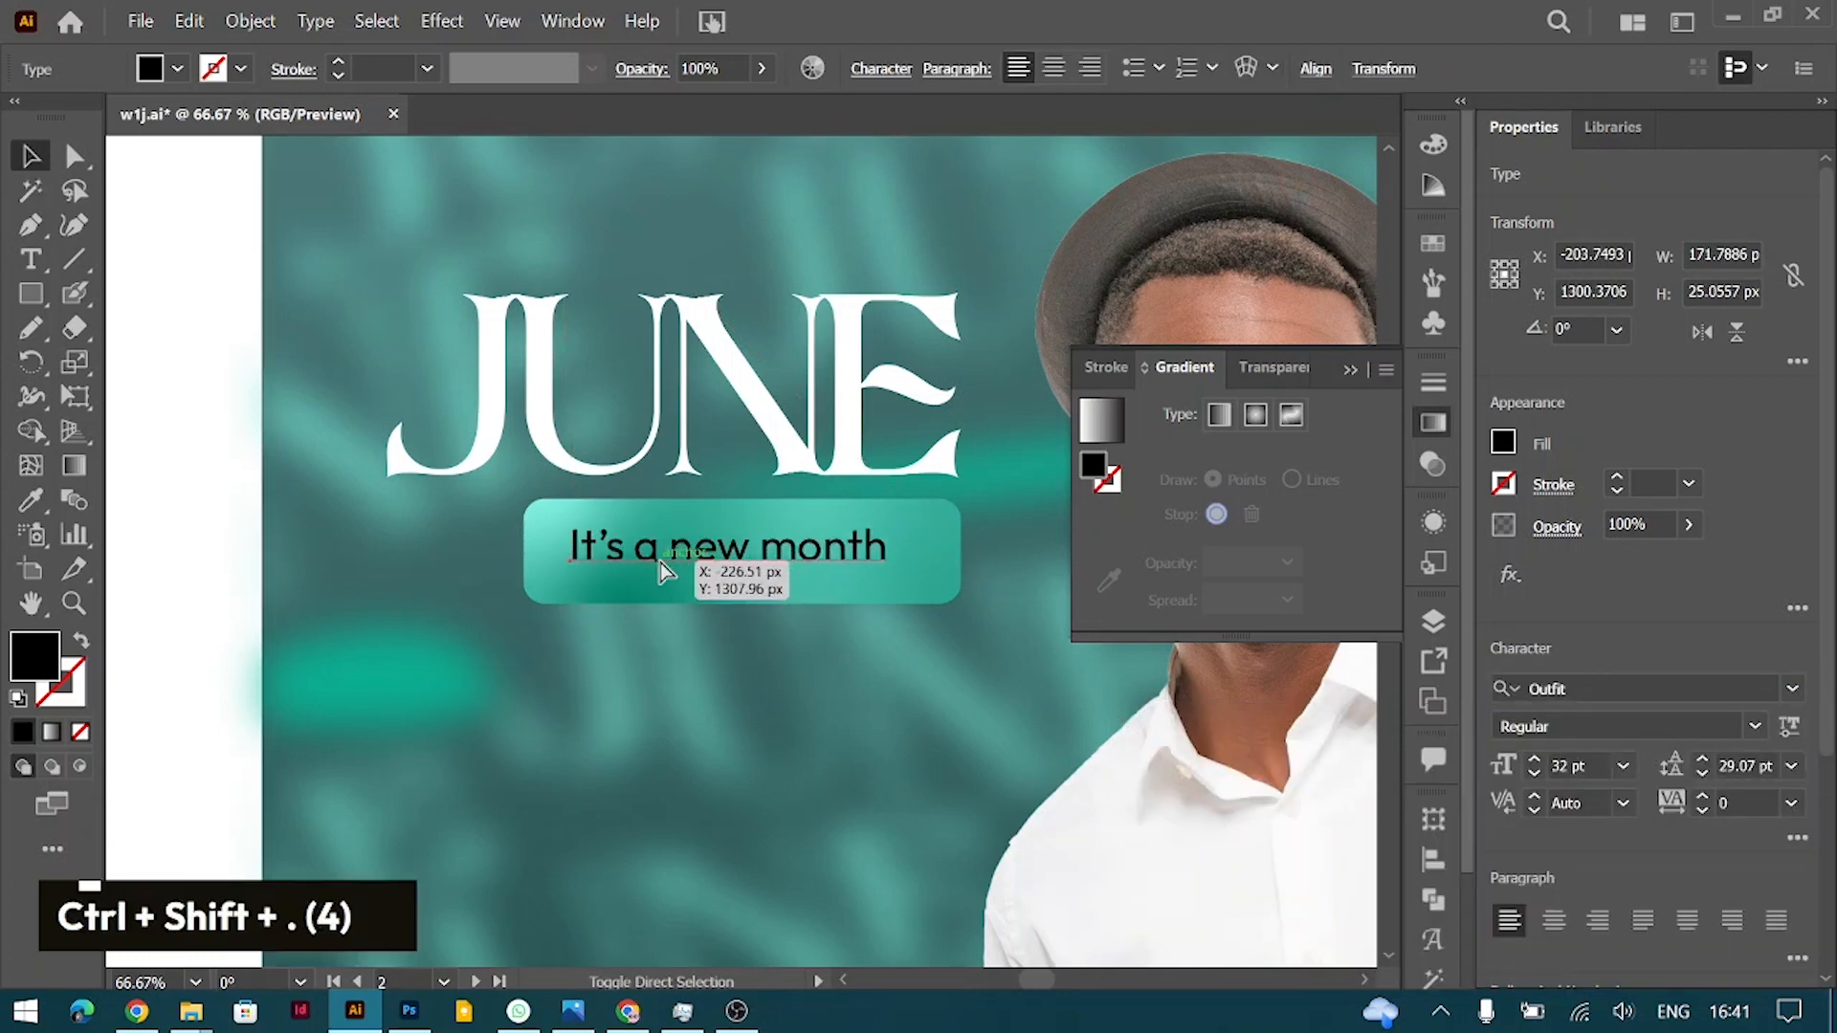
Step: Nudge the "It's a new month" text down and left to centre it in the bar, and enlarge it to 36 pt
{"action": "key", "text": "Down"}
{"action": "key", "text": "Down"}
{"action": "key", "text": "Down"}
{"action": "key", "text": "Down"}
{"action": "key", "text": "Down"}
{"action": "key", "text": "ctrl+shift+period"}
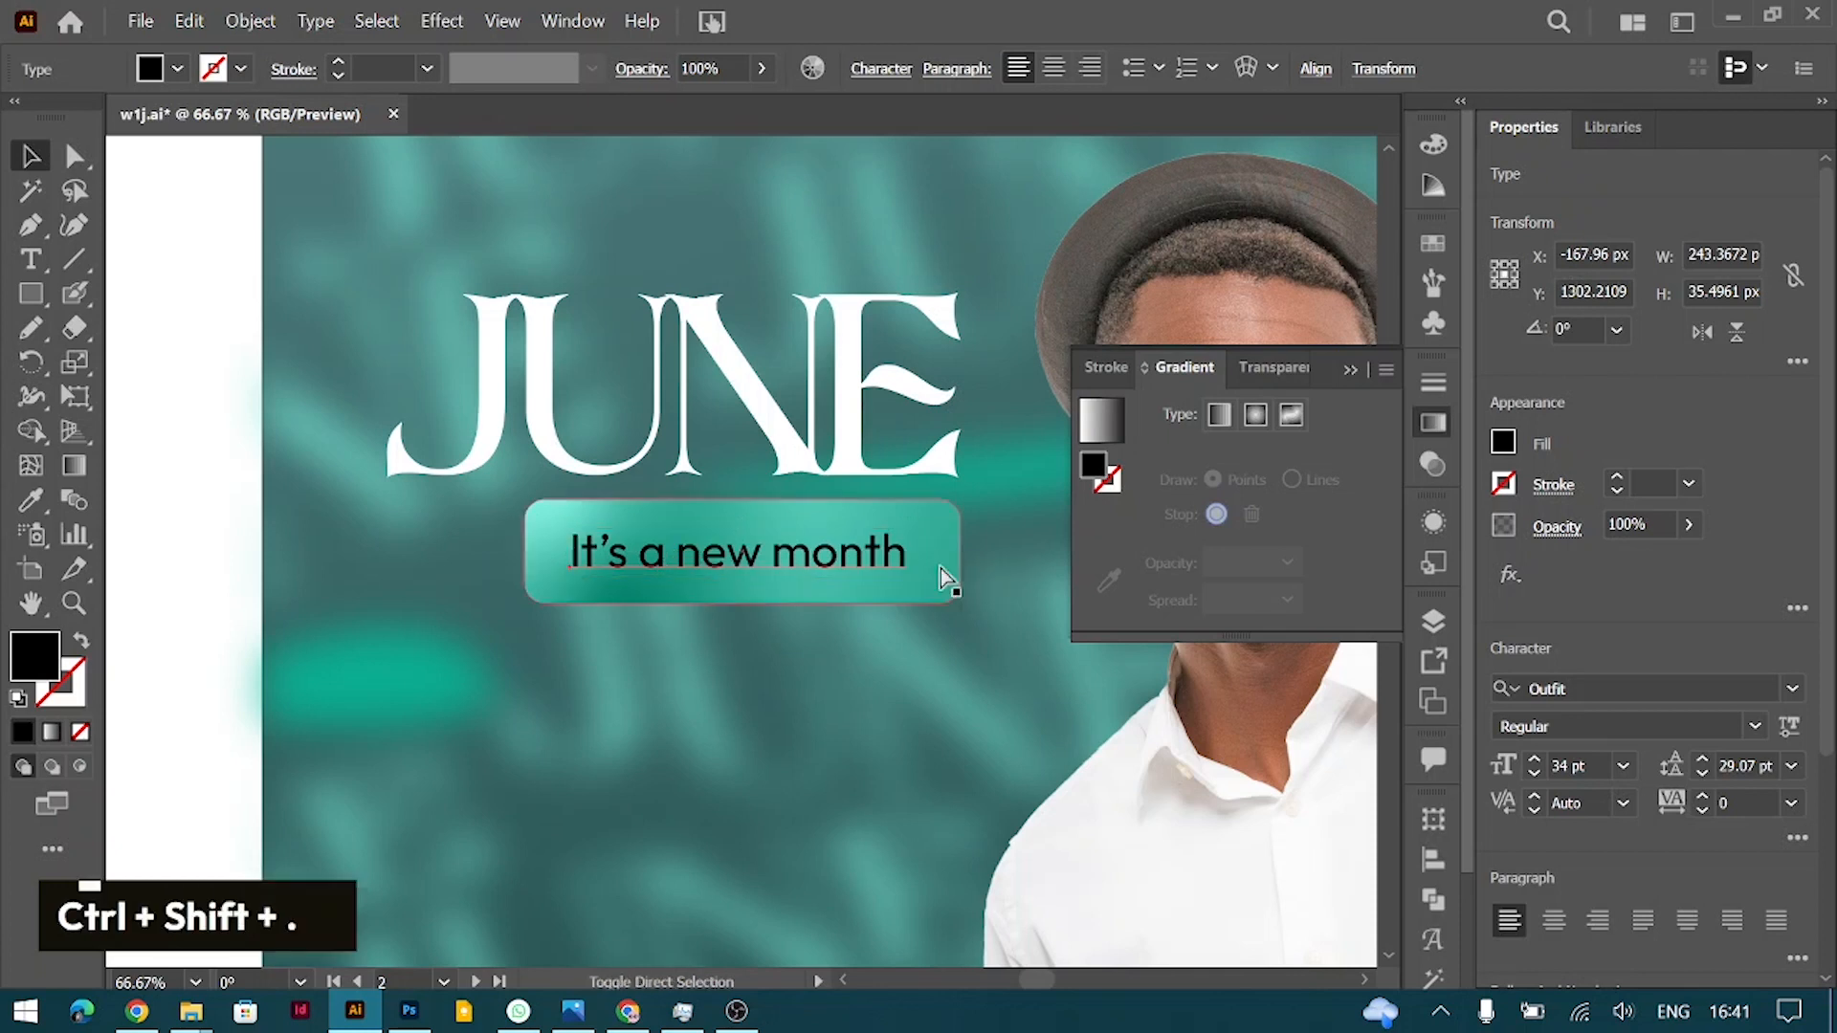
{"action": "key", "text": "Left"}
{"action": "key", "text": "Left"}
{"action": "key", "text": "Left"}
Step: Fill the "It's a new month" text with white
{"action": "left_click", "coordinate": [1503, 442]}
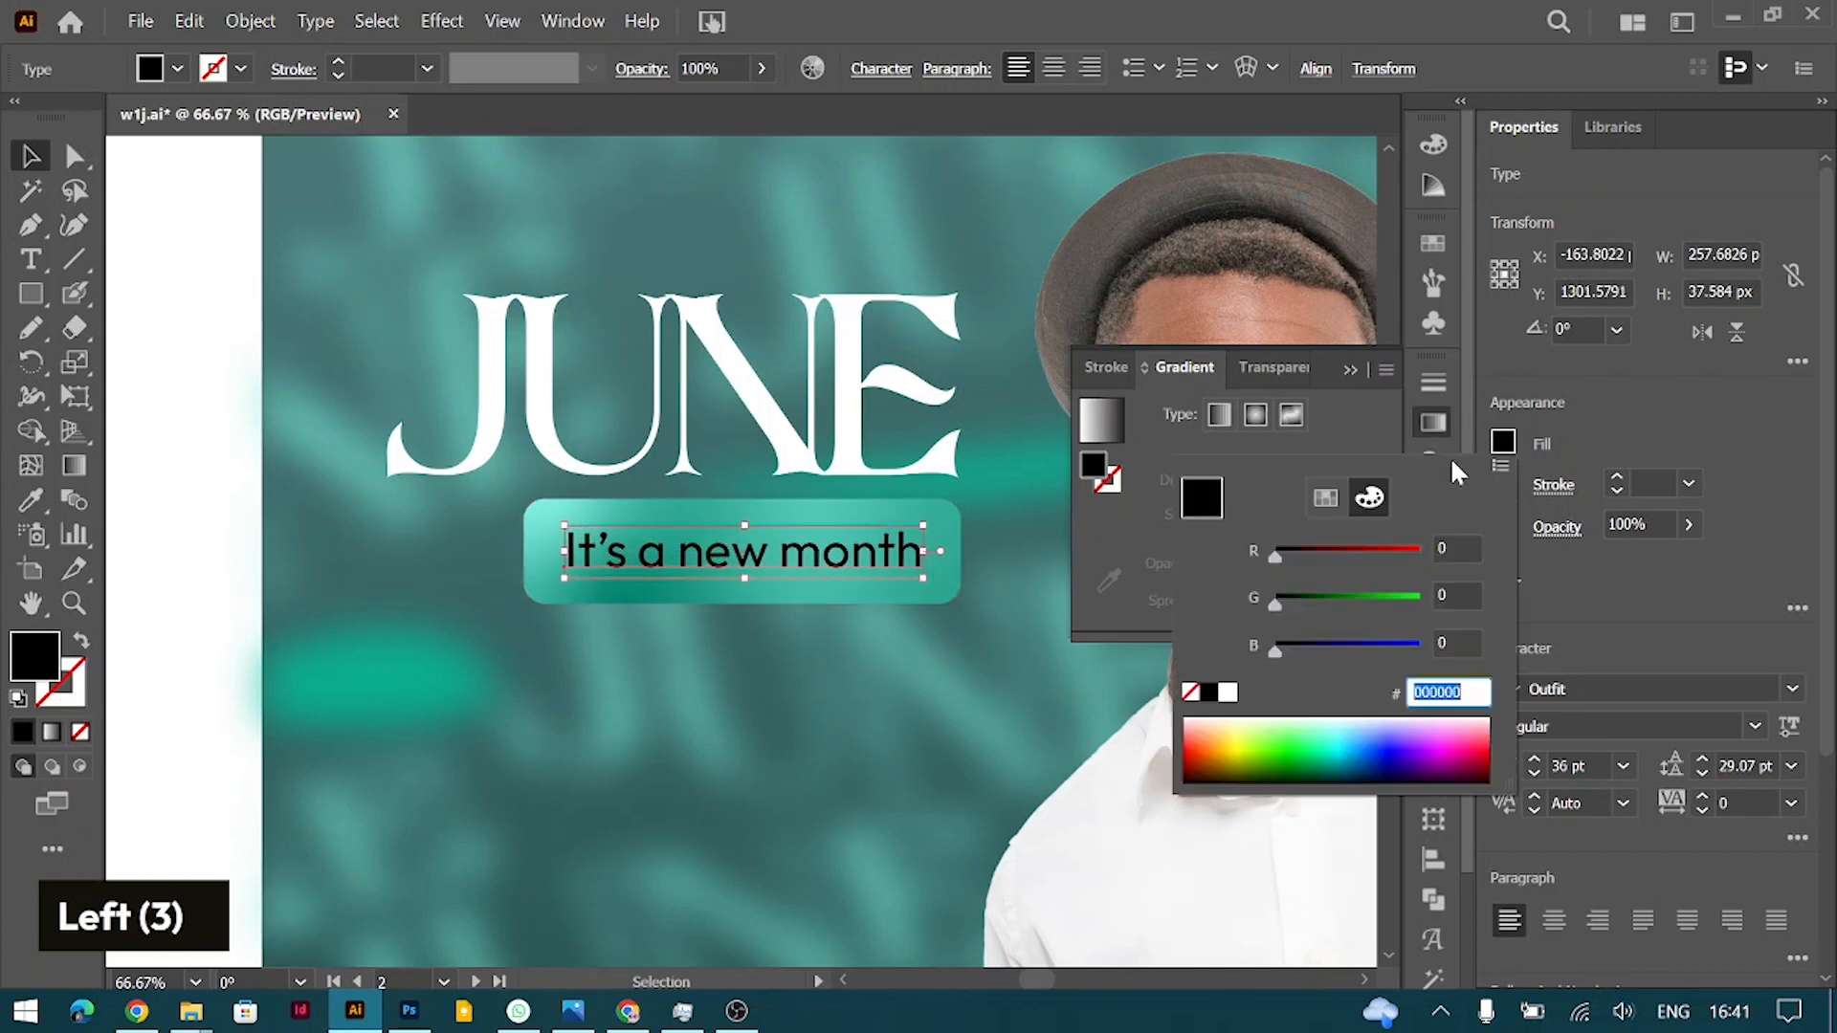
{"action": "left_click", "coordinate": [1228, 692]}
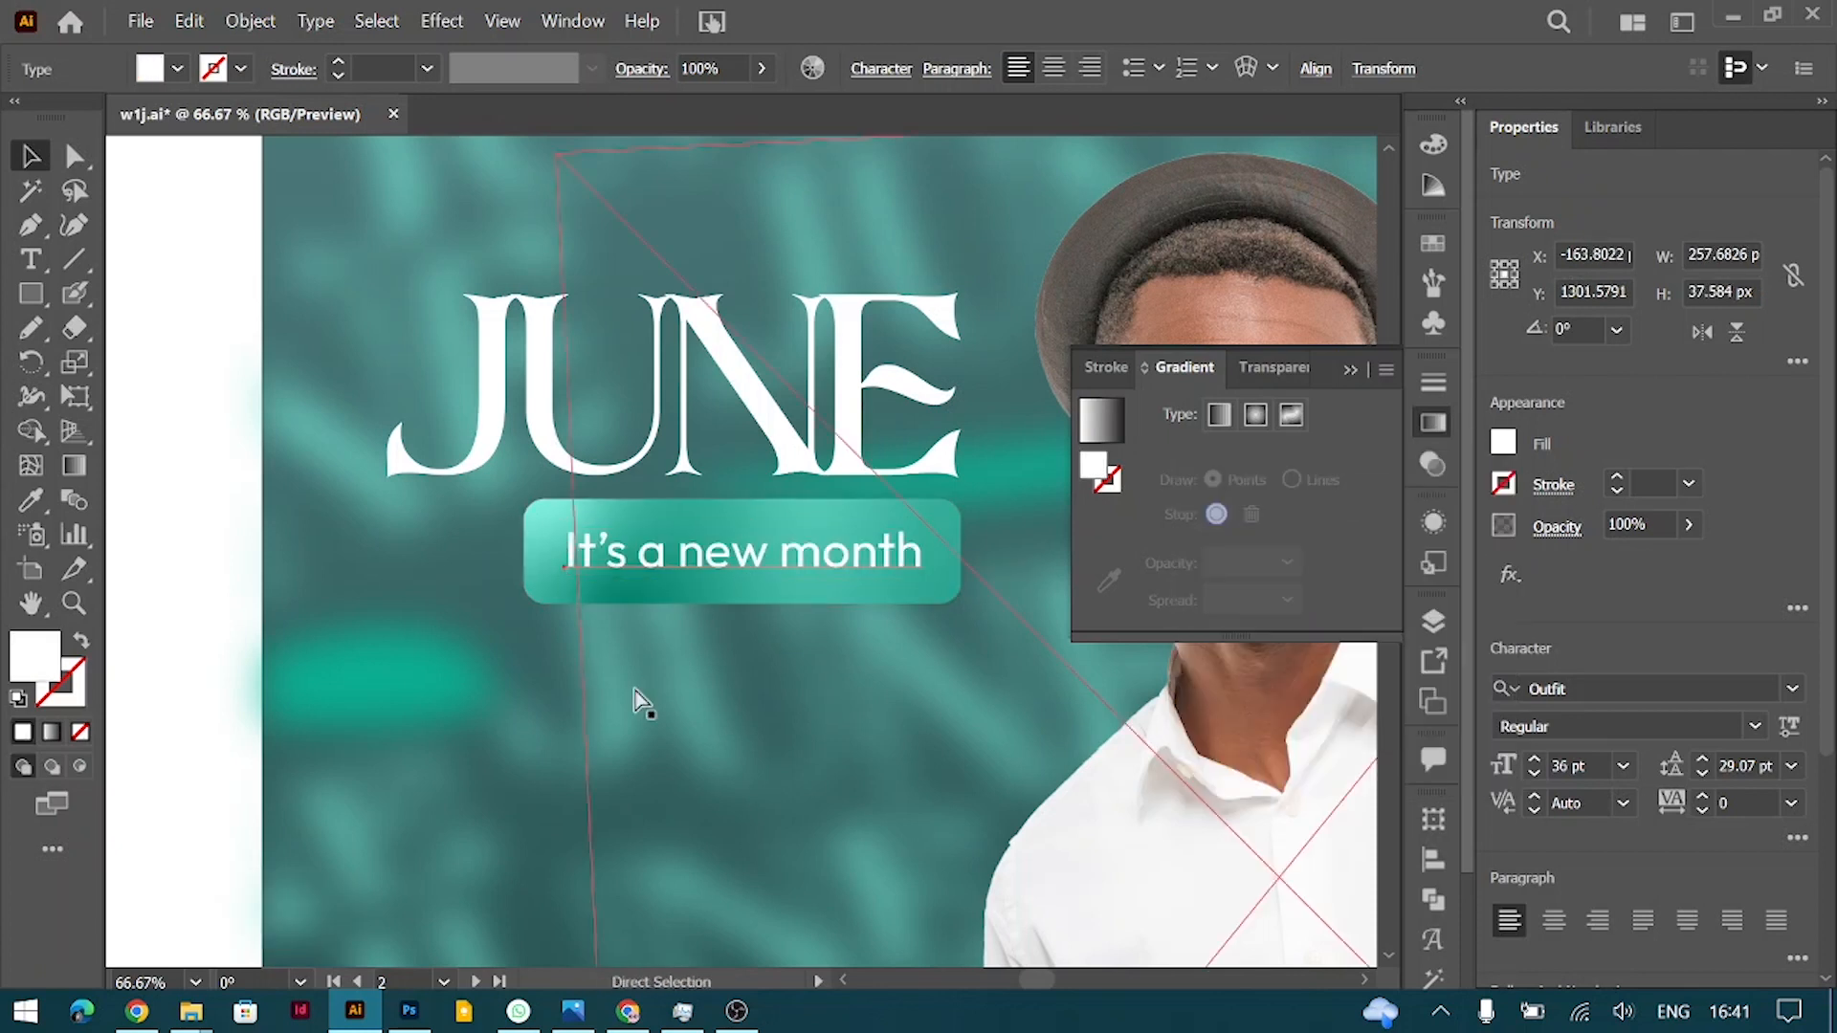
{"action": "key", "text": "ctrl+minus"}
{"action": "key", "text": "ctrl+minus"}
{"action": "key", "text": "ctrl+minus"}
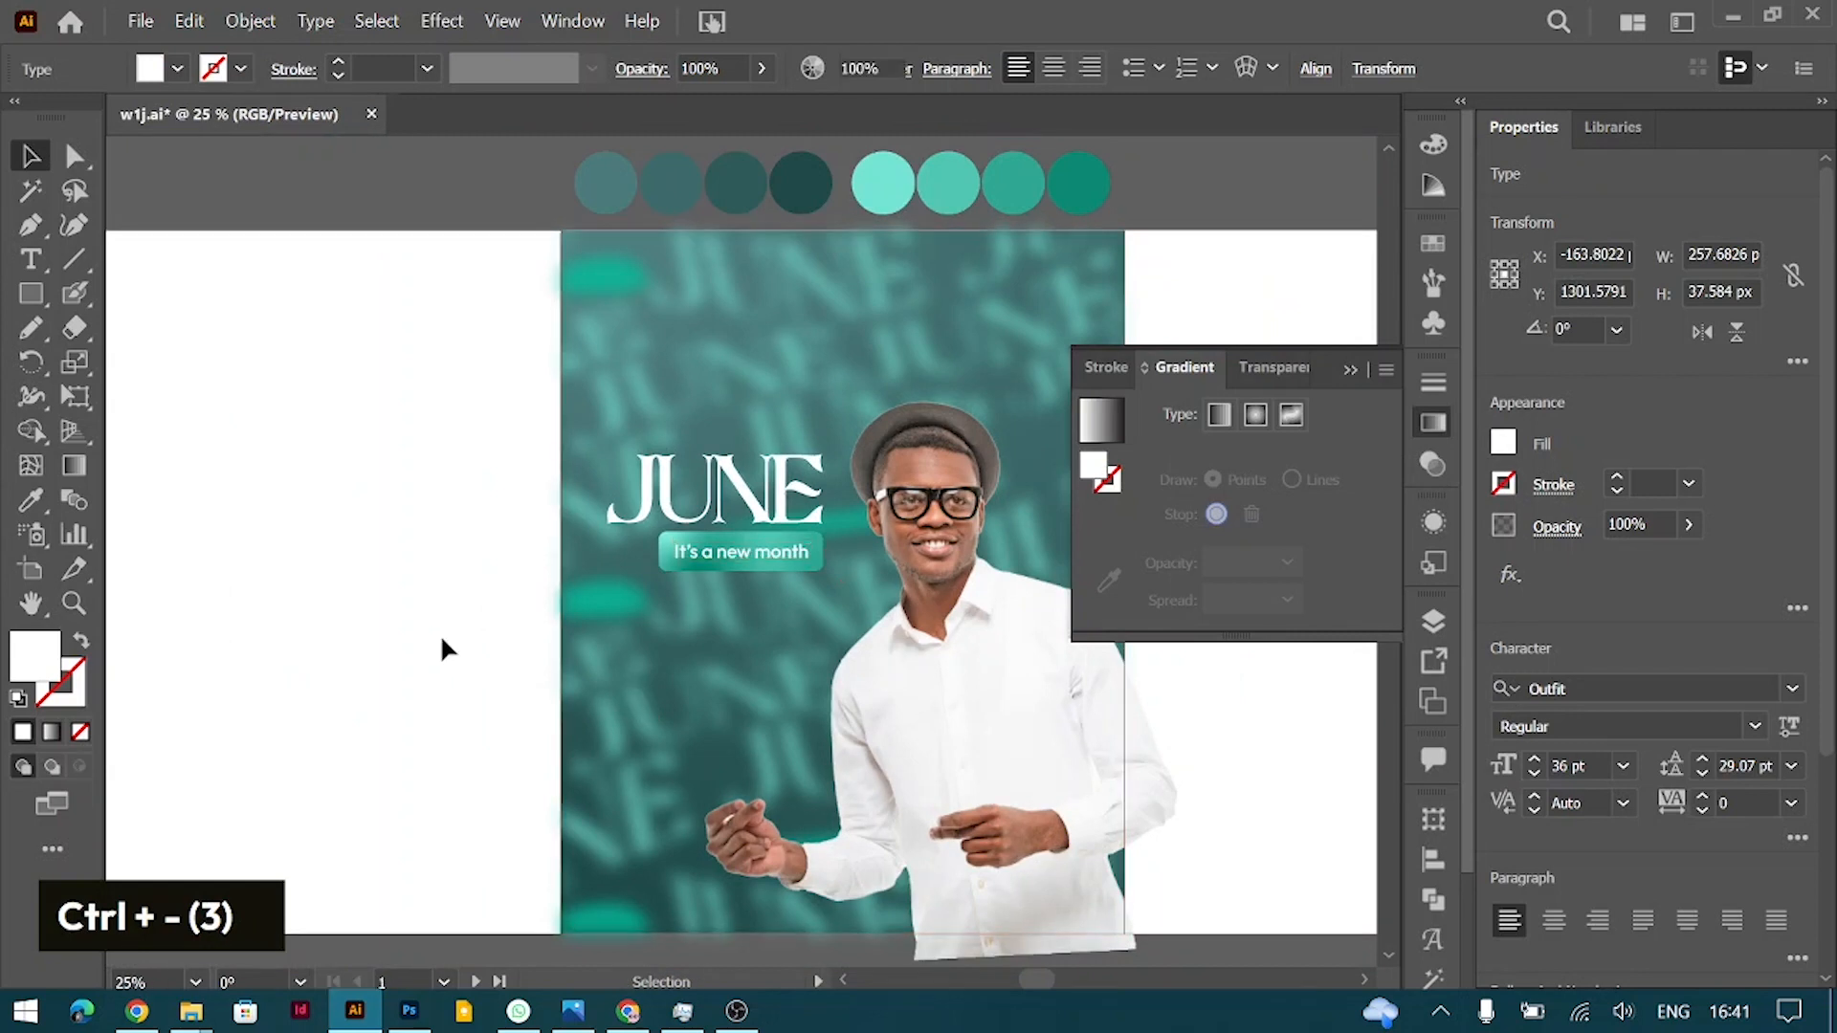
Step: Duplicate the "It's a new month" text below the bar and replace it with "May this new month bring you blossoming opportunities, joyful moments, and success in every endeavor."
{"action": "left_click", "coordinate": [443, 644]}
{"action": "scroll", "coordinate": [443, 644], "scroll_direction": "right", "scroll_amount": 3}
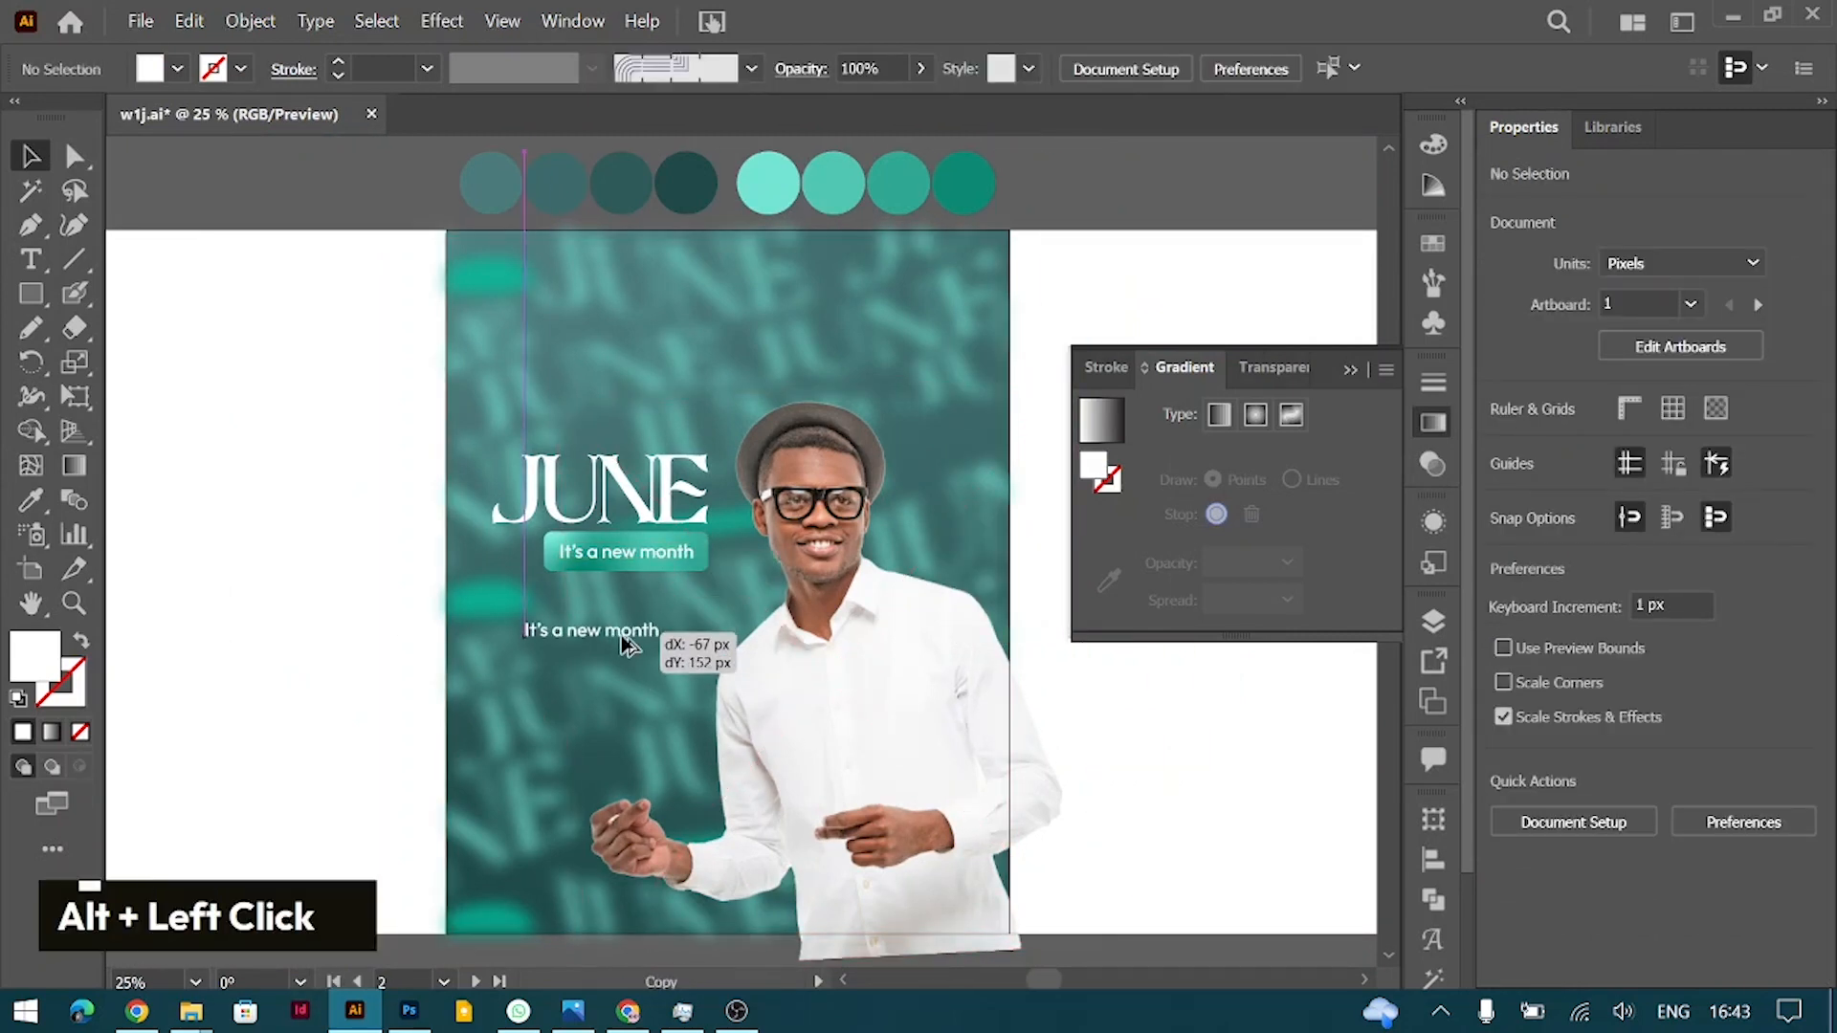
{"action": "double_click", "coordinate": [602, 632]}
{"action": "key", "text": "ctrl+a"}
{"action": "key", "text": "ctrl+v"}
{"action": "key", "text": "ctrl+a"}
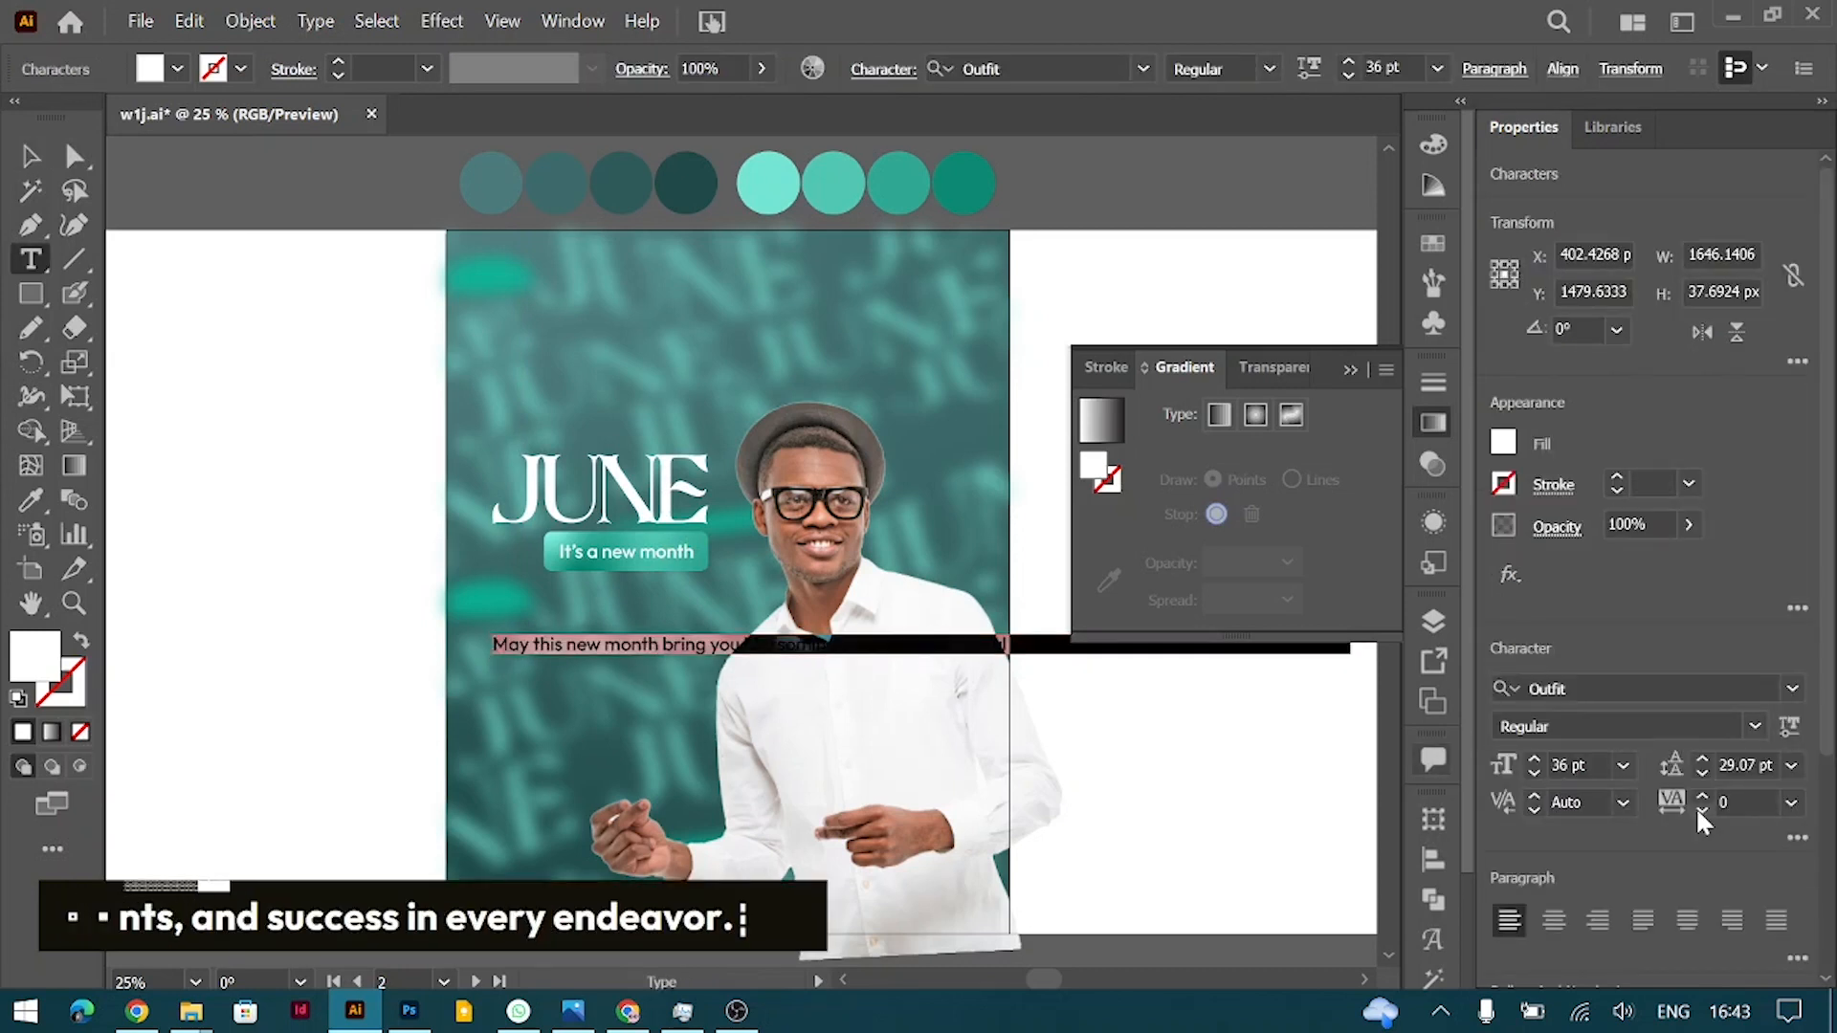
Step: Set the message text to 24 pt and break it into three lines after "blossoming" and "and"
{"action": "left_click", "coordinate": [1622, 765]}
{"action": "left_click", "coordinate": [1646, 641]}
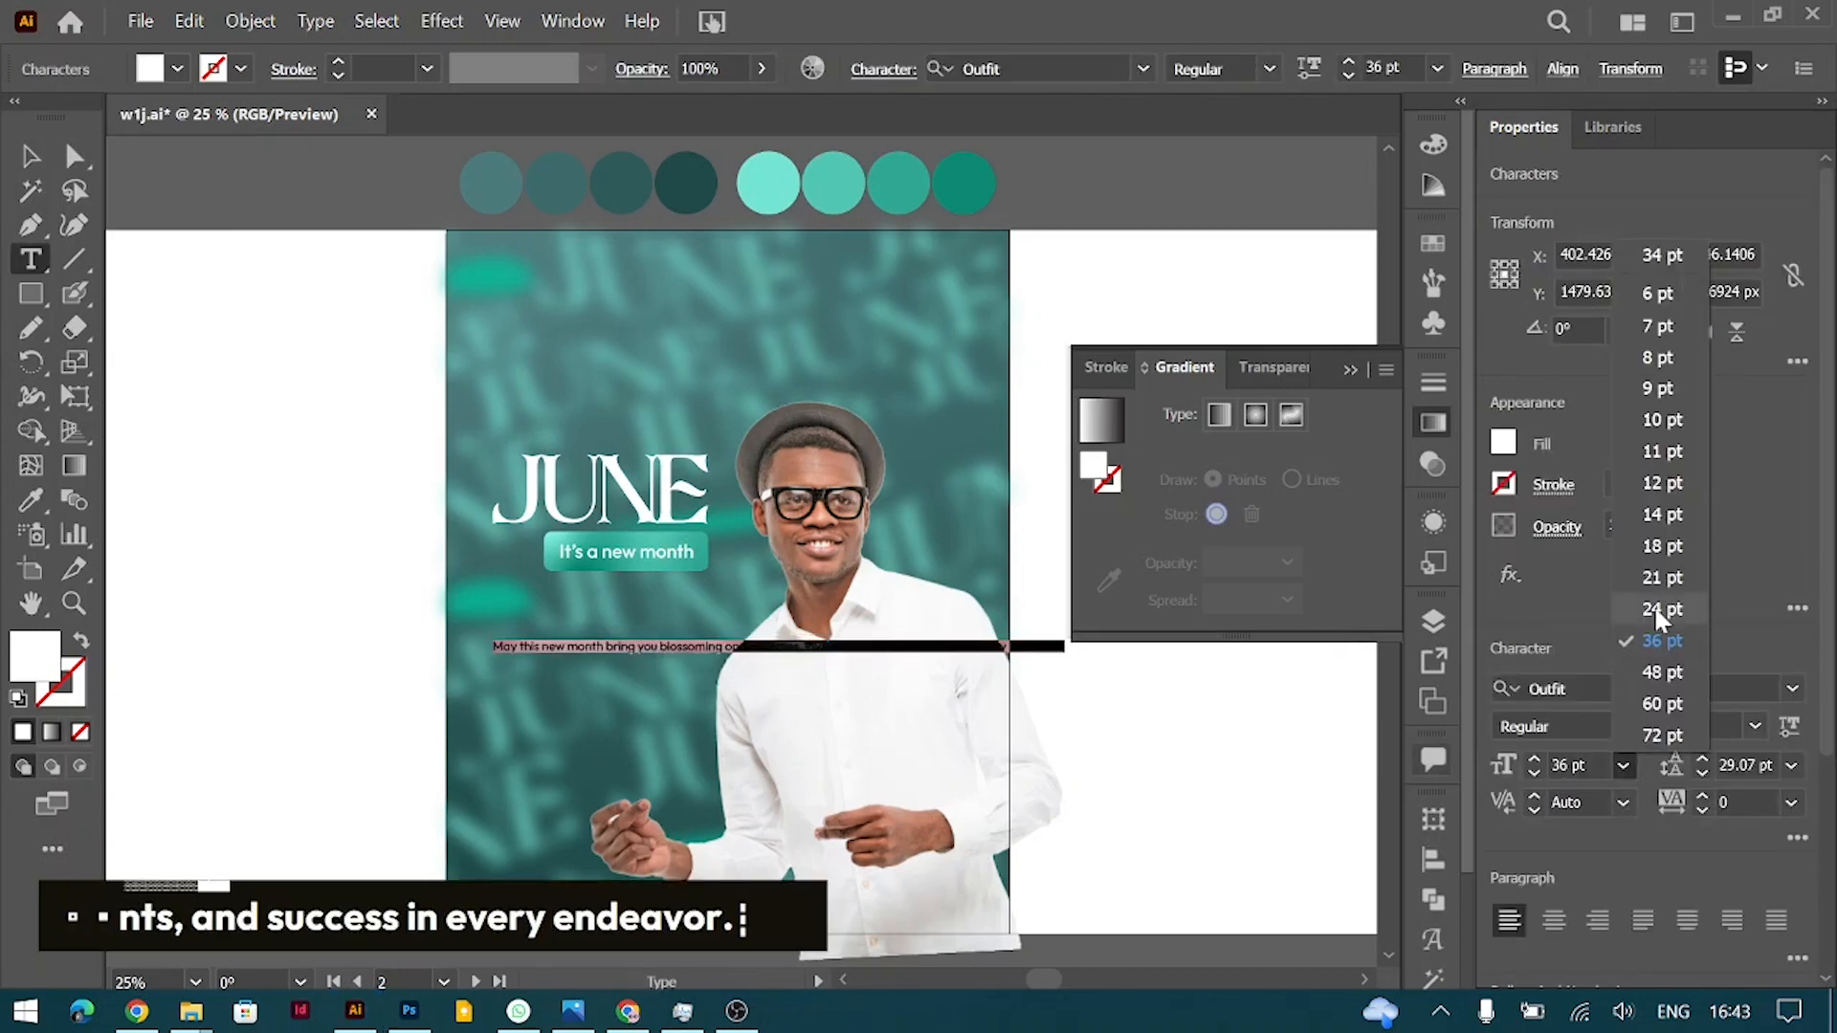
{"action": "left_click", "coordinate": [663, 645]}
{"action": "key", "text": "ctrl+Right"}
{"action": "key", "text": "ctrl+Right"}
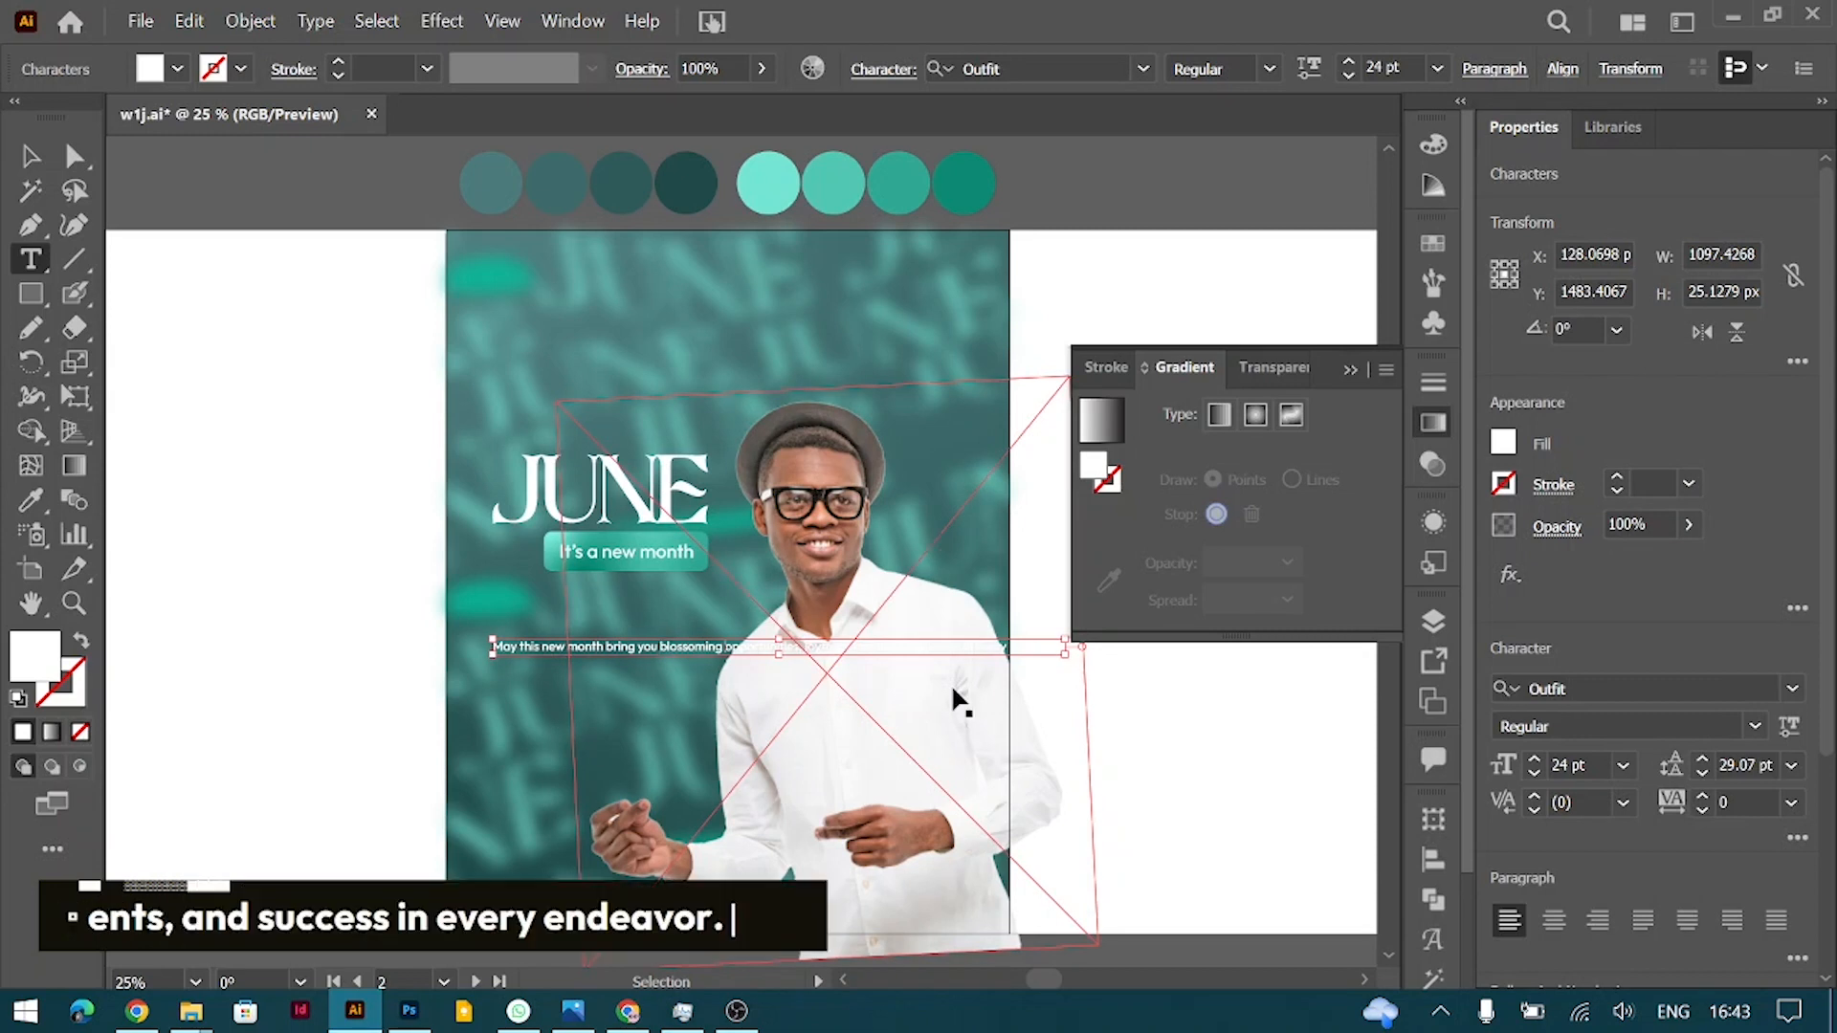
{"action": "key", "text": "Return"}
{"action": "key", "text": "ctrl+Right"}
{"action": "key", "text": "ctrl+Right"}
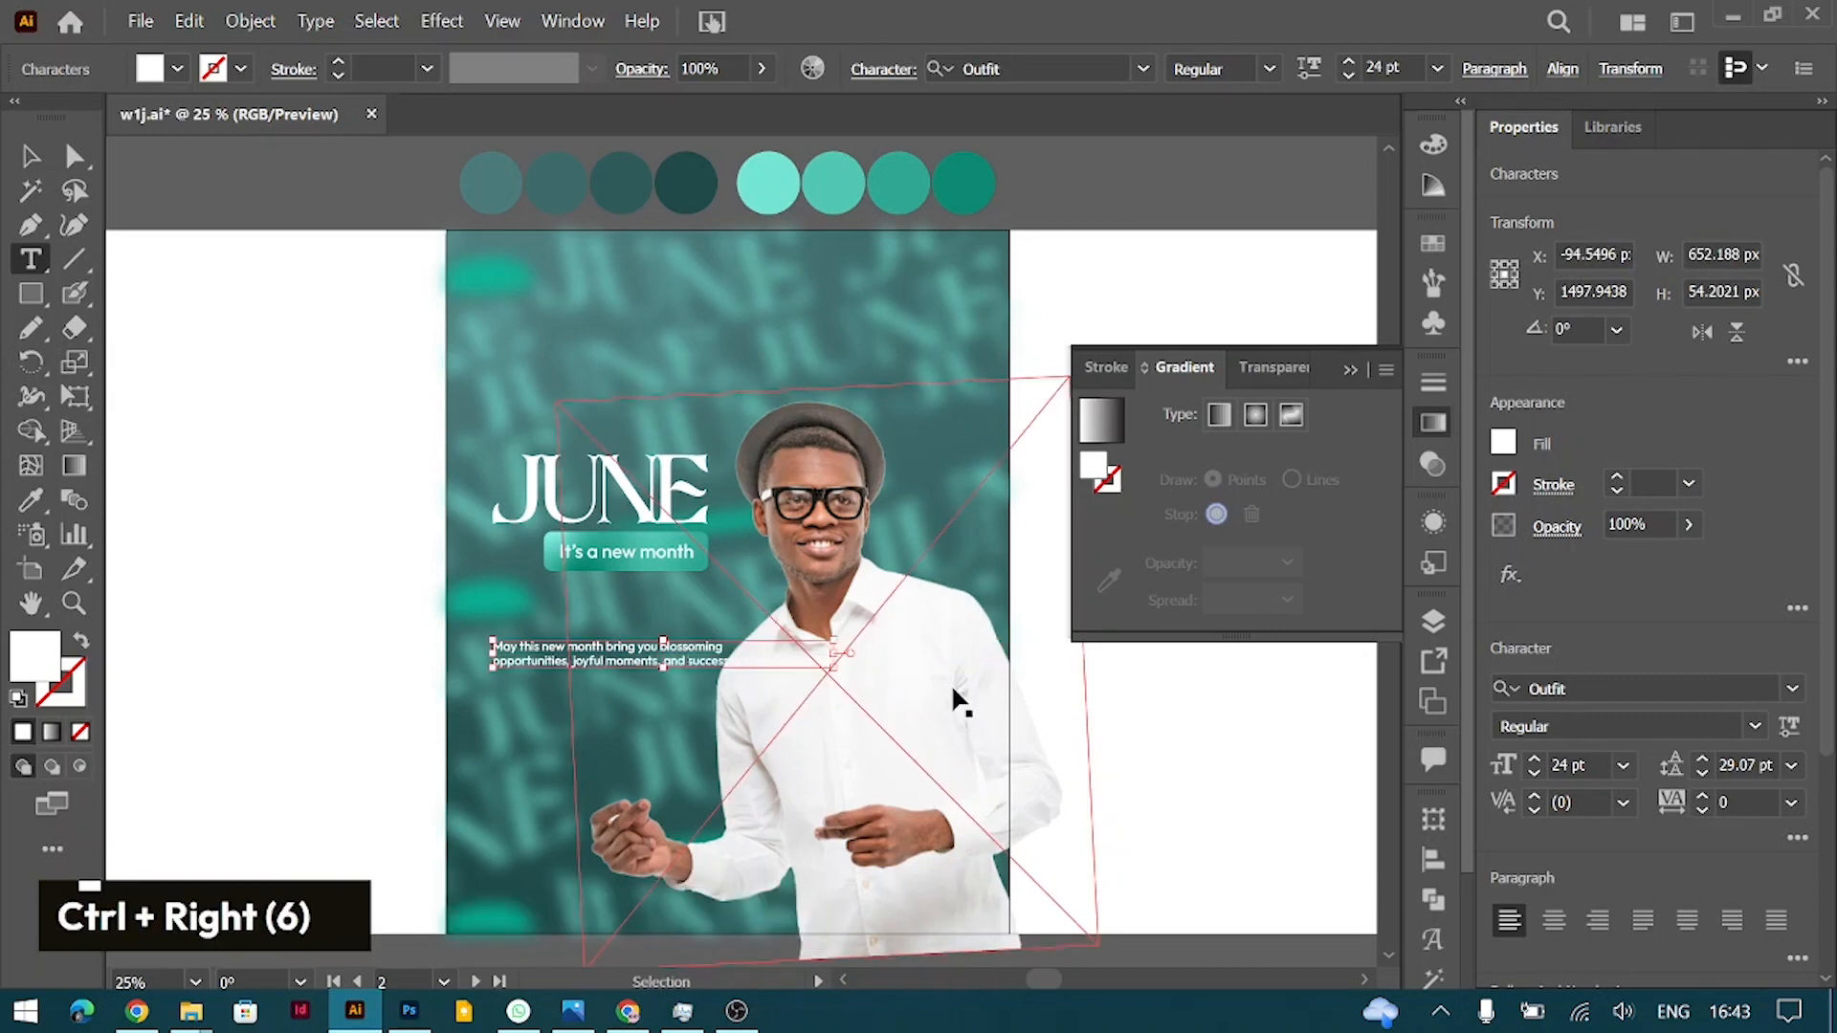
{"action": "key", "text": "Return"}
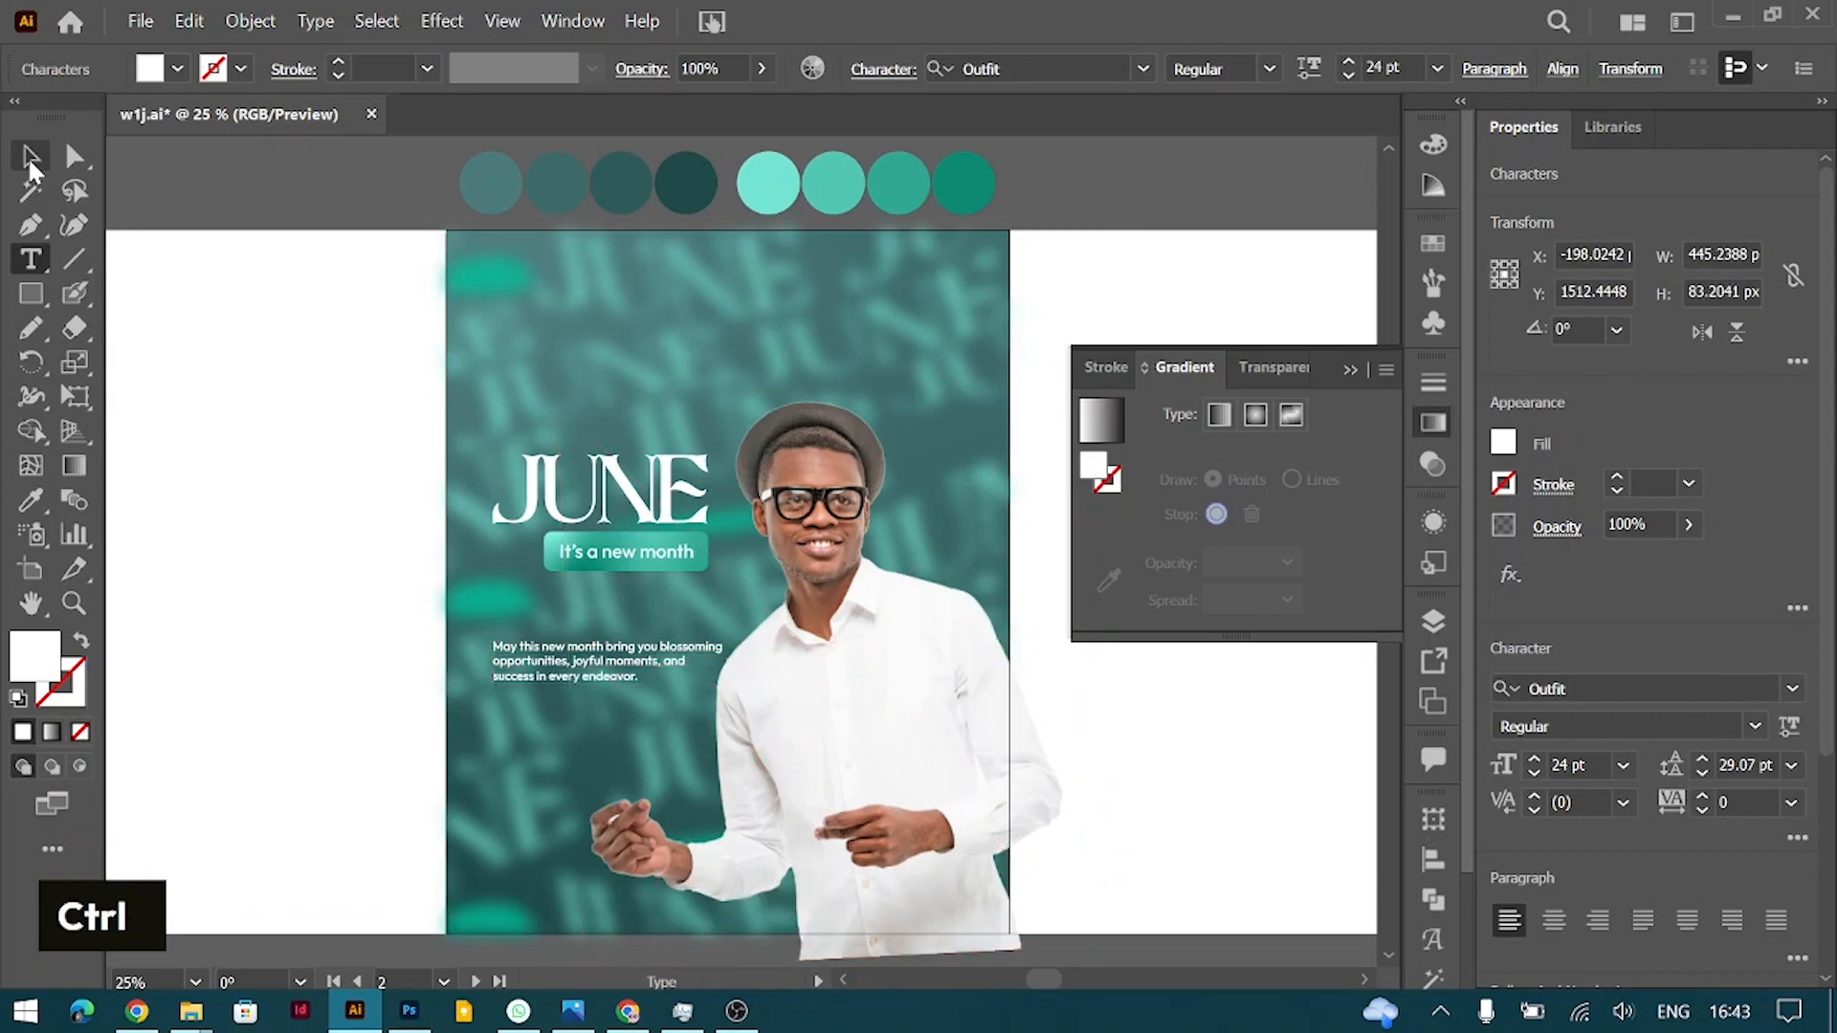
Step: Move the message text up closer beneath the gradient bar and adjust the man's photo slightly sideways
{"action": "left_click", "coordinate": [32, 170]}
{"action": "left_click_drag", "start_coordinate": [589, 670], "coordinate": [546, 643]}
{"action": "left_click_drag", "start_coordinate": [850, 609], "coordinate": [845, 609]}
{"action": "left_click", "coordinate": [1177, 756]}
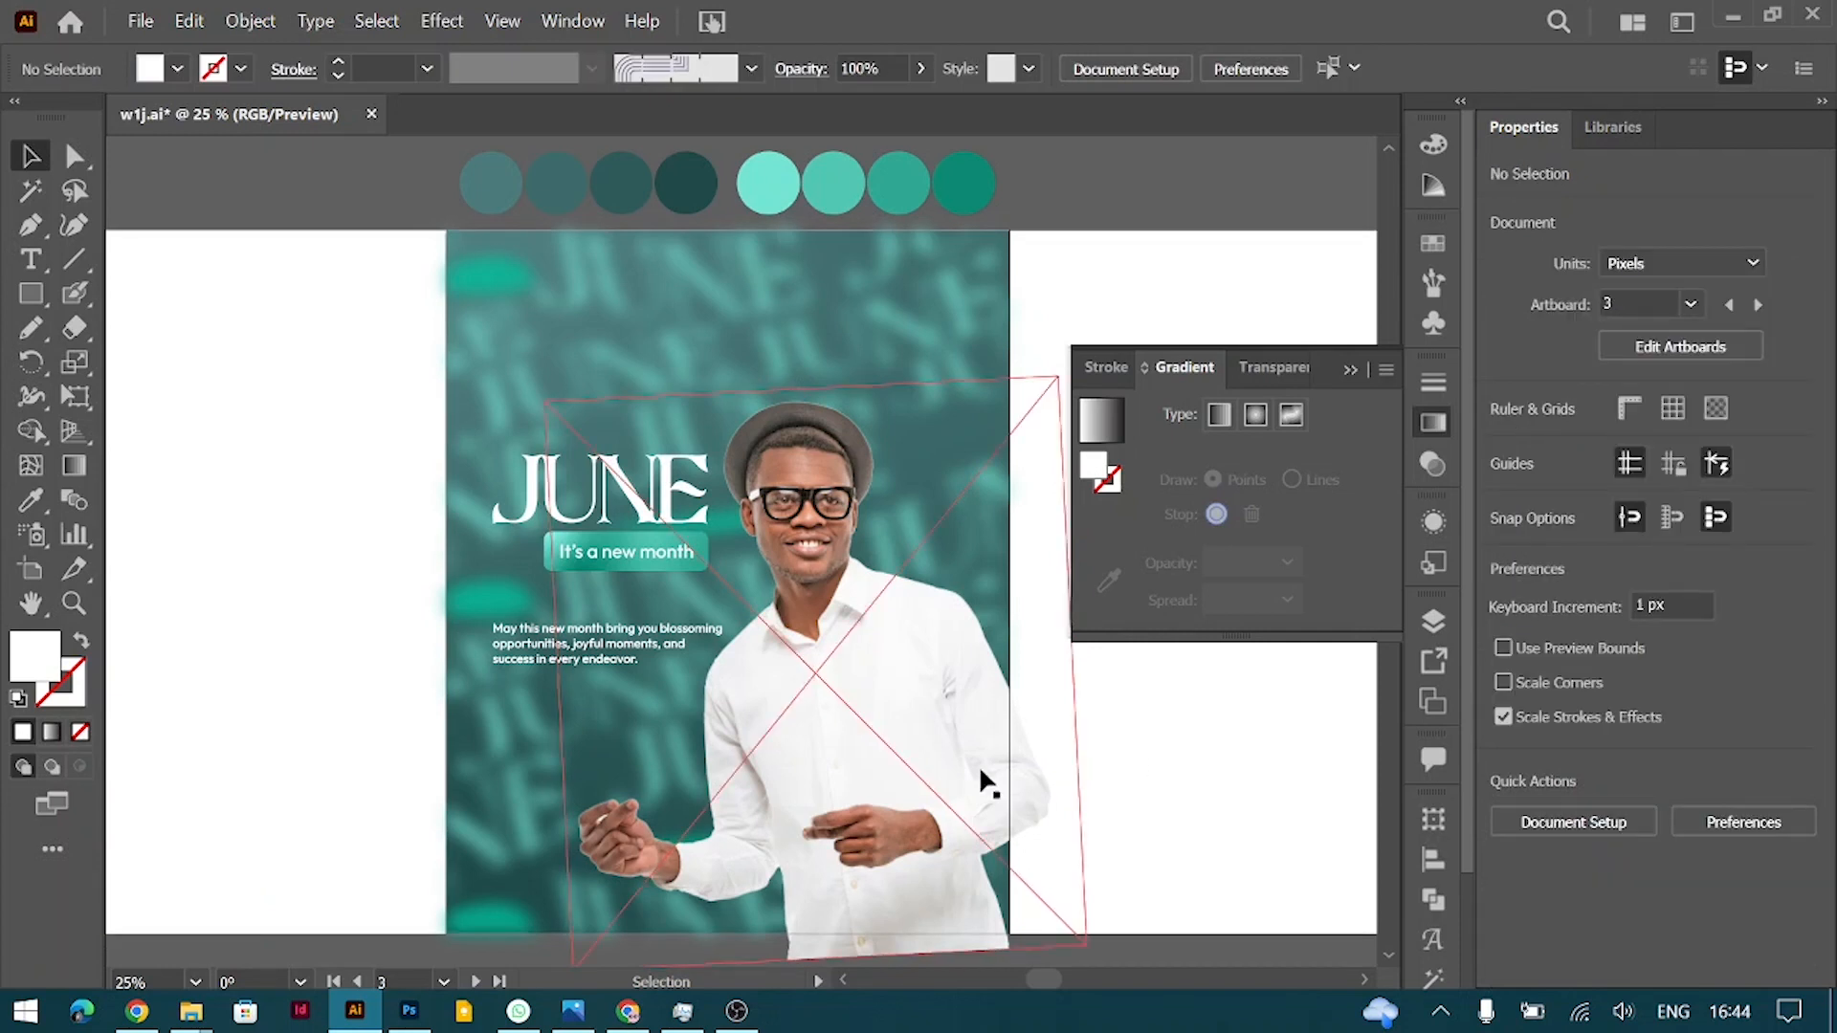
{"action": "left_click_drag", "start_coordinate": [943, 749], "coordinate": [950, 748]}
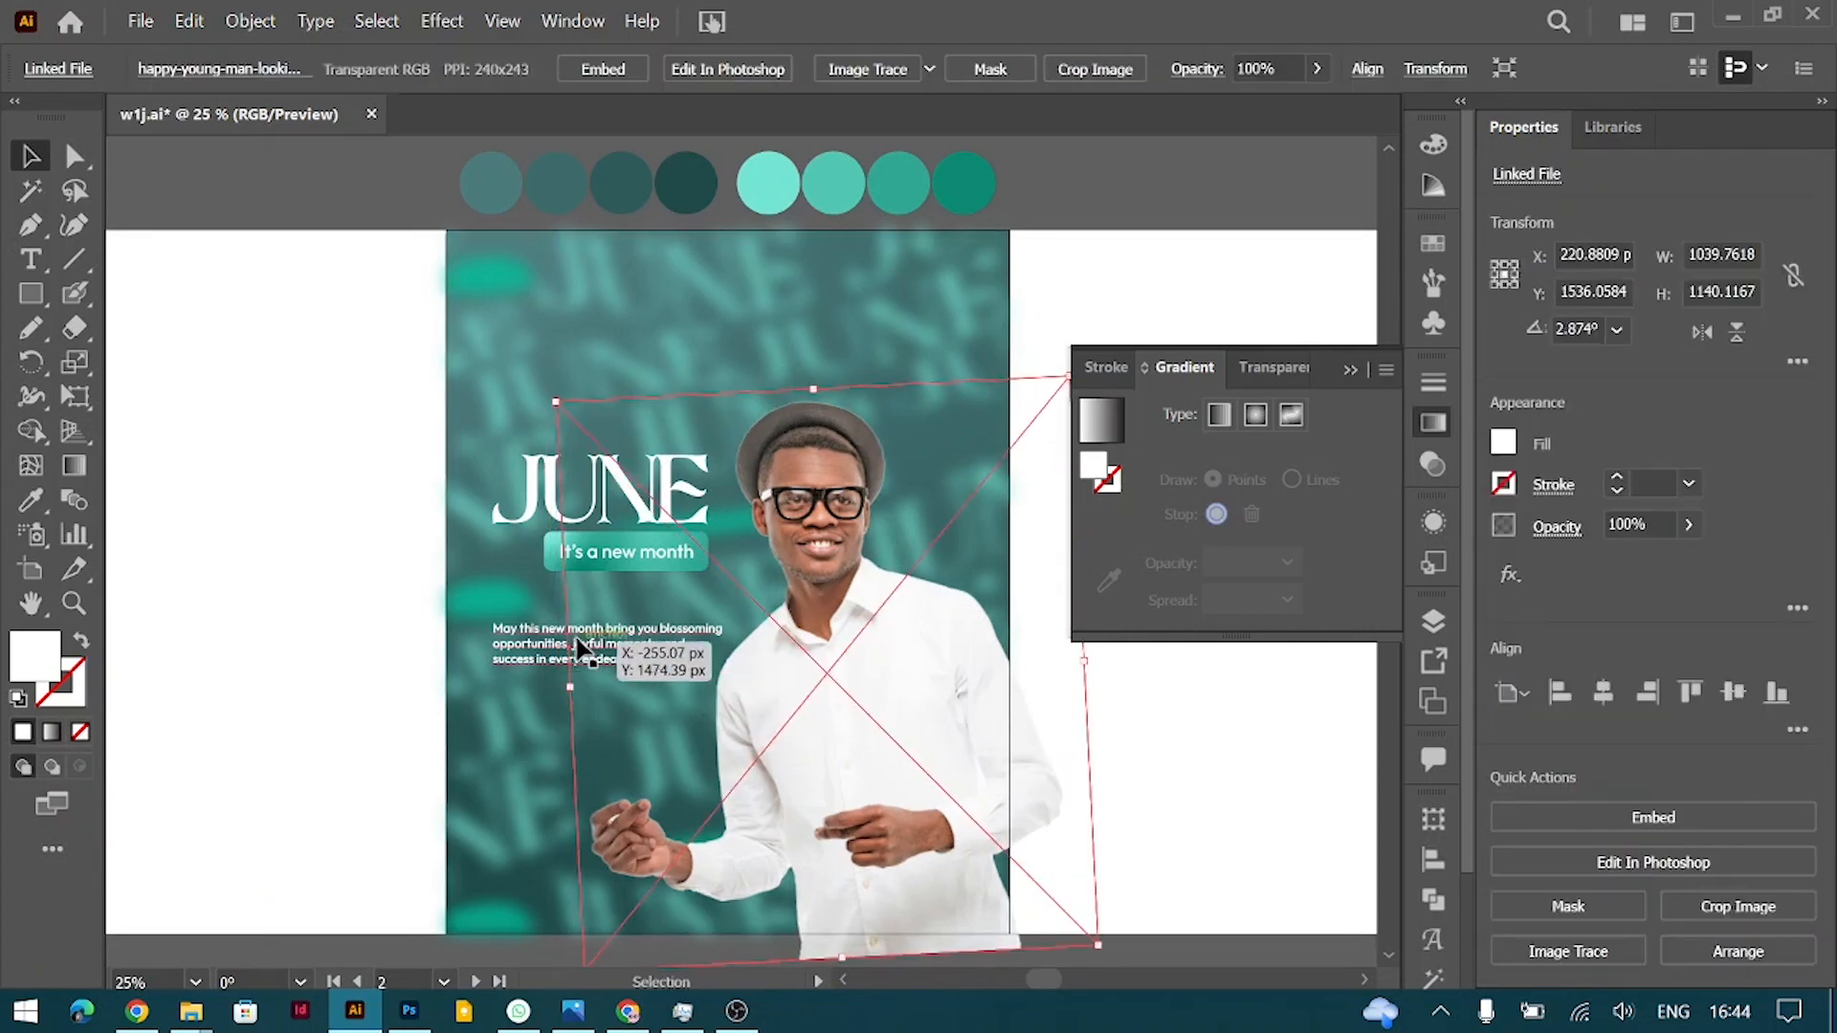
{"action": "left_click_drag", "start_coordinate": [544, 644], "coordinate": [545, 636]}
{"action": "left_click", "coordinate": [303, 542]}
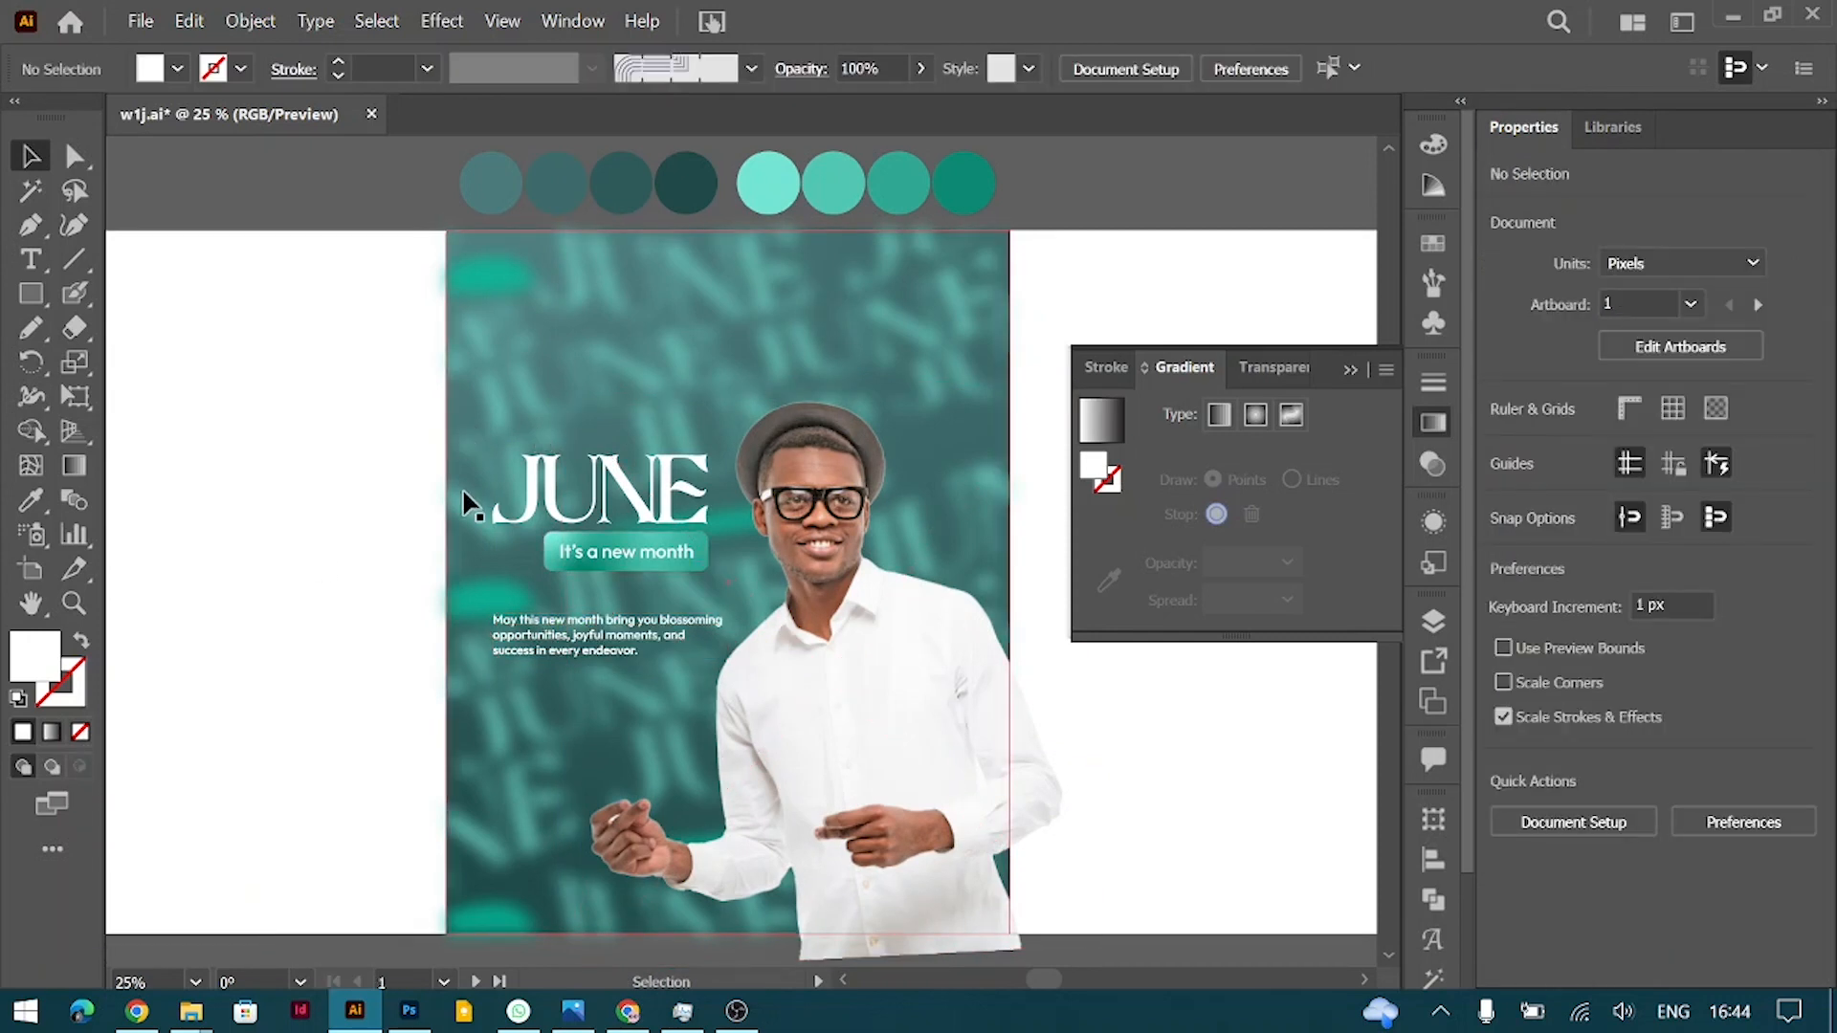
Step: Draw a 246 px circle beside the artboard and fill it with the bar's teal gradient
{"action": "right_click", "coordinate": [43, 296]}
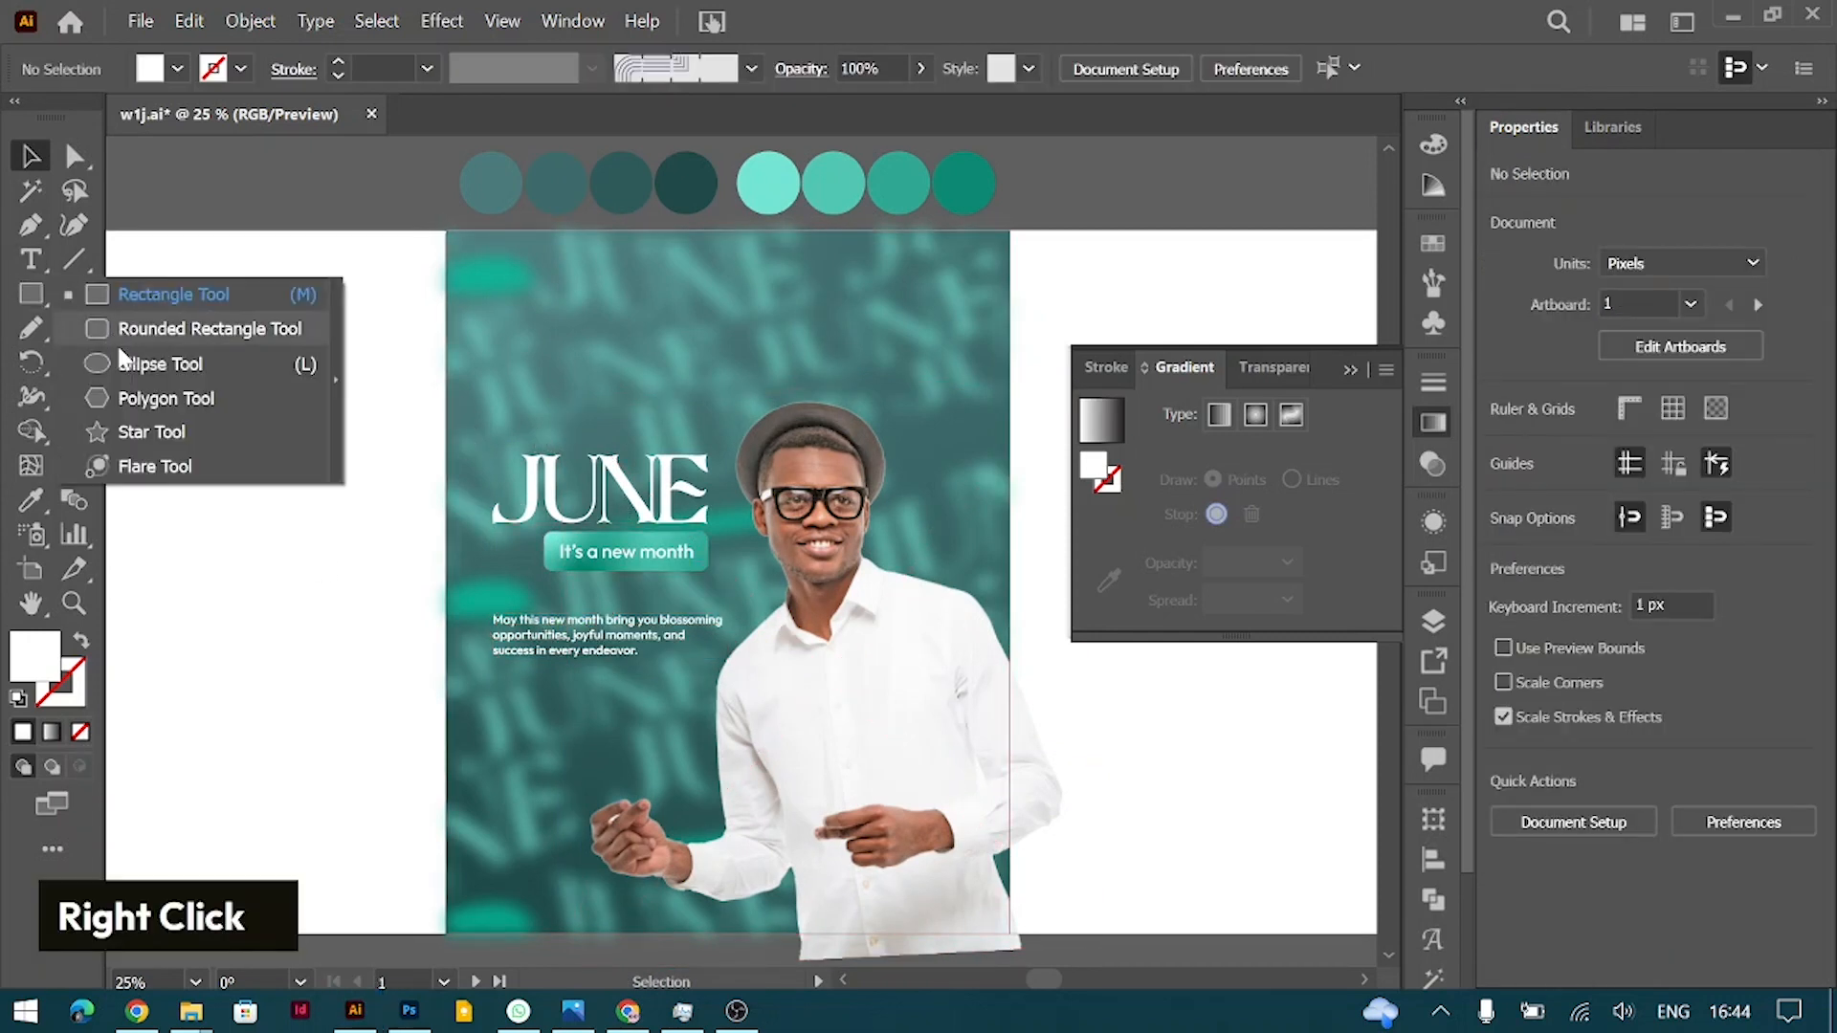
{"action": "left_click", "coordinate": [153, 361]}
{"action": "left_click_drag", "start_coordinate": [284, 370], "coordinate": [414, 499]}
{"action": "key", "text": "i"}
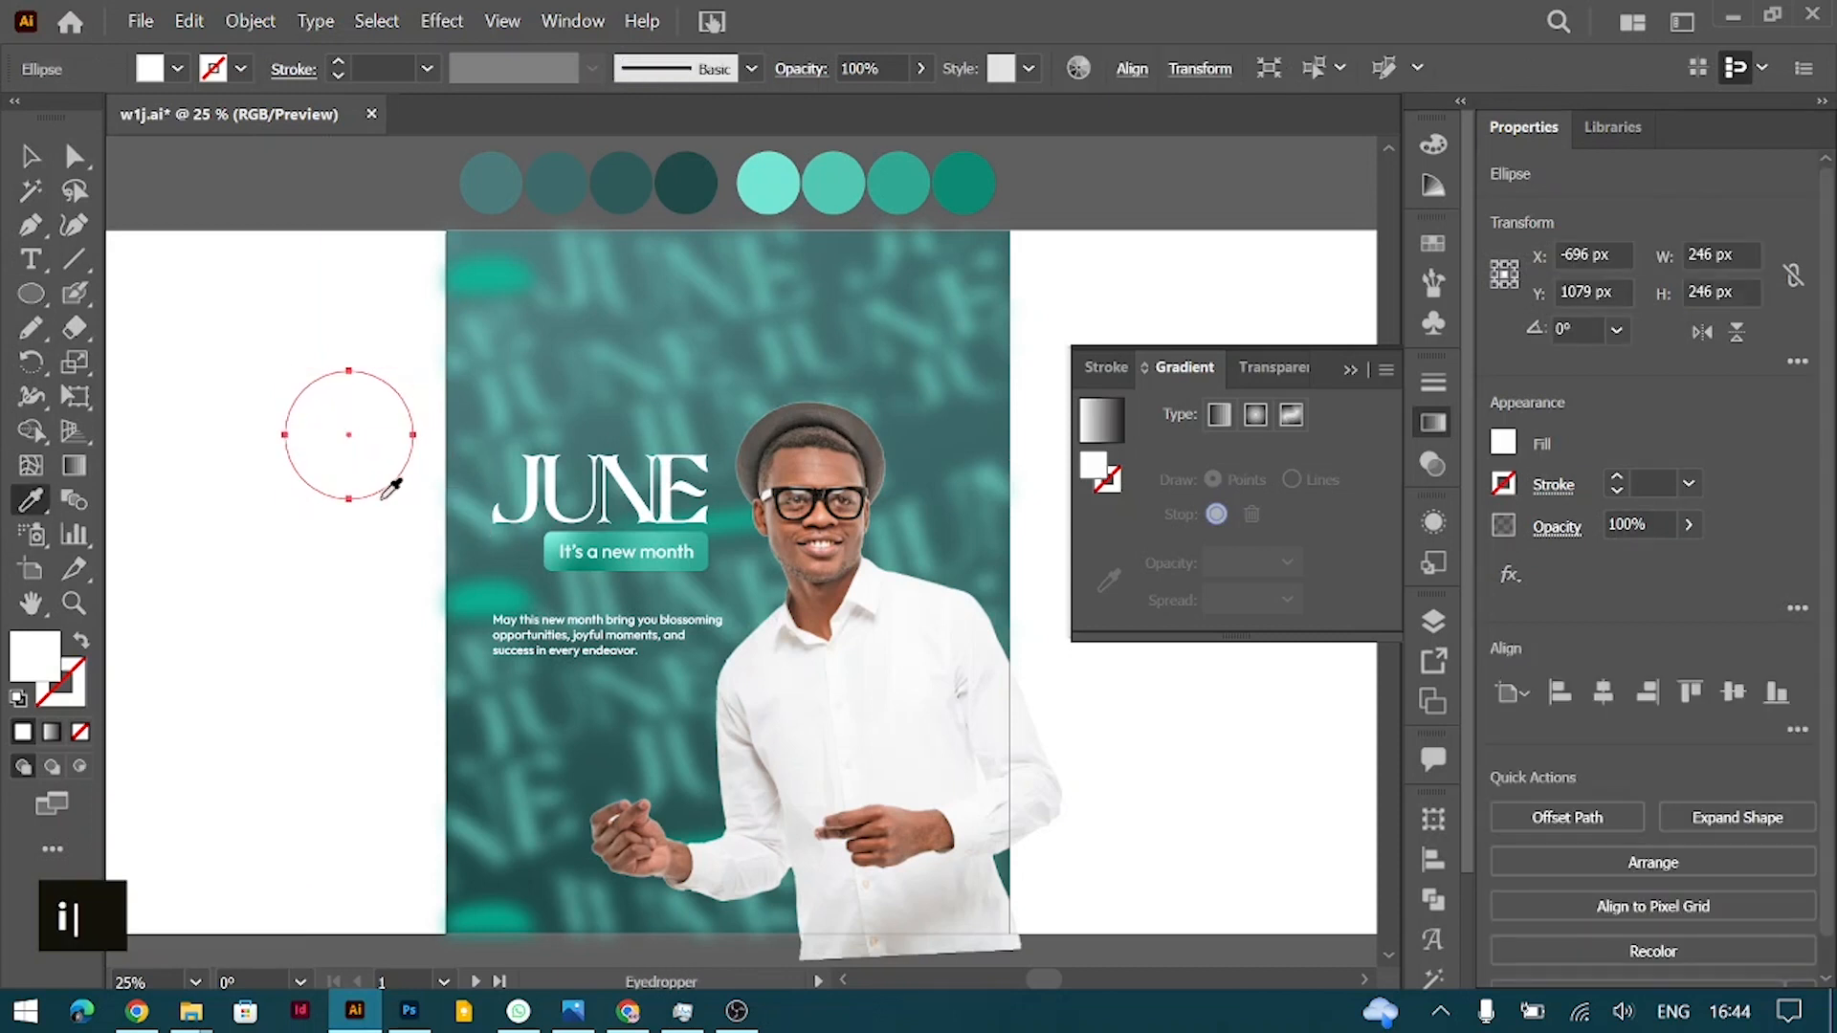
{"action": "left_click", "coordinate": [553, 533]}
{"action": "key", "text": "v"}
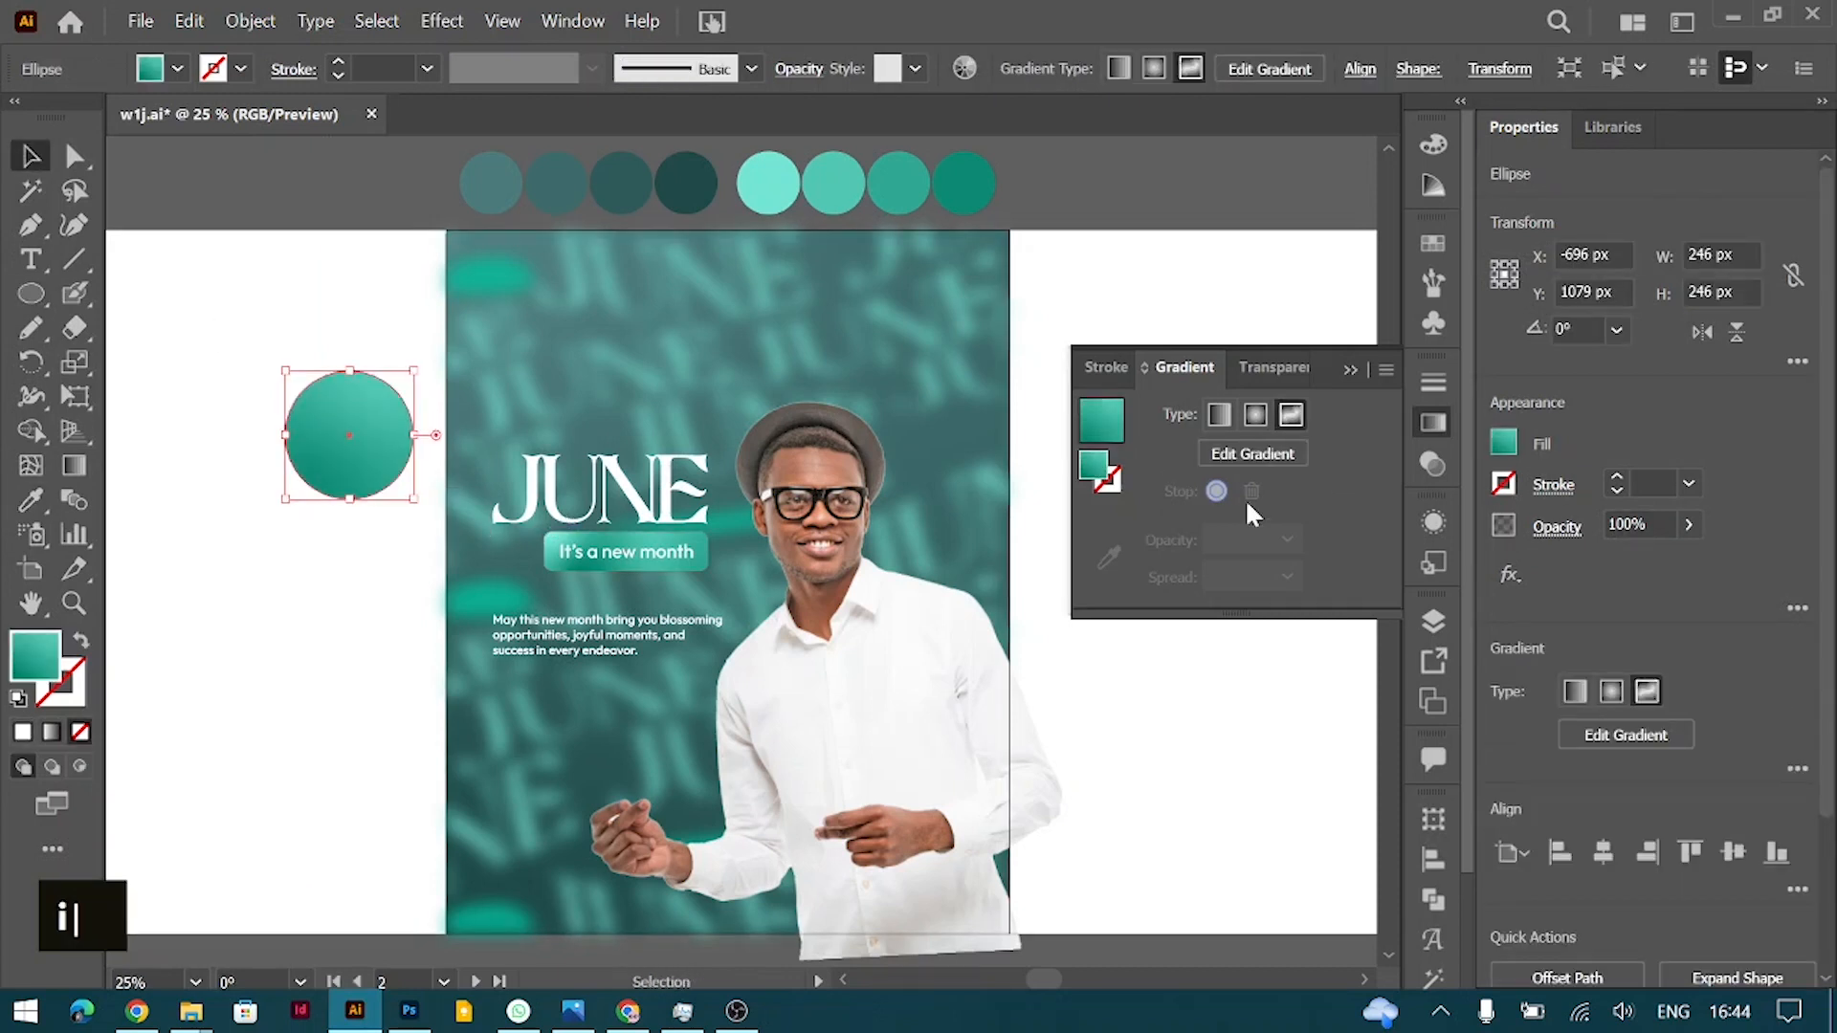
Step: Apply a Gaussian Blur effect to the circle and increase its radius
{"action": "left_click", "coordinate": [1509, 577]}
{"action": "mouse_move", "coordinate": [1581, 761]}
{"action": "left_click", "coordinate": [1395, 763]}
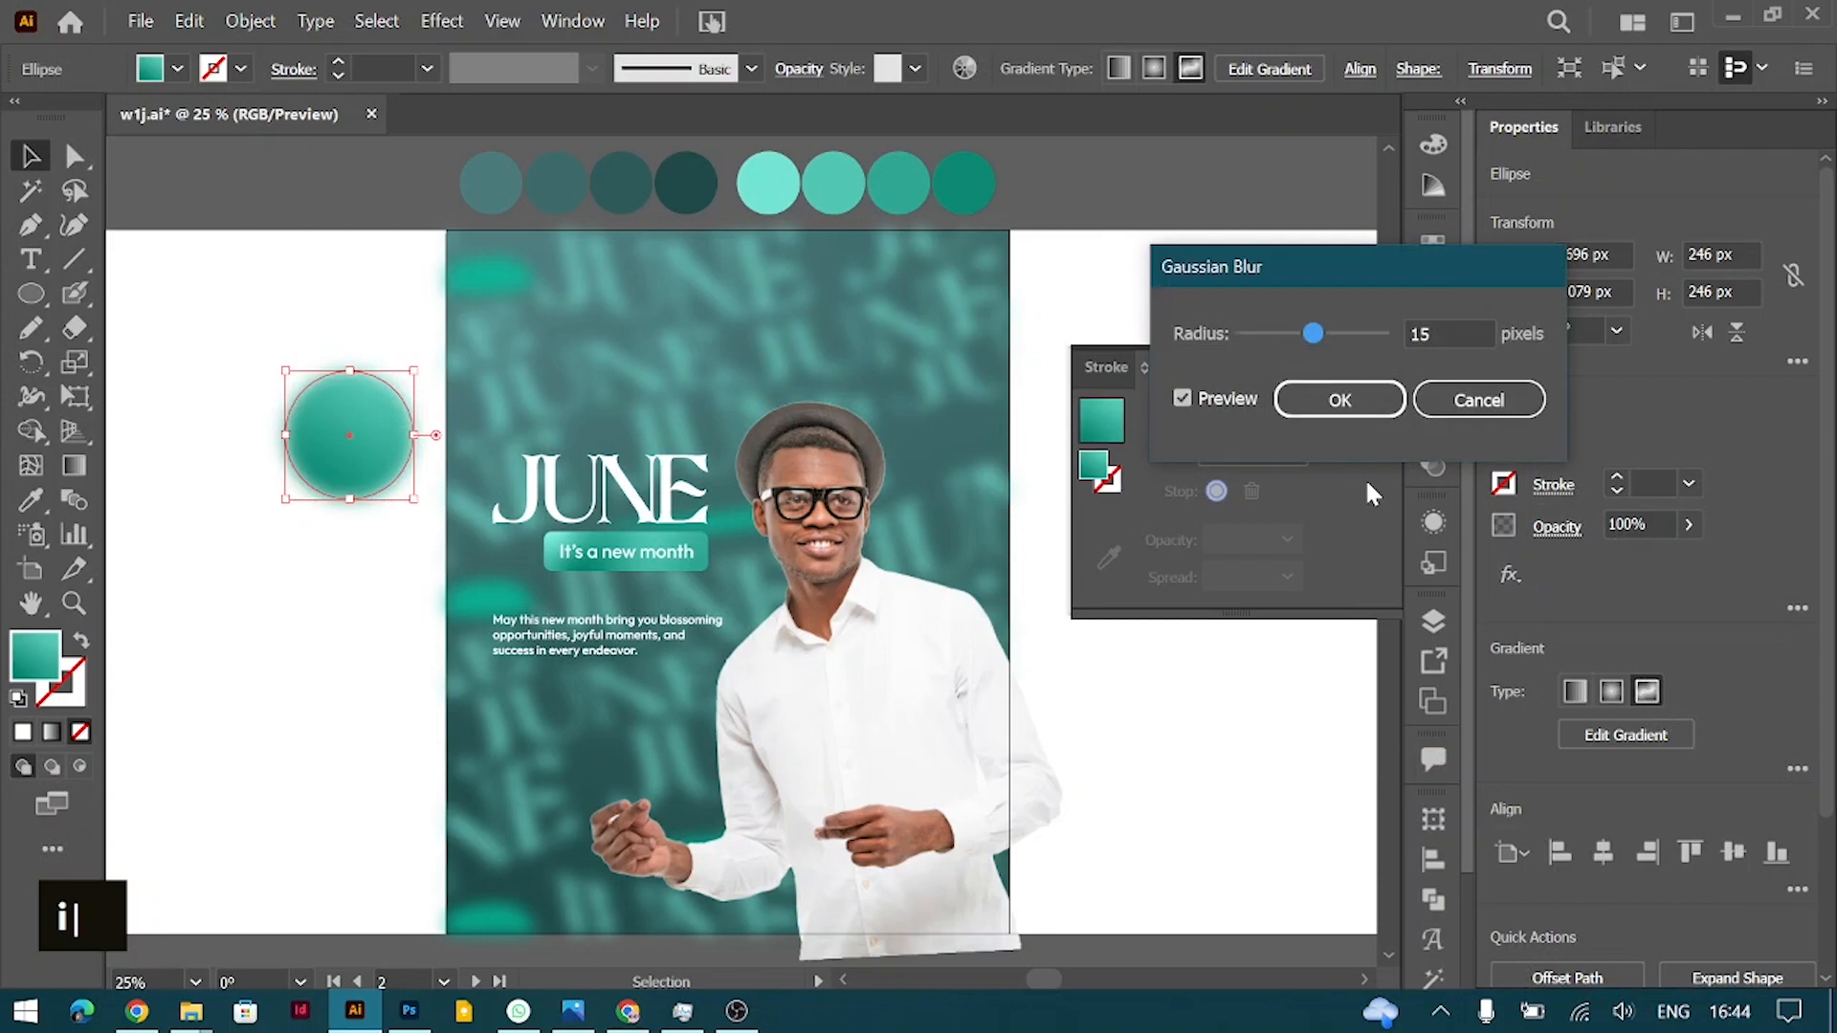
{"action": "key", "text": "Return"}
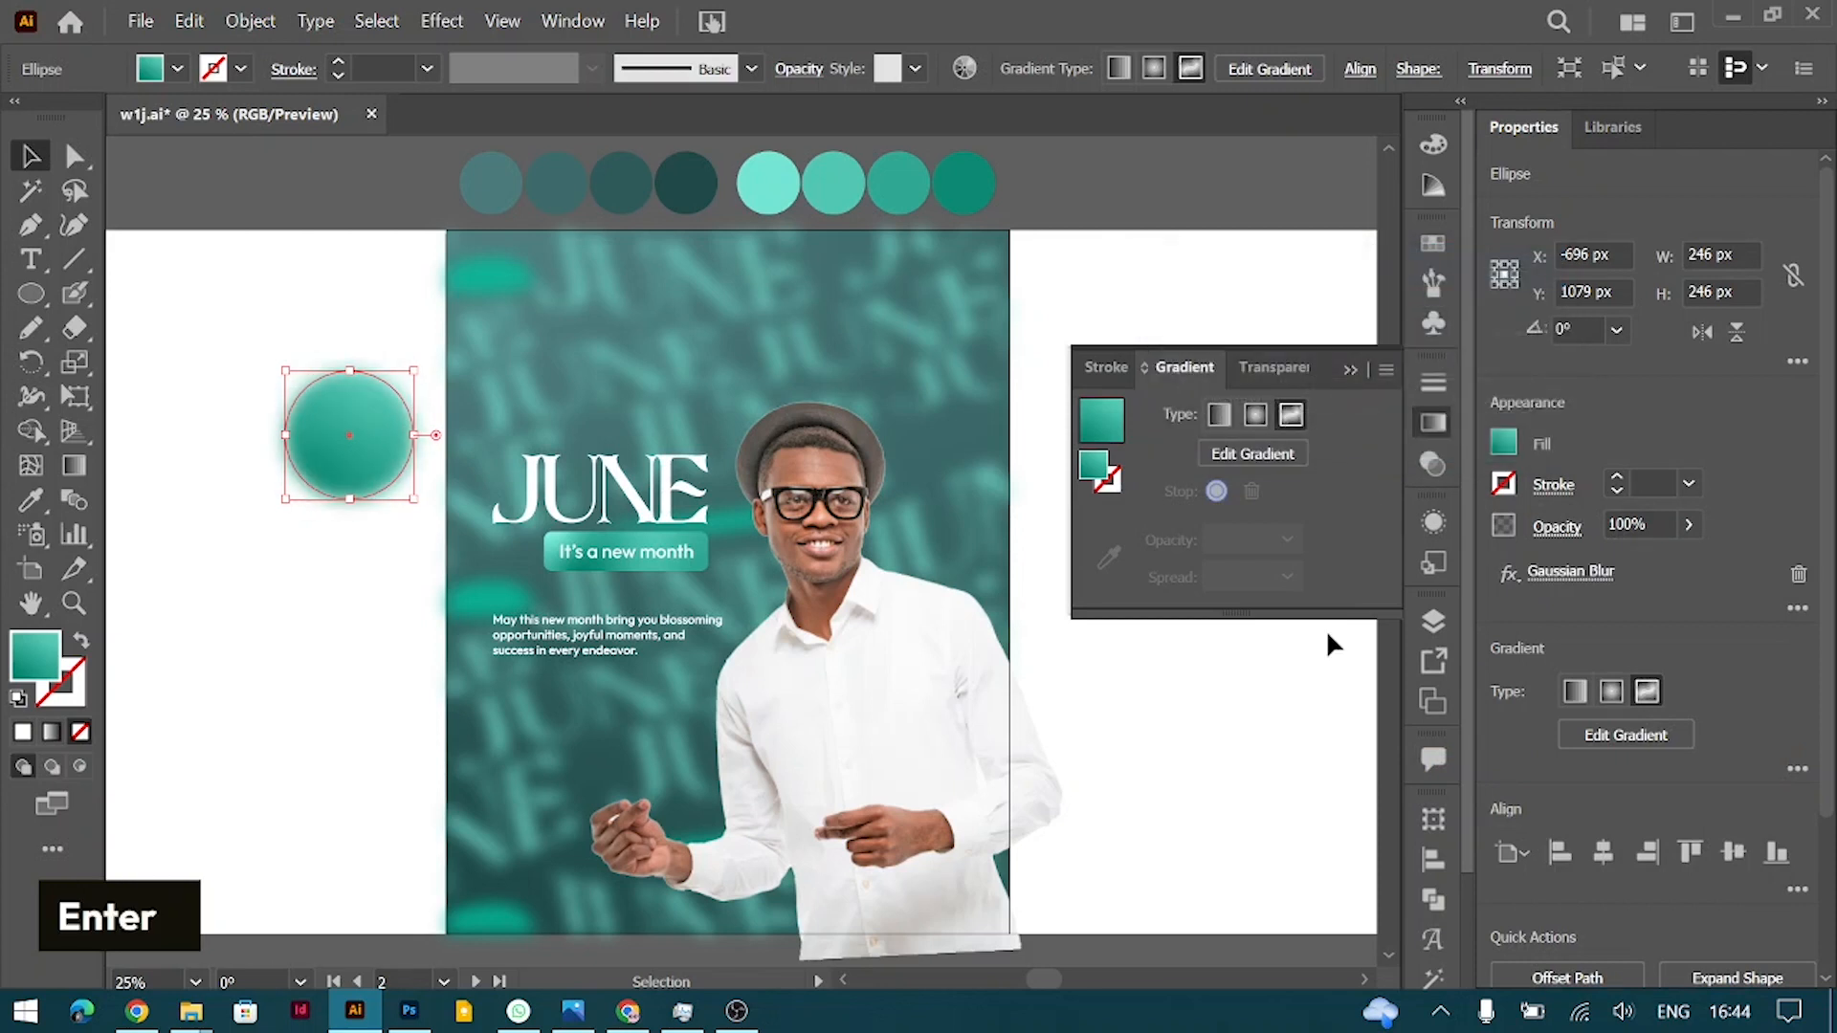
{"action": "left_click", "coordinate": [1570, 572]}
{"action": "key", "text": "shift+Up"}
{"action": "key", "text": "shift+Up"}
{"action": "key", "text": "Return"}
Step: Place the blurred circle near the artboard's upper-right corner, add a 454 px copy over the lower-left corner, and shift the photo slightly left
{"action": "left_click_drag", "start_coordinate": [318, 406], "coordinate": [861, 301]}
{"action": "left_click_drag", "start_coordinate": [890, 307], "coordinate": [575, 821]}
{"action": "left_click_drag", "start_coordinate": [512, 807], "coordinate": [463, 848]}
{"action": "left_click_drag", "start_coordinate": [867, 735], "coordinate": [859, 735]}
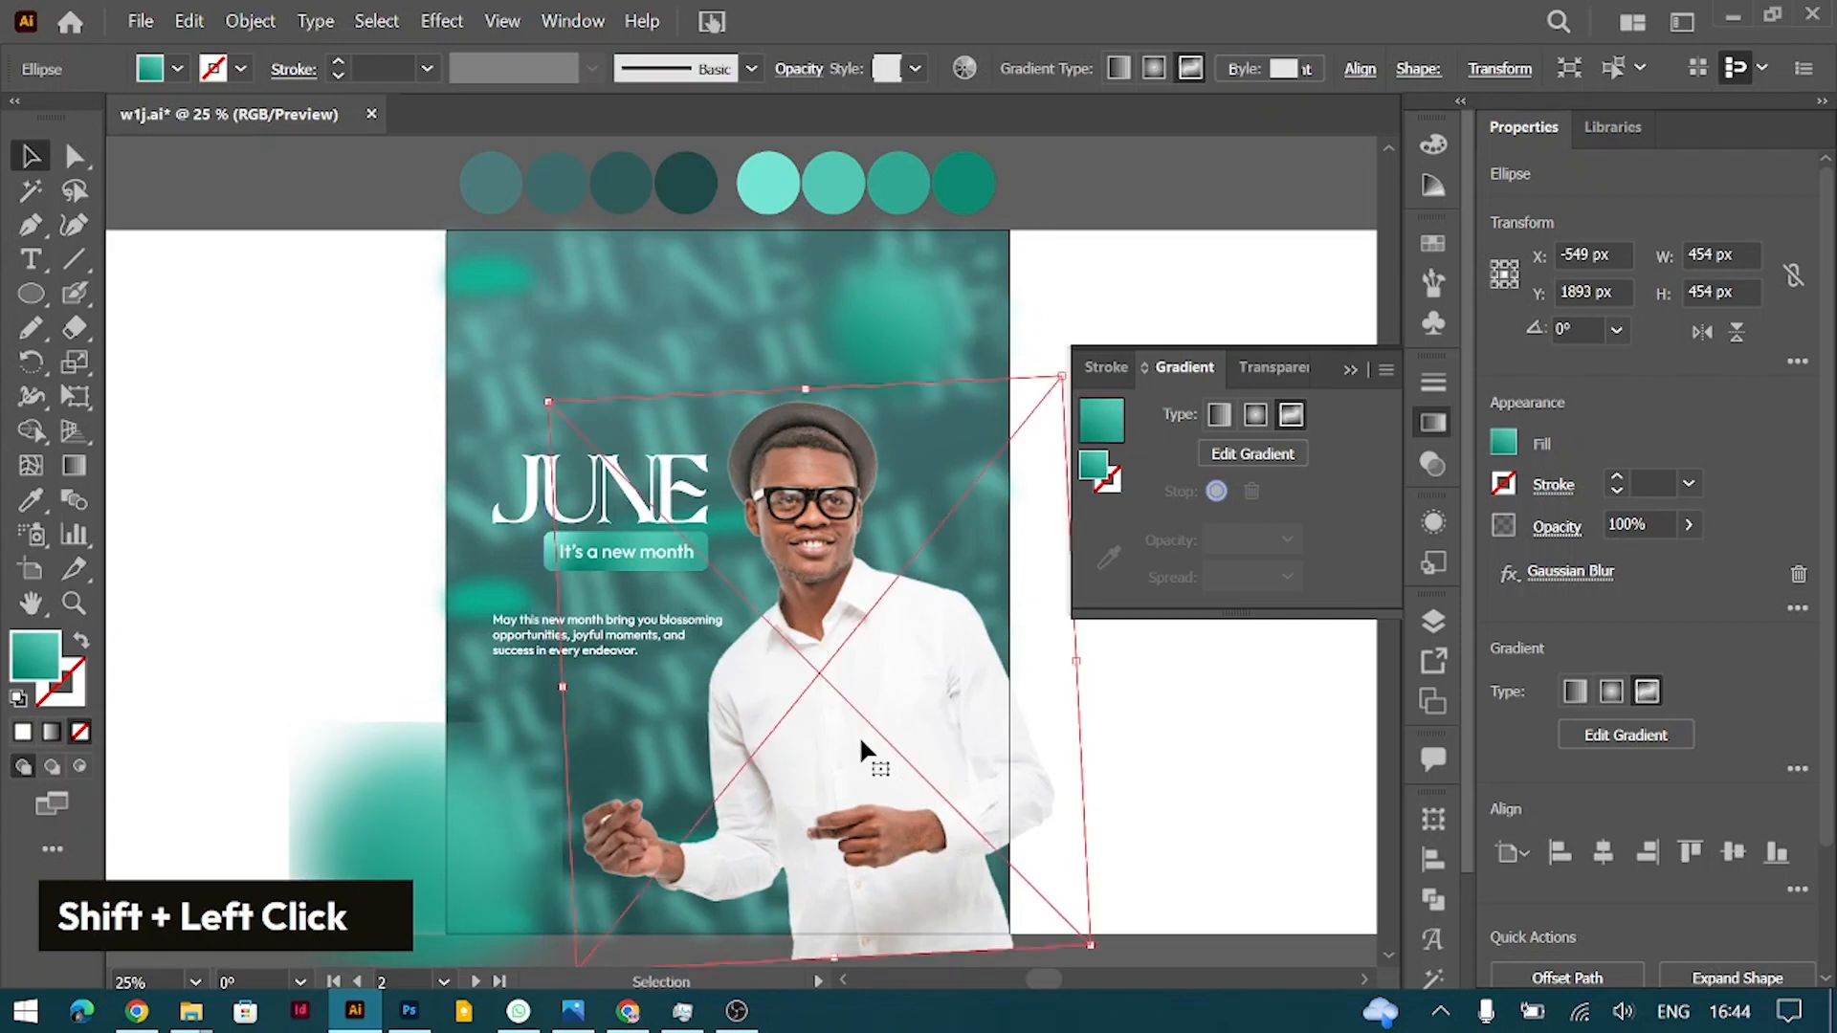
{"action": "left_click", "coordinate": [1266, 725]}
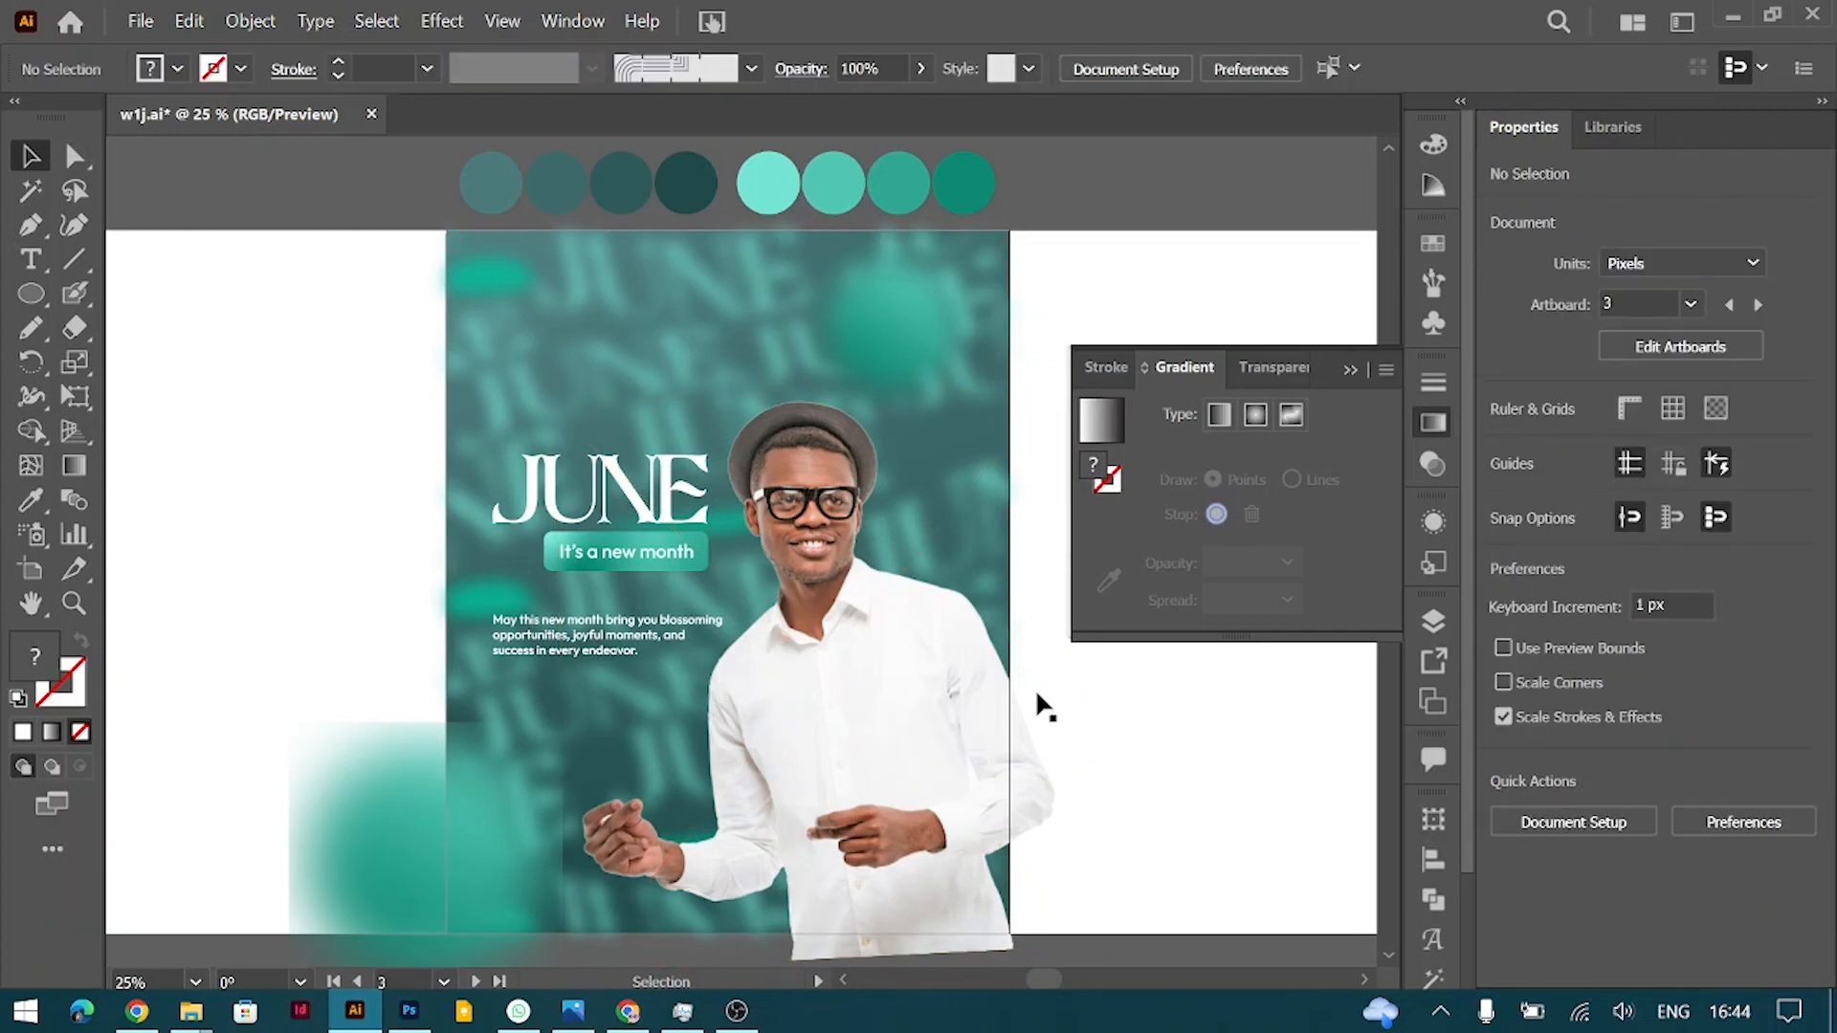
Step: Move the "It's a new month" text from the gradient bar to above the JUNE heading
{"action": "key", "text": "ctrl+equal"}
{"action": "scroll", "coordinate": [921, 675], "scroll_direction": "down", "scroll_amount": 4}
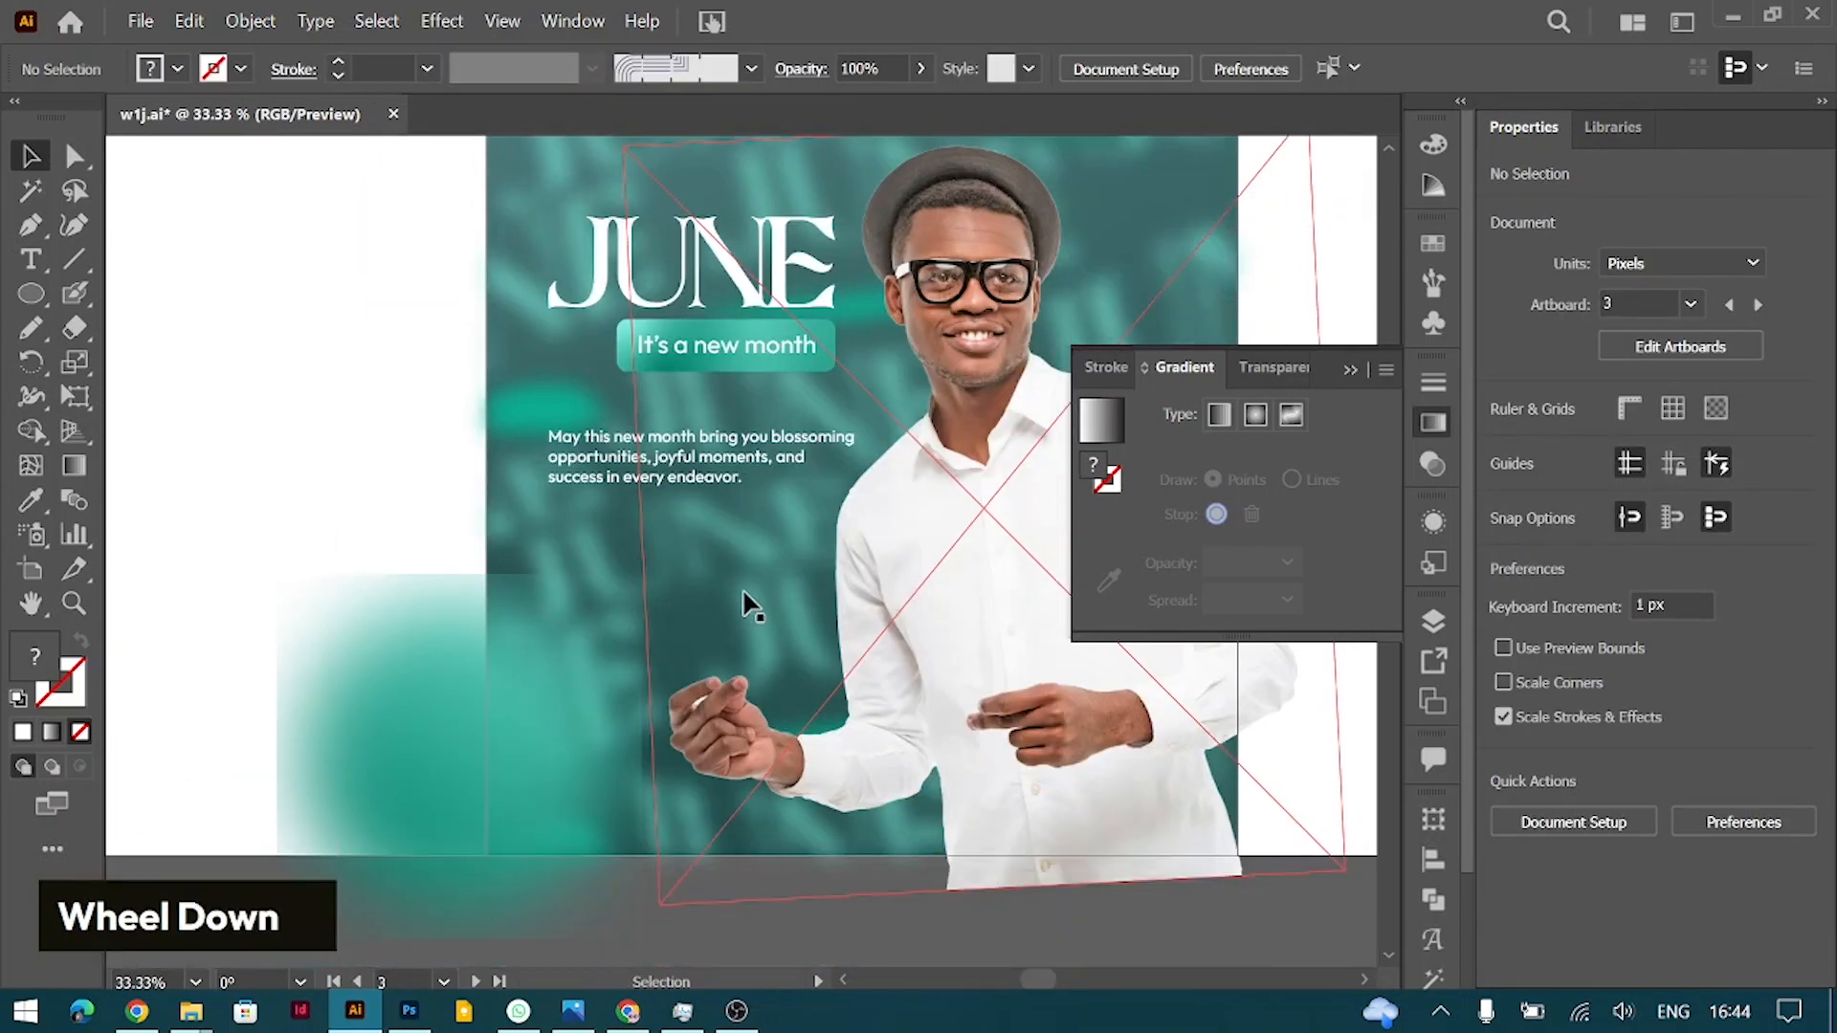
{"action": "scroll", "coordinate": [745, 605], "scroll_direction": "up", "scroll_amount": 3}
{"action": "left_click_drag", "start_coordinate": [743, 491], "coordinate": [743, 347]}
Step: Stretch the gradient bar downward into a square panel and move the message text off the artboard's left side
{"action": "left_click", "coordinate": [735, 517]}
{"action": "left_click_drag", "start_coordinate": [718, 622], "coordinate": [737, 713]}
{"action": "left_click_drag", "start_coordinate": [596, 622], "coordinate": [242, 318]}
Step: Break the JUNE heading into two lines, JU and NE, and set its leading to Auto
{"action": "double_click", "coordinate": [771, 435]}
{"action": "key", "text": "Return"}
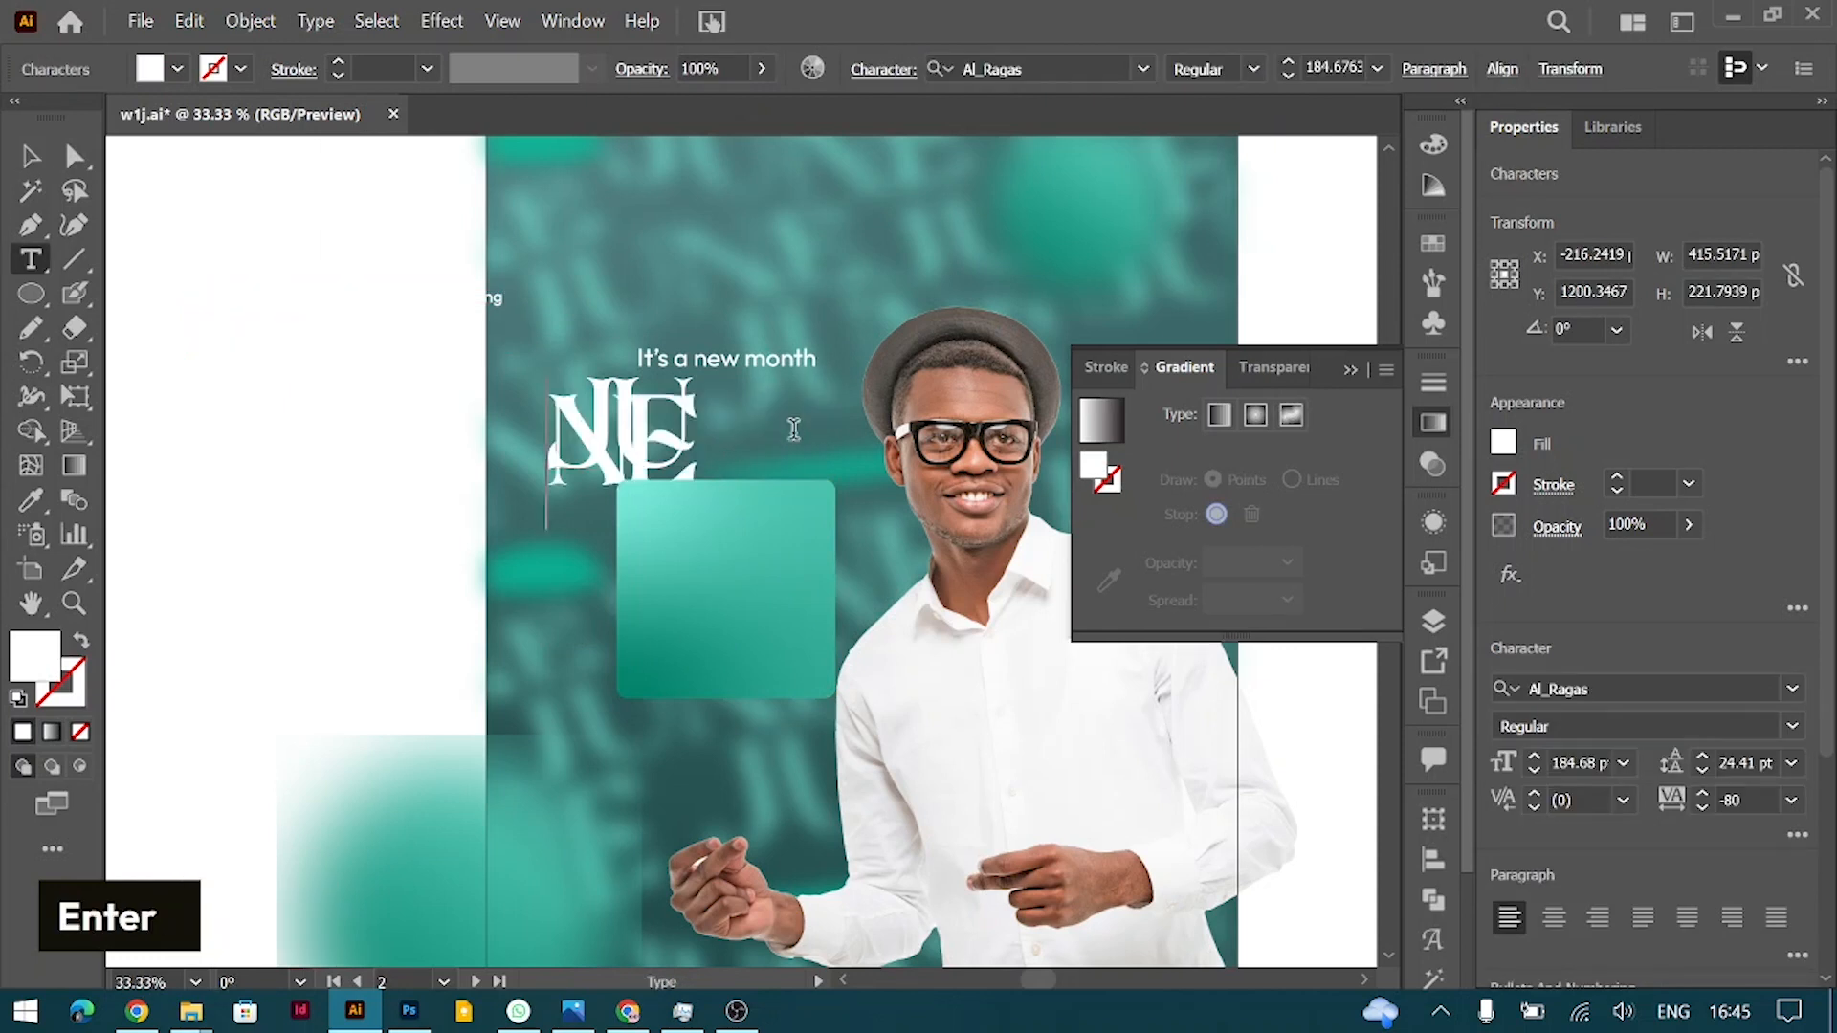
{"action": "key", "text": "ctrl+a"}
{"action": "left_click", "coordinate": [1791, 765]}
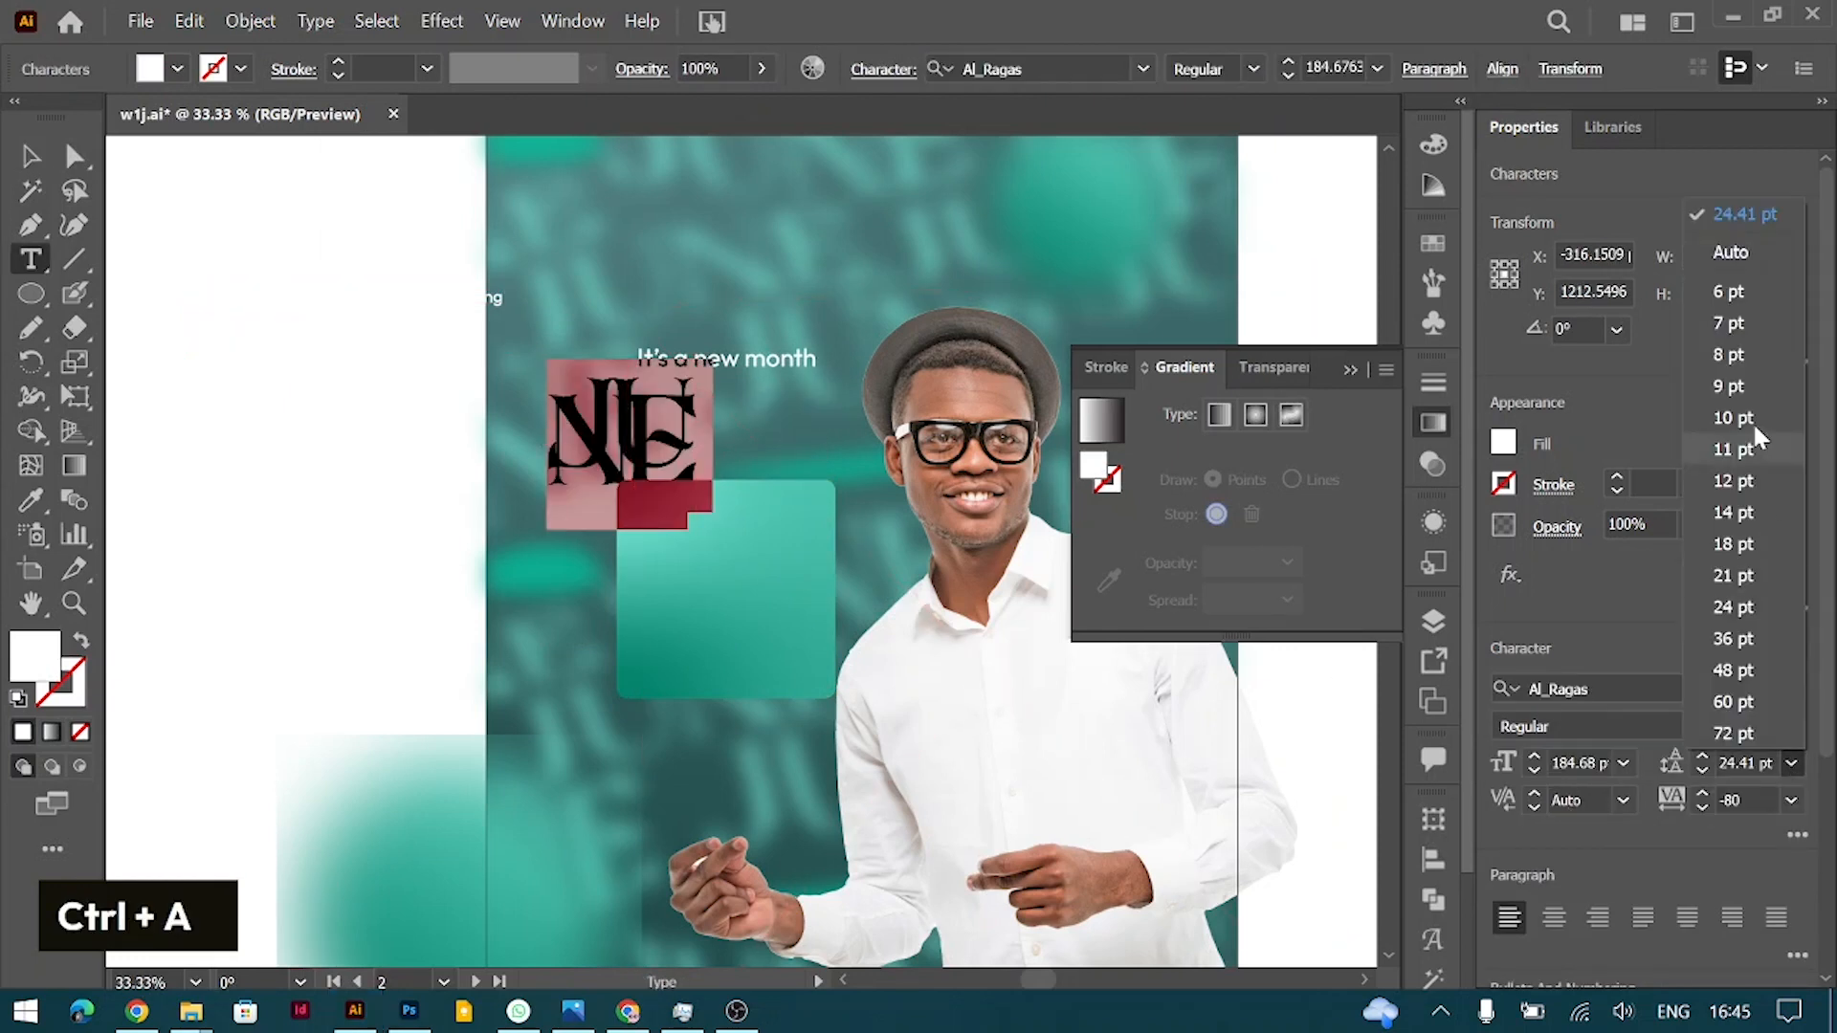
{"action": "left_click", "coordinate": [1728, 250]}
{"action": "left_click", "coordinate": [29, 161]}
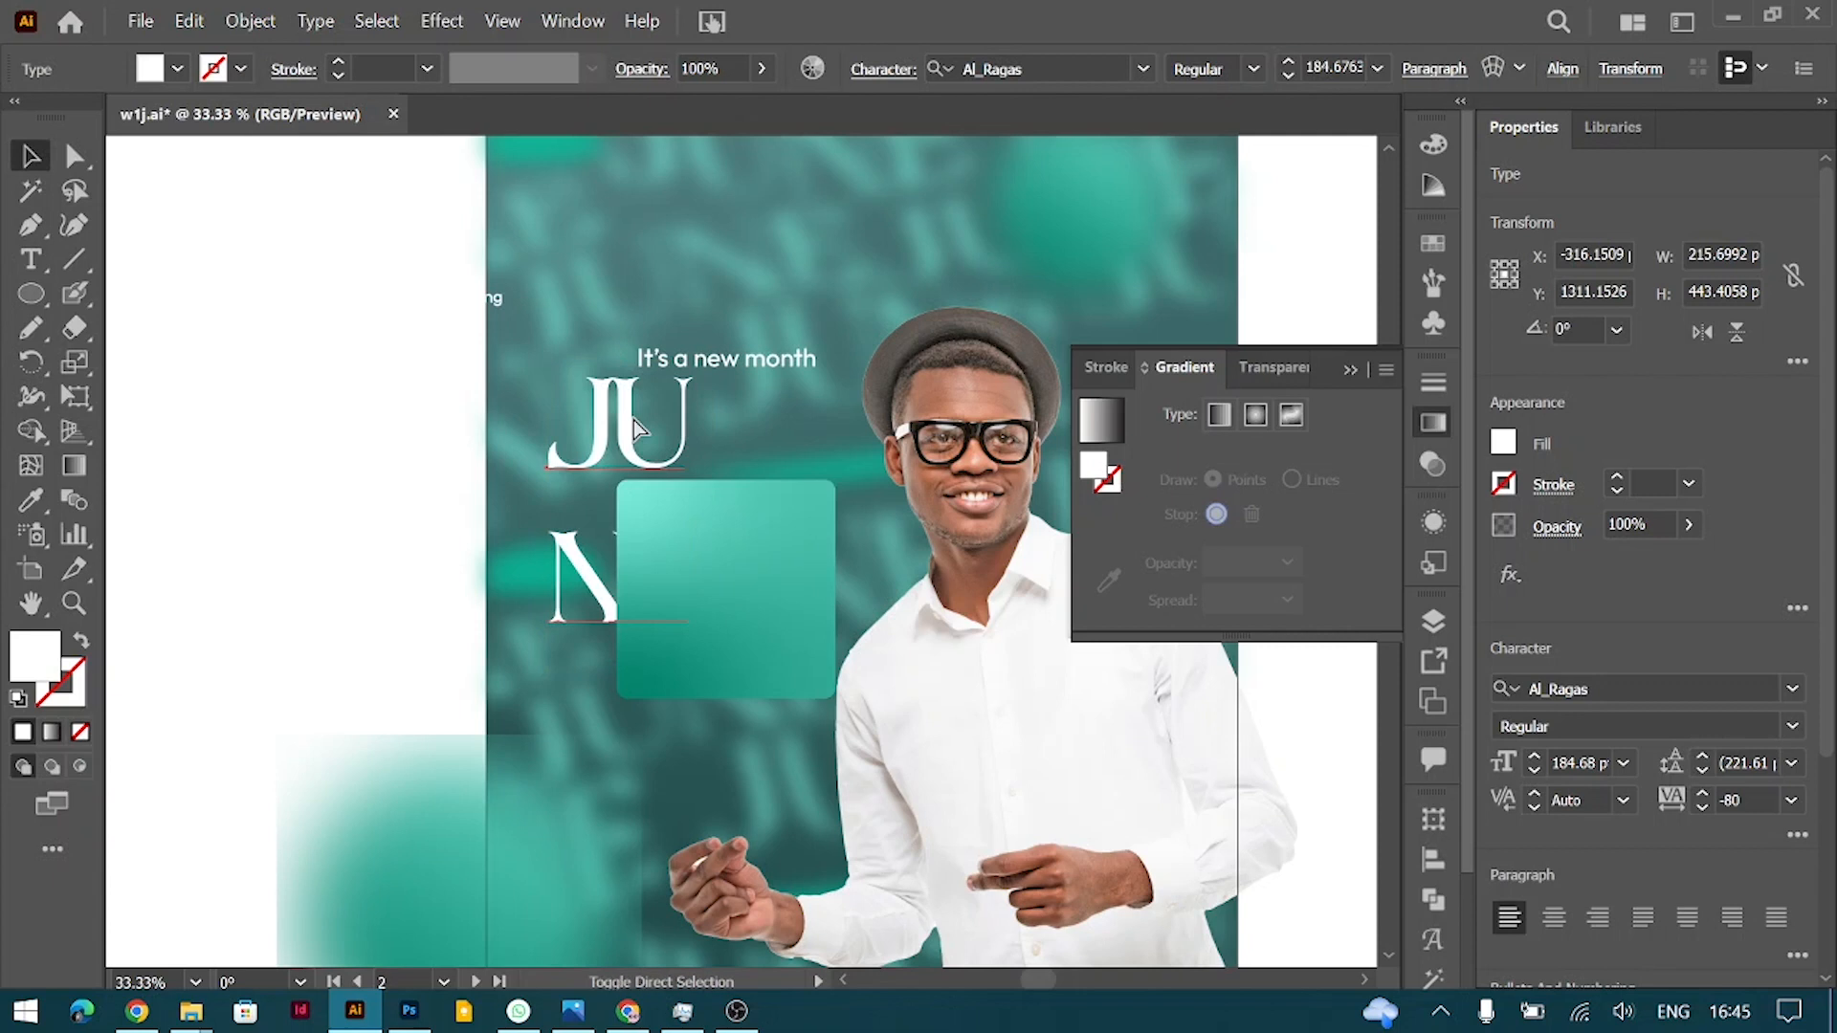
Step: Bring the JUNE heading to the front, place it on the gradient panel and tighten its leading so the two lines sit close together
{"action": "key", "text": "ctrl+shift+bracketright"}
{"action": "left_click_drag", "start_coordinate": [690, 474], "coordinate": [739, 511]}
{"action": "key", "text": "alt+Up"}
{"action": "key", "text": "alt+Up"}
{"action": "key", "text": "alt+Up"}
{"action": "key", "text": "alt+Up"}
{"action": "key", "text": "alt+Up"}
{"action": "key", "text": "alt+Up"}
{"action": "key", "text": "alt+Up"}
{"action": "key", "text": "alt+Up"}
{"action": "key", "text": "alt+Up"}
{"action": "key", "text": "alt+Up"}
{"action": "key", "text": "alt+Up"}
{"action": "key", "text": "alt+Up"}
{"action": "key", "text": "alt+Up"}
{"action": "key", "text": "alt+Up"}
{"action": "key", "text": "alt+Up"}
{"action": "key", "text": "alt+Up"}
{"action": "key", "text": "alt+Up"}
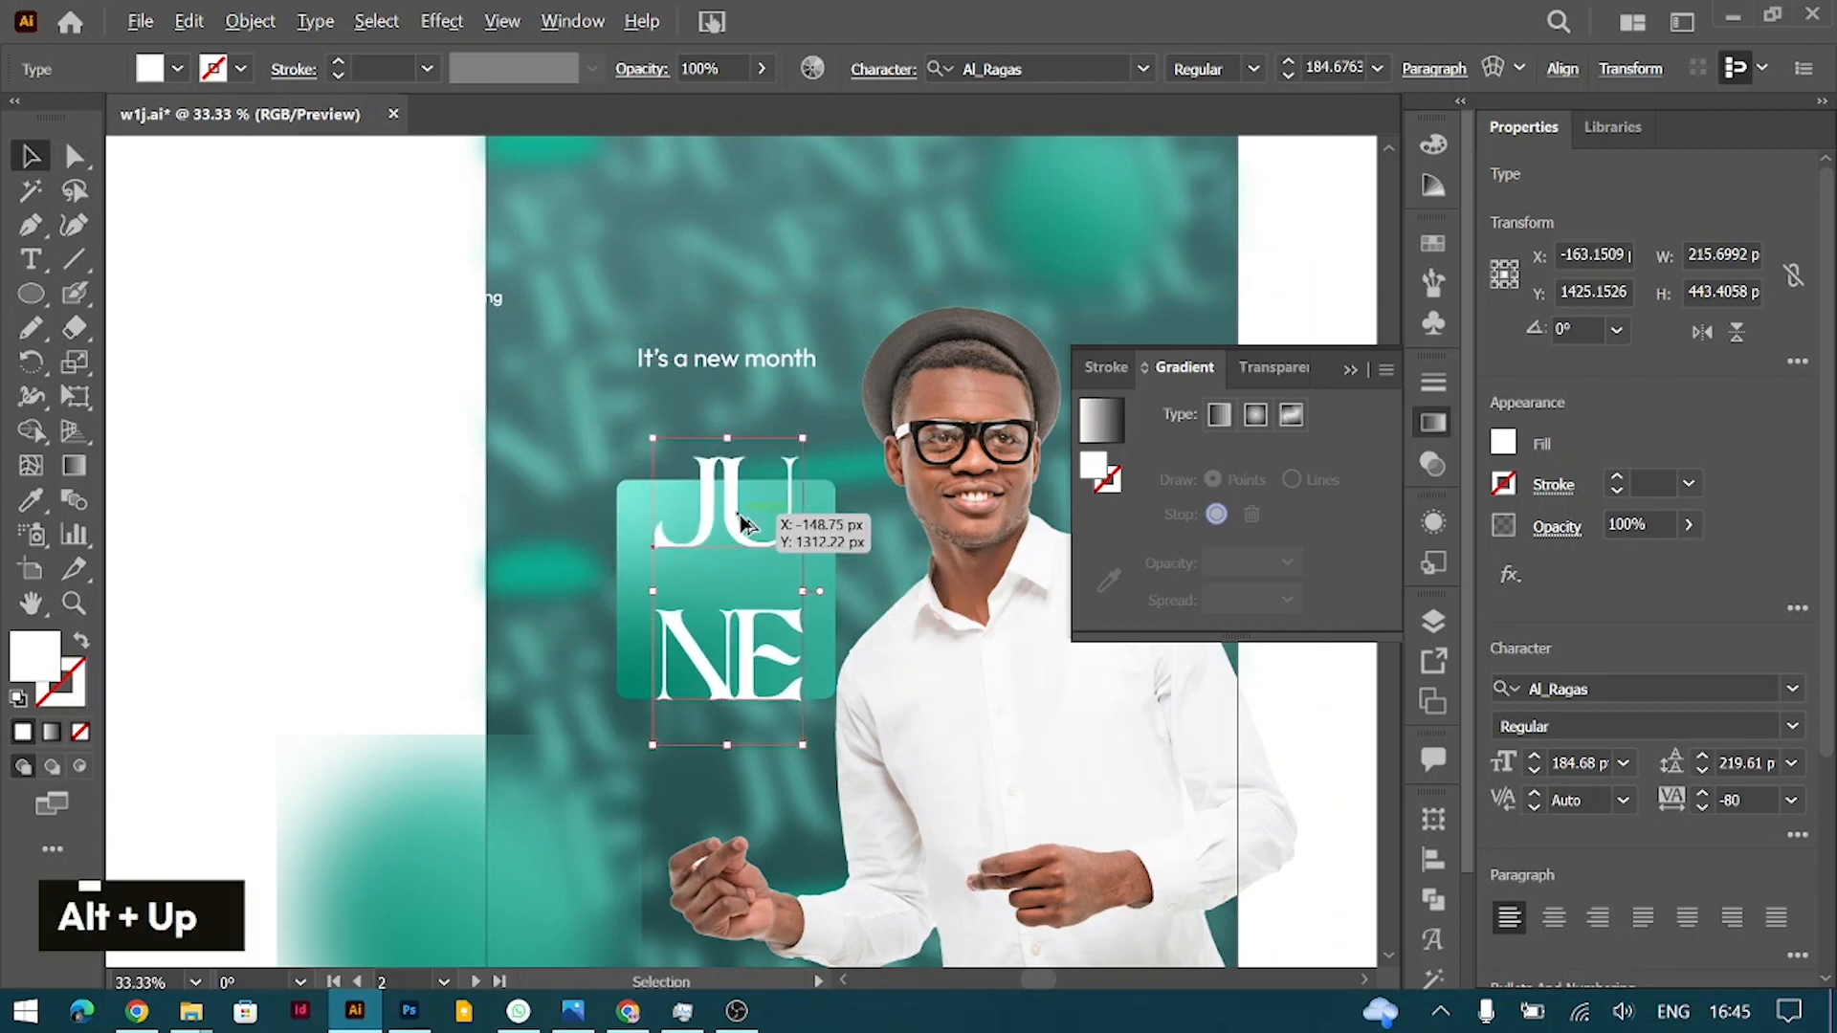
{"action": "key", "text": "alt+Up"}
{"action": "key", "text": "alt+Up"}
{"action": "key", "text": "alt+Up"}
{"action": "key", "text": "alt+Up"}
{"action": "key", "text": "alt+Up"}
{"action": "key", "text": "alt+Up"}
{"action": "key", "text": "alt+Up"}
{"action": "key", "text": "alt+Up"}
{"action": "key", "text": "alt+Up"}
{"action": "key", "text": "alt+Up"}
{"action": "key", "text": "alt+Up"}
{"action": "key", "text": "alt+Up"}
{"action": "key", "text": "alt+Up"}
{"action": "key", "text": "alt+Up"}
{"action": "key", "text": "alt+Up"}
{"action": "key", "text": "alt+Up"}
{"action": "key", "text": "alt+Up"}
{"action": "key", "text": "alt+Up"}
{"action": "key", "text": "alt+Up"}
{"action": "key", "text": "alt+Up"}
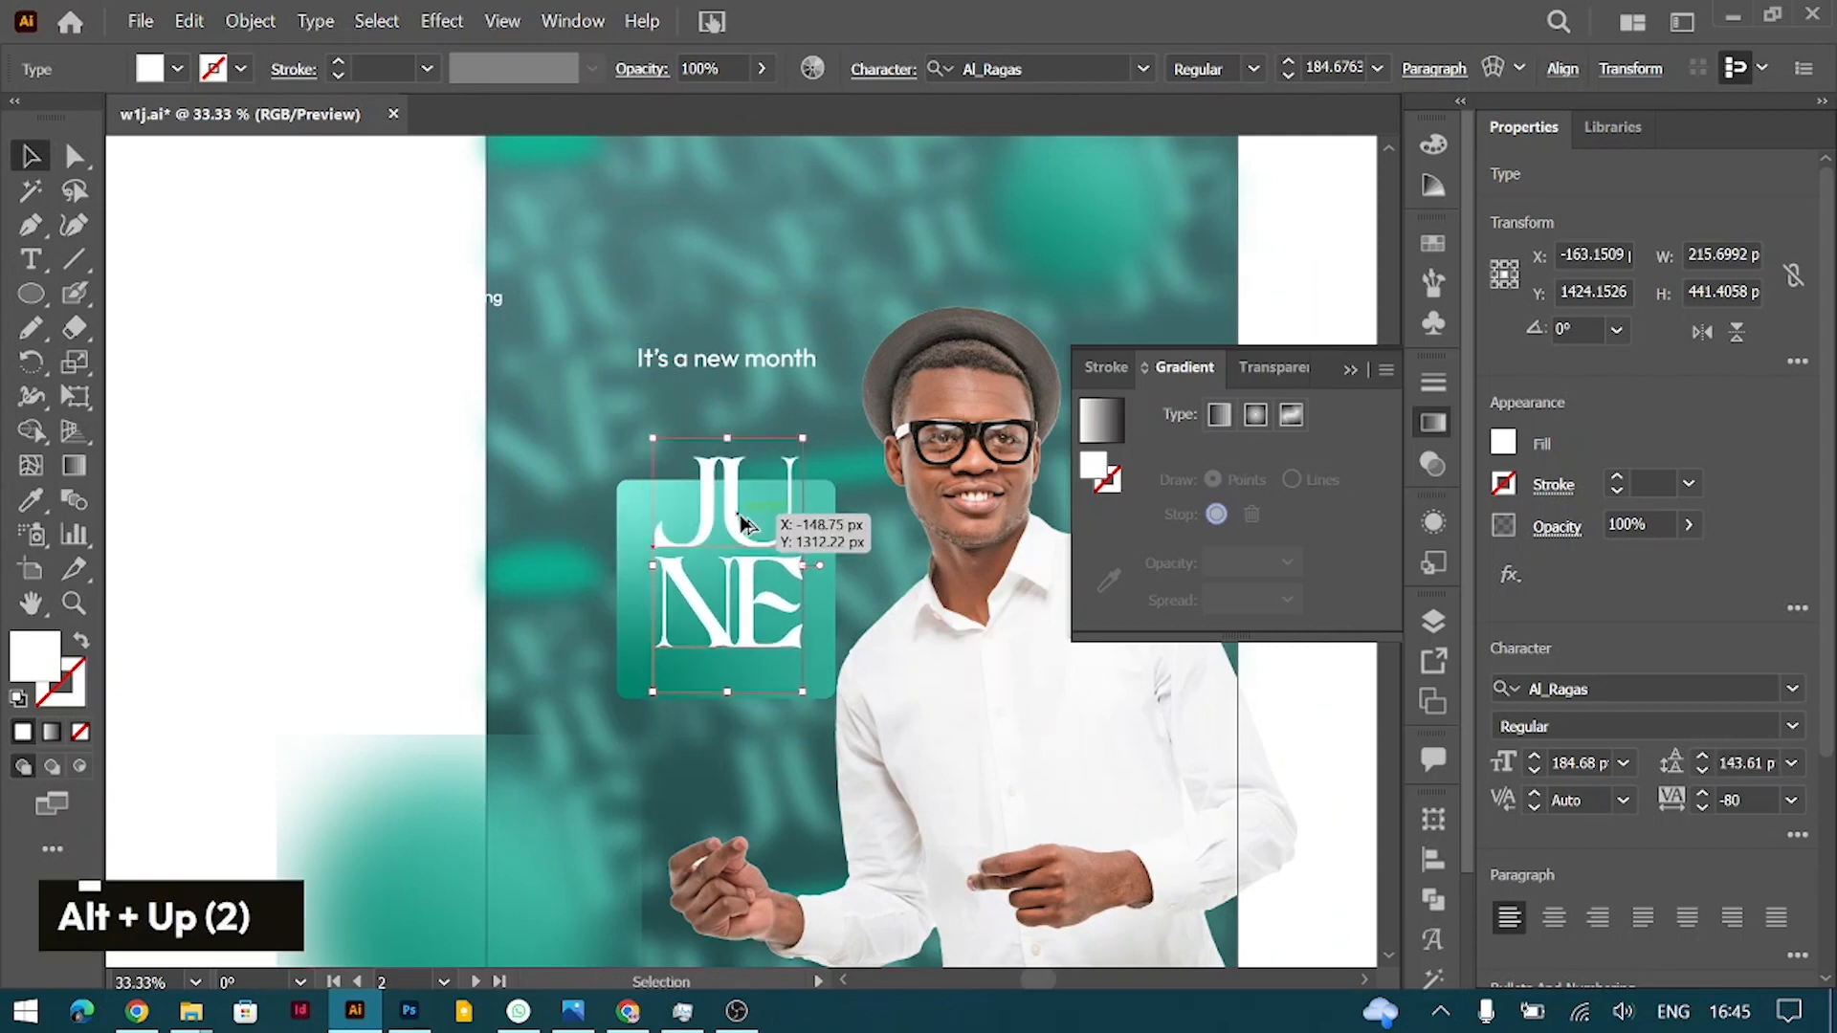
Step: Centre-align the JUNE heading, resize the gradient panel to frame both lines, and nudge the heading into place inside it
{"action": "key", "text": "ctrl+shift+c"}
{"action": "left_click_drag", "start_coordinate": [707, 594], "coordinate": [753, 542]}
{"action": "left_click_drag", "start_coordinate": [759, 697], "coordinate": [725, 648]}
{"action": "left_click_drag", "start_coordinate": [741, 565], "coordinate": [750, 566]}
{"action": "key", "text": "Down"}
{"action": "key", "text": "Down"}
{"action": "key", "text": "Down"}
{"action": "key", "text": "Down"}
{"action": "key", "text": "Down"}
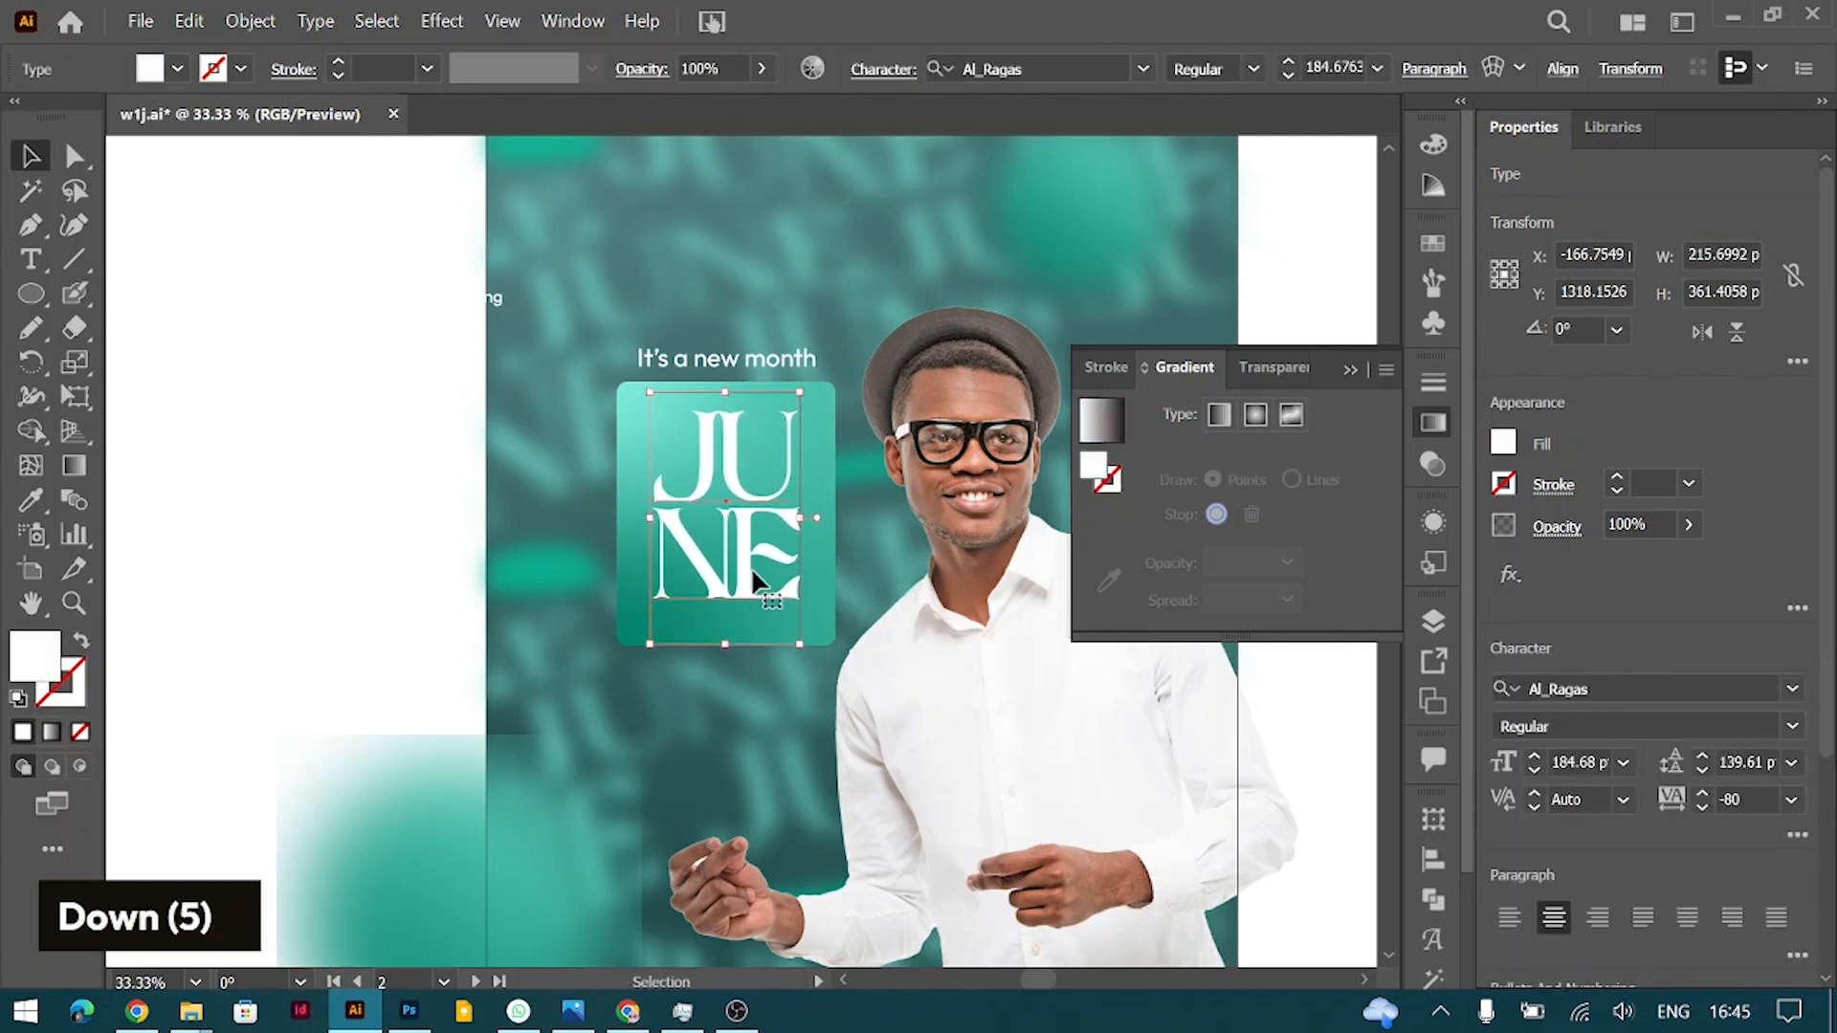
Step: Centre-align the "It's a new month" text and centre it just above the gradient panel
{"action": "left_click", "coordinate": [836, 520]}
{"action": "left_click_drag", "start_coordinate": [842, 514], "coordinate": [838, 513]}
{"action": "left_click", "coordinate": [768, 356]}
{"action": "left_click_drag", "start_coordinate": [767, 352], "coordinate": [752, 353]}
{"action": "key", "text": "shift+Down"}
{"action": "key", "text": "Up"}
{"action": "key", "text": "Up"}
{"action": "key", "text": "ctrl+shift+a"}
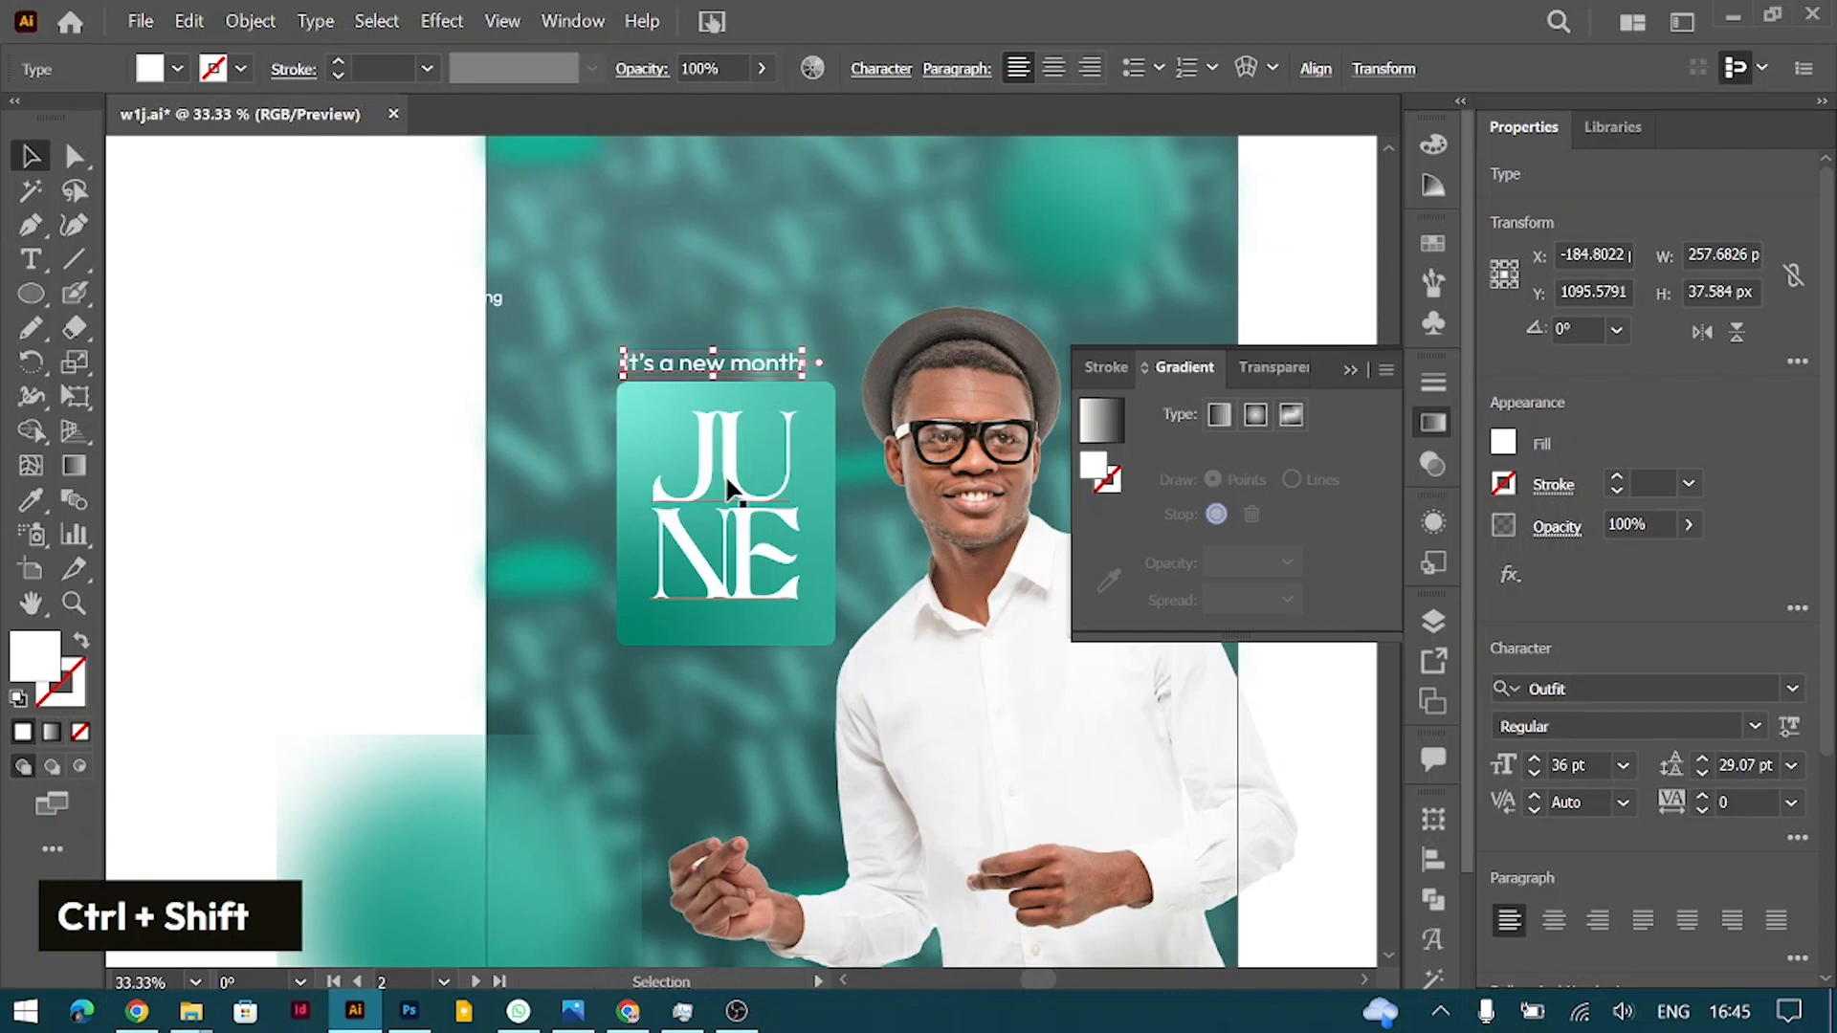
{"action": "left_click_drag", "start_coordinate": [723, 370], "coordinate": [733, 373]}
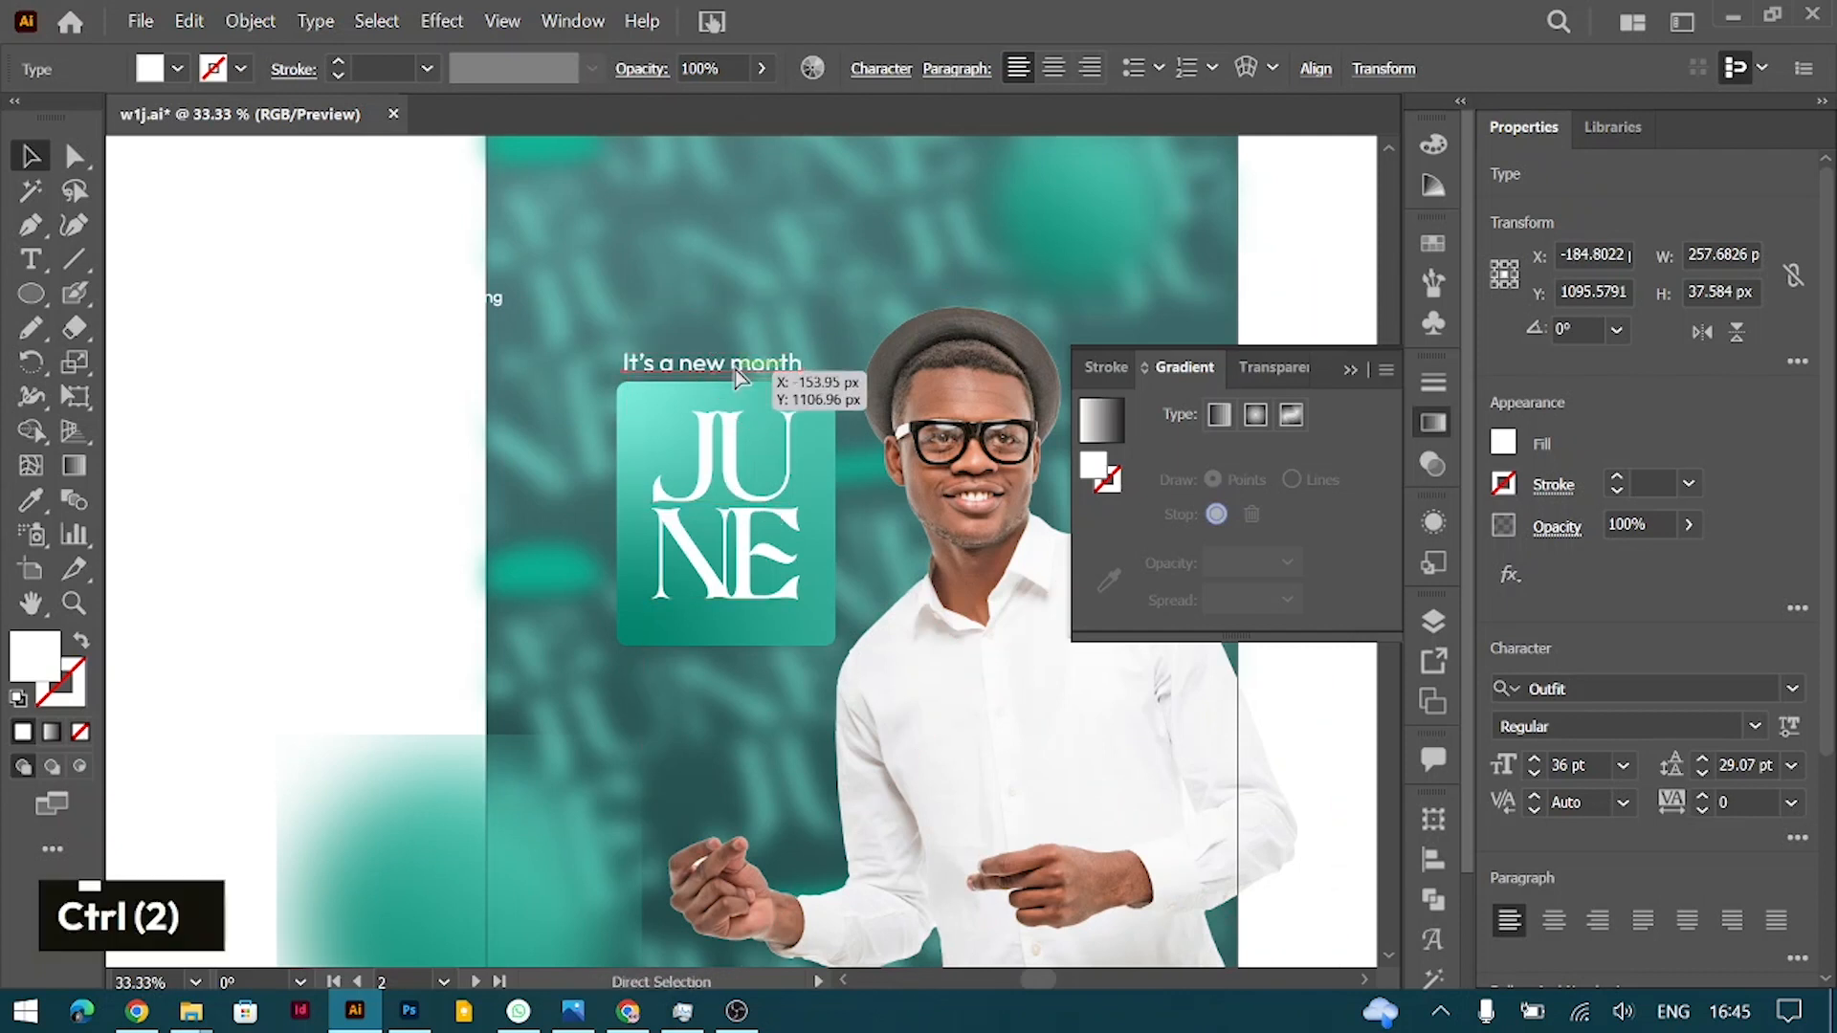
{"action": "key", "text": "ctrl+shift+c"}
{"action": "left_click_drag", "start_coordinate": [581, 367], "coordinate": [682, 369]}
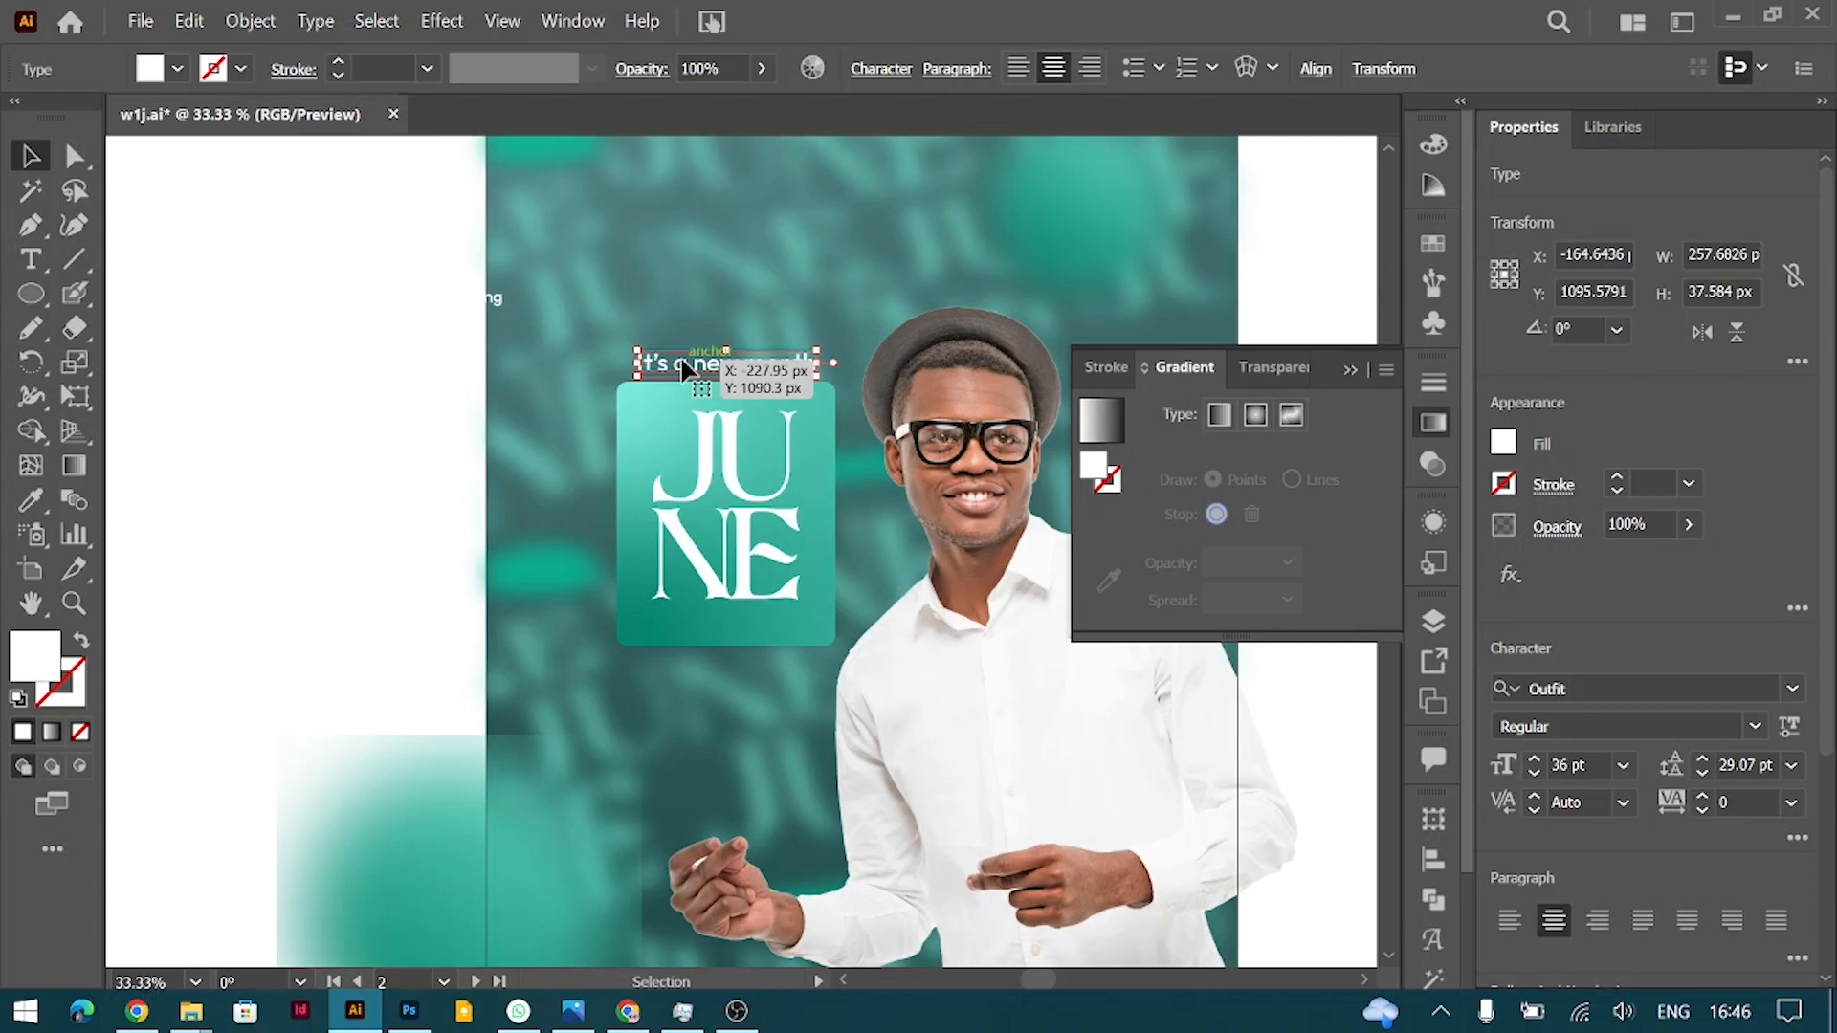
{"action": "left_click_drag", "start_coordinate": [687, 368], "coordinate": [689, 368]}
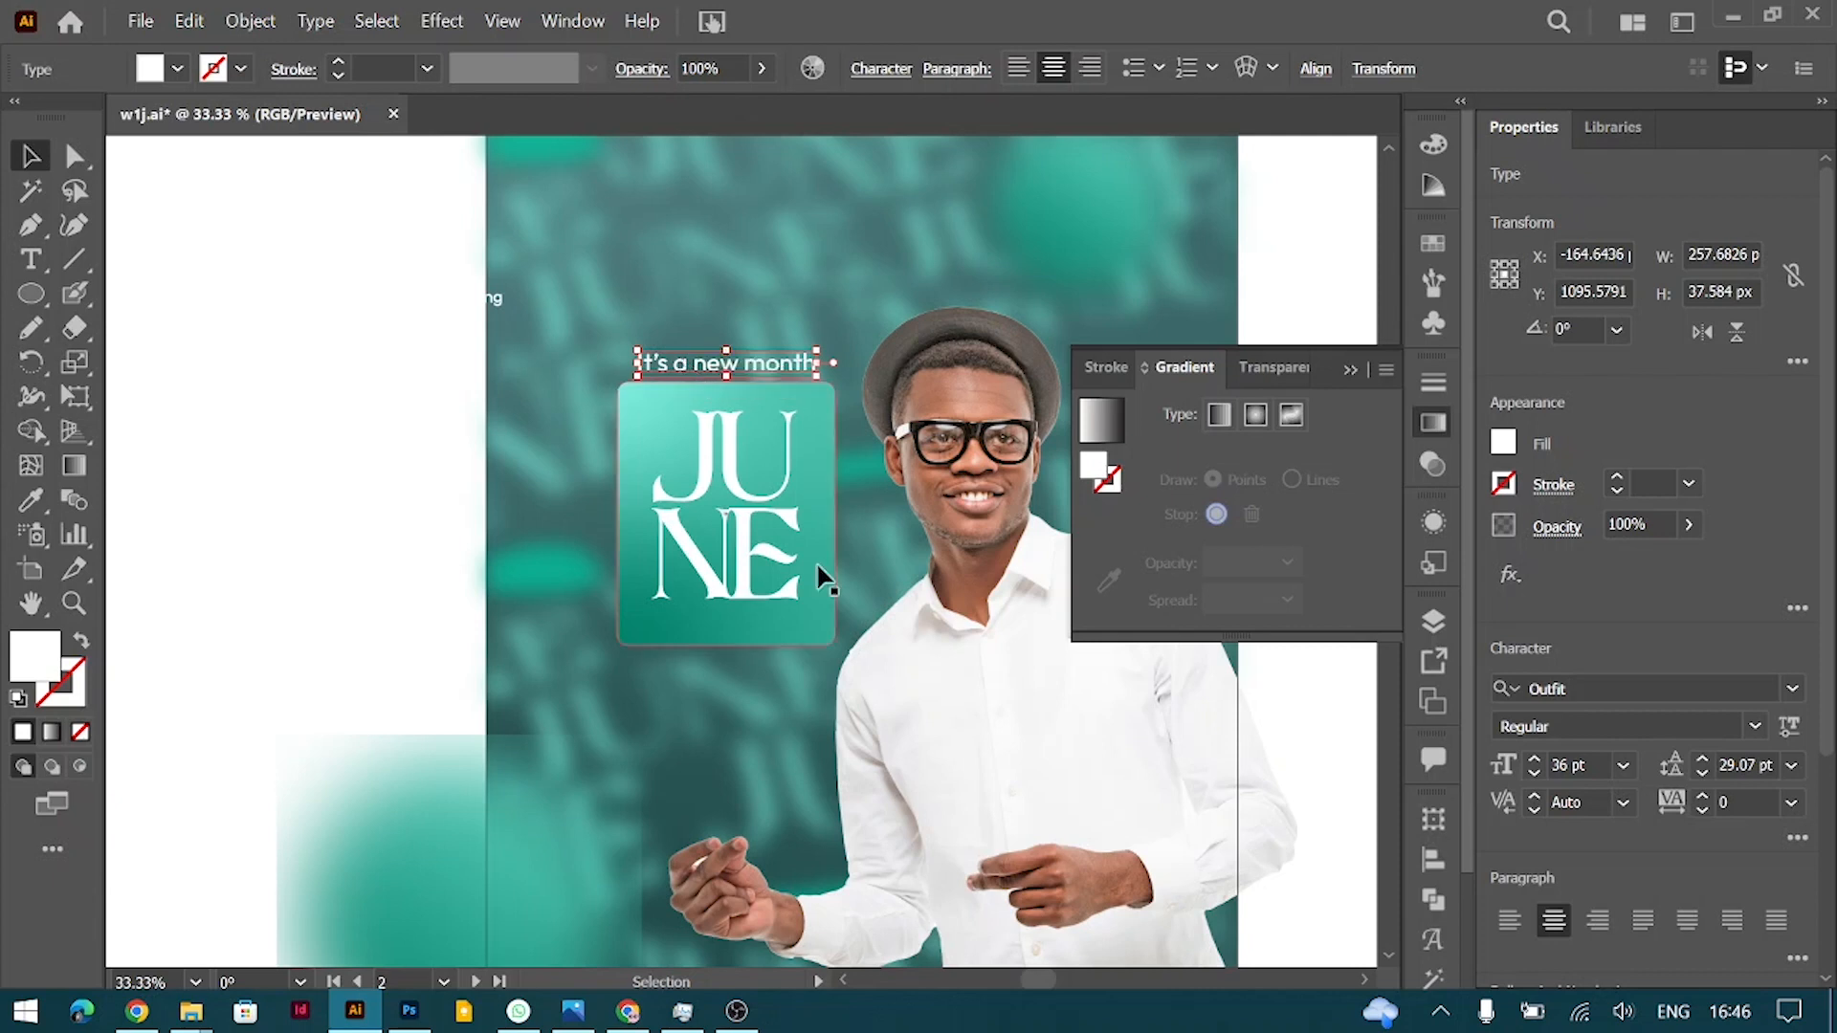
Step: Enlarge the JUNE heading to about 205 pt and nudge it down within the gradient panel
{"action": "left_click", "coordinate": [741, 559]}
{"action": "left_click", "coordinate": [730, 661], "text": "shift"}
{"action": "left_click_drag", "start_coordinate": [730, 661], "coordinate": [725, 667]}
{"action": "key", "text": "Down"}
{"action": "key", "text": "Down"}
{"action": "key", "text": "Down"}
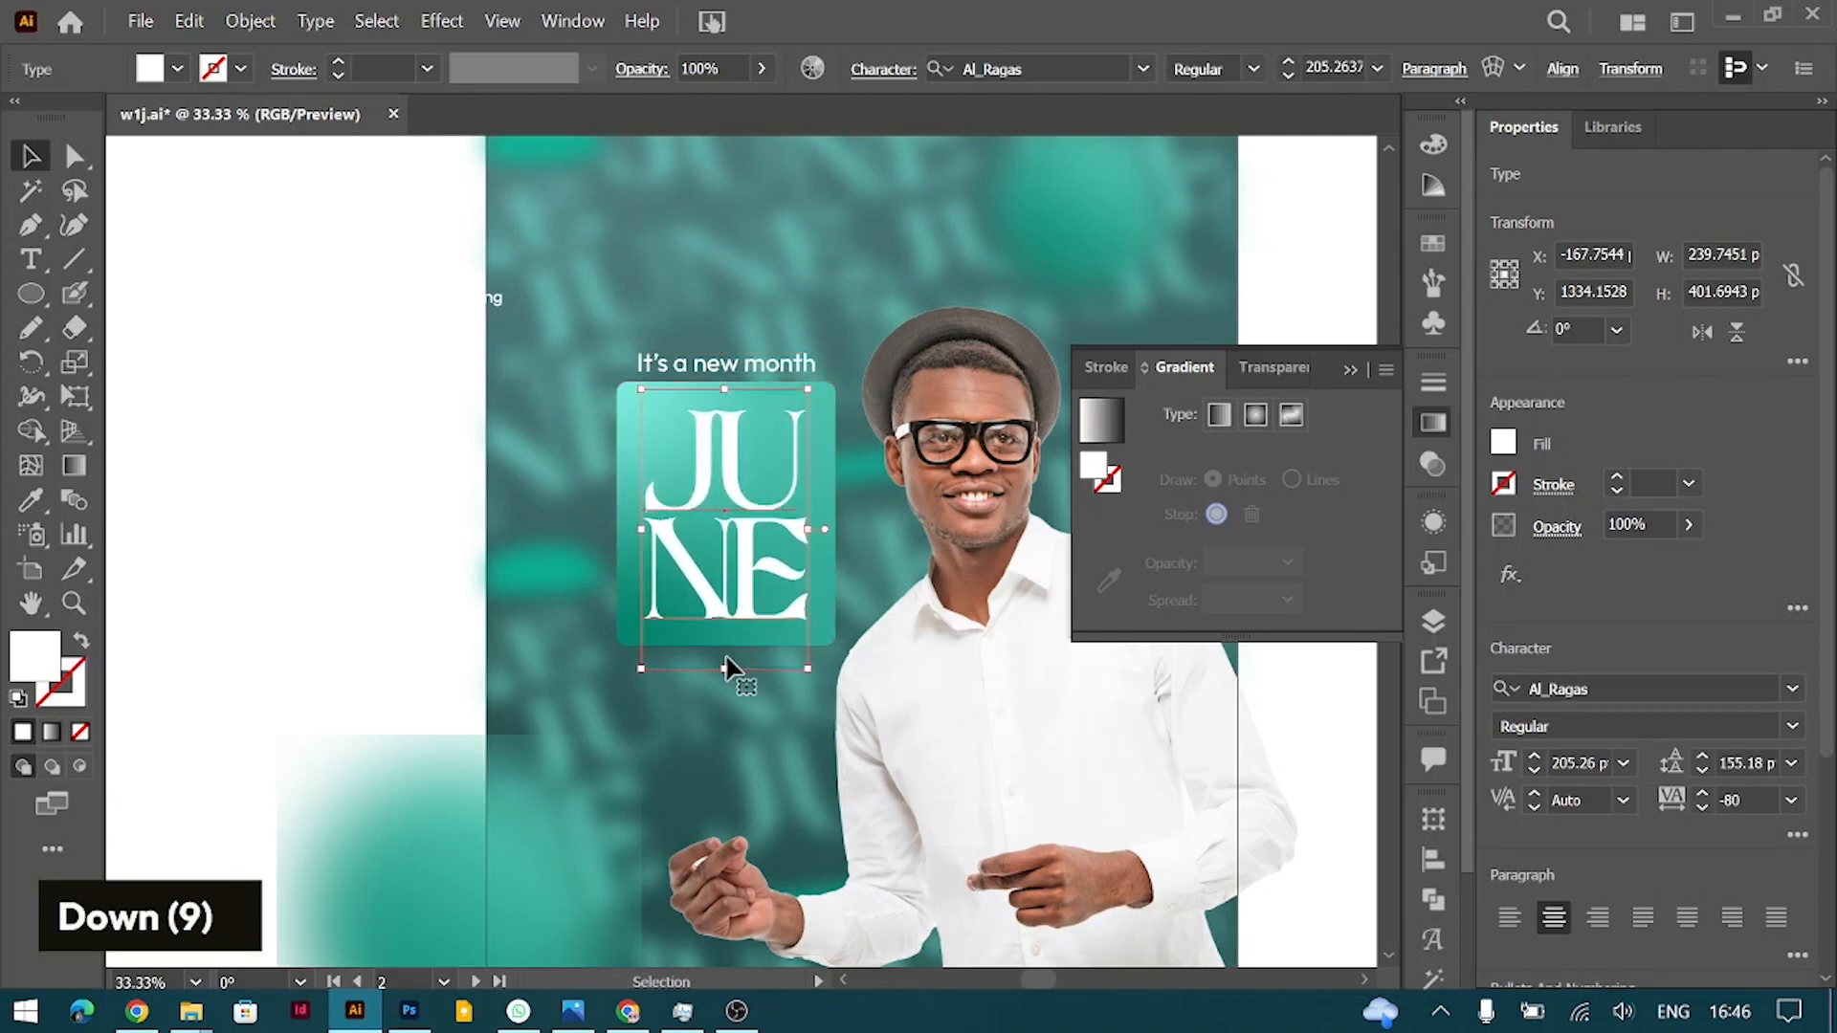
{"action": "left_click", "coordinate": [859, 459]}
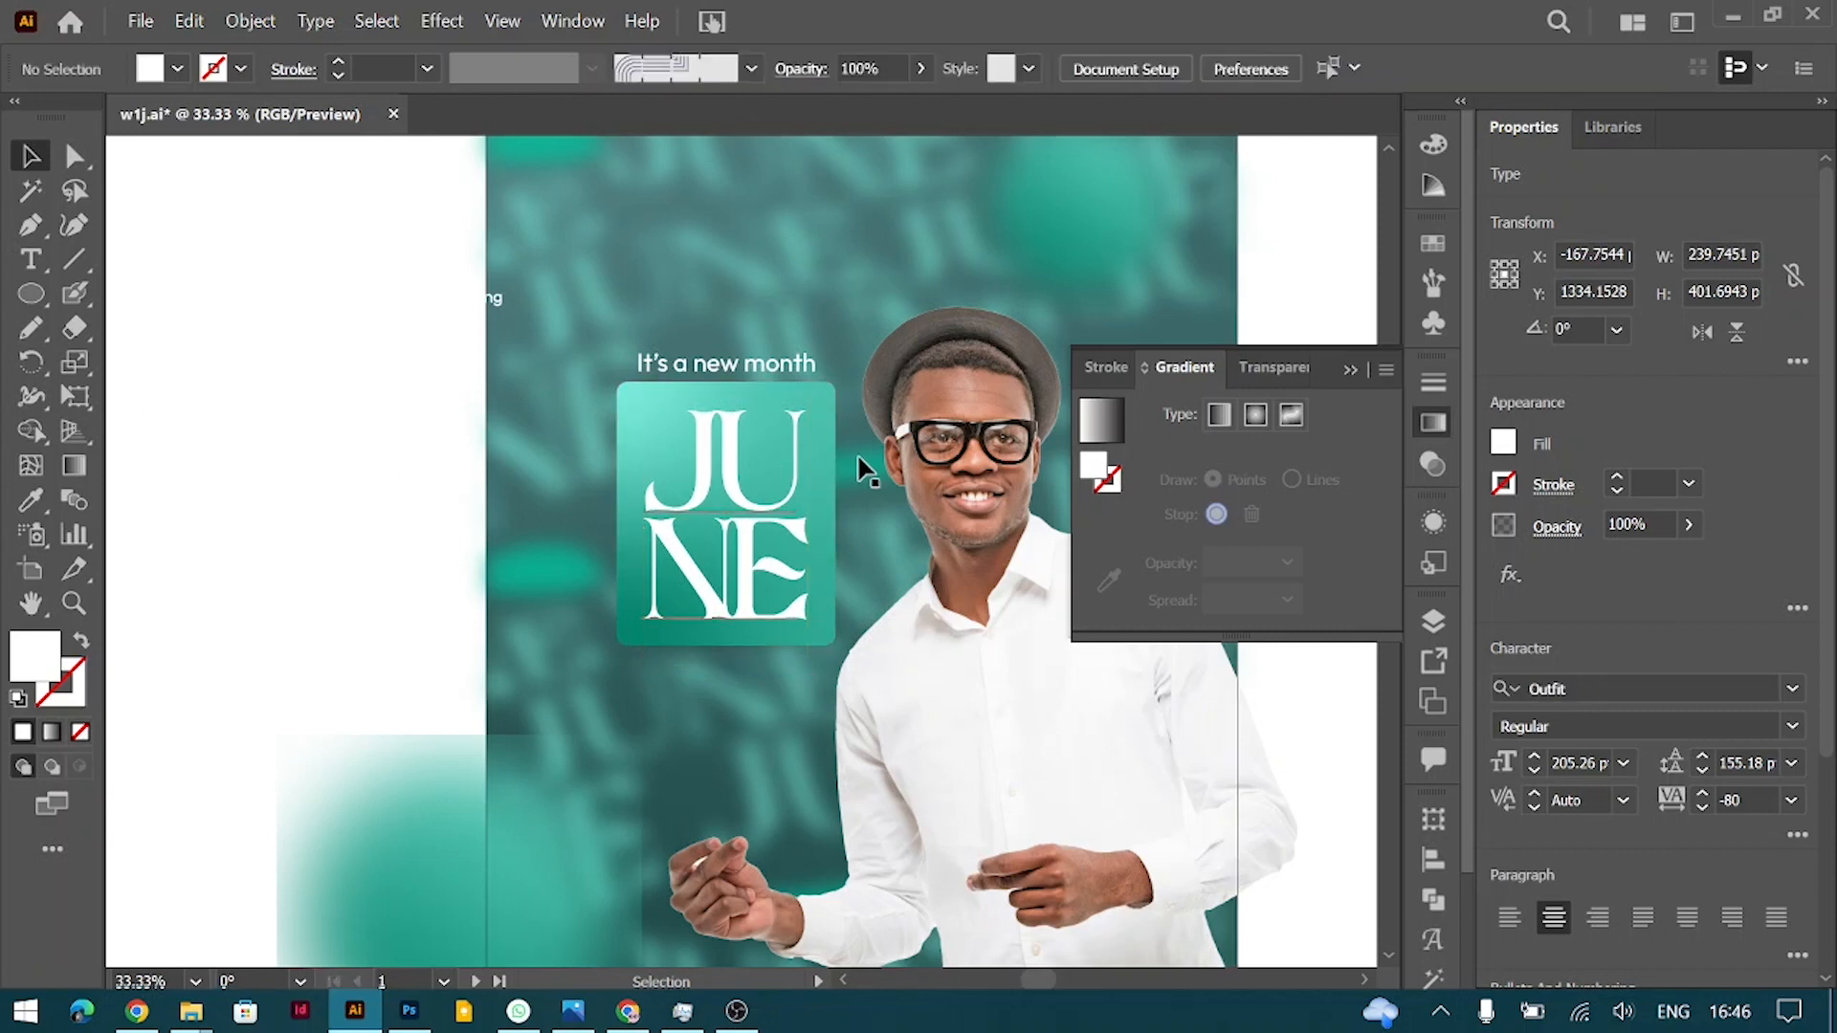
Step: Move the tagline, JUNE heading and panel together up and left, and scale them up to about 356 px wide
{"action": "left_click", "coordinate": [748, 363]}
{"action": "left_click", "coordinate": [724, 474], "text": "shift"}
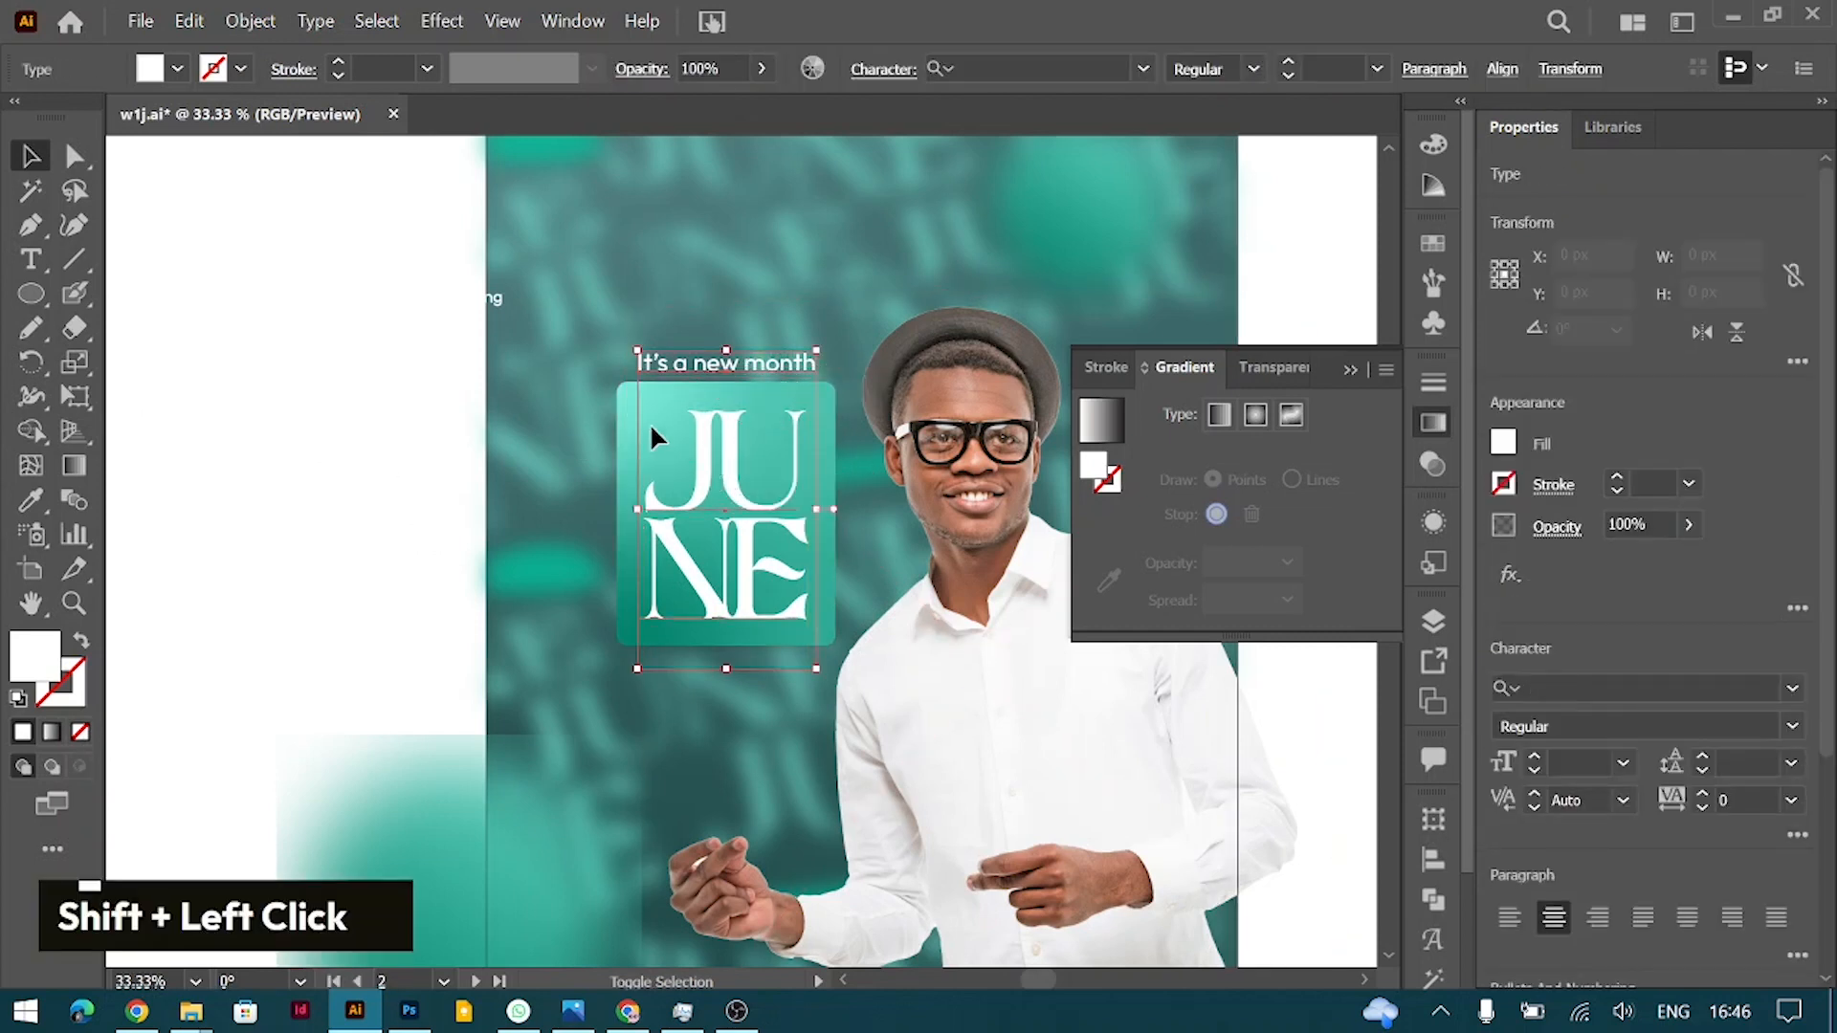
{"action": "left_click_drag", "start_coordinate": [724, 457], "coordinate": [688, 410]}
{"action": "left_click_drag", "start_coordinate": [697, 303], "coordinate": [697, 286]}
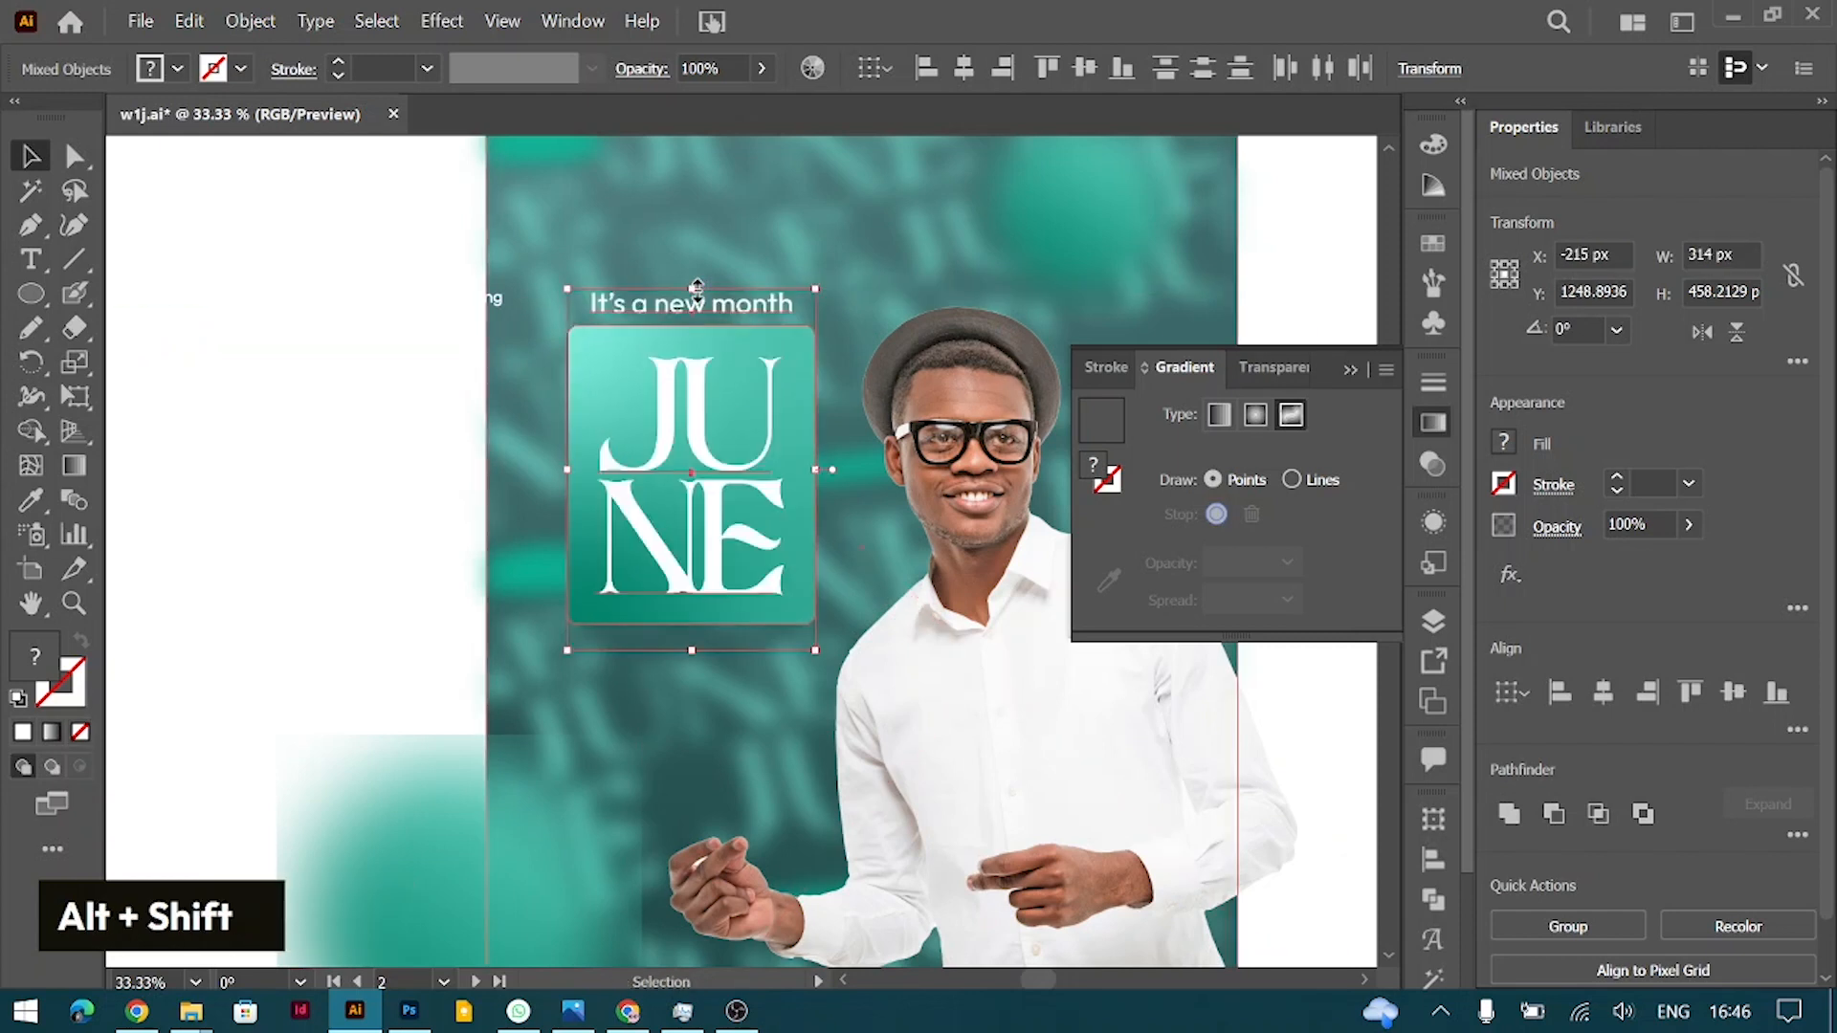
{"action": "left_click_drag", "start_coordinate": [696, 387], "coordinate": [704, 394]}
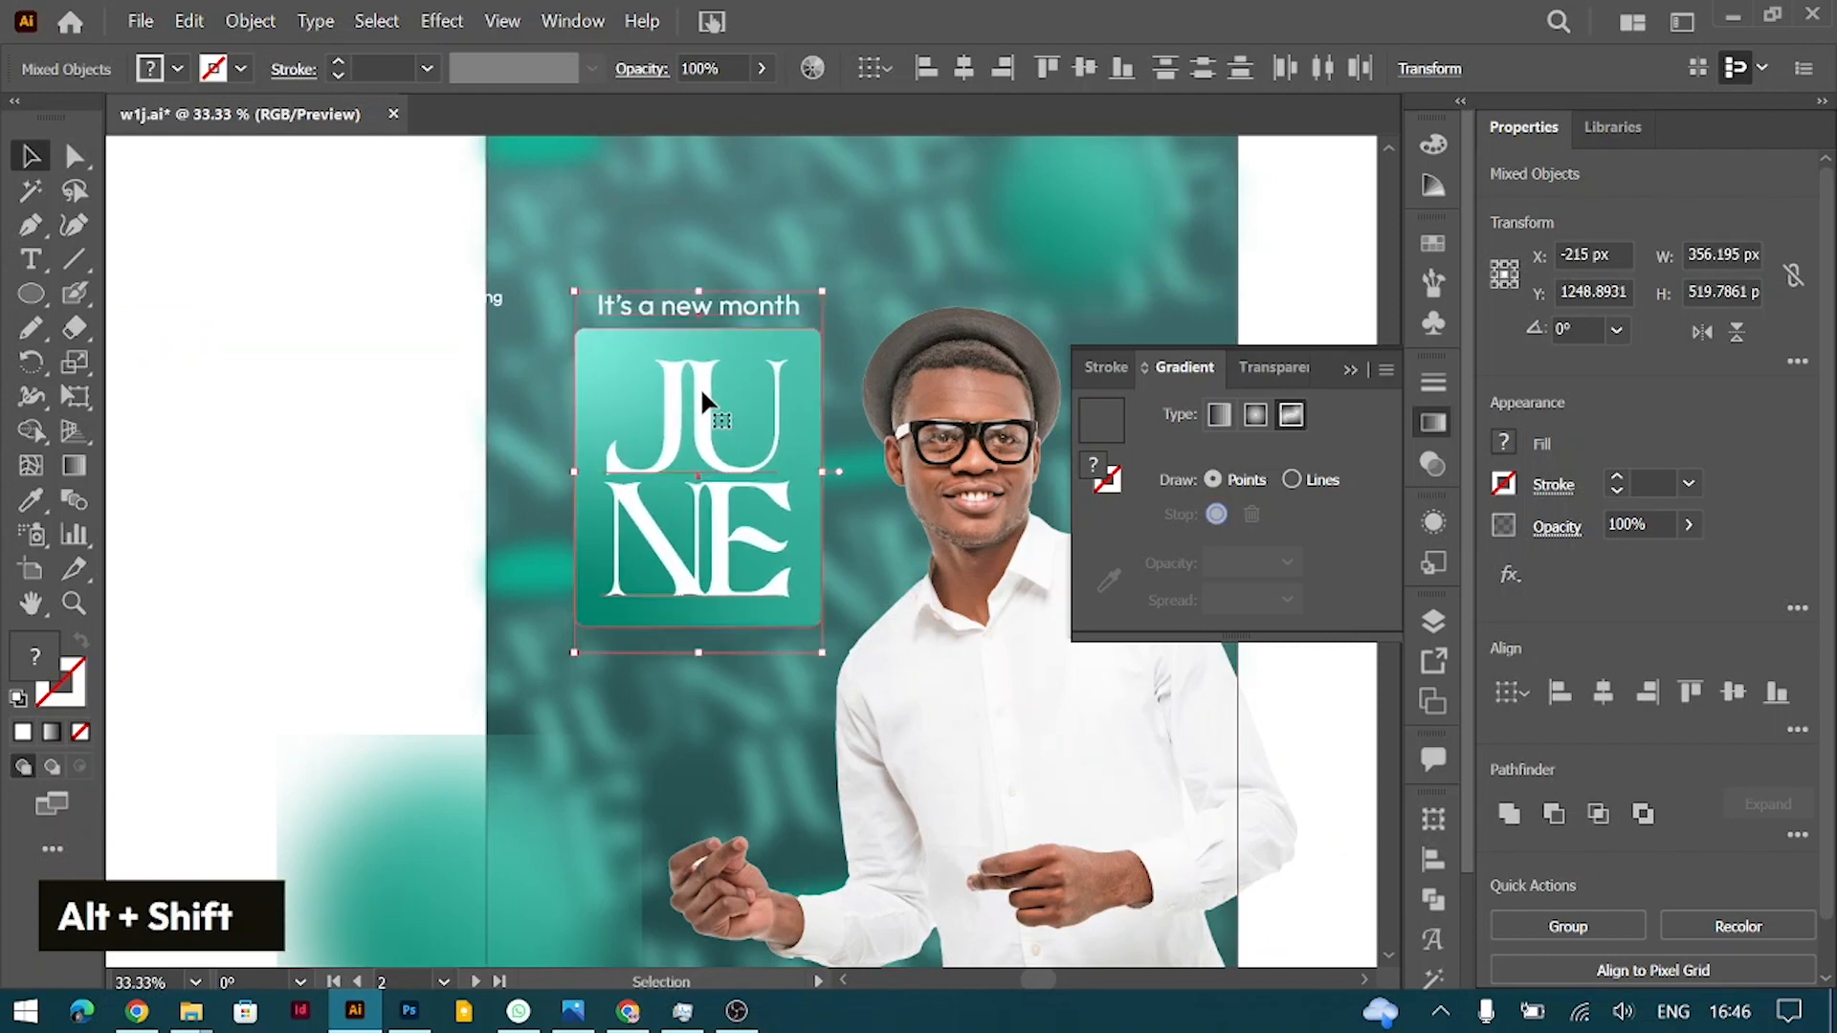
{"action": "left_click", "coordinate": [333, 443]}
Step: Reduce the JUNE heading to about 210 pt so it has more margin inside the gradient panel
{"action": "key", "text": "ctrl+minus"}
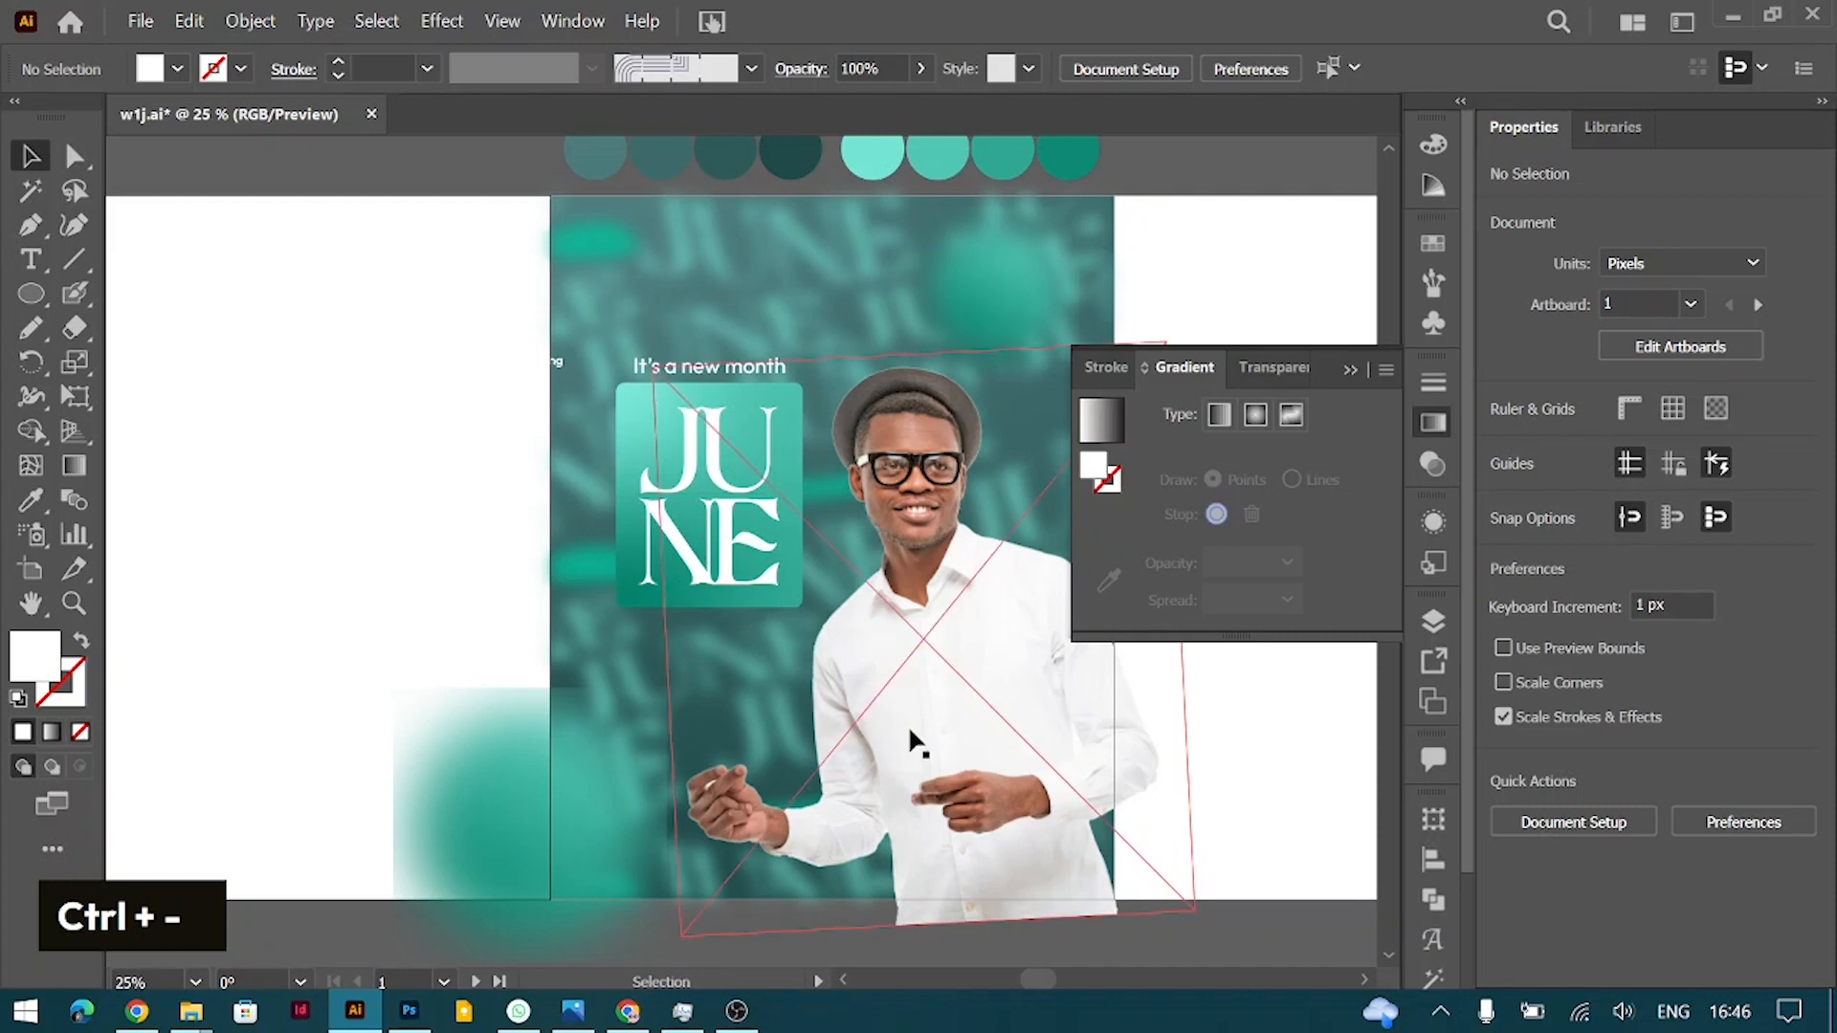
{"action": "left_click", "coordinate": [692, 572]}
{"action": "left_click_drag", "start_coordinate": [708, 627], "coordinate": [709, 615]}
{"action": "left_click", "coordinate": [422, 436]}
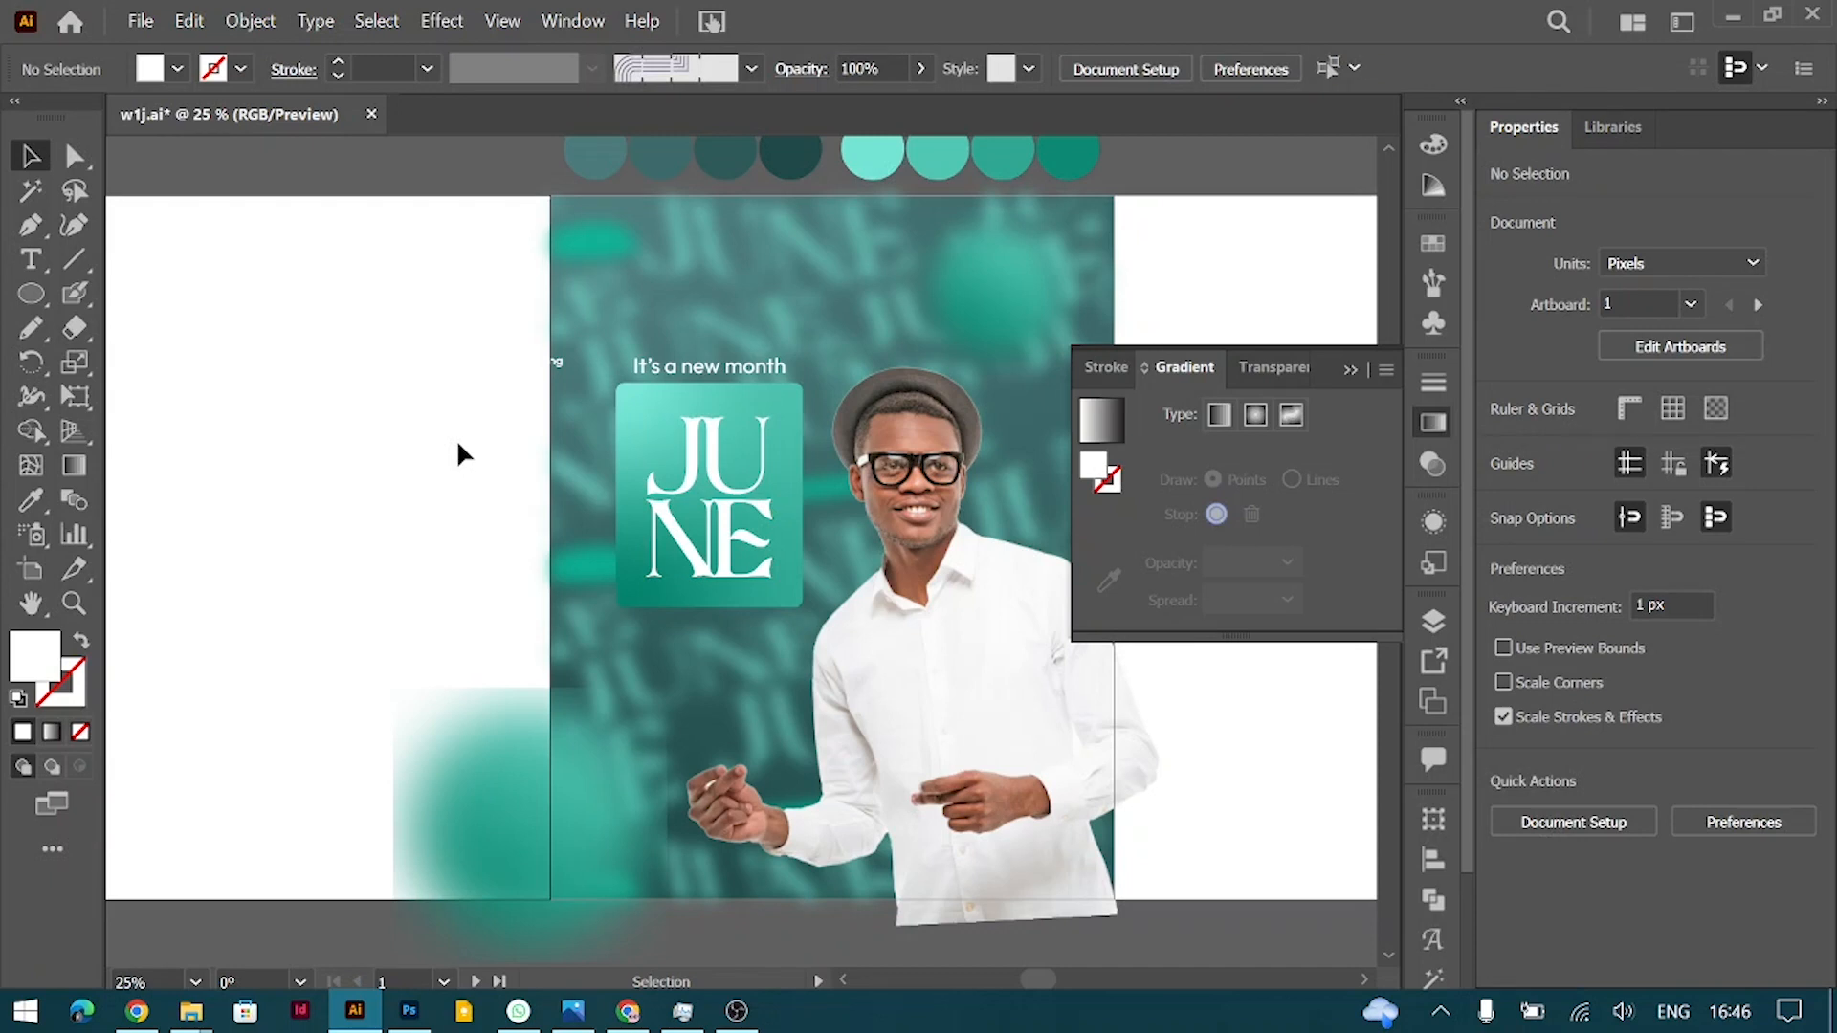
Step: Duplicate the JUNE heading above the man's head and change the copy's text to 06 over 23 on two lines
{"action": "left_click_drag", "start_coordinate": [697, 438], "coordinate": [949, 249]}
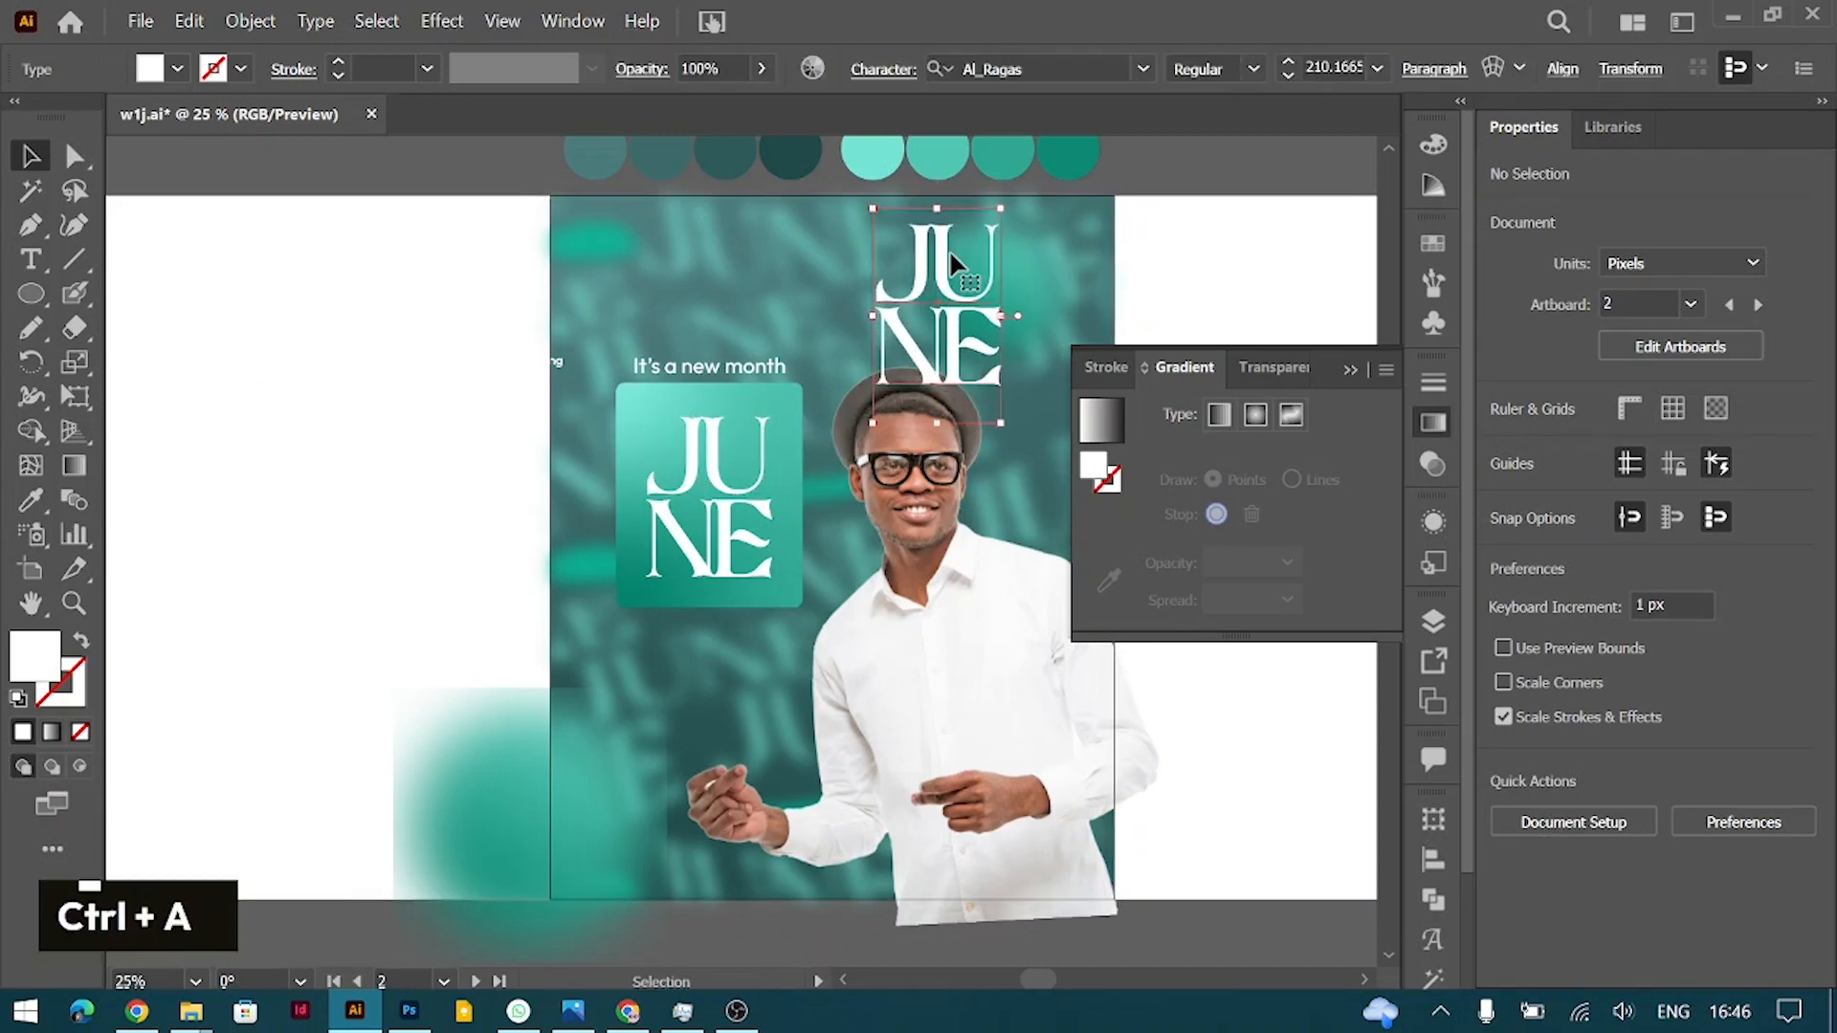
{"action": "double_click", "coordinate": [949, 249]}
{"action": "key", "text": "ctrl+a"}
{"action": "type", "text": "O"}
{"action": "type", "text": "623"}
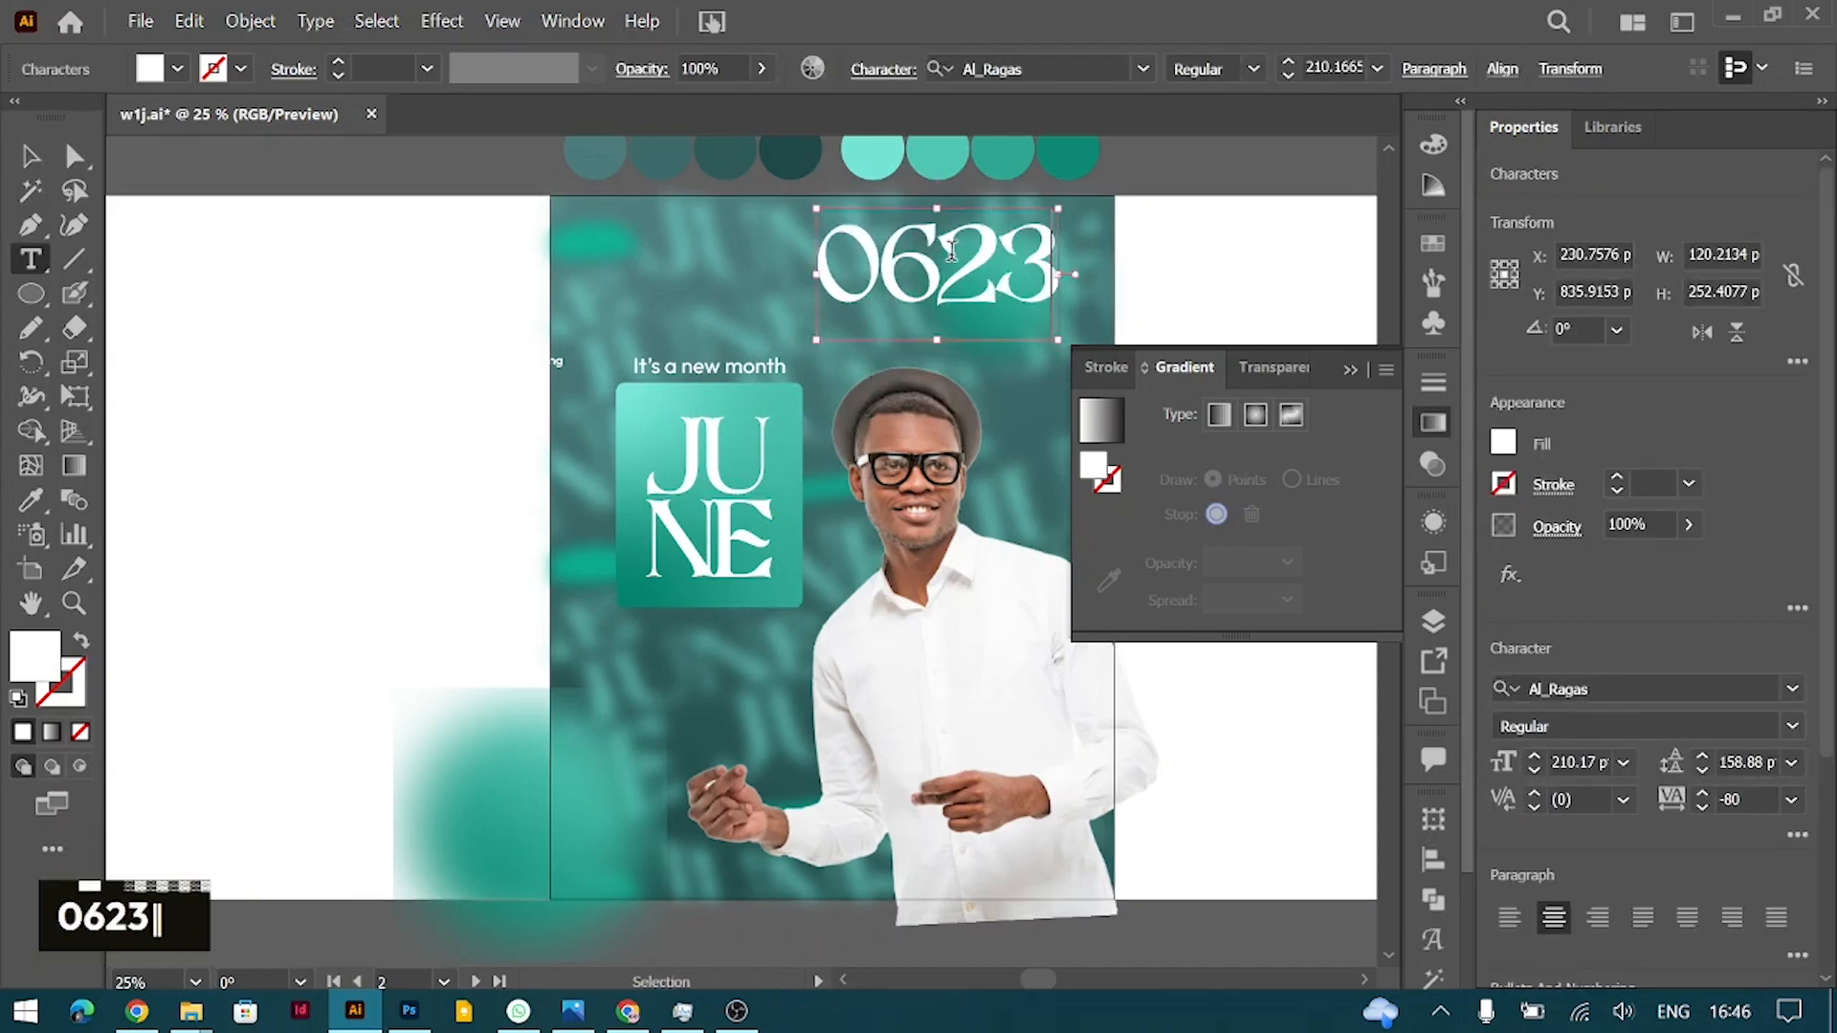
{"action": "key", "text": "Return"}
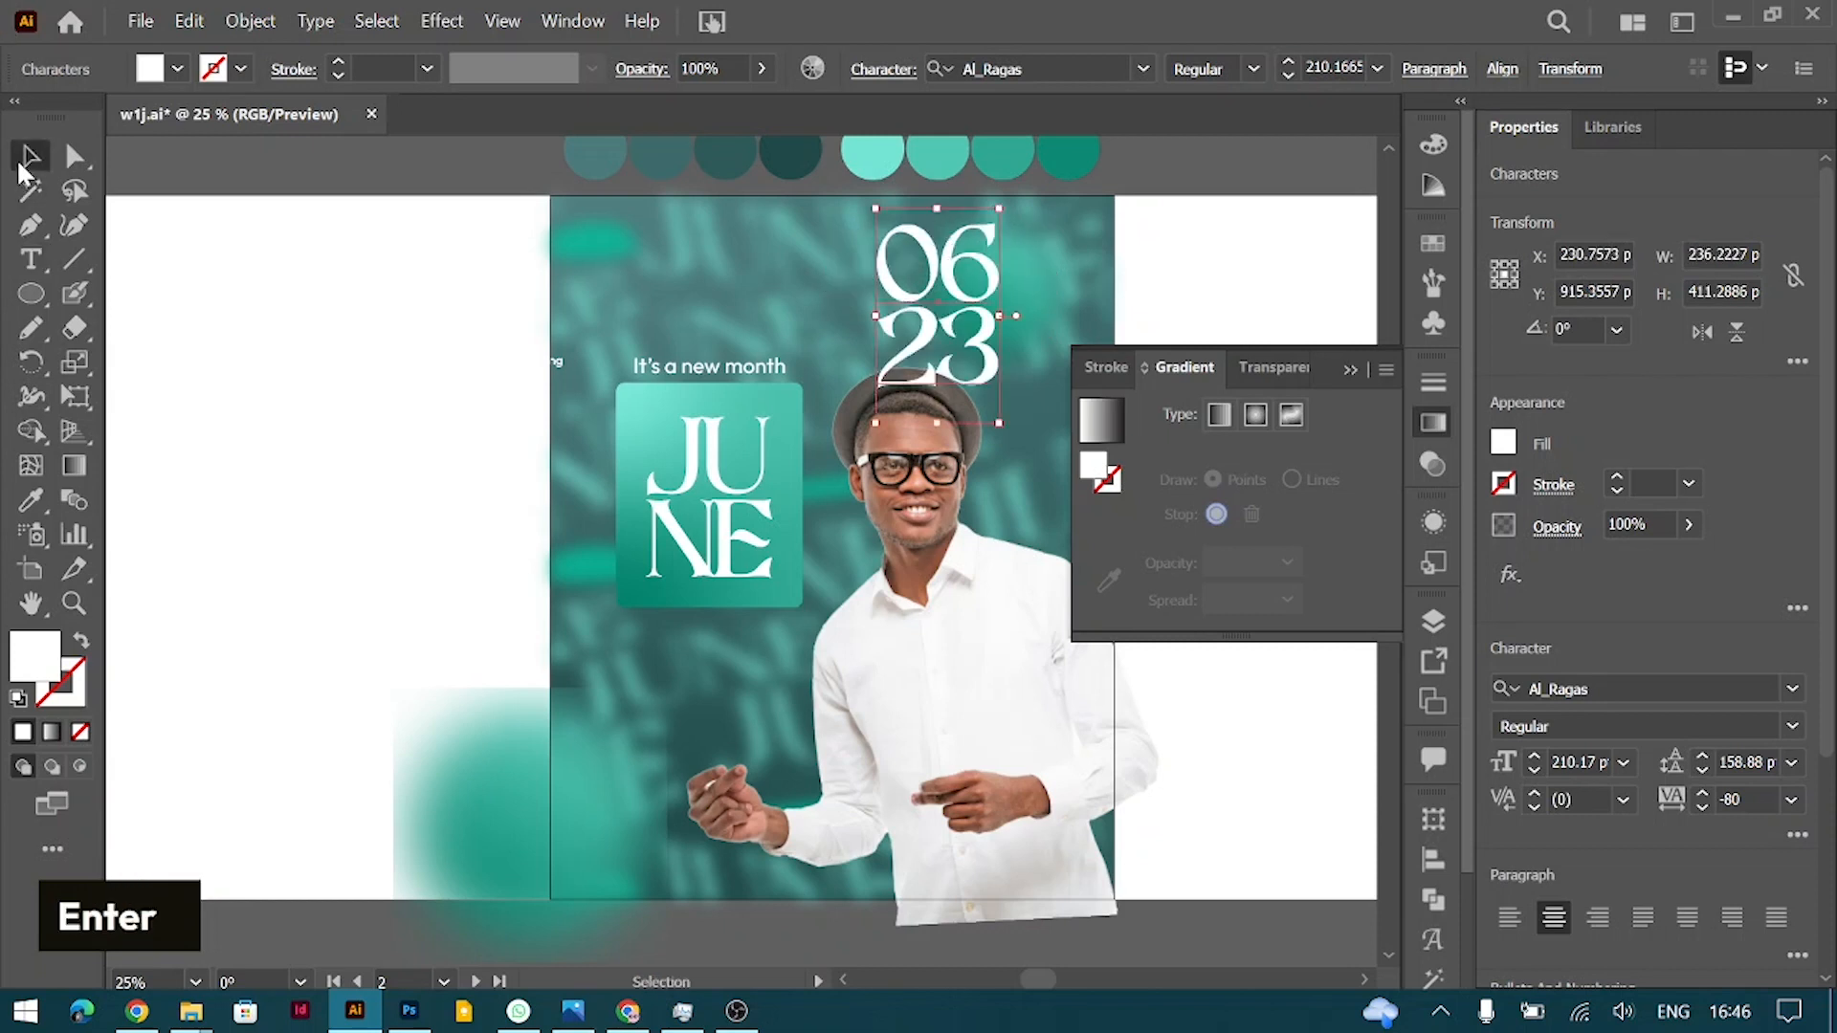
Step: Place the 06 23 text on the gradient panel, move the JUNE heading off it and join JUNE into one line
{"action": "left_click_drag", "start_coordinate": [764, 416], "coordinate": [739, 478]}
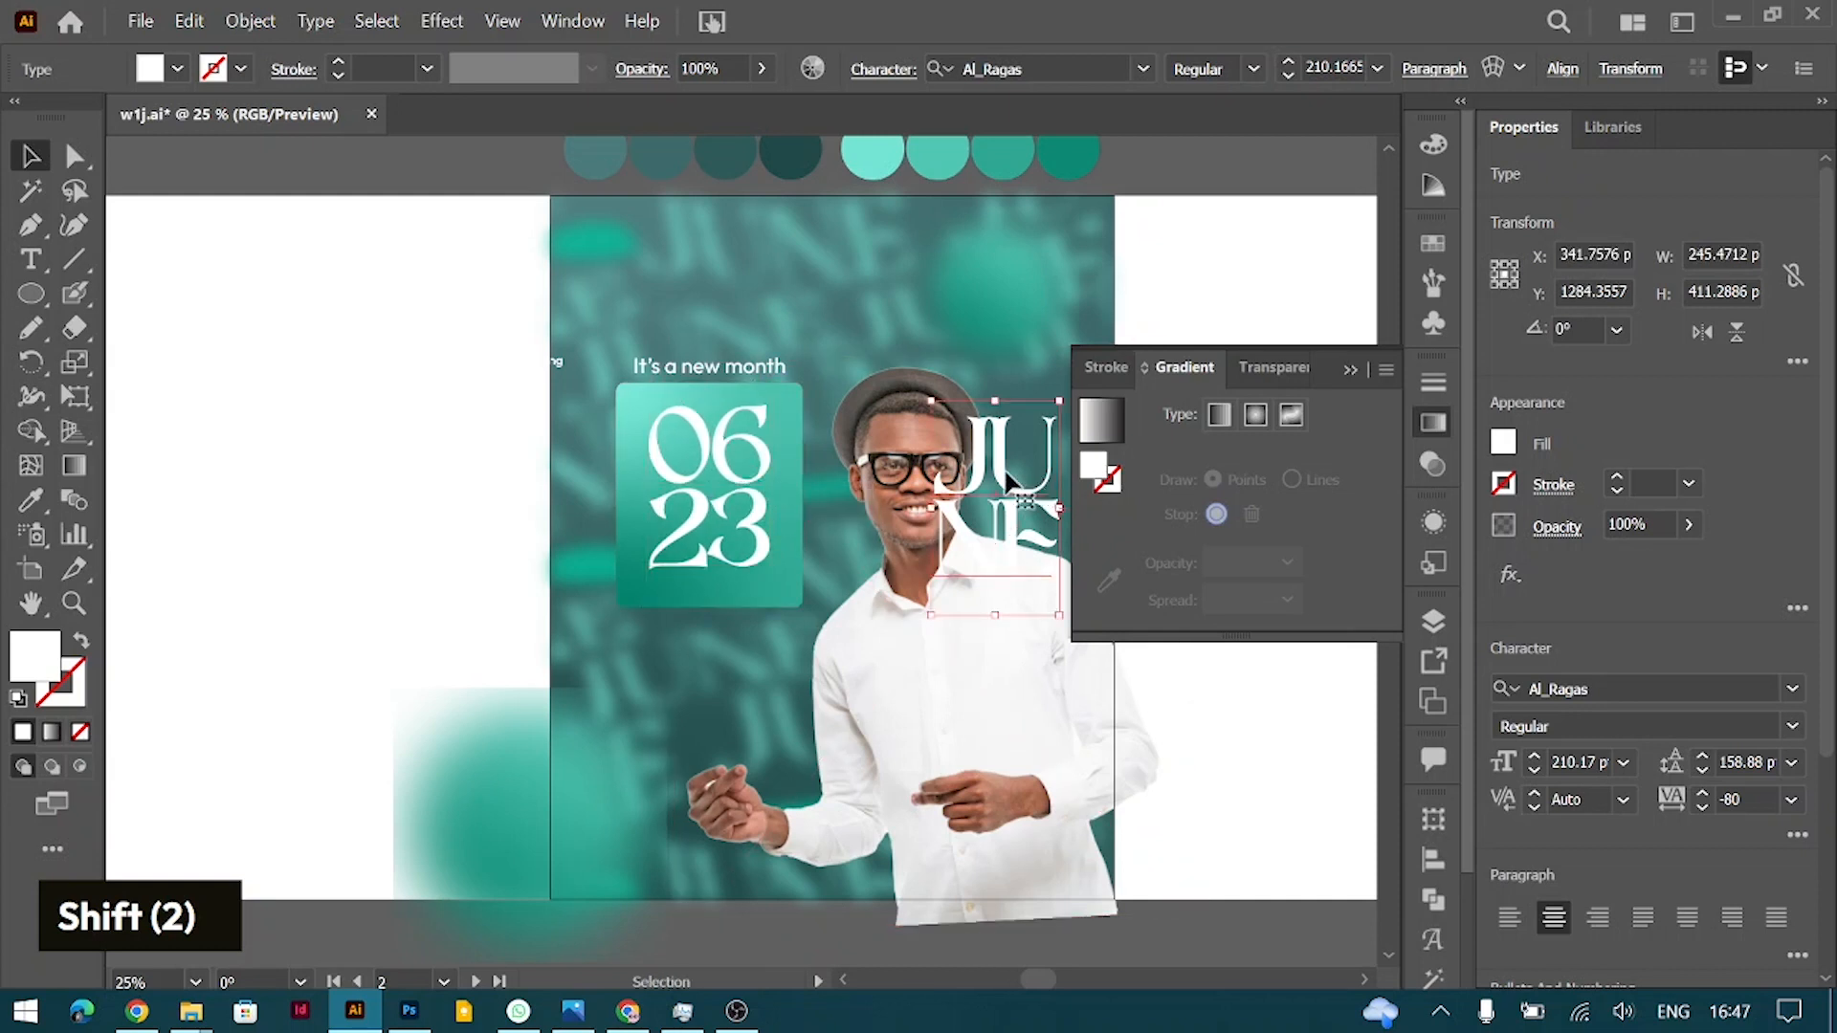
{"action": "left_click_drag", "start_coordinate": [1008, 479], "coordinate": [898, 239]}
{"action": "double_click", "coordinate": [850, 294]}
{"action": "key", "text": "BackSpace"}
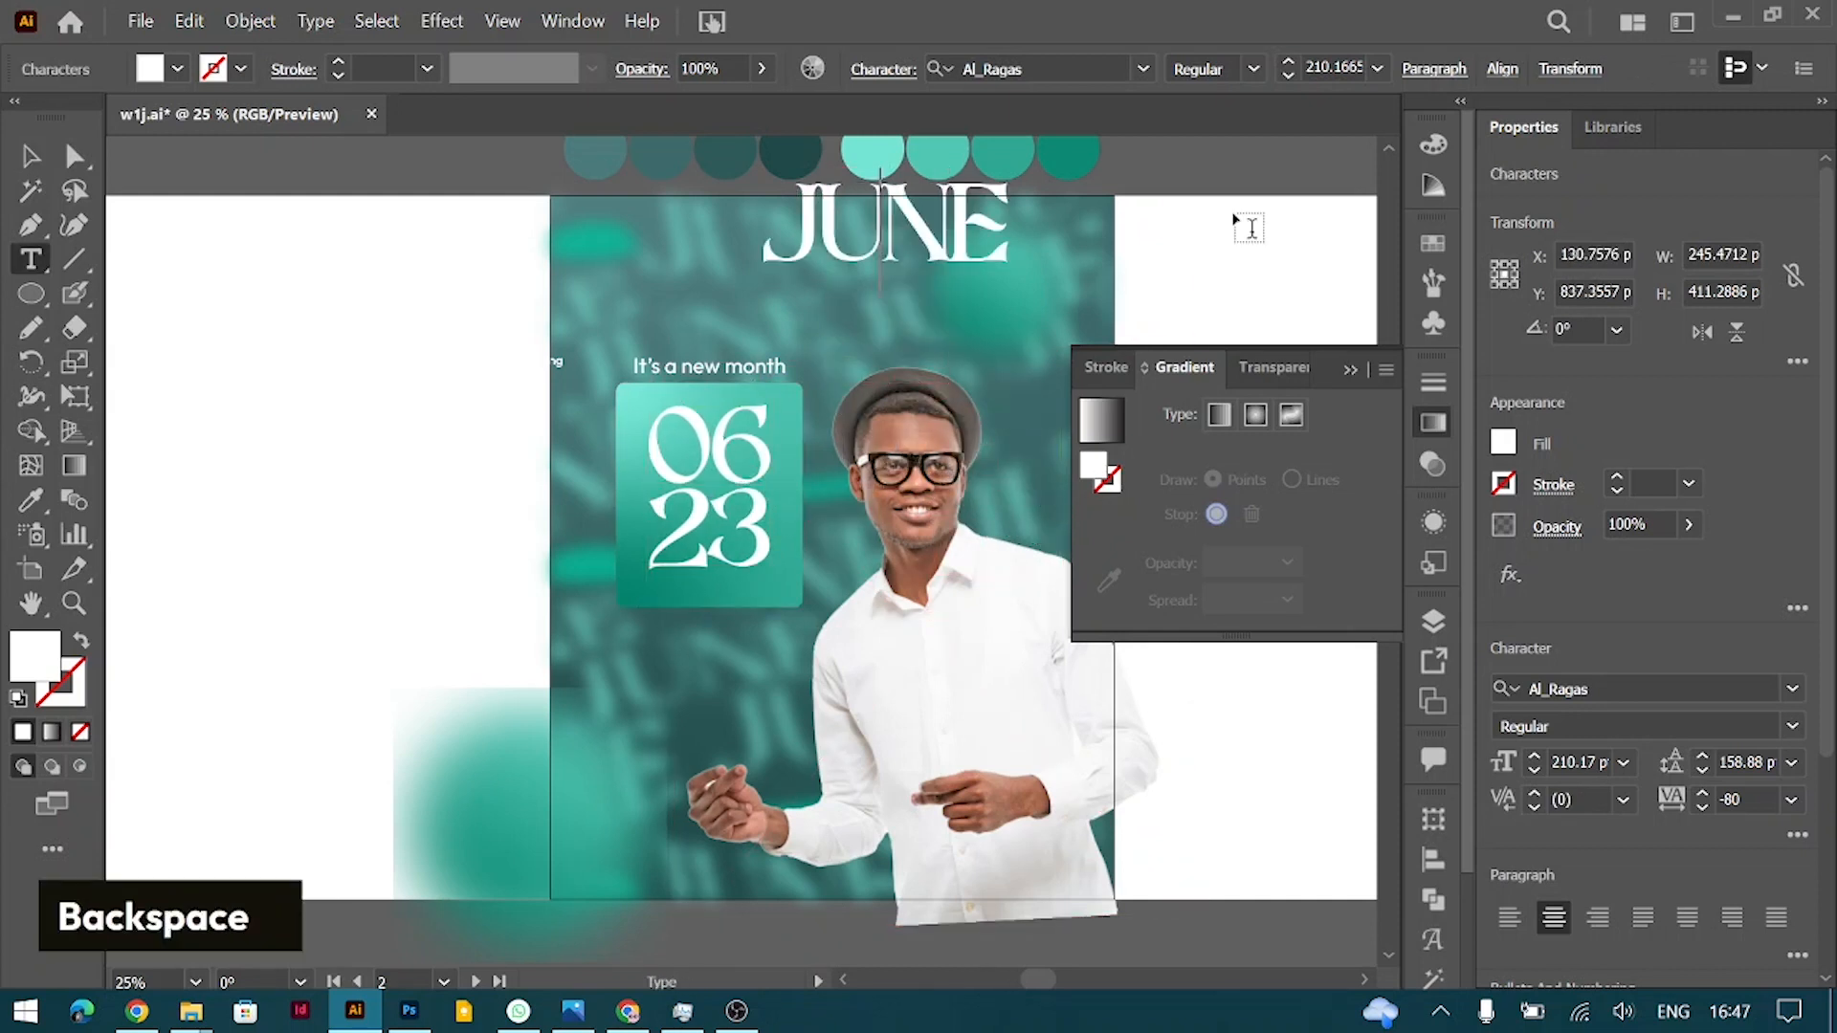
{"action": "key", "text": "ctrl+a"}
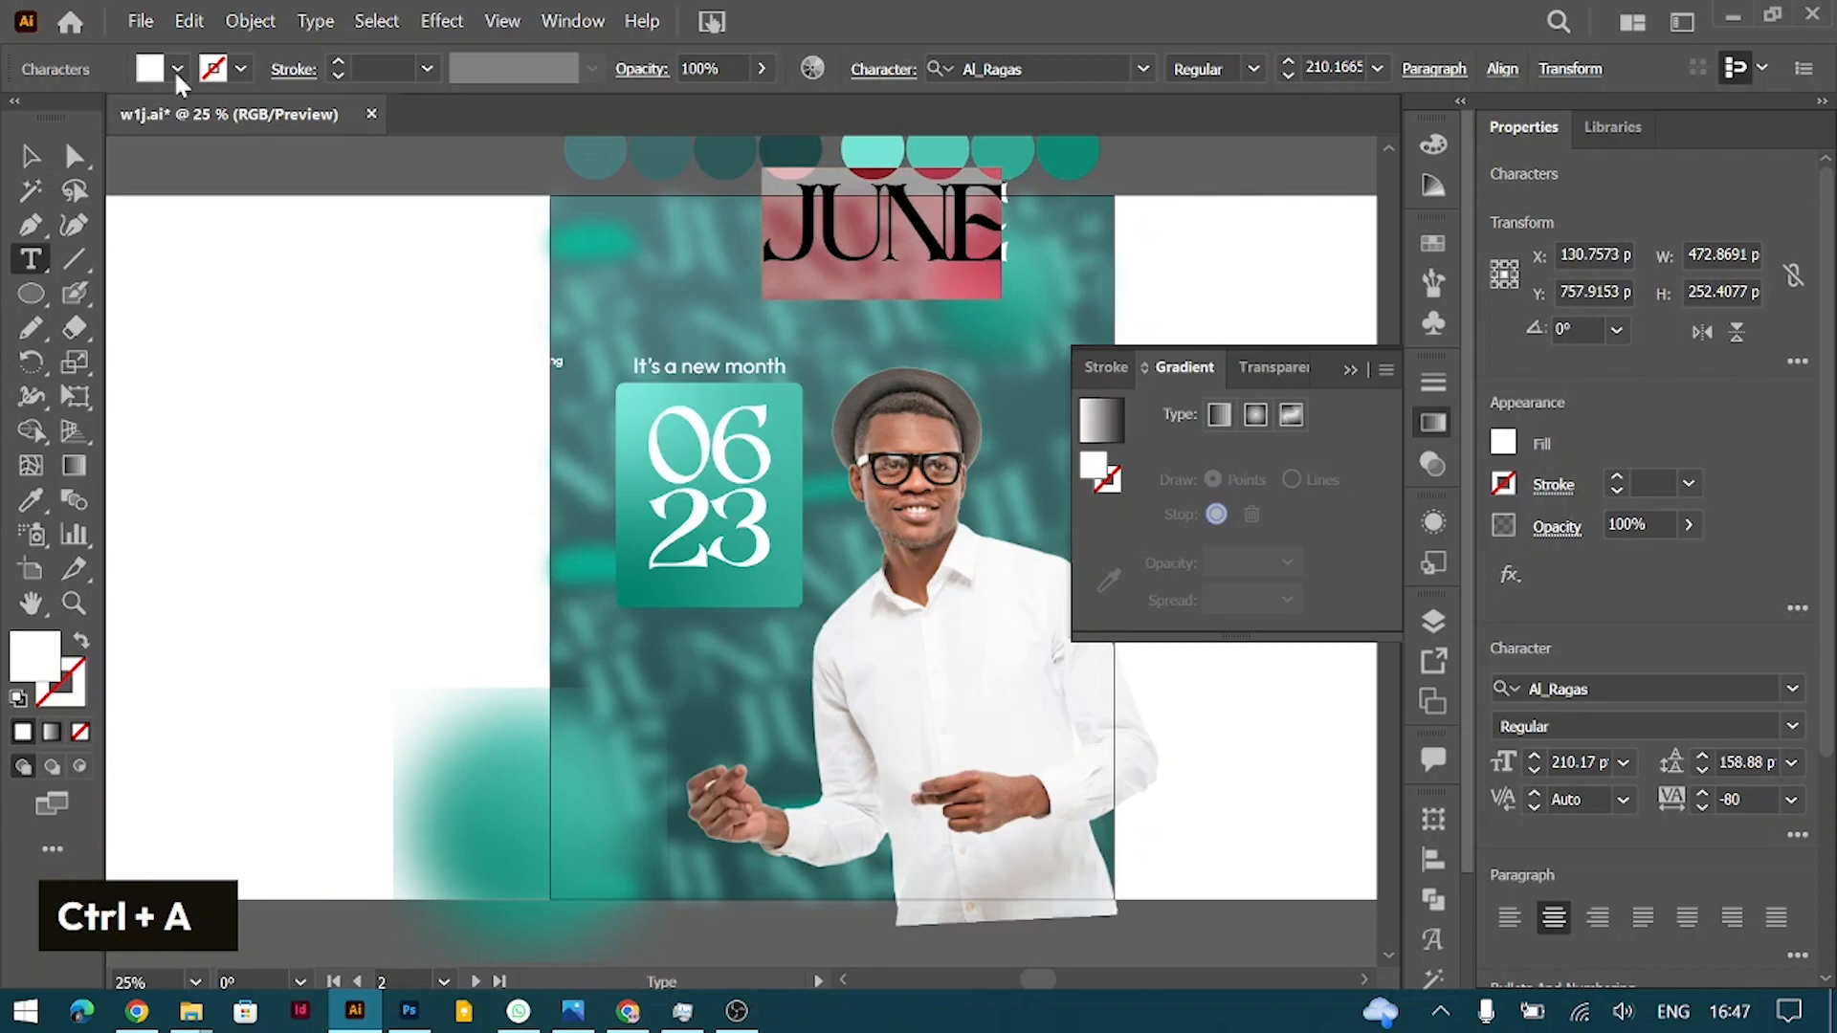
{"action": "left_click", "coordinate": [43, 167]}
Step: Reduce the one-line JUNE to about 63.5 pt, widen its tracking to 520 and centre it just below the gradient panel
{"action": "left_click_drag", "start_coordinate": [932, 239], "coordinate": [737, 670]}
{"action": "left_click_drag", "start_coordinate": [694, 740], "coordinate": [685, 633]}
{"action": "key", "text": "alt+Right"}
{"action": "key", "text": "alt+Right"}
{"action": "key", "text": "alt+Right"}
{"action": "key", "text": "alt+Right"}
{"action": "key", "text": "alt+Right"}
{"action": "key", "text": "alt+Right"}
{"action": "key", "text": "alt+Right"}
{"action": "key", "text": "alt+Right"}
{"action": "key", "text": "alt+Right"}
{"action": "key", "text": "alt+Right"}
{"action": "key", "text": "alt+Right"}
{"action": "key", "text": "alt+Right"}
{"action": "key", "text": "alt+Right"}
{"action": "key", "text": "alt+Right"}
{"action": "key", "text": "alt+Right"}
{"action": "key", "text": "alt+Right"}
{"action": "key", "text": "alt+Right"}
{"action": "key", "text": "alt+Right"}
{"action": "key", "text": "alt+Right"}
{"action": "key", "text": "alt+Right"}
{"action": "key", "text": "alt+Right"}
{"action": "key", "text": "alt+Right"}
{"action": "left_click_drag", "start_coordinate": [685, 639], "coordinate": [696, 639]}
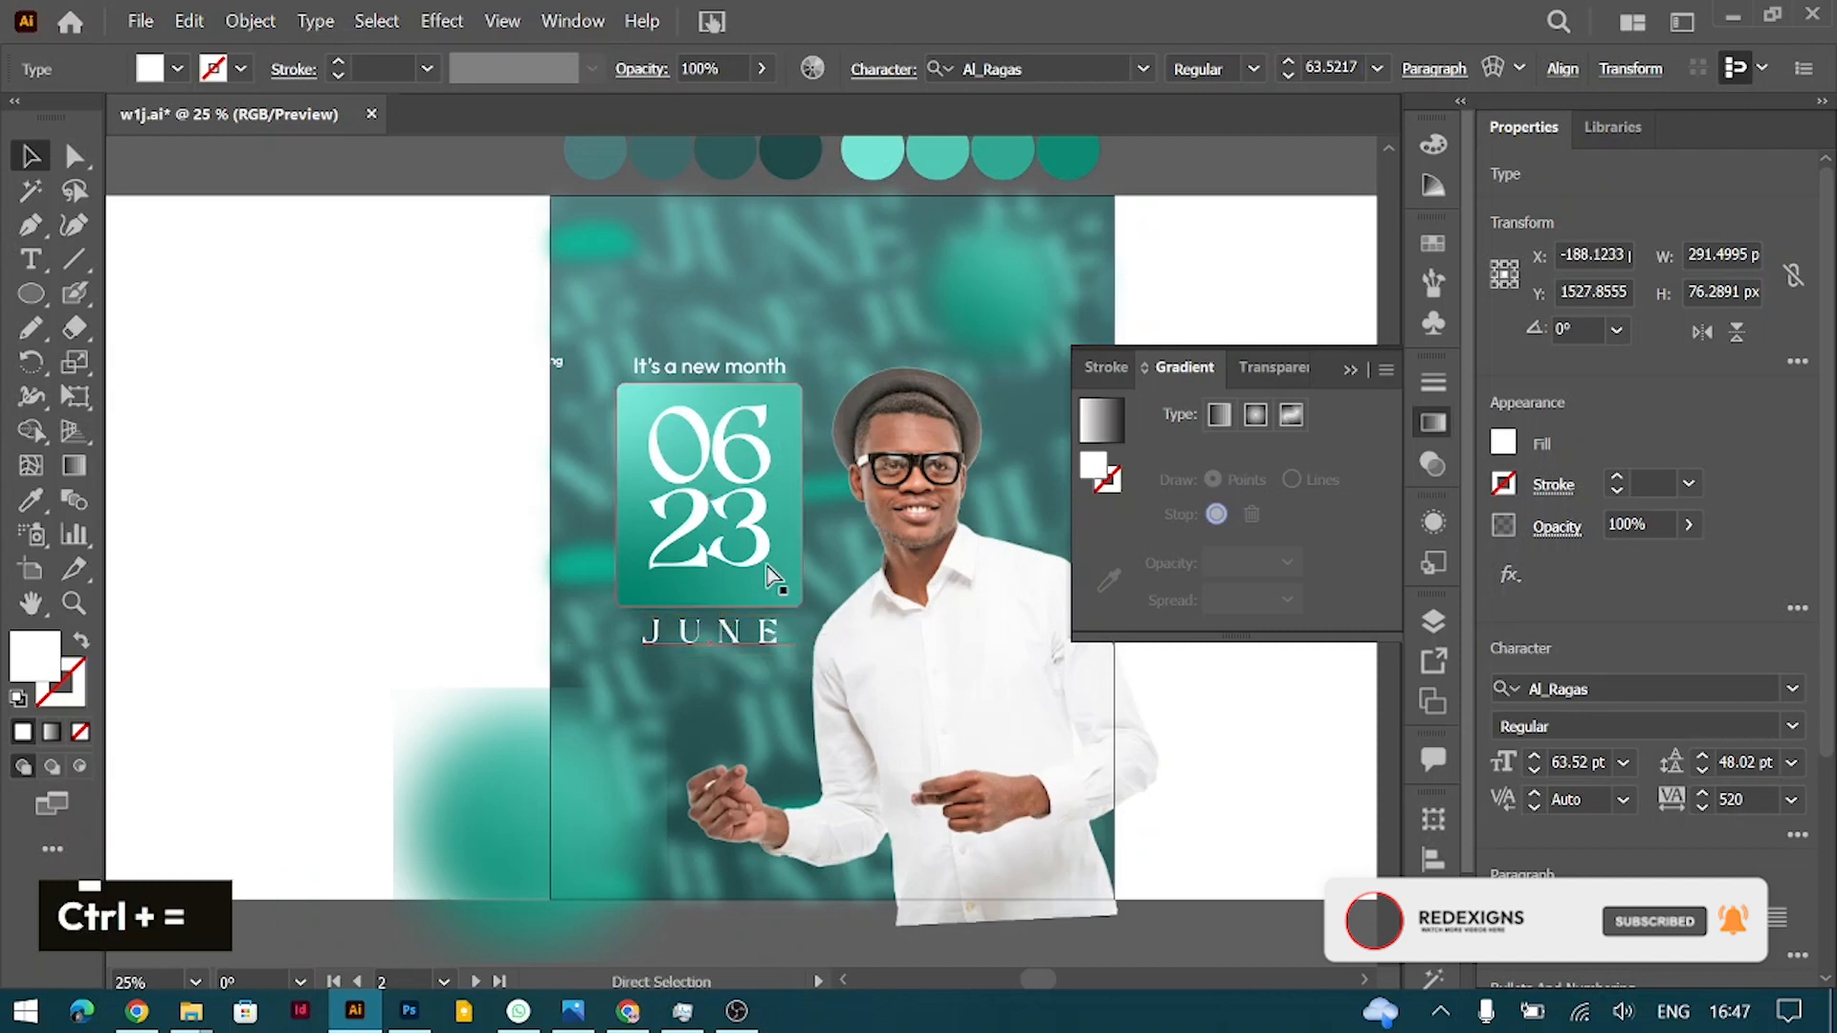
Step: Reduce the 06 23 text to about 196 pt and narrow the gradient panel evenly to about 338 px wide
{"action": "key", "text": "ctrl+equal"}
{"action": "key", "text": "ctrl+equal"}
{"action": "scroll", "coordinate": [766, 574], "scroll_direction": "up", "scroll_amount": 2}
{"action": "scroll", "coordinate": [765, 567], "scroll_direction": "up", "scroll_amount": 2}
{"action": "left_click", "coordinate": [760, 545]}
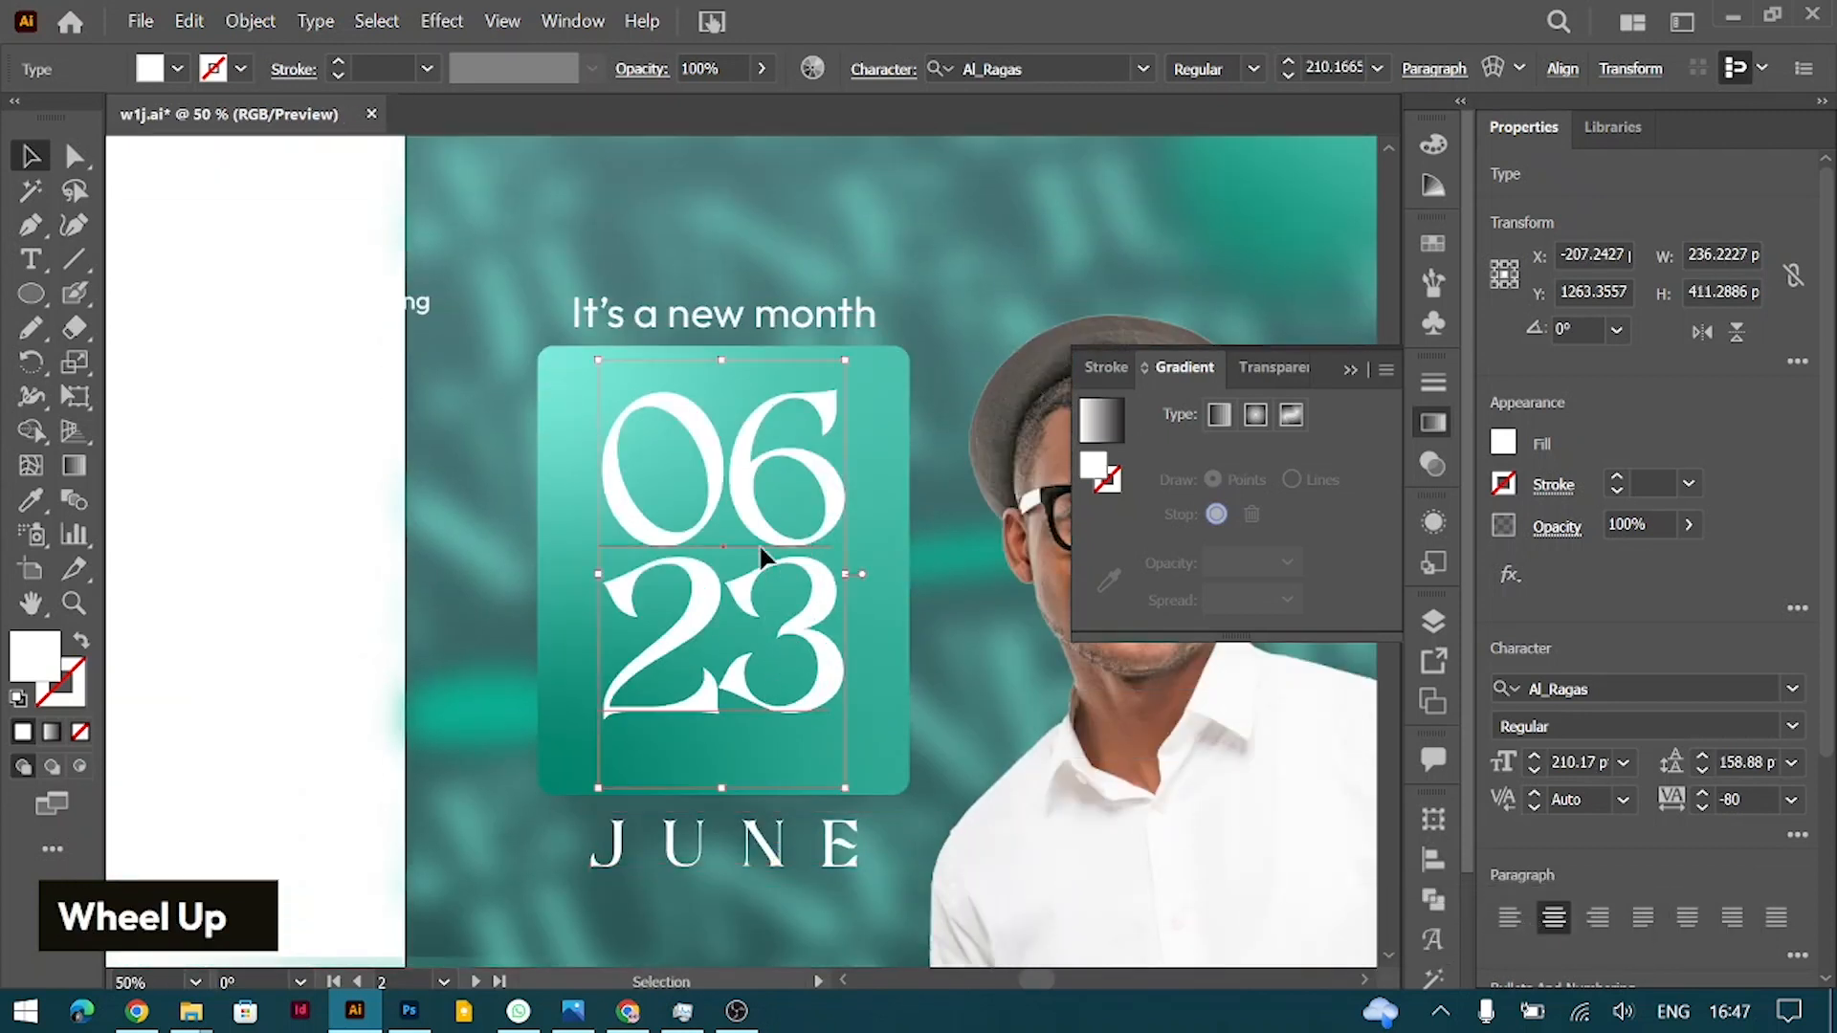
{"action": "key", "text": "ctrl+equal"}
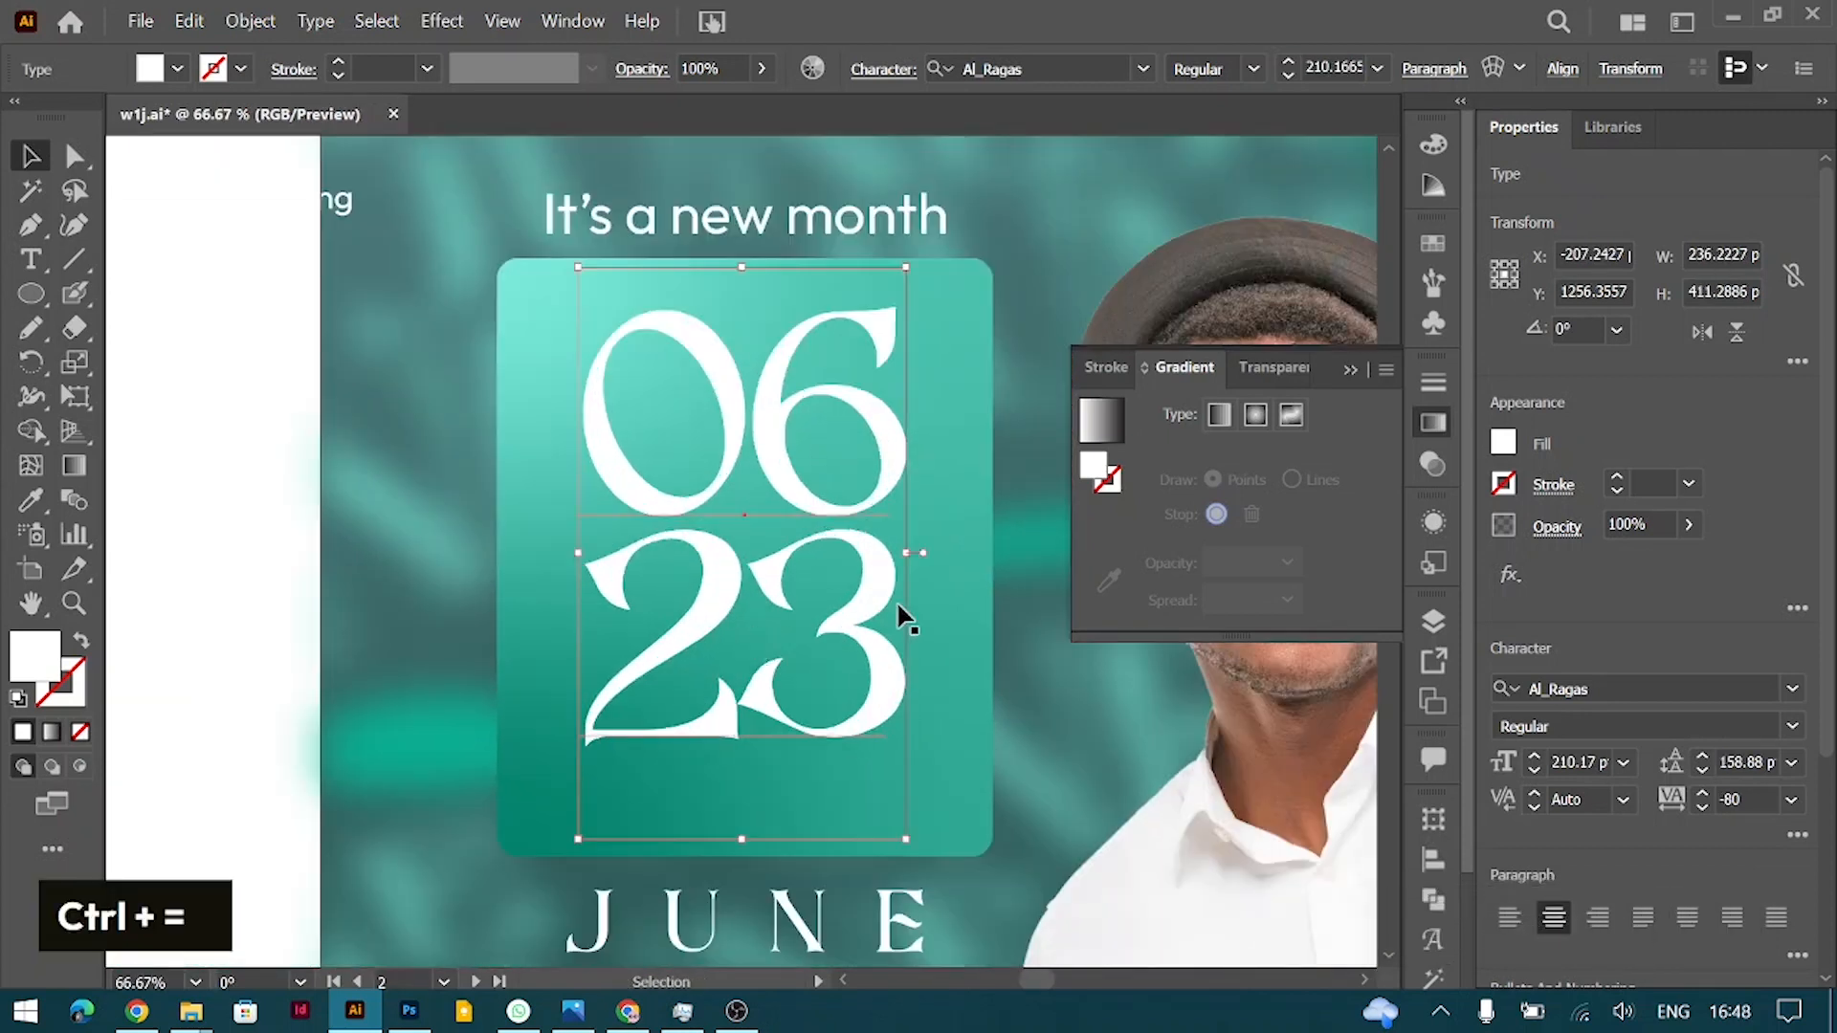
{"action": "left_click_drag", "start_coordinate": [741, 839], "coordinate": [742, 803]}
{"action": "left_click", "coordinate": [818, 833]}
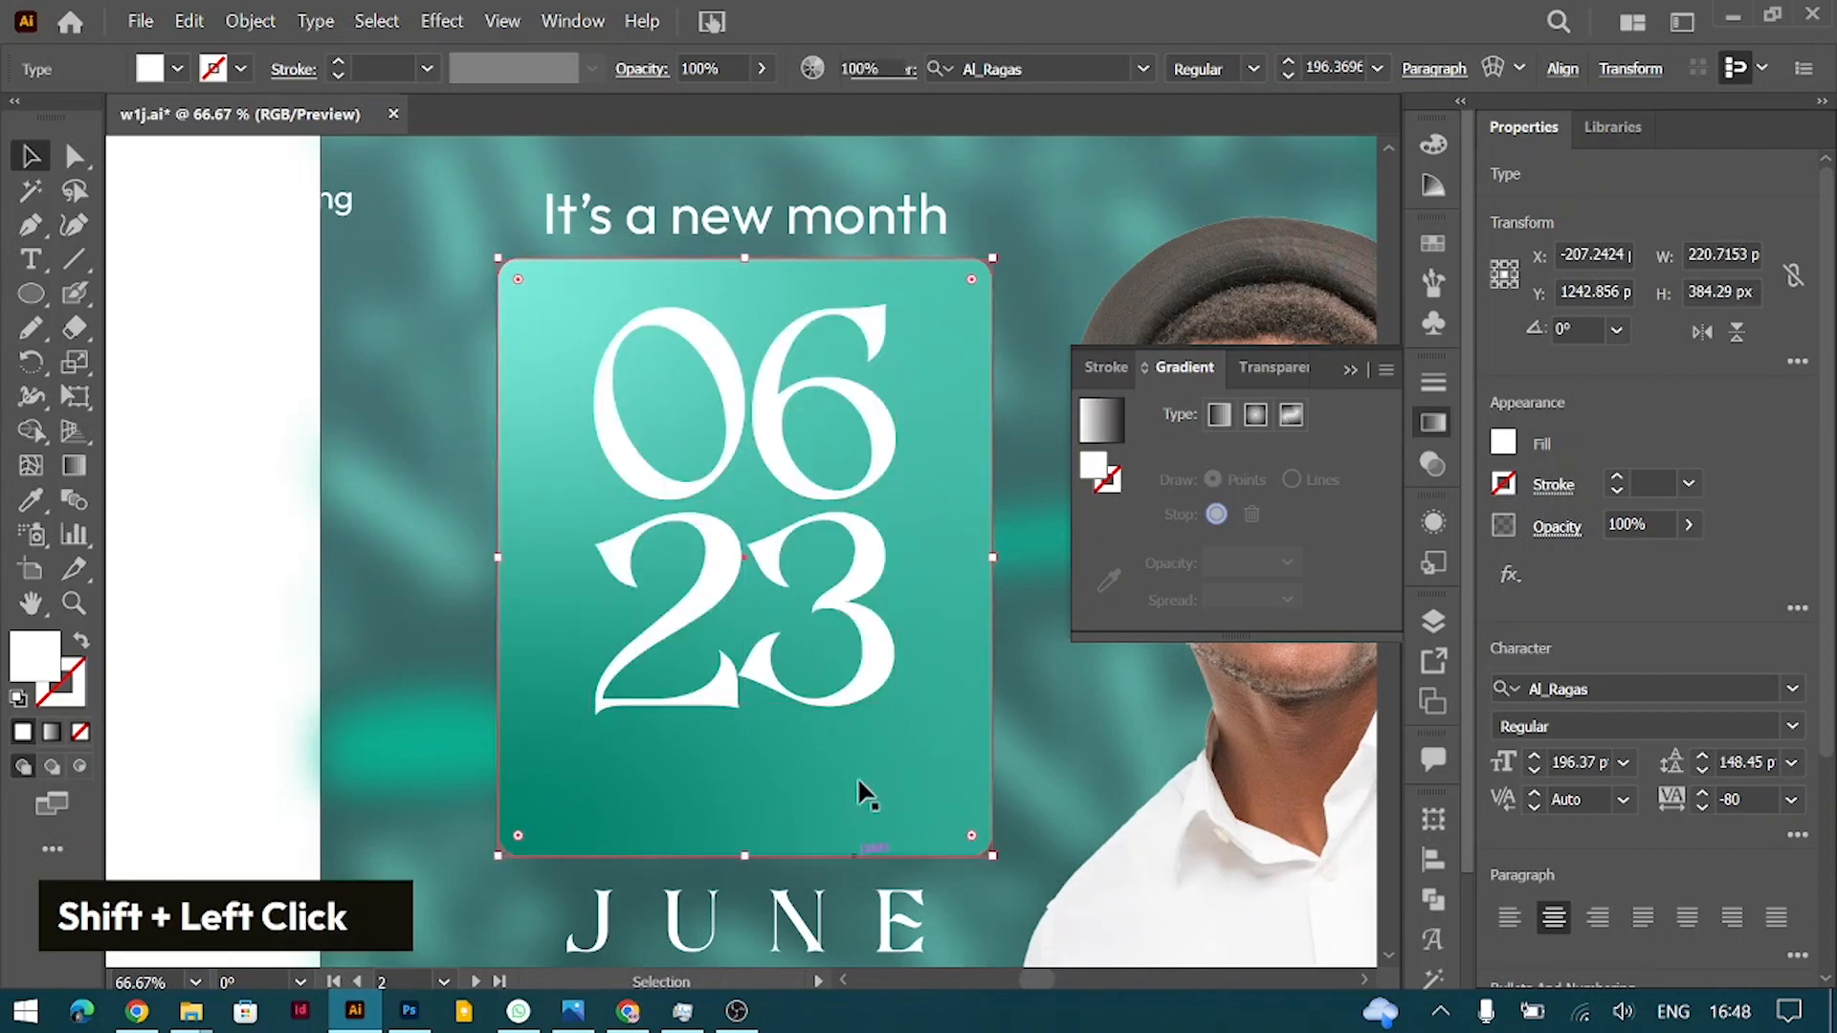
{"action": "left_click_drag", "start_coordinate": [1003, 547], "coordinate": [980, 555]}
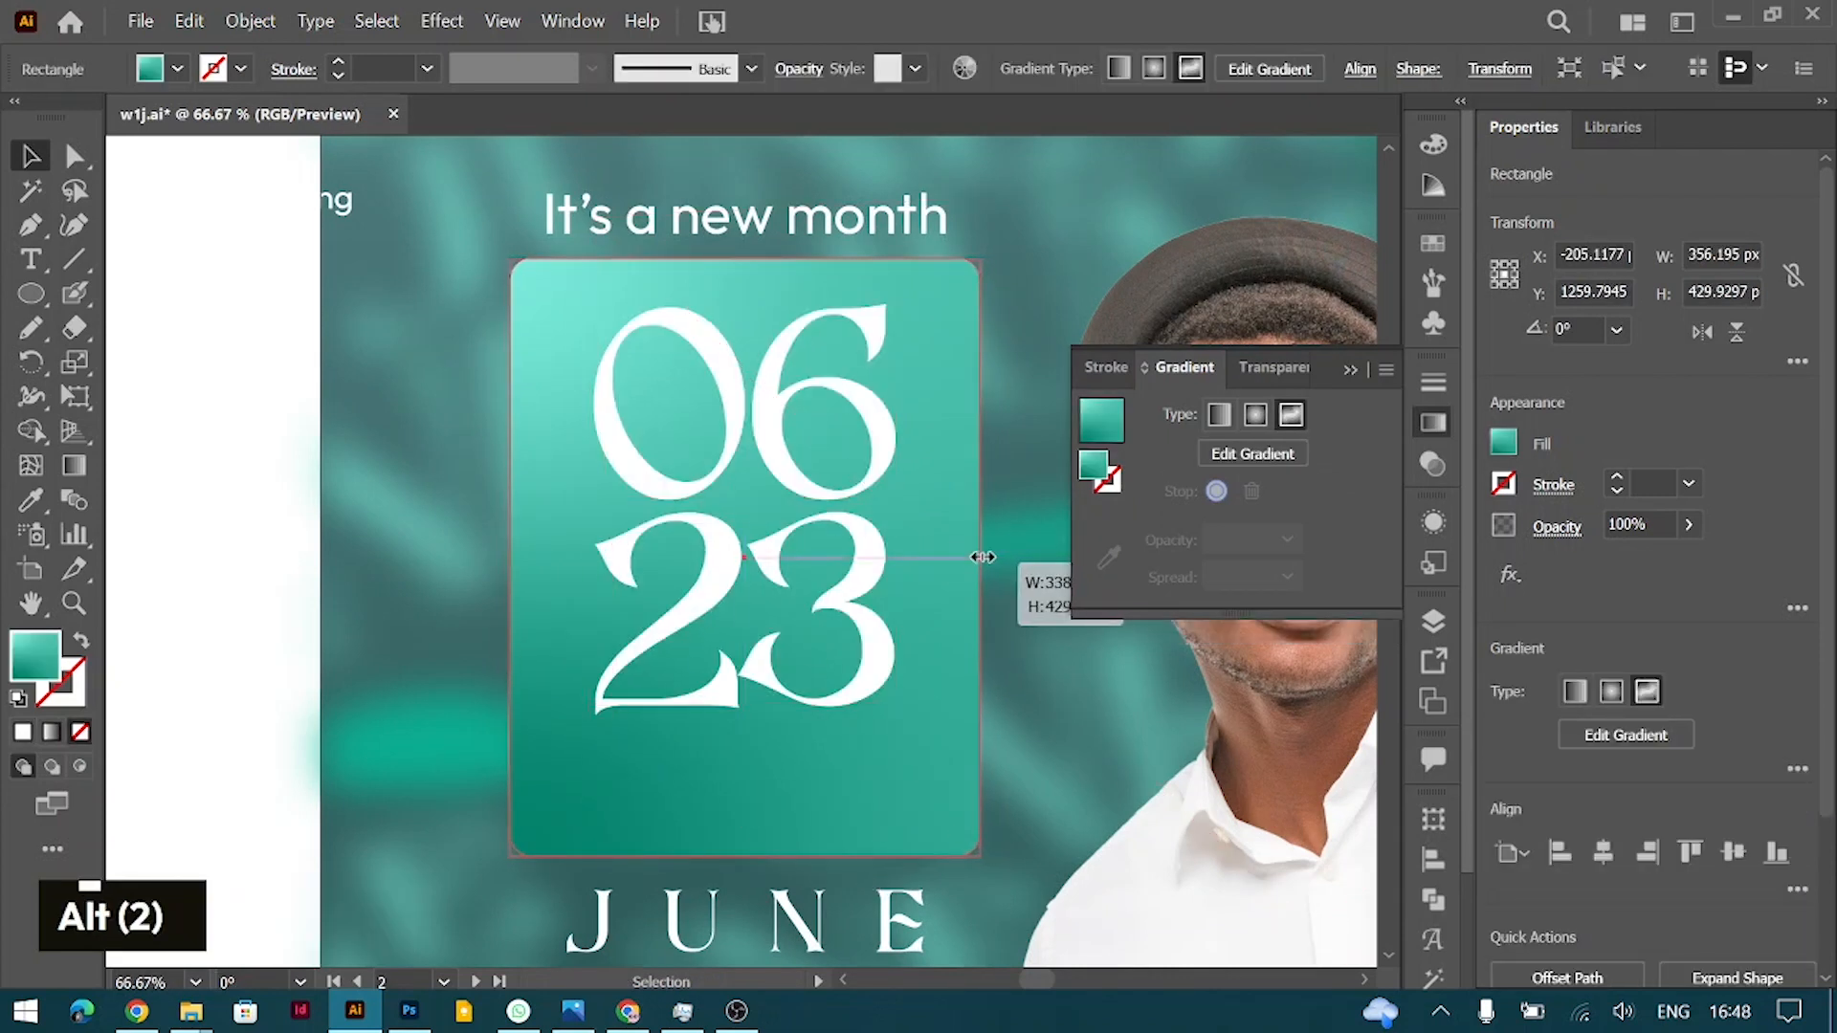
Step: Fit JUNE inside the gradient panel below 23 at about 52.3 pt, and shift the panel about 8 px left to centre it
{"action": "left_click_drag", "start_coordinate": [780, 913], "coordinate": [786, 765]}
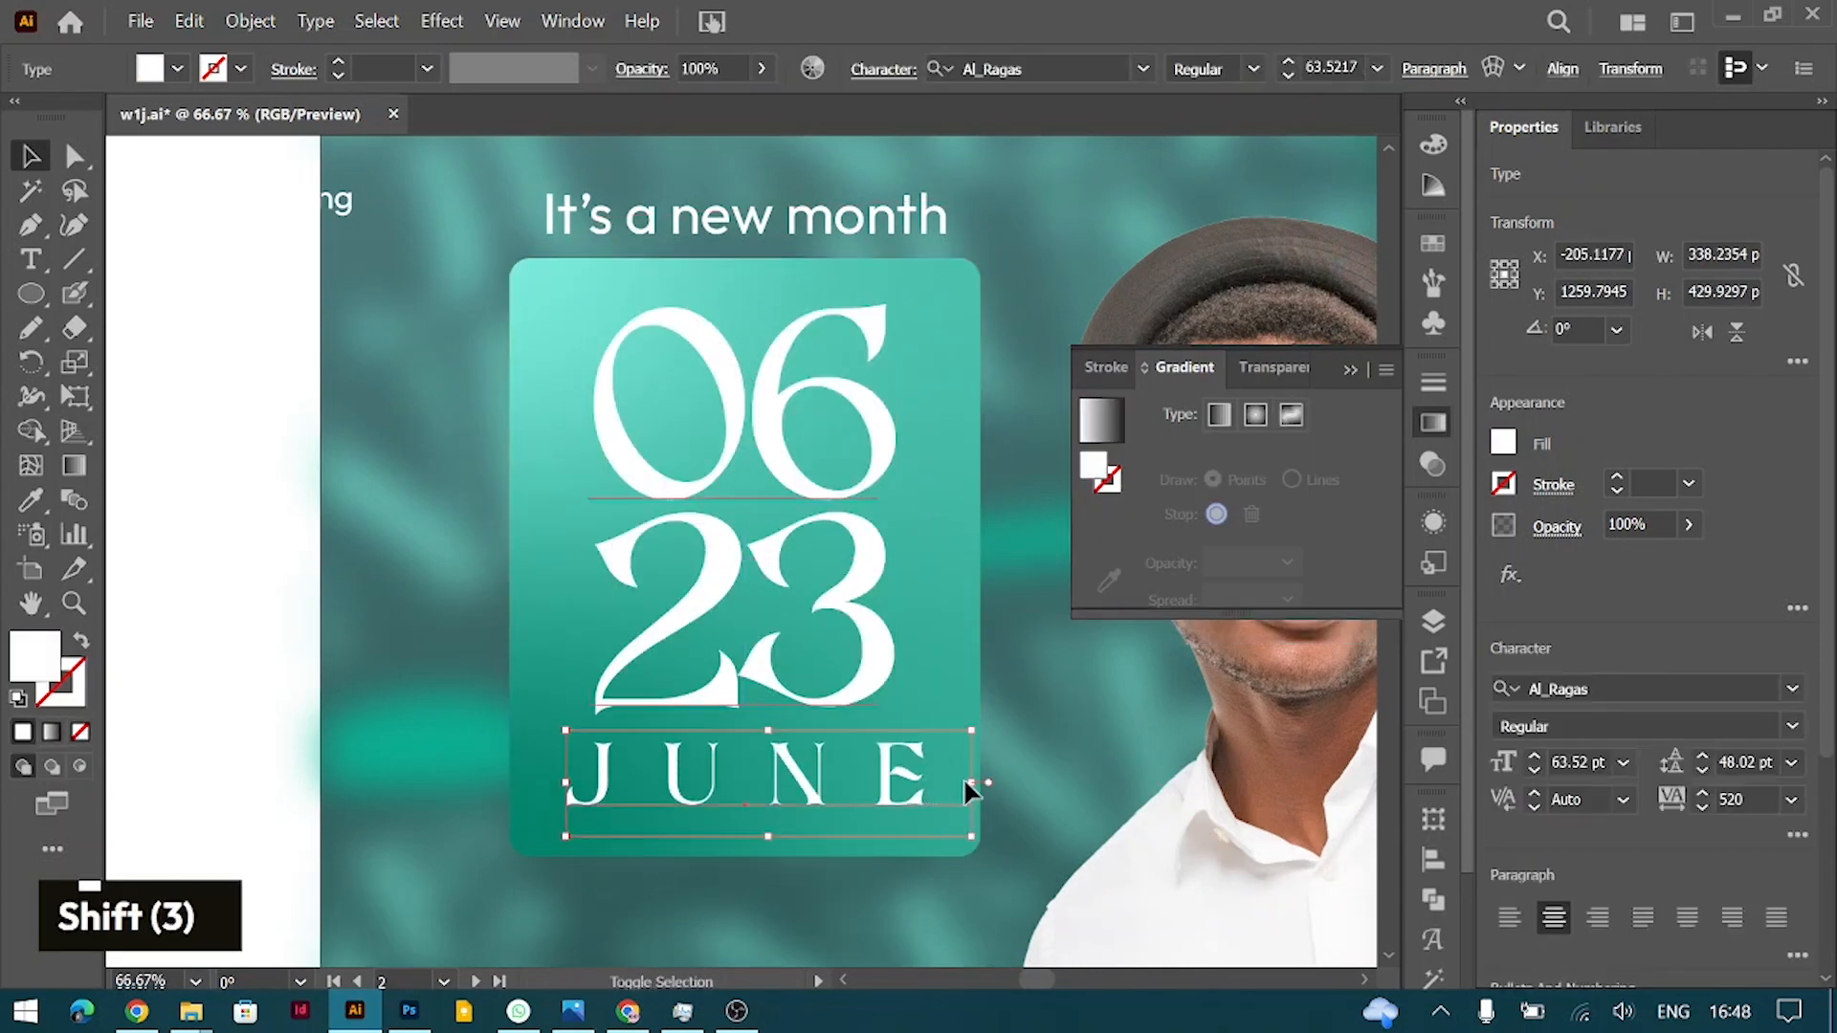
{"action": "left_click_drag", "start_coordinate": [973, 785], "coordinate": [948, 785]}
{"action": "left_click_drag", "start_coordinate": [848, 783], "coordinate": [916, 784]}
{"action": "left_click", "coordinate": [785, 821]}
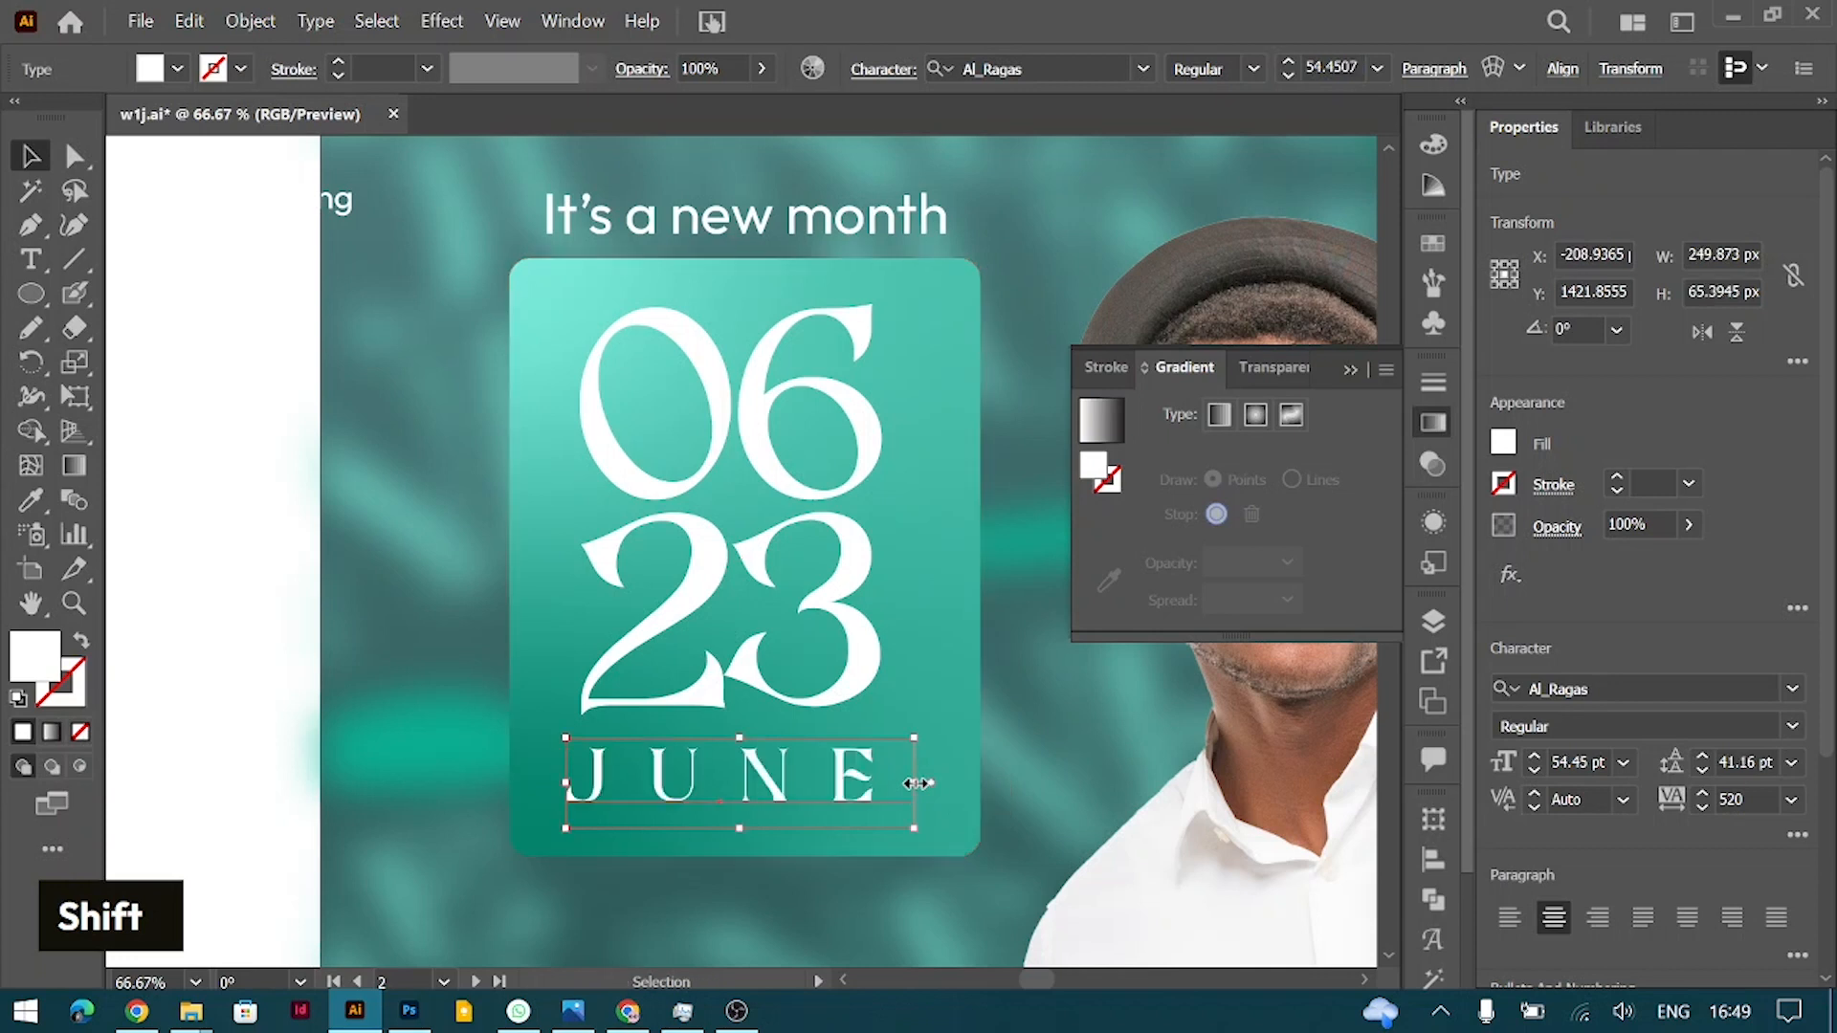
{"action": "key", "text": "Down"}
{"action": "key", "text": "Down"}
{"action": "key", "text": "Down"}
{"action": "key", "text": "Down"}
{"action": "key", "text": "Up"}
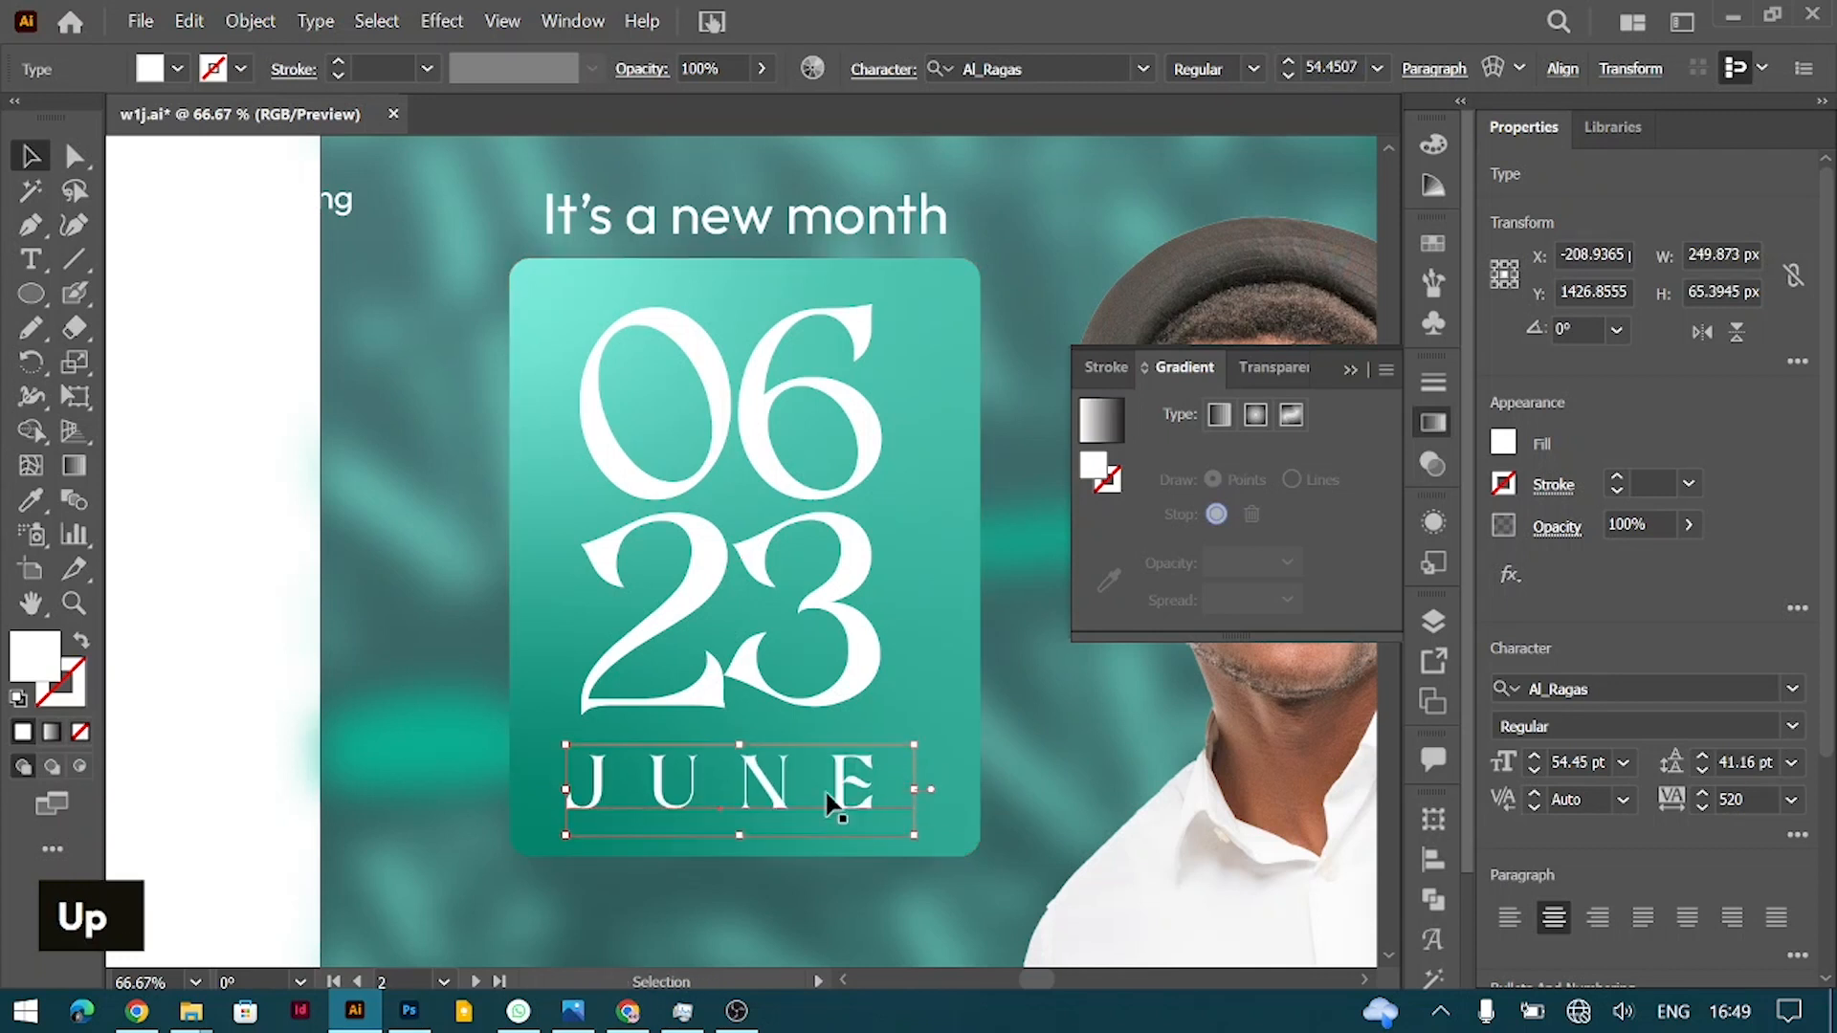
{"action": "left_click_drag", "start_coordinate": [566, 789], "coordinate": [581, 791]}
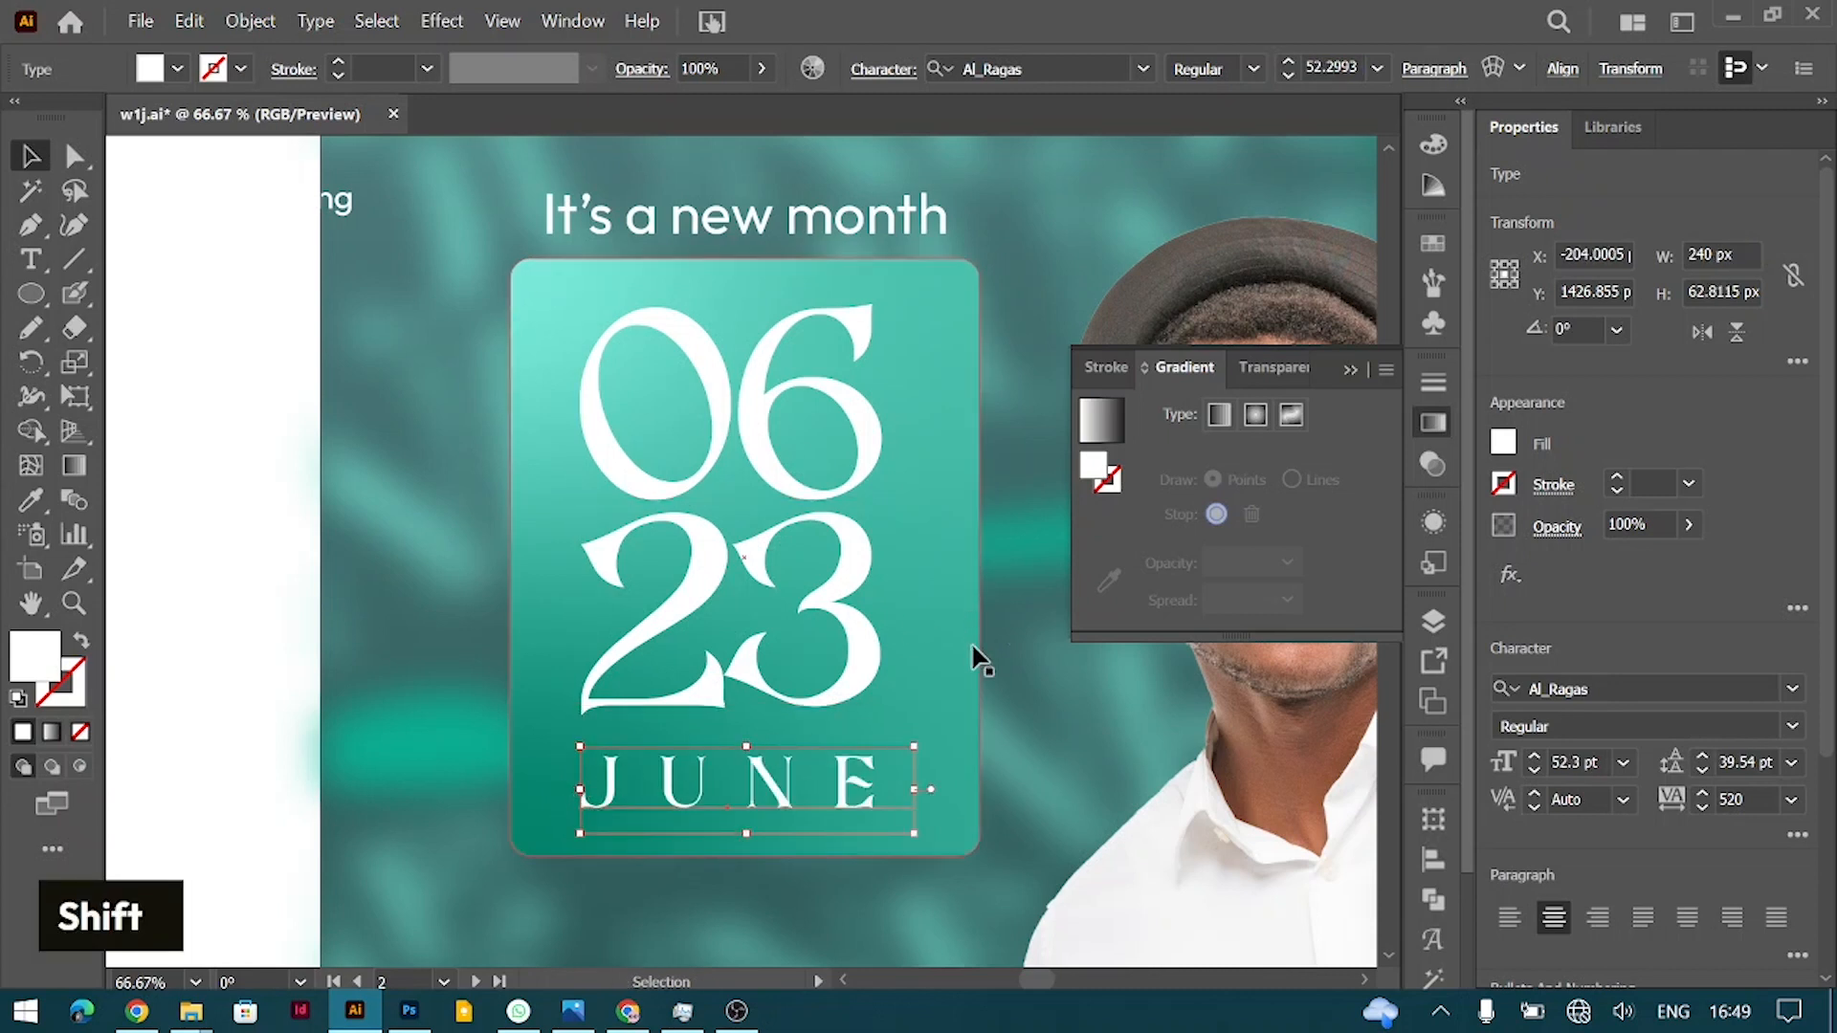
{"action": "left_click_drag", "start_coordinate": [972, 648], "coordinate": [956, 641]}
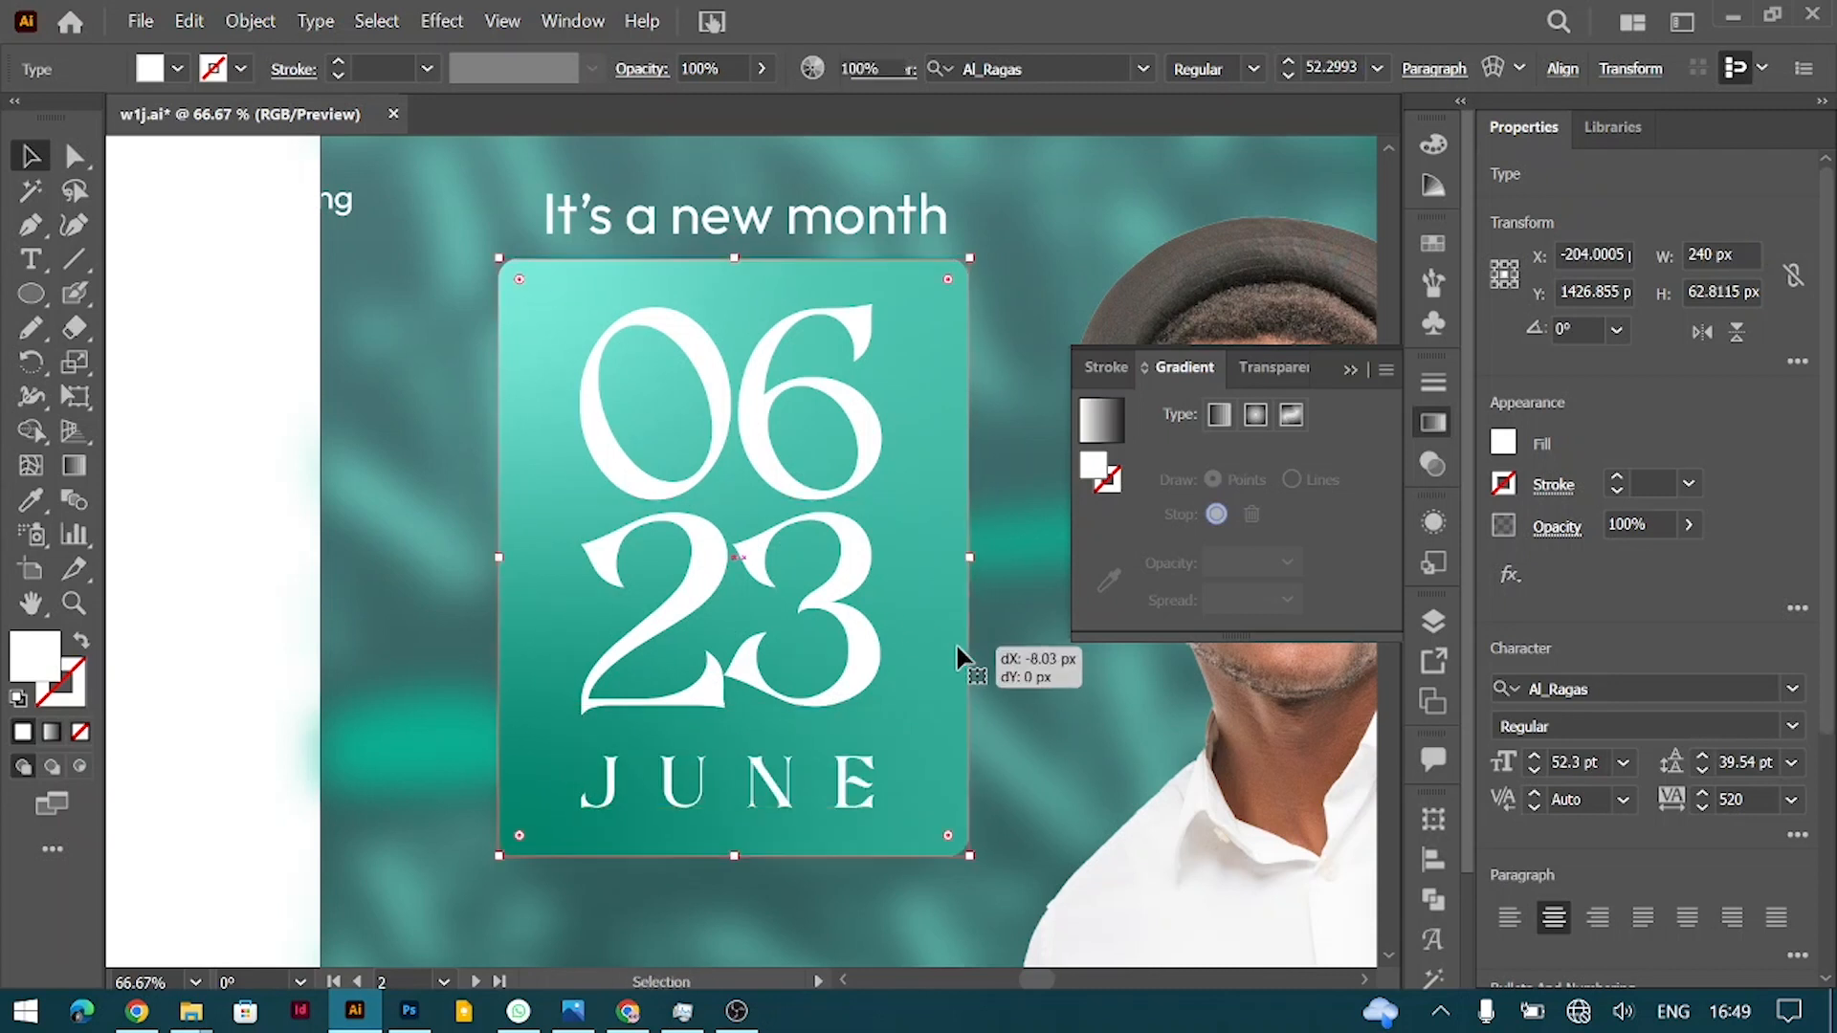
Step: Draw a rounded rectangle about 263 × 71 px over JUNE, give it the panel's gradient fill and send it behind the text
{"action": "right_click", "coordinate": [38, 299]}
{"action": "left_click", "coordinate": [192, 329]}
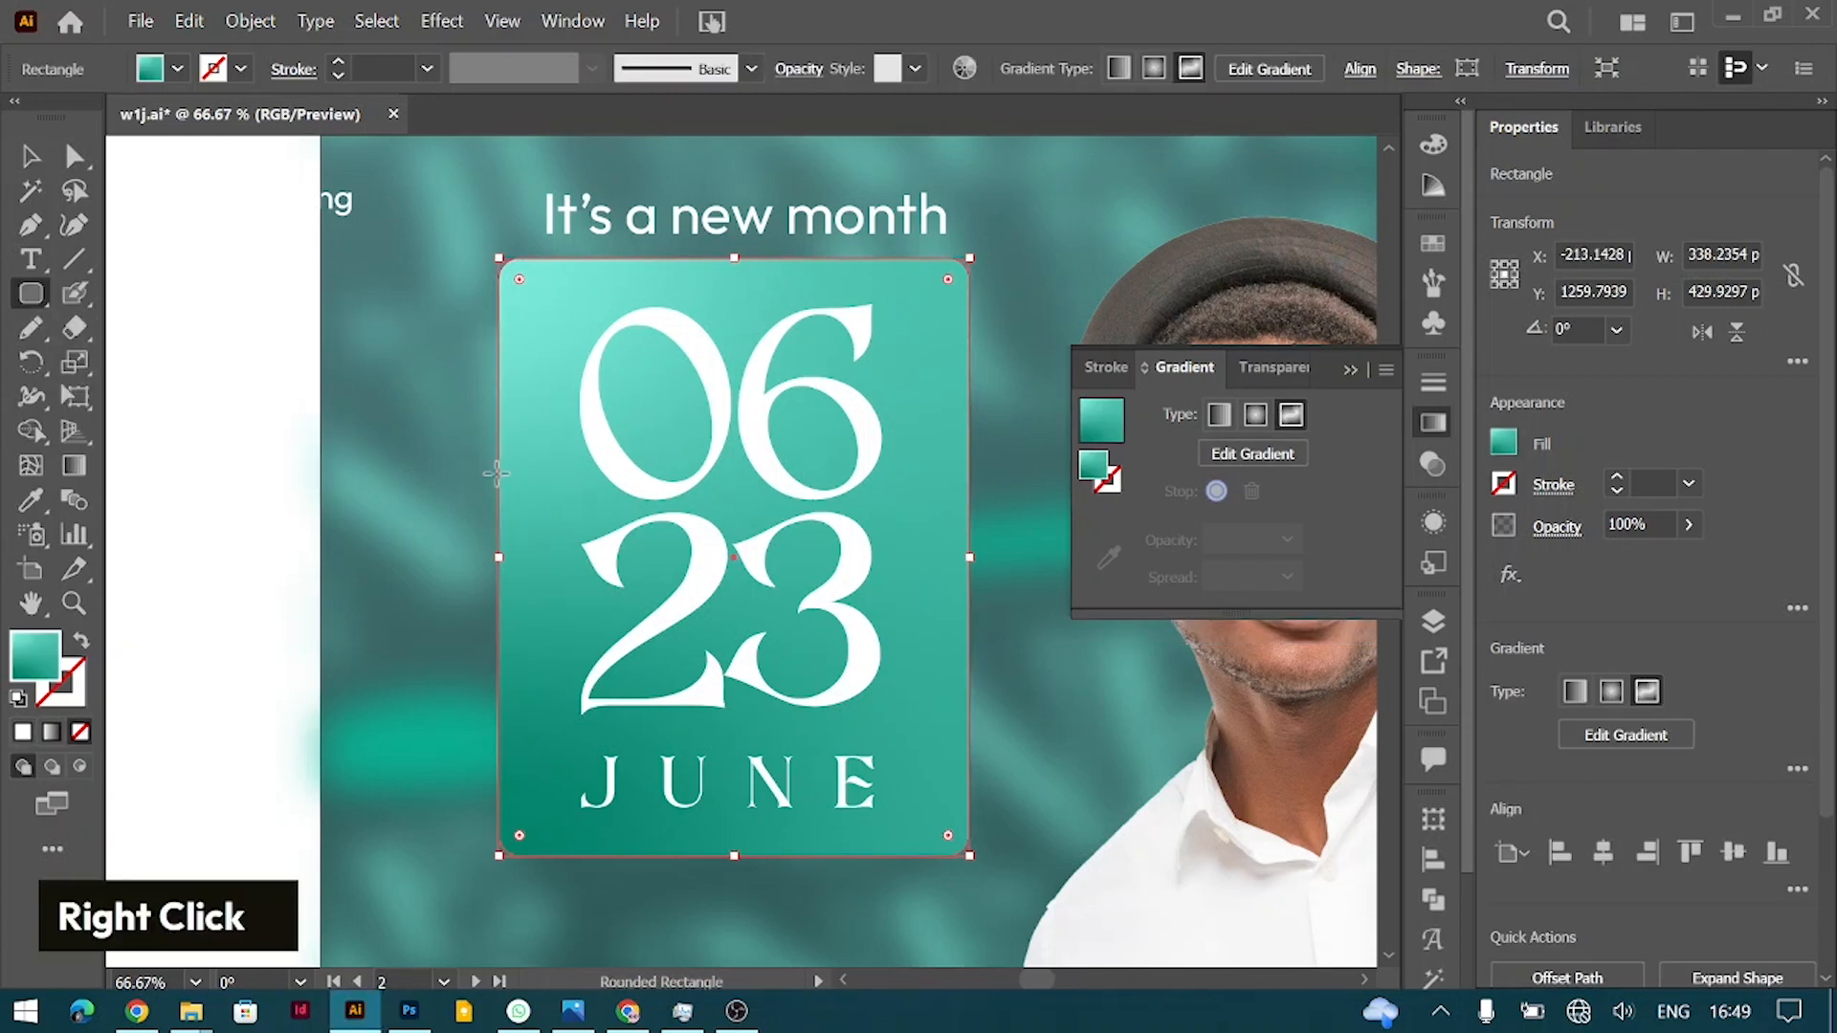
{"action": "left_click_drag", "start_coordinate": [548, 737], "coordinate": [913, 835]}
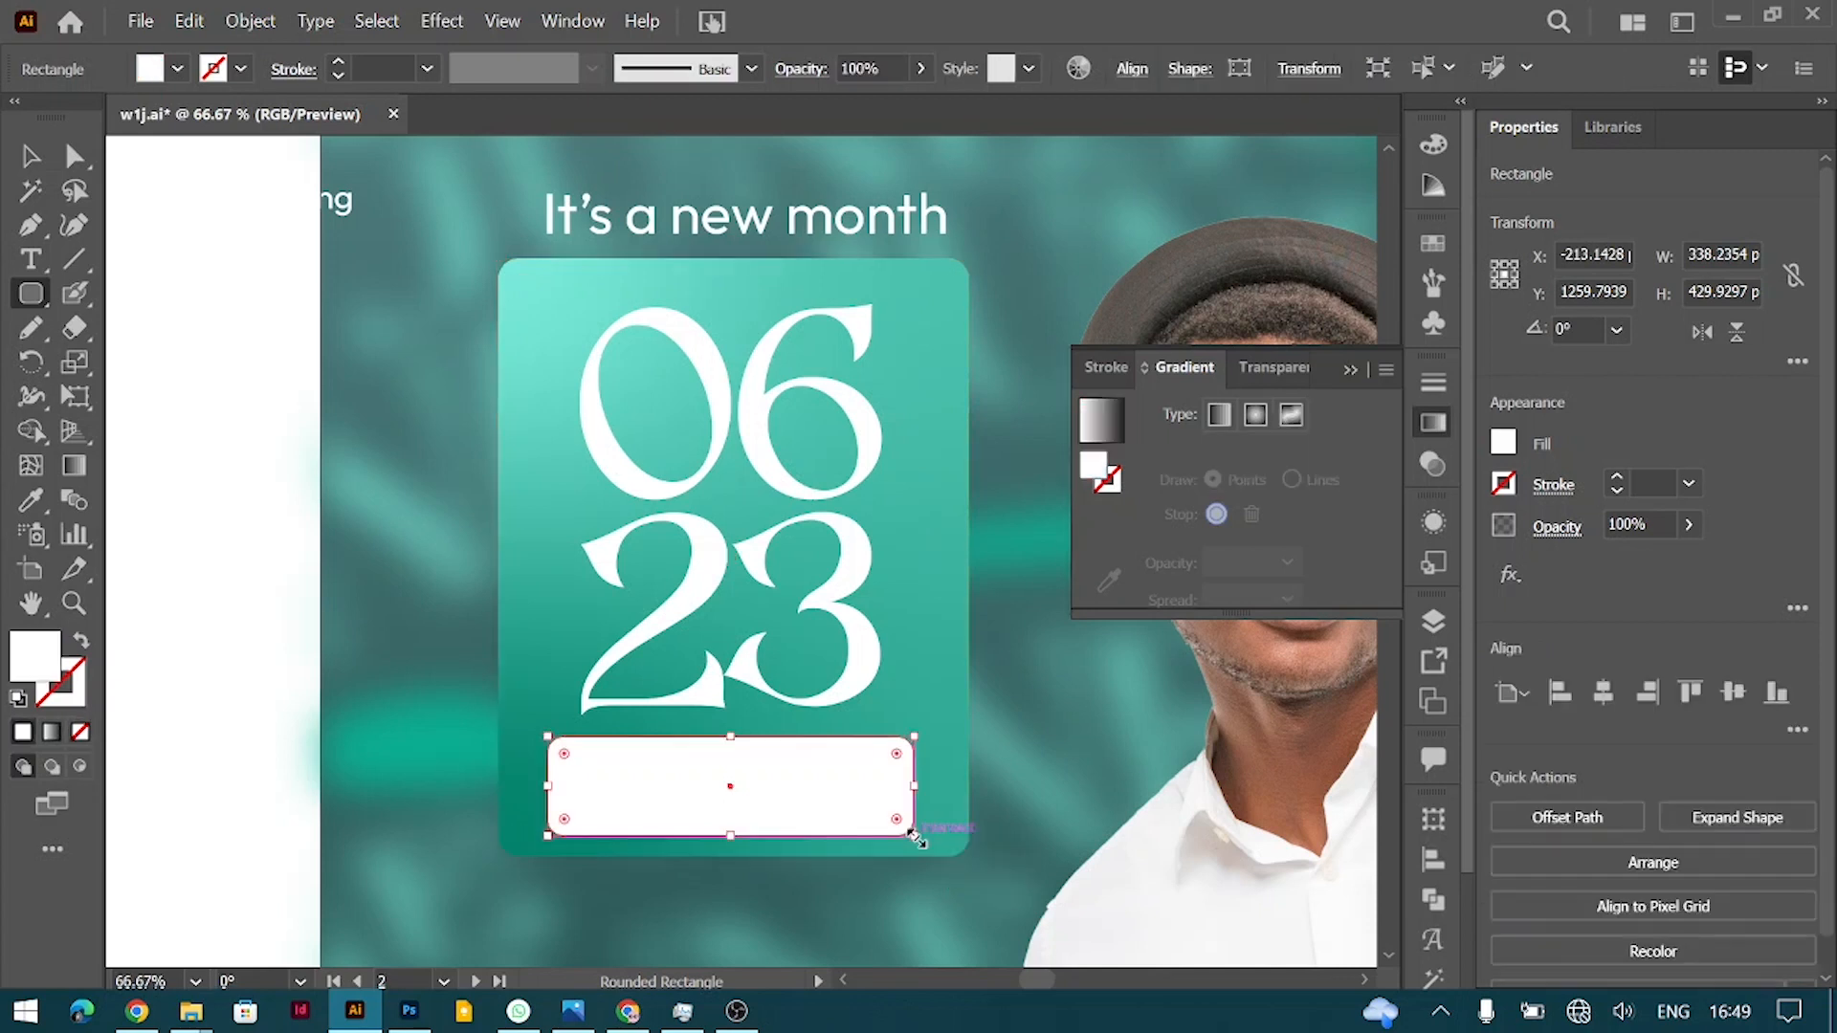
{"action": "key", "text": "i"}
{"action": "left_click", "coordinate": [960, 479]}
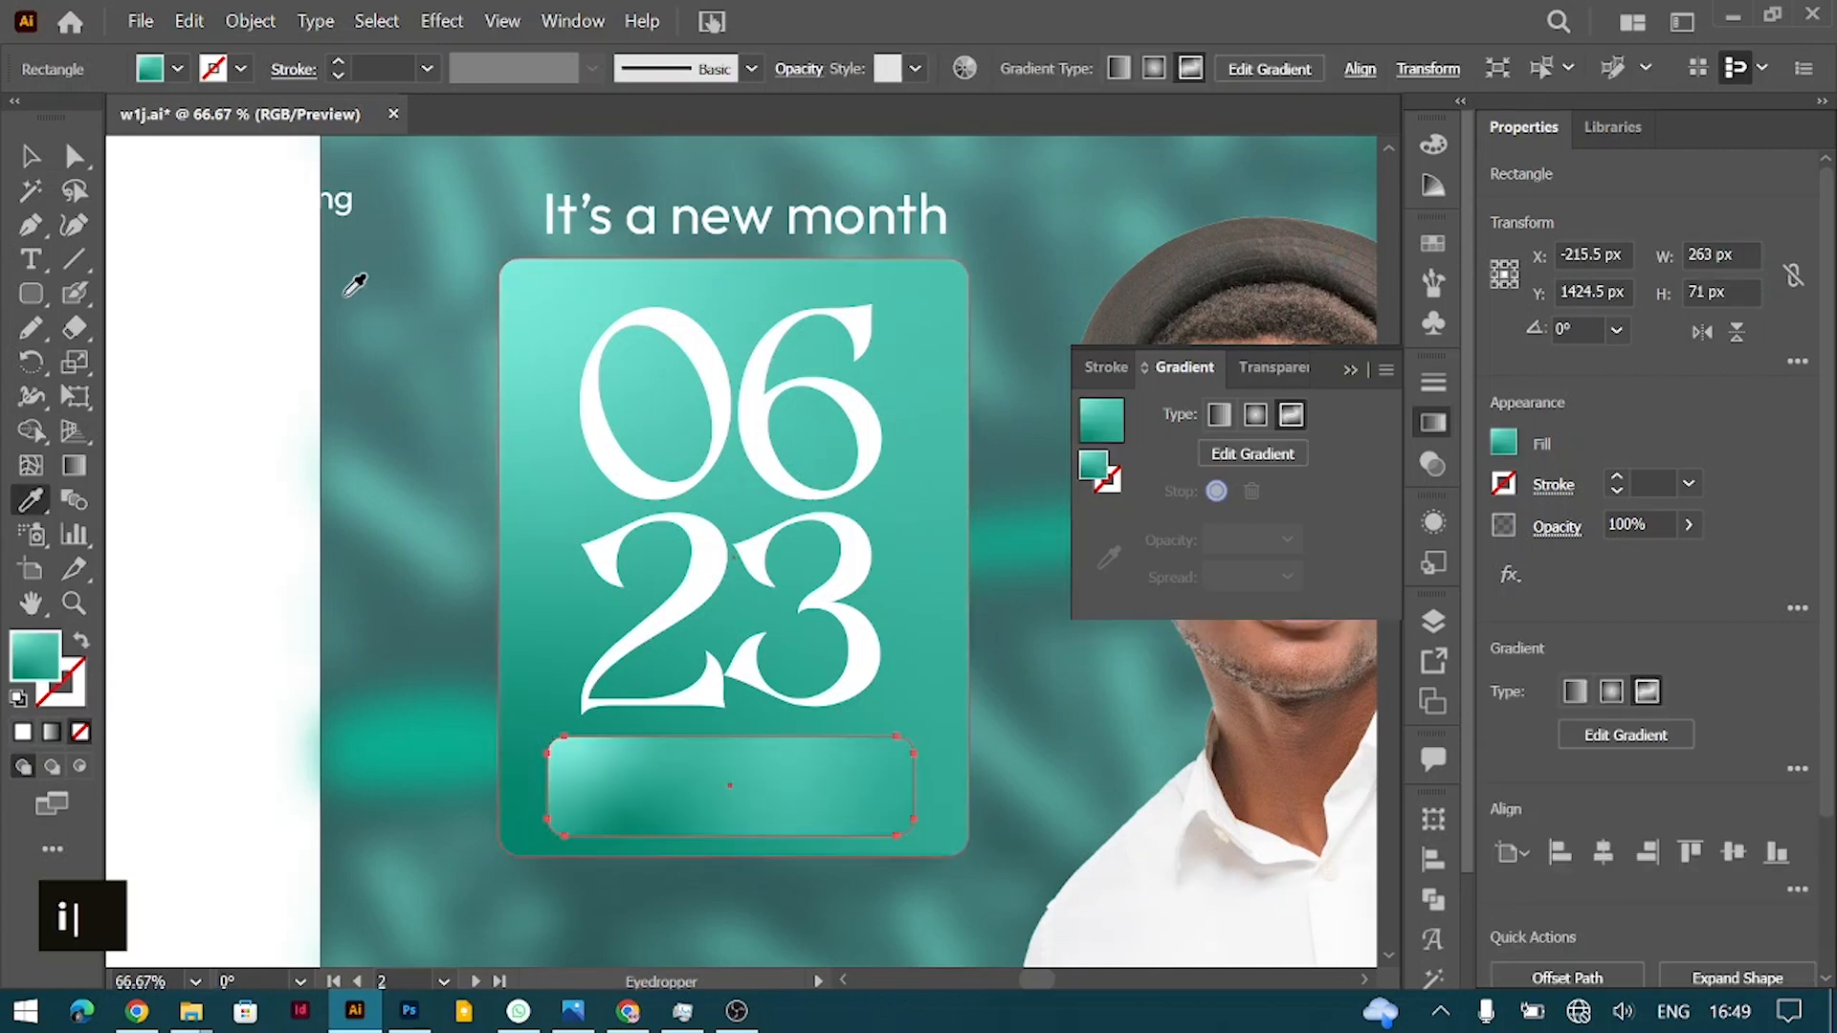
{"action": "left_click", "coordinate": [31, 158]}
{"action": "key", "text": "ctrl+bracketleft"}
{"action": "key", "text": "ctrl+bracketleft"}
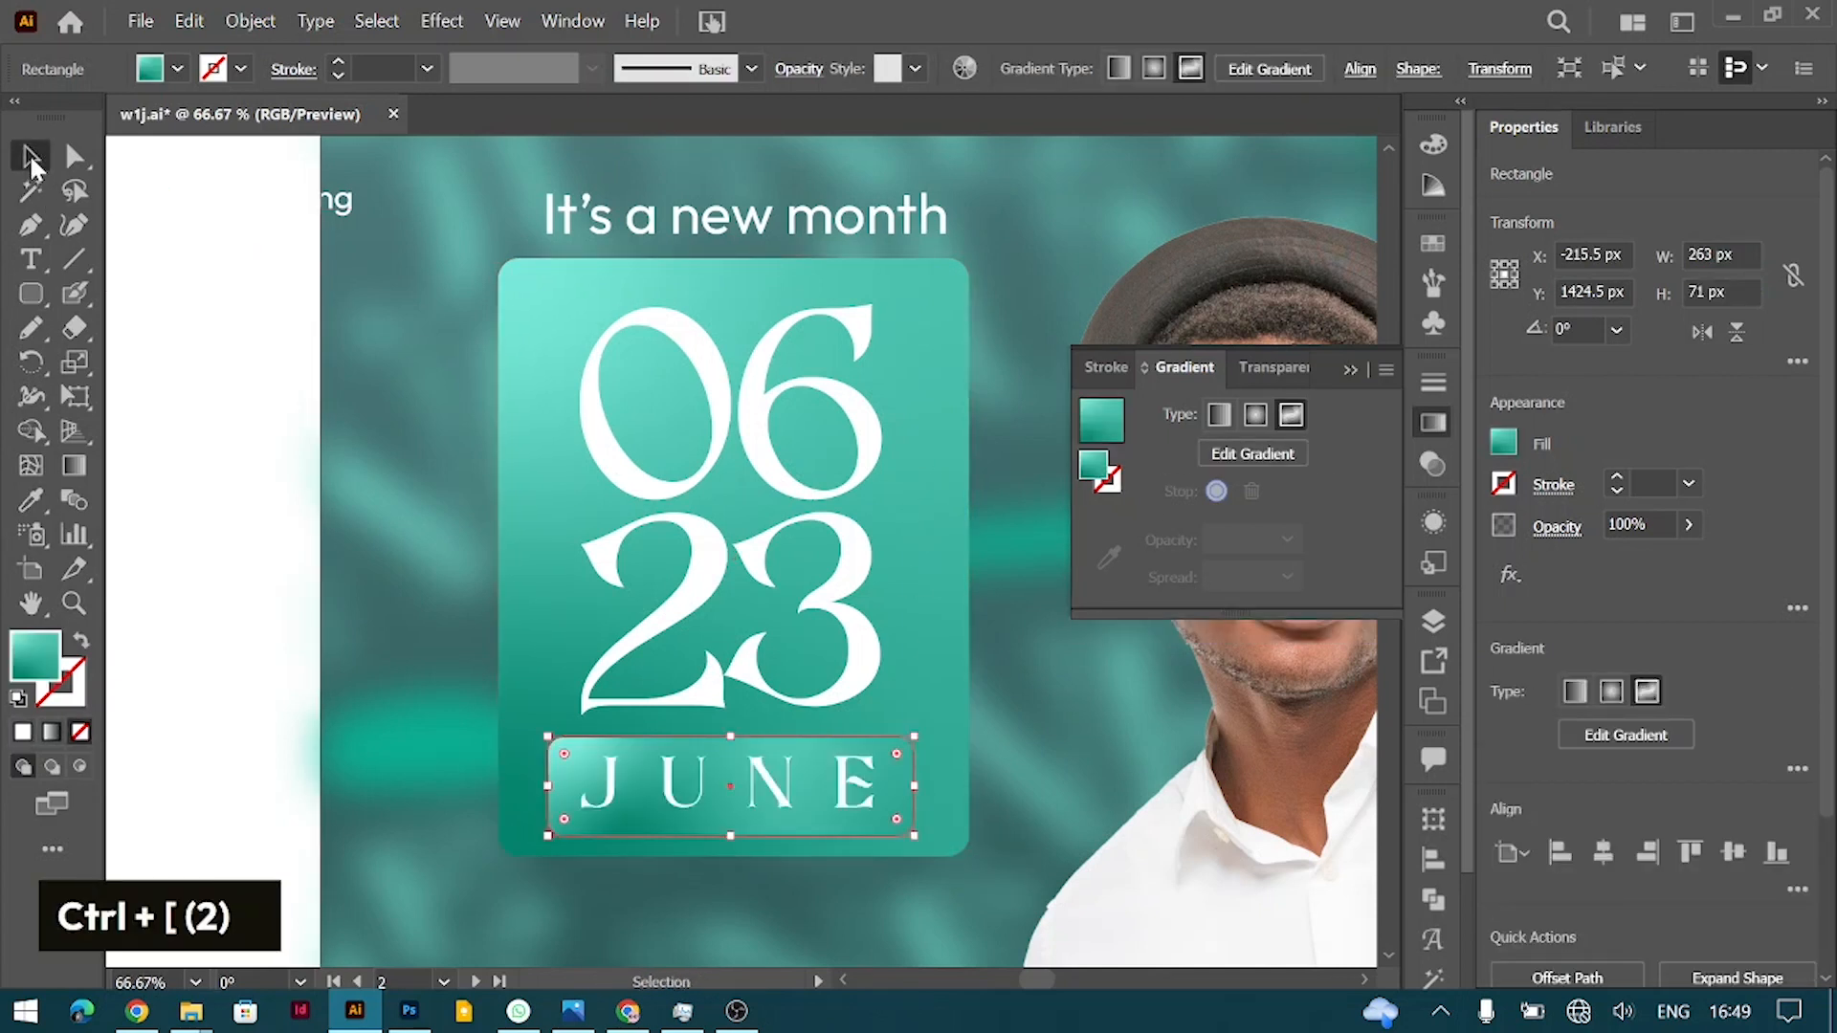
Step: Move the JUNE text about 4 px down within the rounded rectangle
{"action": "key", "text": "v"}
{"action": "left_click", "coordinate": [775, 804]}
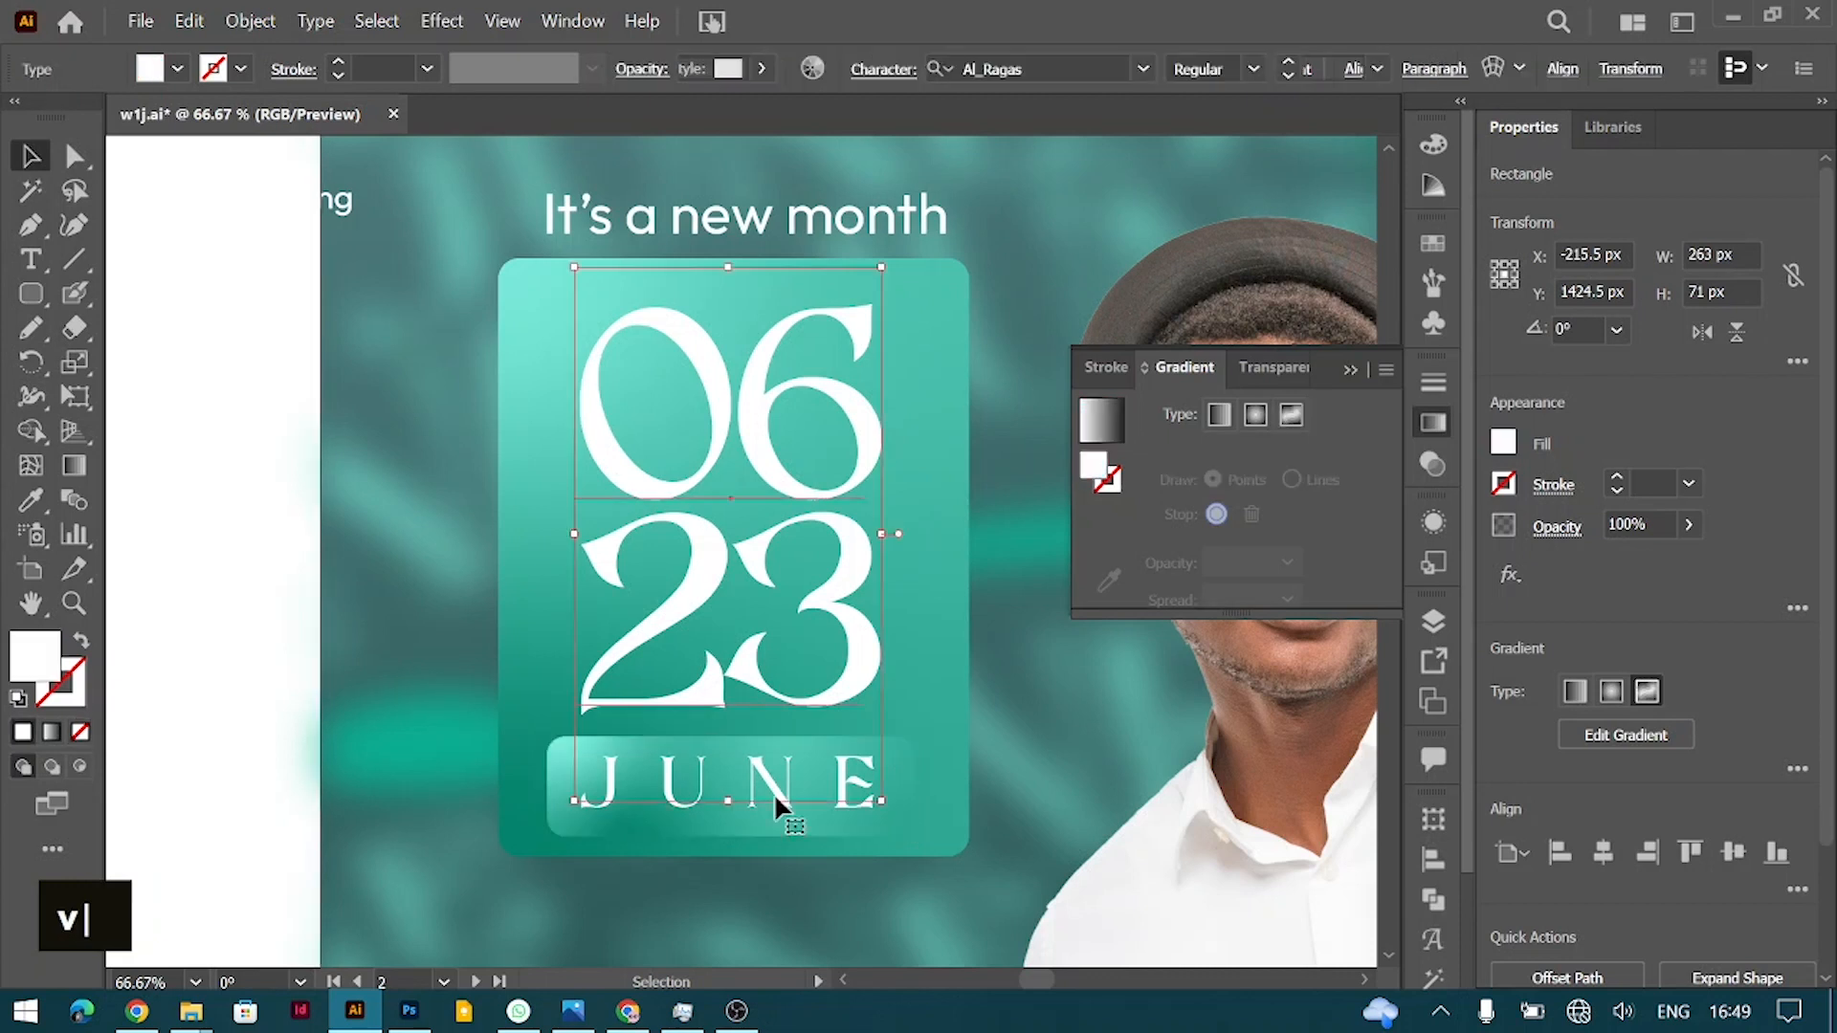
{"action": "left_click_drag", "start_coordinate": [773, 795], "coordinate": [774, 801]}
{"action": "left_click", "coordinate": [1792, 688]}
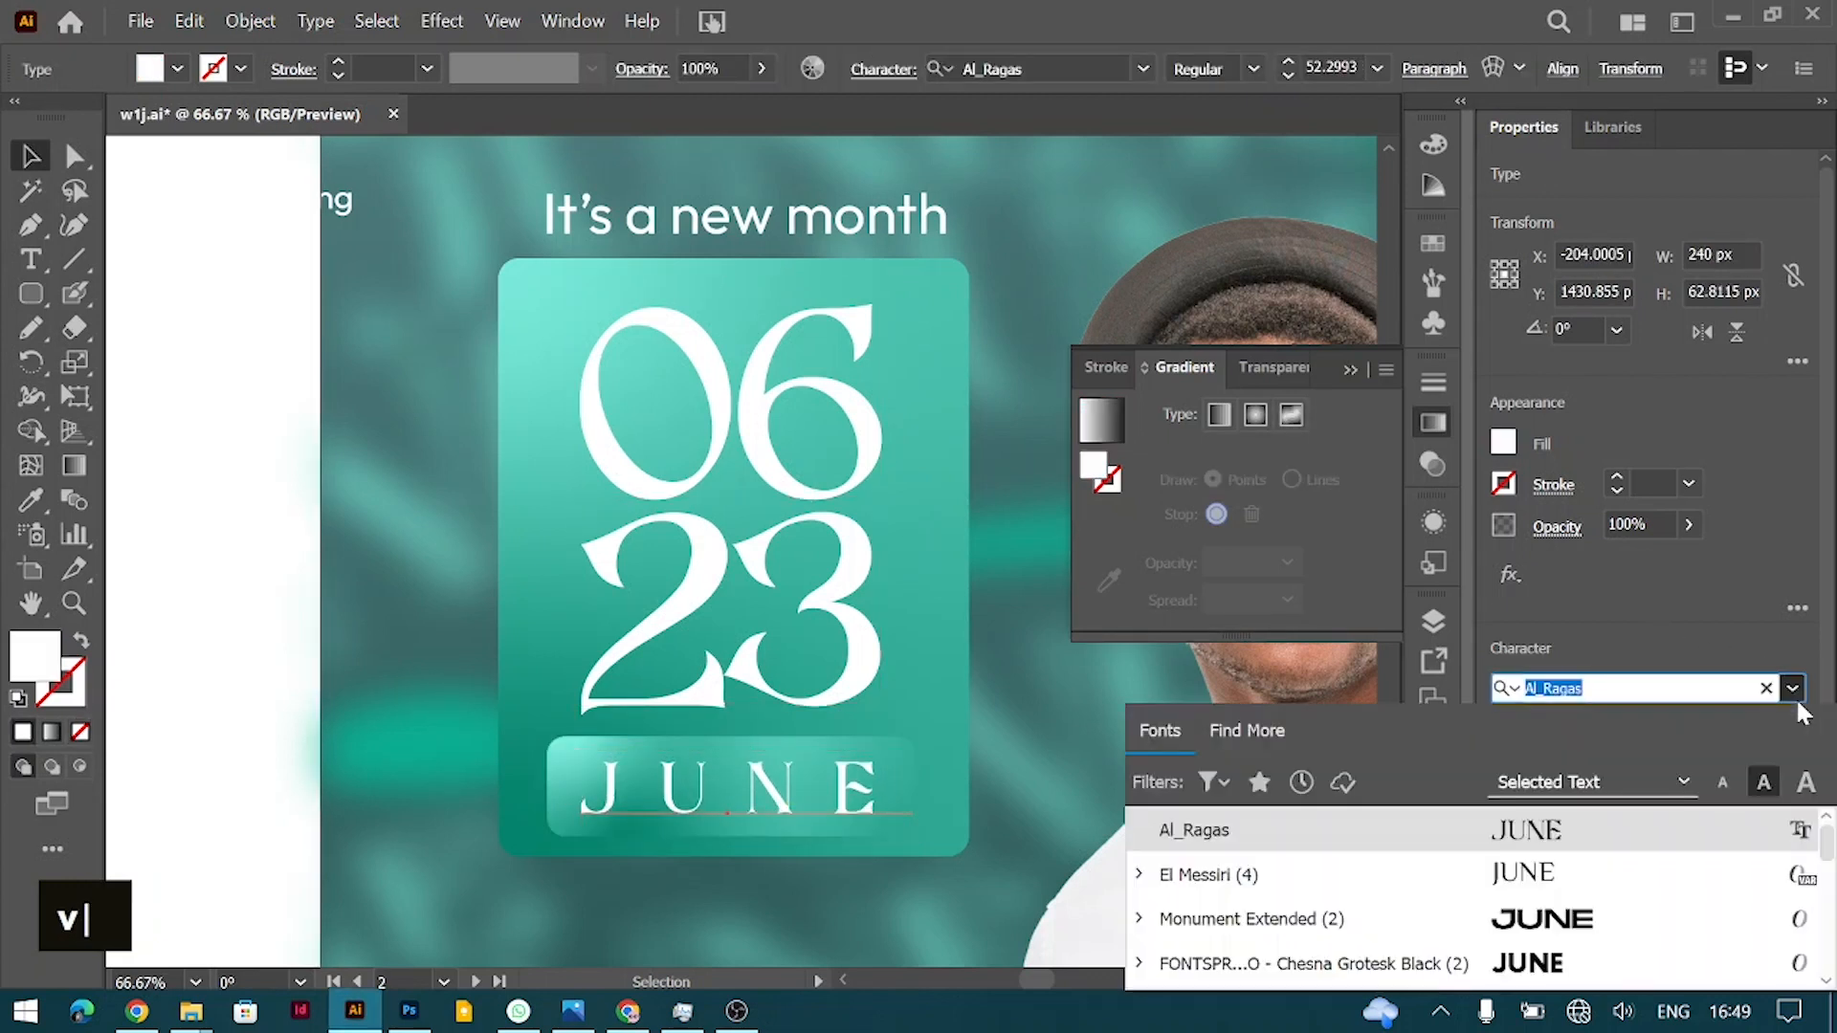
{"action": "scroll", "coordinate": [1517, 873], "scroll_direction": "up", "scroll_amount": 1}
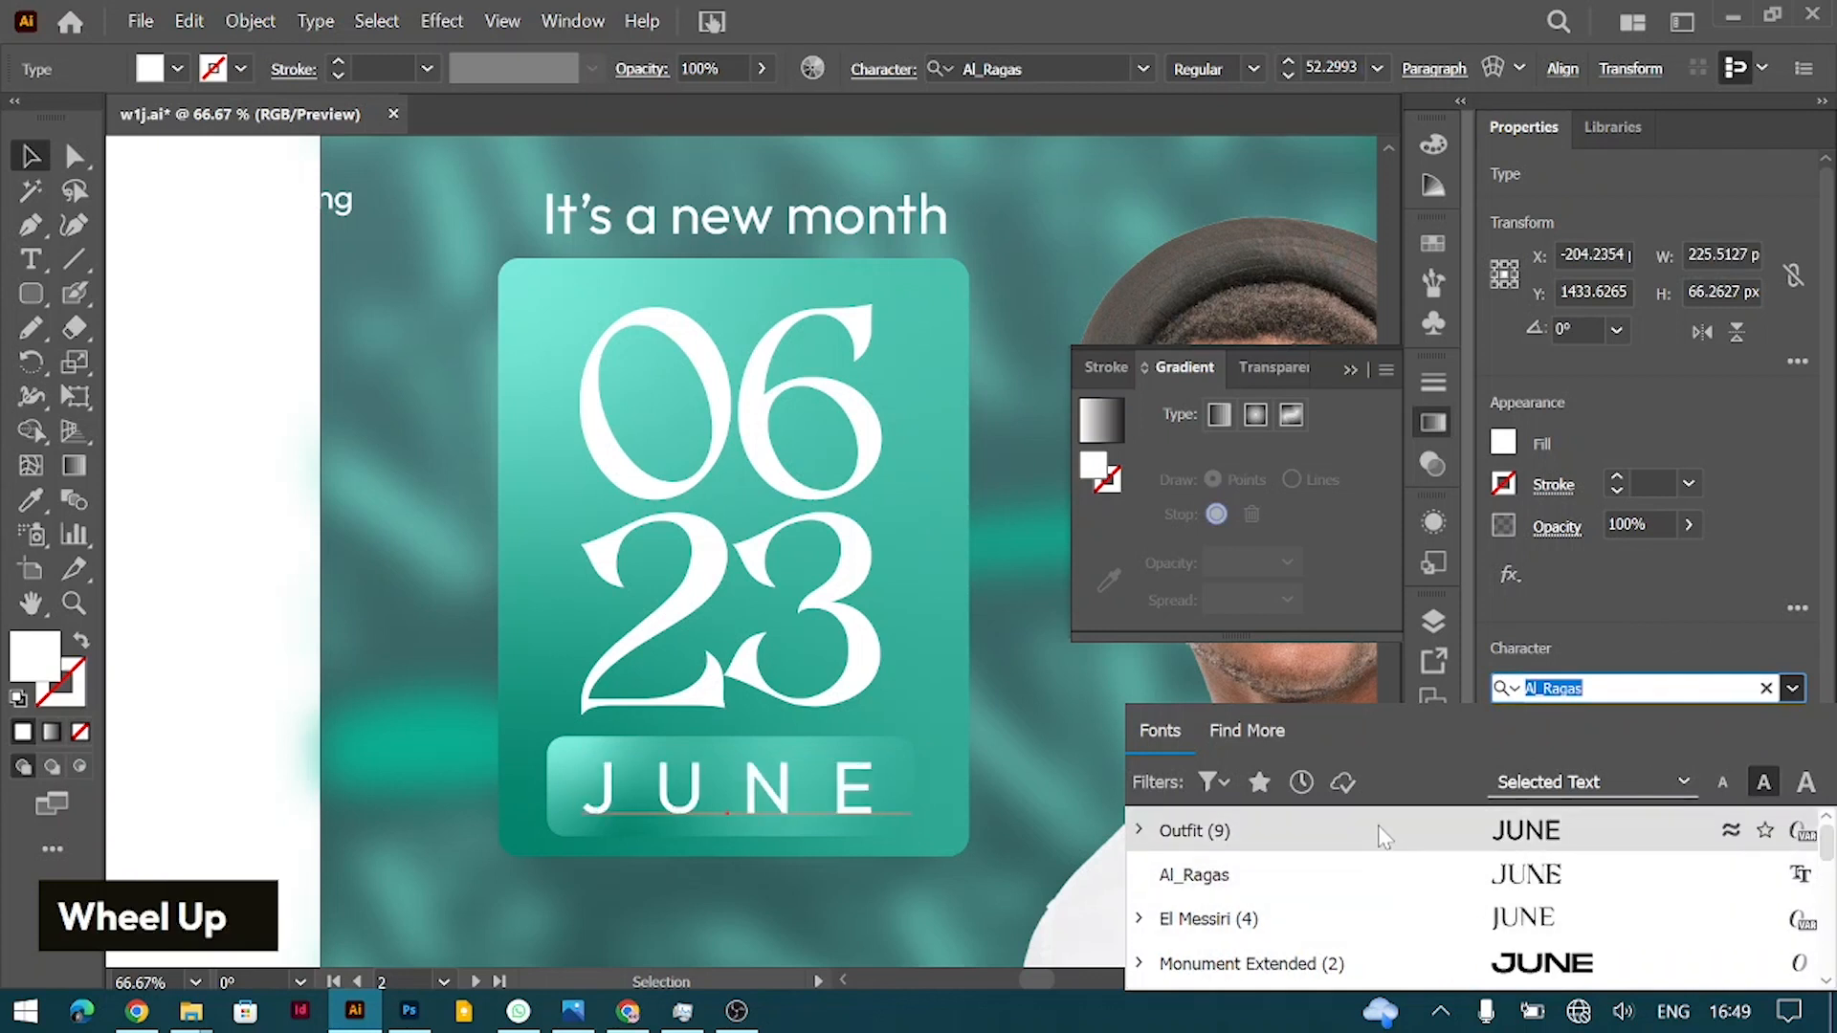
{"action": "left_click", "coordinate": [336, 590]}
{"action": "left_click", "coordinate": [904, 773]}
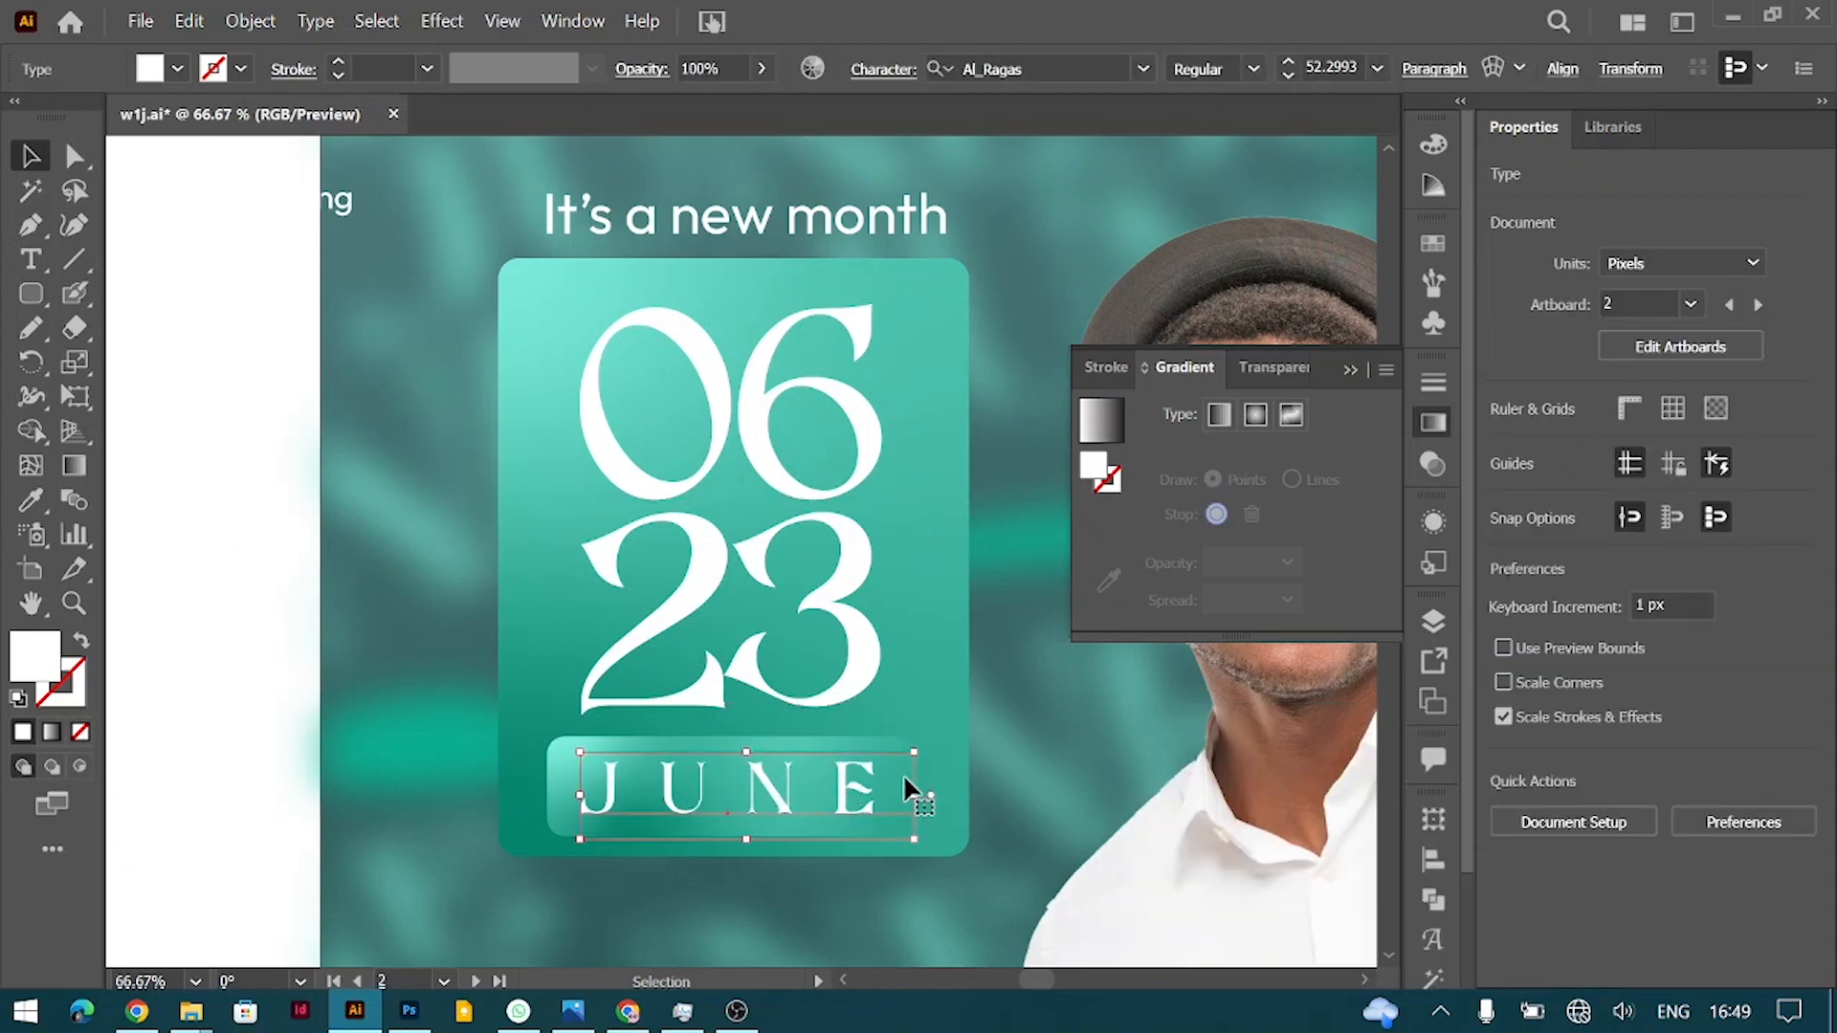
Step: Fill the rounded rectangle behind JUNE with white
{"action": "left_click", "coordinate": [869, 733]}
{"action": "key", "text": "ctrl+equal"}
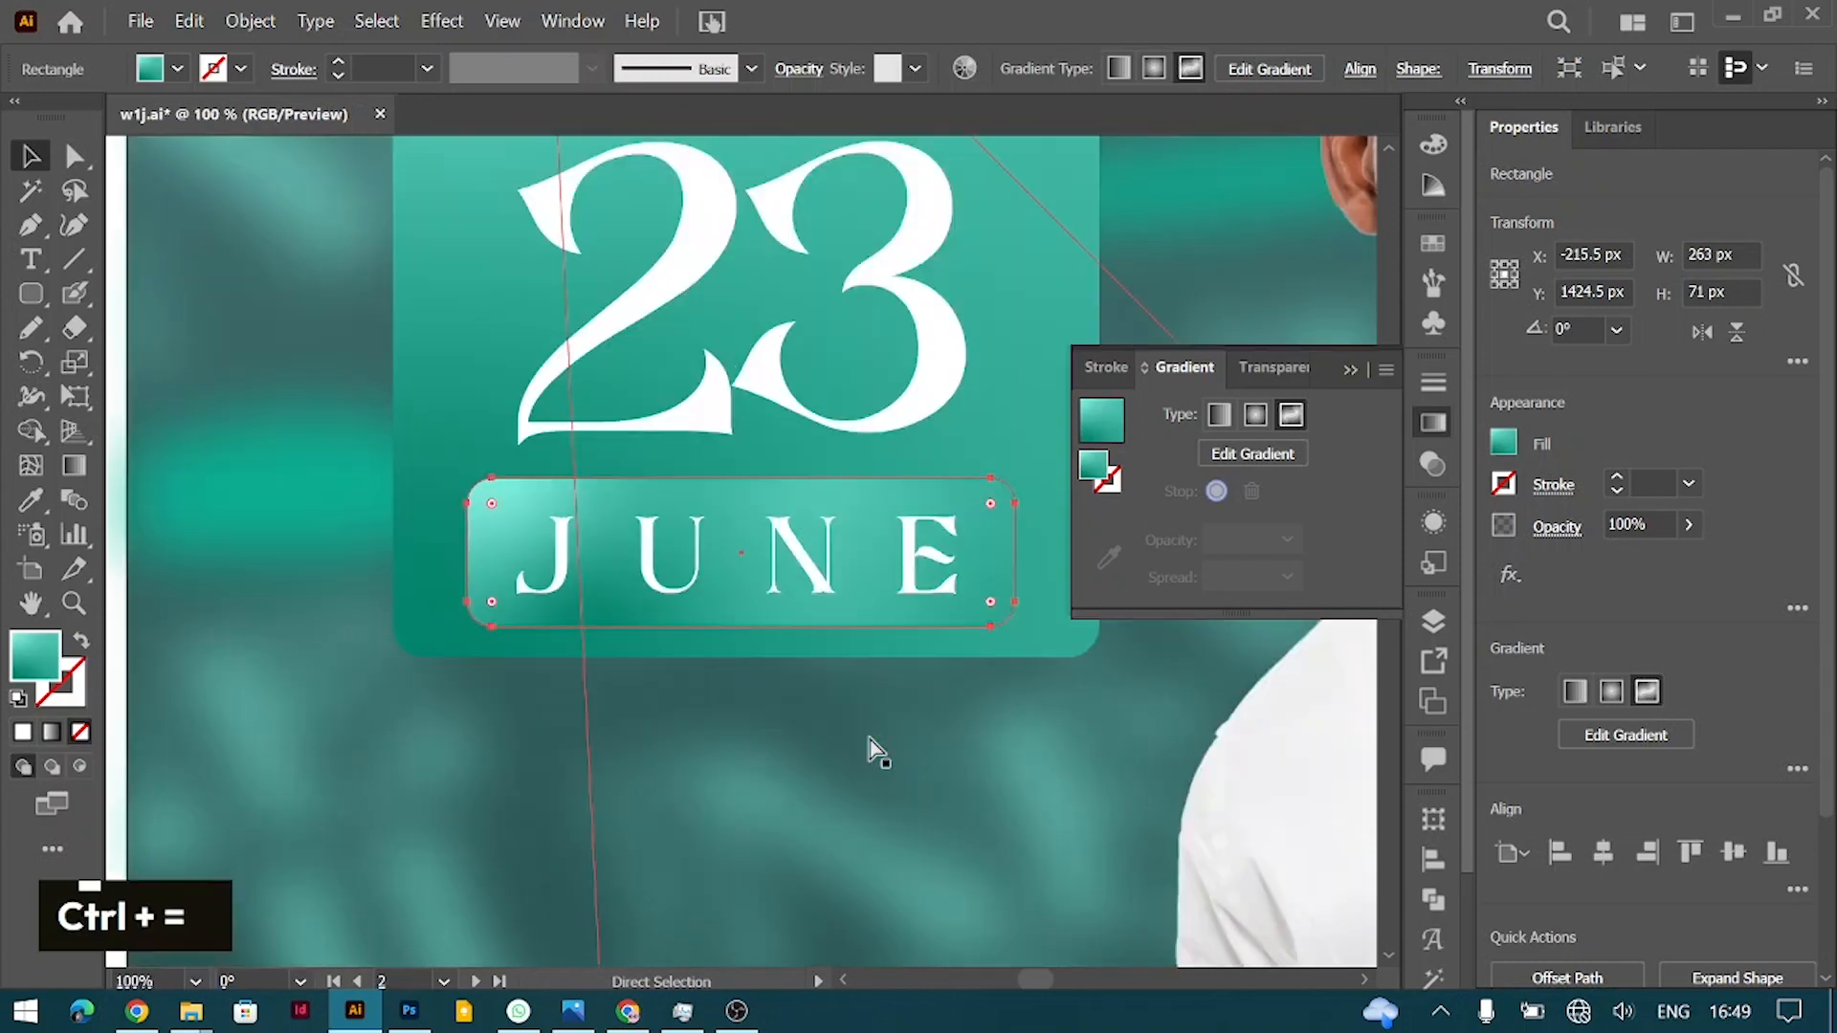
{"action": "key", "text": "ctrl+equal"}
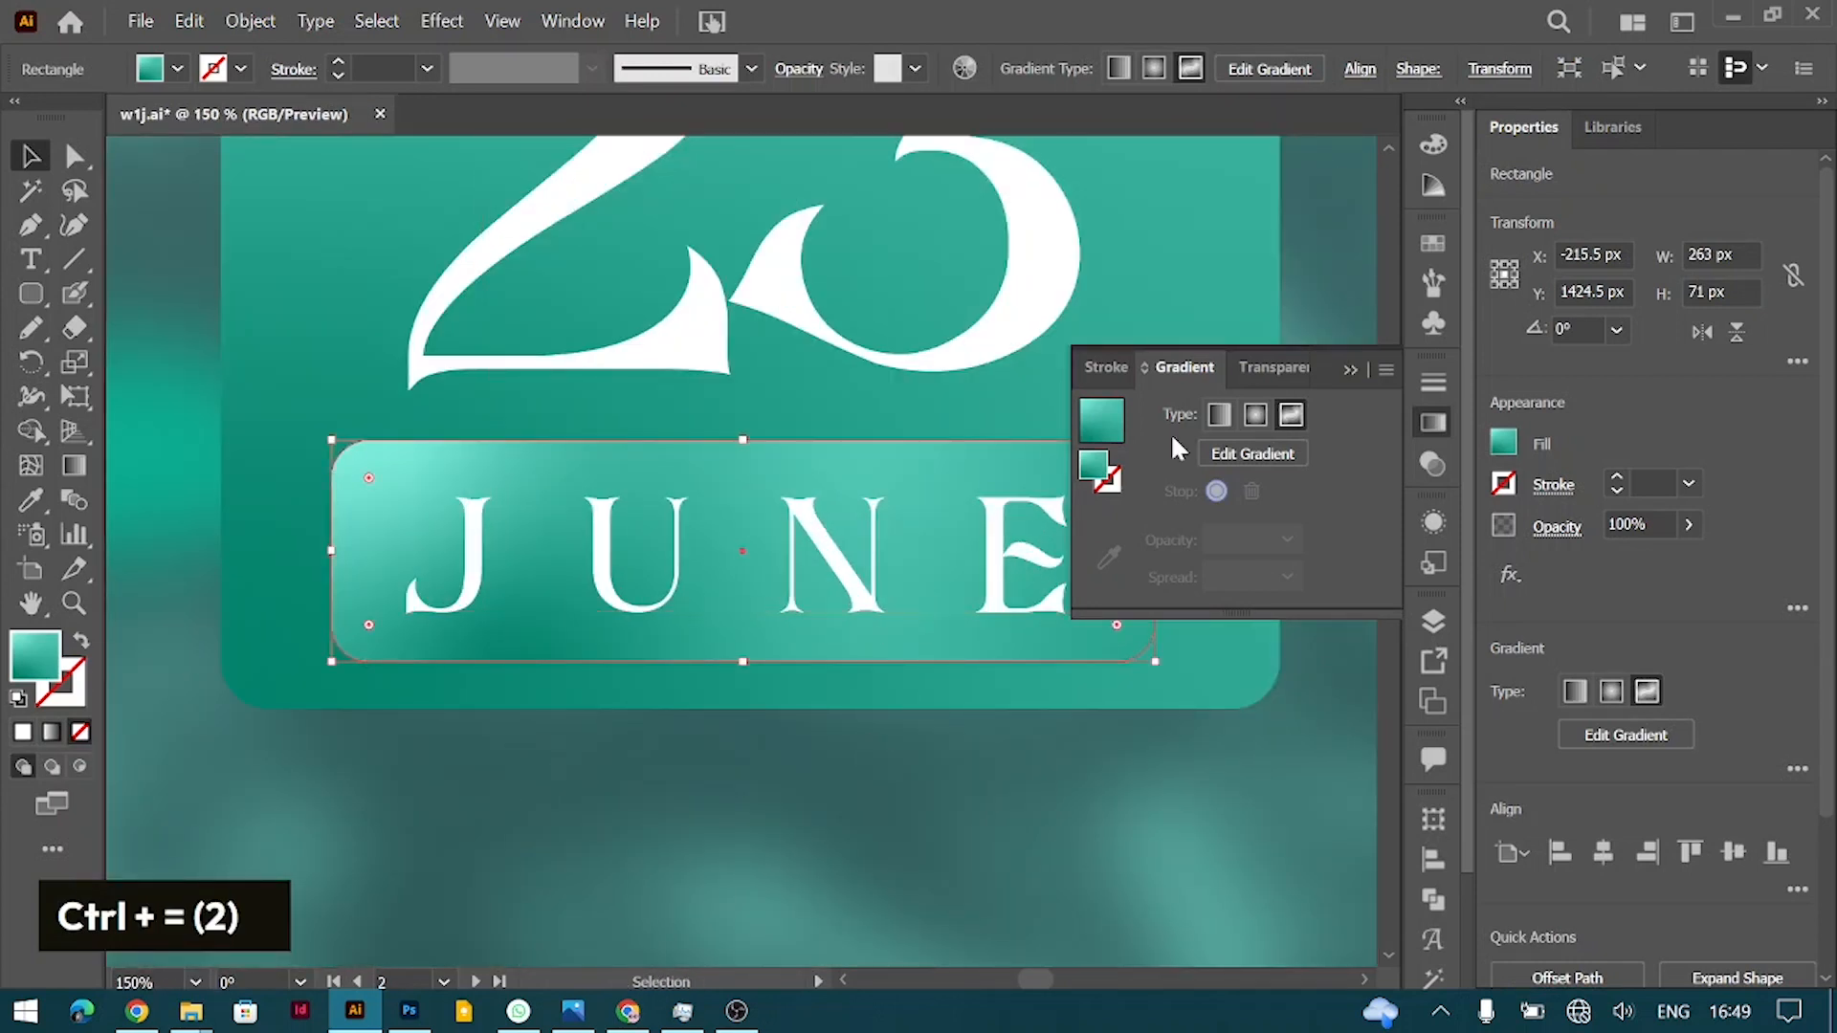
{"action": "left_click", "coordinate": [1503, 442]}
{"action": "left_click", "coordinate": [1328, 499]}
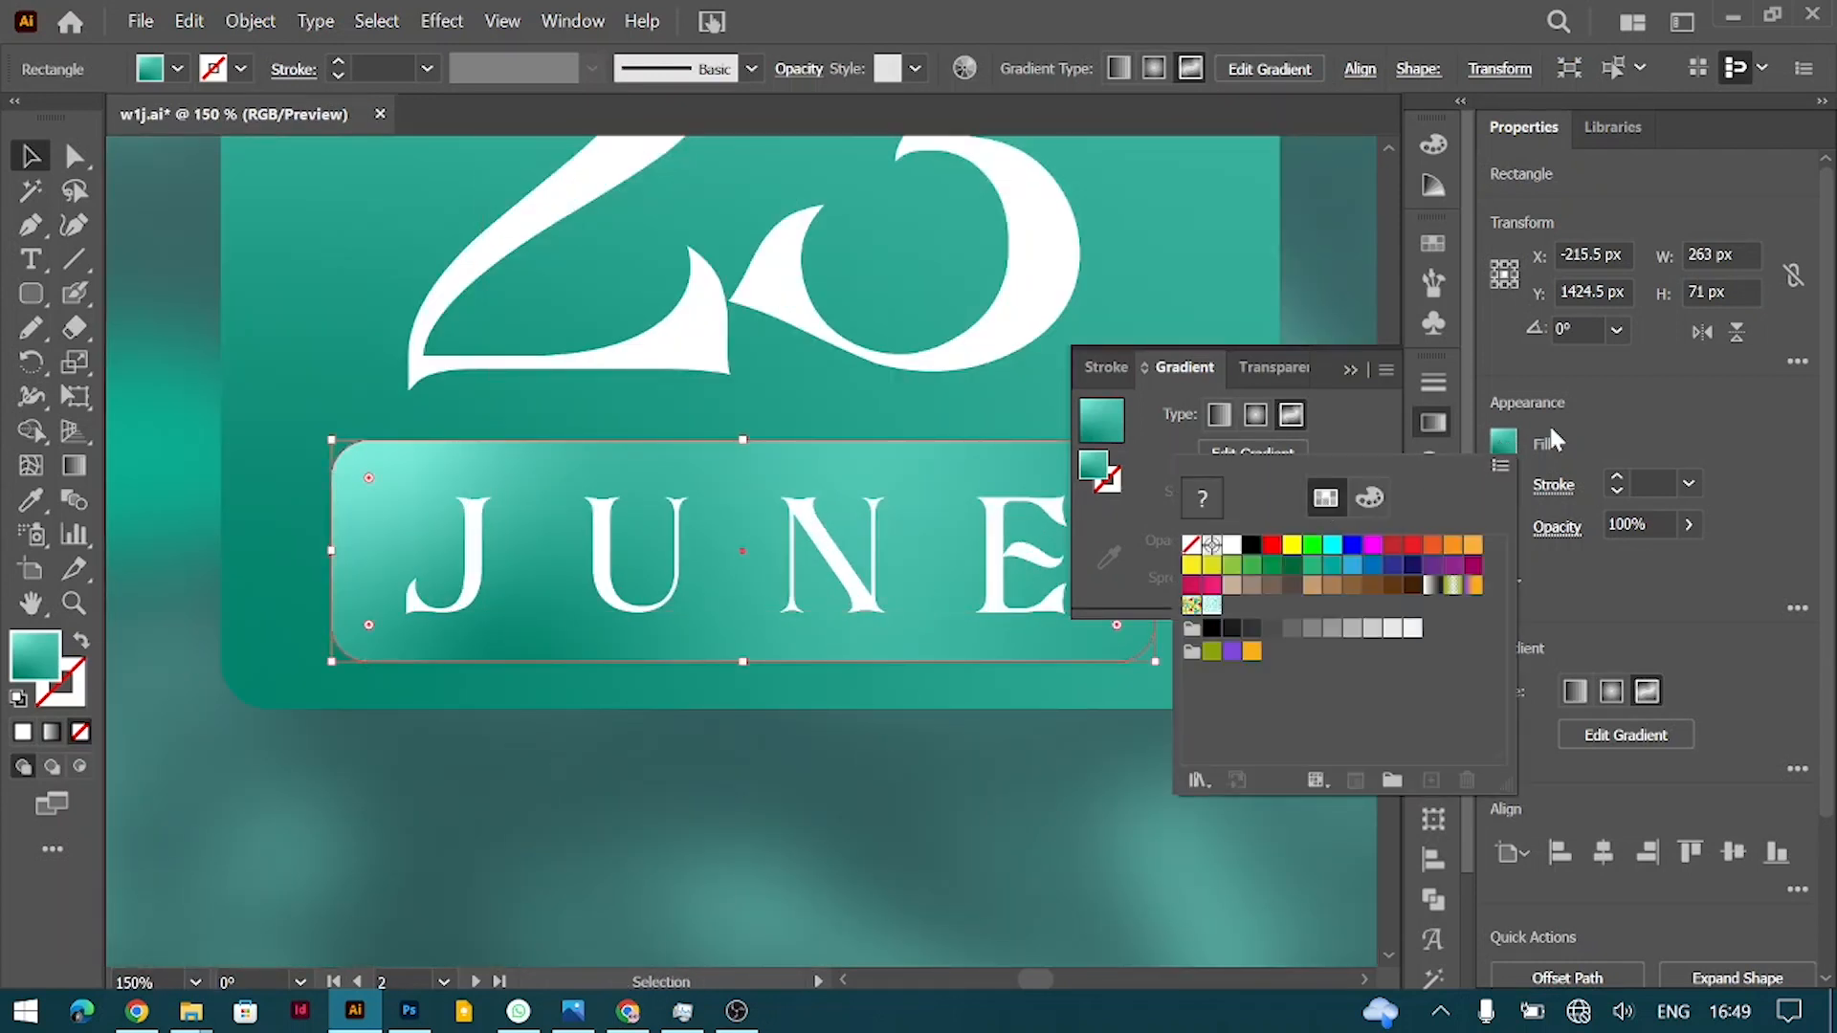
{"action": "left_click", "coordinate": [1420, 628]}
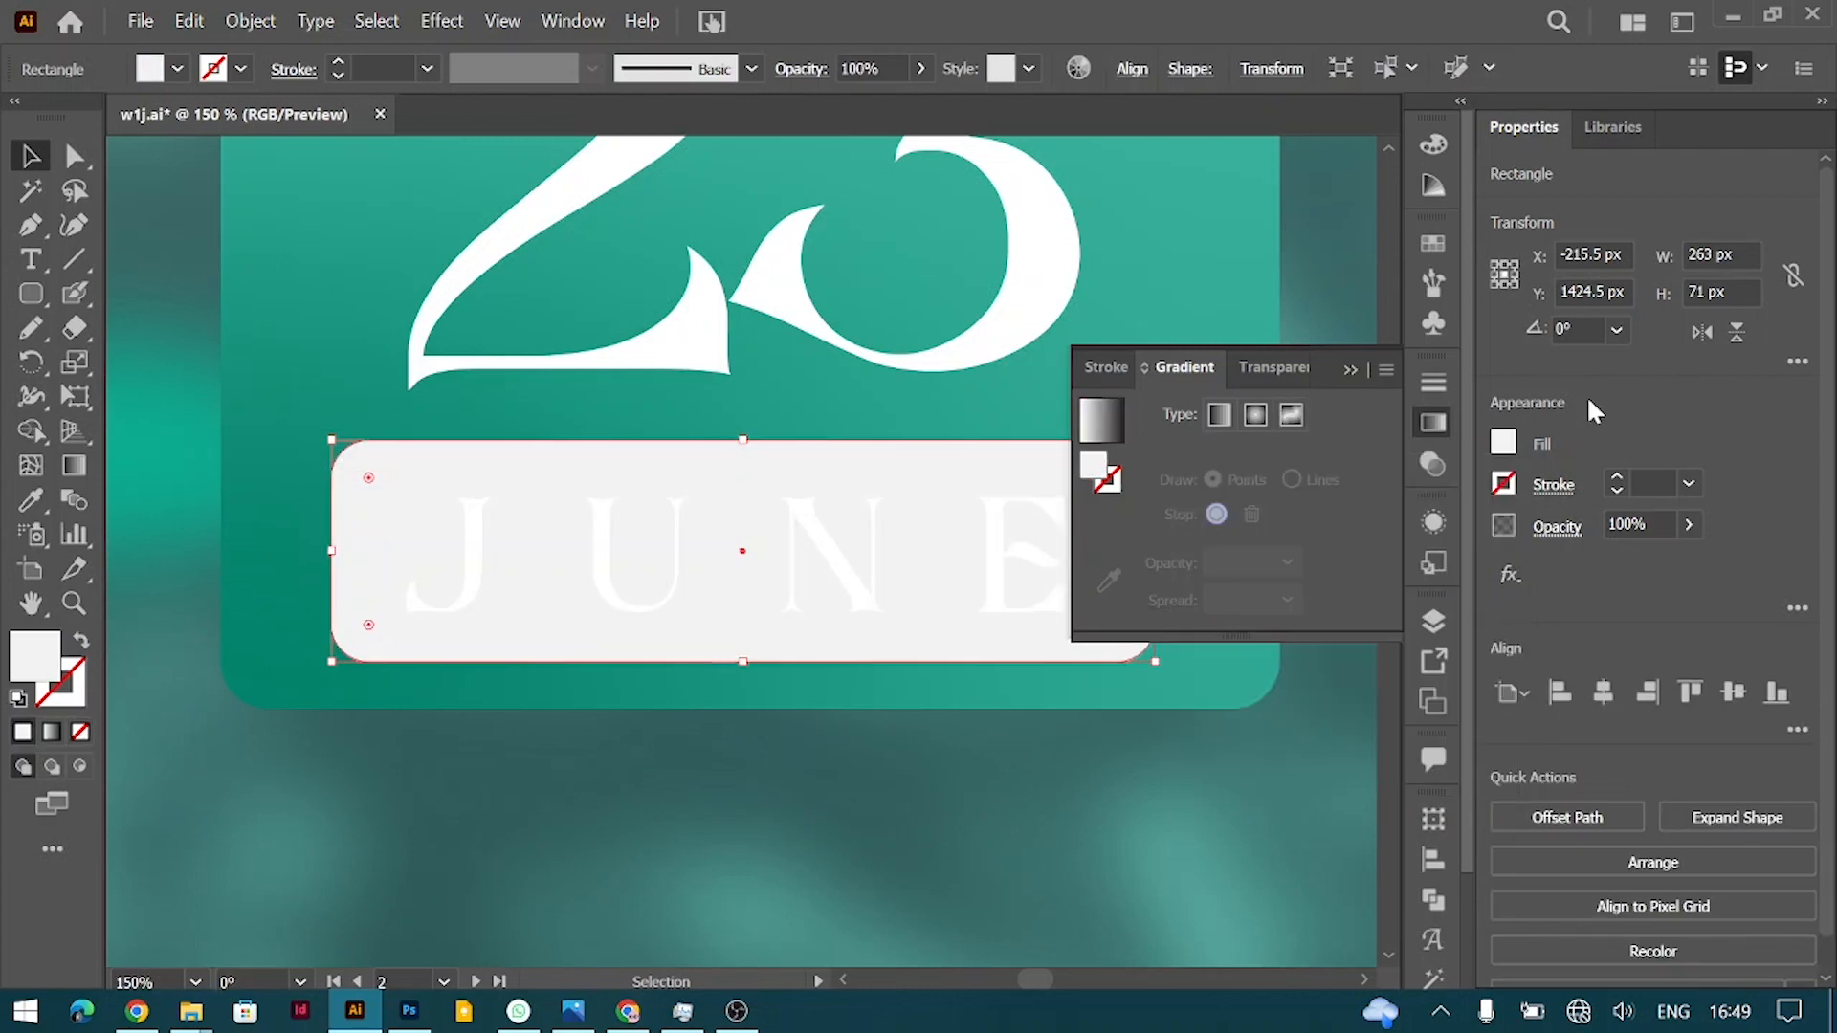
{"action": "left_click", "coordinate": [1503, 442]}
{"action": "left_click", "coordinate": [1233, 547]}
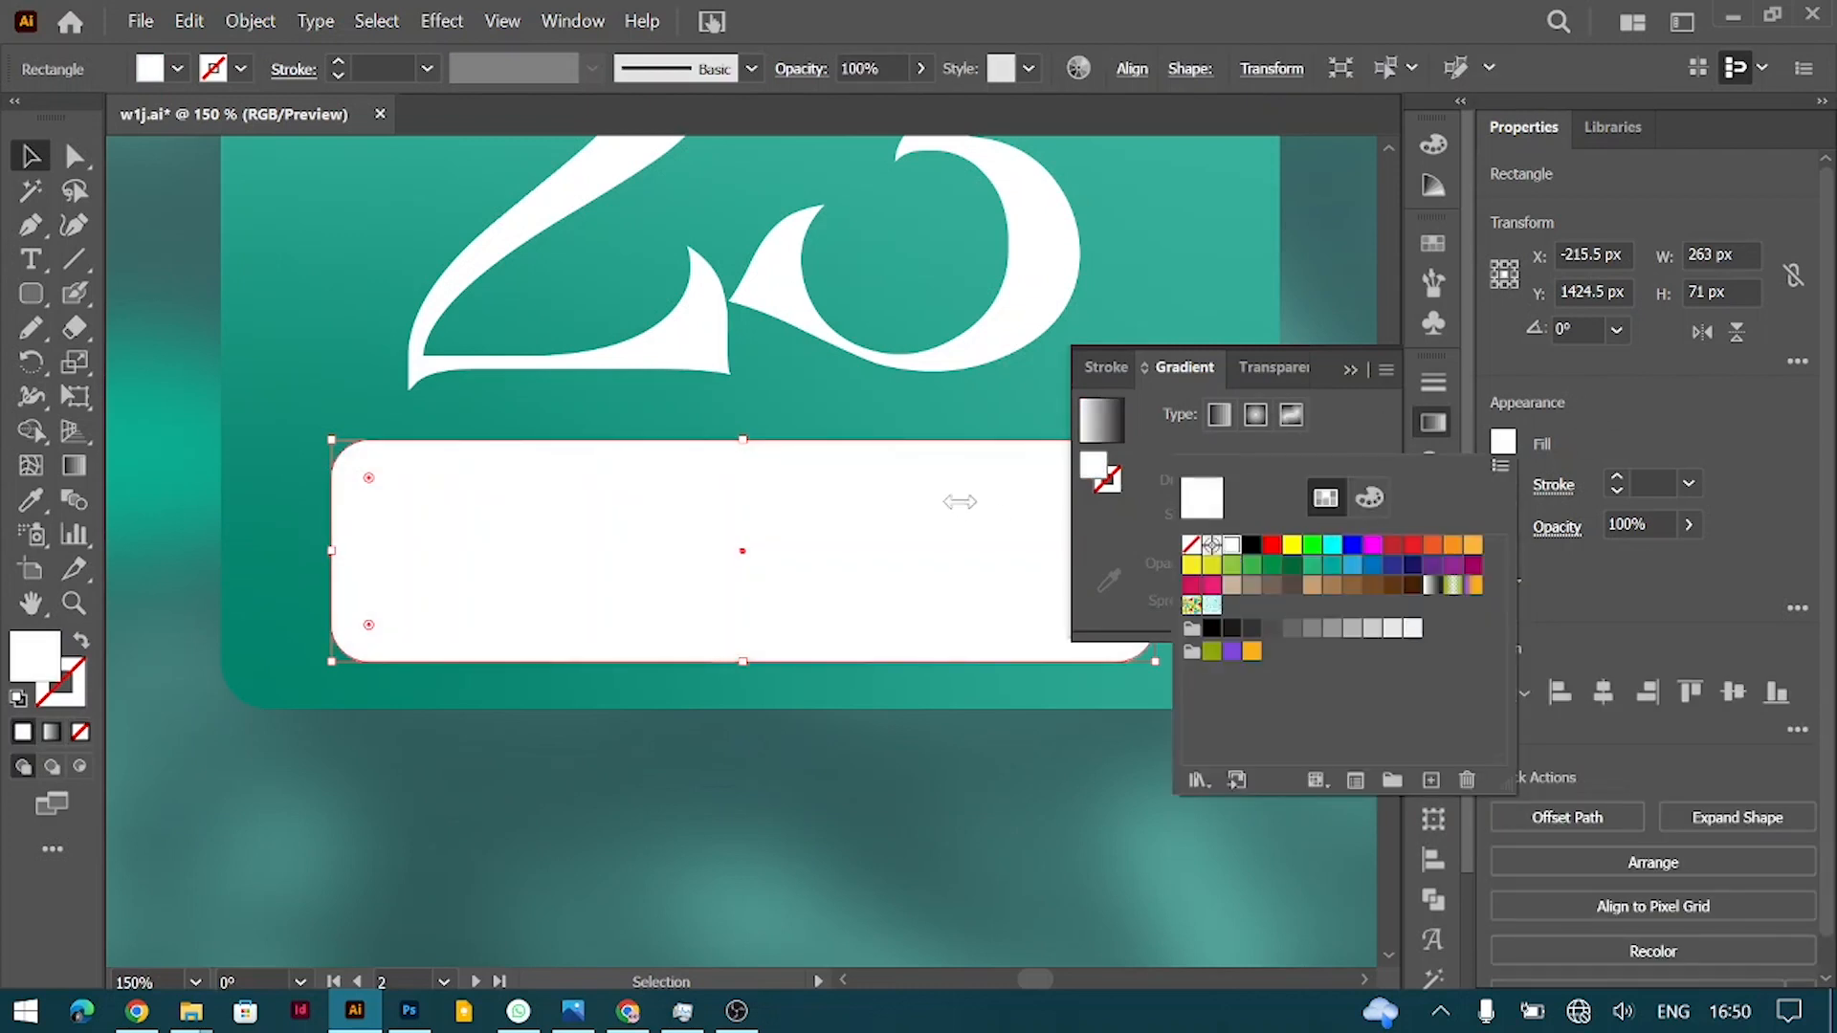
Step: Recolour the JUNE text with the darkest green sampled from the bright teal palette circles above the artboard
{"action": "left_click", "coordinate": [781, 565]}
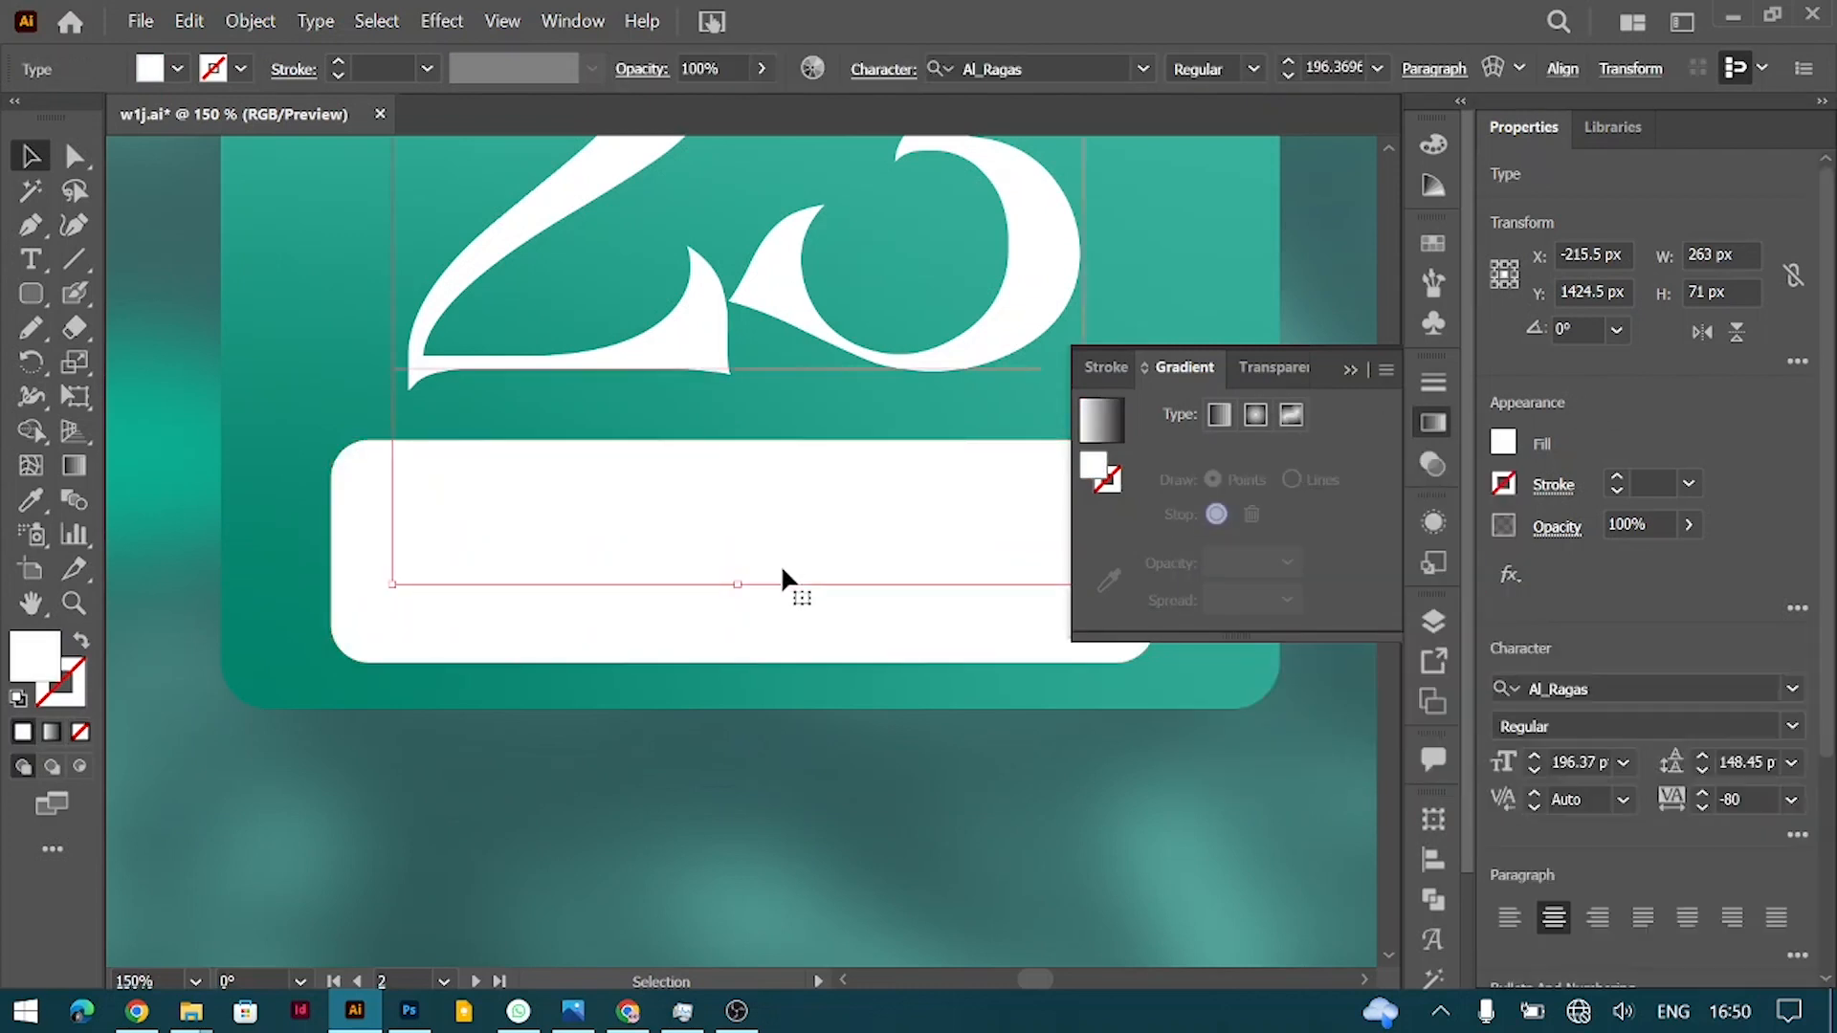
{"action": "left_click", "coordinate": [1503, 442]}
{"action": "left_click", "coordinate": [1332, 566]}
{"action": "key", "text": "ctrl+minus"}
{"action": "key", "text": "ctrl+minus"}
{"action": "key", "text": "ctrl+minus"}
{"action": "key", "text": "ctrl+minus"}
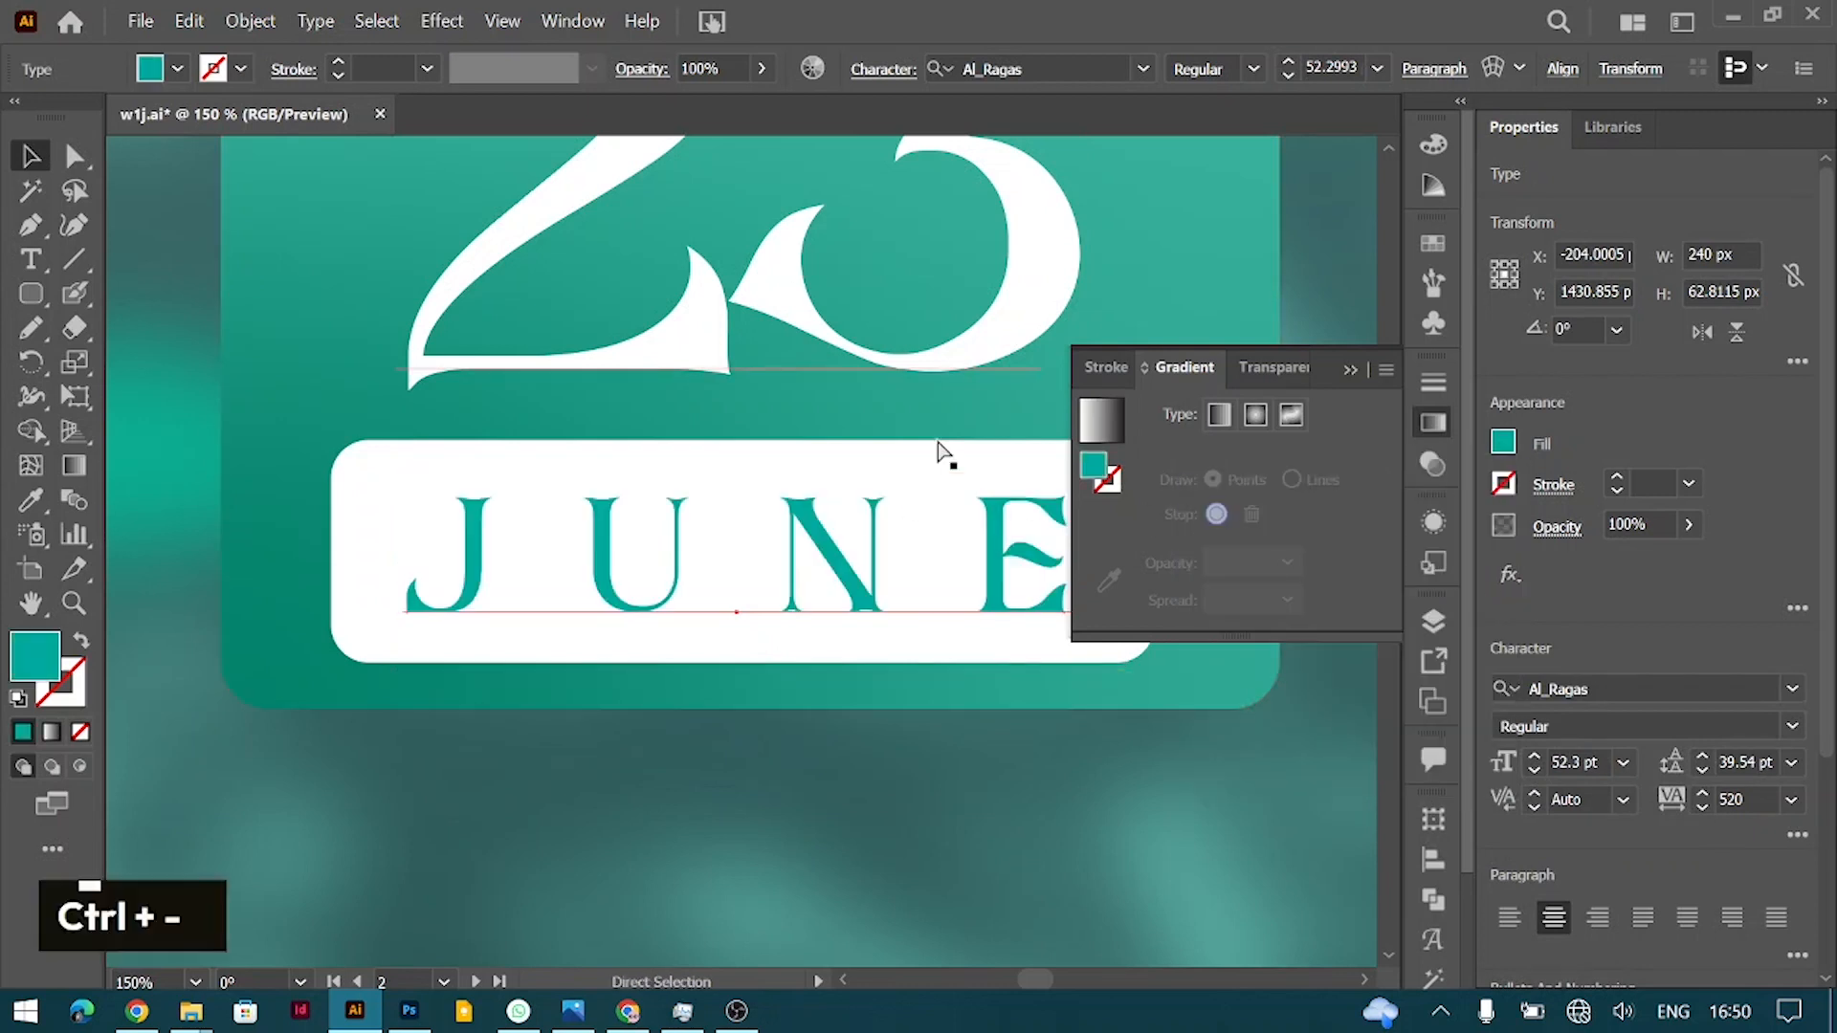
{"action": "scroll", "coordinate": [942, 450], "scroll_direction": "up", "scroll_amount": 4}
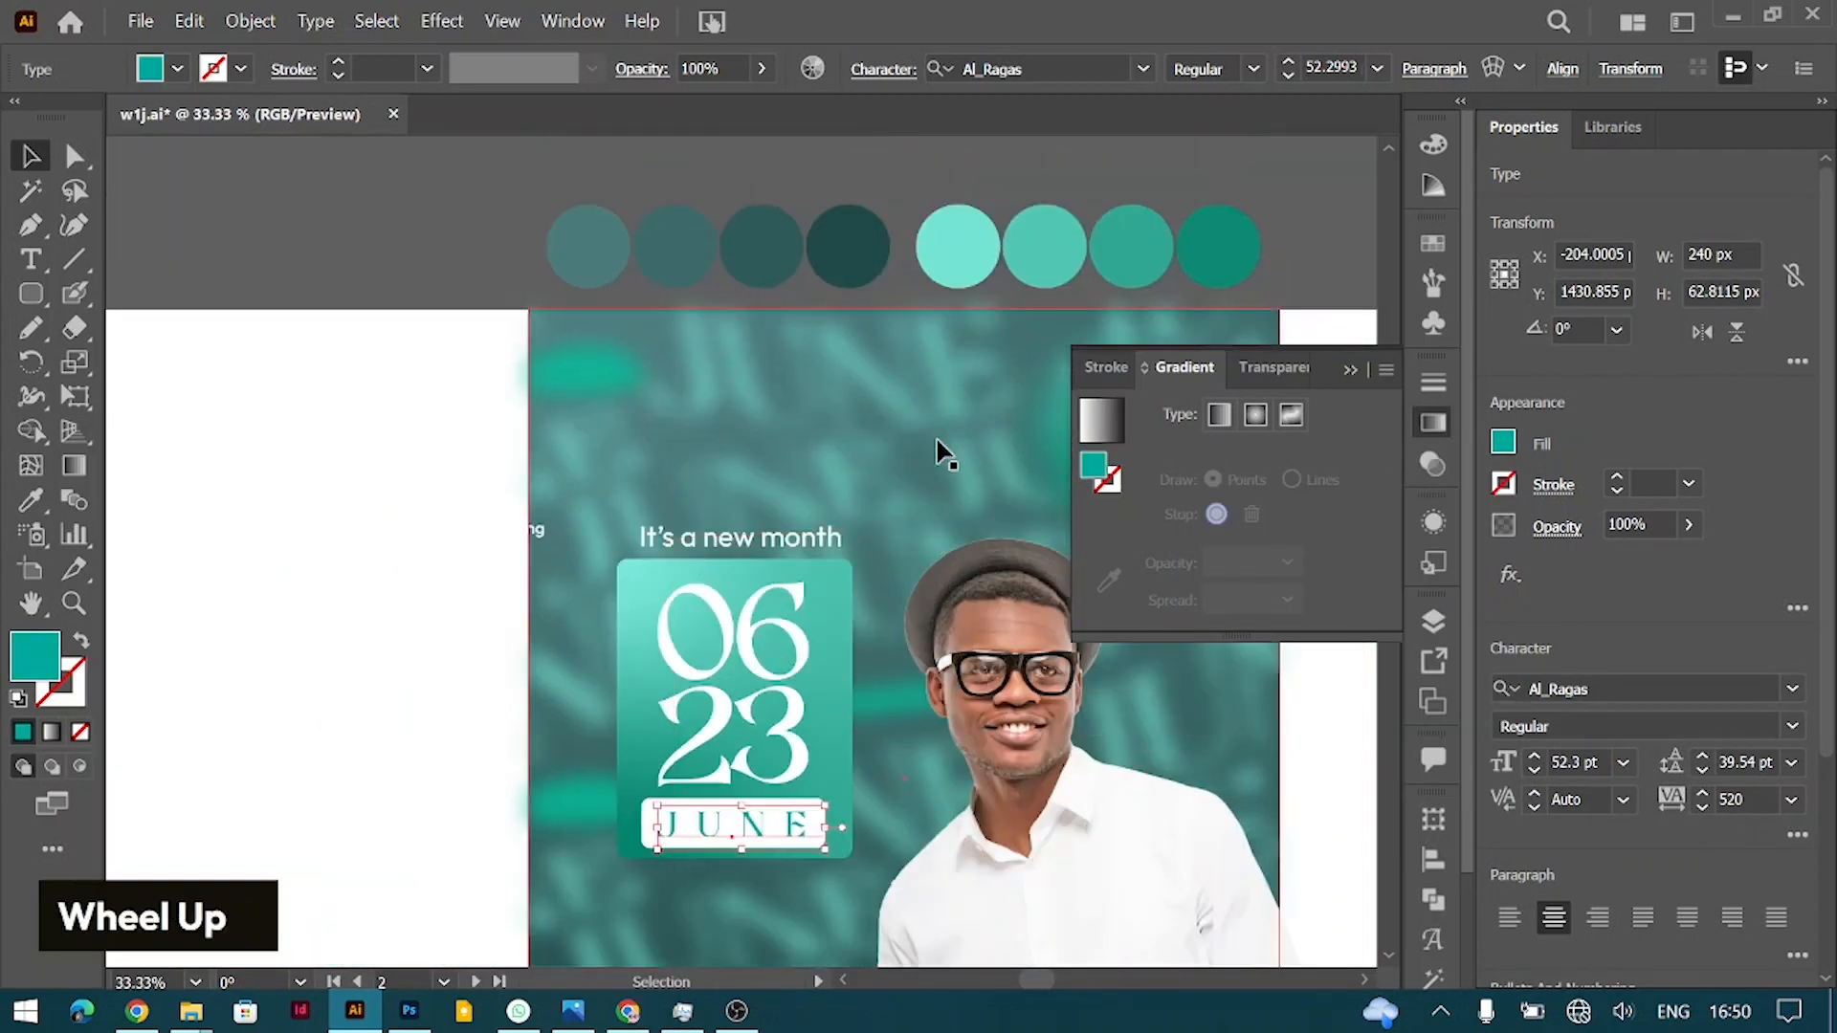
{"action": "key", "text": "i"}
{"action": "left_click", "coordinate": [1212, 251]}
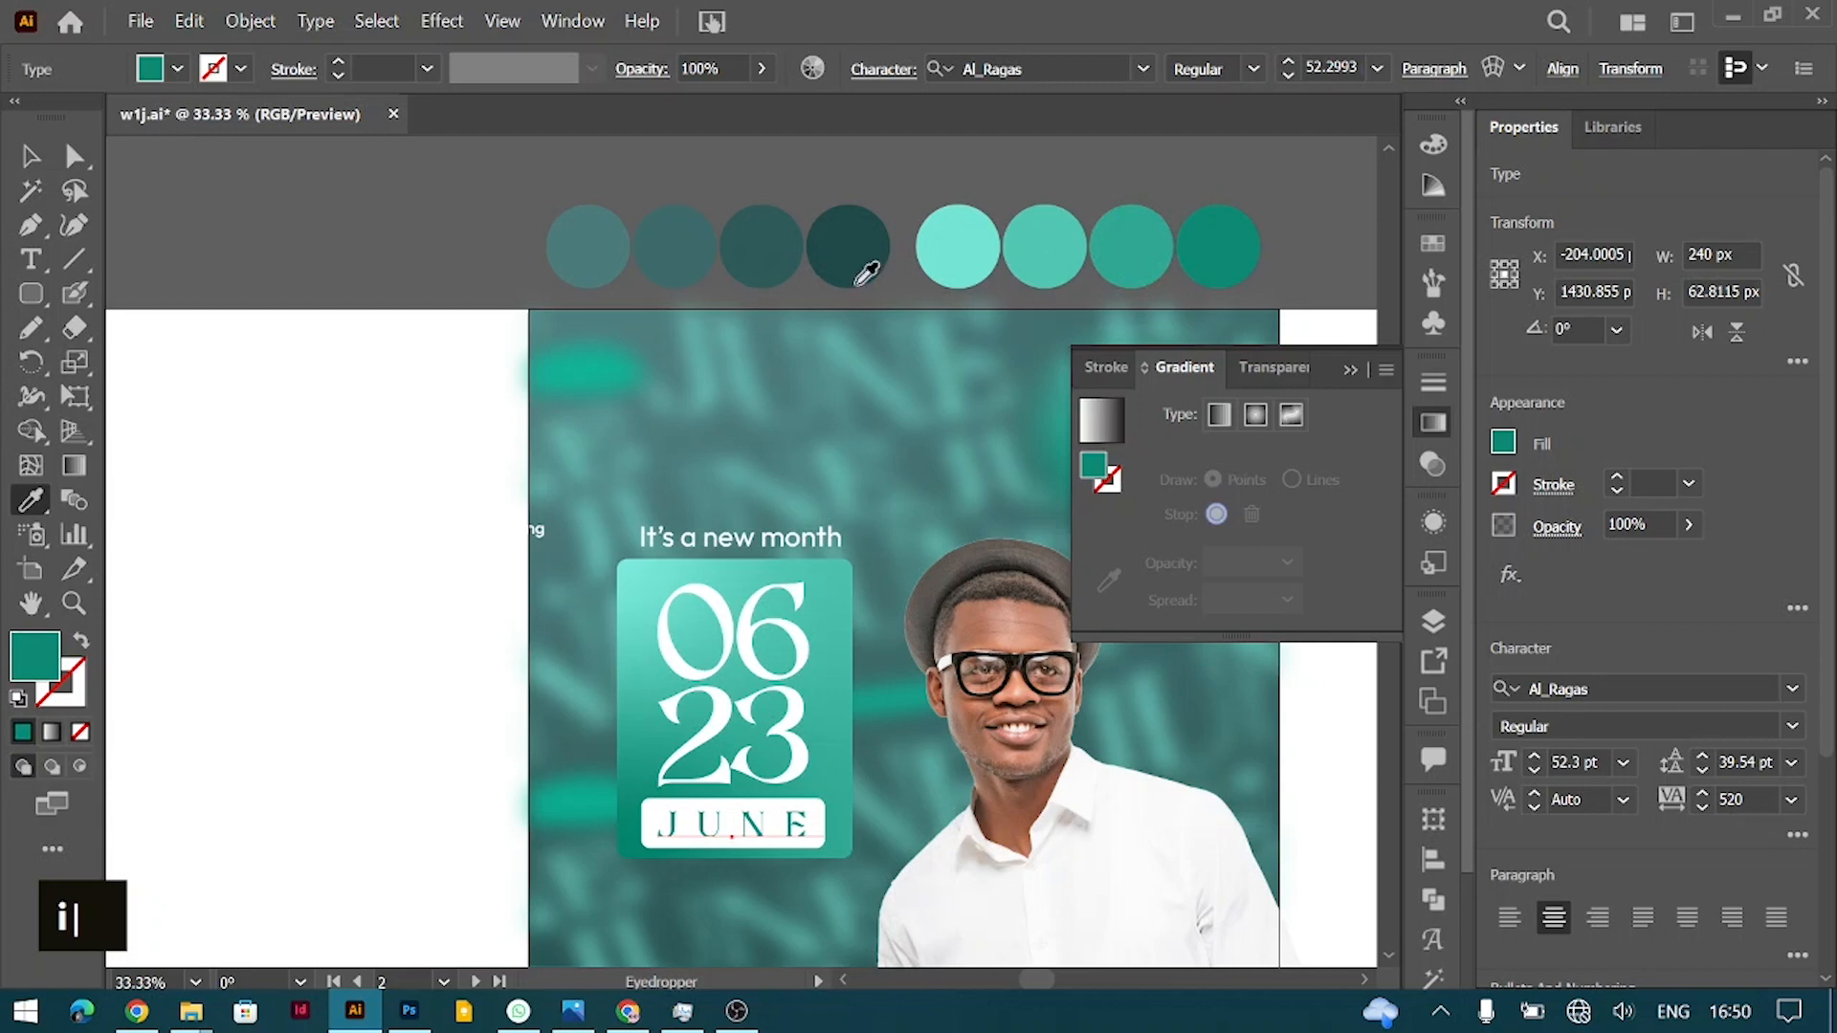
Step: Extend the gradient panel's lower edge downward so the panel is about 453 px high
{"action": "left_click", "coordinate": [17, 161]}
{"action": "left_click", "coordinate": [840, 664]}
{"action": "left_click_drag", "start_coordinate": [738, 858], "coordinate": [739, 879]}
{"action": "scroll", "coordinate": [791, 628], "scroll_direction": "down", "scroll_amount": 3}
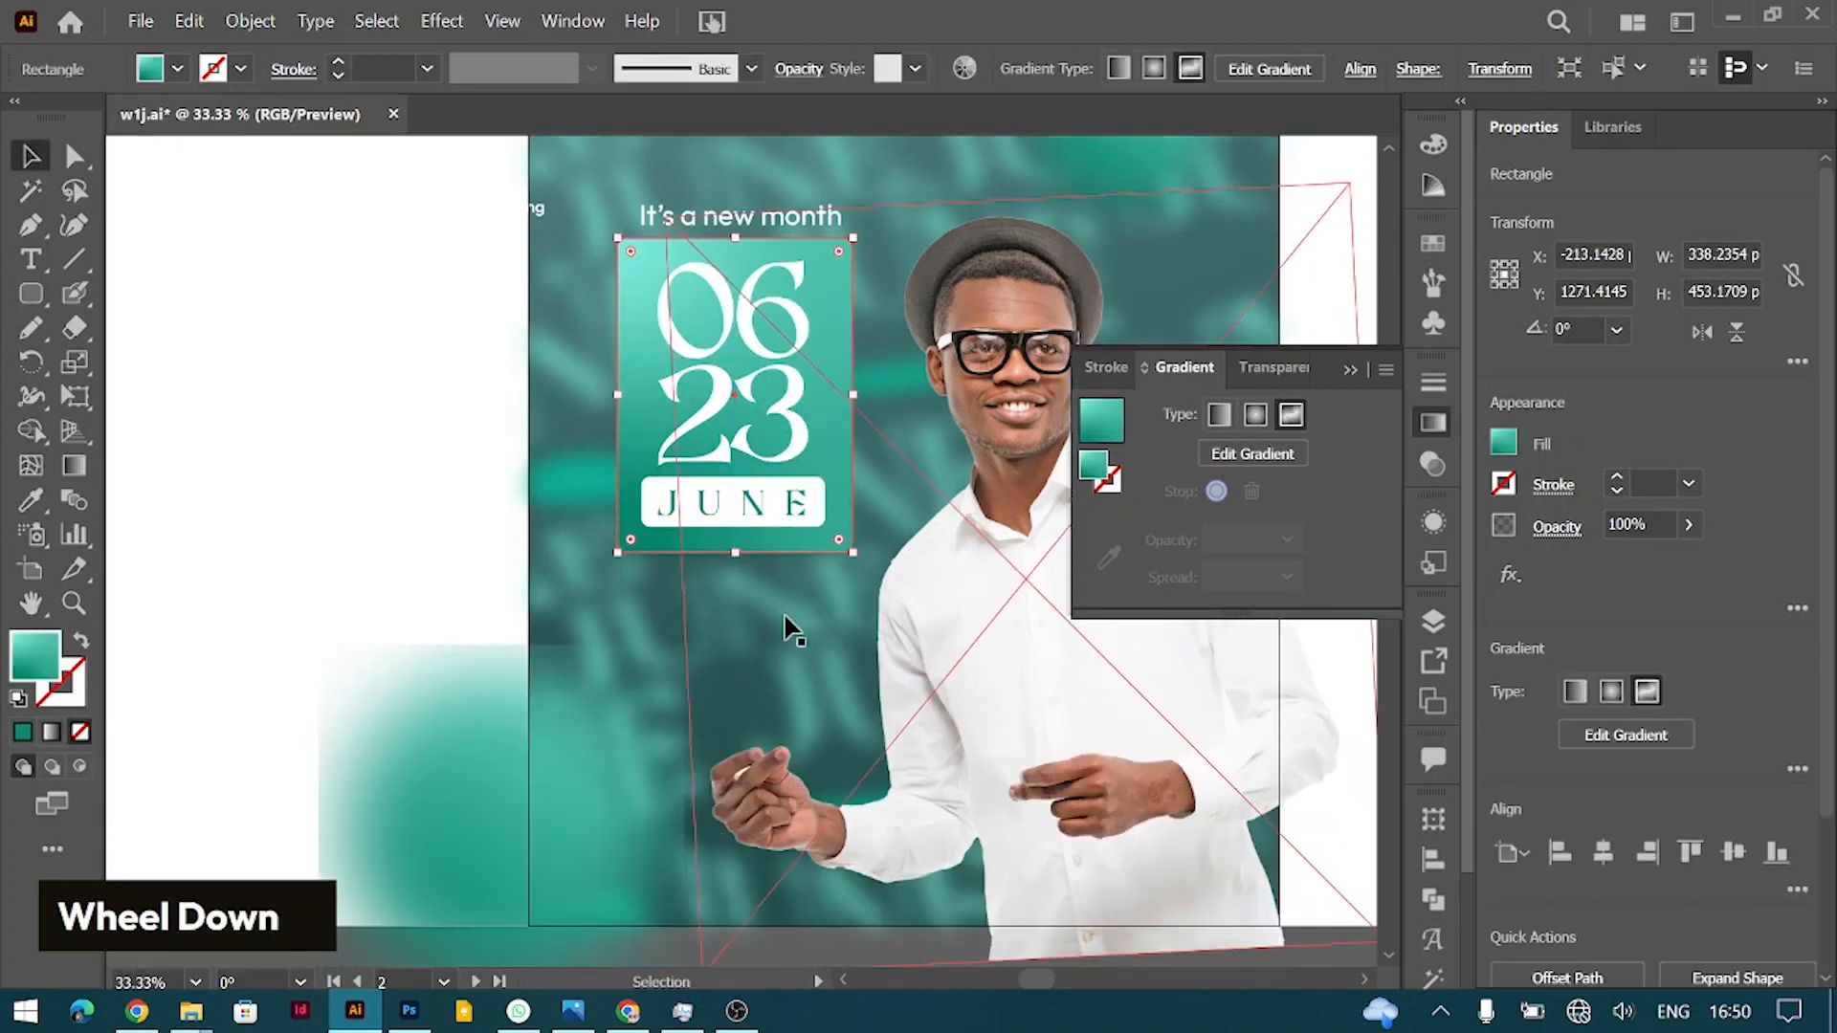
Step: Move the "May this new month bring you" message from beside the artboard to just below the gradient panel
{"action": "left_click_drag", "start_coordinate": [486, 211], "coordinate": [865, 593]}
{"action": "left_click", "coordinate": [650, 244]}
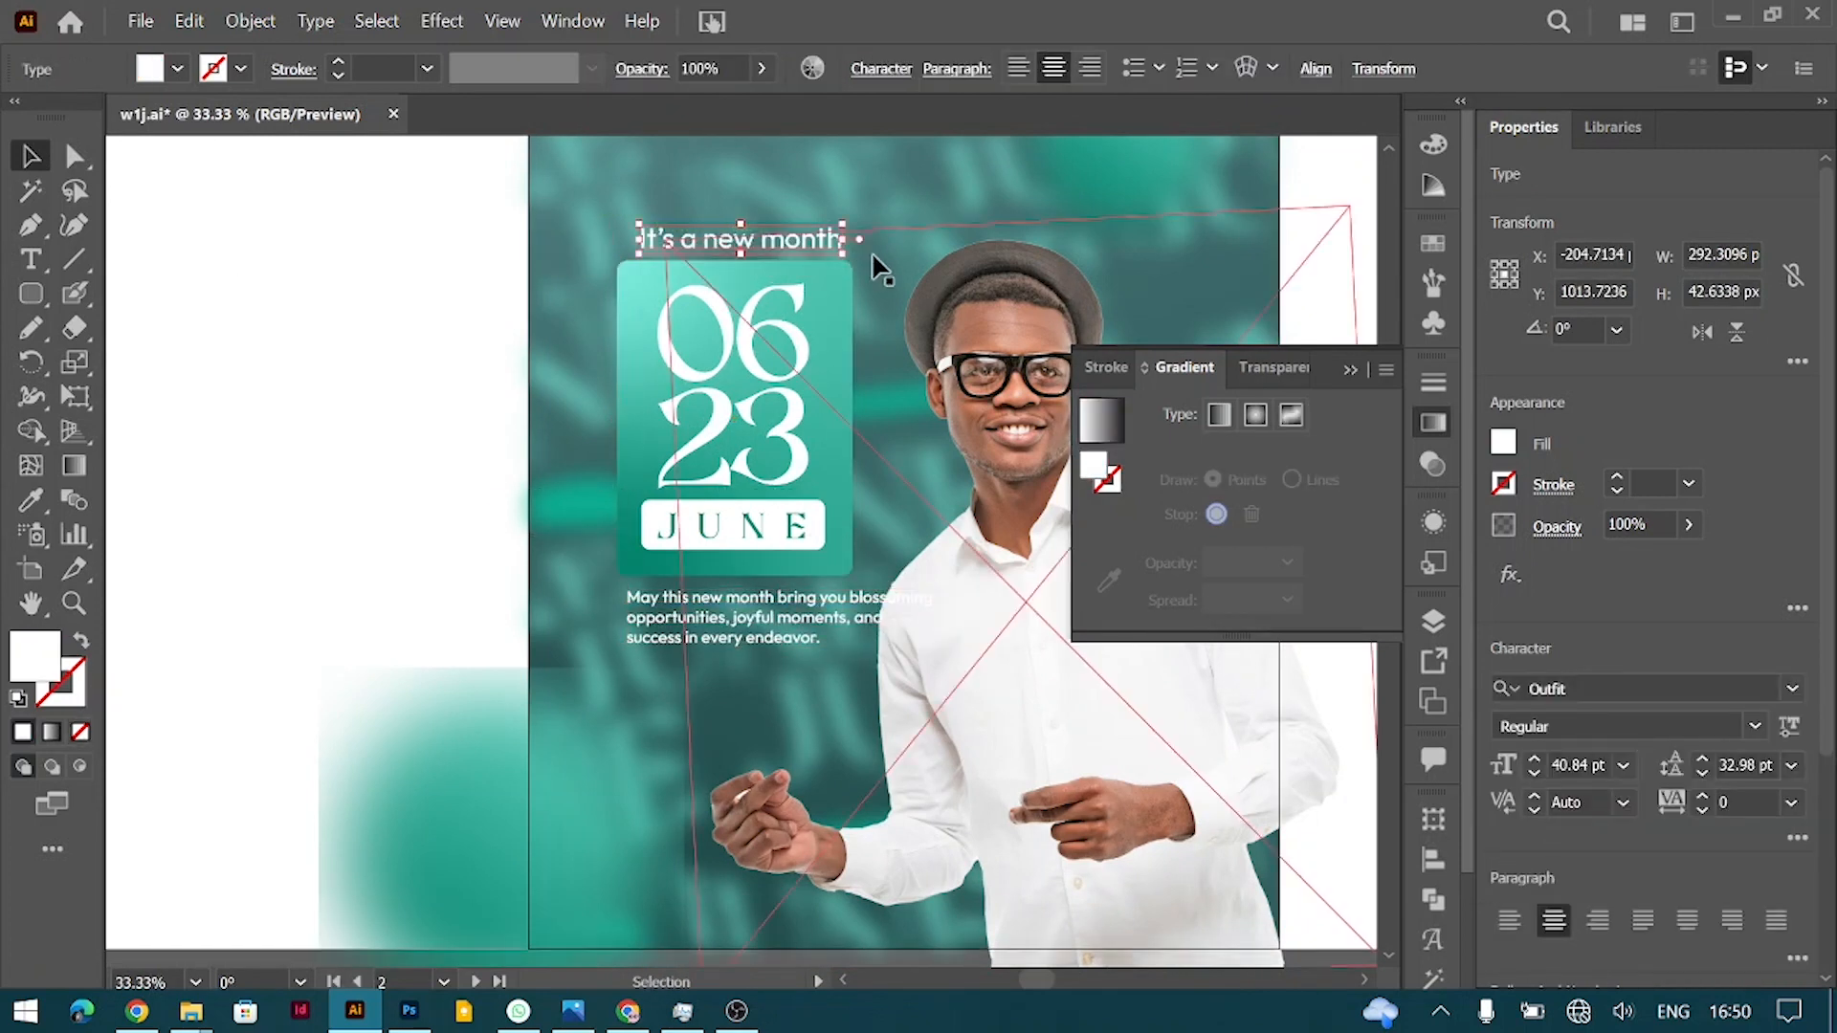
Step: Scale the "It's a new month" tagline down to about 241 px wide and centre it above the gradient panel
{"action": "left_click", "coordinate": [847, 246], "text": "shift"}
{"action": "left_click_drag", "start_coordinate": [847, 245], "coordinate": [831, 244]}
{"action": "key", "text": "Left"}
{"action": "key", "text": "Left"}
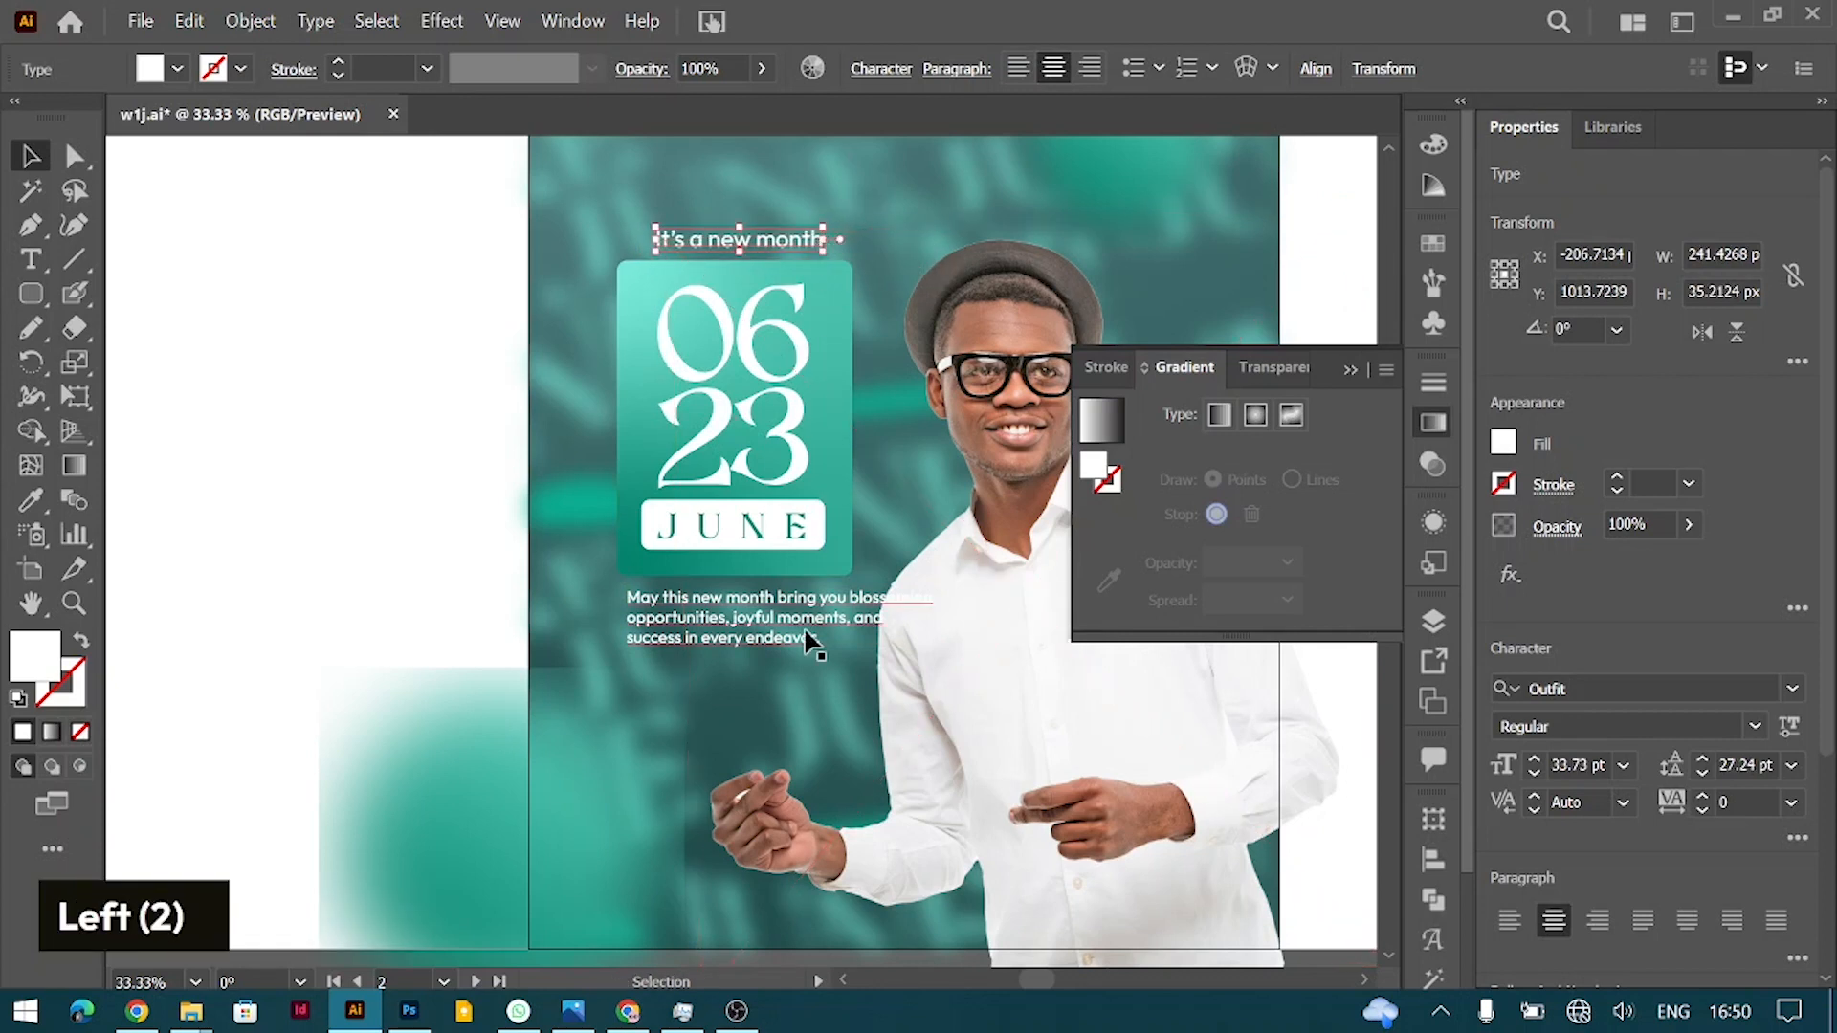
Step: Break the message into four lines after "bring you", "opportunities," and "moments, and", and centre-align the text
{"action": "double_click", "coordinate": [843, 598]}
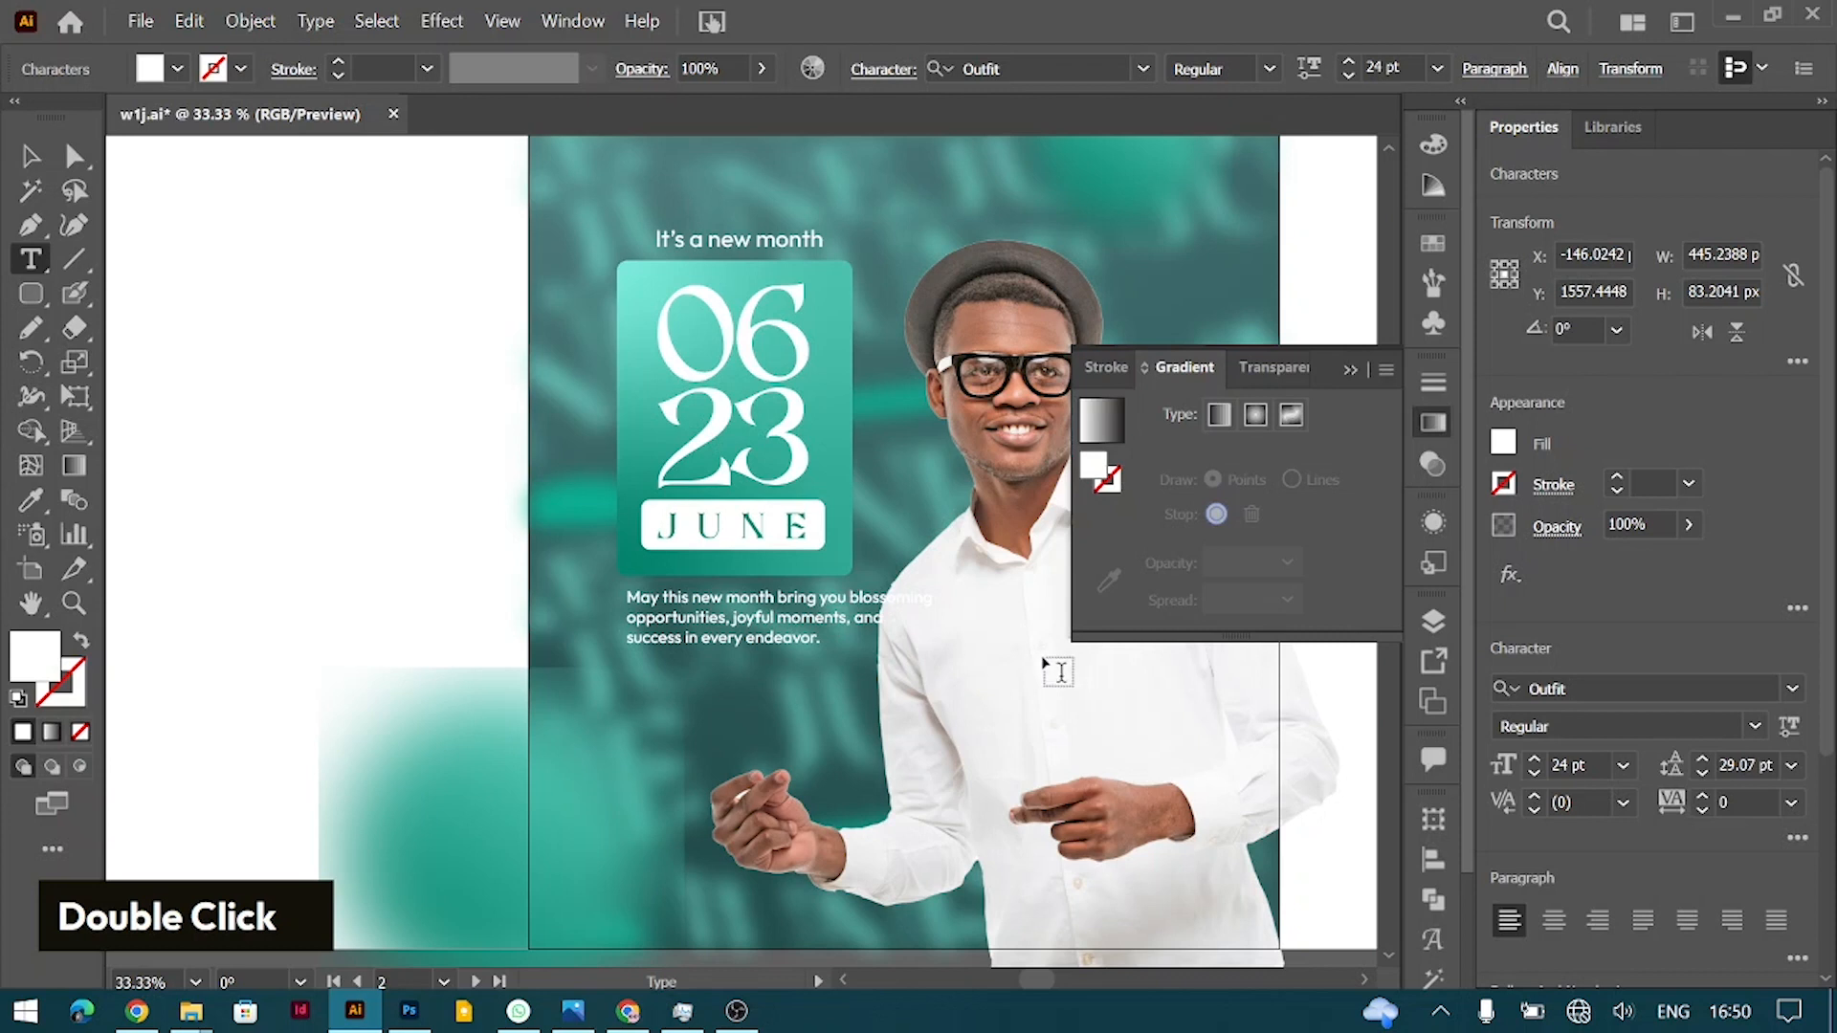
{"action": "key", "text": "Return"}
{"action": "key", "text": "BackSpace"}
{"action": "key", "text": "ctrl+Right"}
{"action": "key", "text": "ctrl+Right"}
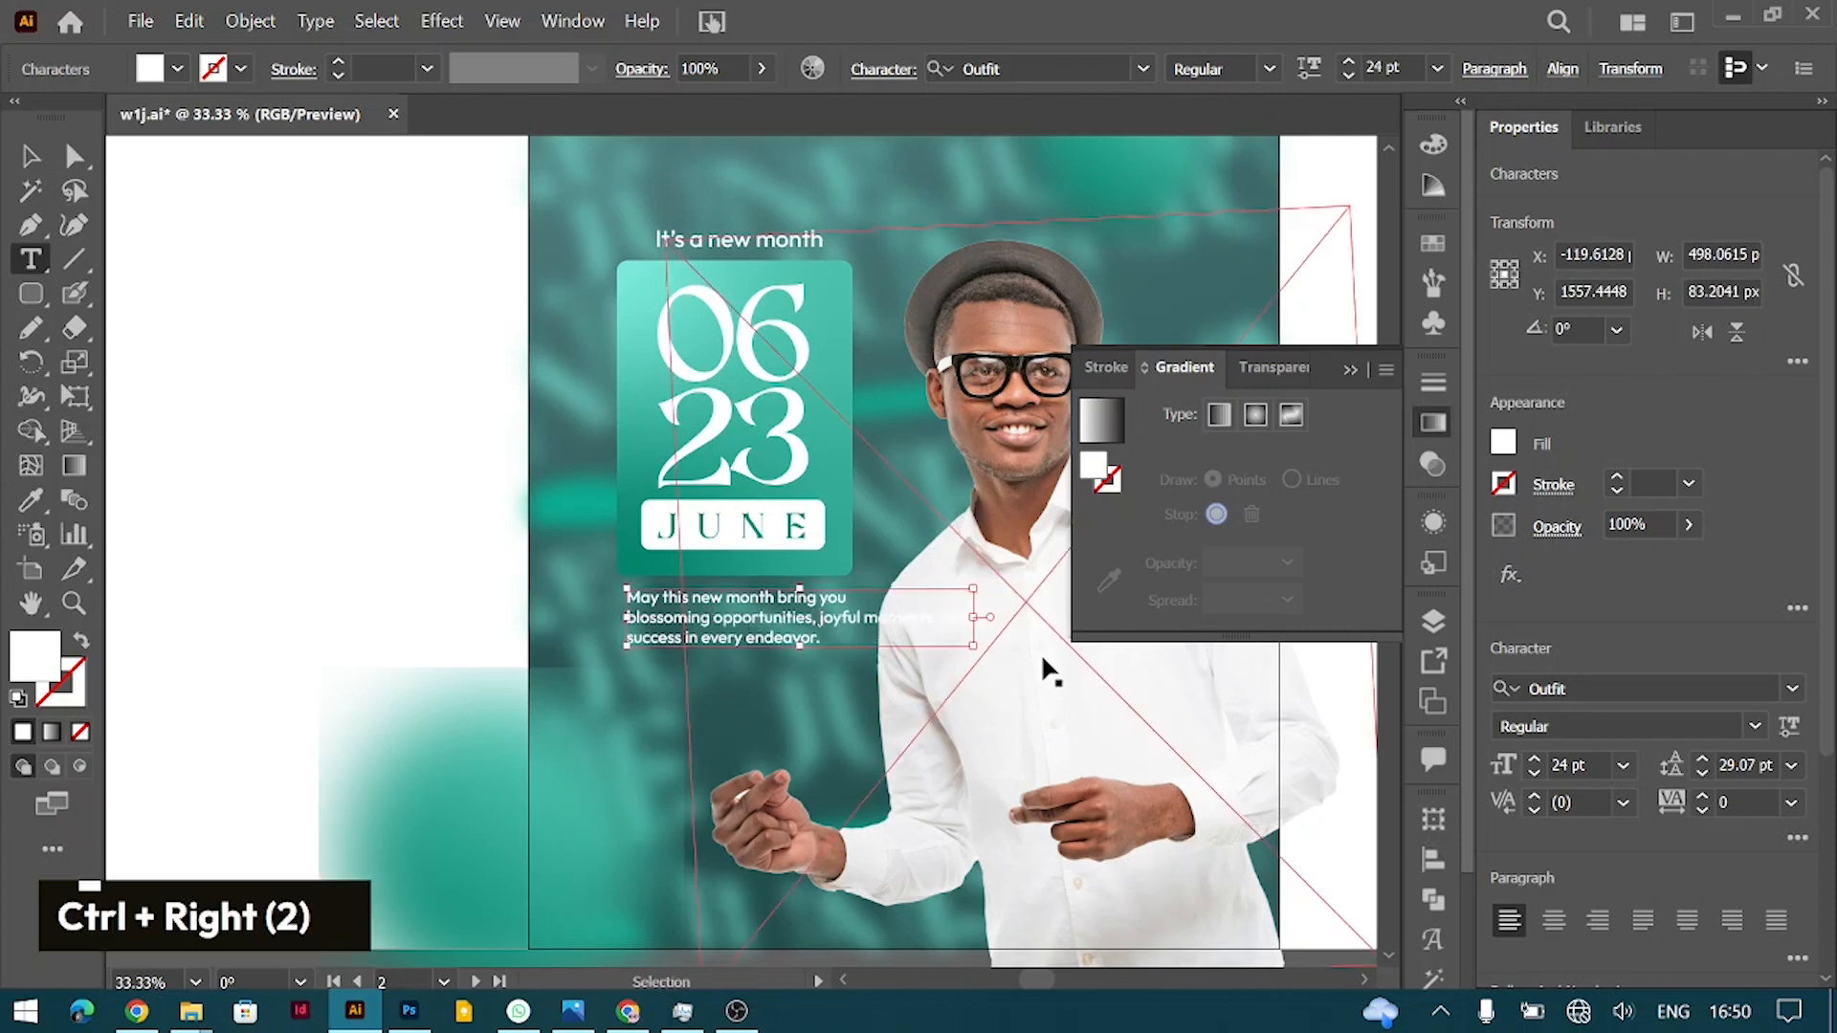
{"action": "key", "text": "Return"}
{"action": "key", "text": "Down"}
{"action": "key", "text": "ctrl+a"}
{"action": "key", "text": "ctrl+shift+c"}
Step: Centre the message block beneath the gradient panel and tighten its line spacing
{"action": "left_click", "coordinate": [29, 156]}
{"action": "left_click_drag", "start_coordinate": [595, 632], "coordinate": [749, 631]}
{"action": "key", "text": "alt+Up"}
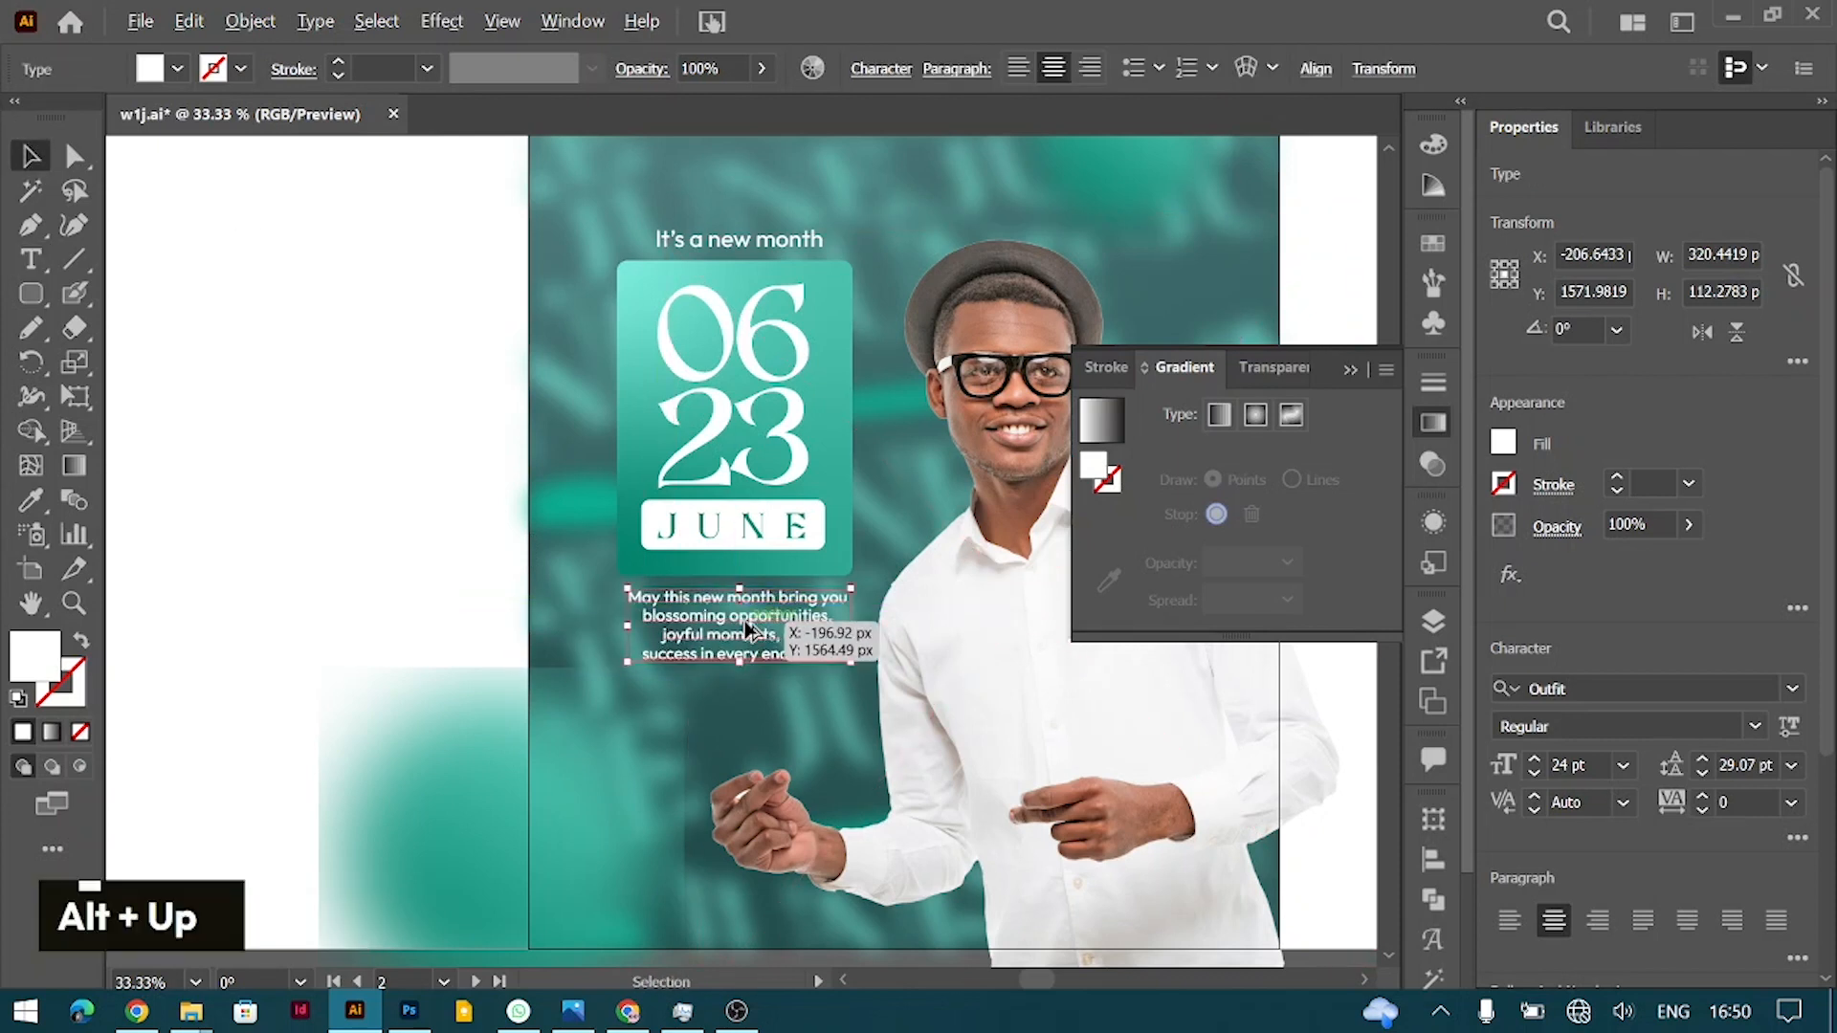
{"action": "key", "text": "alt+Up"}
{"action": "key", "text": "alt+Up"}
{"action": "key", "text": "alt+Down"}
{"action": "left_click", "coordinate": [361, 455]}
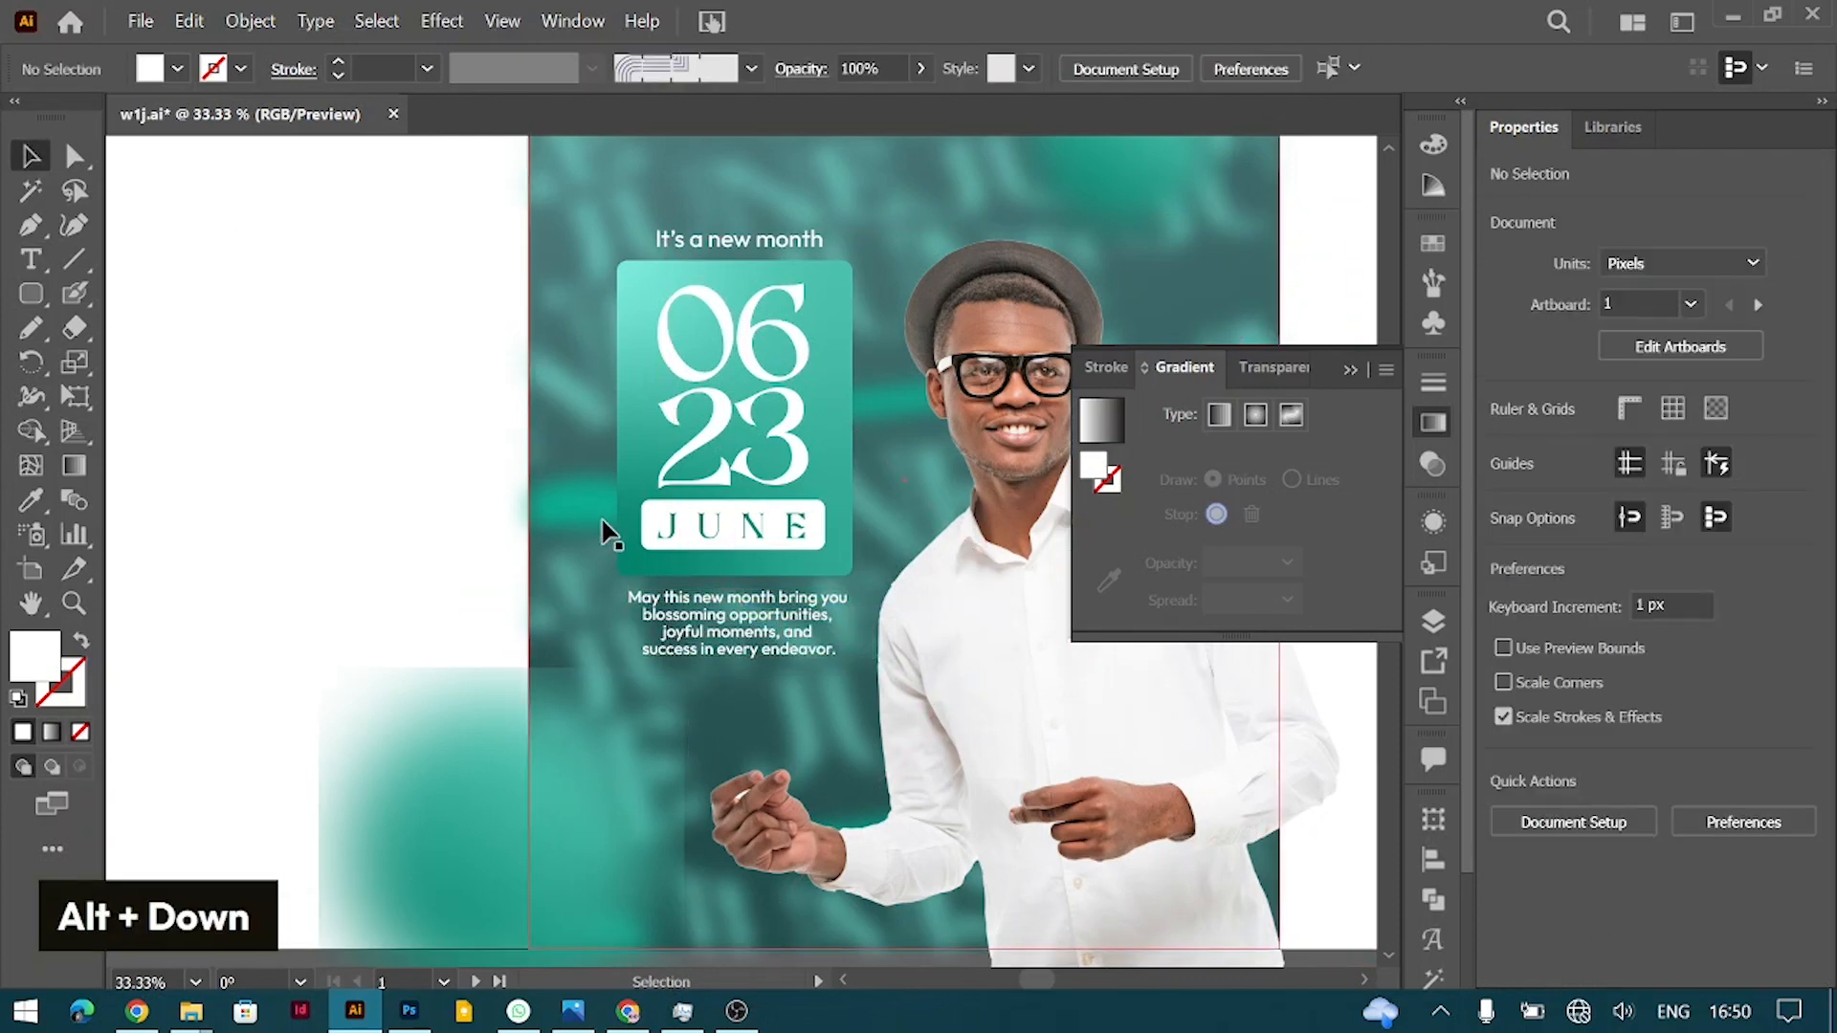
Step: Extend the gradient panel's upper edge to make it about 459 px high and nudge the tagline up 10 px
{"action": "scroll", "coordinate": [722, 656], "scroll_direction": "up", "scroll_amount": 3}
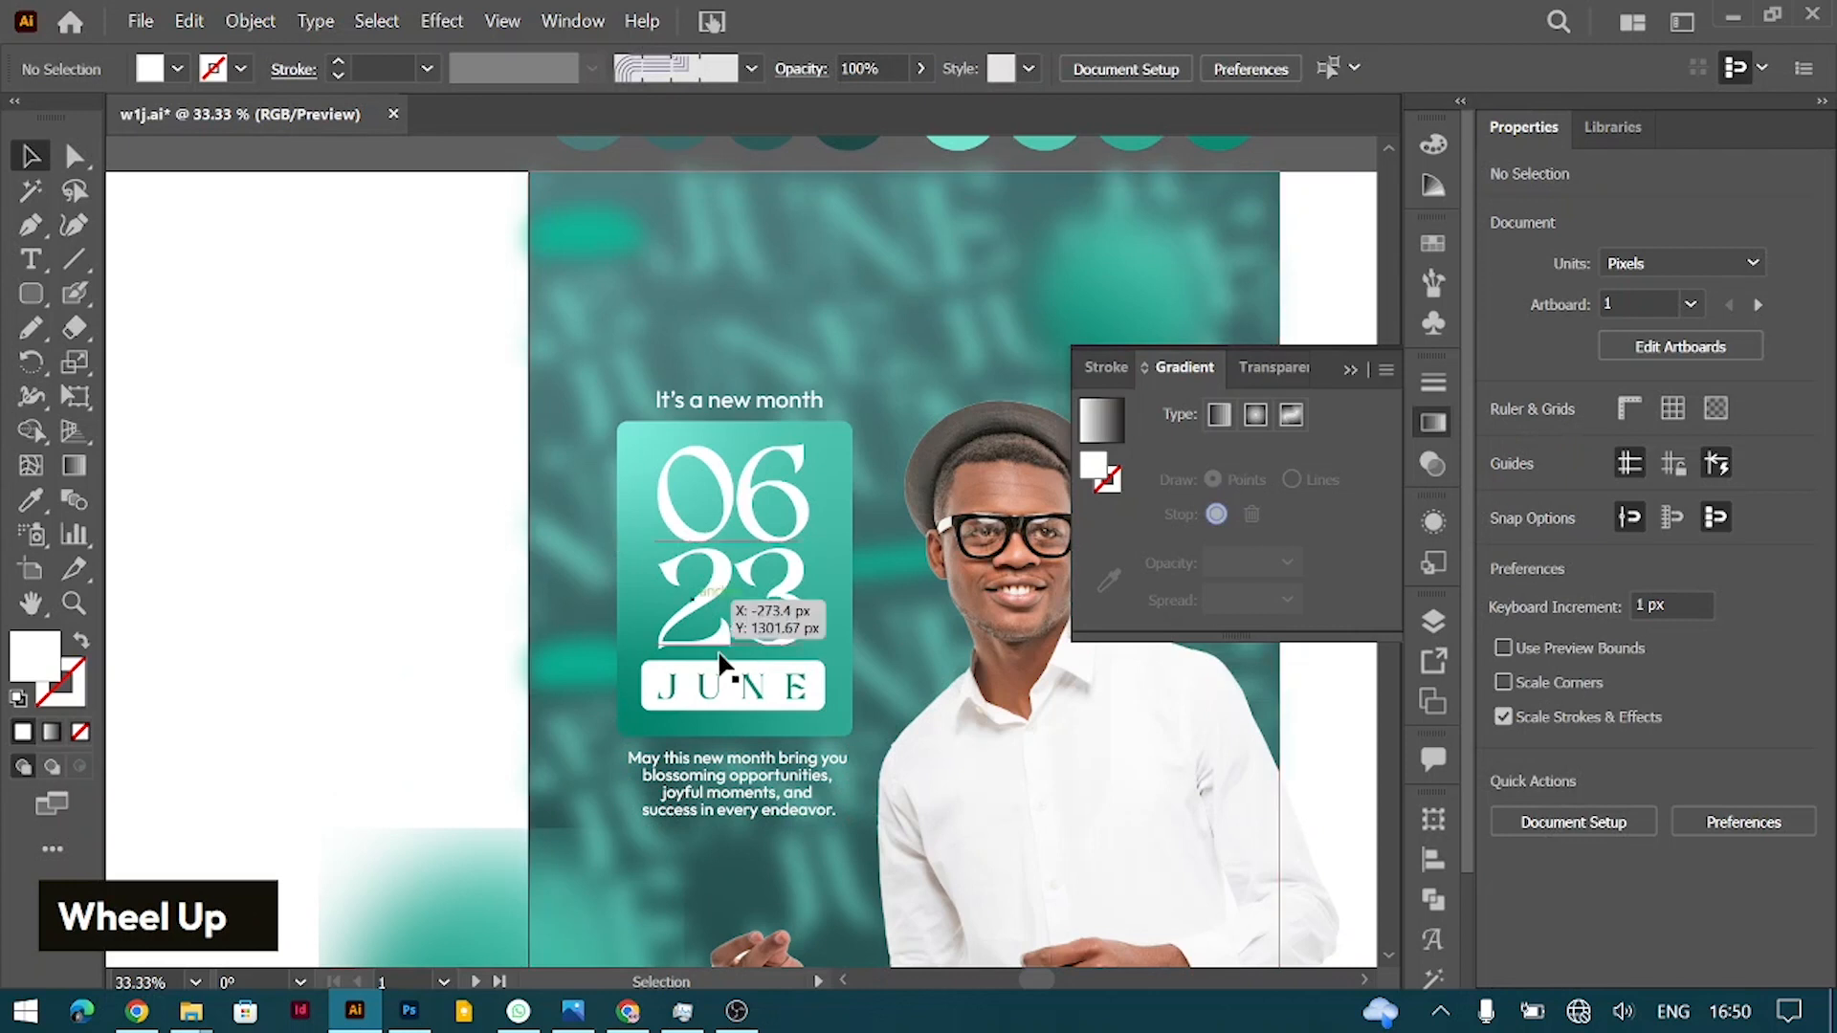
{"action": "left_click", "coordinate": [732, 427]}
{"action": "left_click_drag", "start_coordinate": [735, 425], "coordinate": [738, 418]}
{"action": "left_click", "coordinate": [771, 400]}
{"action": "key", "text": "shift+Up"}
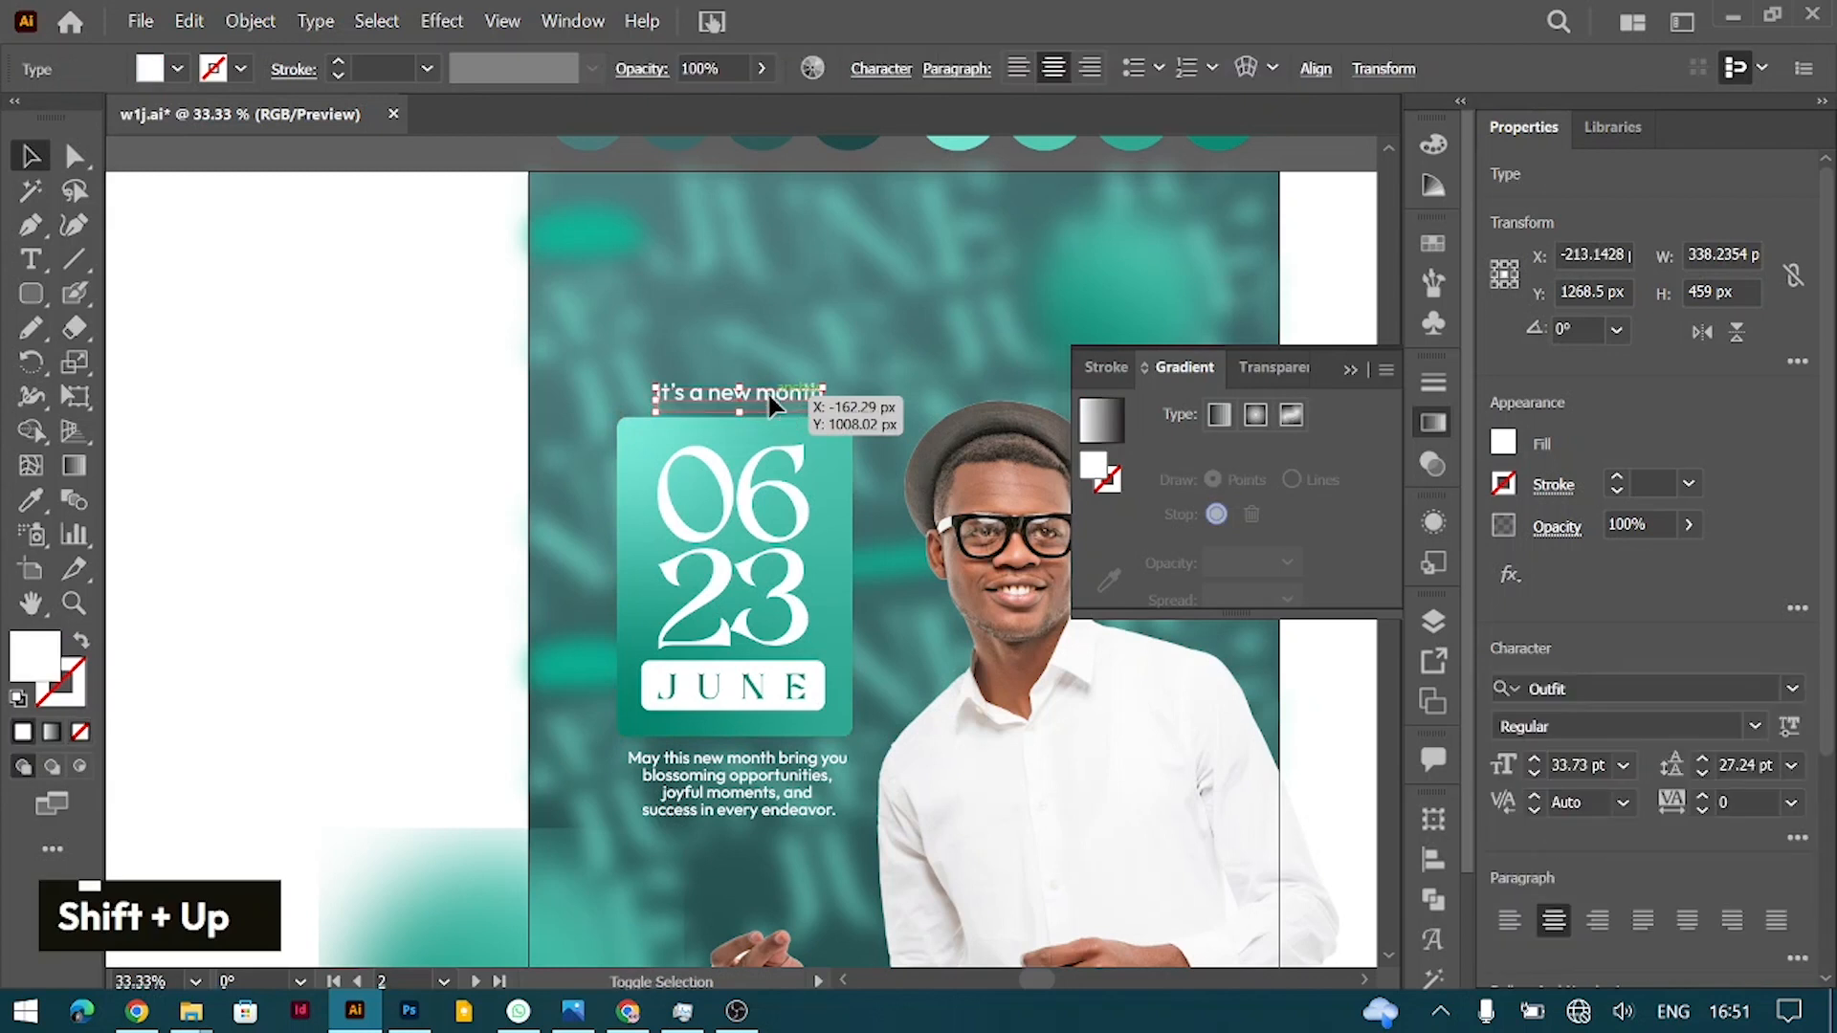
{"action": "left_click", "coordinate": [415, 415]}
{"action": "key", "text": "ctrl+minus"}
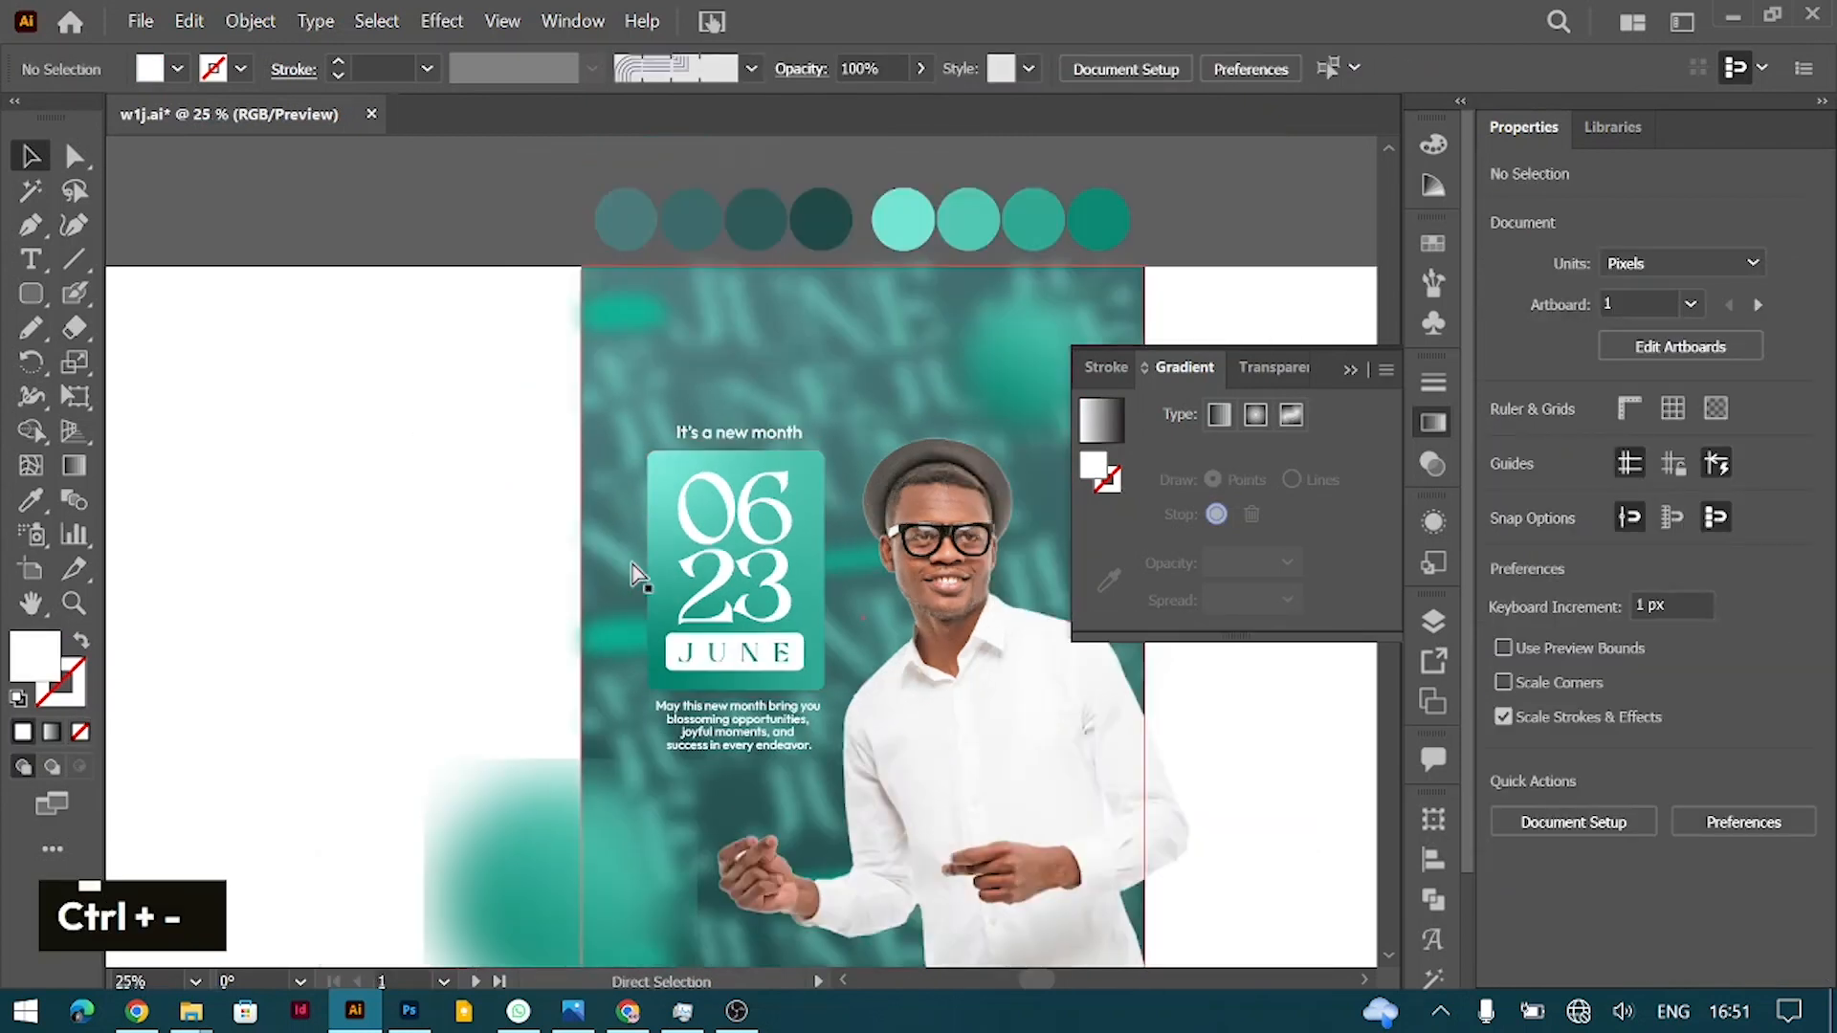
{"action": "scroll", "coordinate": [834, 712], "scroll_direction": "right", "scroll_amount": 3}
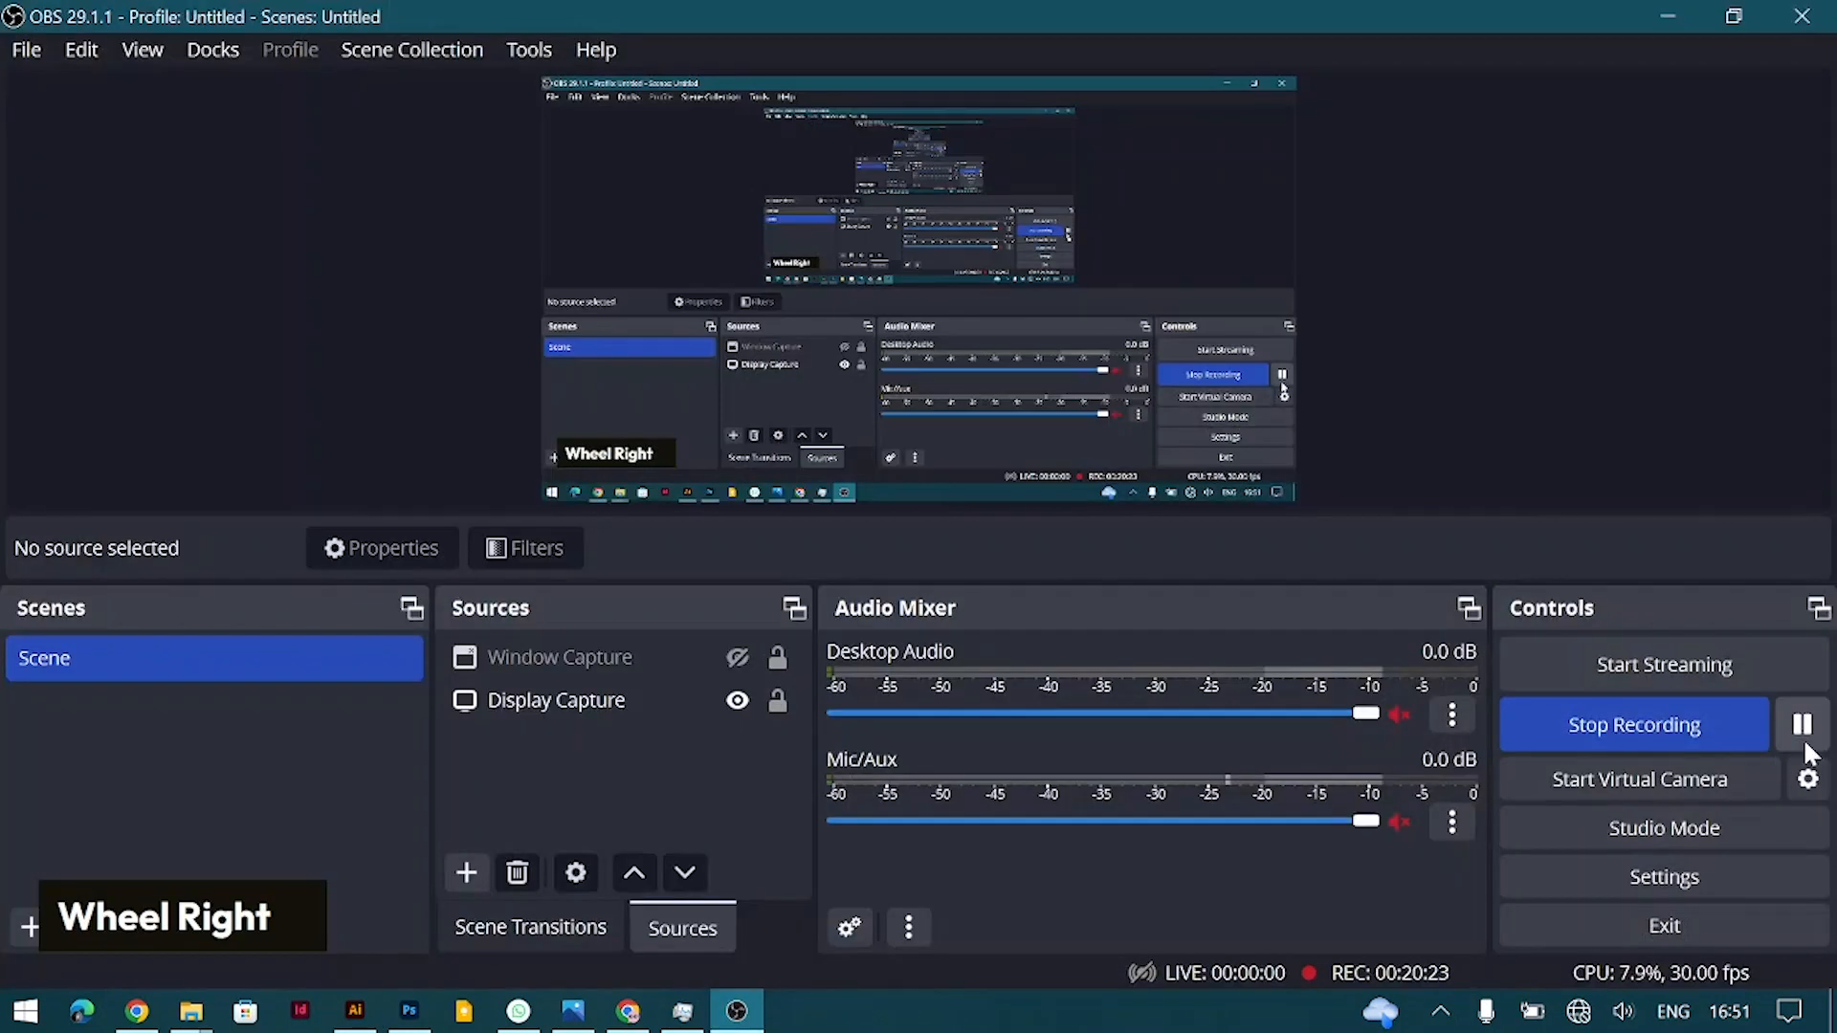
{"action": "left_click", "coordinate": [1805, 727]}
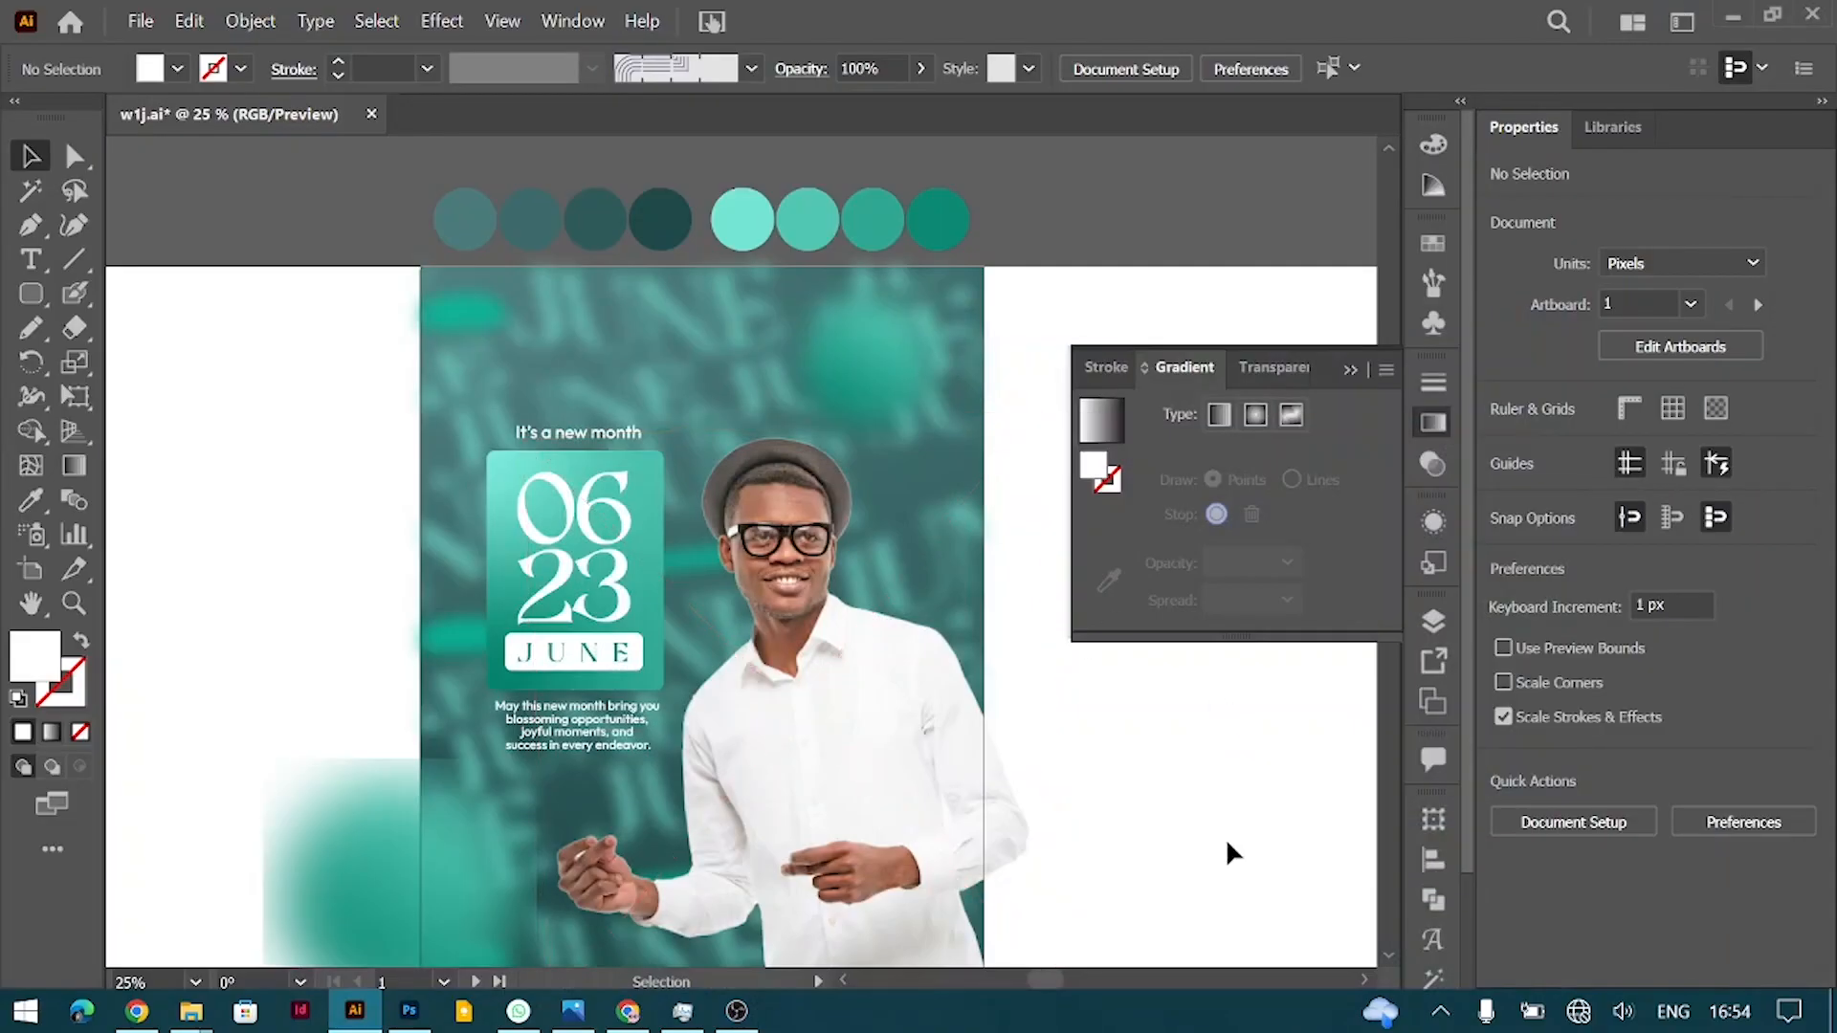
Step: Move the man's photo slightly left, closer to the date panel
{"action": "scroll", "coordinate": [832, 771], "scroll_direction": "down", "scroll_amount": 3}
{"action": "key", "text": "ctrl+equal"}
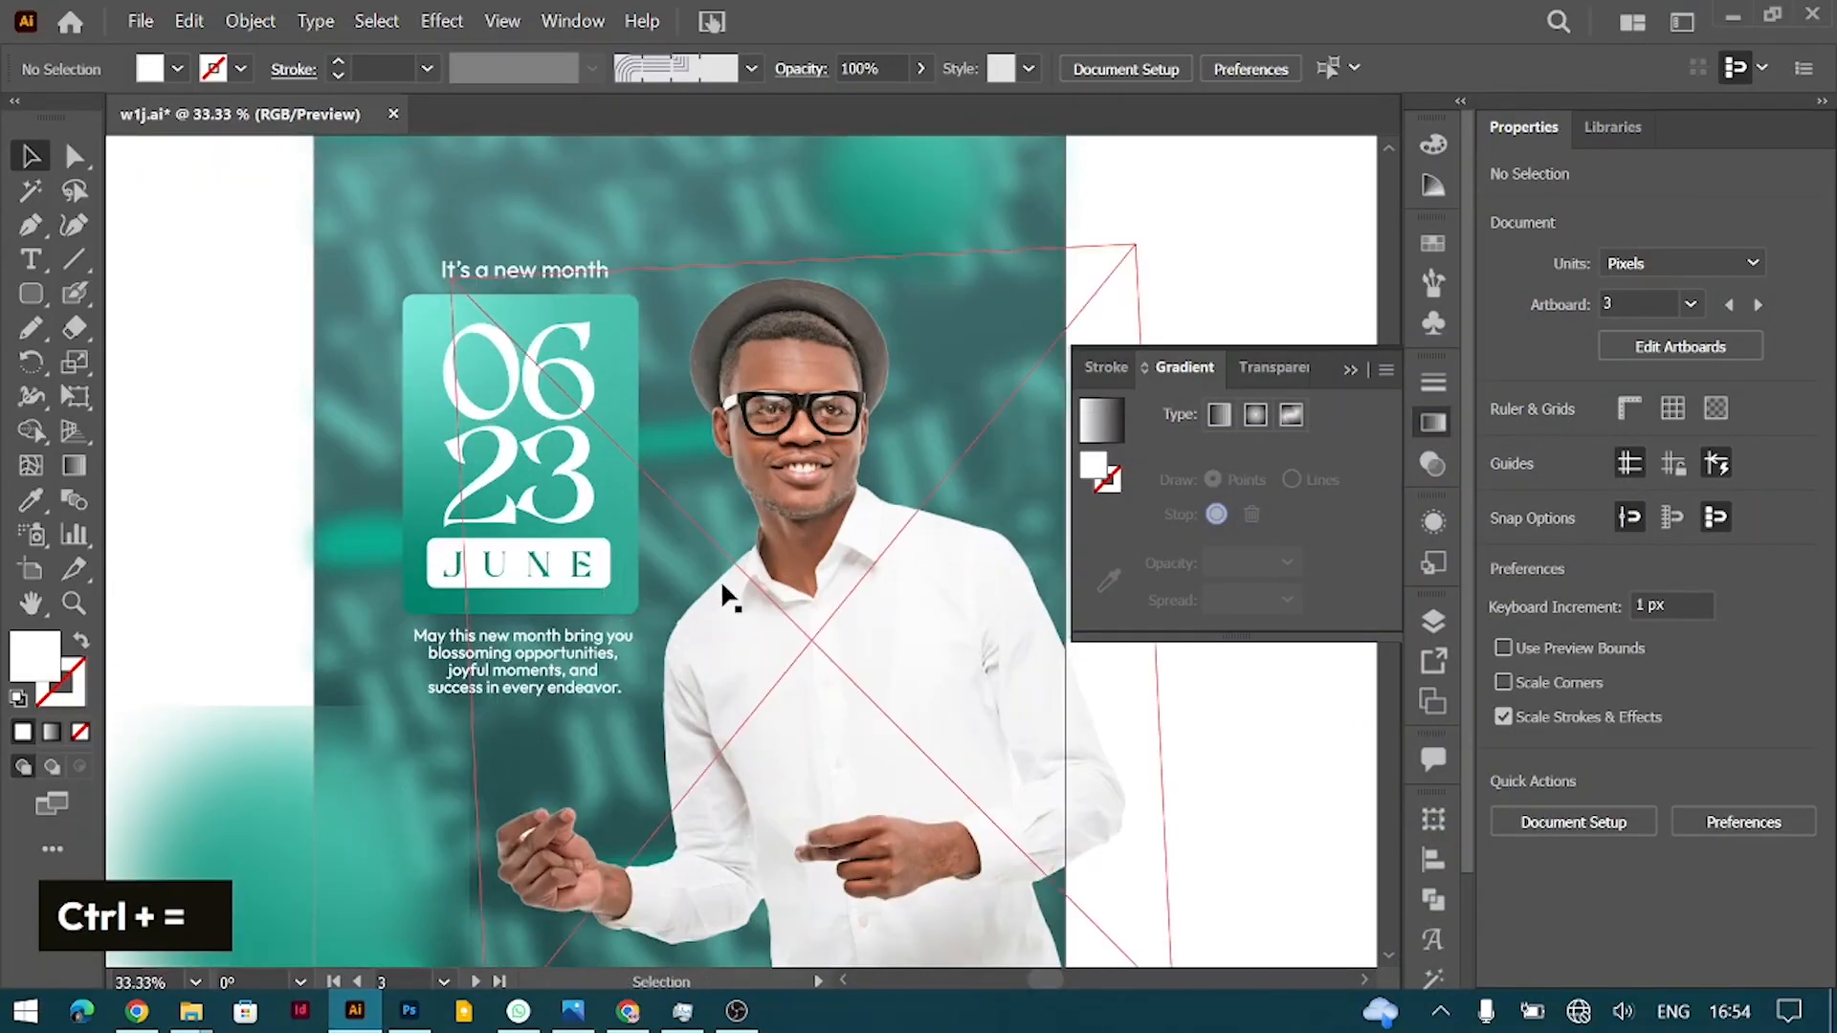
{"action": "scroll", "coordinate": [720, 578], "scroll_direction": "up", "scroll_amount": 1}
{"action": "left_click_drag", "start_coordinate": [788, 617], "coordinate": [772, 617]}
{"action": "scroll", "coordinate": [599, 427], "scroll_direction": "up", "scroll_amount": 1}
{"action": "scroll", "coordinate": [599, 427], "scroll_direction": "down", "scroll_amount": 1}
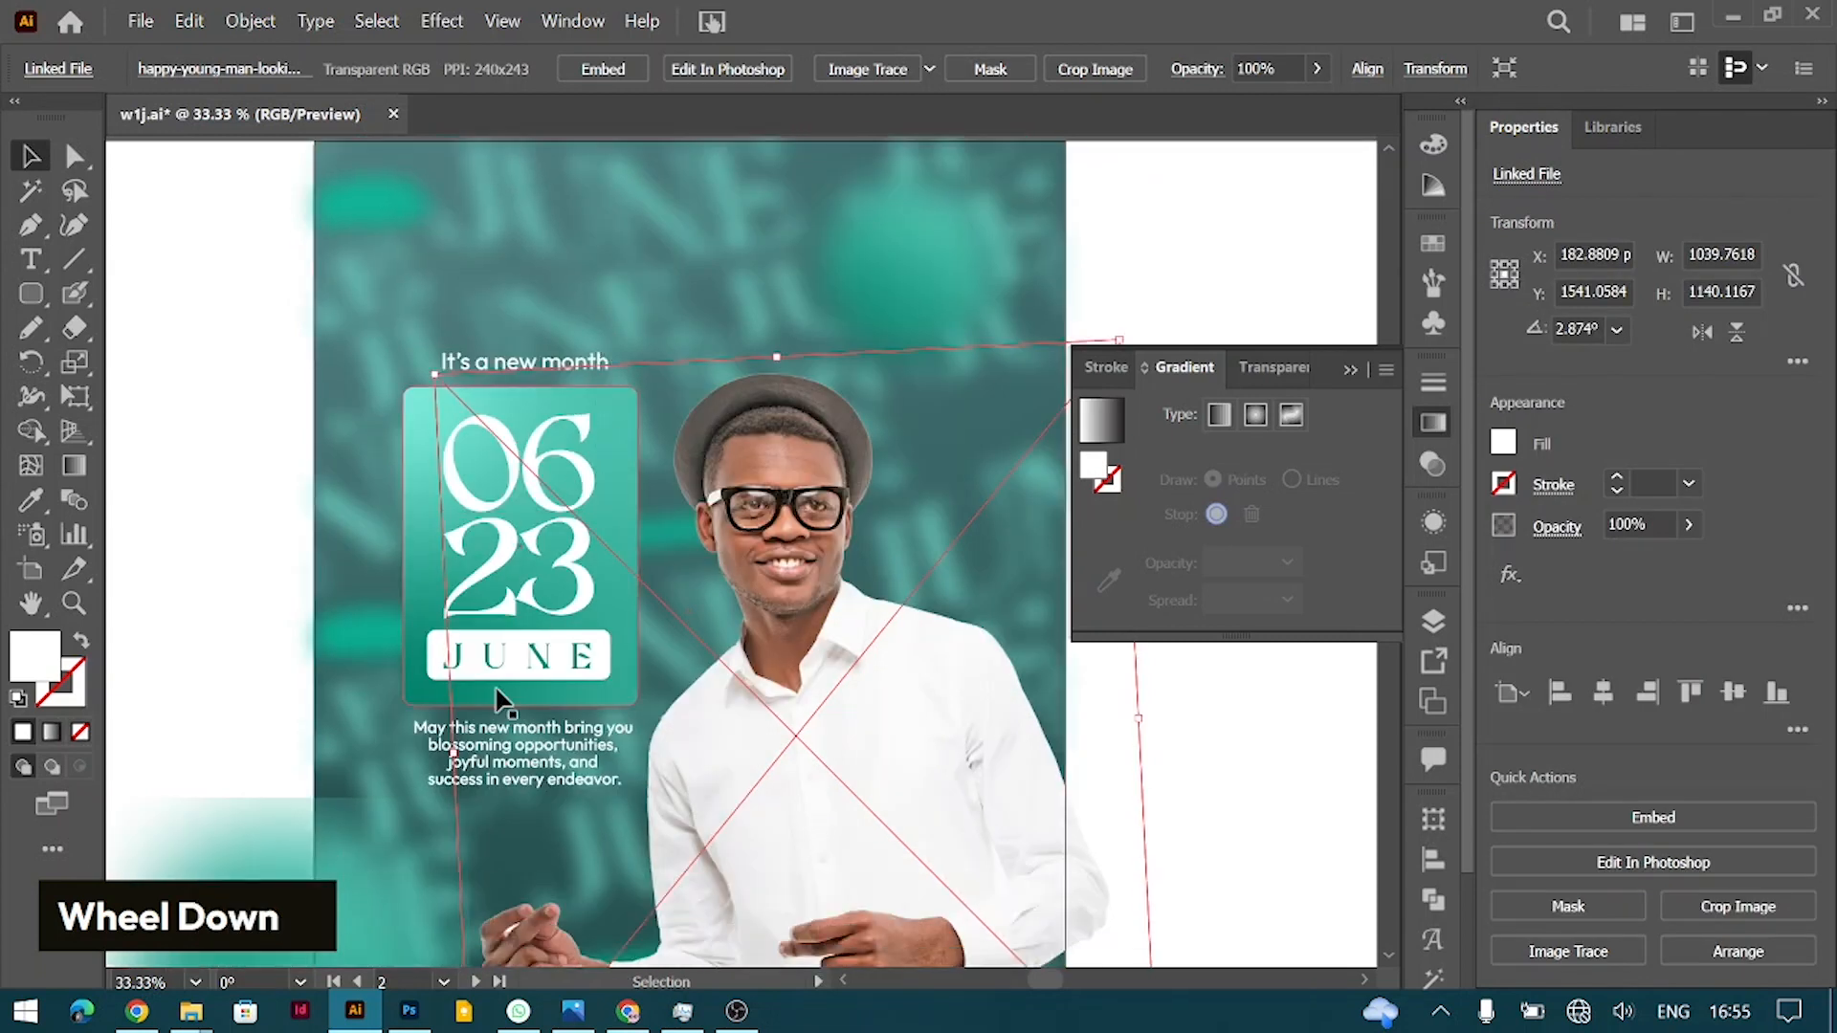
Step: Enlarge the gradient panel to about 347 × 471 px and nudge the message below it down 10 px
{"action": "left_click", "coordinate": [418, 665]}
{"action": "left_click_drag", "start_coordinate": [520, 705], "coordinate": [524, 711]}
{"action": "left_click", "coordinate": [551, 736]}
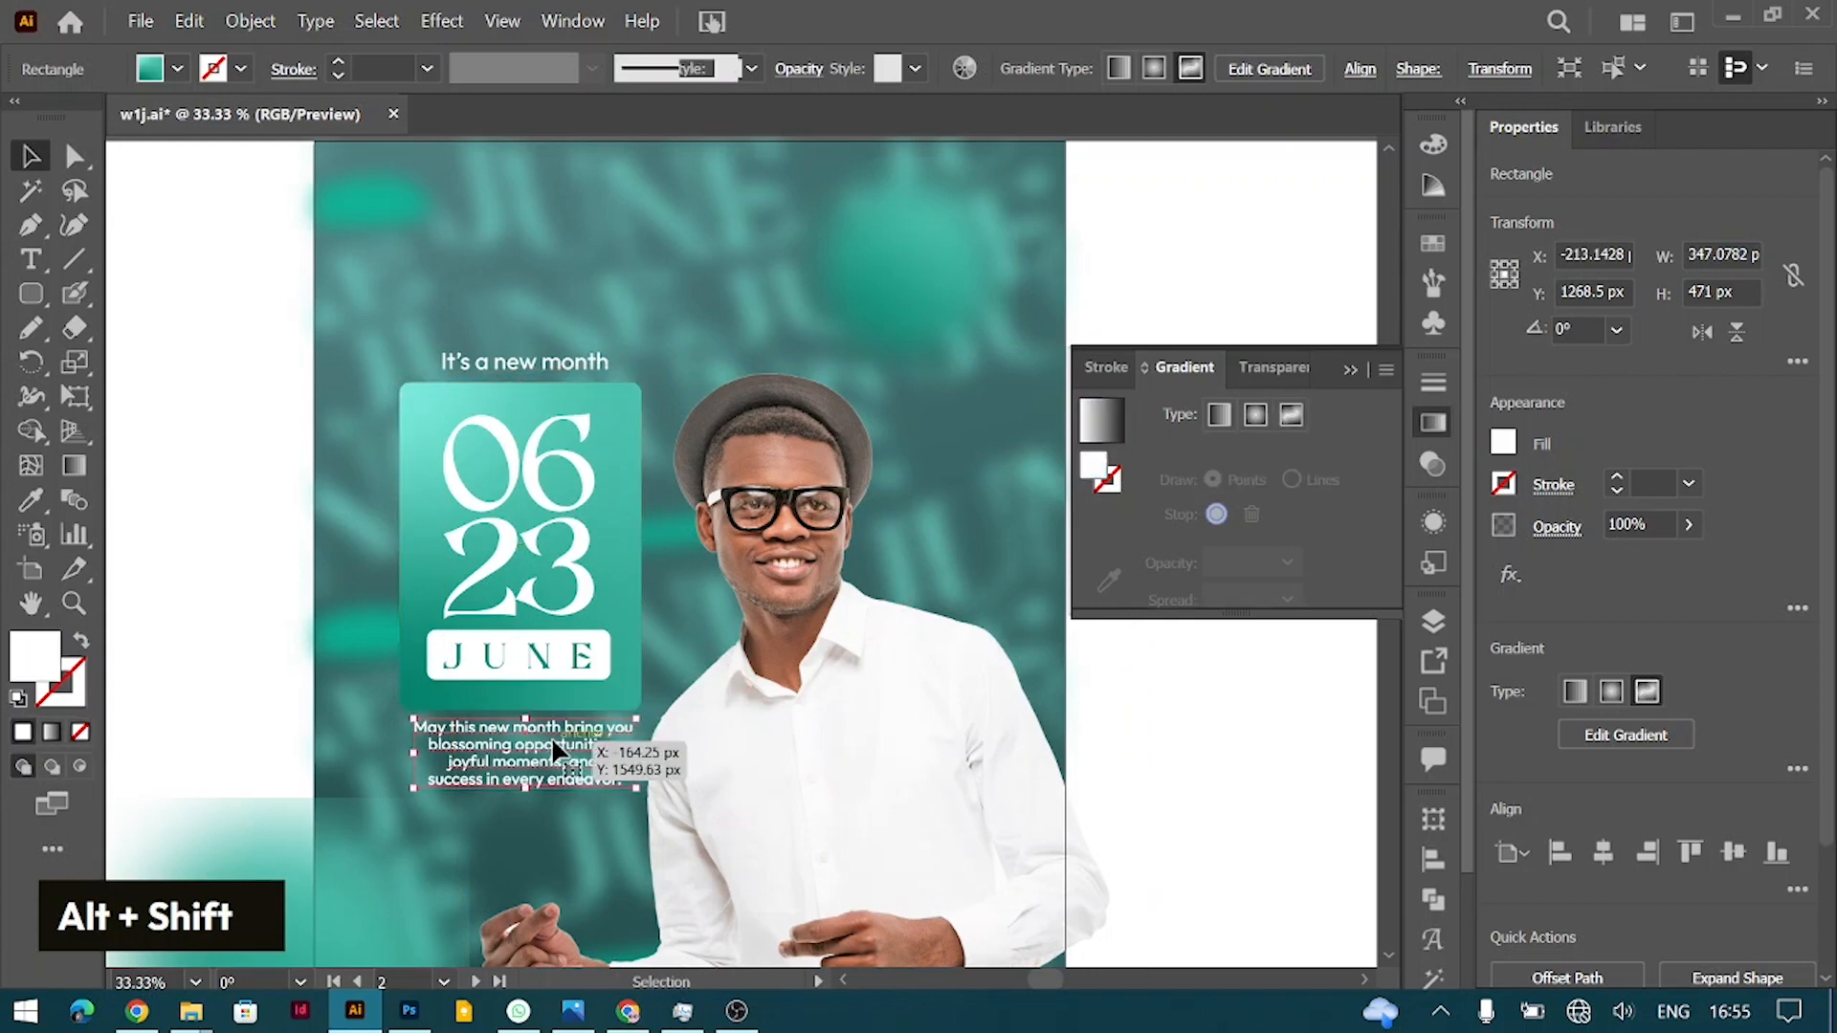
{"action": "key", "text": "shift+Down"}
Step: Nudge the "It's a new month" tagline up 10 px away from the enlarged gradient panel
{"action": "left_click", "coordinate": [507, 366]}
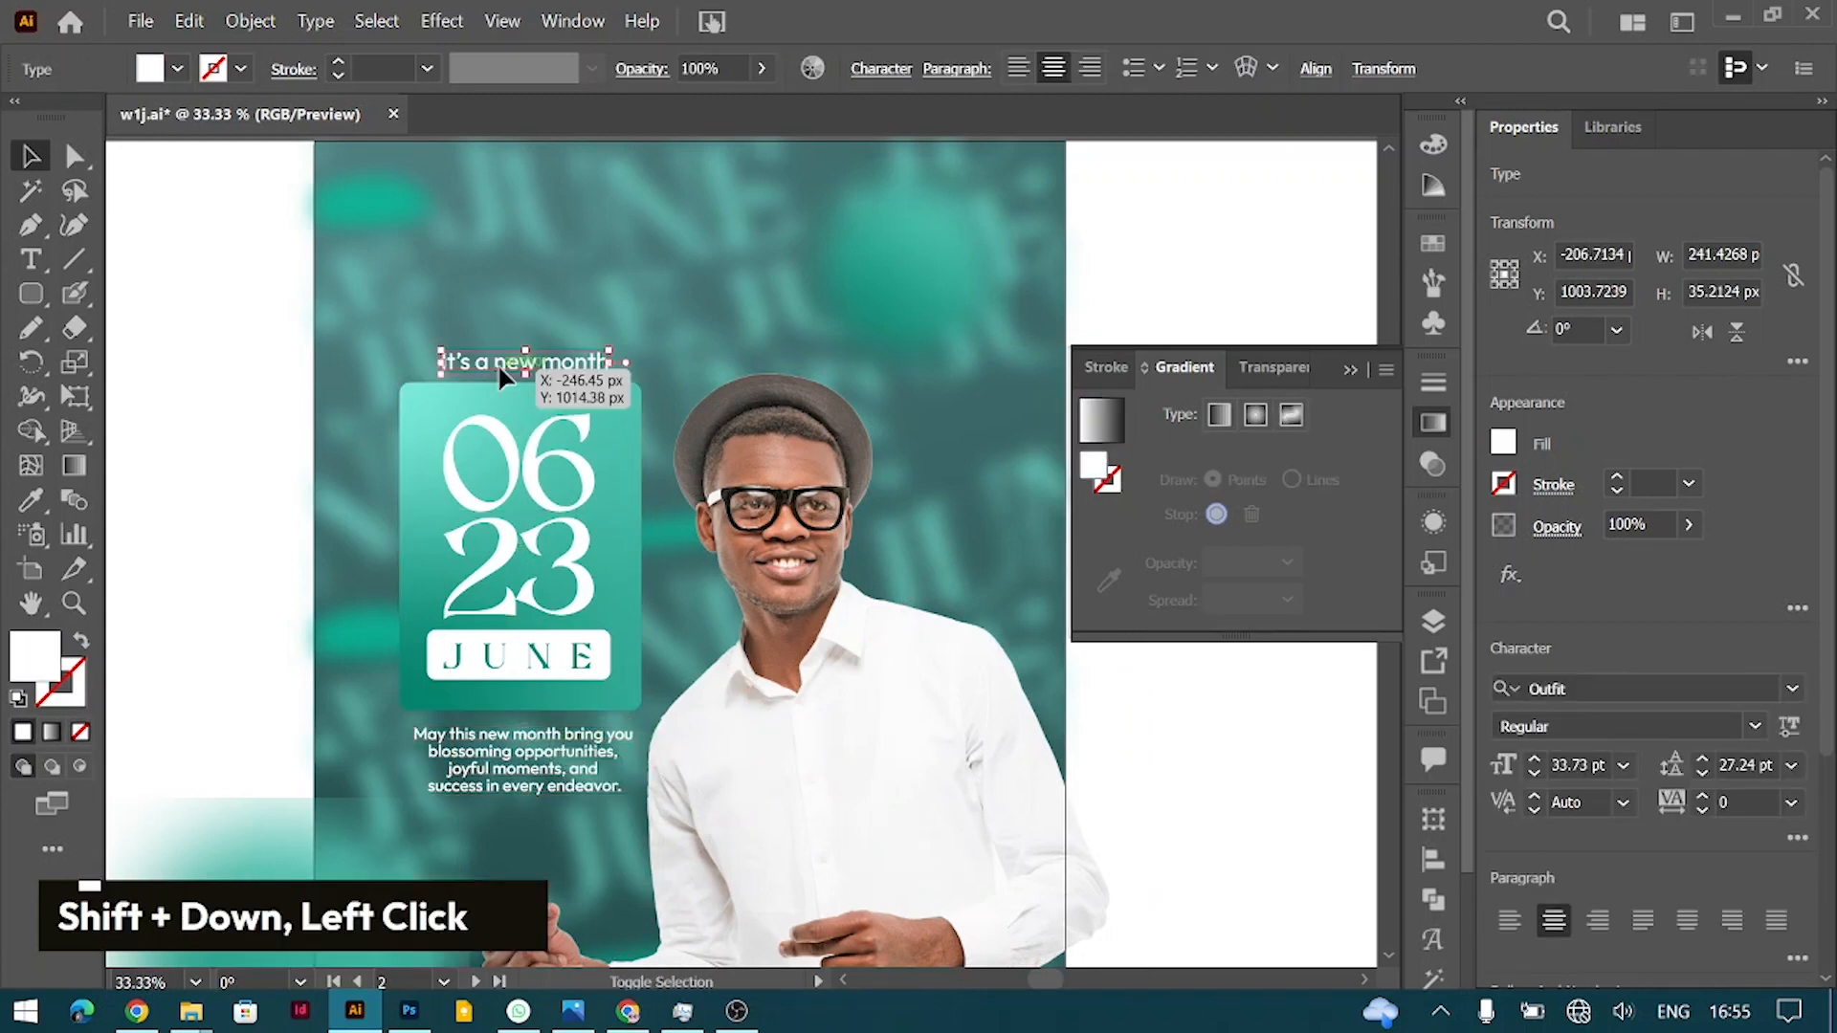
{"action": "key", "text": "shift+Up"}
{"action": "left_click", "coordinate": [262, 355]}
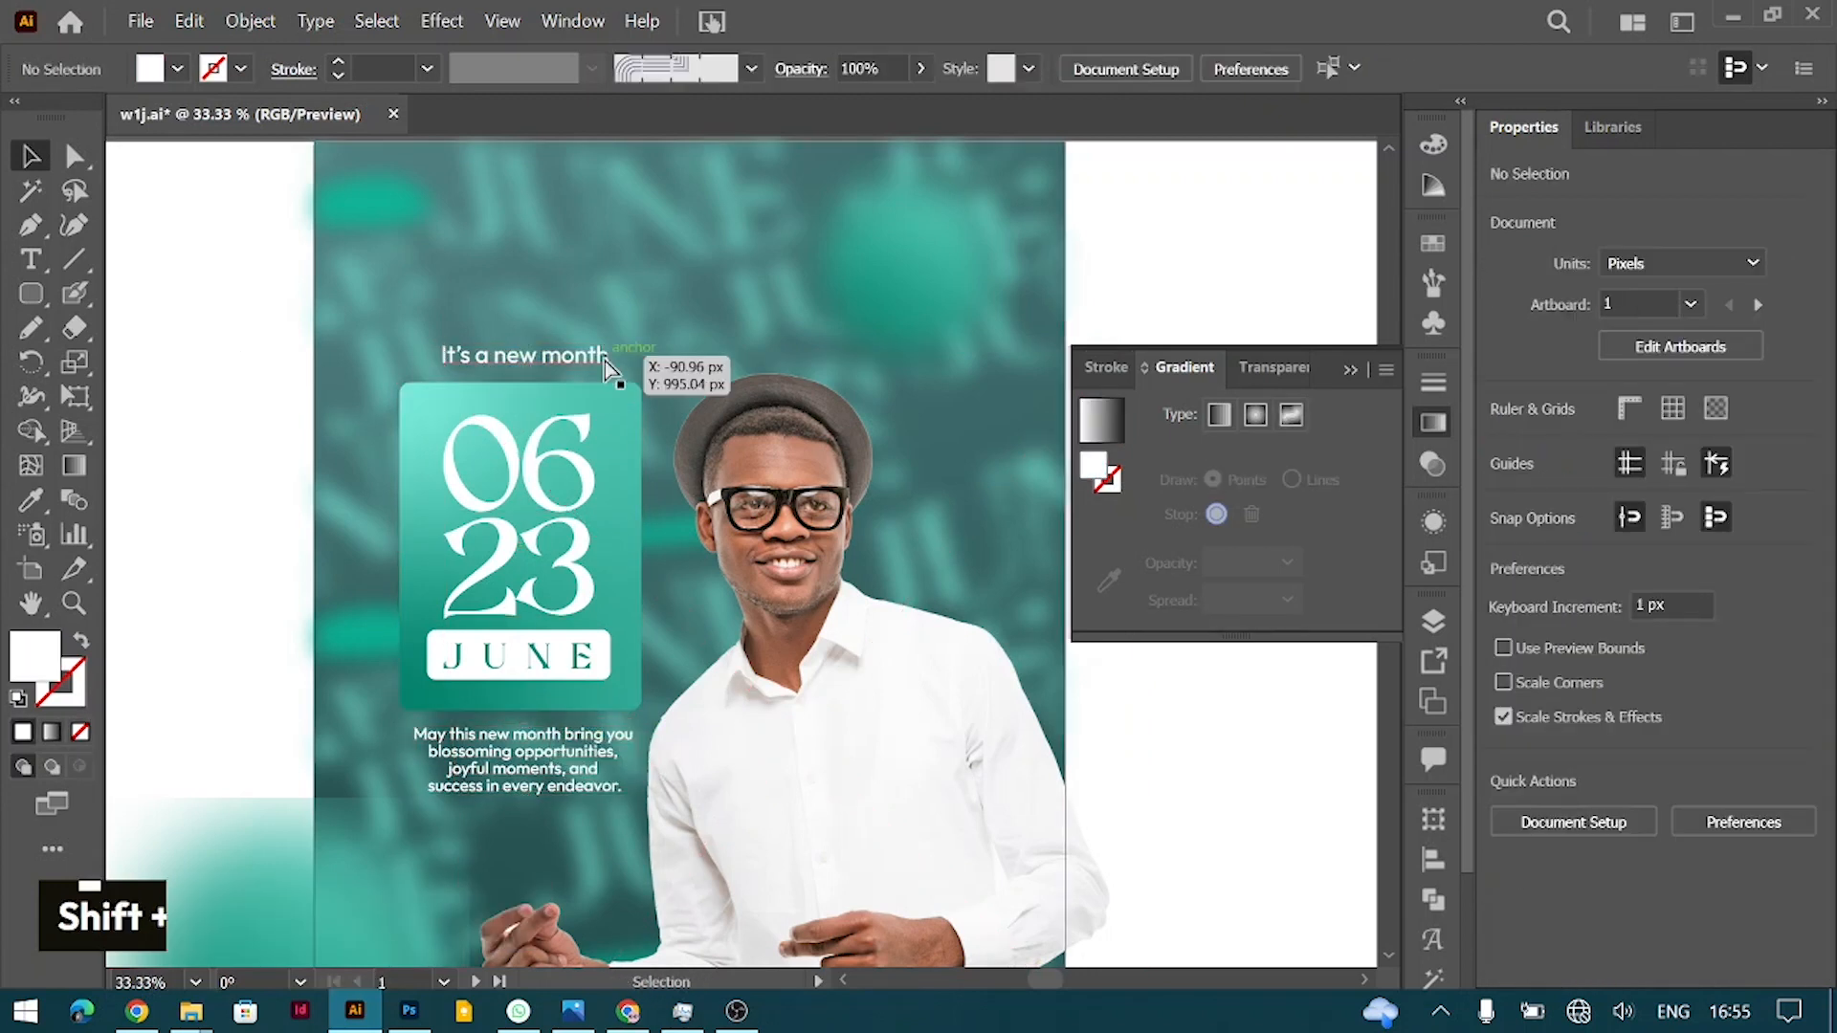
Step: Shift the large blurred circle at the artboard's lower-left corner slightly down and right, and reduce its Gaussian Blur radius
{"action": "key", "text": "ctrl+minus"}
{"action": "scroll", "coordinate": [750, 443], "scroll_direction": "up", "scroll_amount": 2}
{"action": "scroll", "coordinate": [752, 442], "scroll_direction": "down", "scroll_amount": 5}
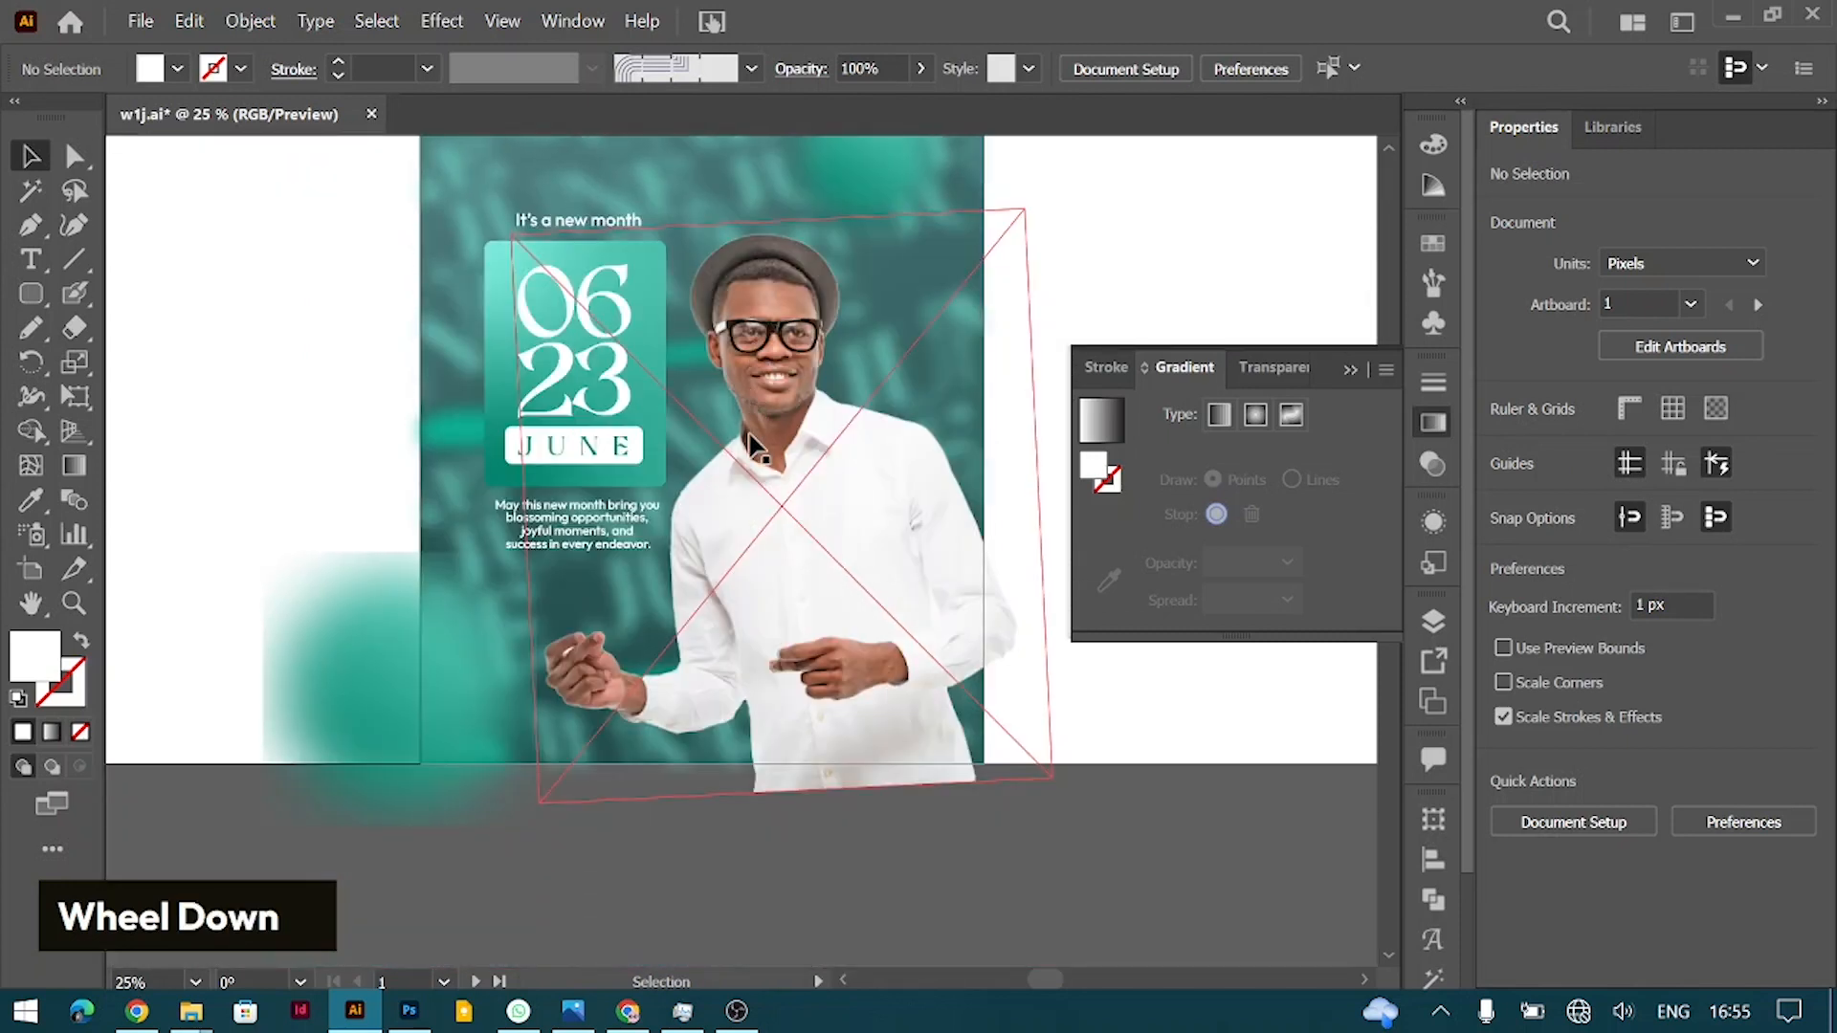
{"action": "left_click_drag", "start_coordinate": [408, 670], "coordinate": [432, 691]}
{"action": "left_click", "coordinate": [1570, 572]}
{"action": "scroll", "coordinate": [1445, 330], "scroll_direction": "down", "scroll_amount": 2}
{"action": "key", "text": "Return"}
{"action": "left_click", "coordinate": [1176, 235]}
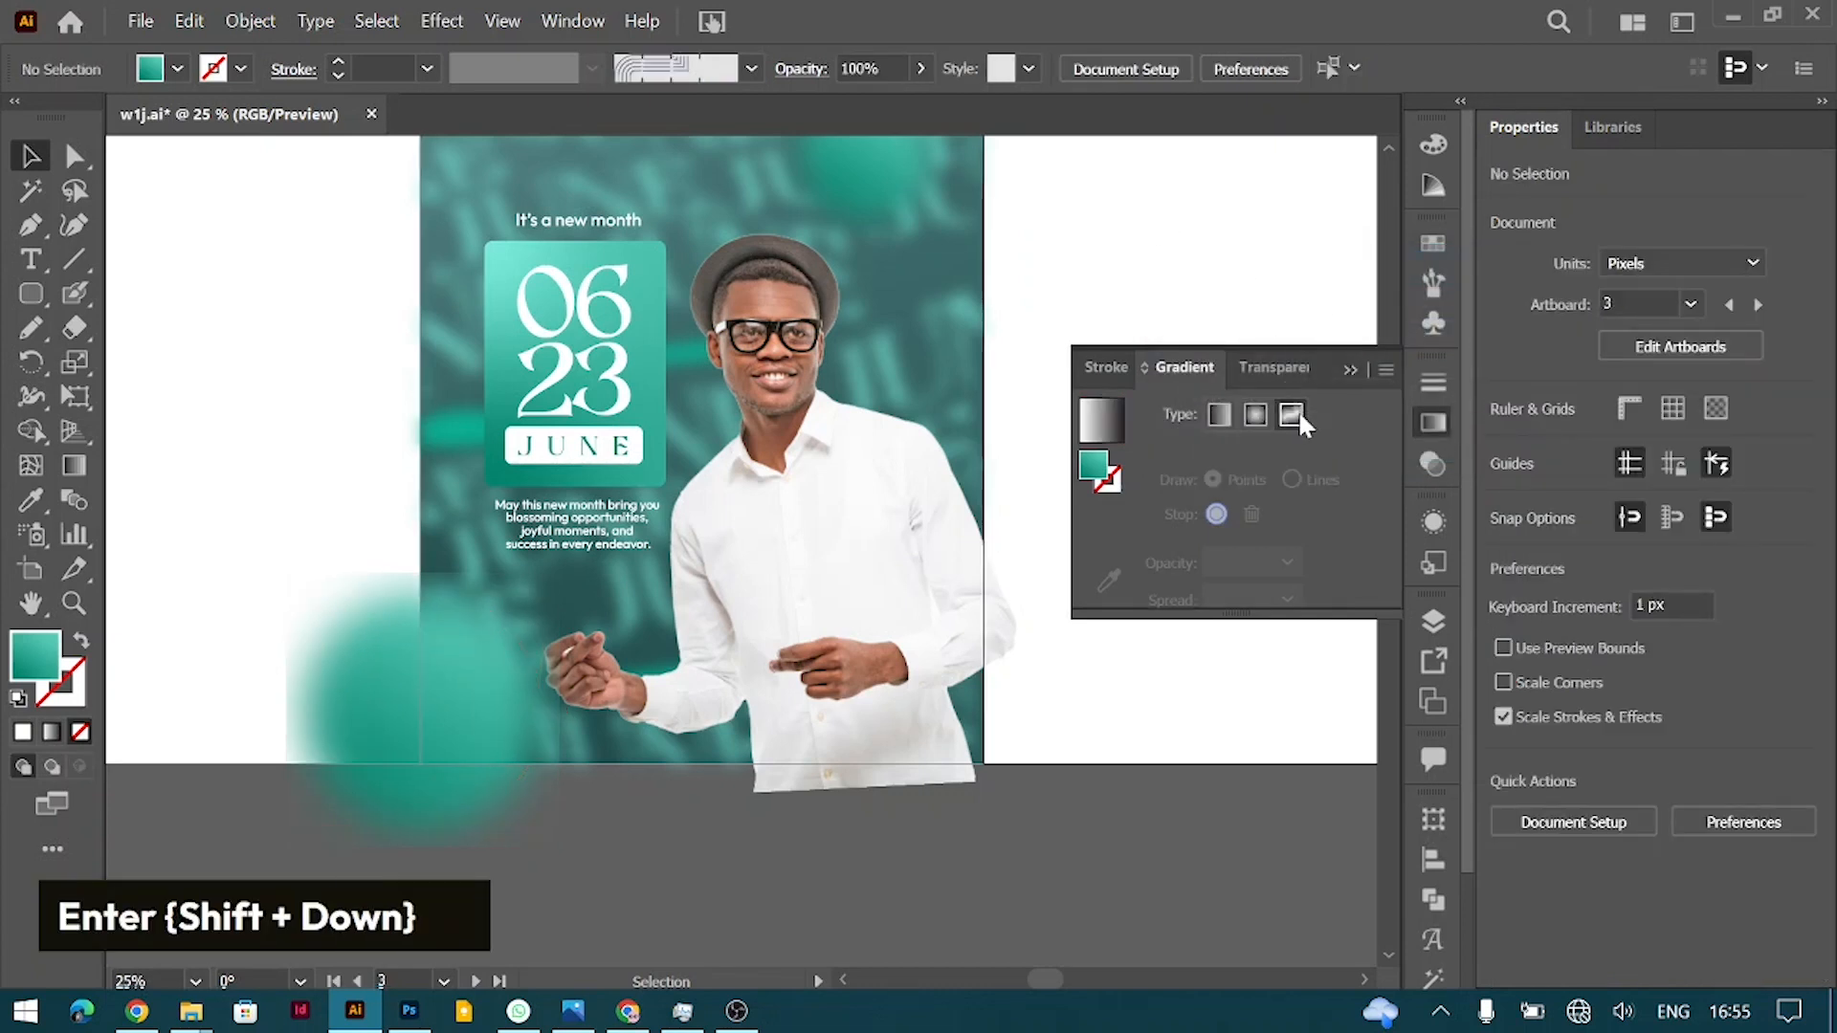
Step: Move the 246 px blurred circle from the artboard's upper right to beside the man's face and send it backward in the stacking order
{"action": "left_click", "coordinate": [1350, 369]}
{"action": "scroll", "coordinate": [1116, 459], "scroll_direction": "up", "scroll_amount": 4}
{"action": "scroll", "coordinate": [1115, 460], "scroll_direction": "down", "scroll_amount": 3}
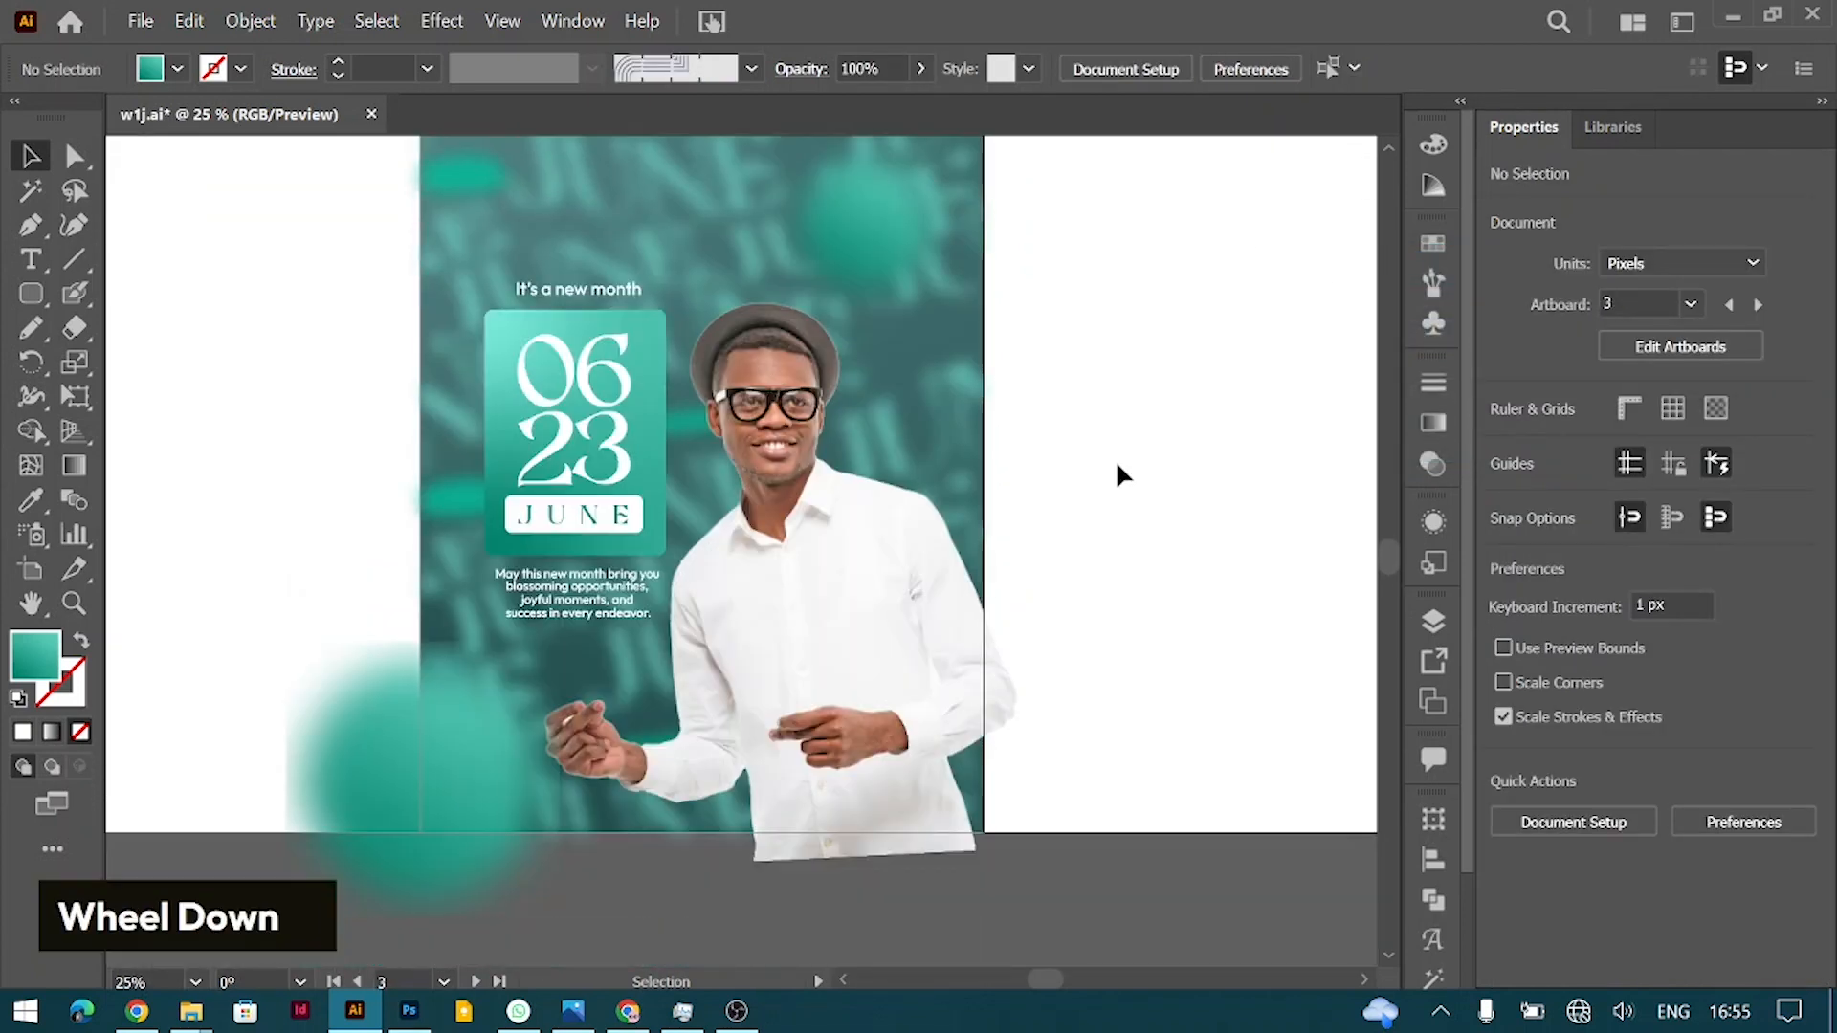
{"action": "left_click_drag", "start_coordinate": [870, 255], "coordinate": [886, 439]}
{"action": "key", "text": "ctrl+bracketleft"}
{"action": "key", "text": "ctrl+bracketleft"}
{"action": "key", "text": "ctrl+bracketleft"}
{"action": "key", "text": "ctrl+bracketleft"}
{"action": "key", "text": "ctrl+bracketleft"}
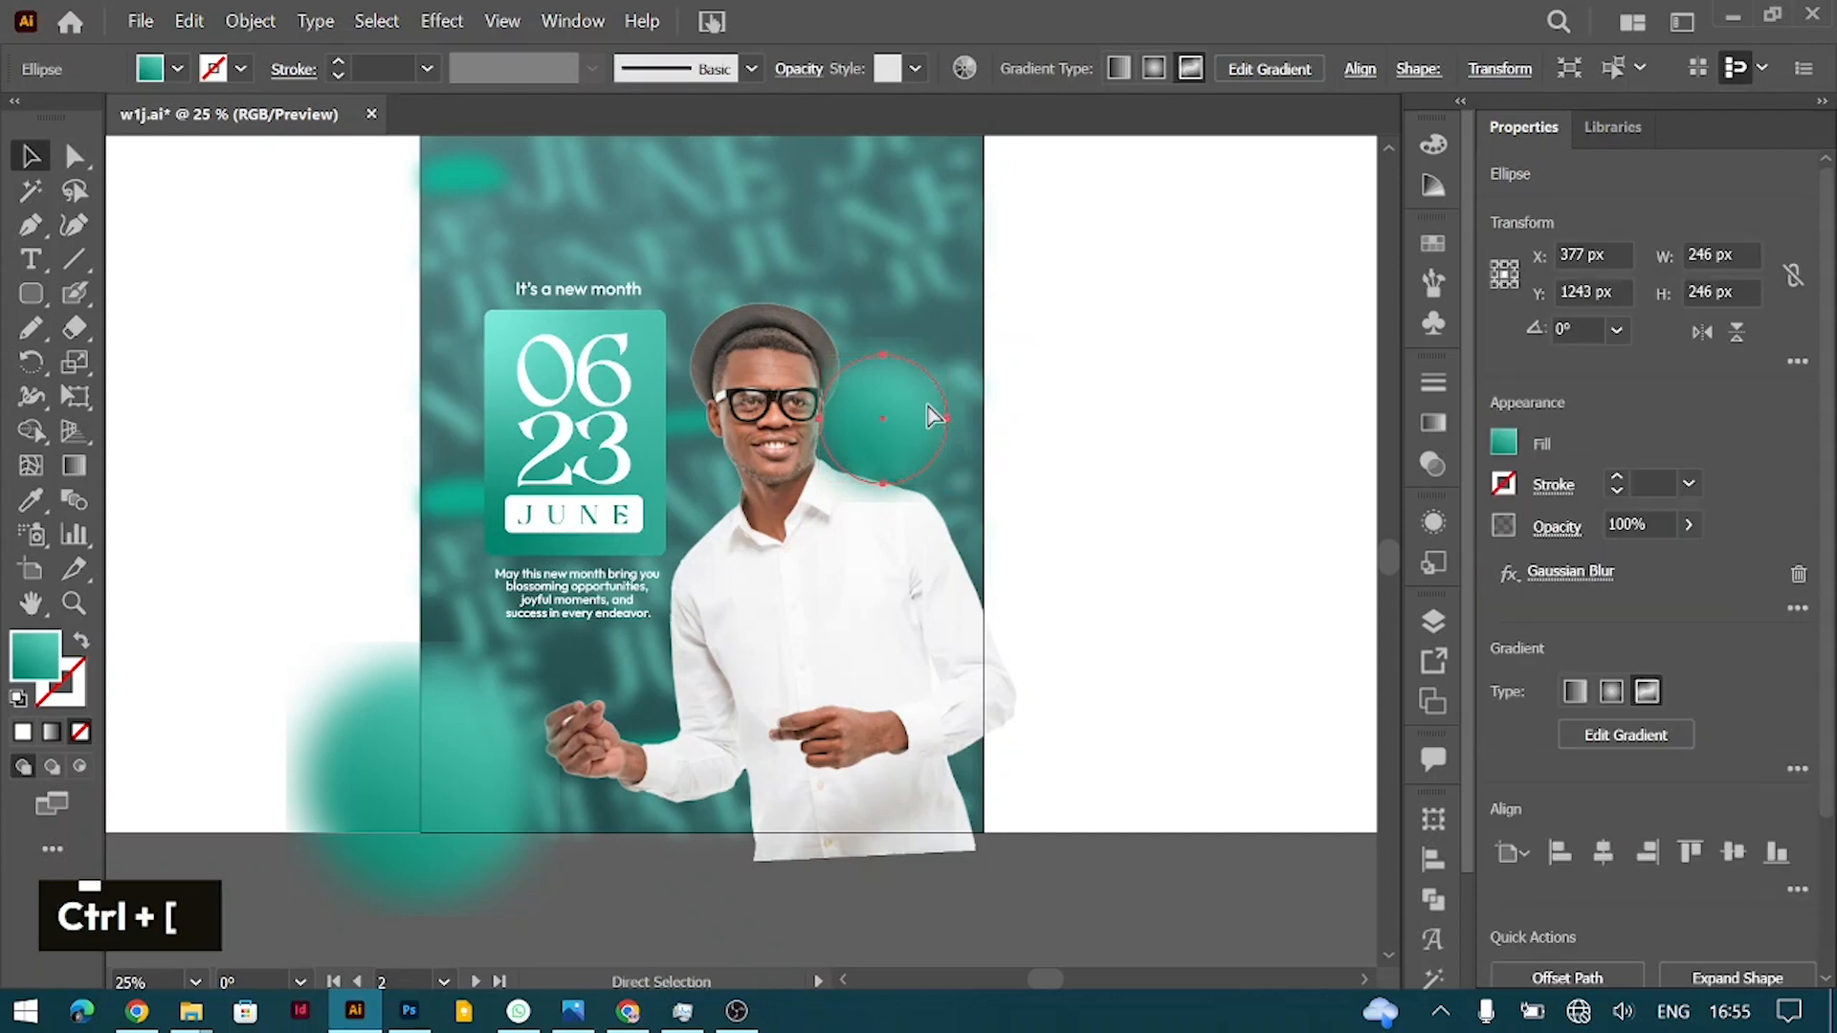
{"action": "key", "text": "ctrl+bracketright"}
Step: Enlarge the blurred circle beside the man's face to about 342 px across and nudge it into place behind him
{"action": "left_click_drag", "start_coordinate": [947, 354], "coordinate": [945, 358]}
{"action": "key", "text": "shift+Down"}
{"action": "key", "text": "shift+Down"}
{"action": "key", "text": "shift+Down"}
{"action": "key", "text": "shift+Left"}
{"action": "key", "text": "shift+Left"}
{"action": "key", "text": "shift+Left"}
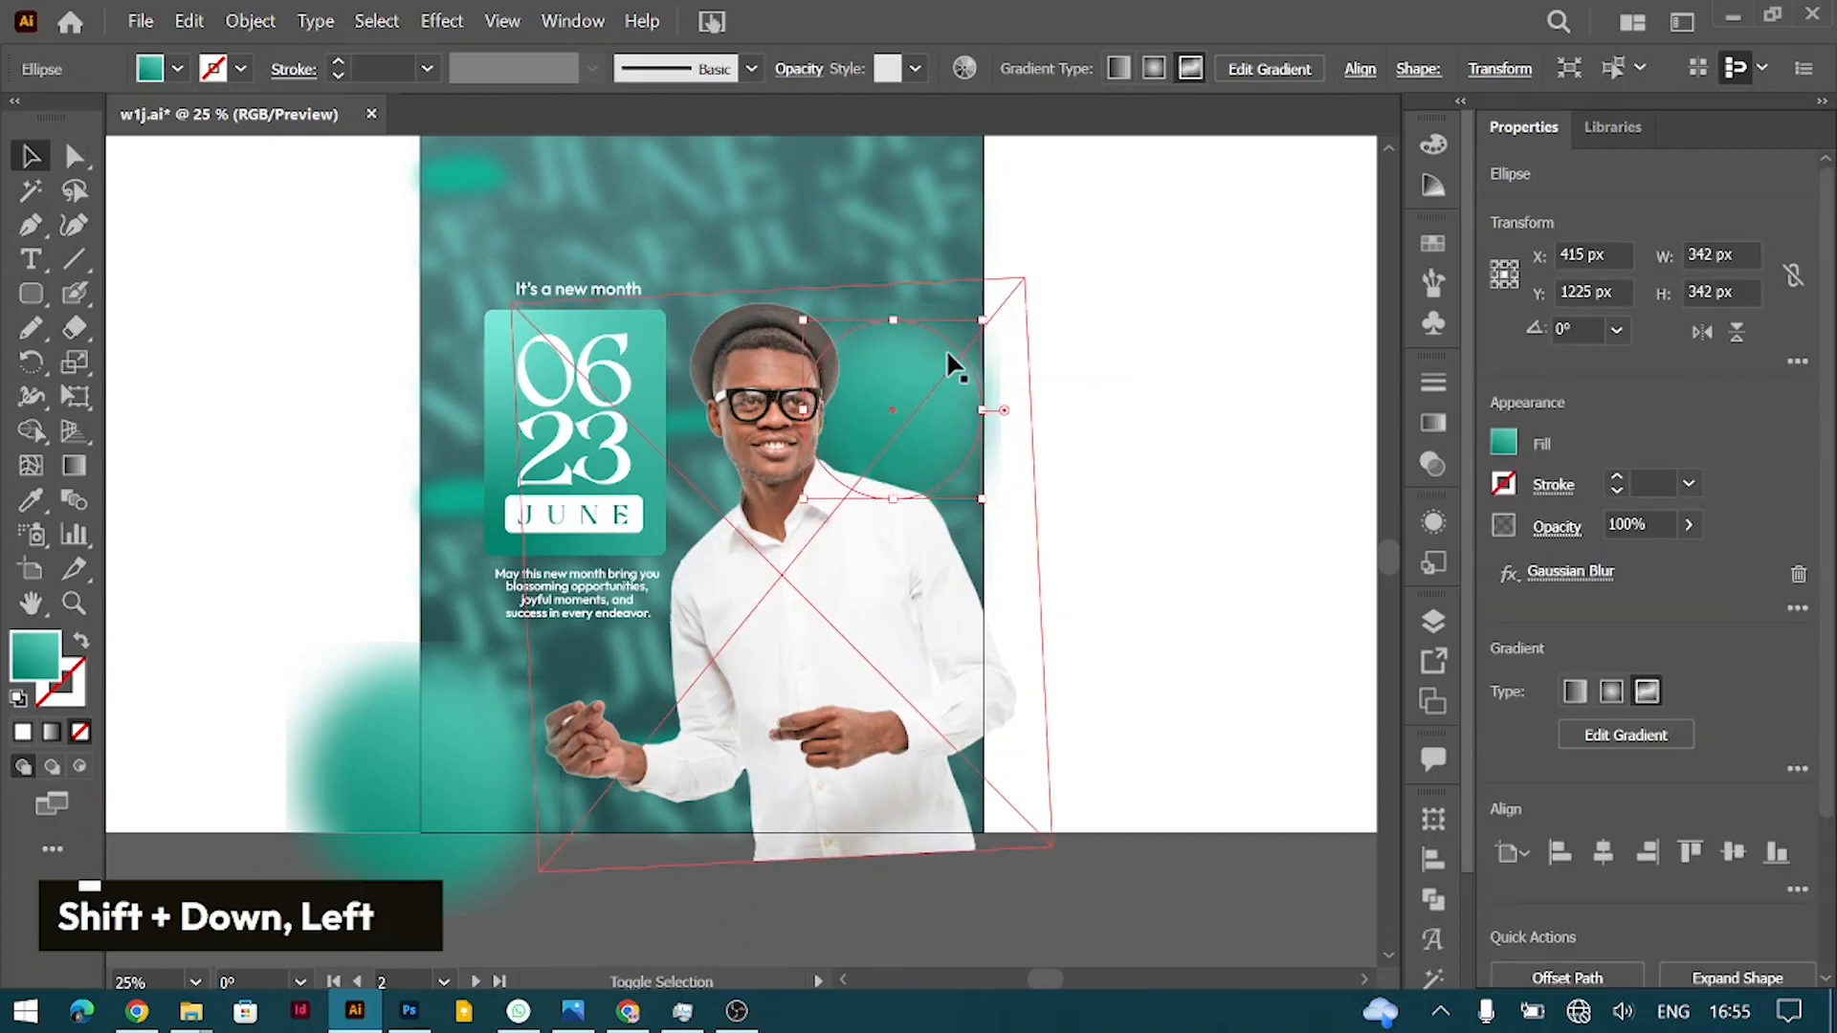
Step: Lower the enlarged blurred circle to just above the man's shoulder and fine-tune its size
{"action": "key", "text": "shift+Down"}
{"action": "key", "text": "shift+Down"}
{"action": "key", "text": "shift+Down"}
{"action": "key", "text": "shift+Down"}
{"action": "left_click_drag", "start_coordinate": [983, 342], "coordinate": [985, 366]}
{"action": "left_click", "coordinate": [1157, 330], "text": "shift"}
{"action": "scroll", "coordinate": [1180, 316], "scroll_direction": "up", "scroll_amount": 3}
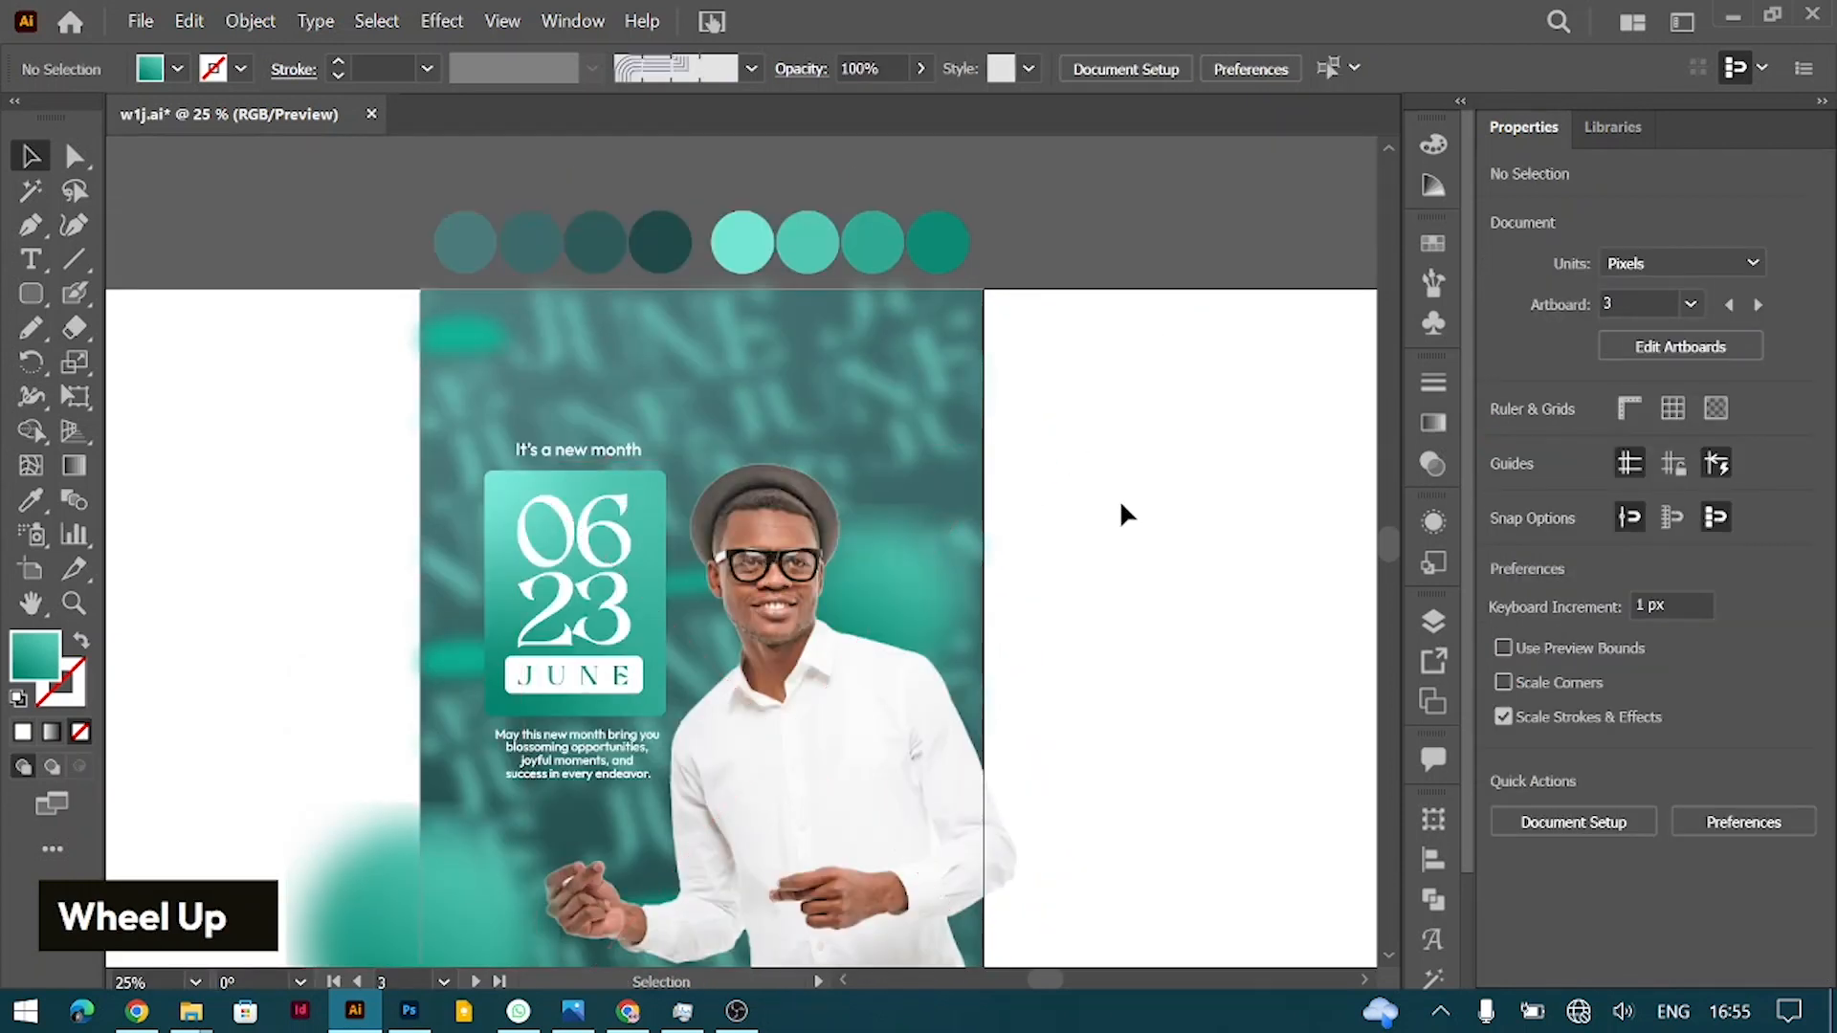
{"action": "scroll", "coordinate": [1235, 524], "scroll_direction": "down", "scroll_amount": 2}
{"action": "scroll", "coordinate": [1235, 524], "scroll_direction": "up", "scroll_amount": 3}
{"action": "scroll", "coordinate": [1234, 516], "scroll_direction": "down", "scroll_amount": 2}
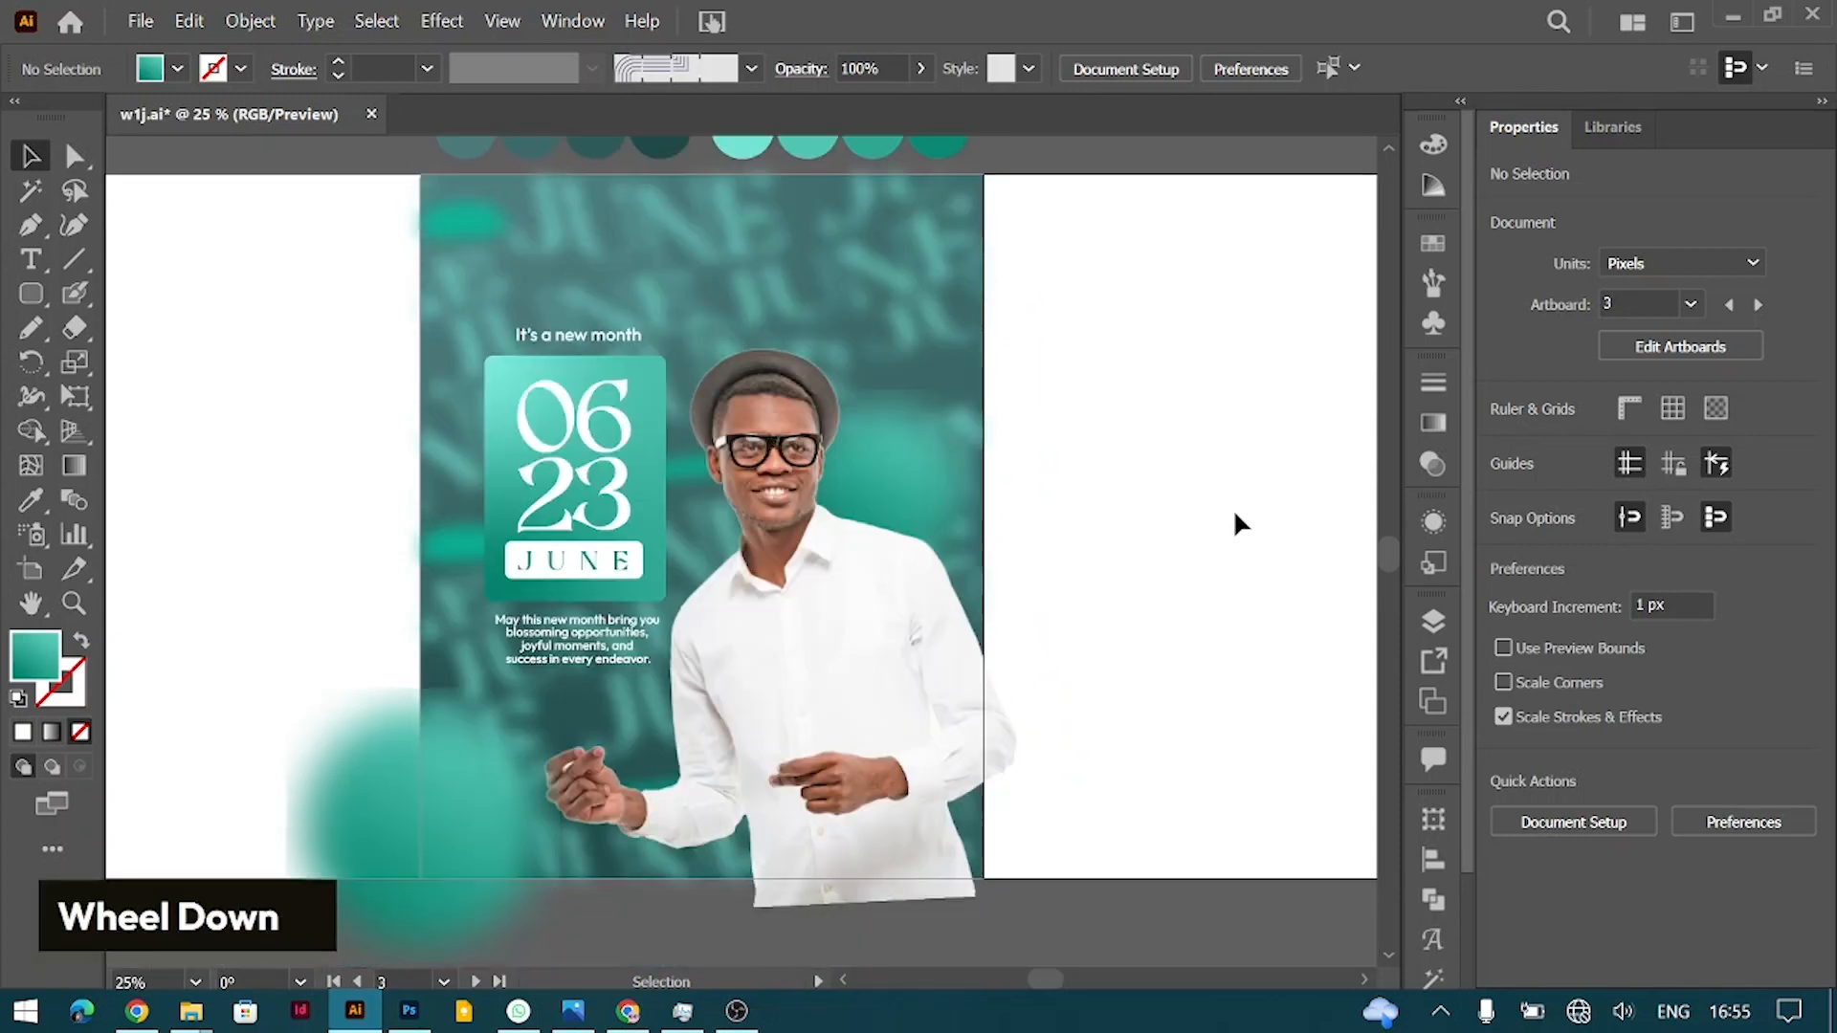
{"action": "scroll", "coordinate": [1235, 517], "scroll_direction": "up", "scroll_amount": 2}
{"action": "scroll", "coordinate": [1234, 516], "scroll_direction": "right", "scroll_amount": 2}
{"action": "scroll", "coordinate": [1234, 517], "scroll_direction": "down", "scroll_amount": 2}
Step: Straighten the man's photo to a rotation of about 1.04°
{"action": "left_click", "coordinate": [860, 598]}
{"action": "mouse_move", "coordinate": [1030, 326]}
{"action": "left_mouse_down"}
{"action": "mouse_move", "coordinate": [1046, 314]}
{"action": "mouse_move", "coordinate": [1038, 331]}
{"action": "left_mouse_up"}
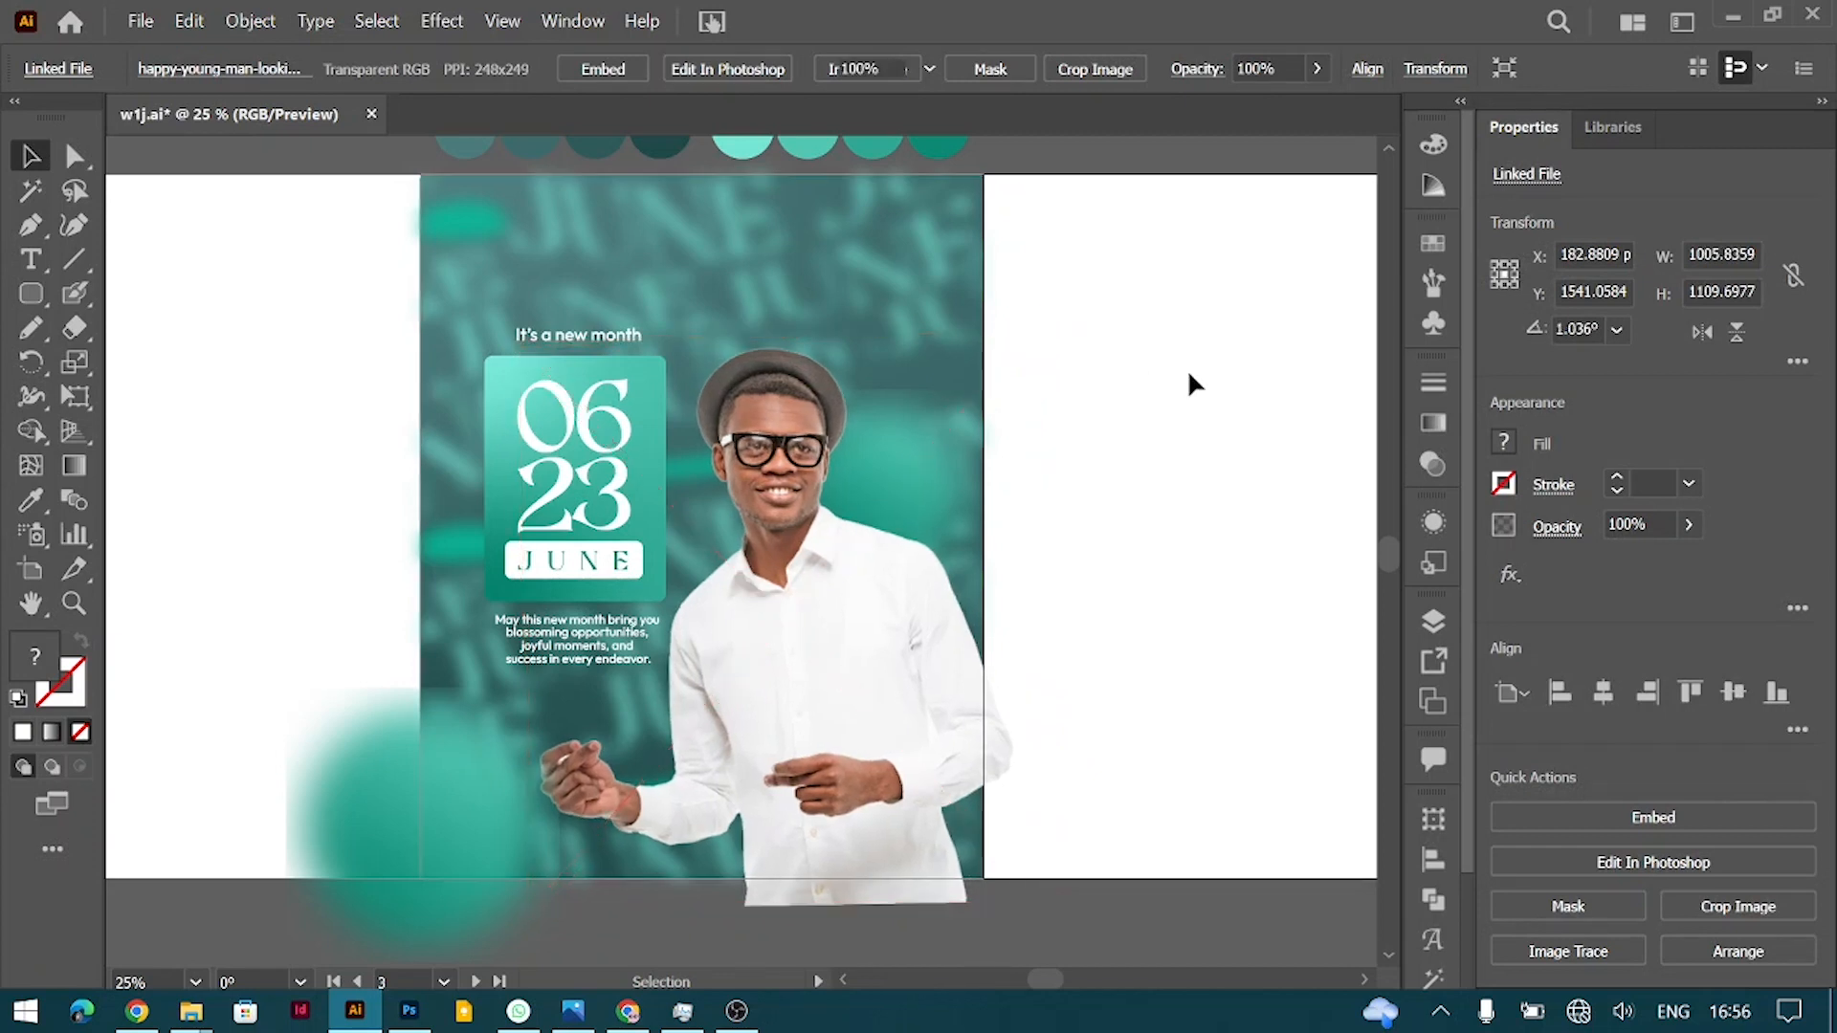
{"action": "left_click", "coordinate": [1189, 374]}
Step: Set up the Pencil tool with no fill and a white 2 pt stroke
{"action": "key", "text": "ctrl+equal"}
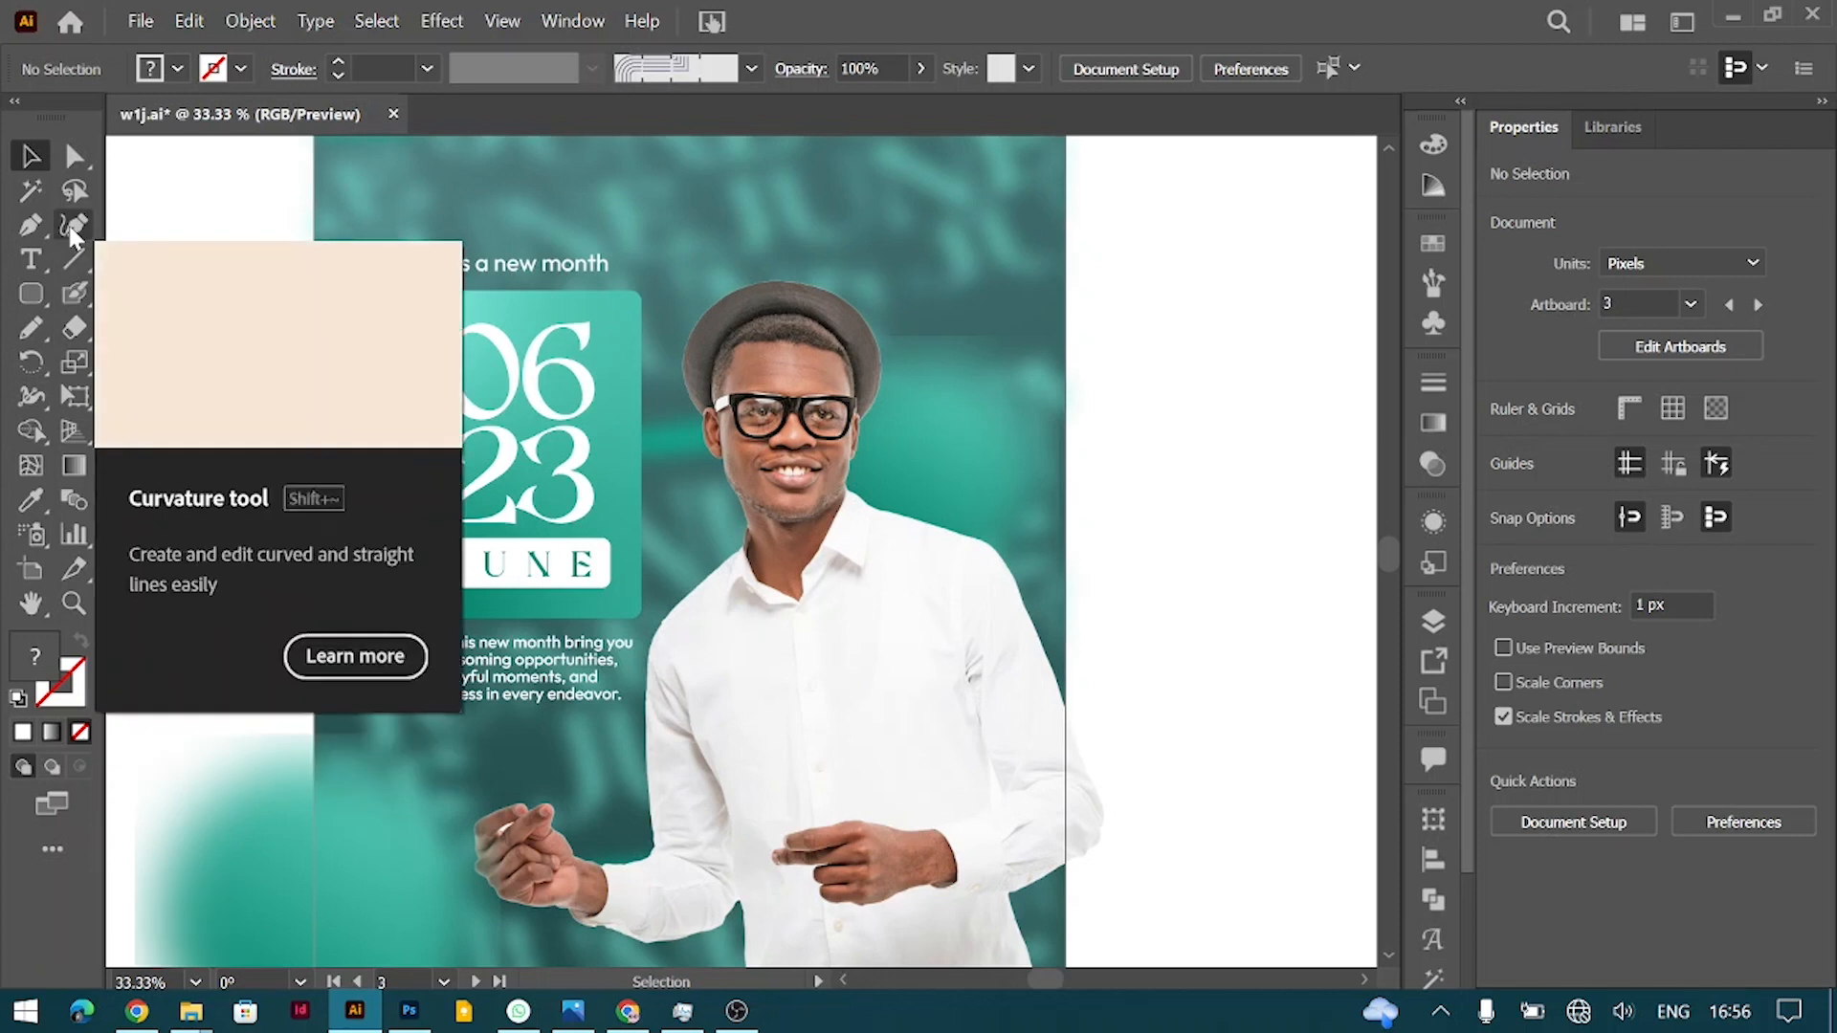
{"action": "left_click", "coordinate": [31, 329]}
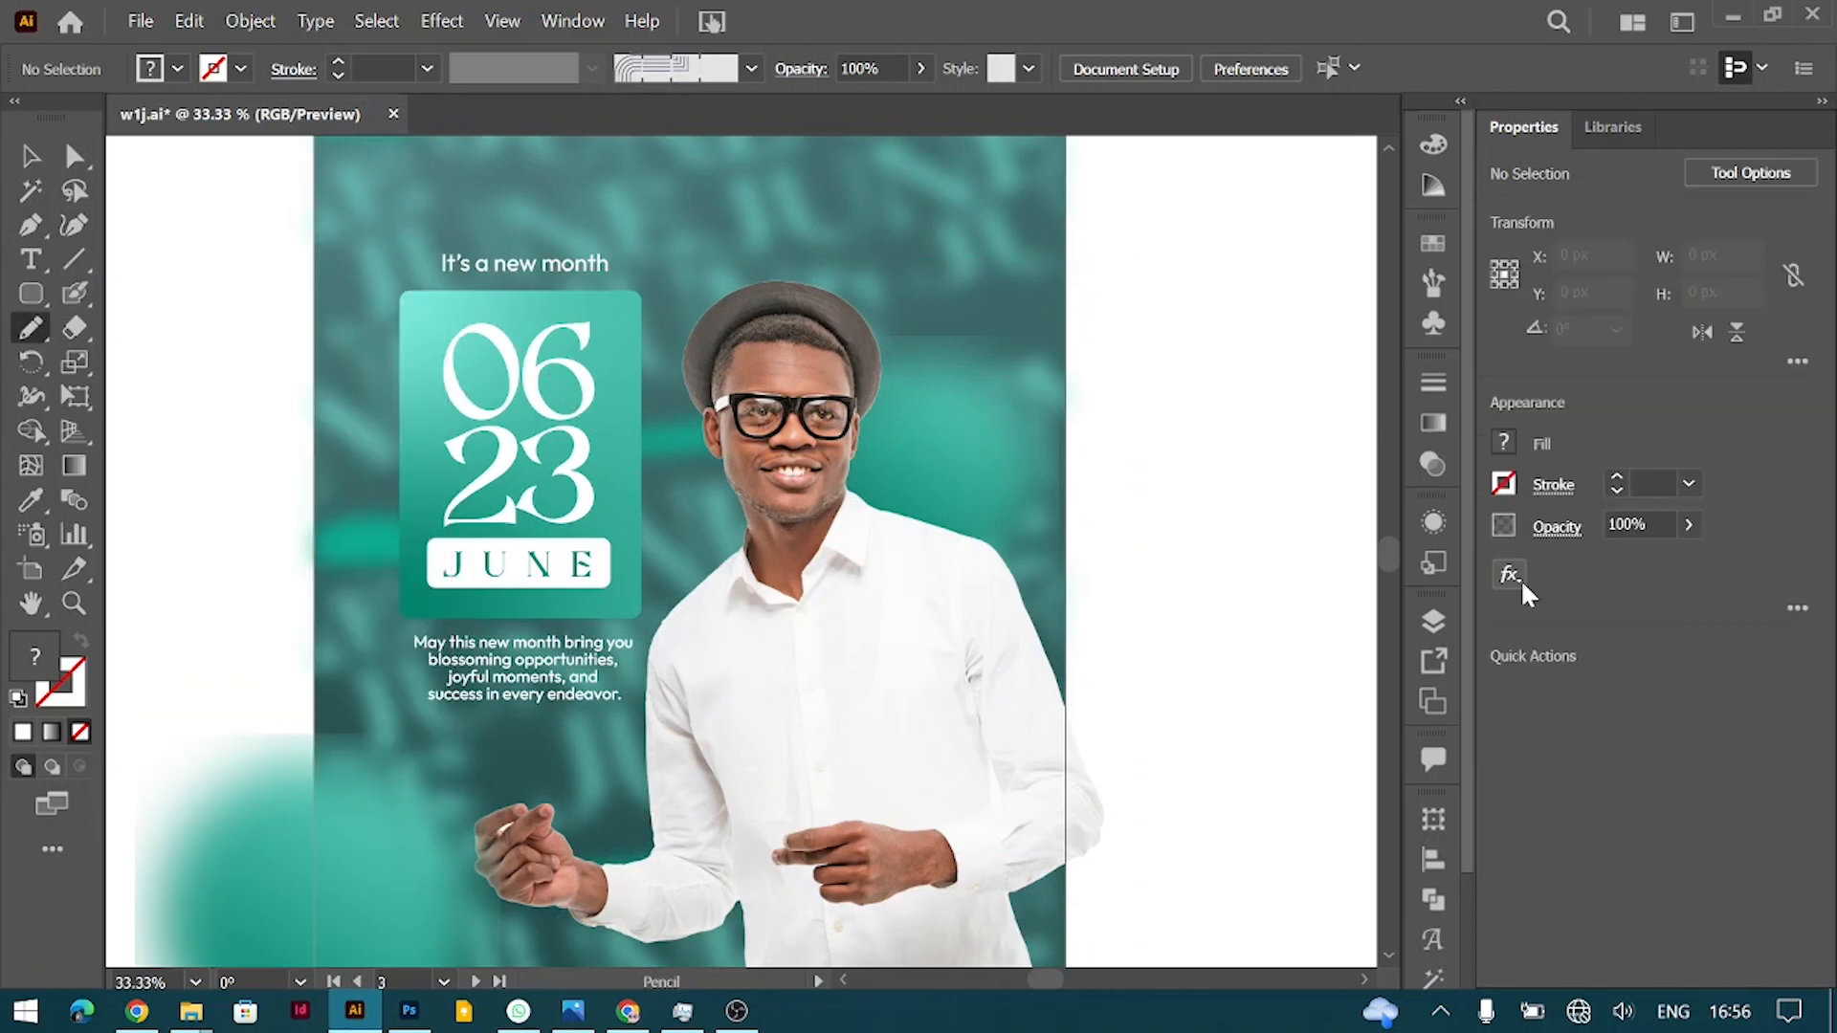
{"action": "double_click", "coordinate": [1615, 477]}
{"action": "left_click", "coordinate": [1502, 486]}
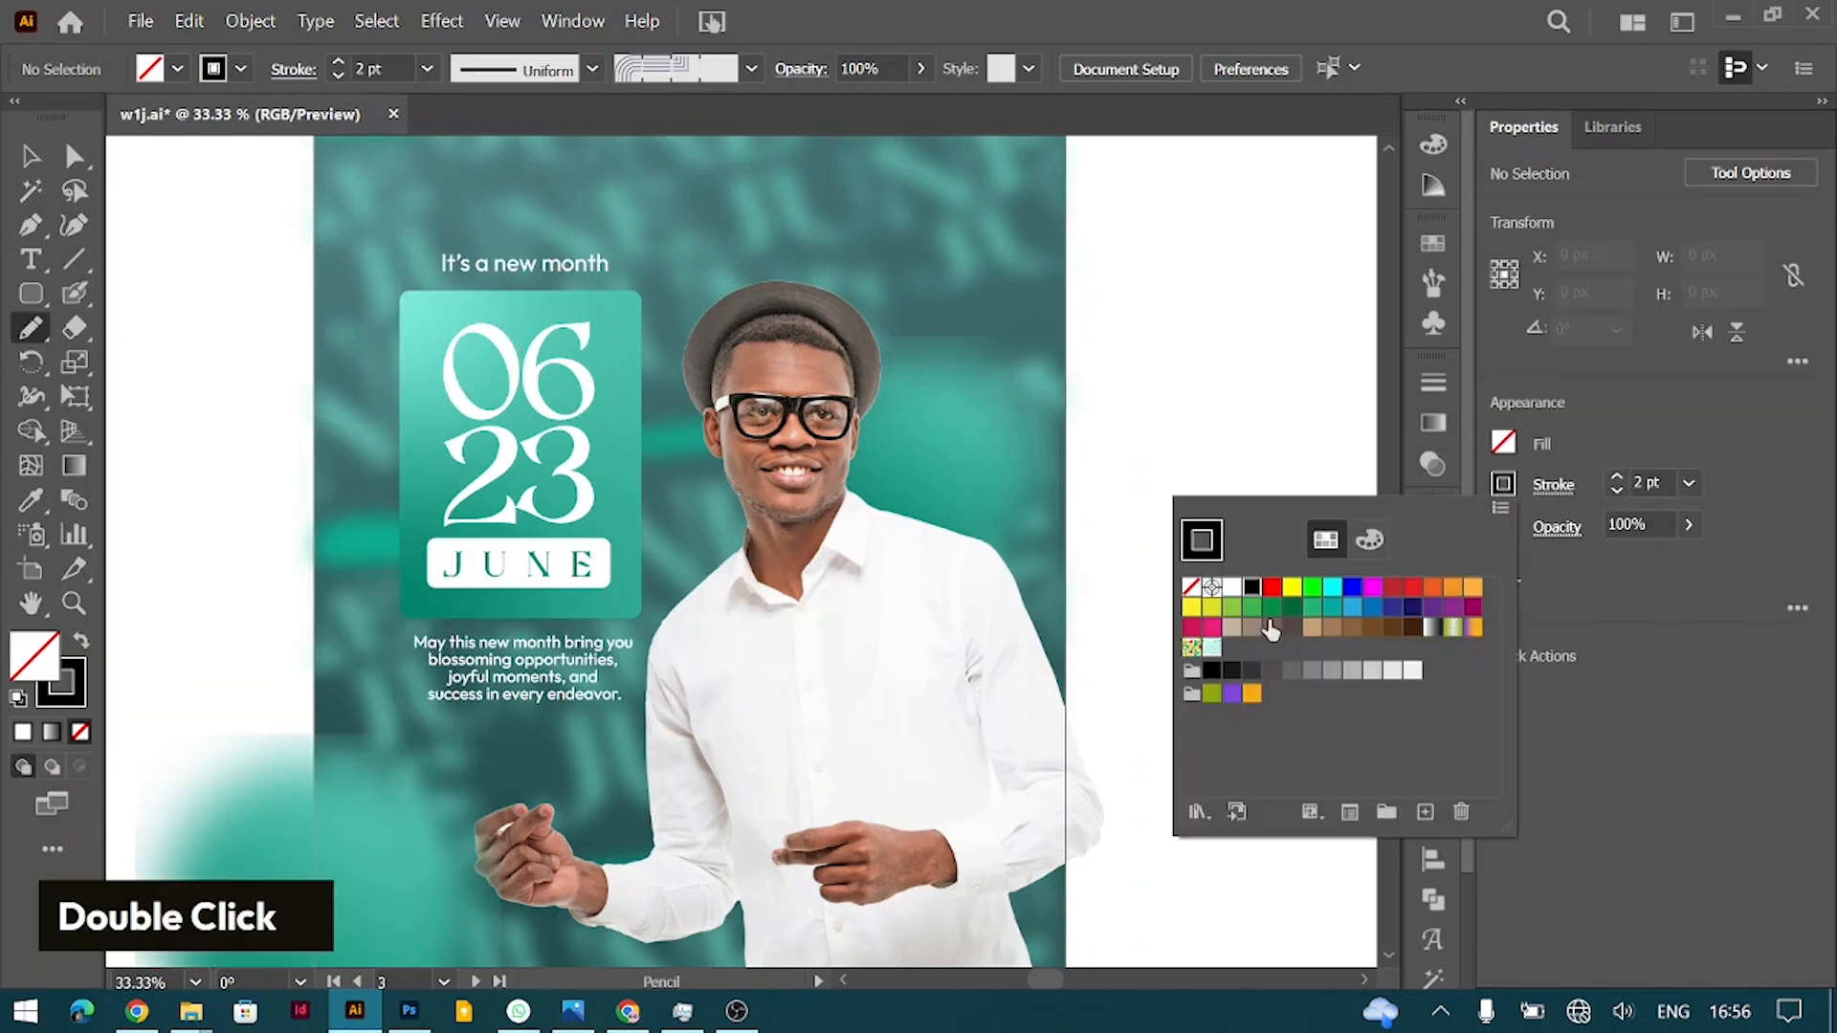
{"action": "left_click", "coordinate": [1232, 587]}
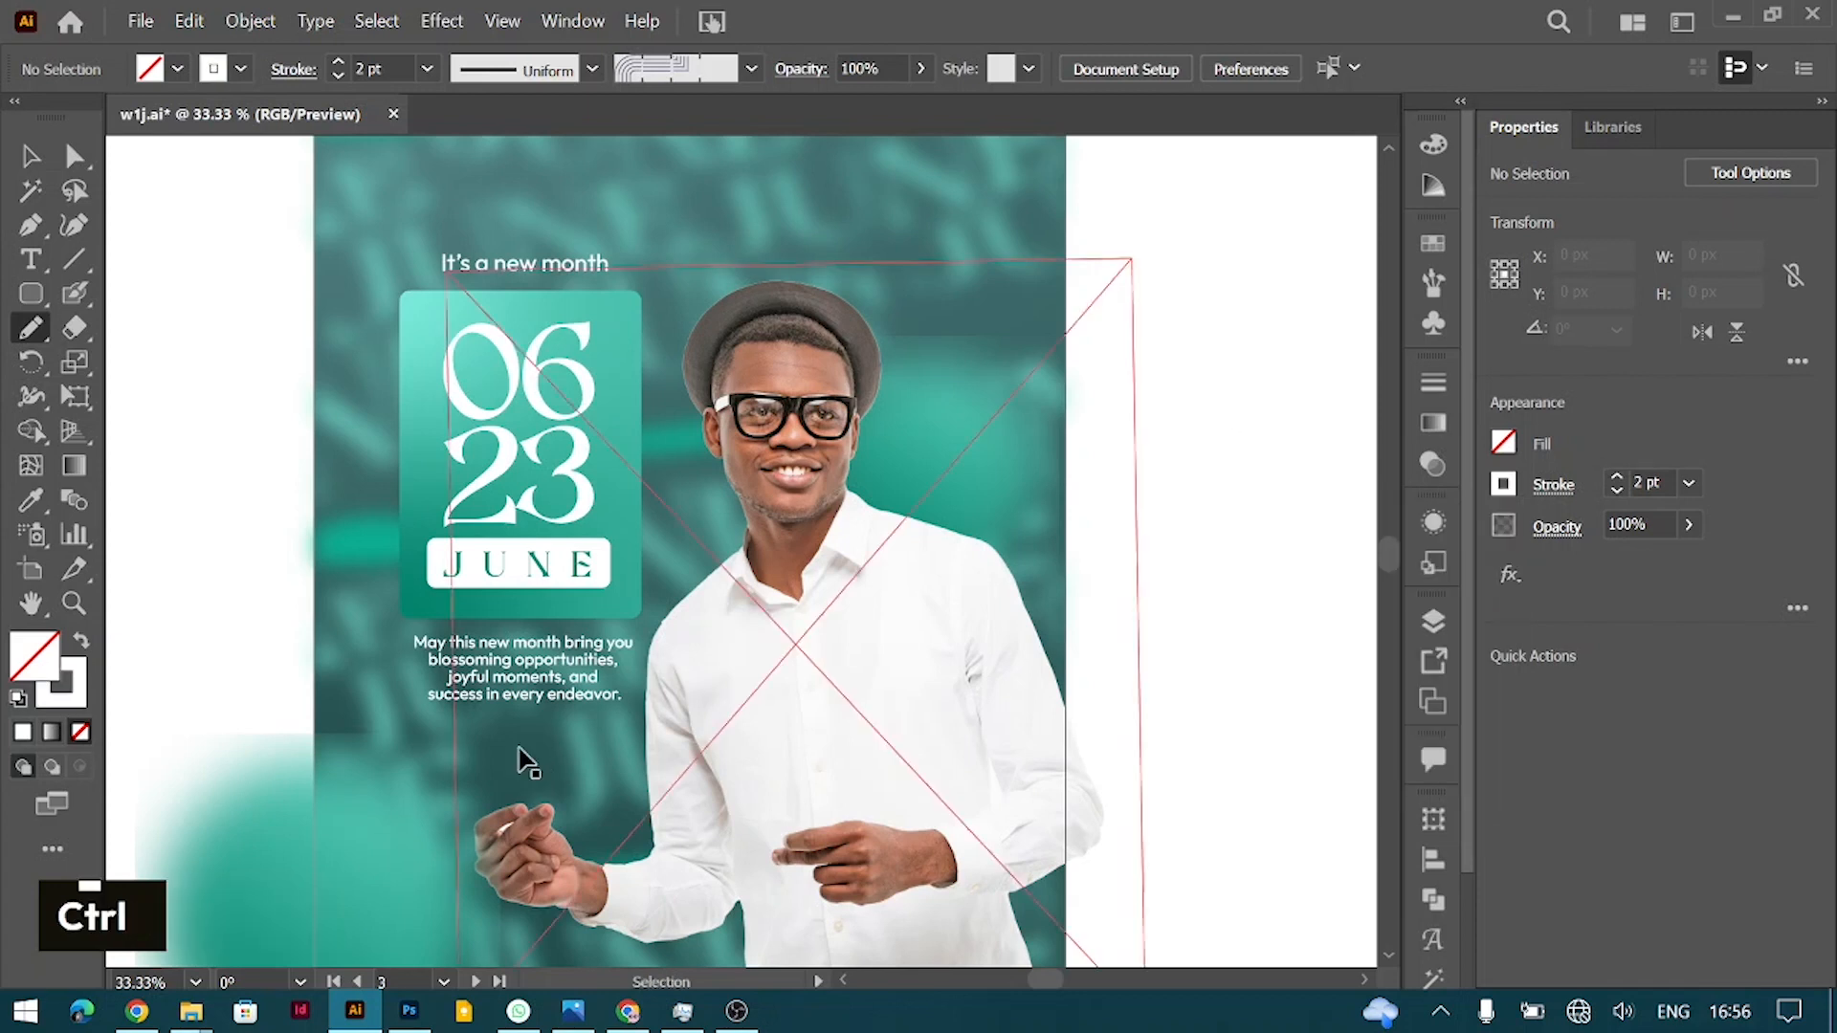
Step: Draw four short pencil lines fanning out above the man's raised hand, spanning about 125 × 73 px, like a finger-snap effect
{"action": "key", "text": "ctrl+equal"}
{"action": "scroll", "coordinate": [521, 748], "scroll_direction": "down", "scroll_amount": 3}
{"action": "left_click_drag", "start_coordinate": [529, 739], "coordinate": [501, 603]}
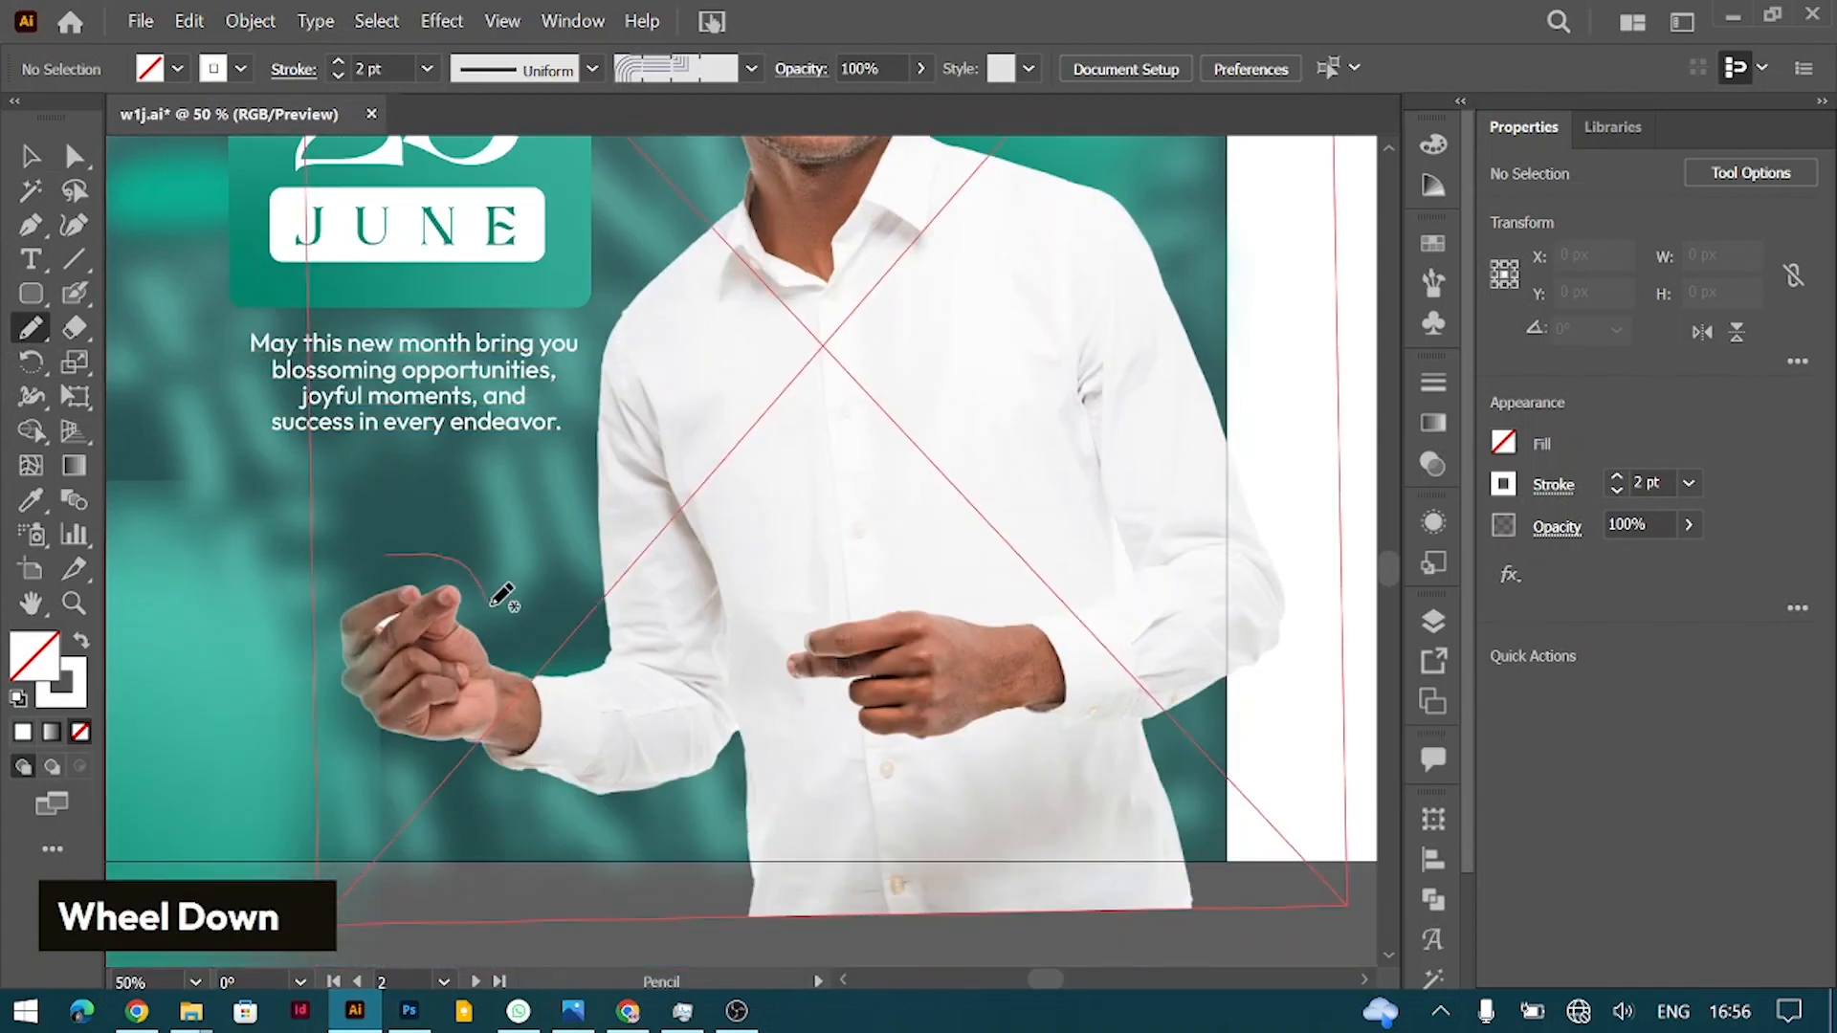
{"action": "key", "text": "ctrl+z"}
{"action": "key", "text": "ctrl+z"}
{"action": "key", "text": "ctrl+shift+z"}
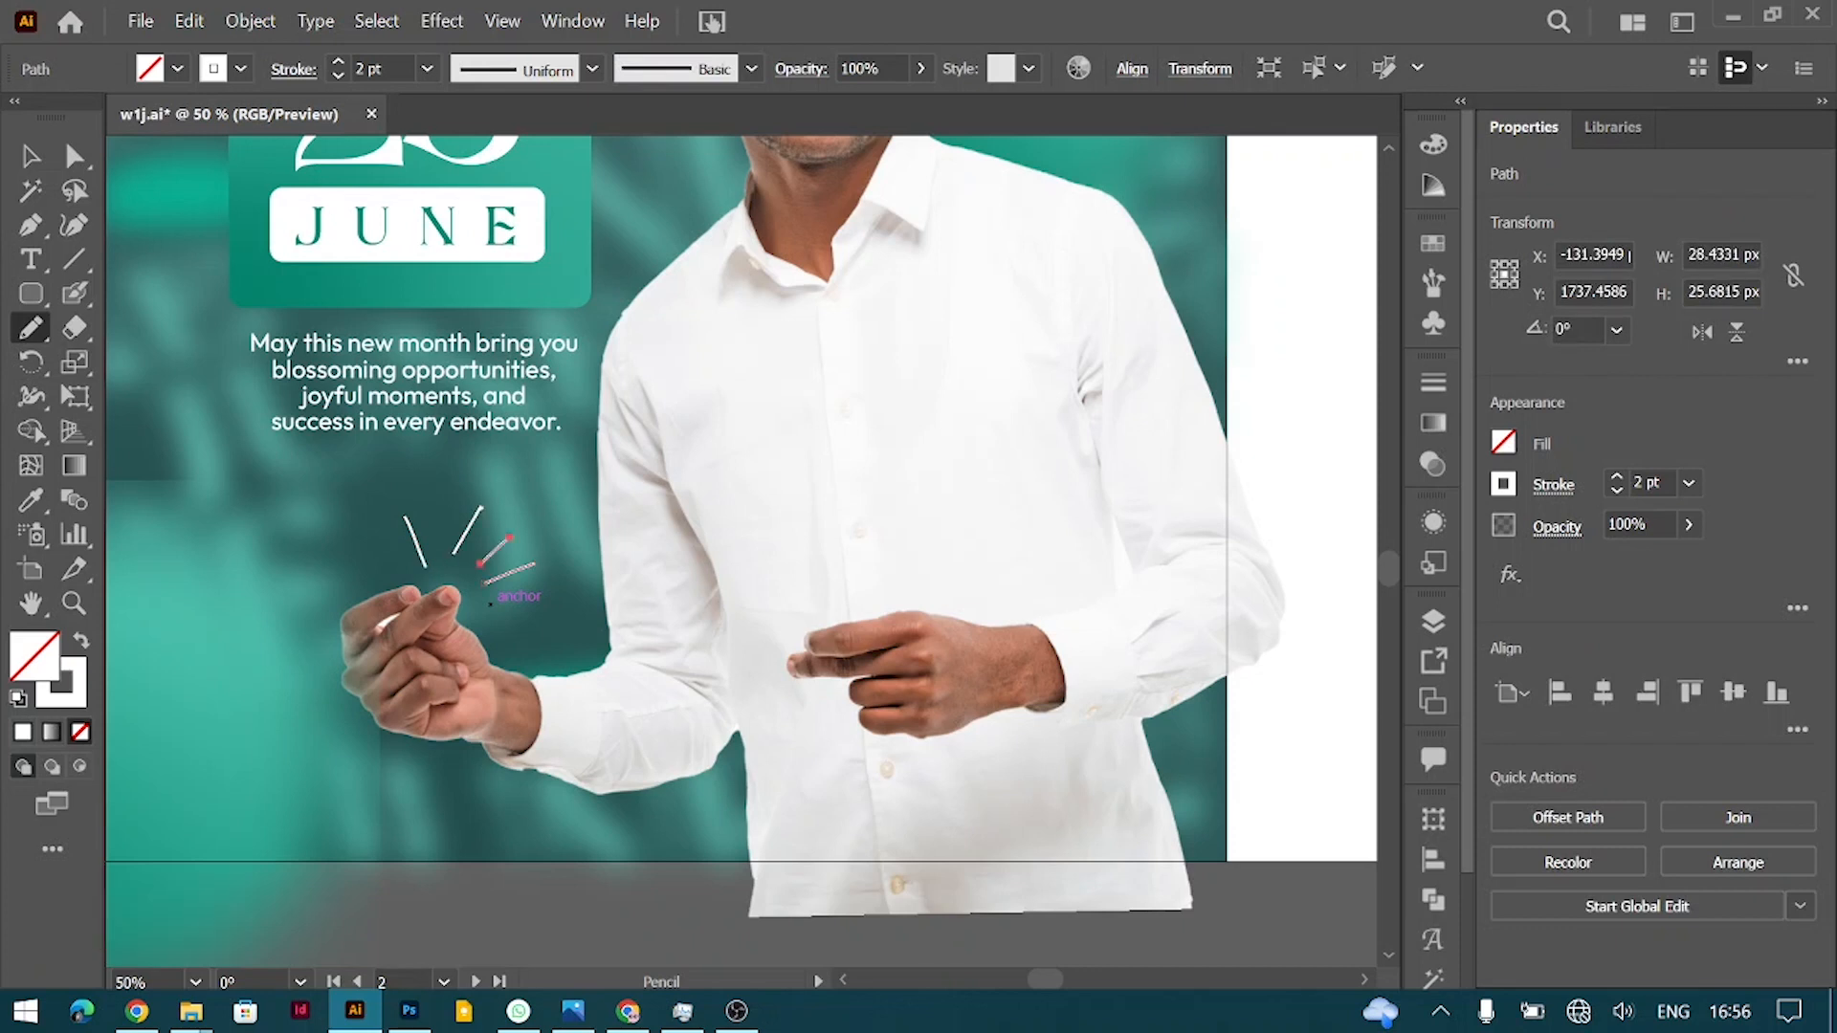
Step: Set the stroke weight of all four snap lines above the hand to 3 pt
{"action": "left_click", "coordinate": [29, 155]}
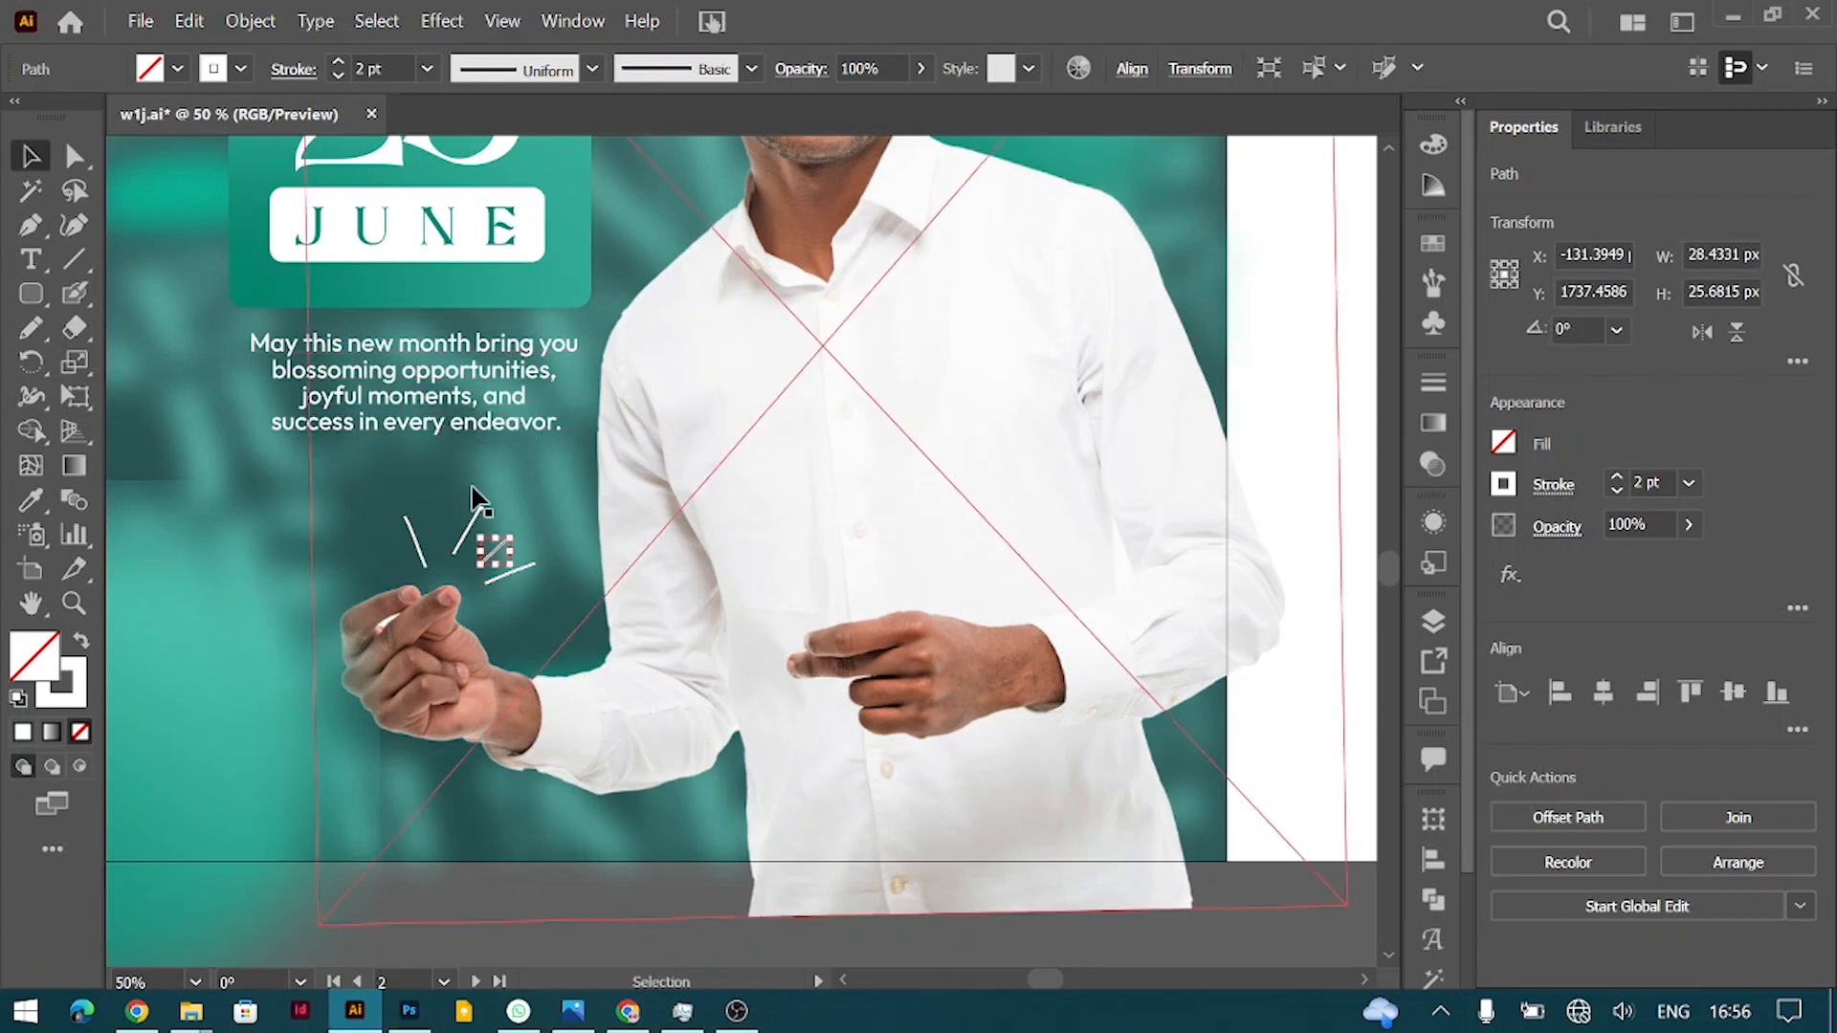
{"action": "left_click", "coordinate": [465, 533], "text": "shift"}
{"action": "left_click", "coordinate": [421, 559], "text": "shift"}
{"action": "left_click", "coordinate": [509, 573], "text": "shift"}
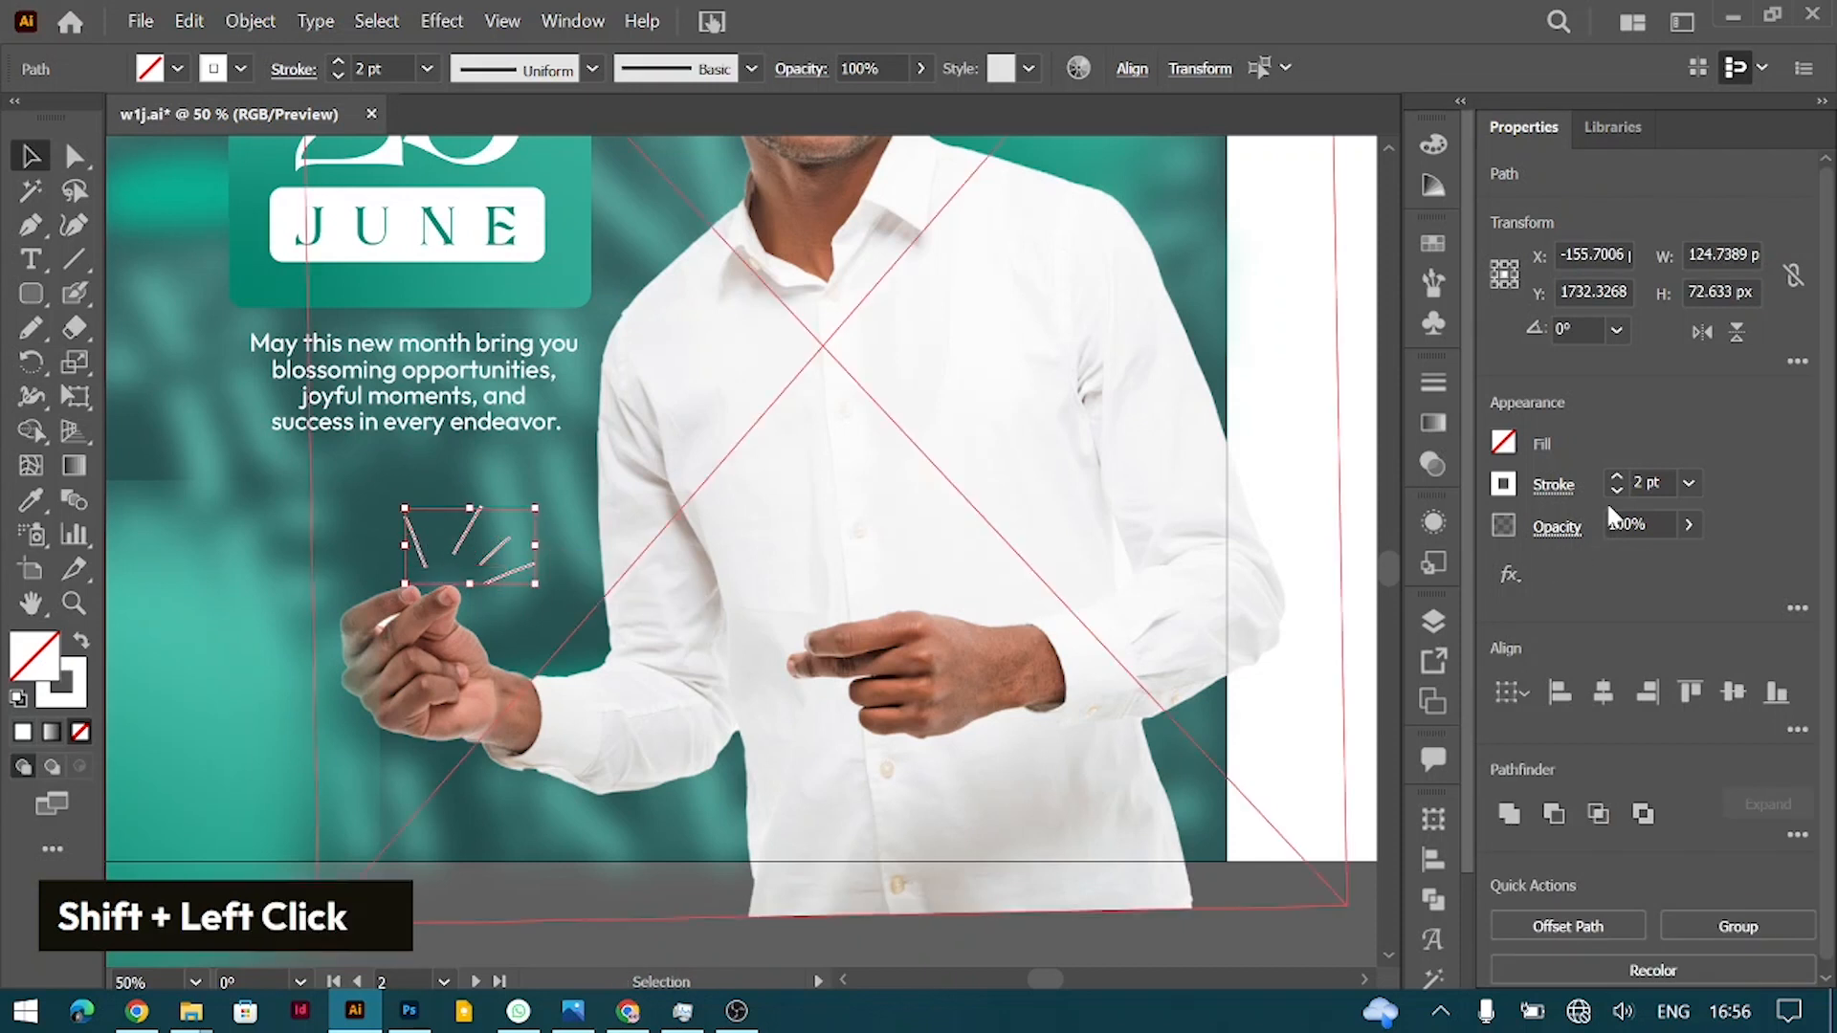
{"action": "double_click", "coordinate": [1615, 476]}
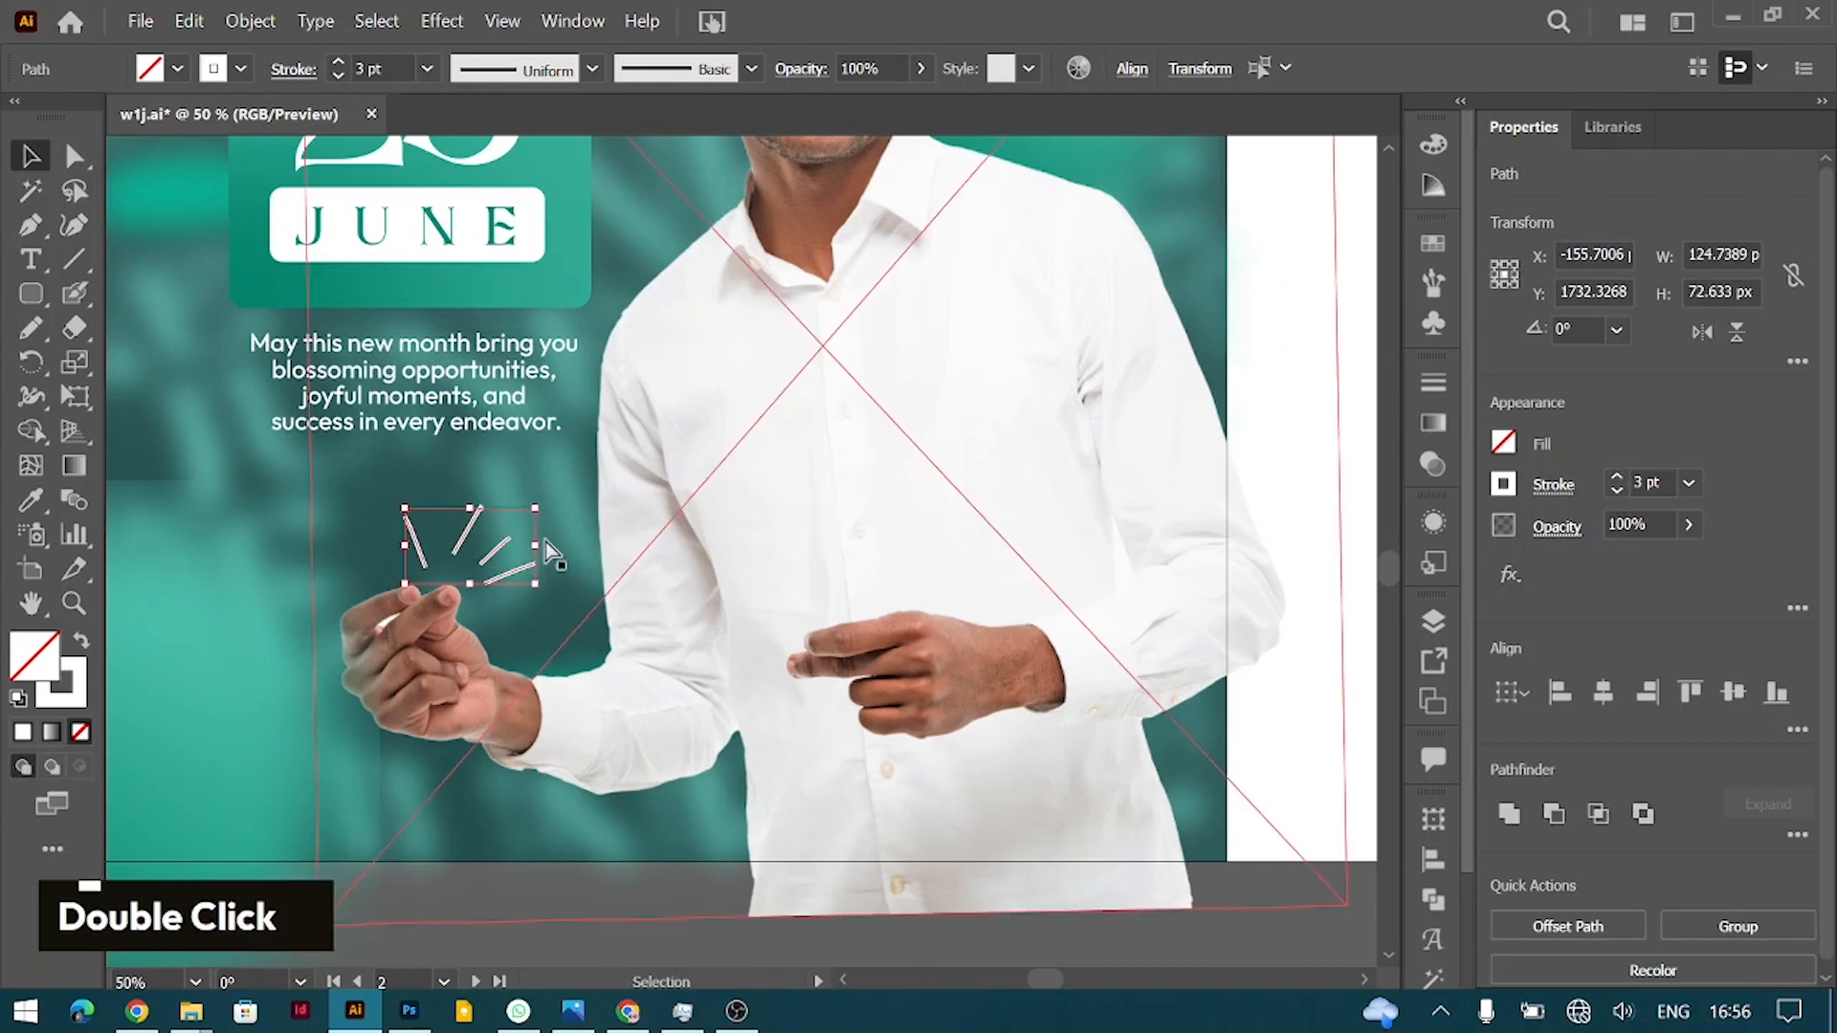
Step: Group the four snap lines and move the group about 8 px left and 8 px down, closer to the fingers
{"action": "key", "text": "ctrl+g"}
{"action": "left_click_drag", "start_coordinate": [491, 569], "coordinate": [487, 573]}
{"action": "key", "text": "ctrl+minus"}
{"action": "scroll", "coordinate": [932, 450], "scroll_direction": "right", "scroll_amount": 3}
{"action": "scroll", "coordinate": [1184, 439], "scroll_direction": "up", "scroll_amount": 5}
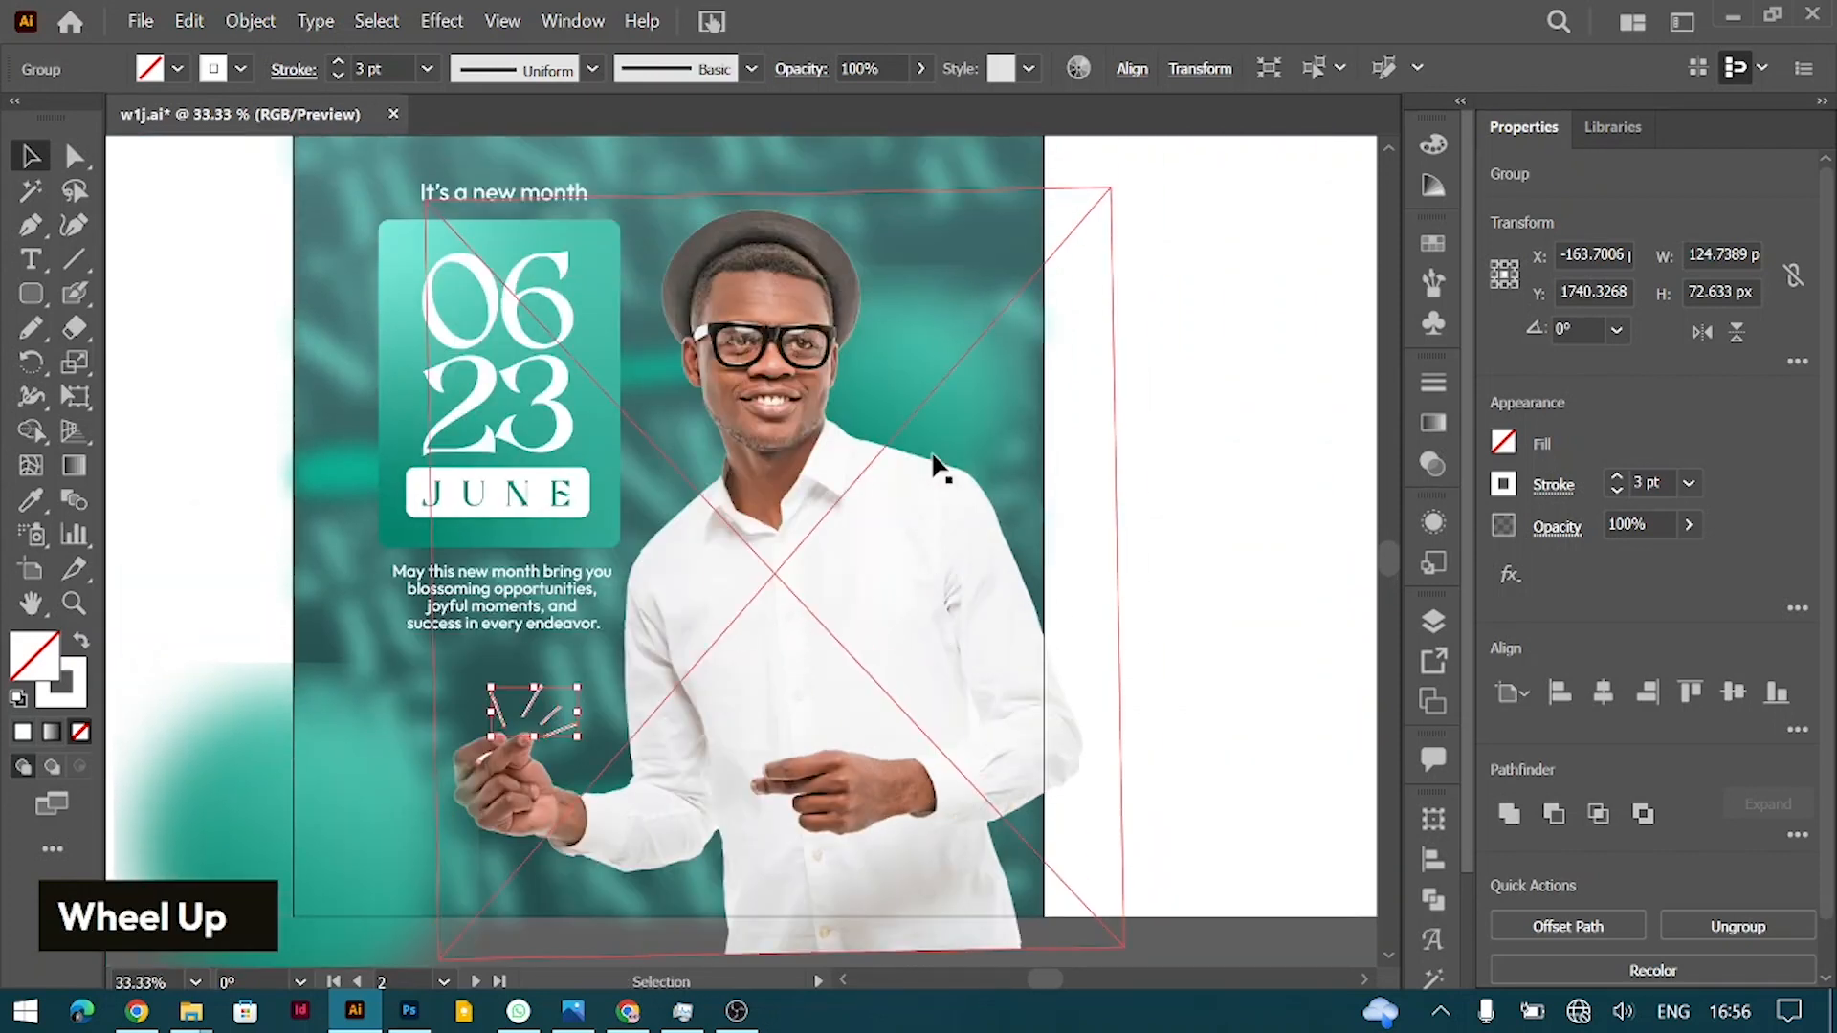
{"action": "left_click", "coordinate": [1208, 444]}
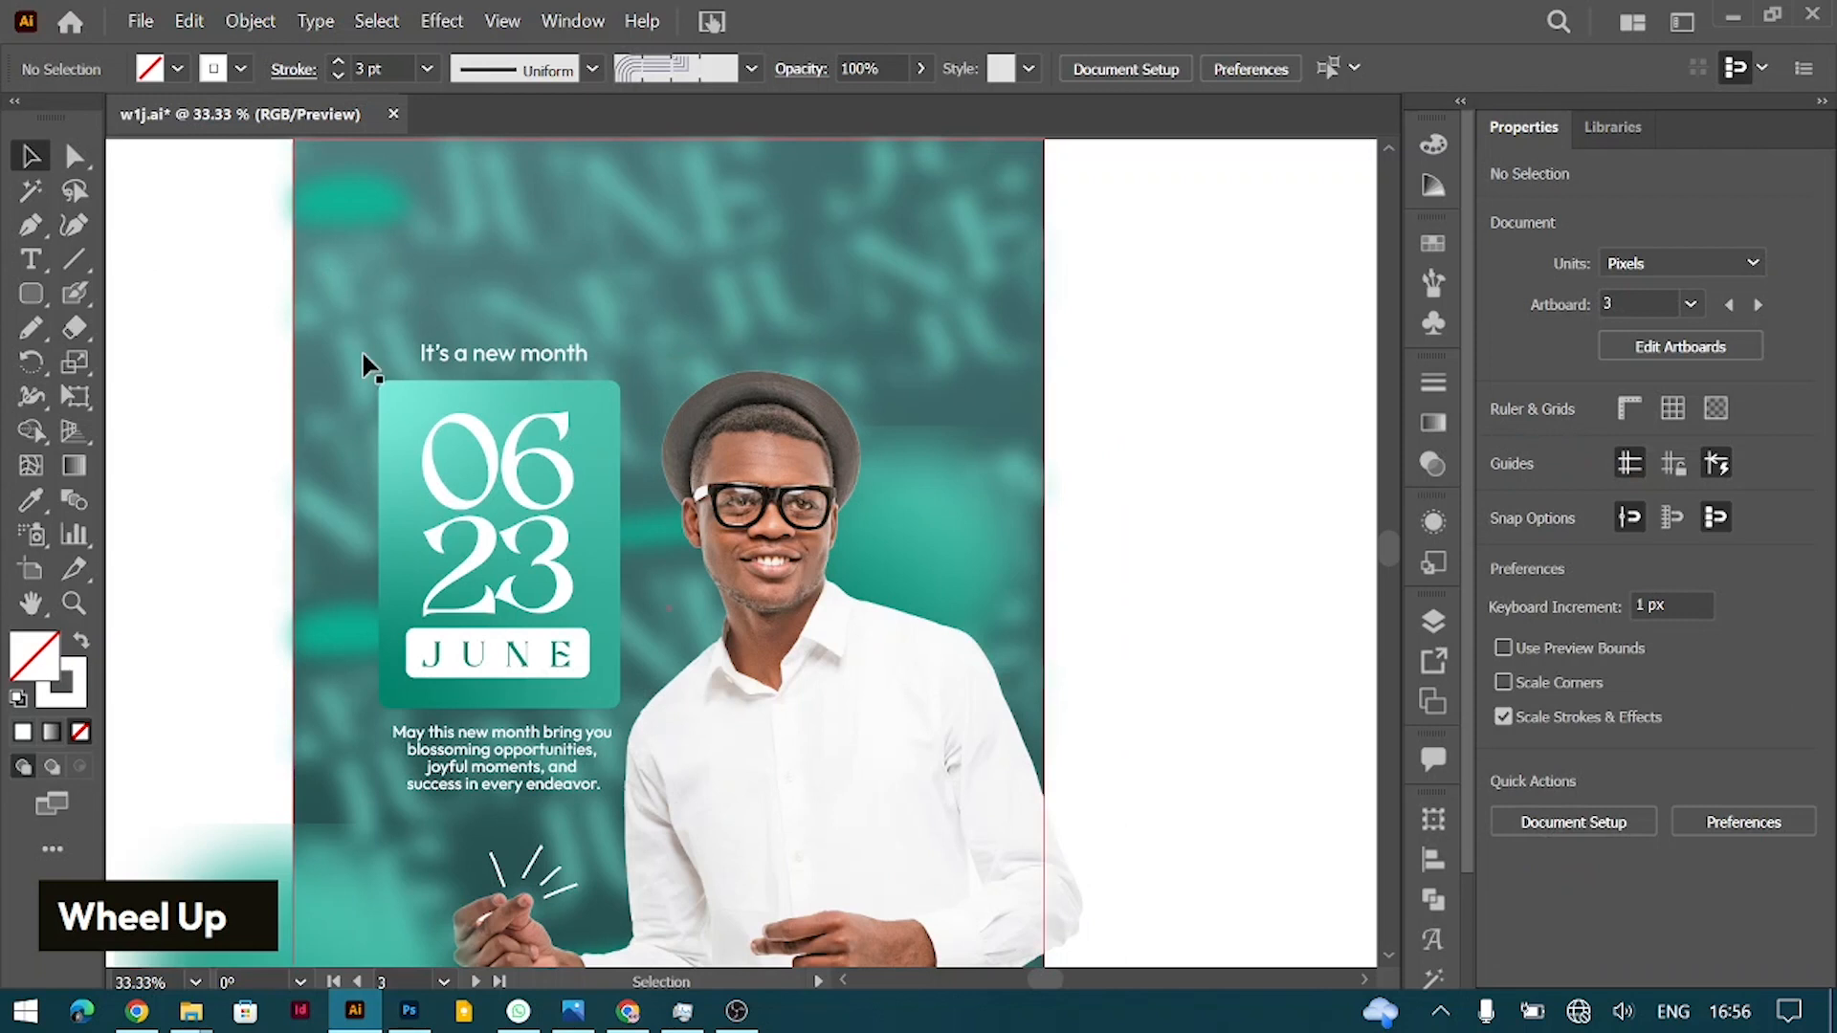
{"action": "key", "text": "ctrl+equal"}
{"action": "scroll", "coordinate": [517, 364], "scroll_direction": "right", "scroll_amount": 2}
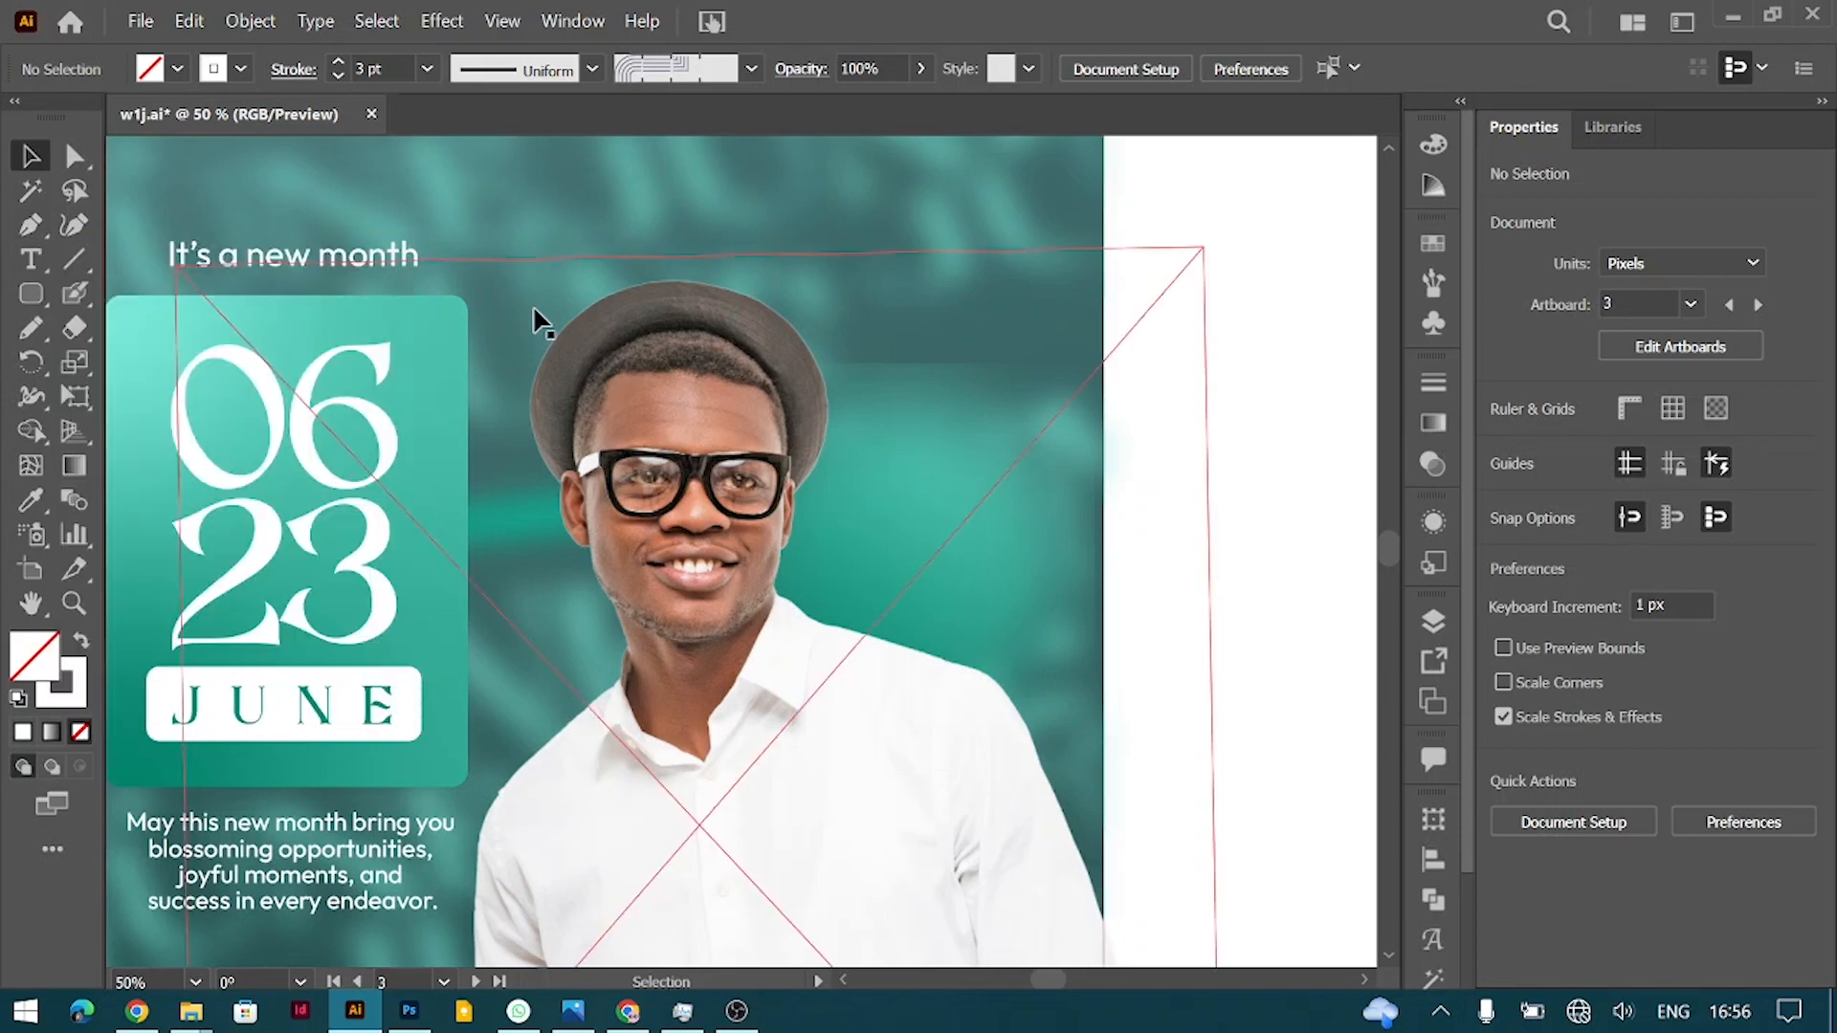
Step: Draw two curved pencil lines following the right side of the hat brim, about 55 × 129 px and 59 × 140 px
{"action": "left_click", "coordinate": [46, 326]}
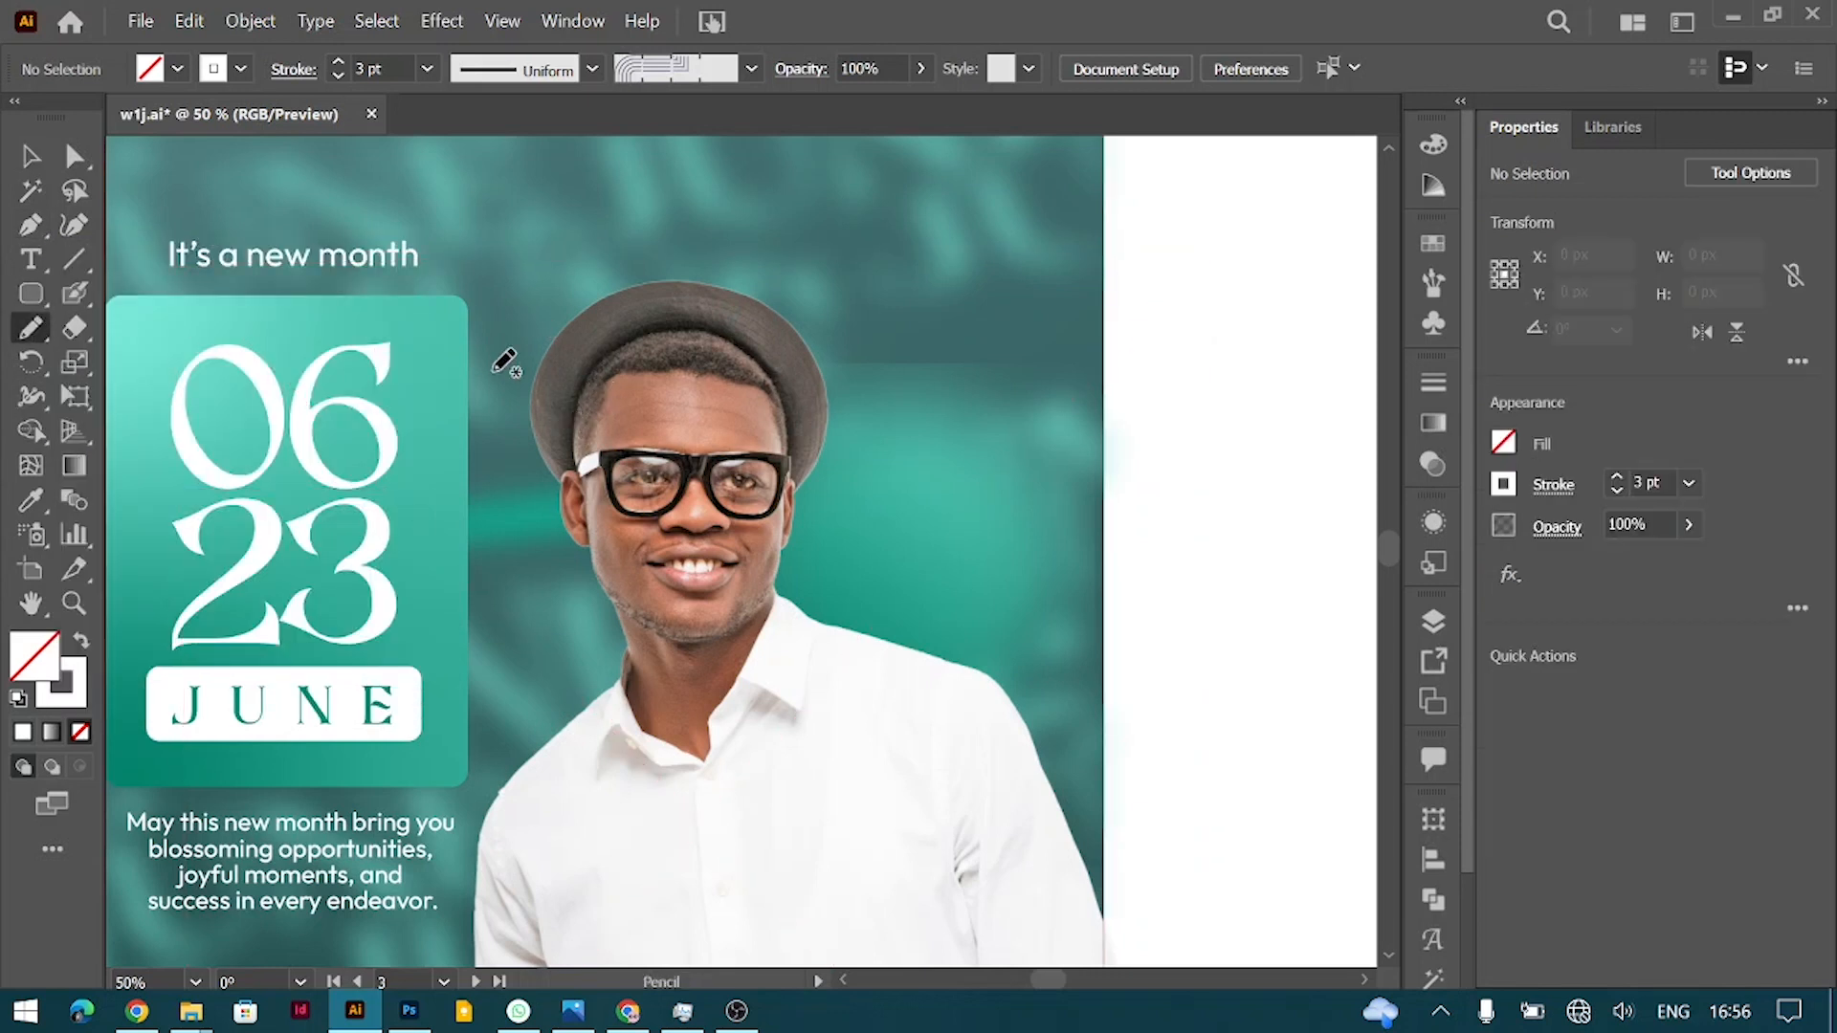
{"action": "key", "text": "ctrl+z"}
{"action": "left_click_drag", "start_coordinate": [831, 323], "coordinate": [880, 446]}
{"action": "key", "text": "ctrl+z"}
{"action": "key", "text": "ctrl+z"}
{"action": "key", "text": "ctrl+z"}
{"action": "key", "text": "ctrl+z"}
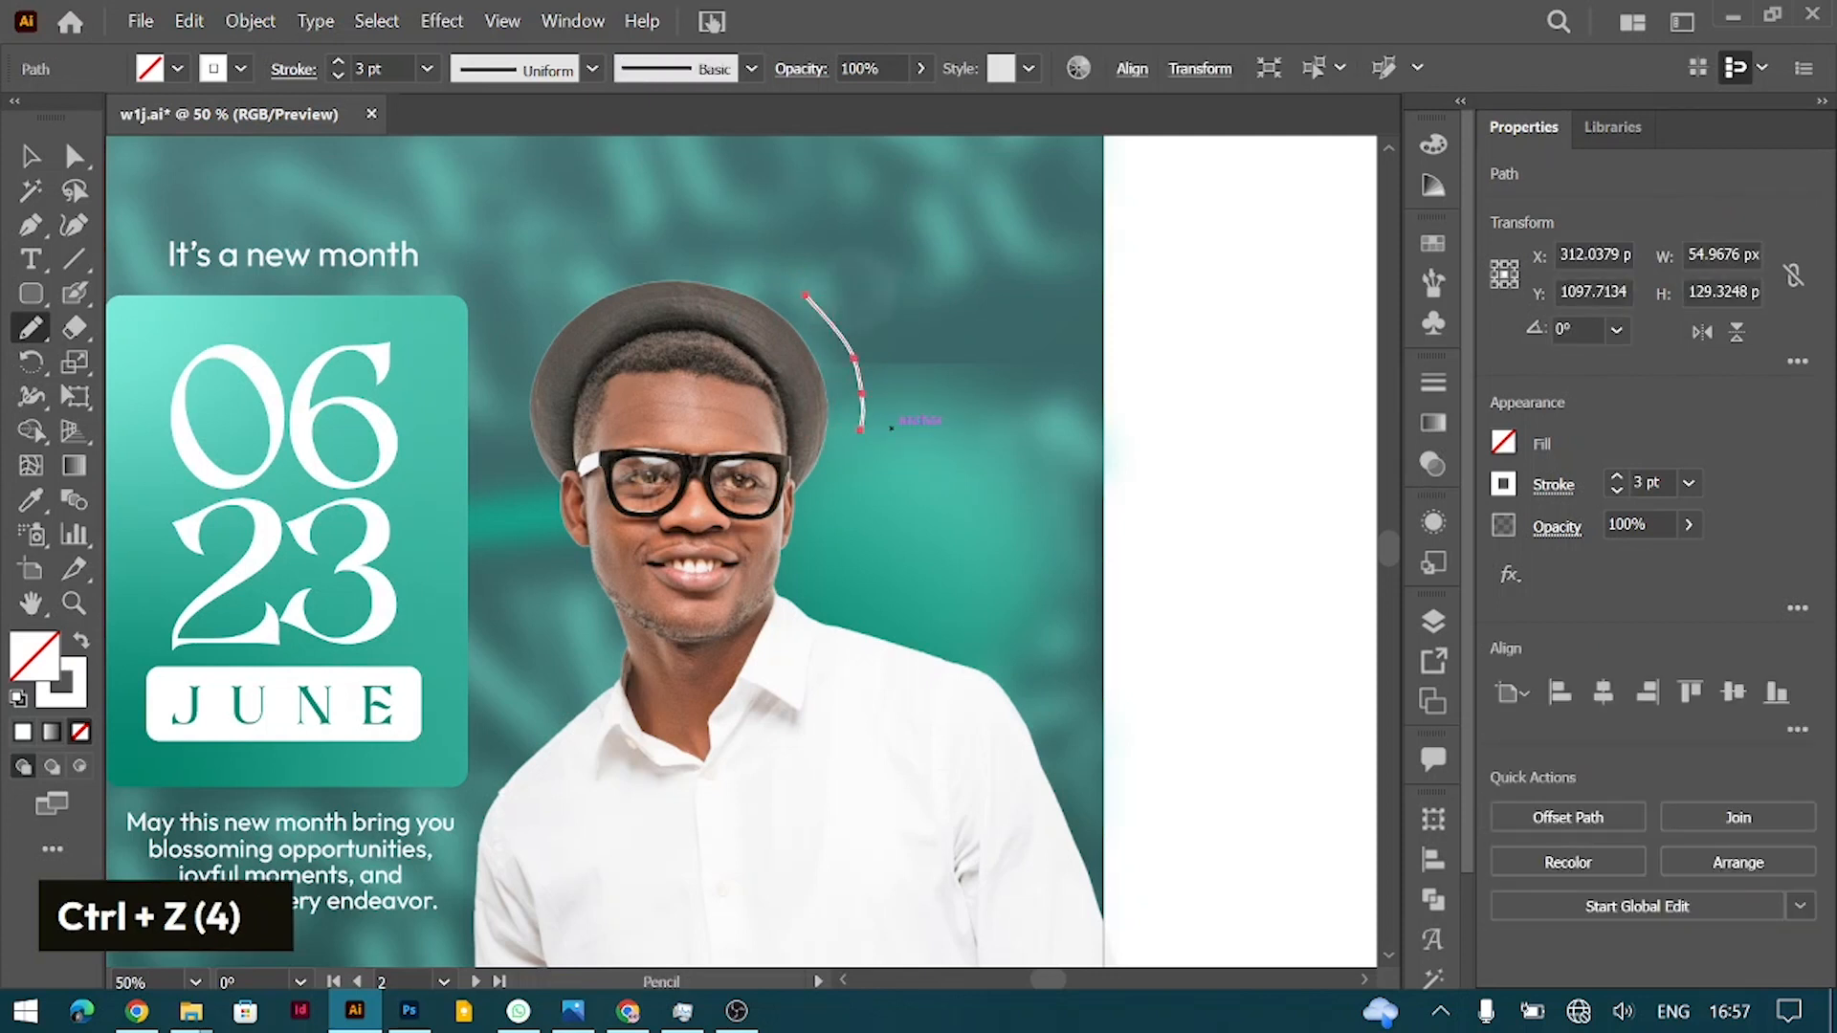
{"action": "key", "text": "v"}
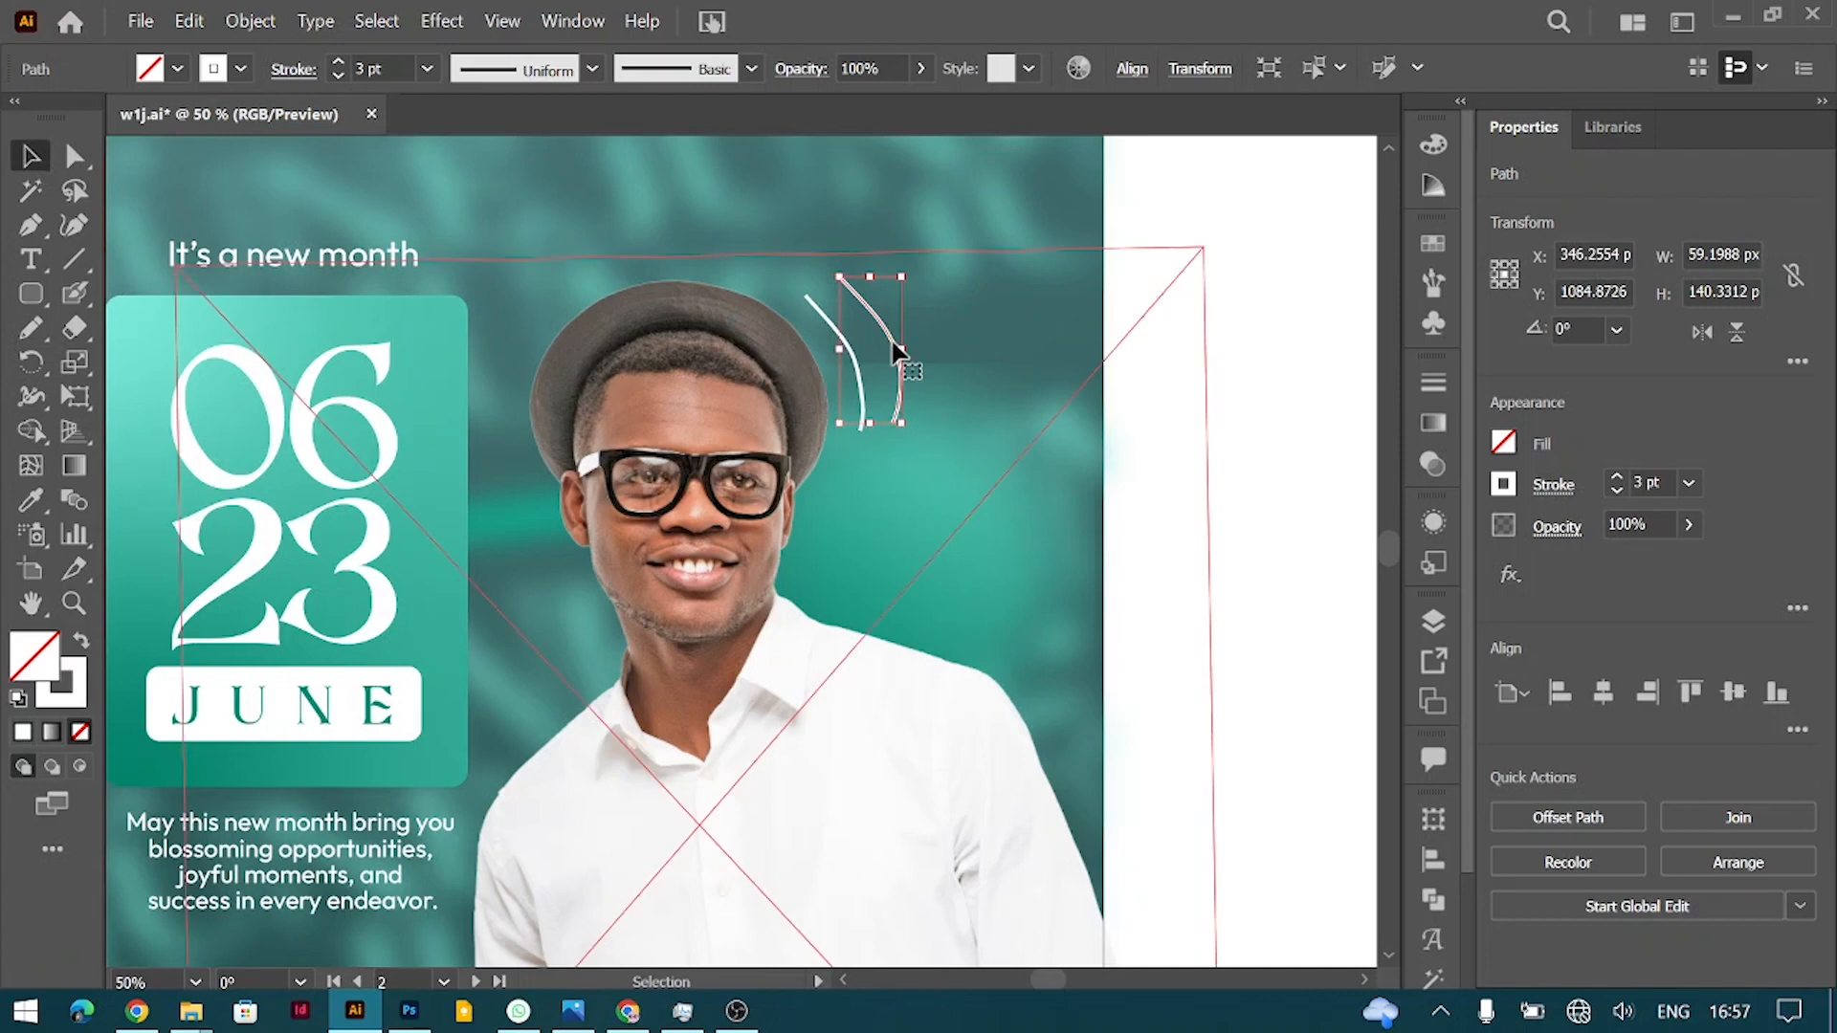
Step: Move the outer curved line closer to the inner one and shift both lines 10 px left toward the hat
{"action": "left_click_drag", "start_coordinate": [887, 333], "coordinate": [861, 352]}
{"action": "left_click", "coordinate": [849, 346], "text": "shift"}
{"action": "key", "text": "shift+Left"}
{"action": "key", "text": "shift+Left"}
{"action": "key", "text": "shift+Left"}
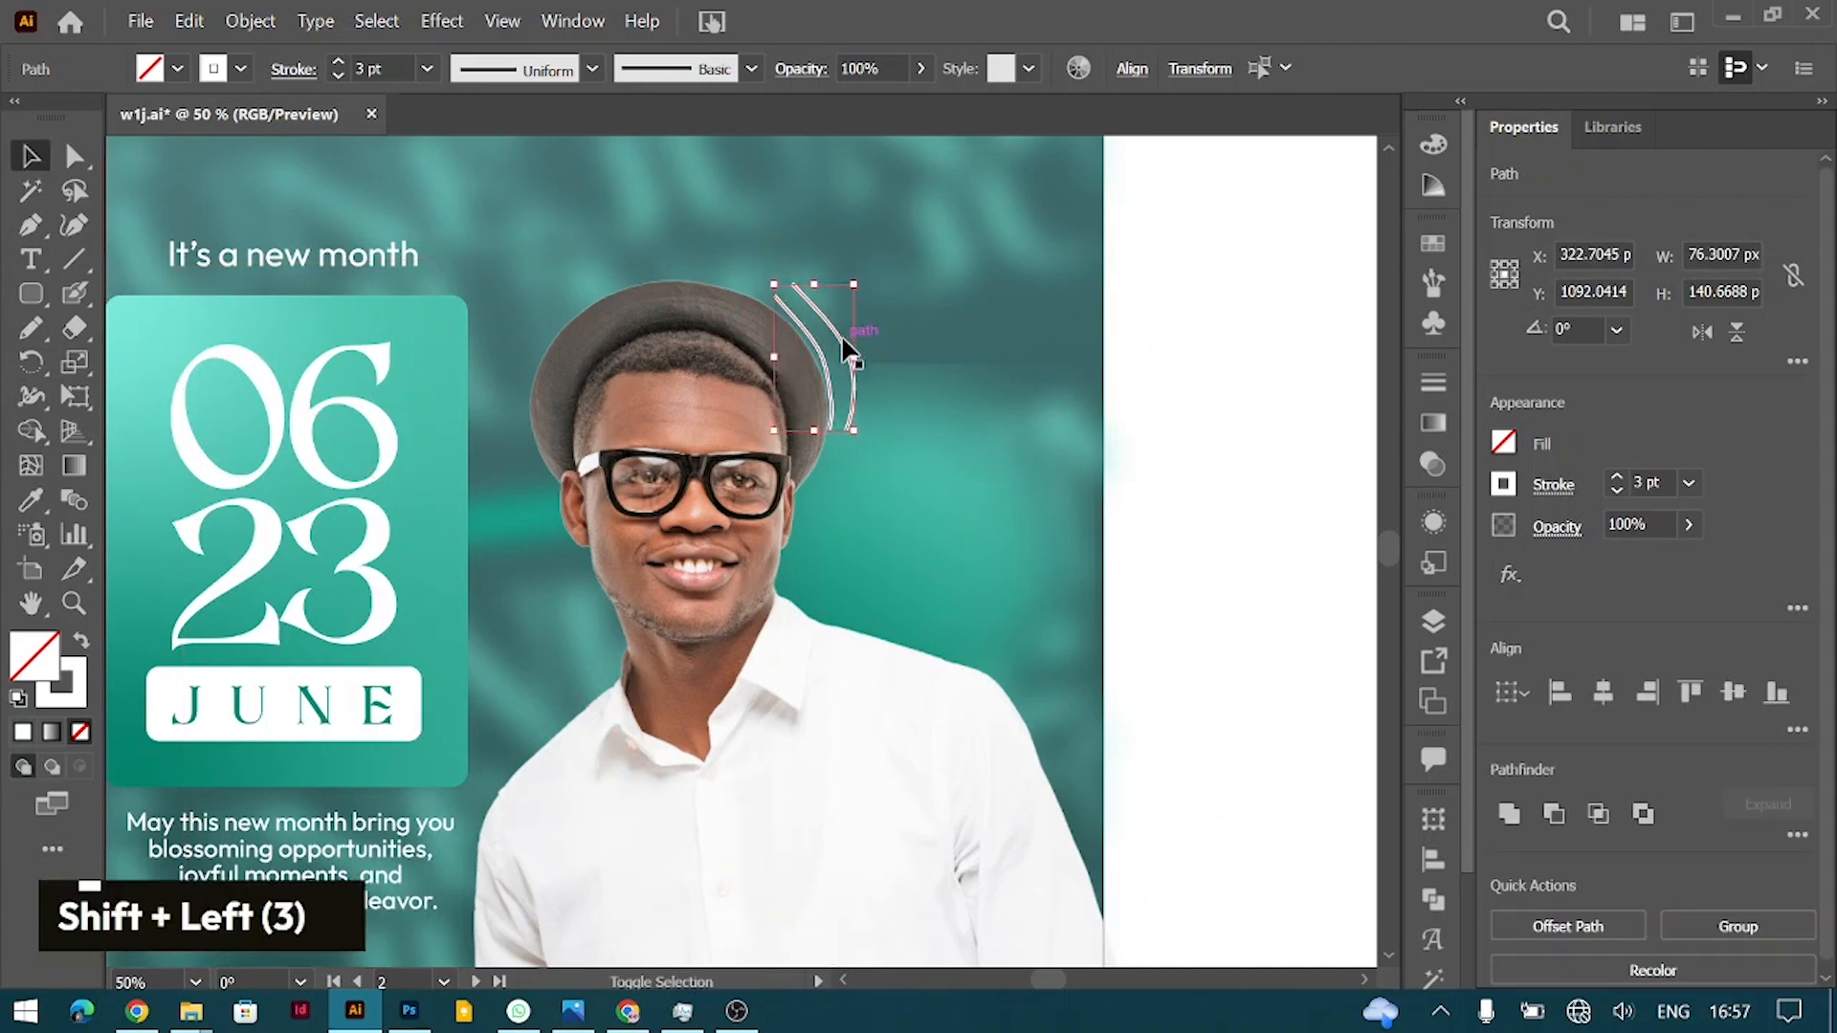
{"action": "key", "text": "shift+Right"}
{"action": "key", "text": "shift+Right"}
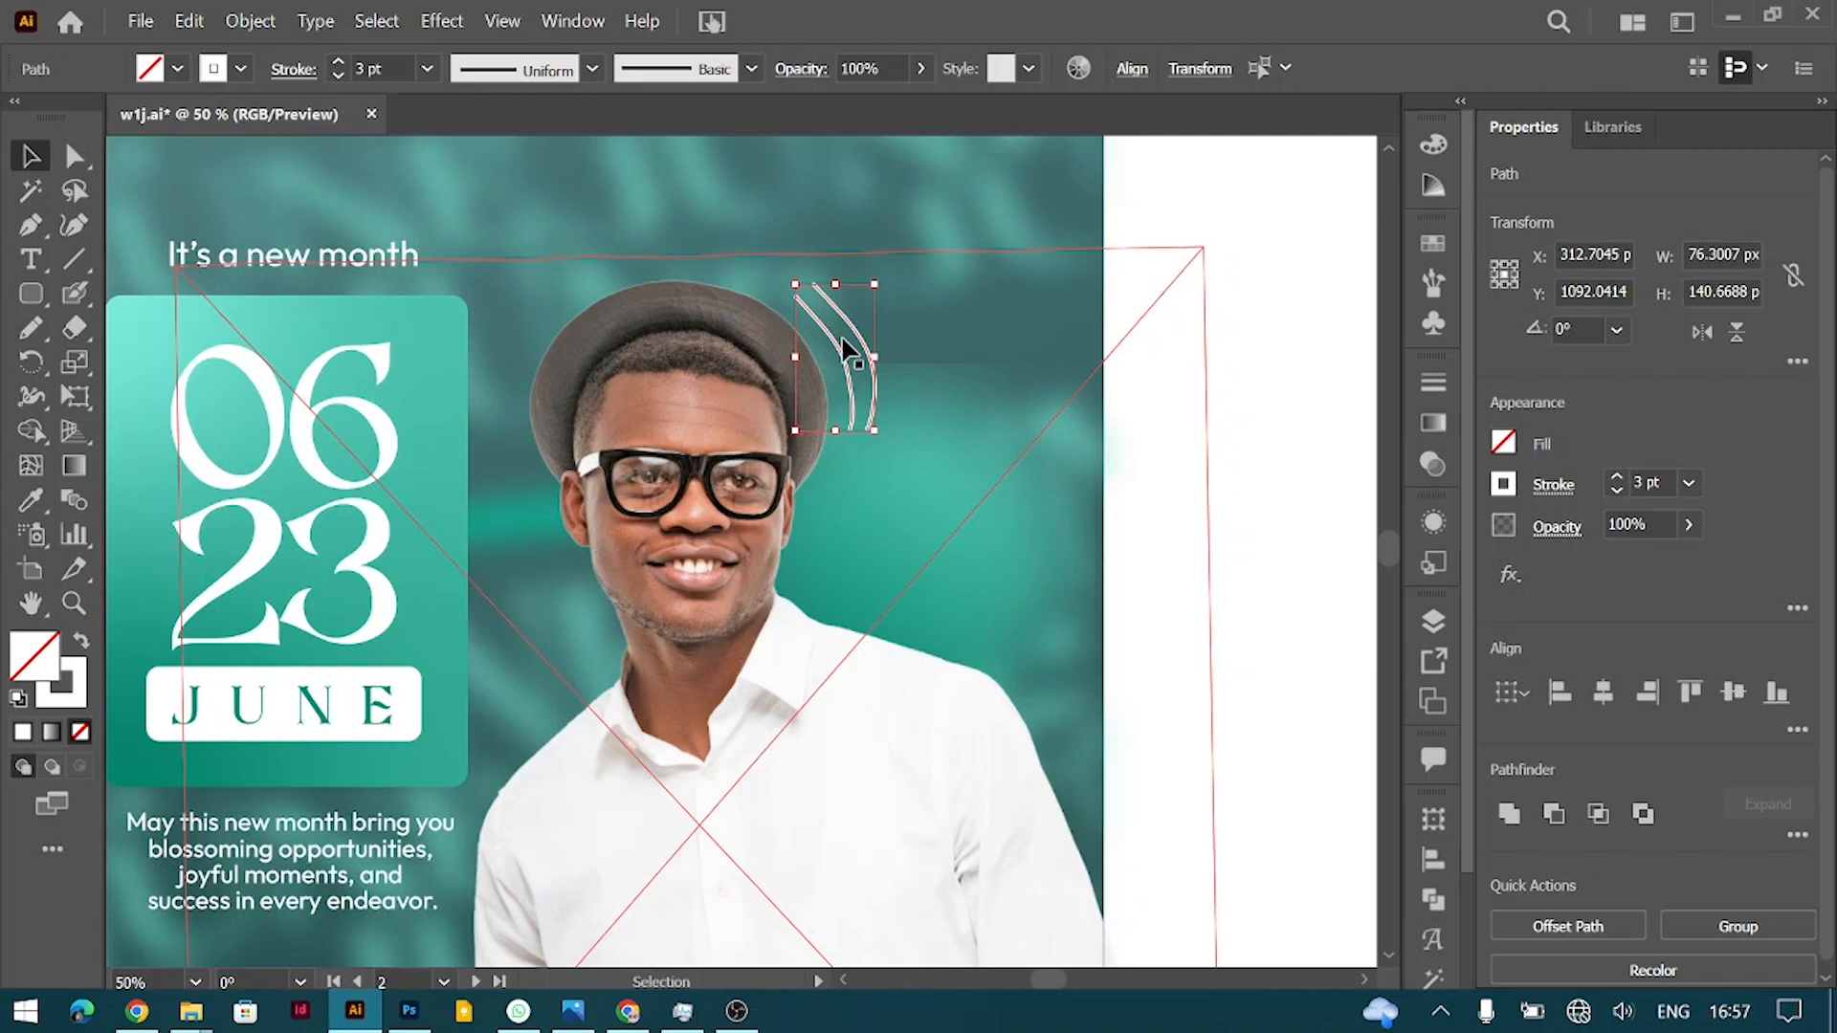
Step: Set the stroke weight of both curved hat lines to 2 pt and move the pair another 10 px left
{"action": "key", "text": "shift"}
{"action": "left_click", "coordinate": [1616, 490]}
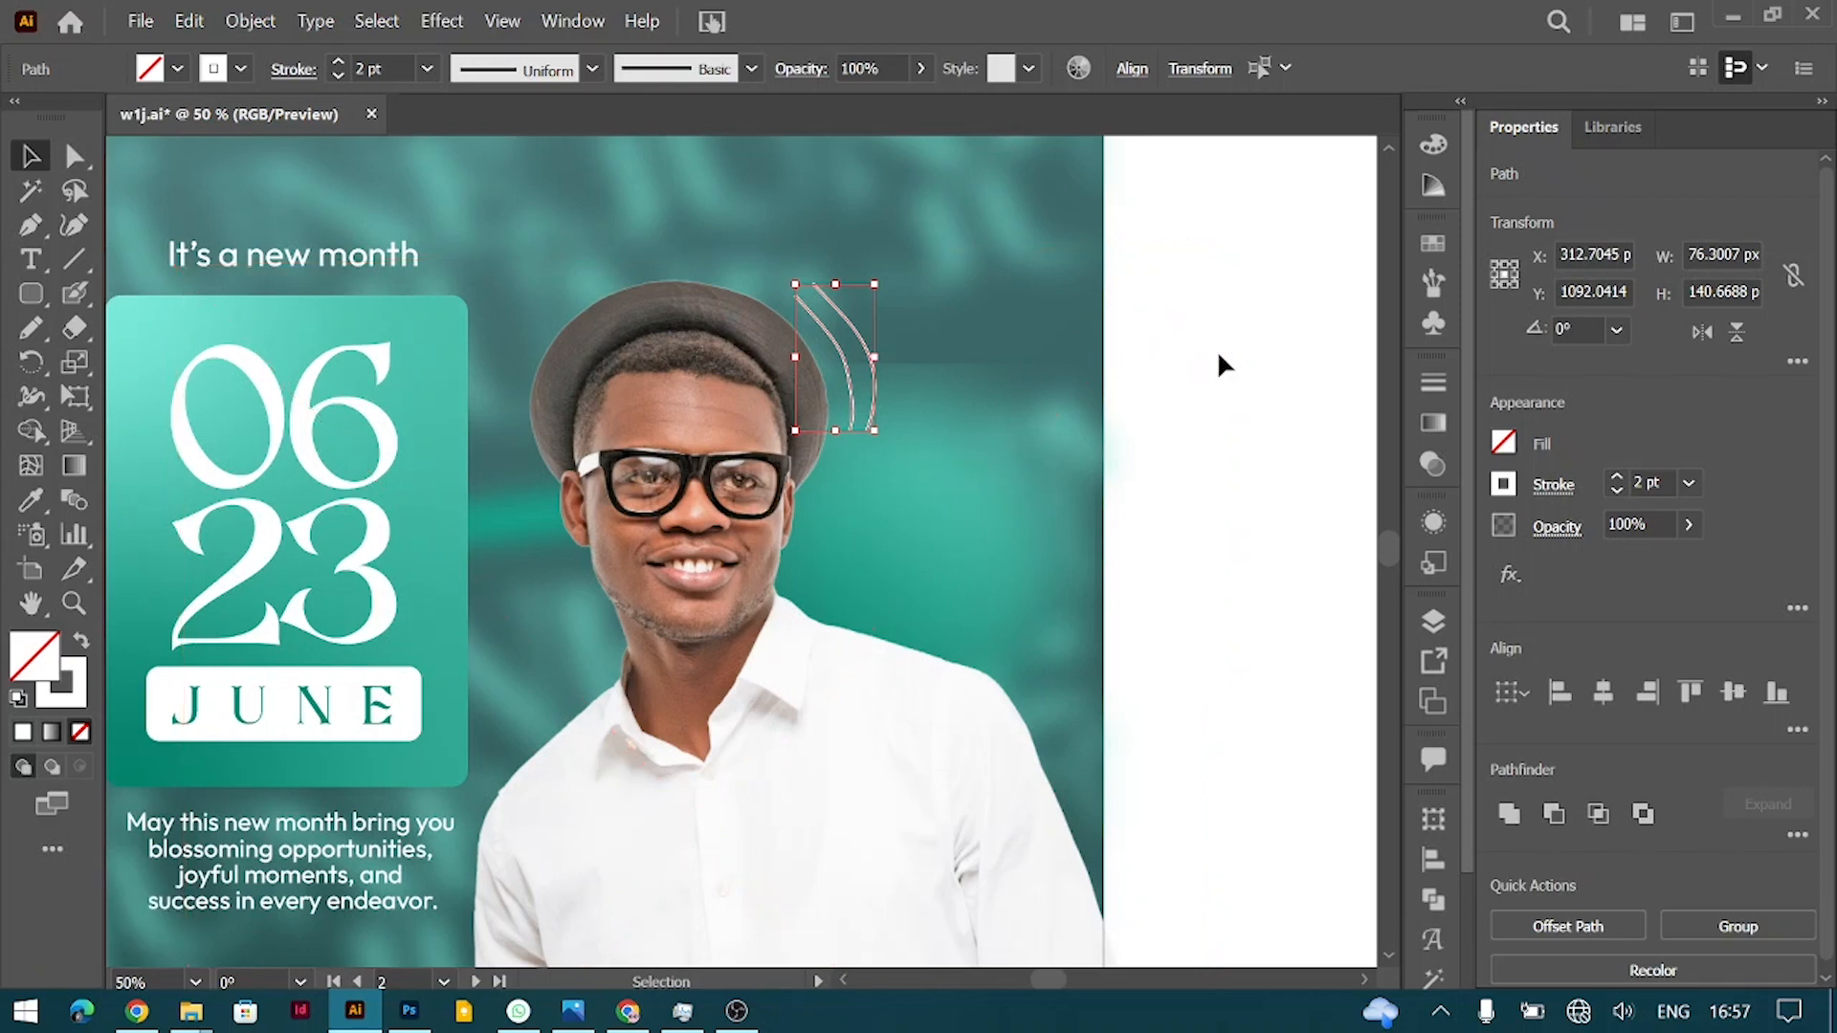
{"action": "left_click", "coordinate": [1202, 361]}
{"action": "left_click", "coordinate": [833, 347]}
{"action": "left_click", "coordinate": [839, 351]}
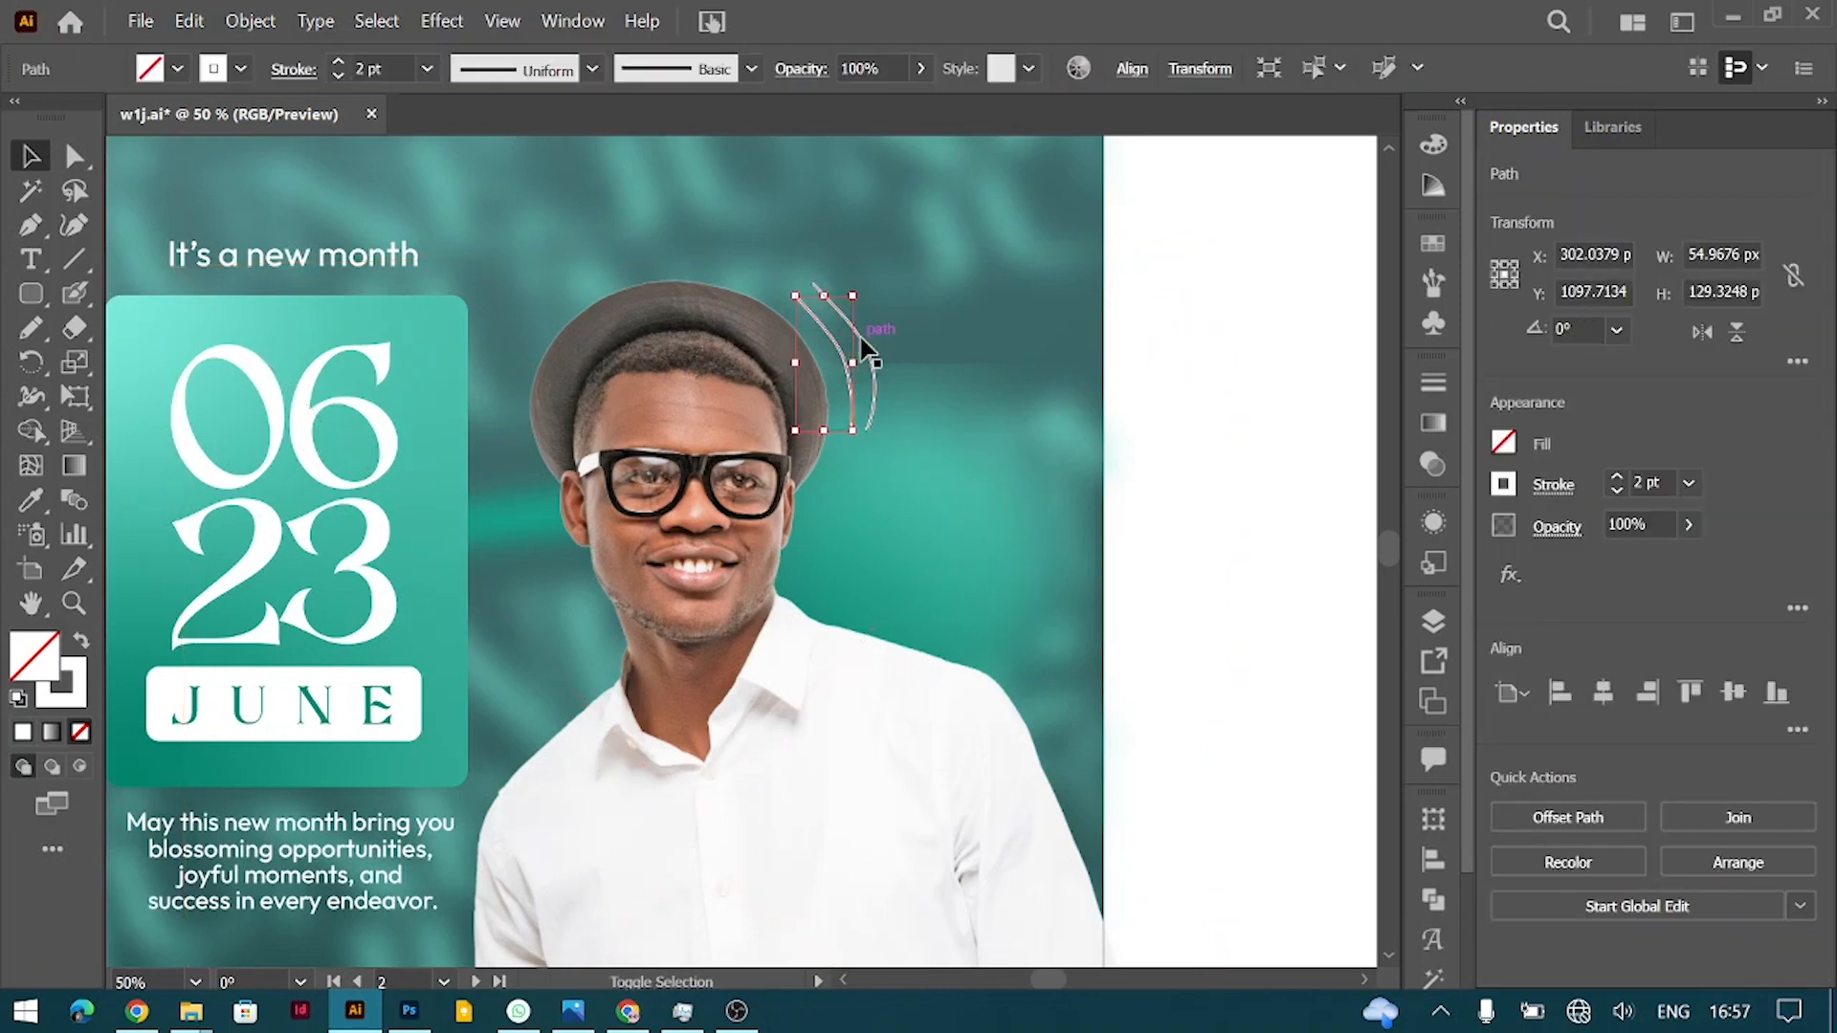
{"action": "left_click", "coordinate": [865, 346], "text": "shift"}
{"action": "key", "text": "shift+Left"}
{"action": "left_click", "coordinate": [1222, 383]}
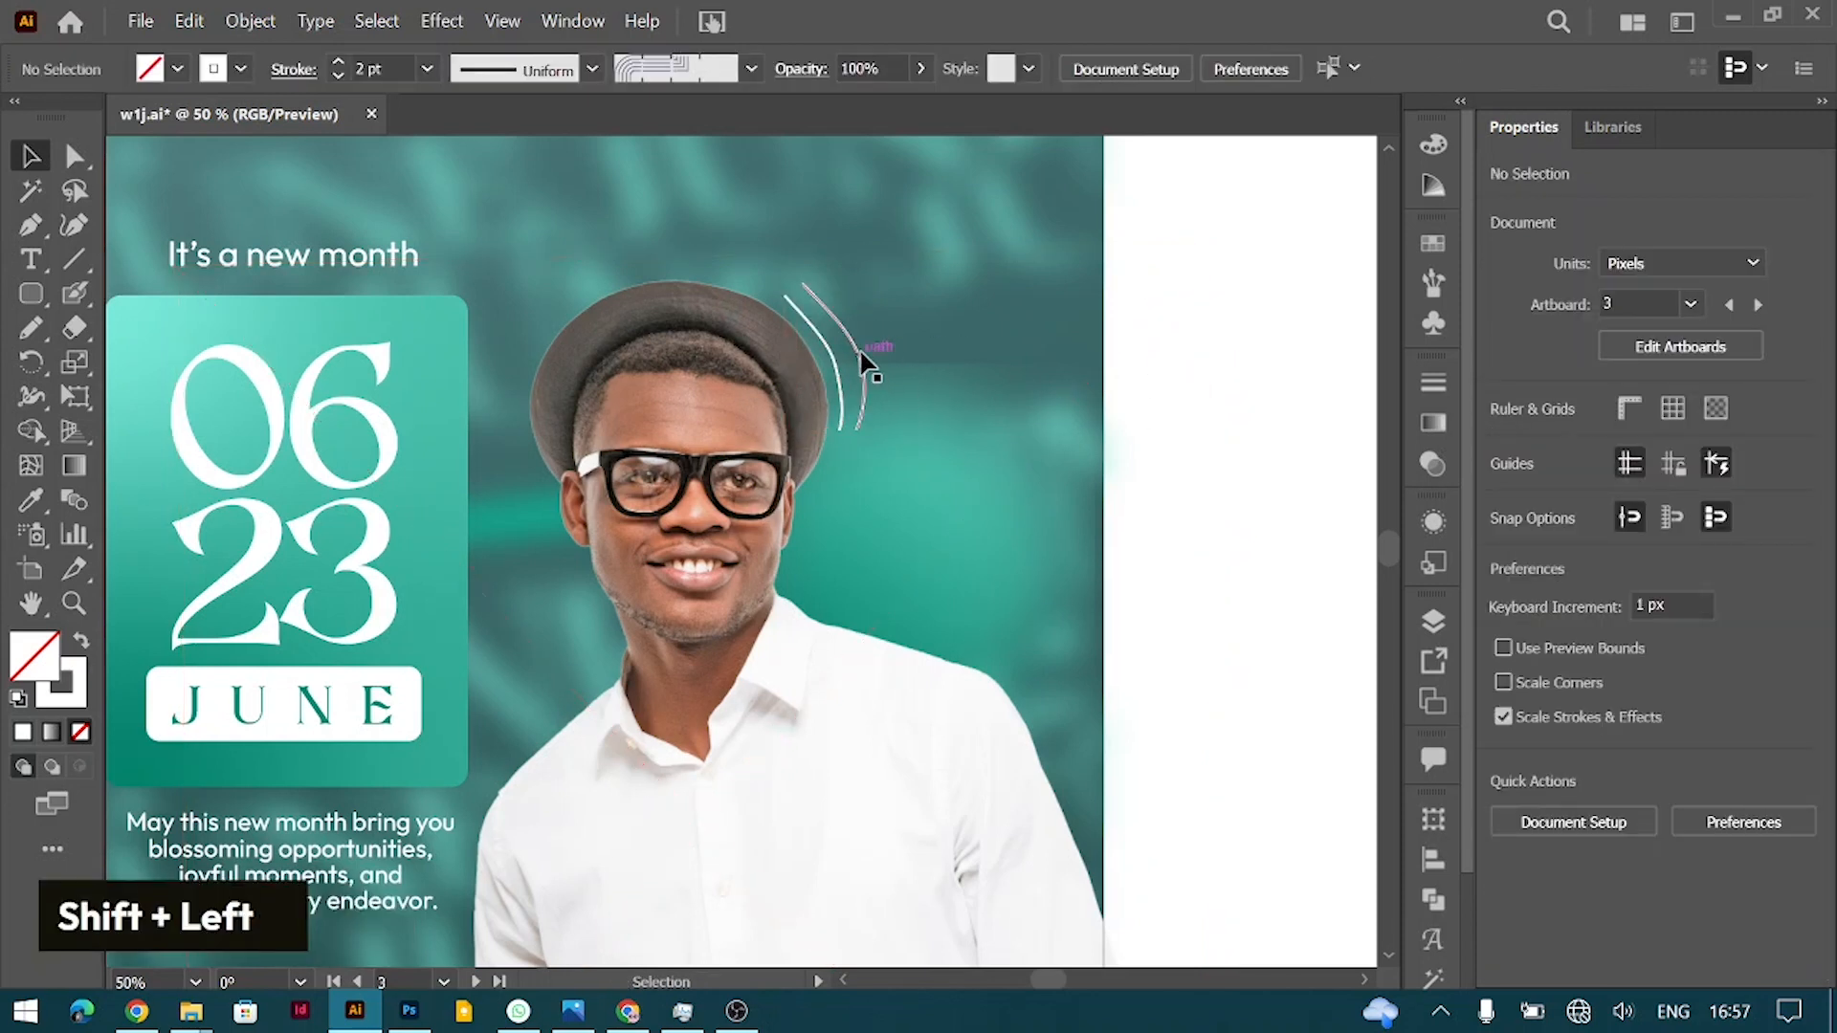
Step: Nudge the outer hat line 10 px left to narrow its gap from the inner line
{"action": "left_click", "coordinate": [864, 355]}
{"action": "key", "text": "Left"}
{"action": "key", "text": "Left"}
{"action": "key", "text": "Left"}
{"action": "key", "text": "Left"}
{"action": "key", "text": "Left"}
{"action": "key", "text": "Left"}
{"action": "key", "text": "Left"}
{"action": "key", "text": "Left"}
{"action": "key", "text": "Left"}
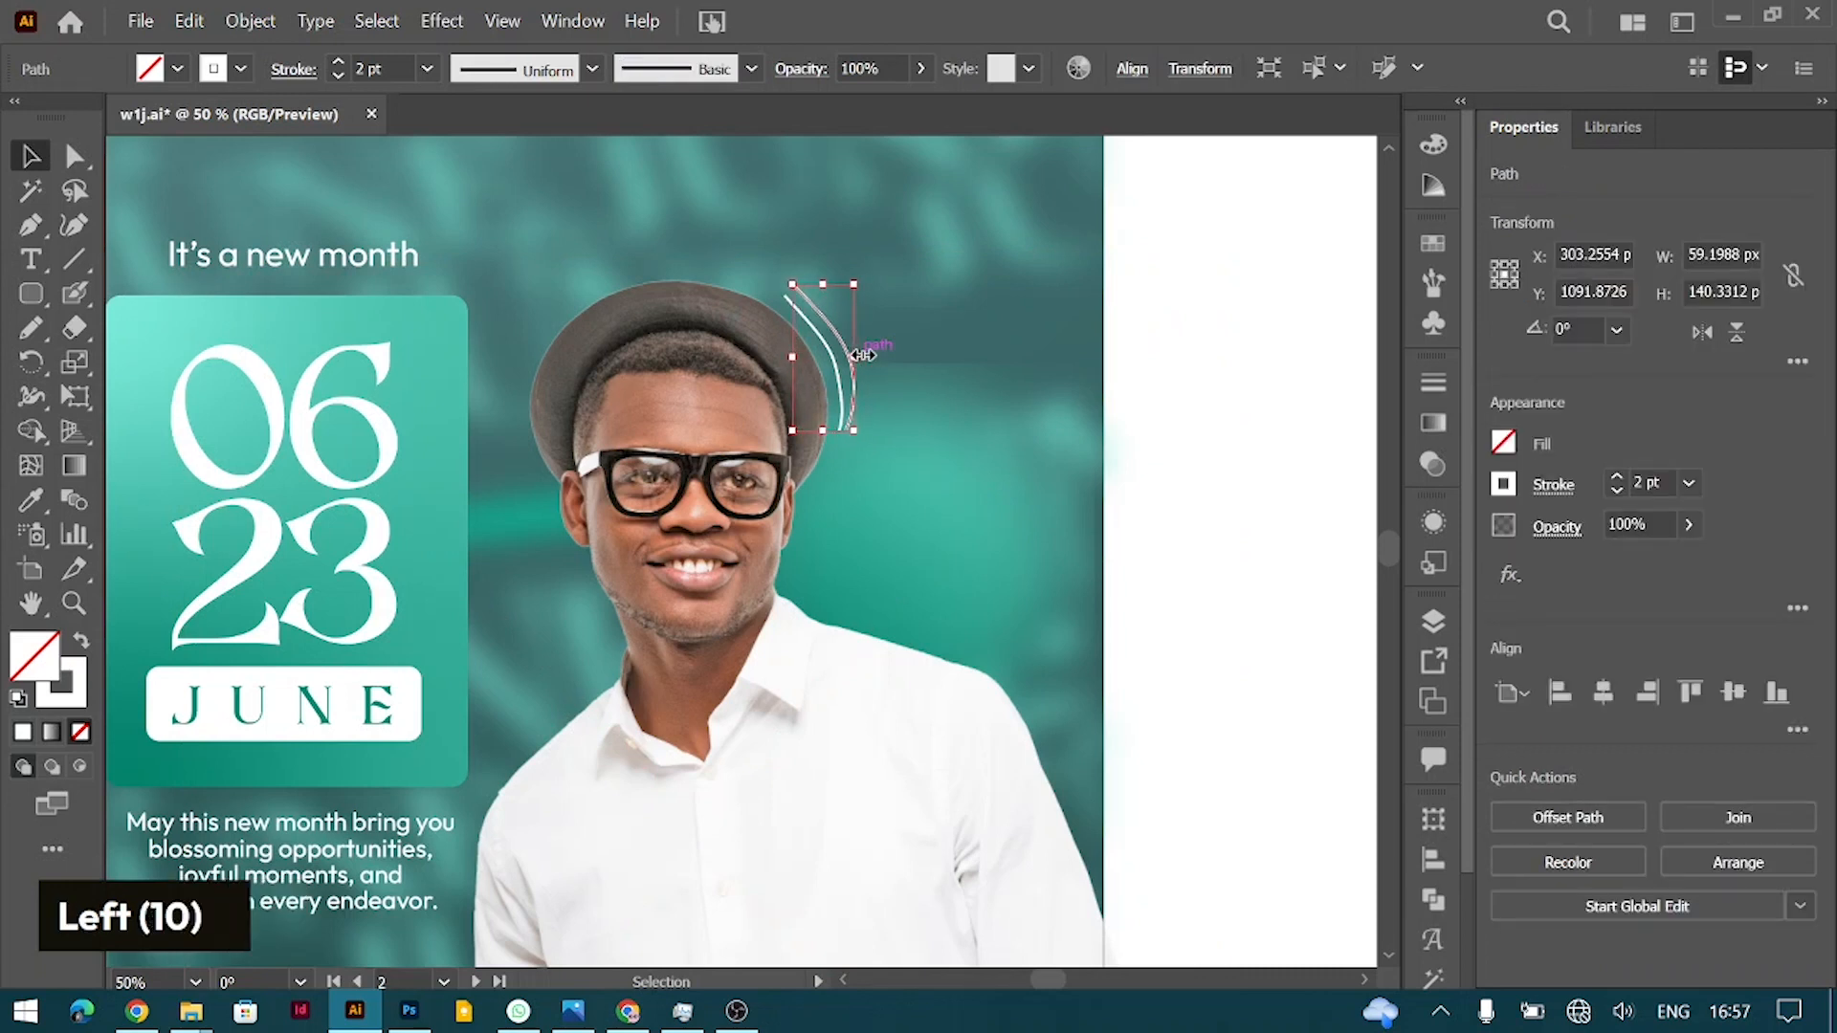
Step: Smooth the outer and inner curved hat lines with the Smooth tool
{"action": "key", "text": "ctrl+equal"}
{"action": "key", "text": "ctrl+equal"}
{"action": "right_click", "coordinate": [26, 326]}
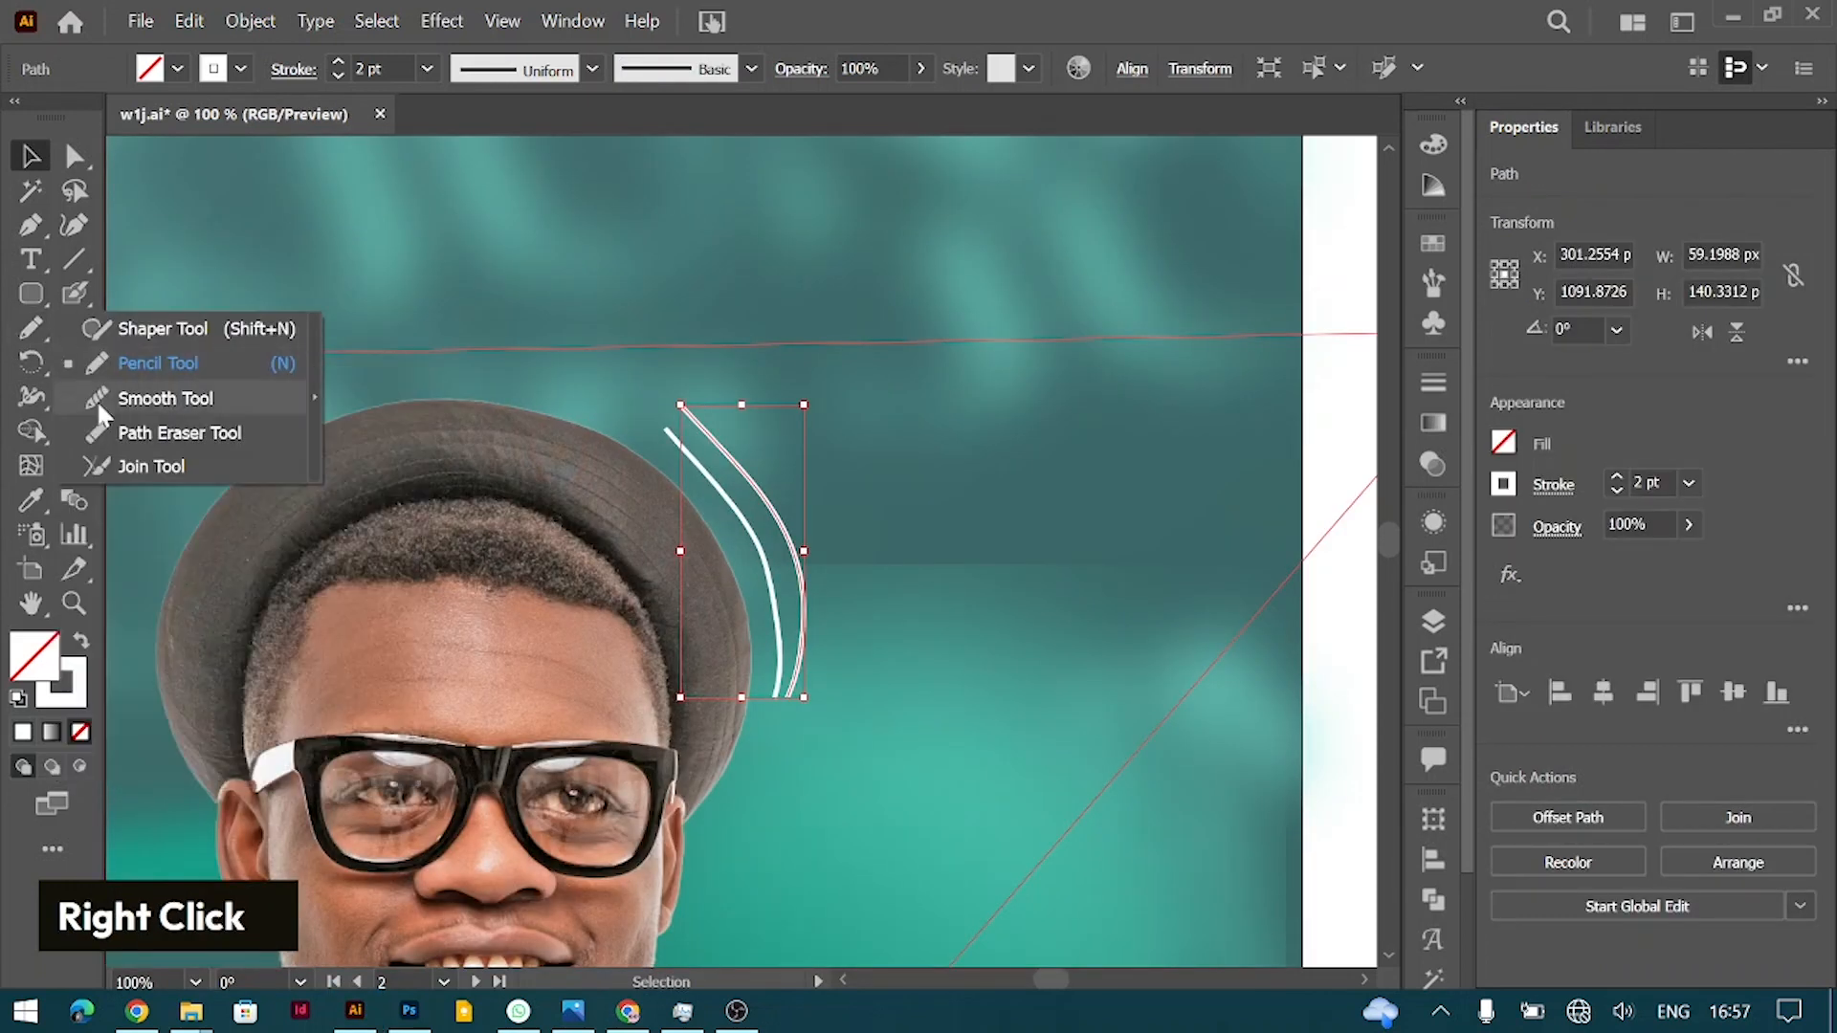
{"action": "left_click", "coordinate": [96, 397]}
{"action": "left_click_drag", "start_coordinate": [801, 704], "coordinate": [698, 451]}
{"action": "left_click", "coordinate": [30, 155]}
{"action": "left_click", "coordinate": [761, 555]}
{"action": "left_click", "coordinate": [30, 328]}
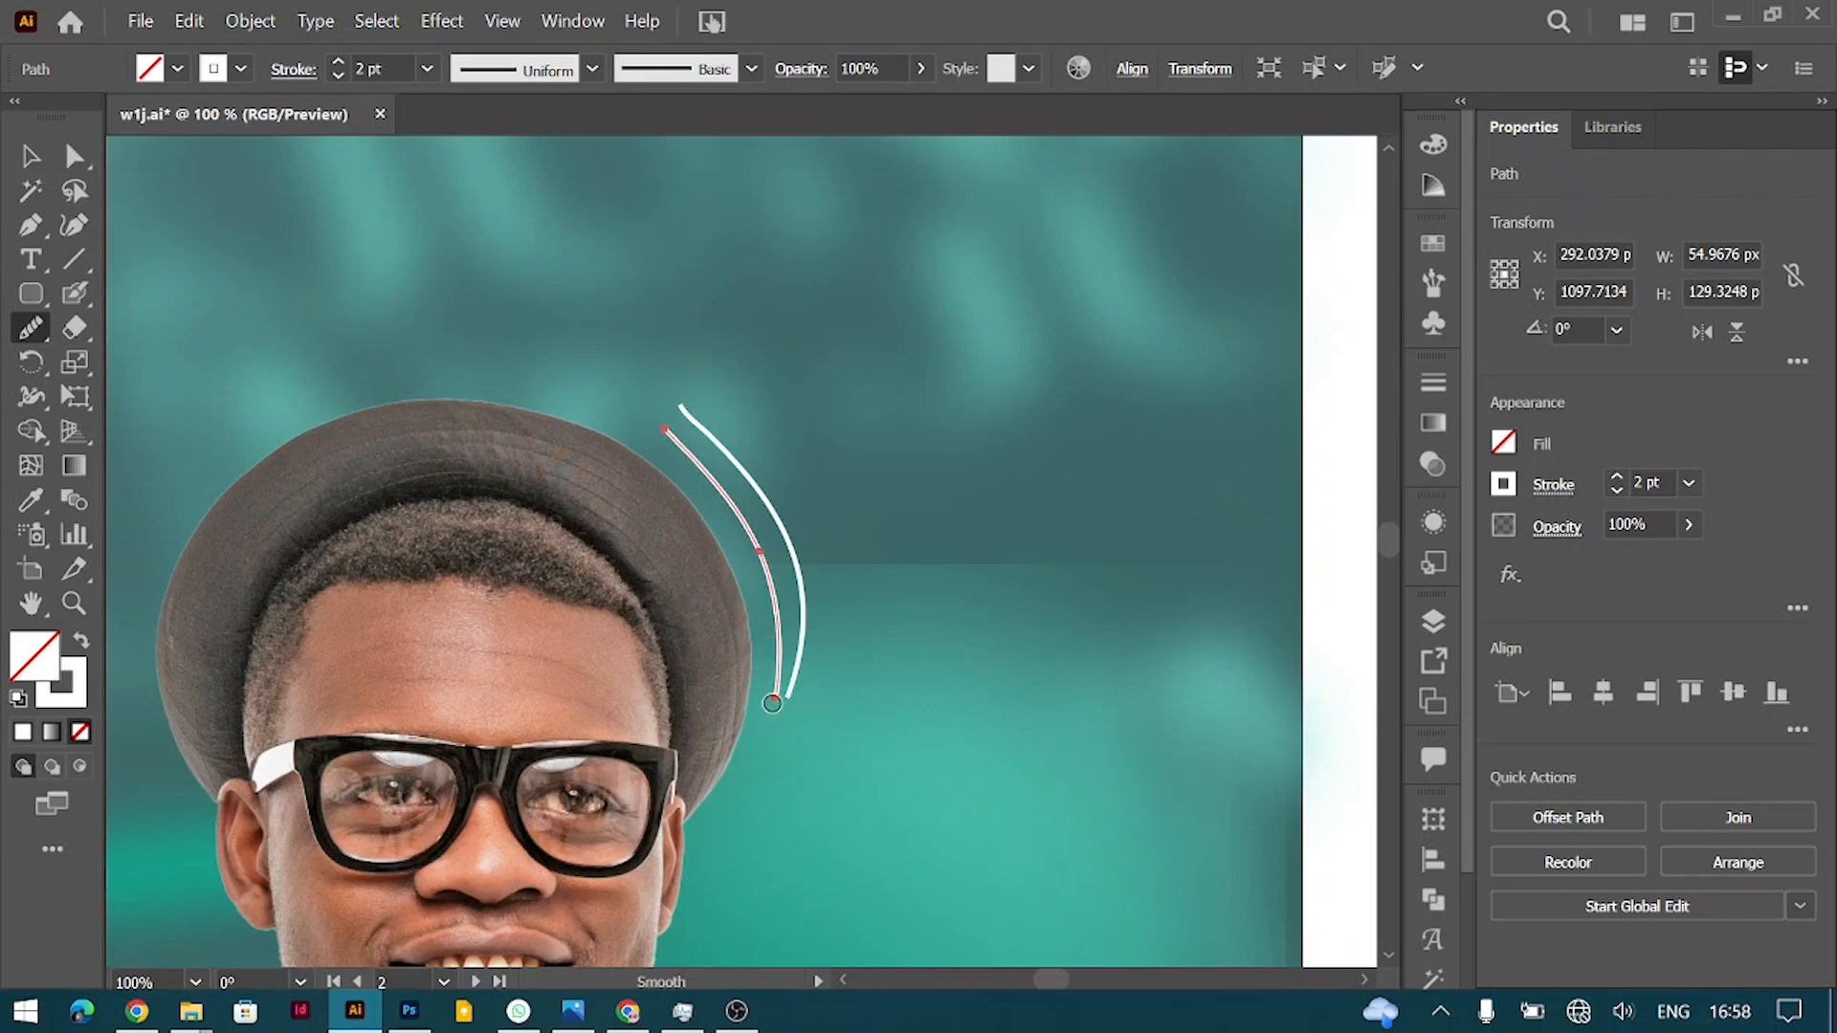
{"action": "left_click", "coordinate": [30, 155]}
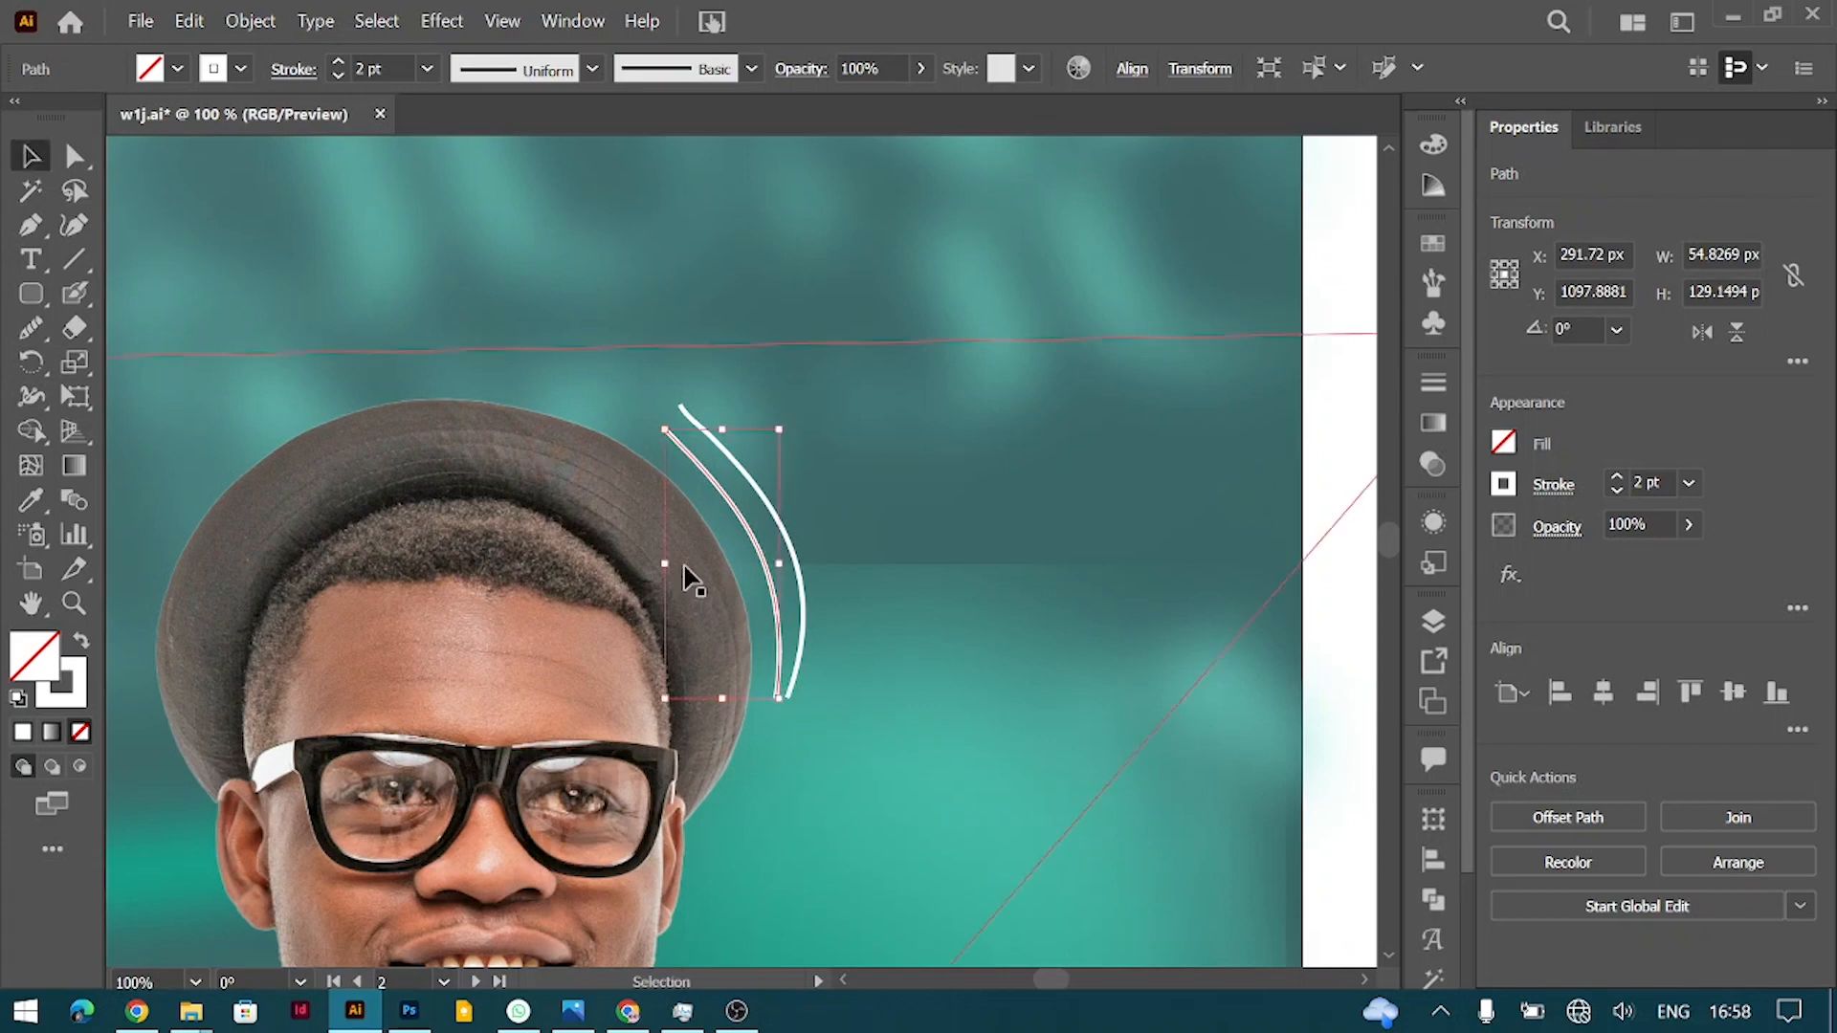
Step: Shift the outer hat line slightly right and move its lower anchor point about 5 px right to even the gap
{"action": "left_click", "coordinate": [802, 630]}
{"action": "key", "text": "a"}
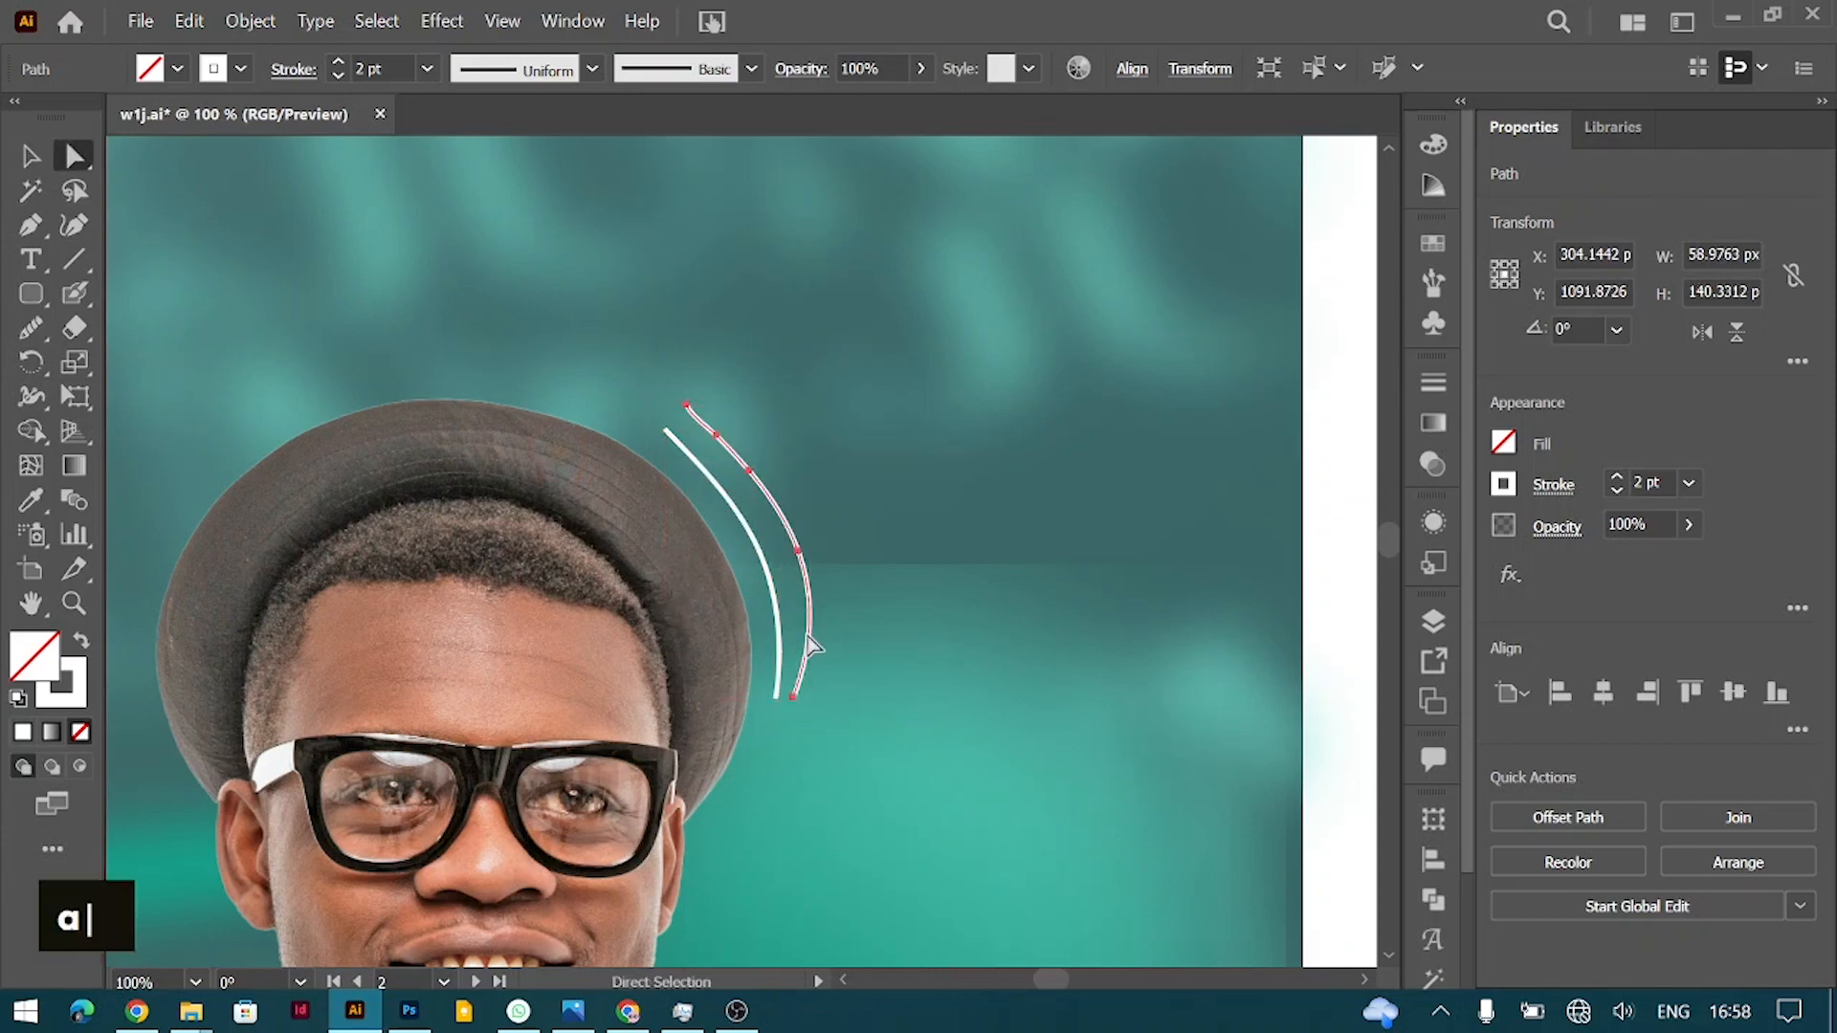
{"action": "left_click", "coordinate": [793, 699]}
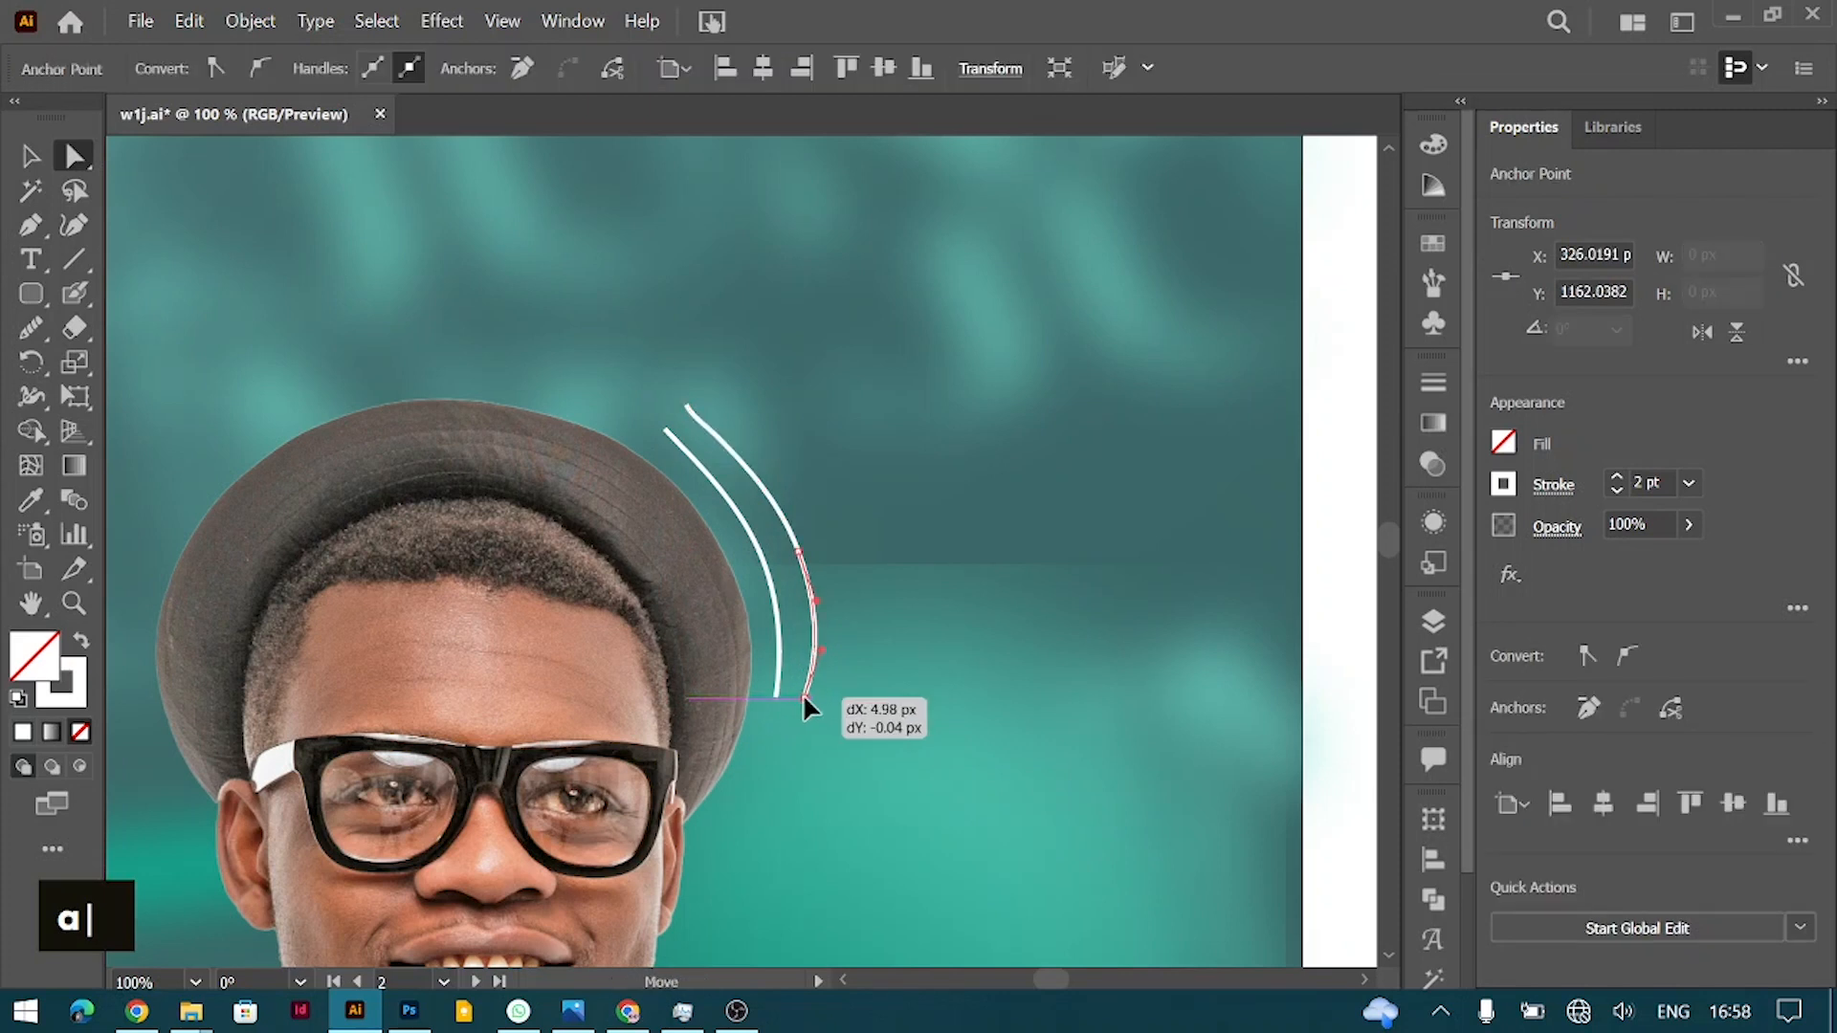
{"action": "key", "text": "v"}
{"action": "left_click", "coordinate": [1158, 369]}
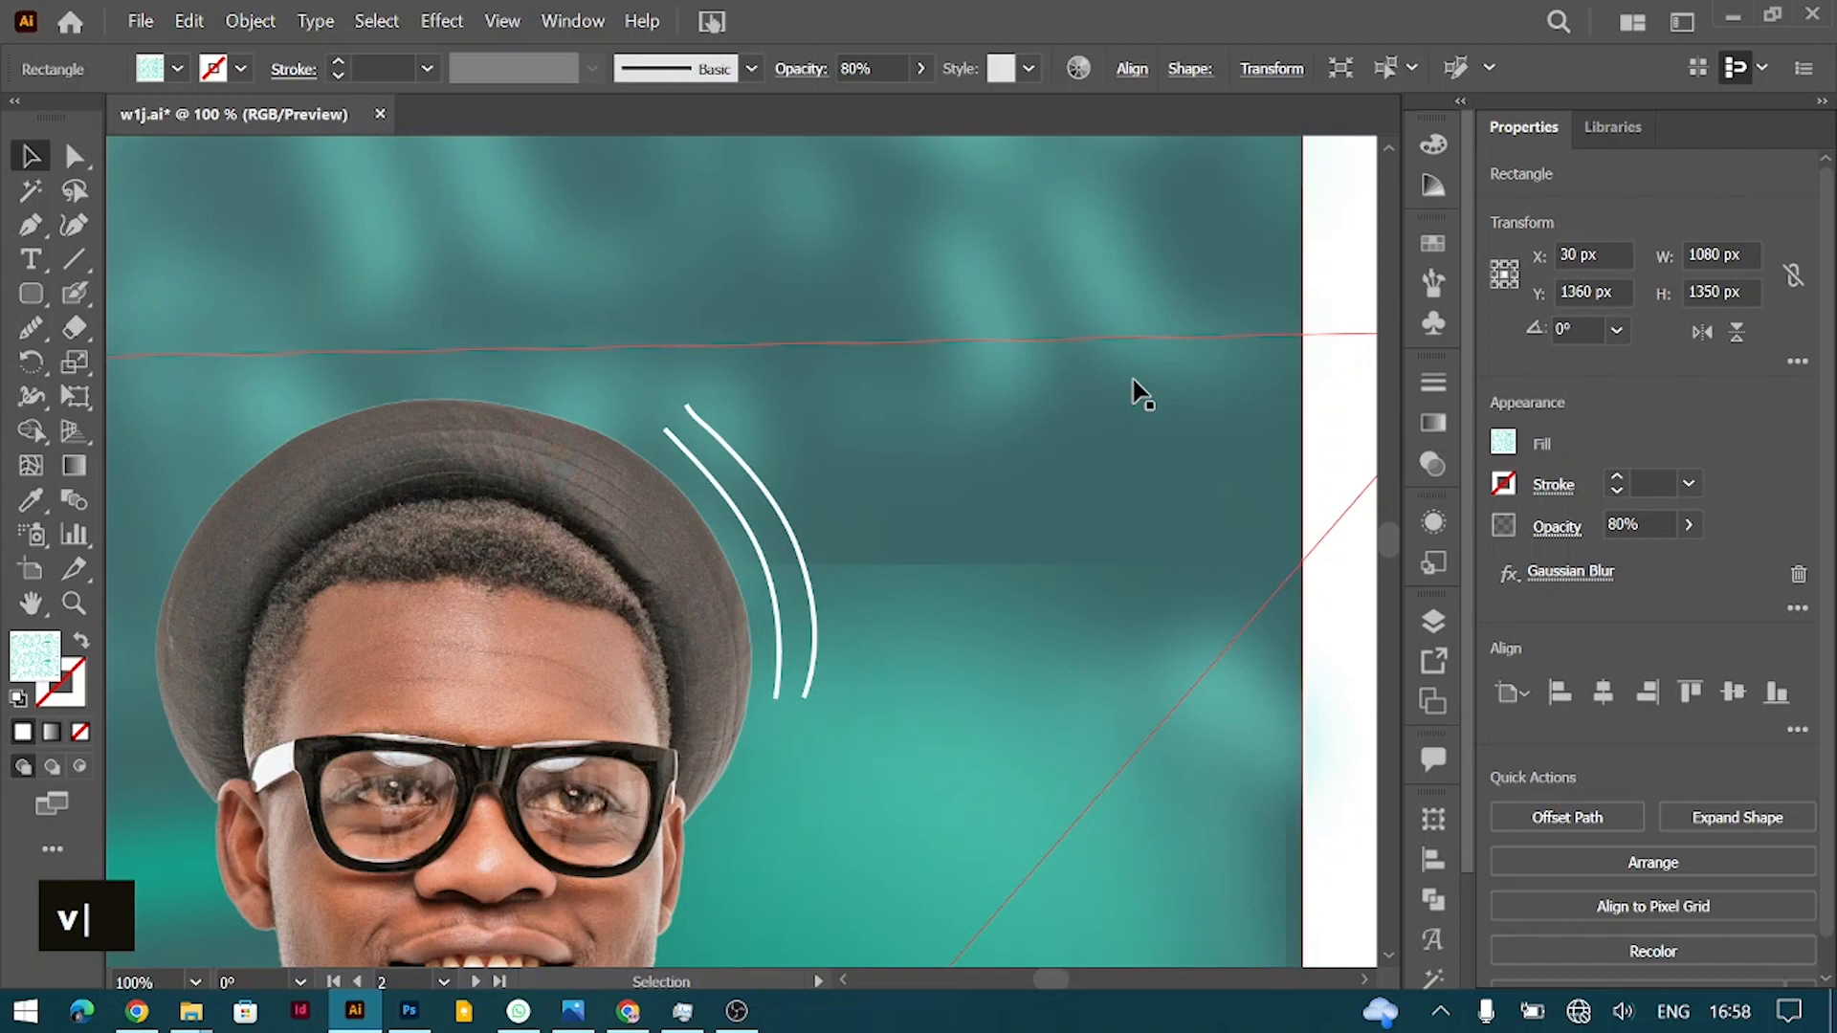
{"action": "key", "text": "ctrl+minus"}
{"action": "key", "text": "ctrl+minus"}
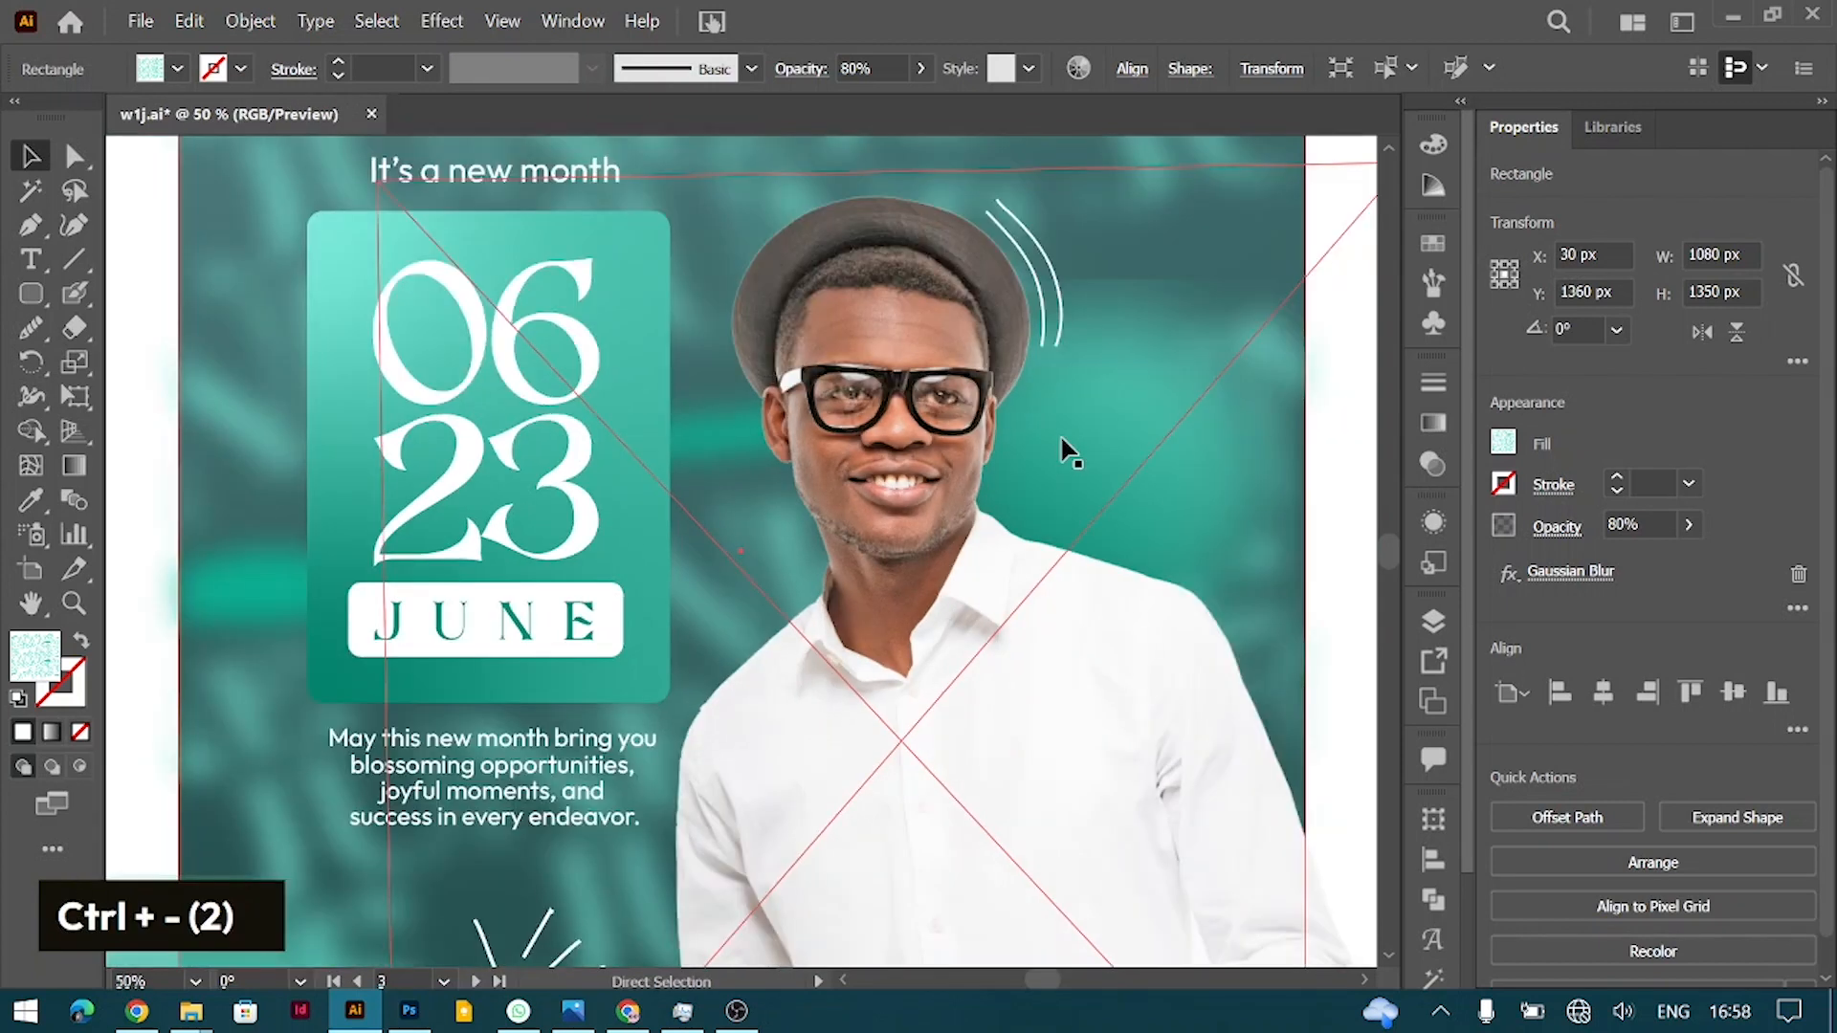
{"action": "scroll", "coordinate": [738, 361], "scroll_direction": "up", "scroll_amount": 4}
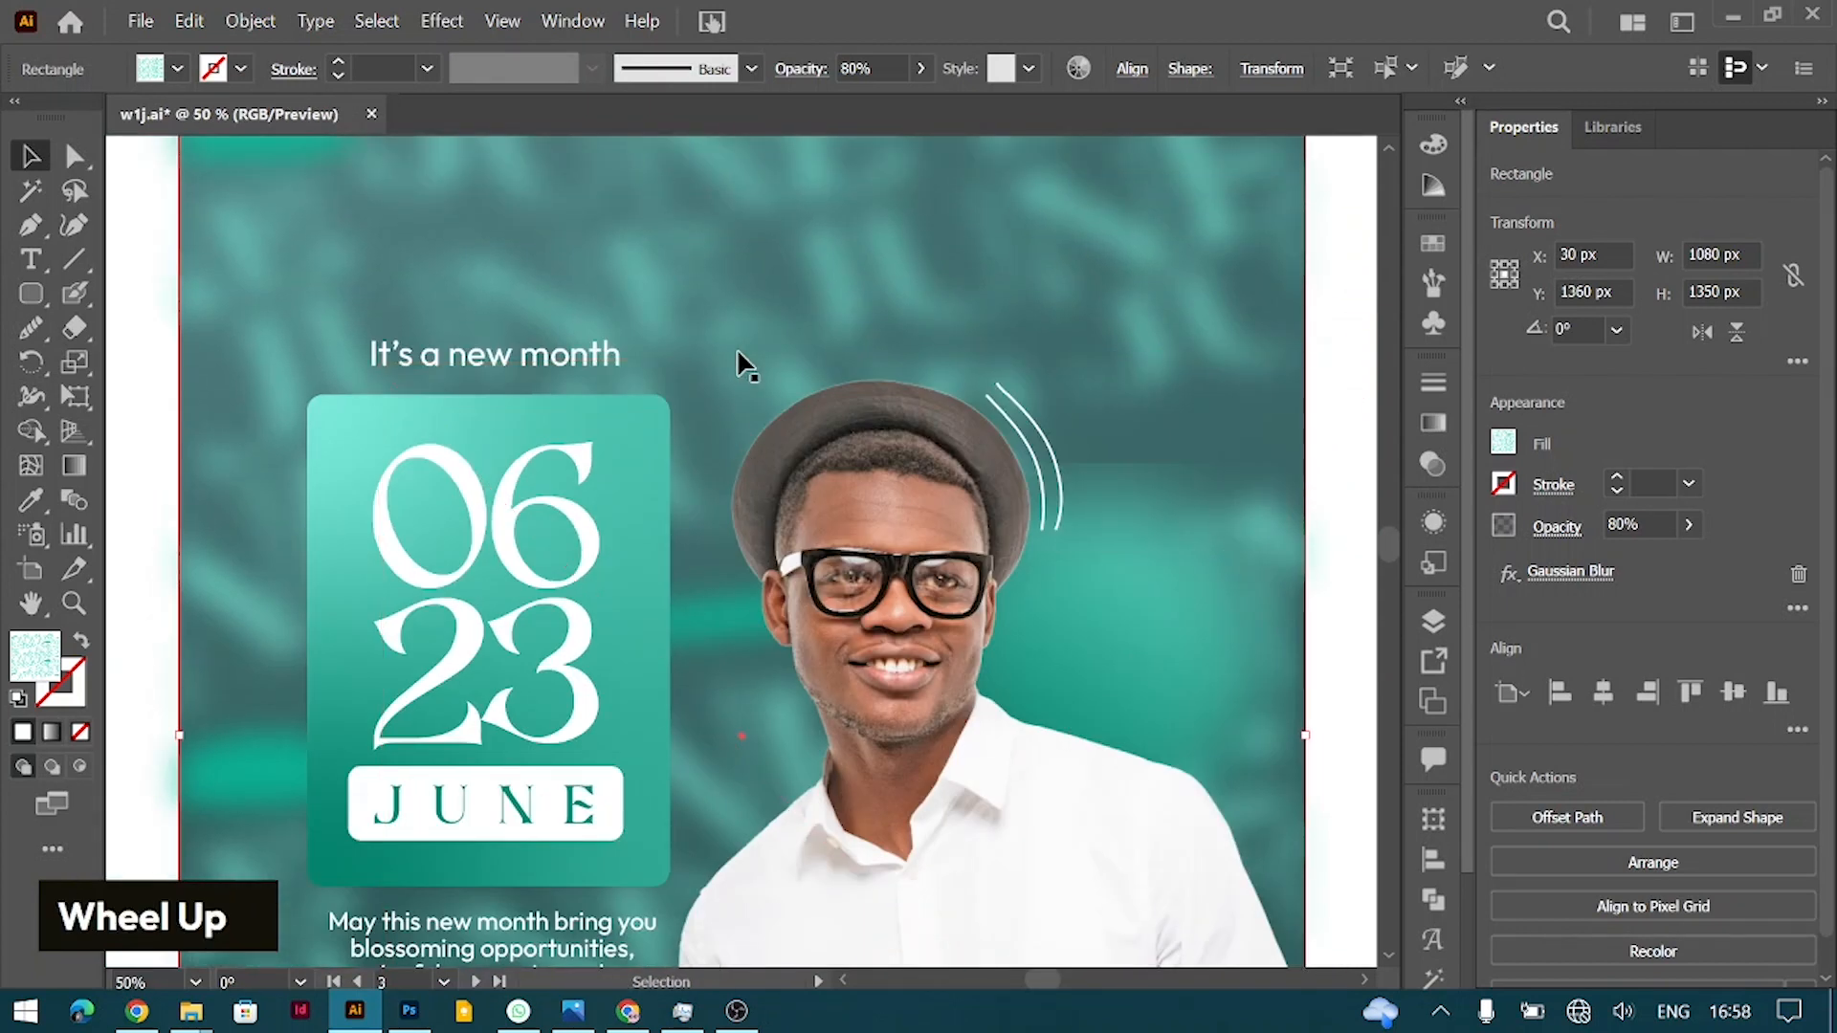
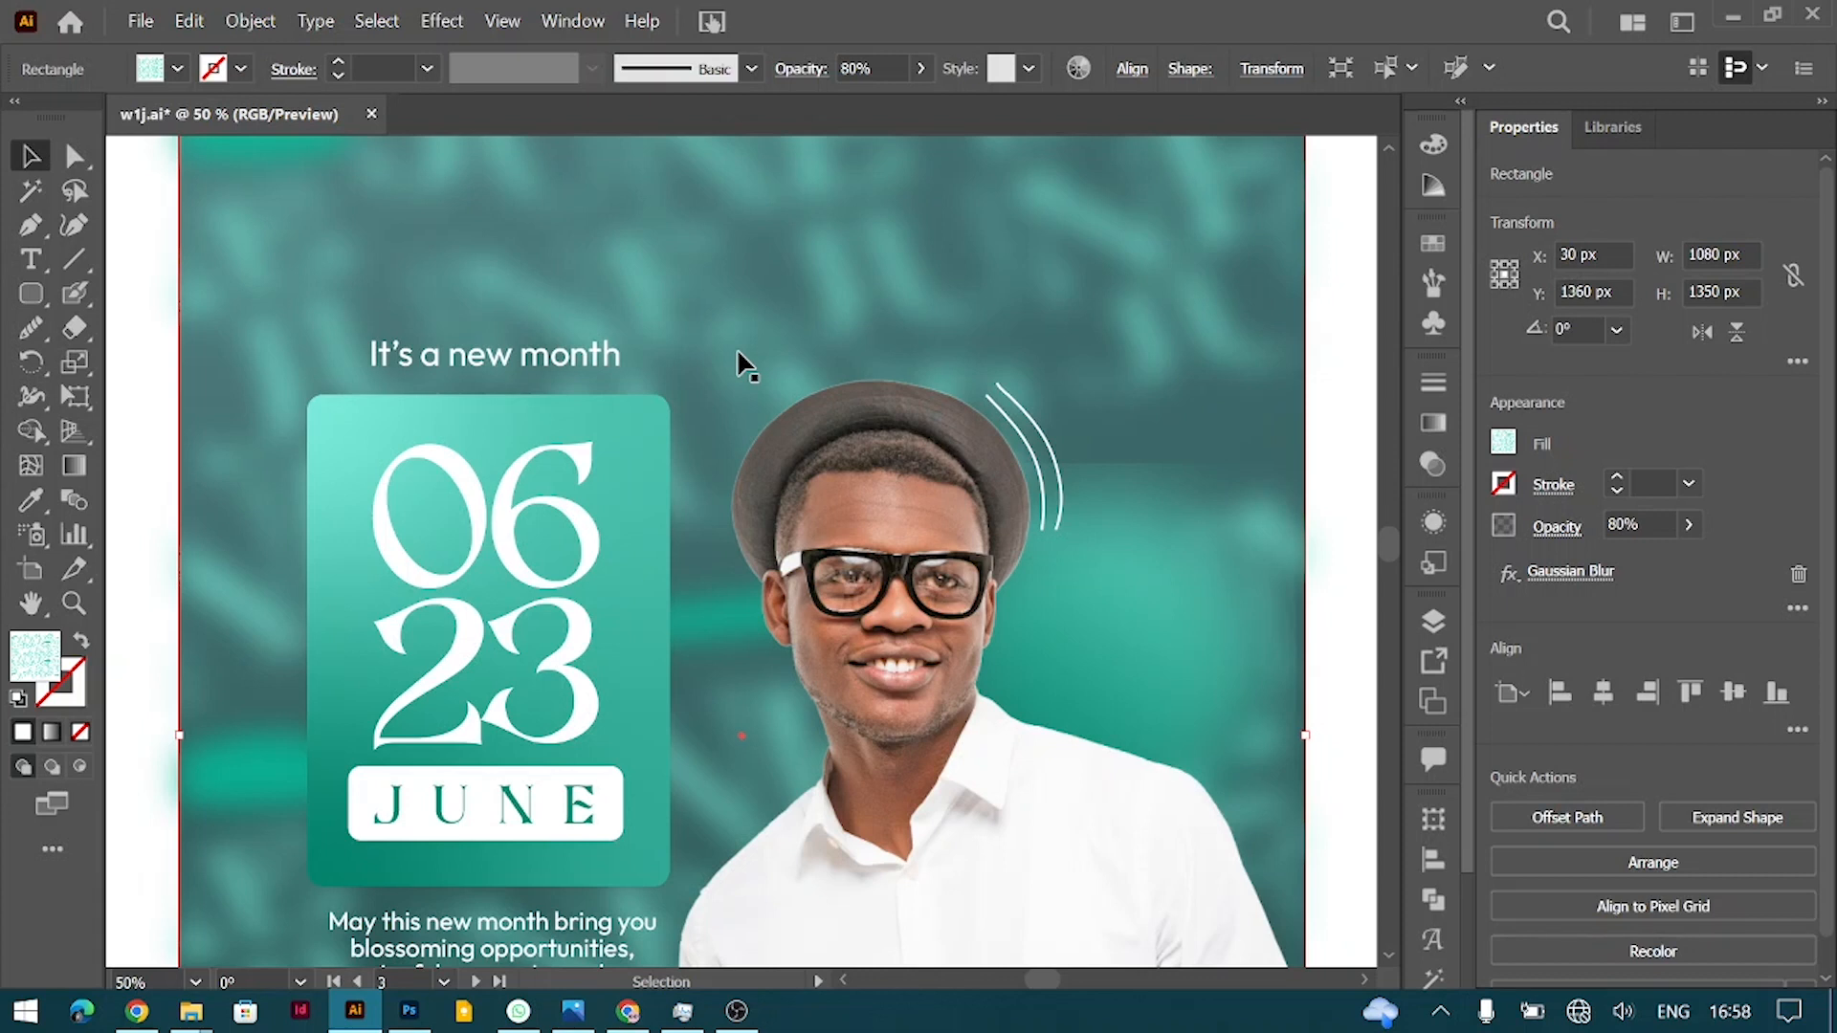
{"action": "scroll", "coordinate": [1235, 730], "scroll_direction": "down", "scroll_amount": 2}
{"action": "scroll", "coordinate": [1234, 730], "scroll_direction": "up", "scroll_amount": 1}
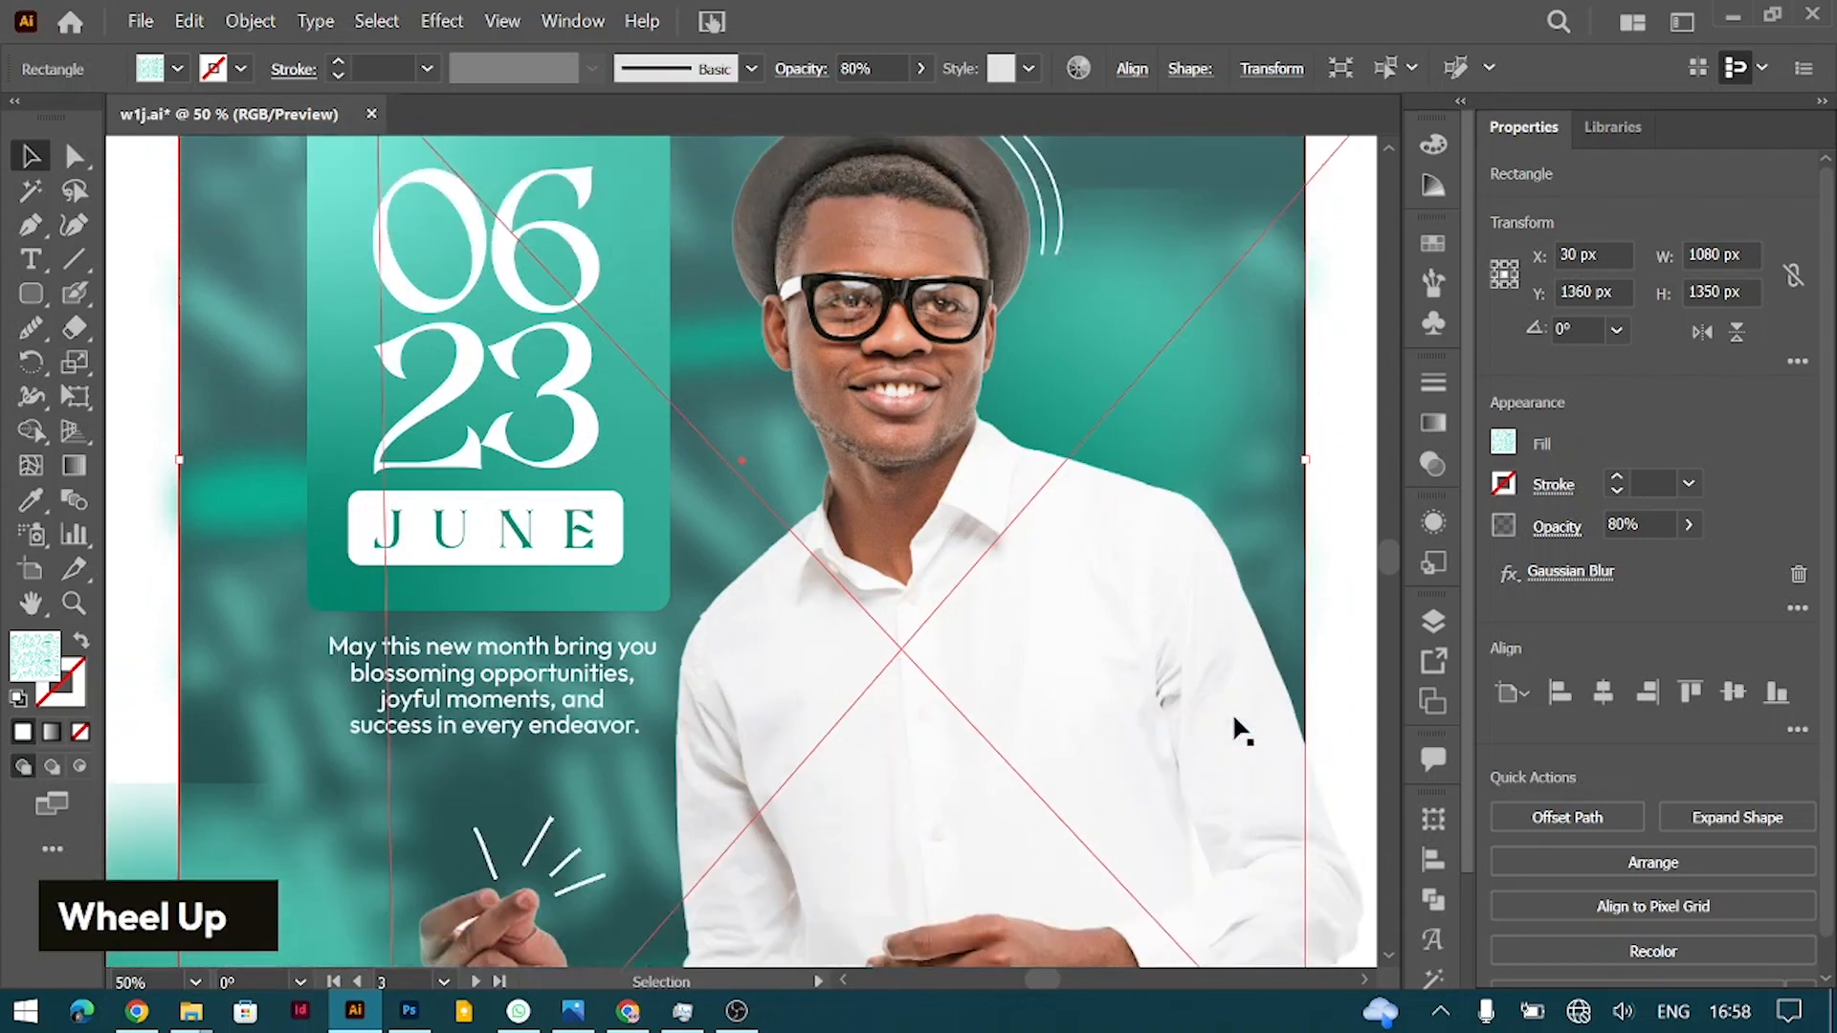
{"action": "double_click", "coordinate": [32, 327]}
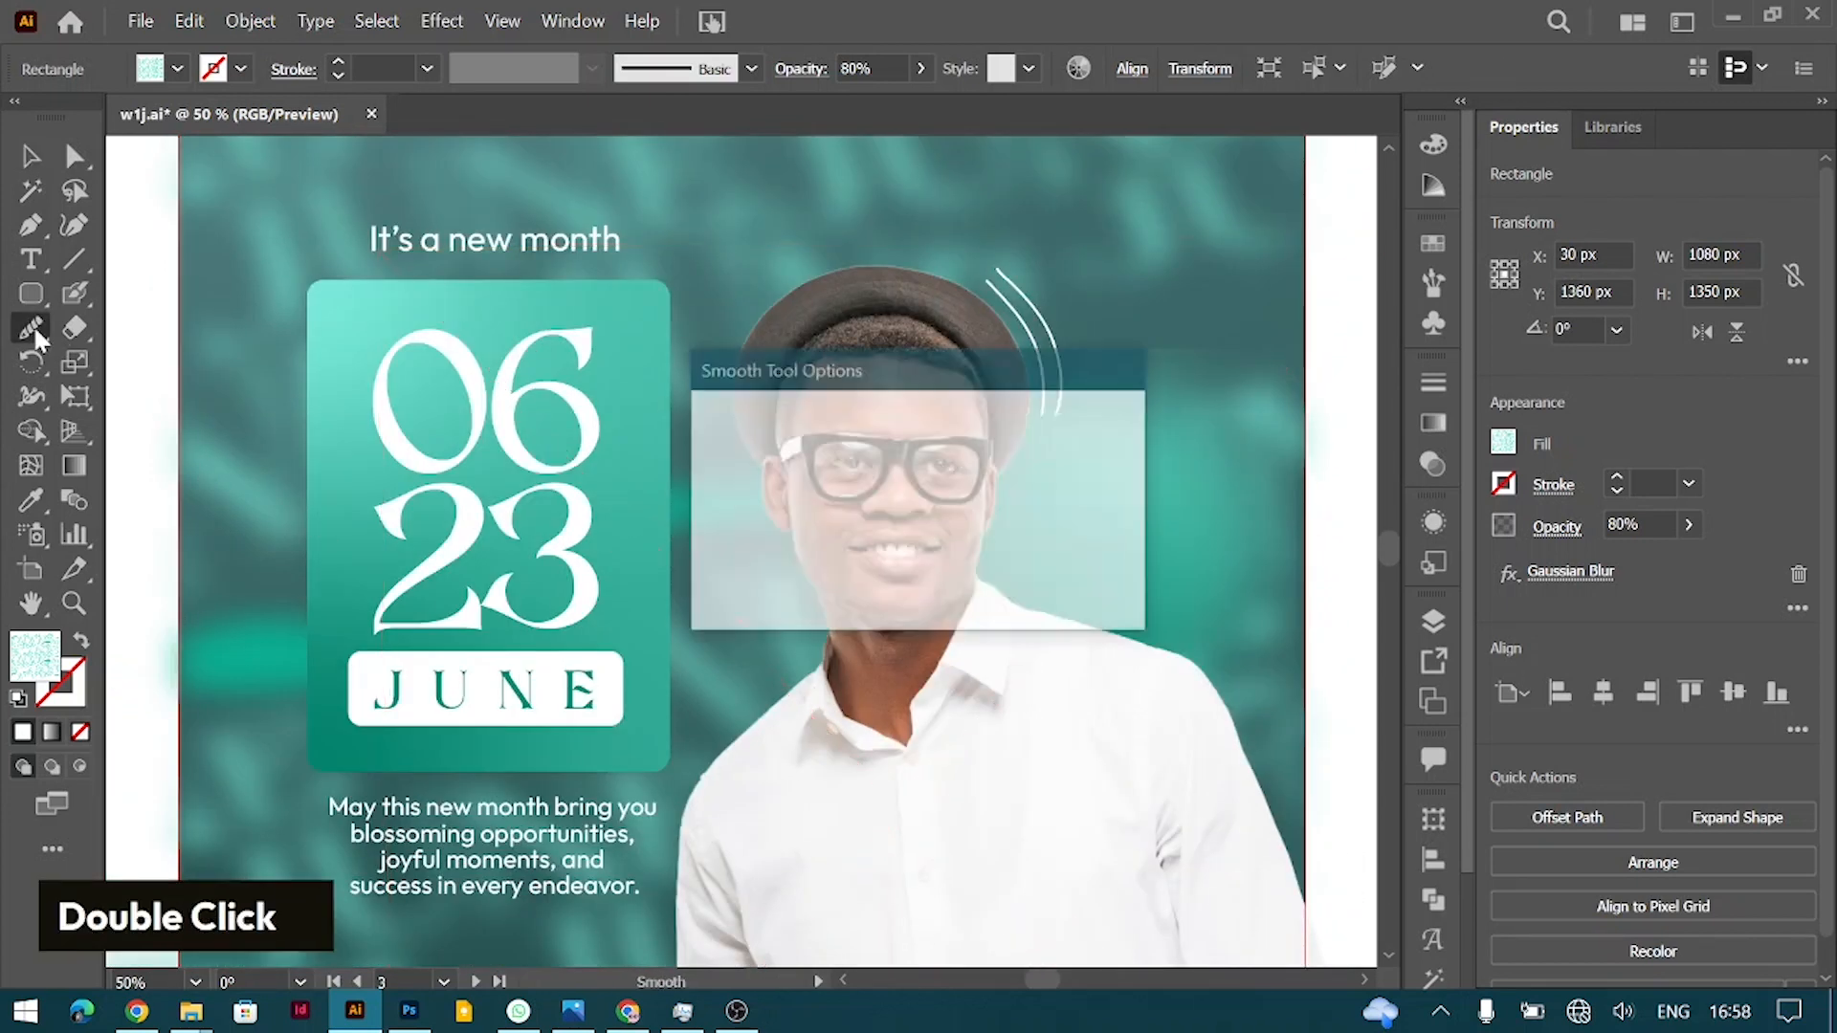
{"action": "left_click", "coordinate": [921, 571]}
Step: Set up the Pencil tool with a white 2 pt stroke for lines beside the man's neck
{"action": "key", "text": "ctrl+equal"}
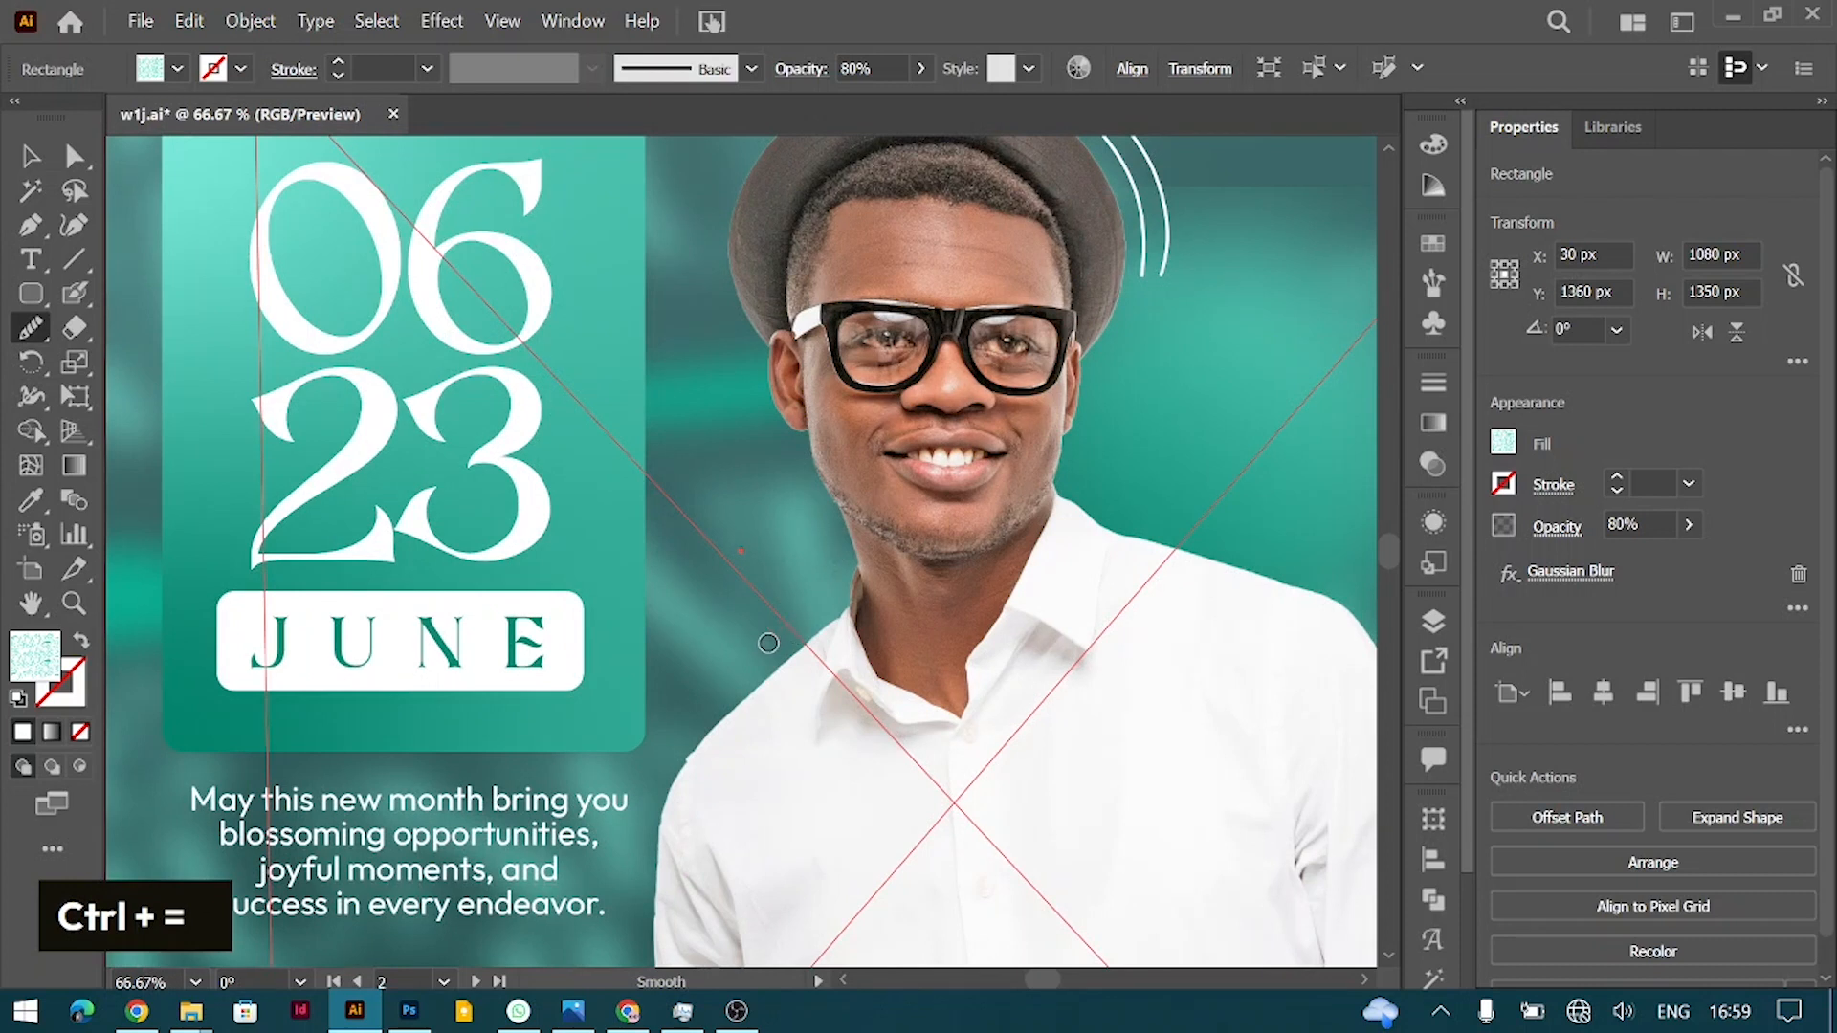
{"action": "double_click", "coordinate": [1621, 477]}
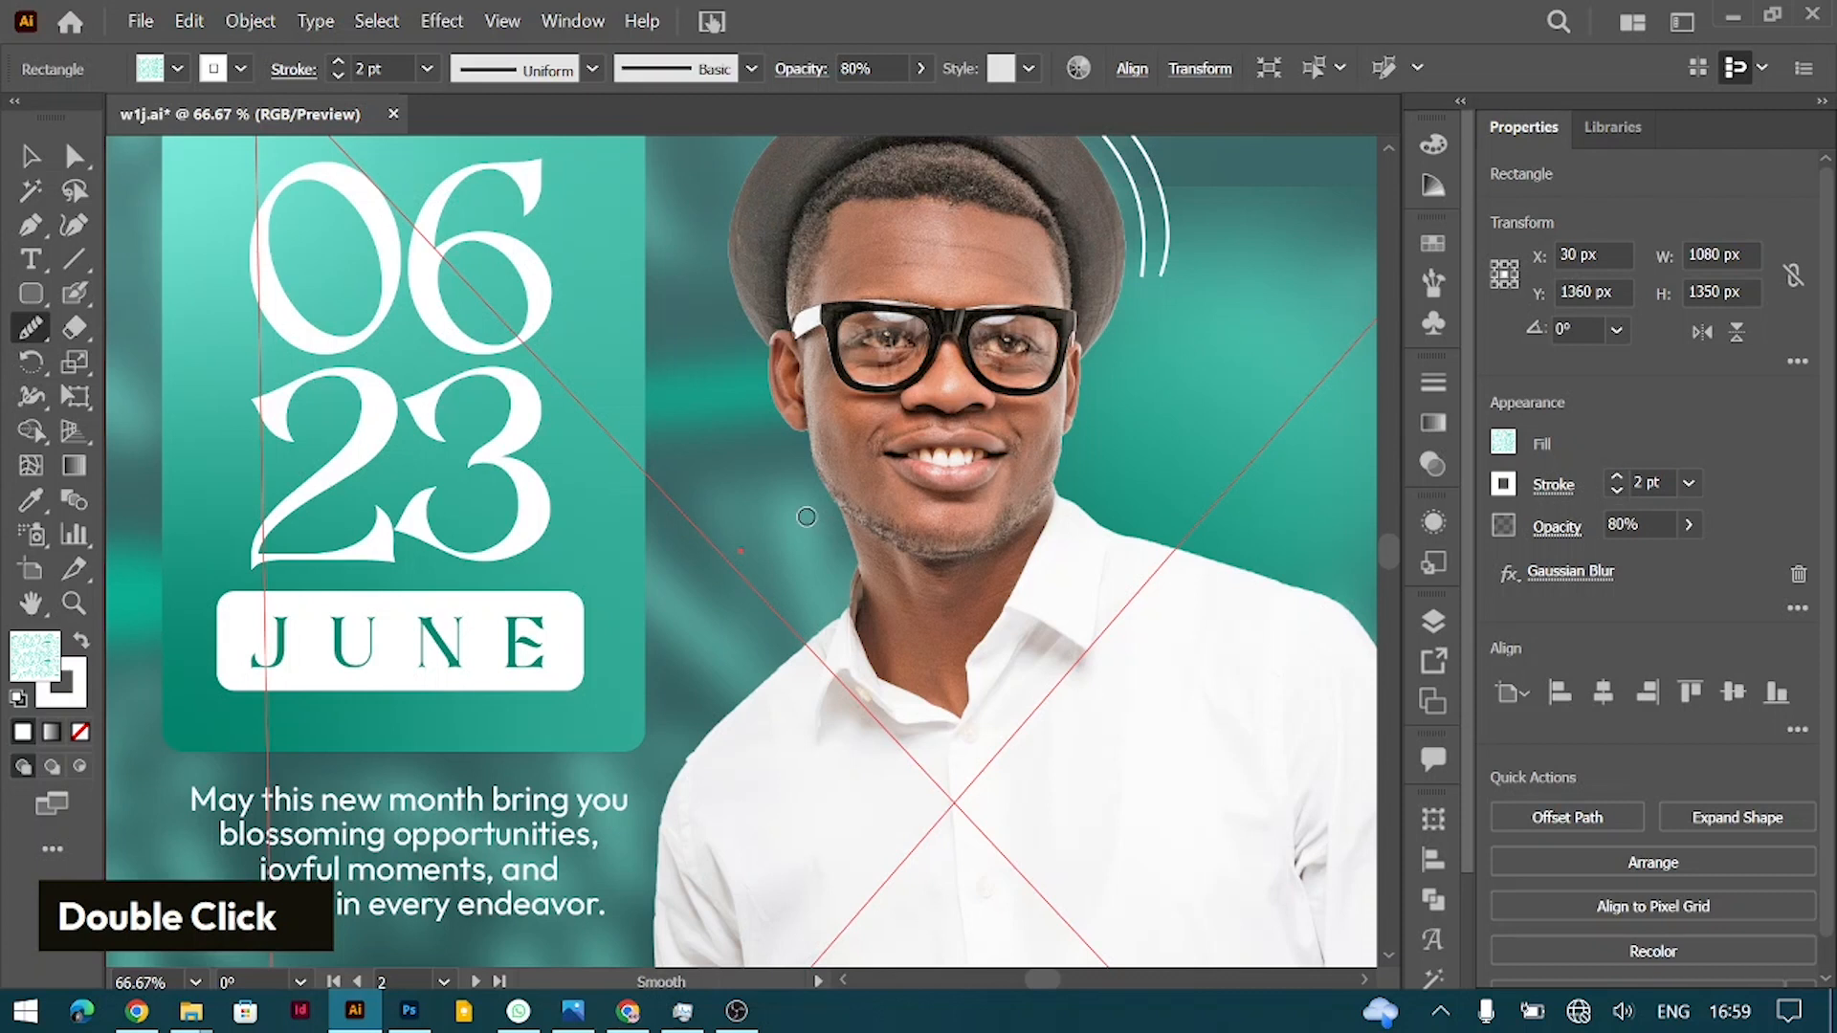
{"action": "right_click", "coordinate": [31, 329]}
{"action": "left_click", "coordinate": [134, 353]}
Step: Draw two nested angled pencil lines beside the left of the man's neck, about 69 × 157 px and 40 × 107 px
{"action": "mouse_move", "coordinate": [820, 533]}
{"action": "left_mouse_down"}
{"action": "mouse_move", "coordinate": [832, 592]}
{"action": "mouse_move", "coordinate": [730, 676]}
{"action": "left_mouse_up"}
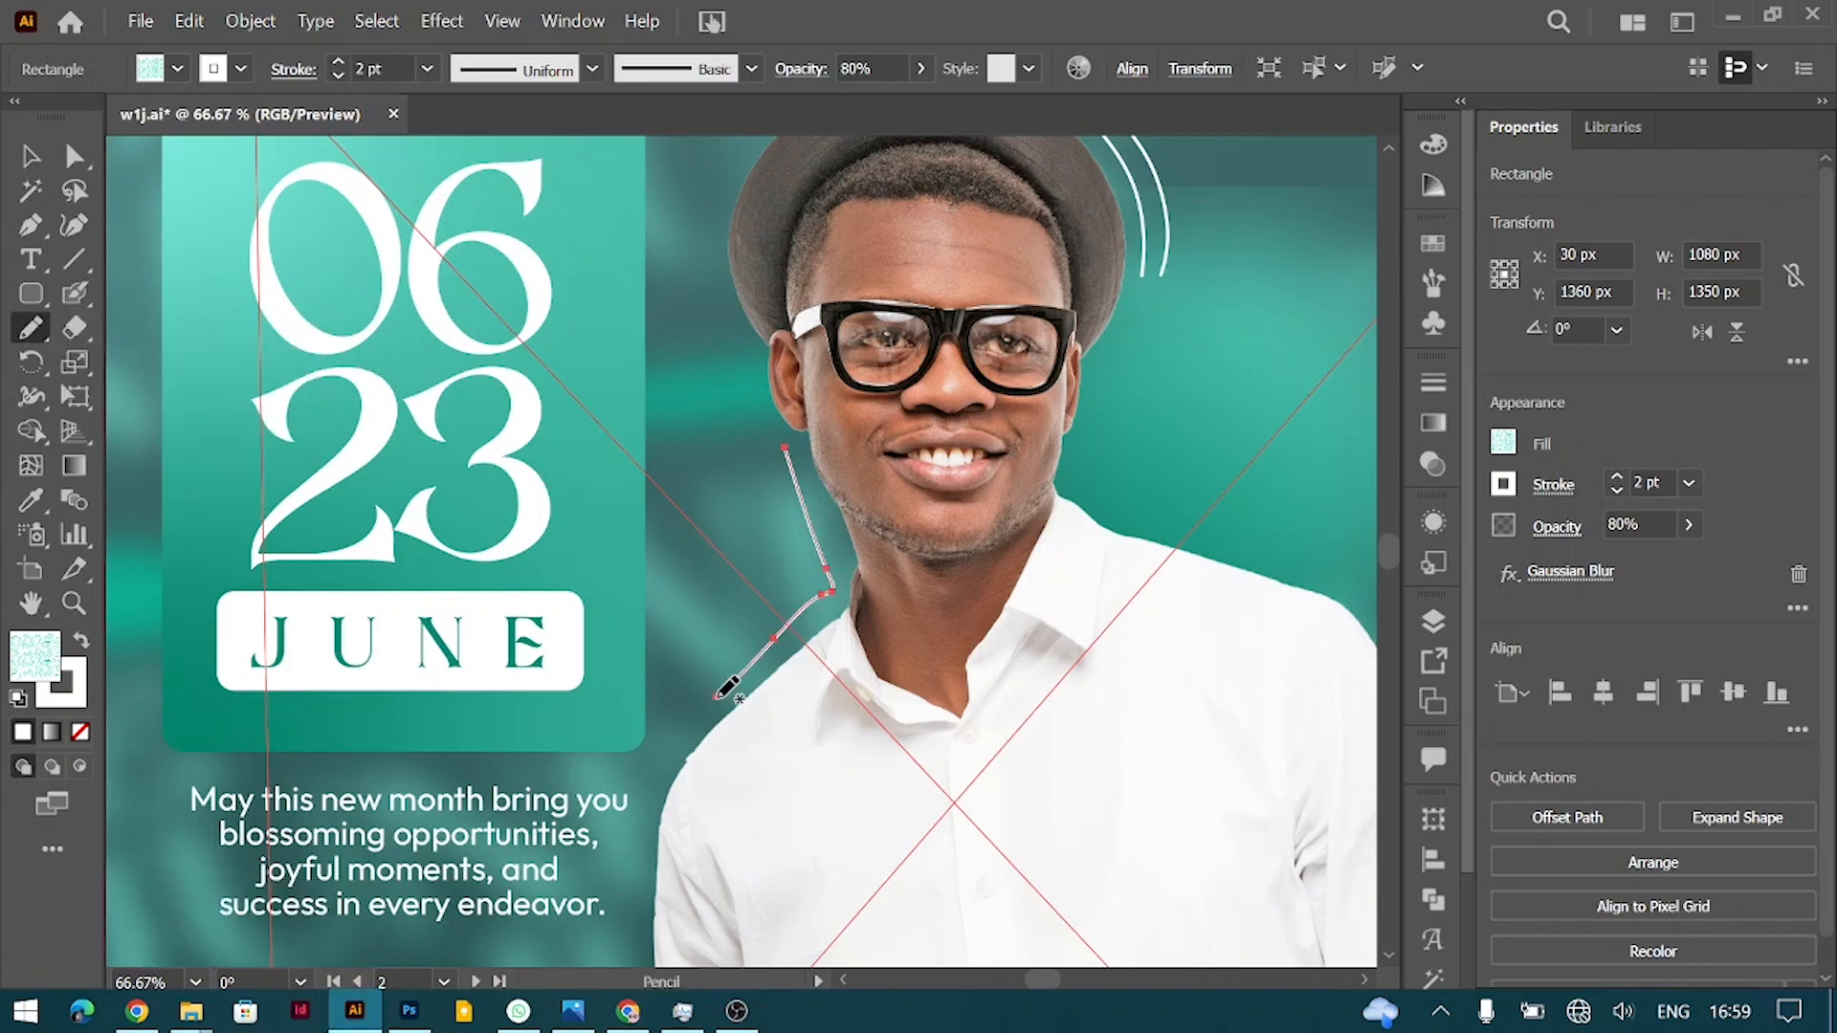
{"action": "key", "text": "ctrl+z"}
{"action": "left_click_drag", "start_coordinate": [776, 446], "coordinate": [739, 665]}
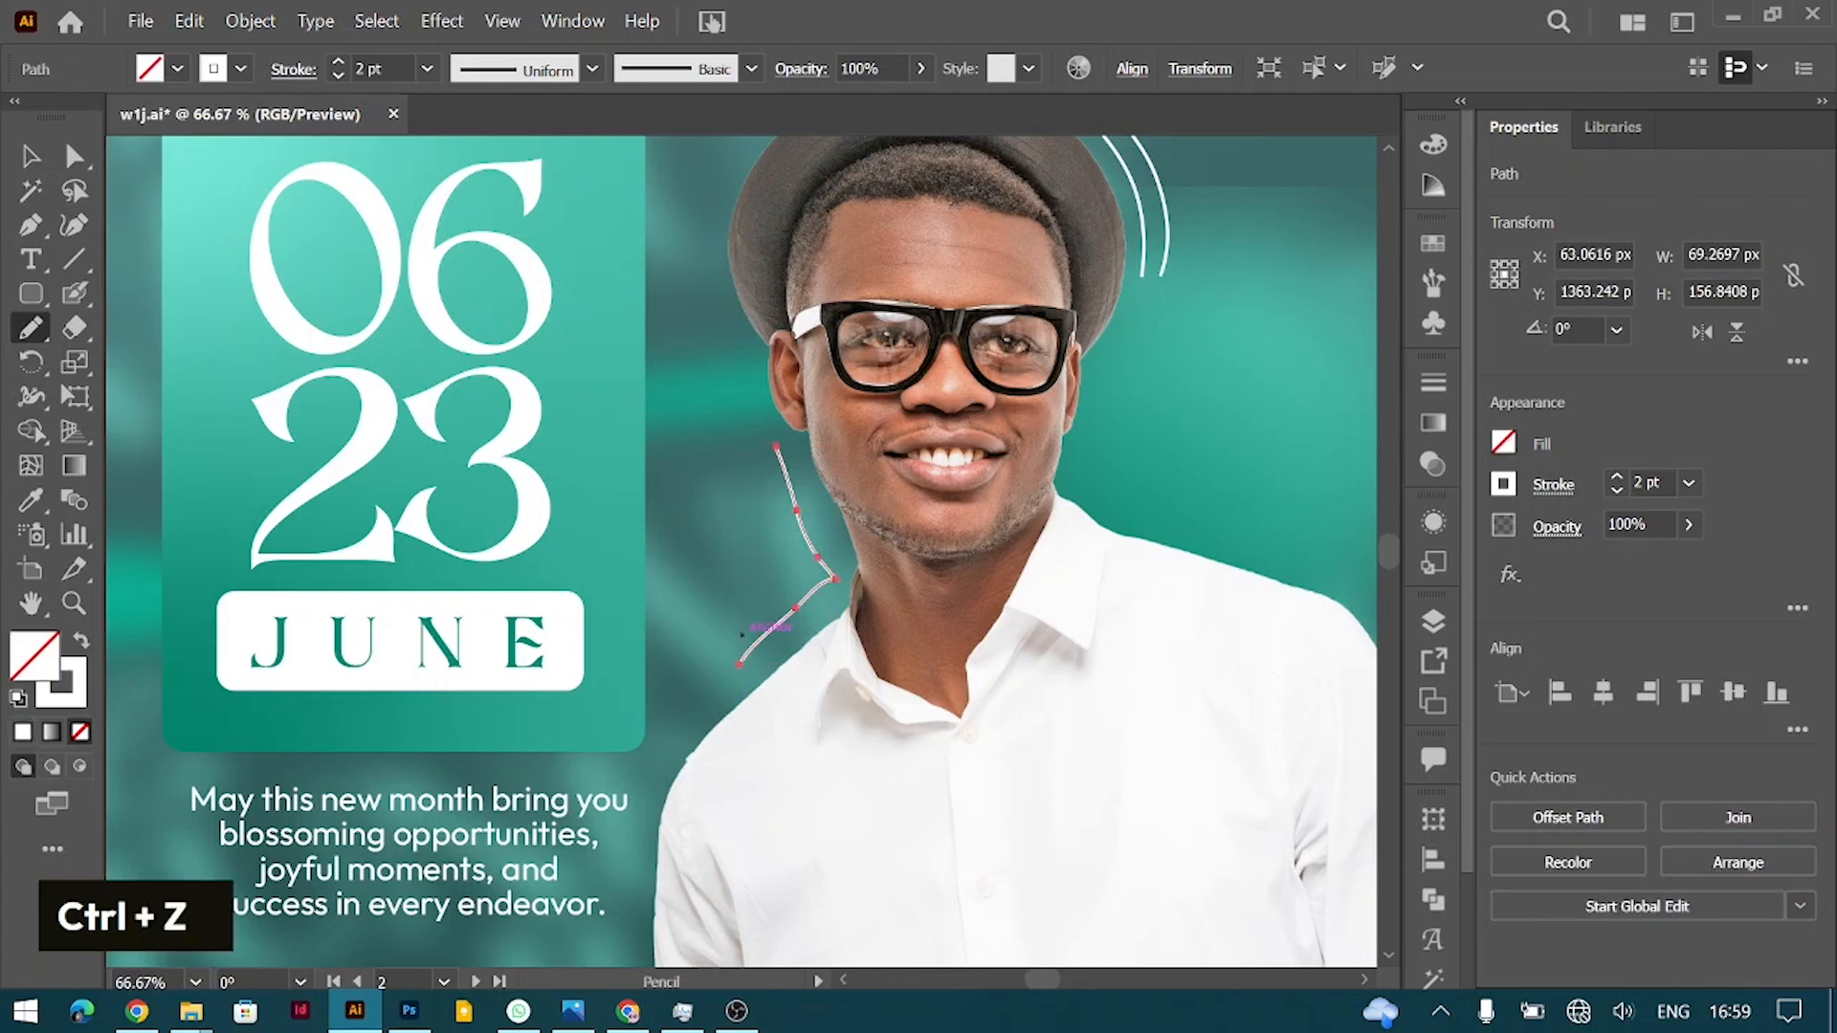
{"action": "left_click_drag", "start_coordinate": [743, 633], "coordinate": [746, 626]}
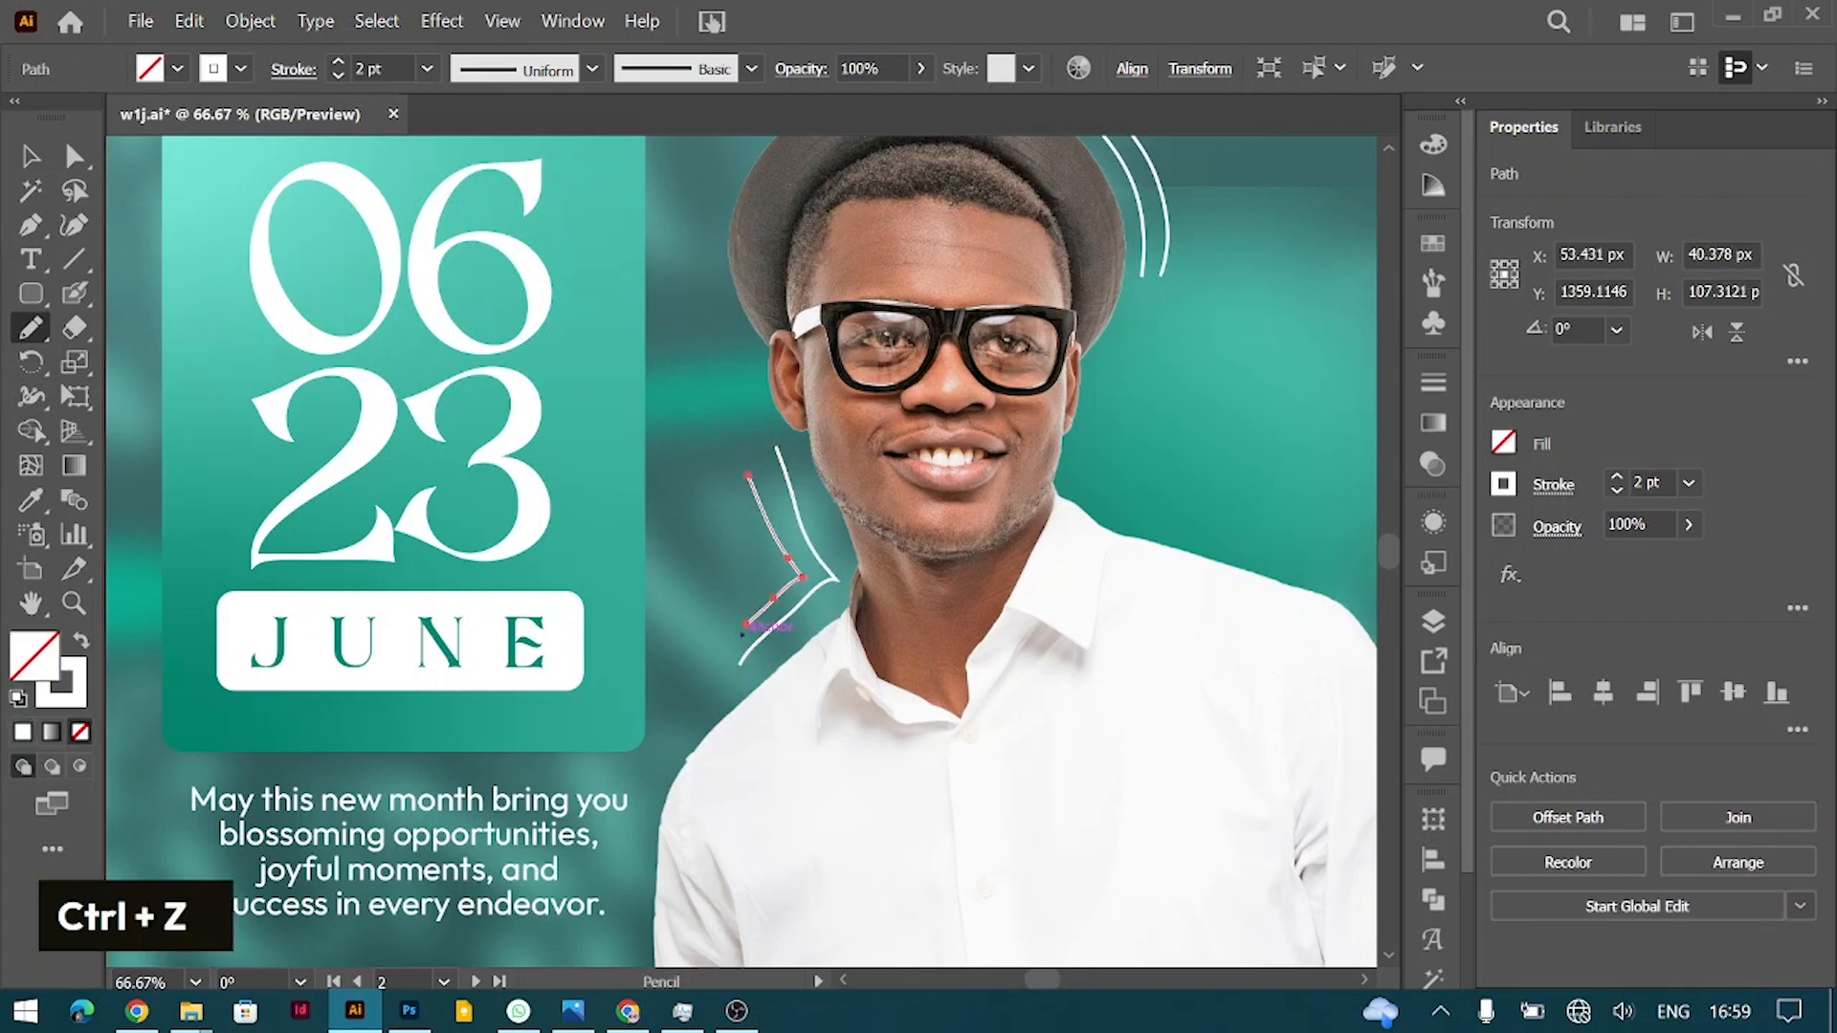
Step: Nudge the smaller angled neck line 6 px right and 2 px up, closer to the larger one
{"action": "key", "text": "v"}
{"action": "key", "text": "Up"}
{"action": "key", "text": "Up"}
{"action": "key", "text": "Up"}
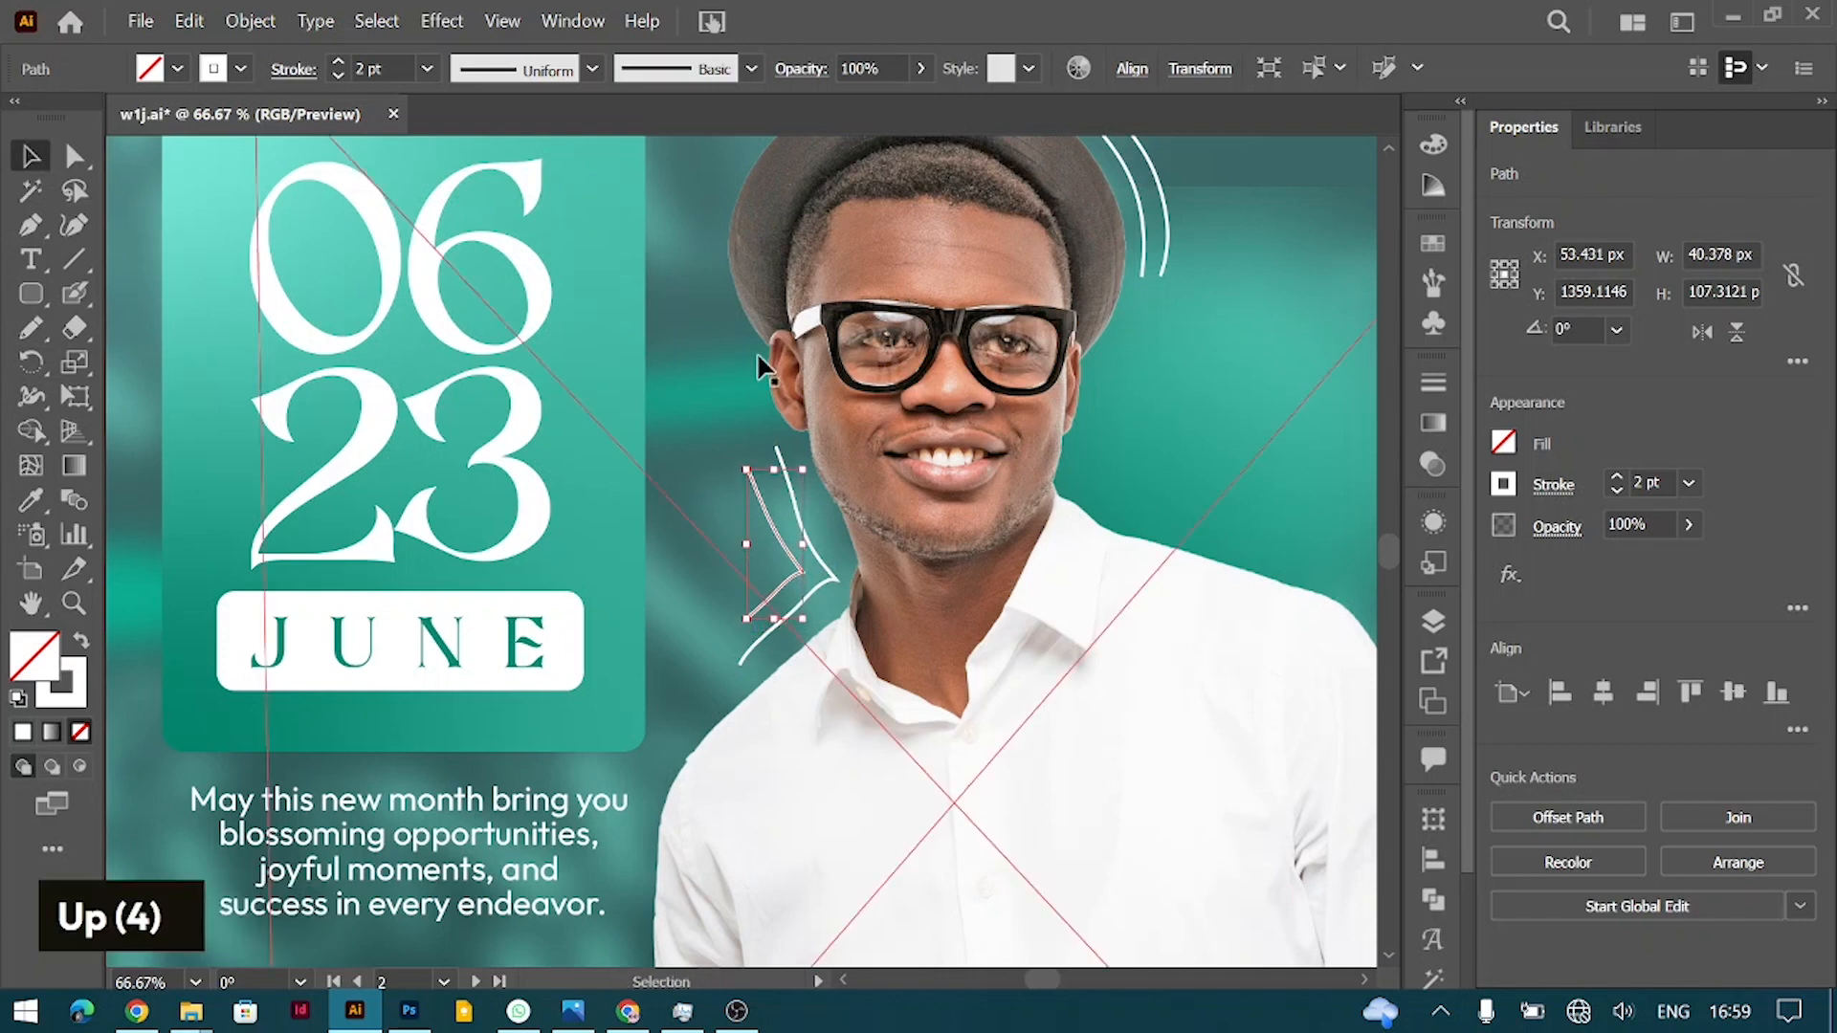
{"action": "key", "text": "shift+Right"}
{"action": "key", "text": "Down"}
{"action": "key", "text": "Down"}
{"action": "key", "text": "Left"}
{"action": "key", "text": "Left"}
{"action": "key", "text": "Left"}
{"action": "key", "text": "Left"}
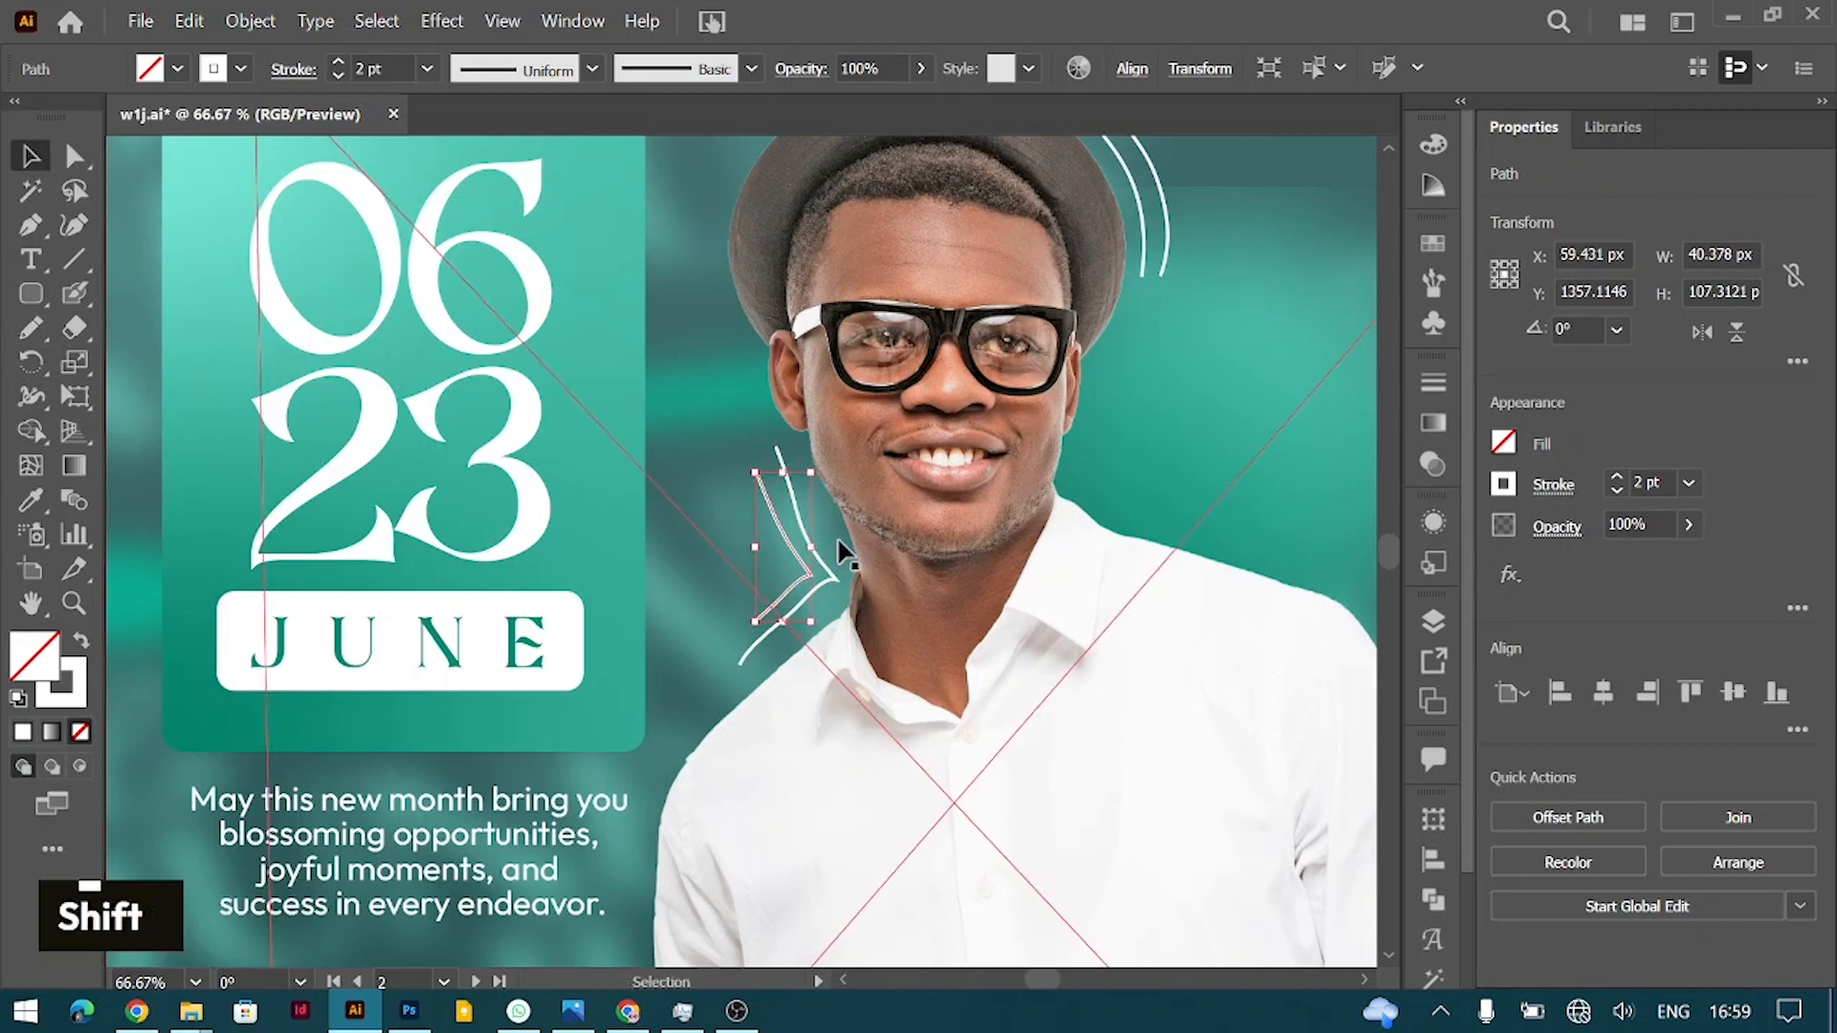
Step: Select both angled neck lines, move them 10 px up and delete them
{"action": "left_click", "coordinate": [799, 516], "text": "shift"}
{"action": "key", "text": "shift+Up"}
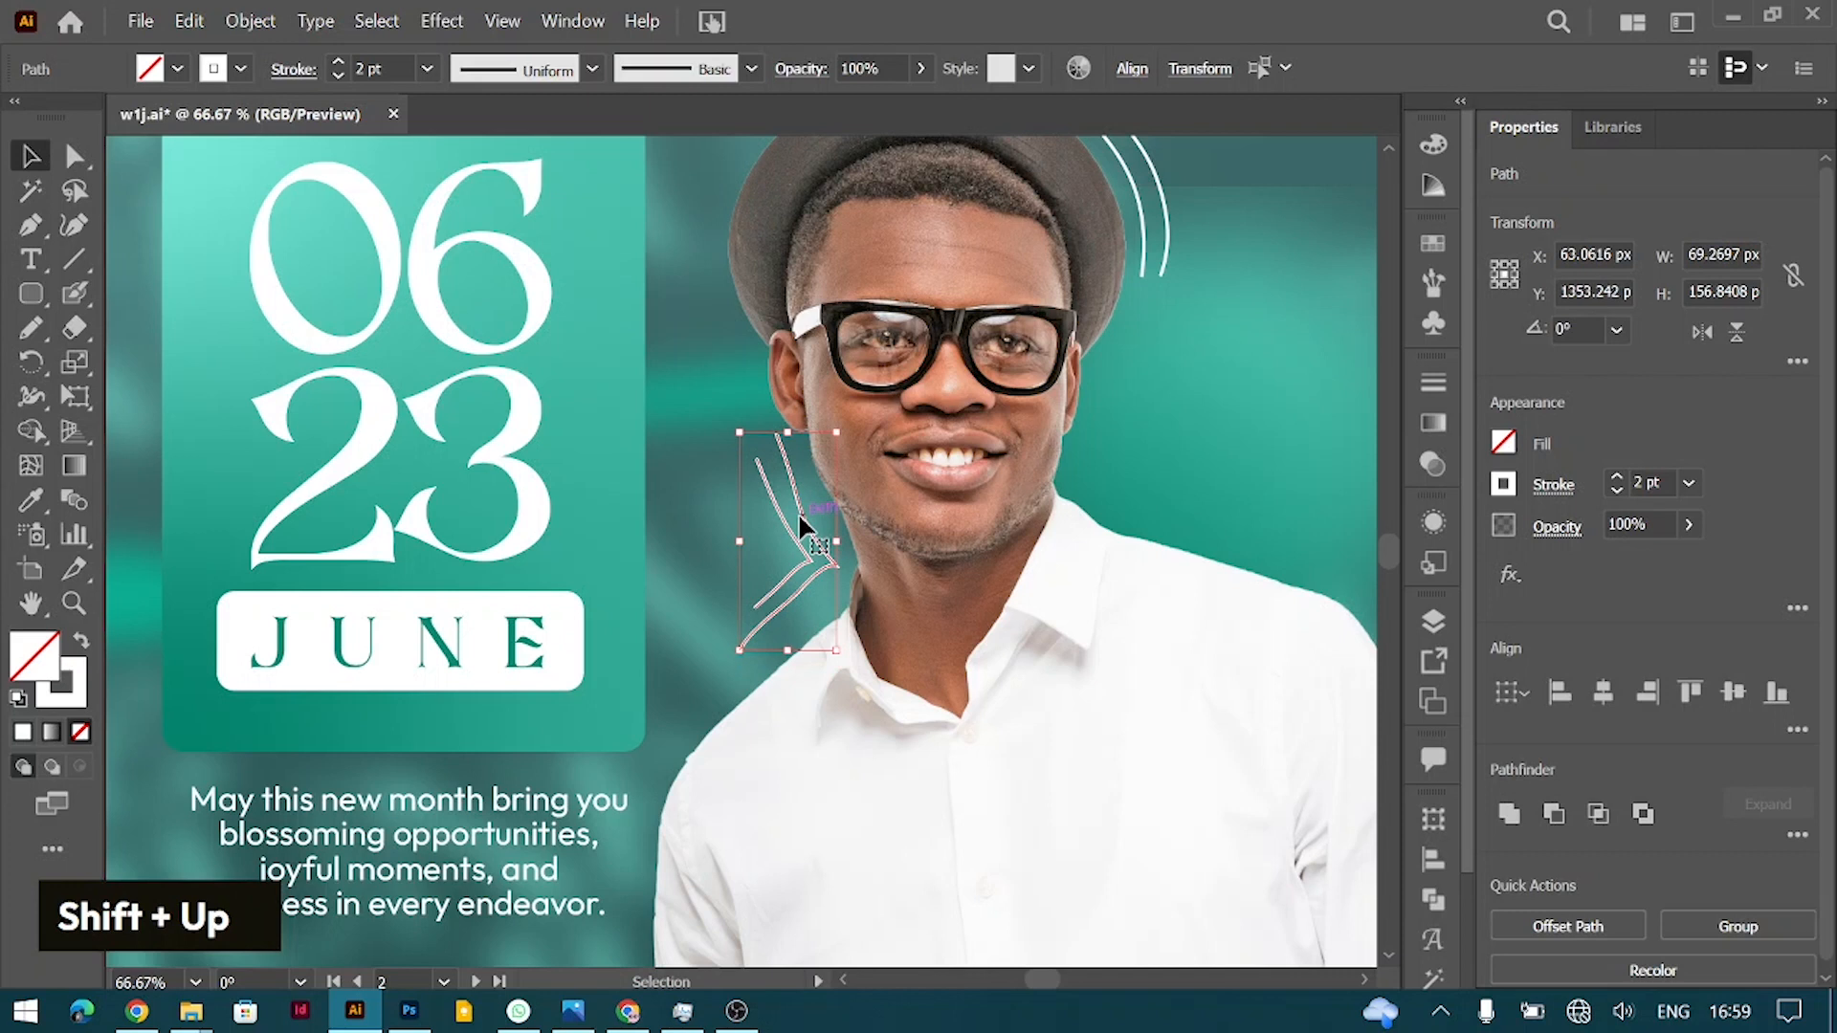
{"action": "key", "text": "BackSpace"}
Step: Draw two pencil lines following the left jaw, neck and shoulder, about 58 × 171 px and 37 × 136 px, redrawing the shorter one until it fits
{"action": "left_click", "coordinate": [31, 327]}
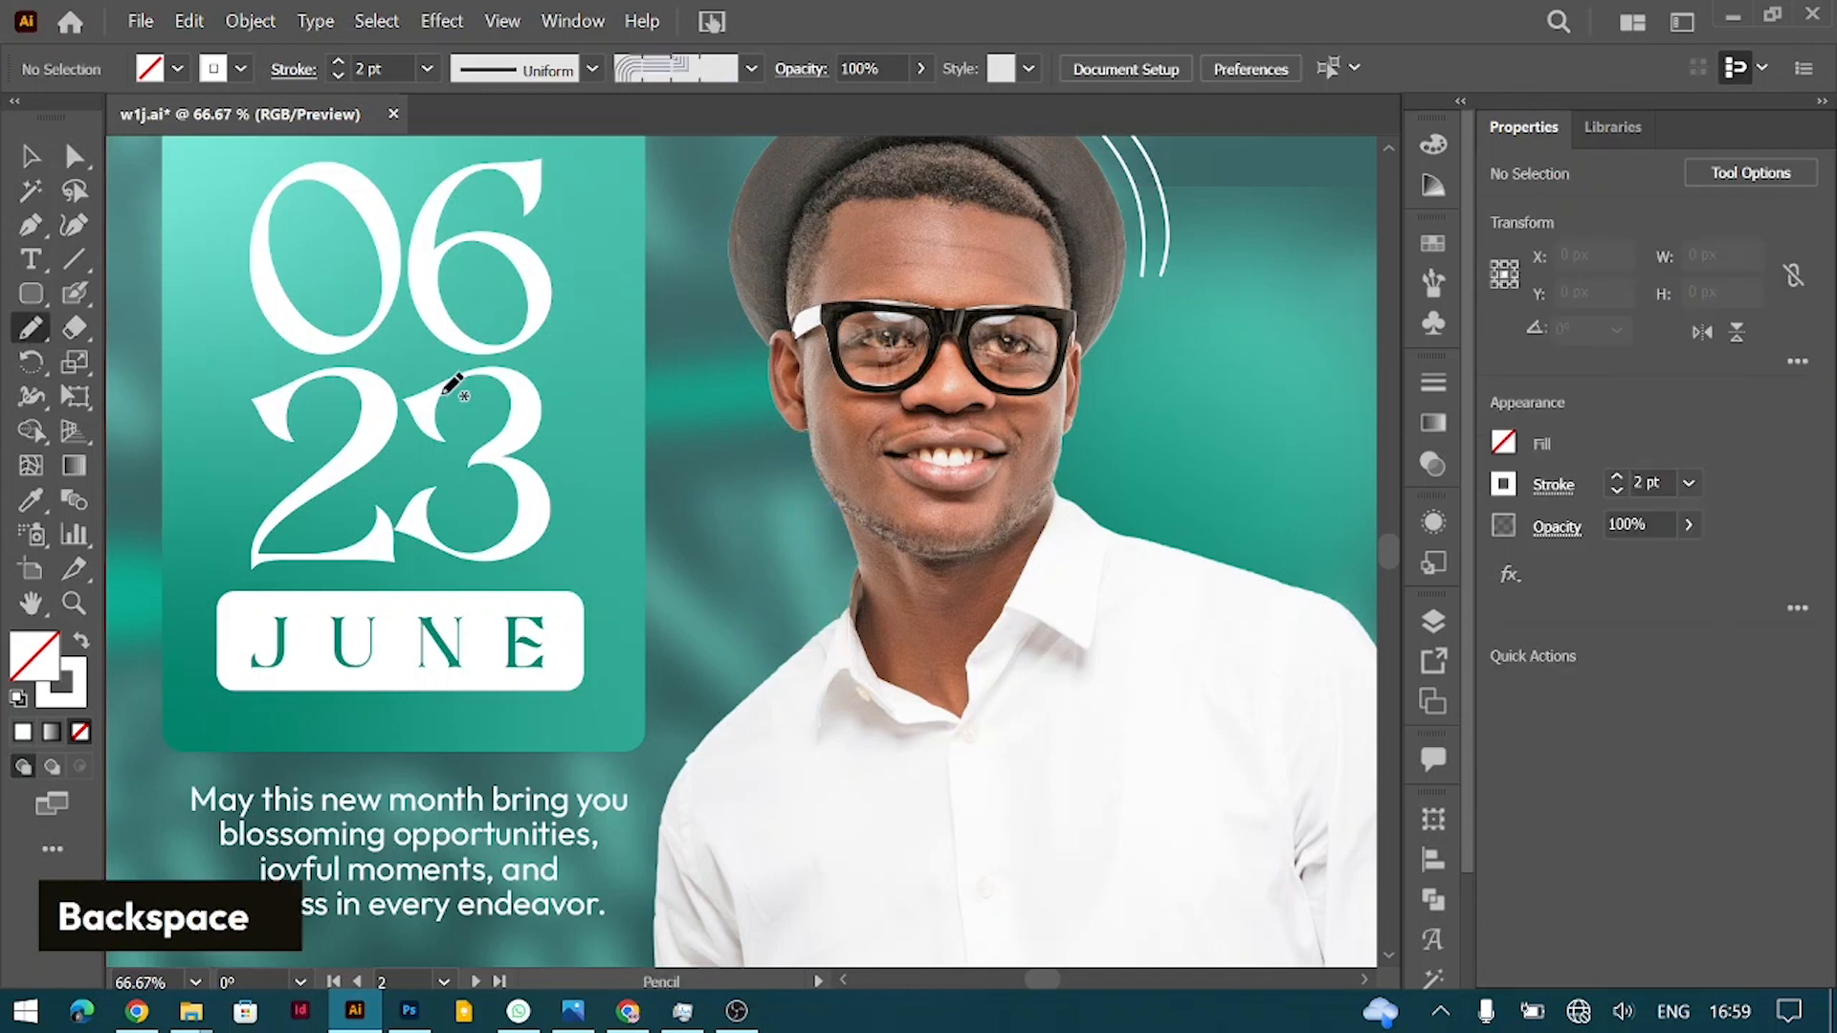
{"action": "mouse_move", "coordinate": [829, 521]}
{"action": "left_mouse_down"}
{"action": "mouse_move", "coordinate": [808, 598]}
{"action": "mouse_move", "coordinate": [745, 676]}
{"action": "left_mouse_up"}
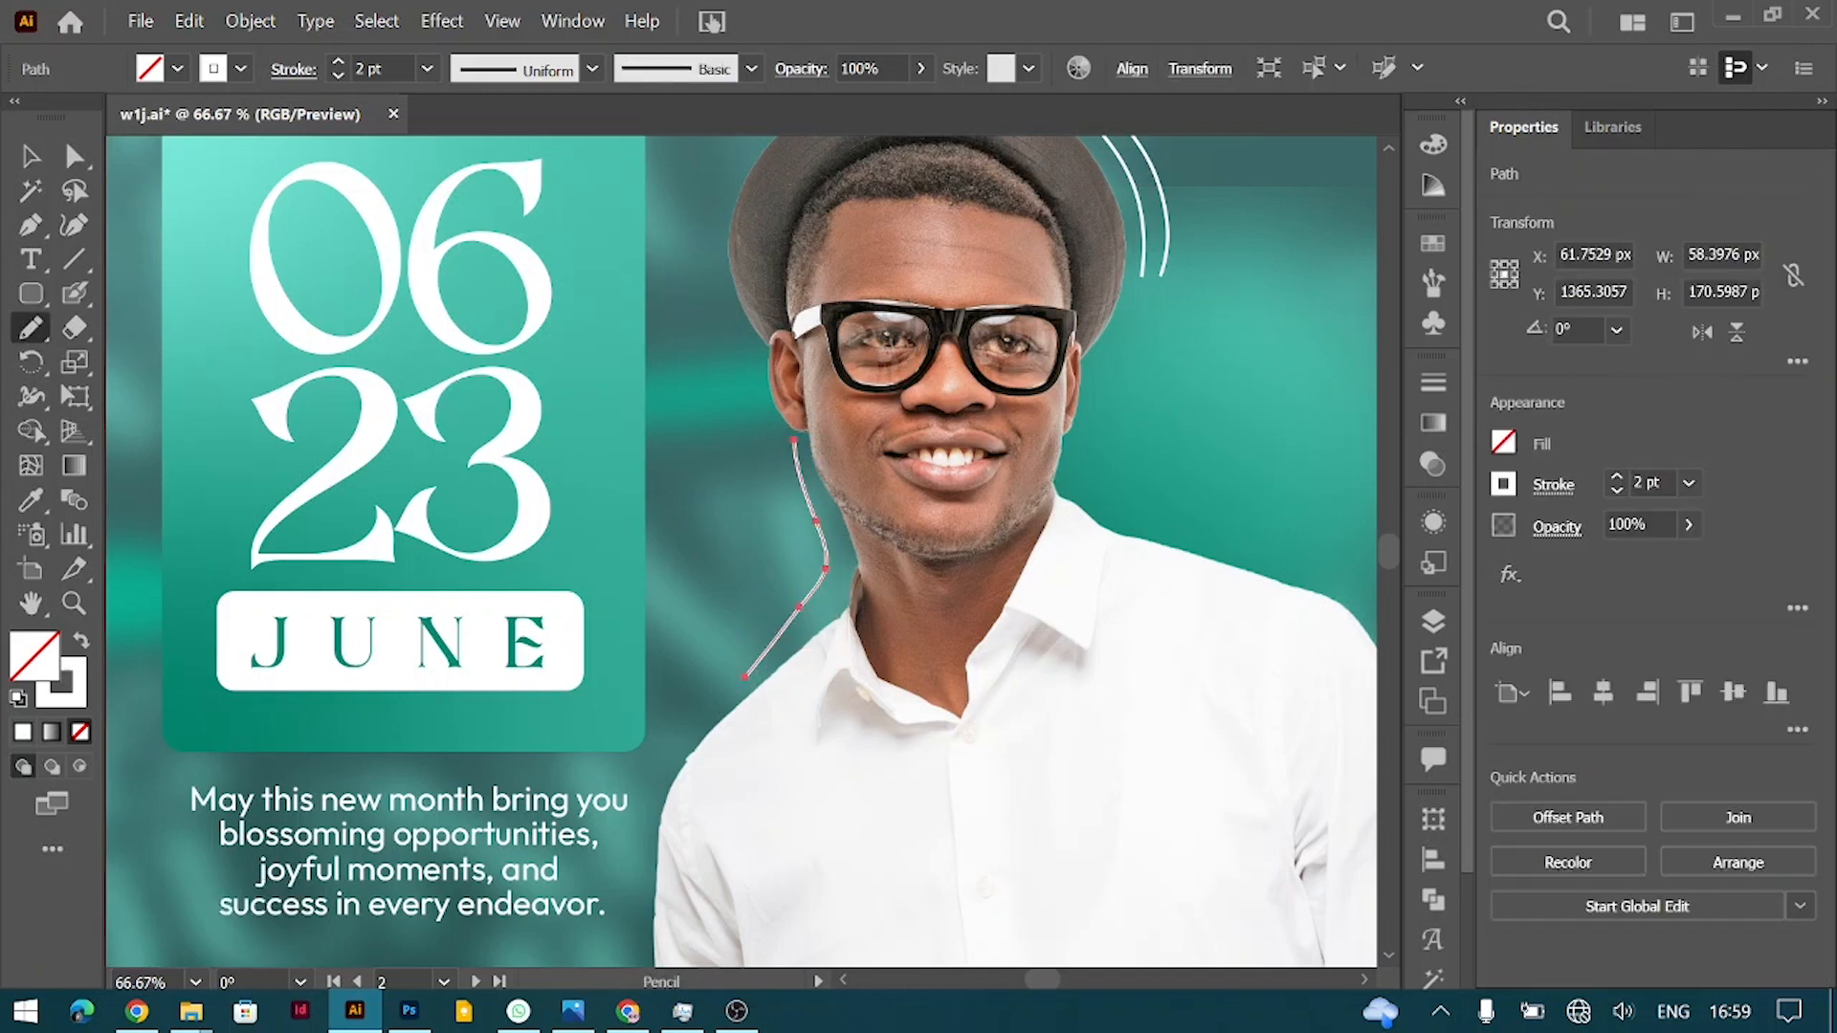
{"action": "left_click_drag", "start_coordinate": [796, 567], "coordinate": [728, 662]}
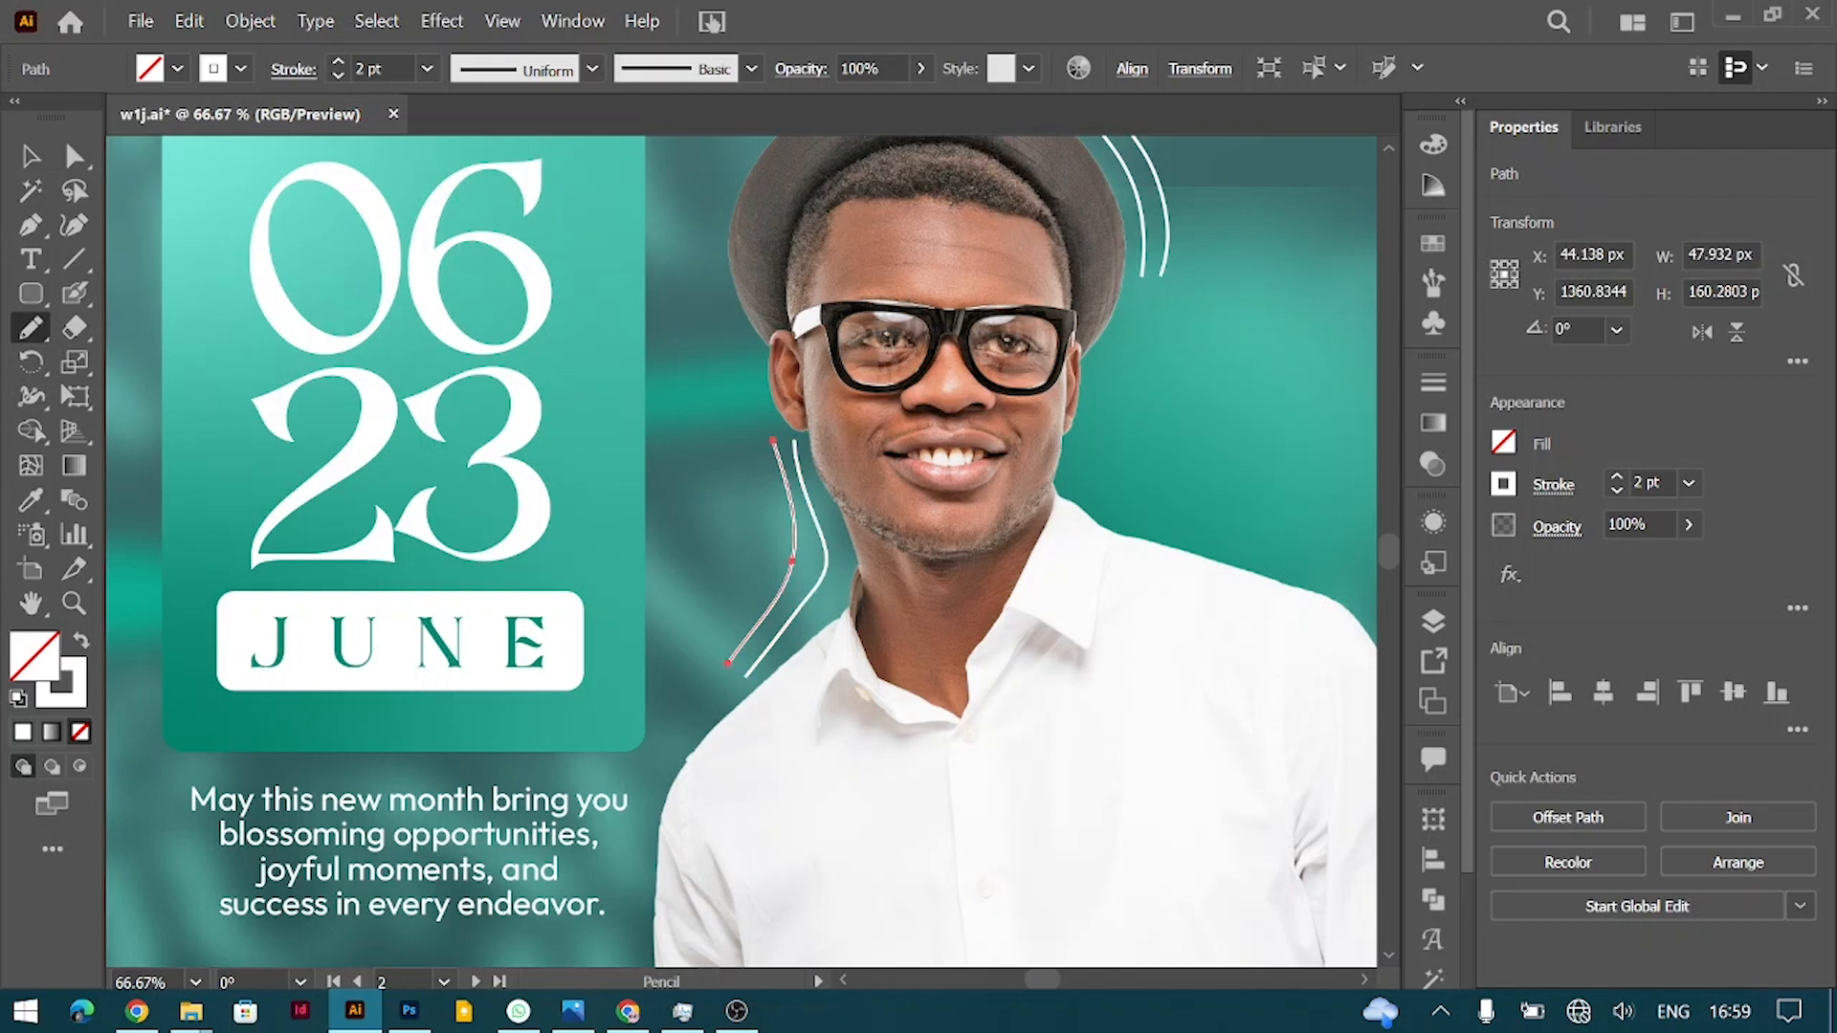
{"action": "key", "text": "ctrl+z"}
{"action": "left_click_drag", "start_coordinate": [810, 552], "coordinate": [733, 649]}
{"action": "key", "text": "ctrl+z"}
{"action": "mouse_move", "coordinate": [770, 442]}
{"action": "left_mouse_down"}
{"action": "mouse_move", "coordinate": [796, 553]}
{"action": "mouse_move", "coordinate": [746, 631]}
{"action": "left_mouse_up"}
Step: Nudge the shorter neck line 4 px right and 4 px down, closer to the longer one
{"action": "left_click", "coordinate": [31, 157]}
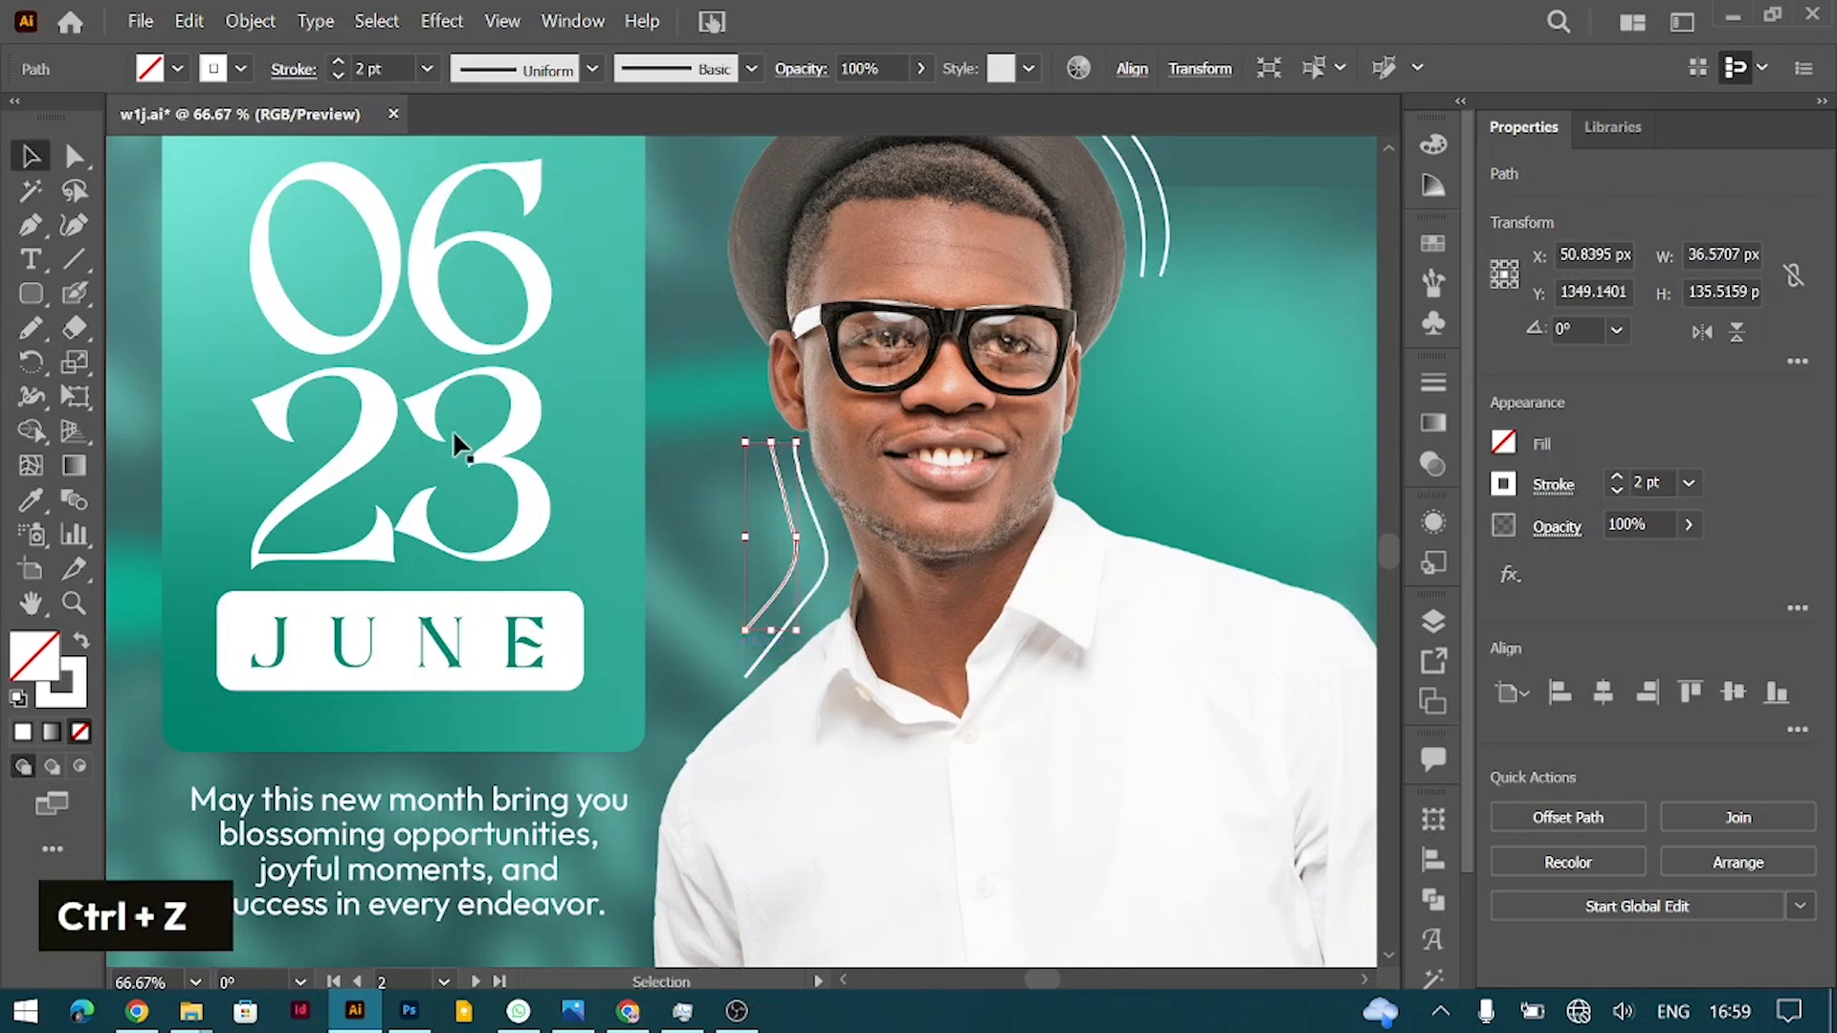
{"action": "key", "text": "Right"}
{"action": "key", "text": "Down"}
{"action": "key", "text": "Down"}
{"action": "key", "text": "Down"}
{"action": "key", "text": "Down"}
{"action": "key", "text": "Right"}
{"action": "key", "text": "Right"}
{"action": "key", "text": "Right"}
{"action": "key", "text": "Right"}
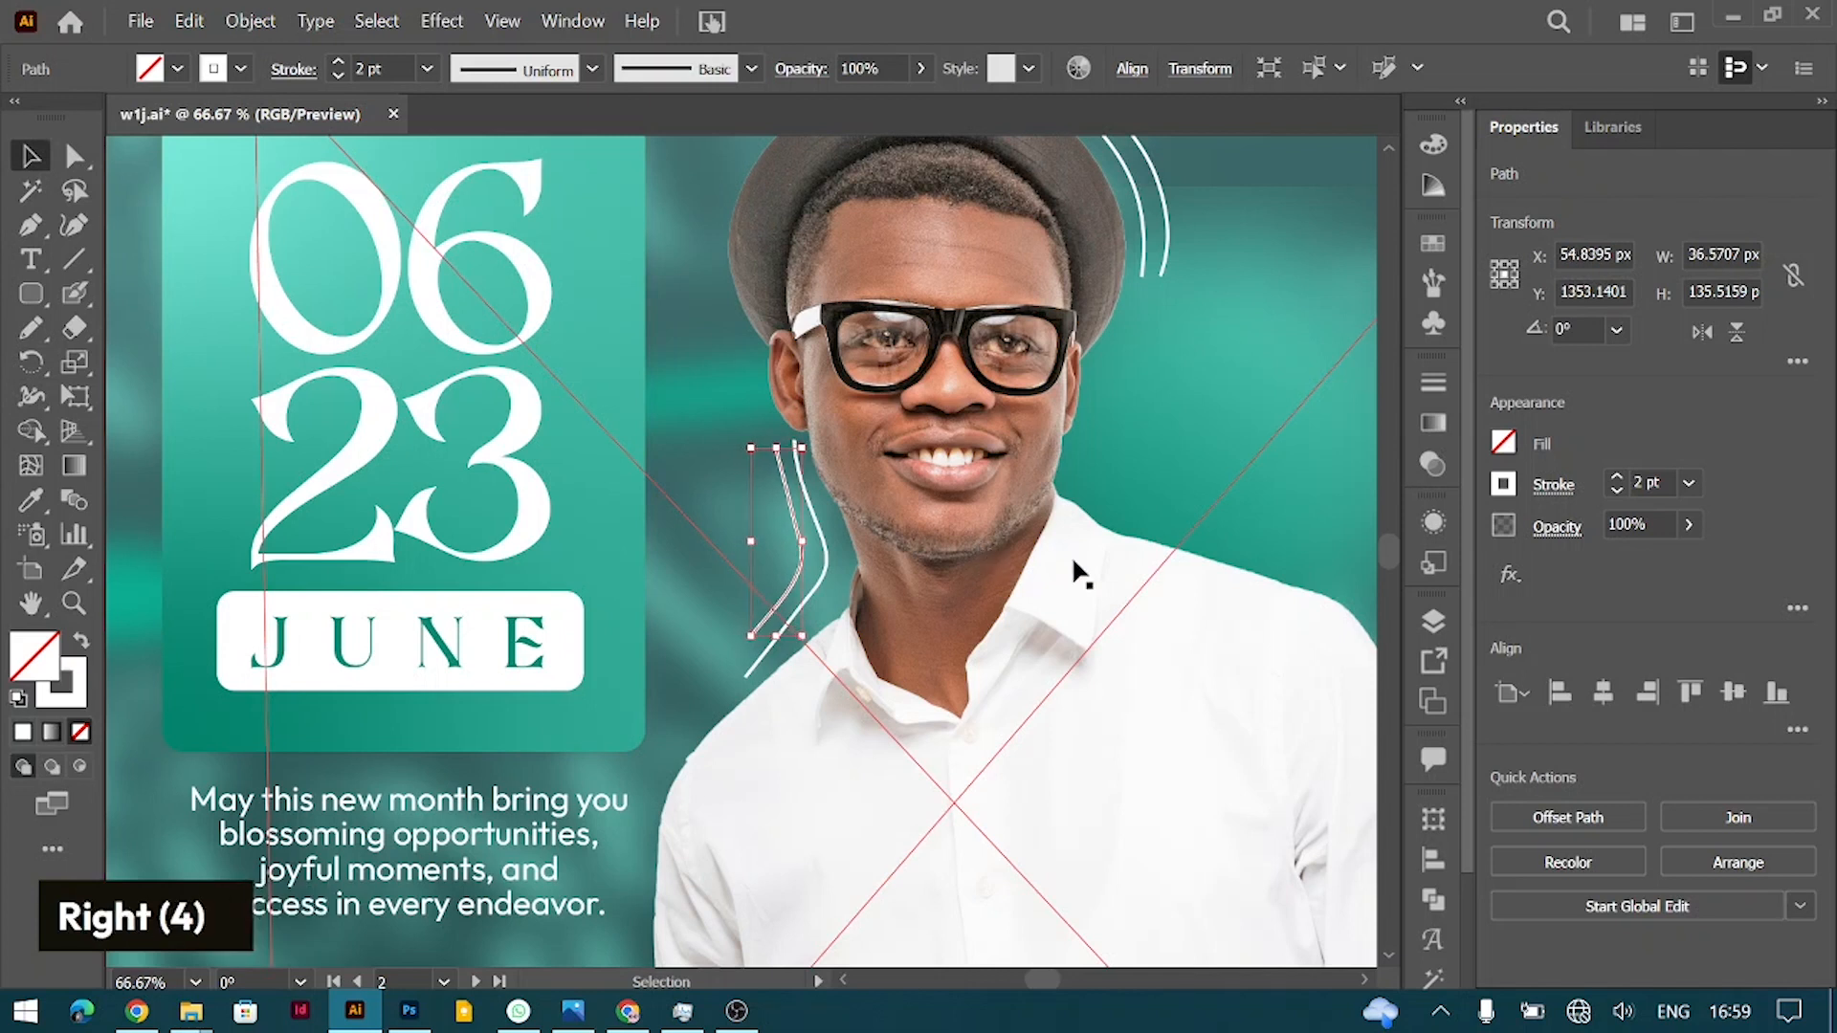
{"action": "key", "text": "ctrl+minus"}
{"action": "key", "text": "ctrl+minus"}
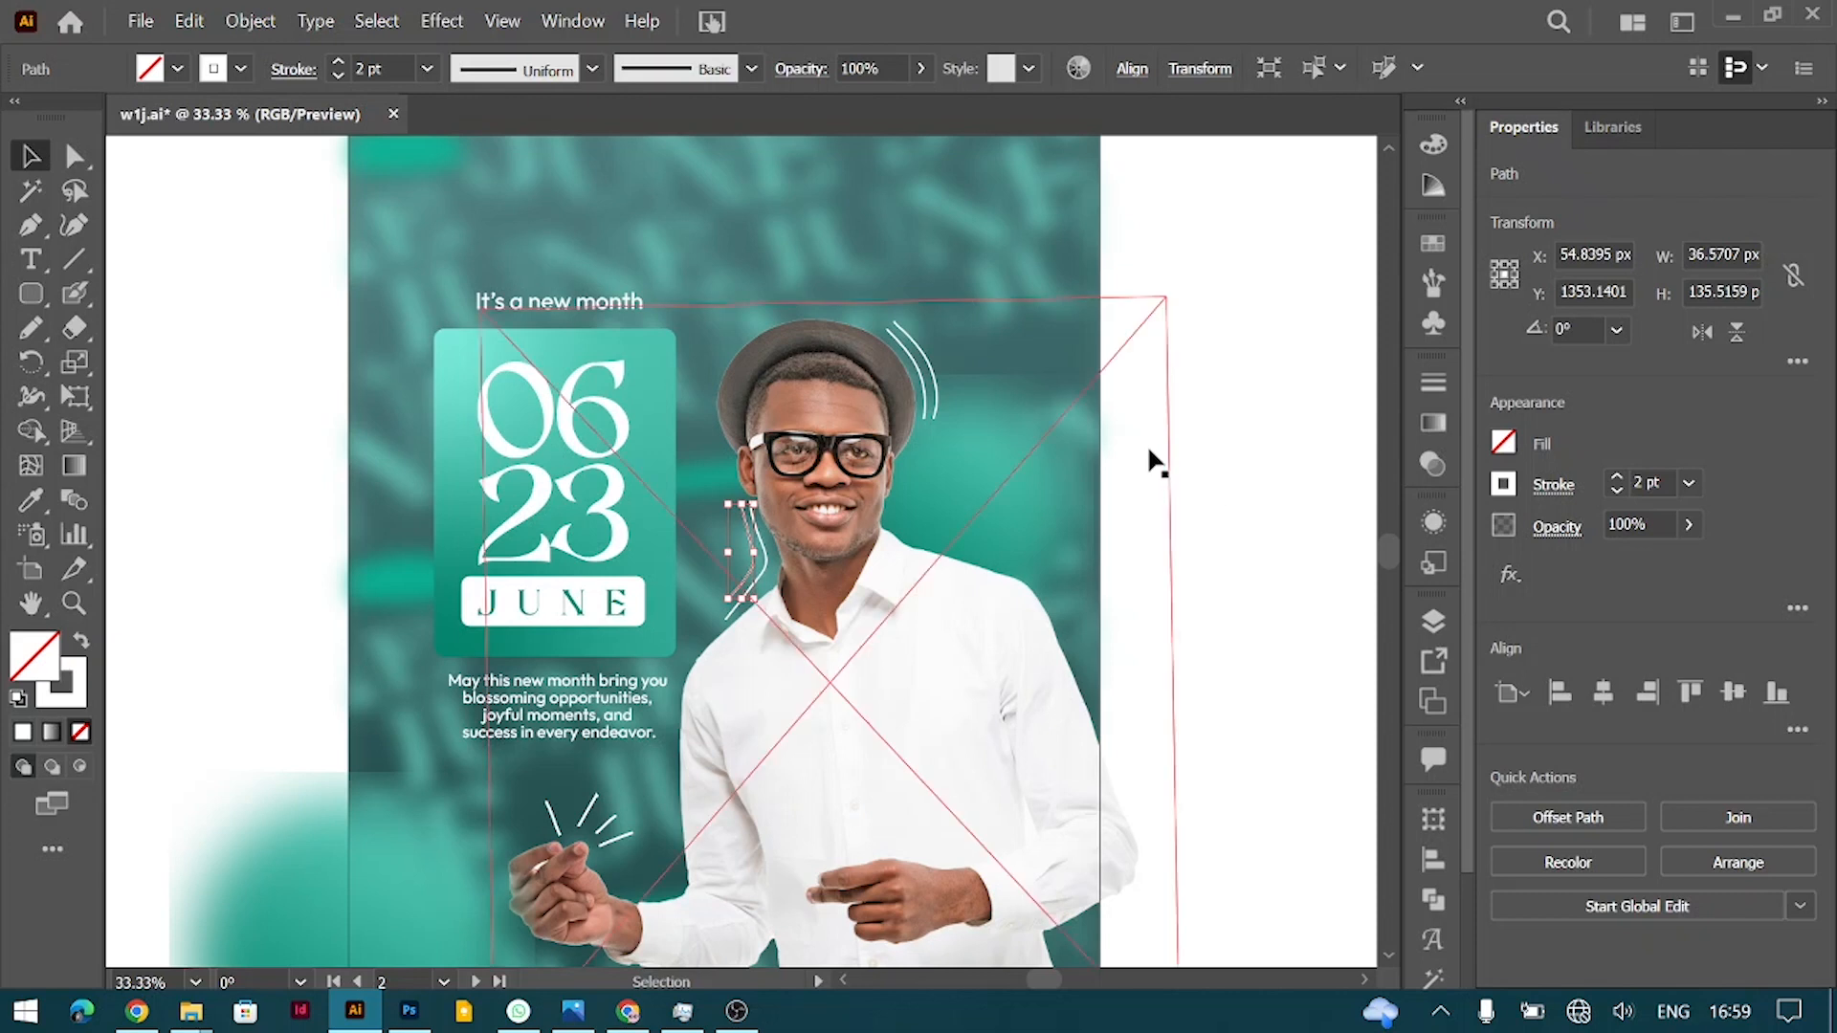
{"action": "left_click", "coordinate": [1223, 454]}
{"action": "scroll", "coordinate": [1170, 561], "scroll_direction": "down", "scroll_amount": 4}
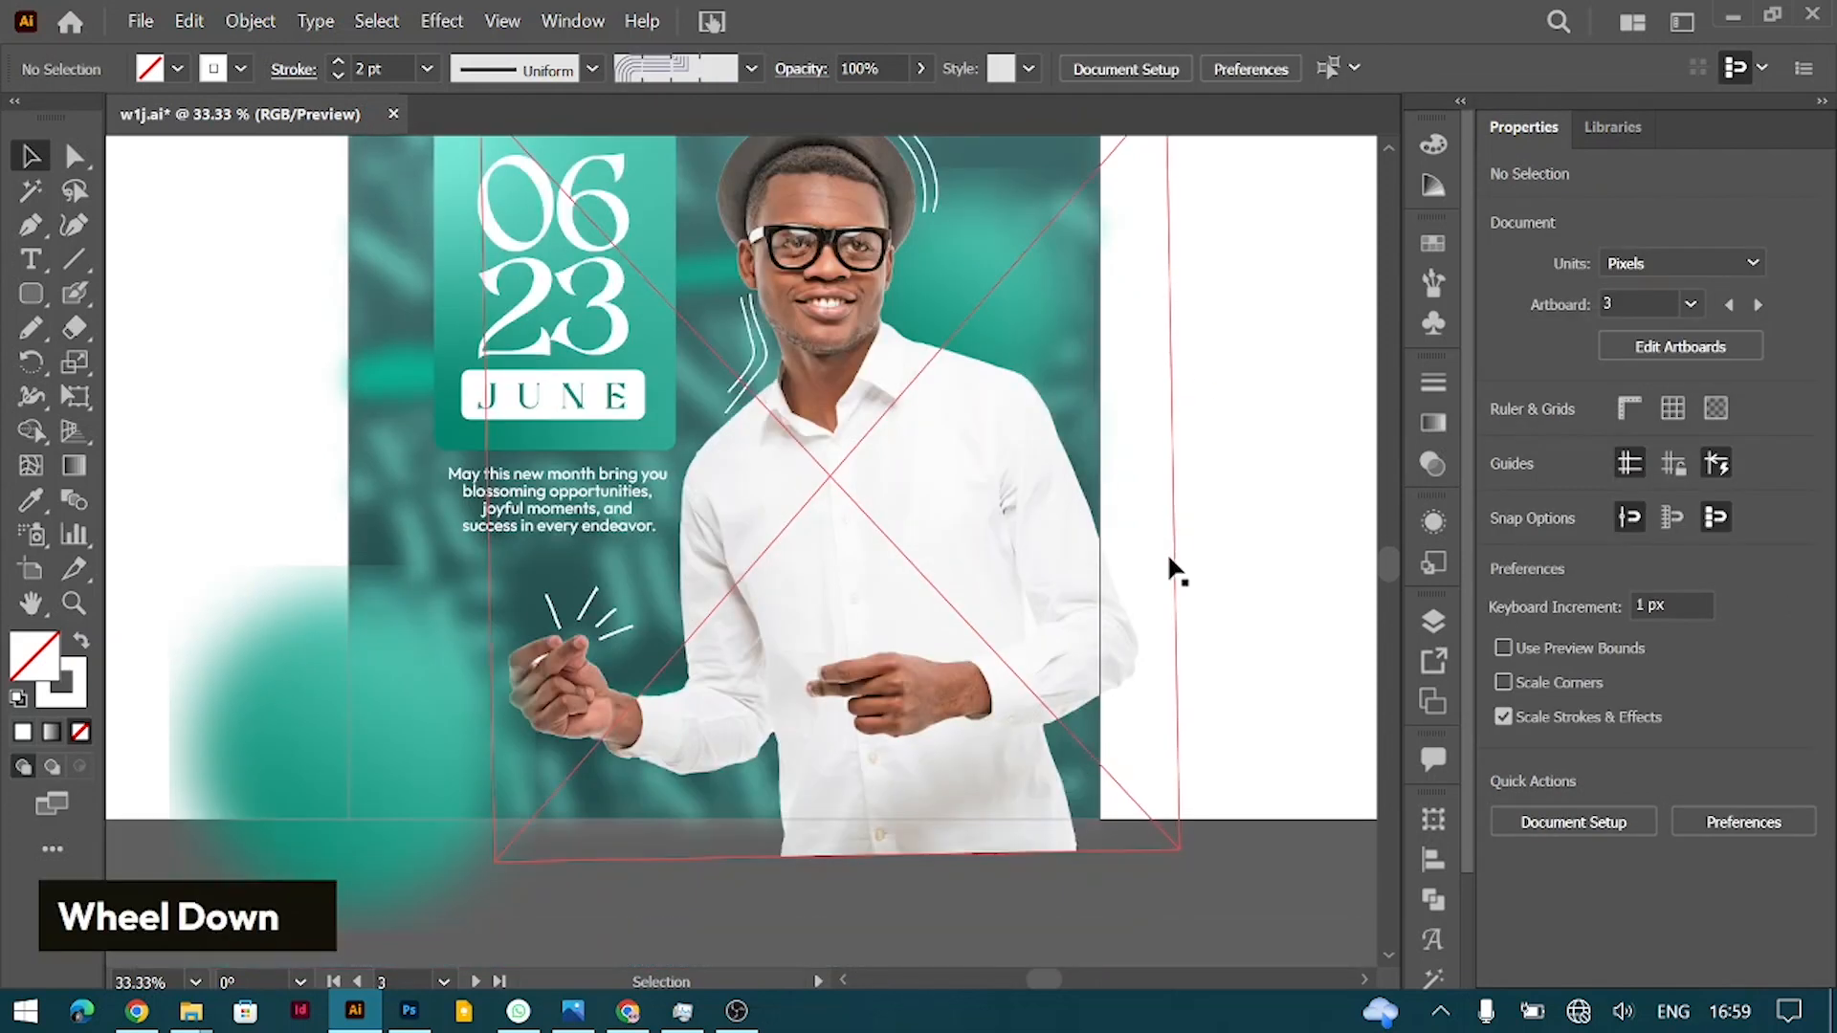
Step: Try a 1 pt stroke on the two curved lines beside the man's jaw and neck, and undo it
{"action": "left_click", "coordinate": [756, 375]}
{"action": "left_click", "coordinate": [756, 375], "text": "shift"}
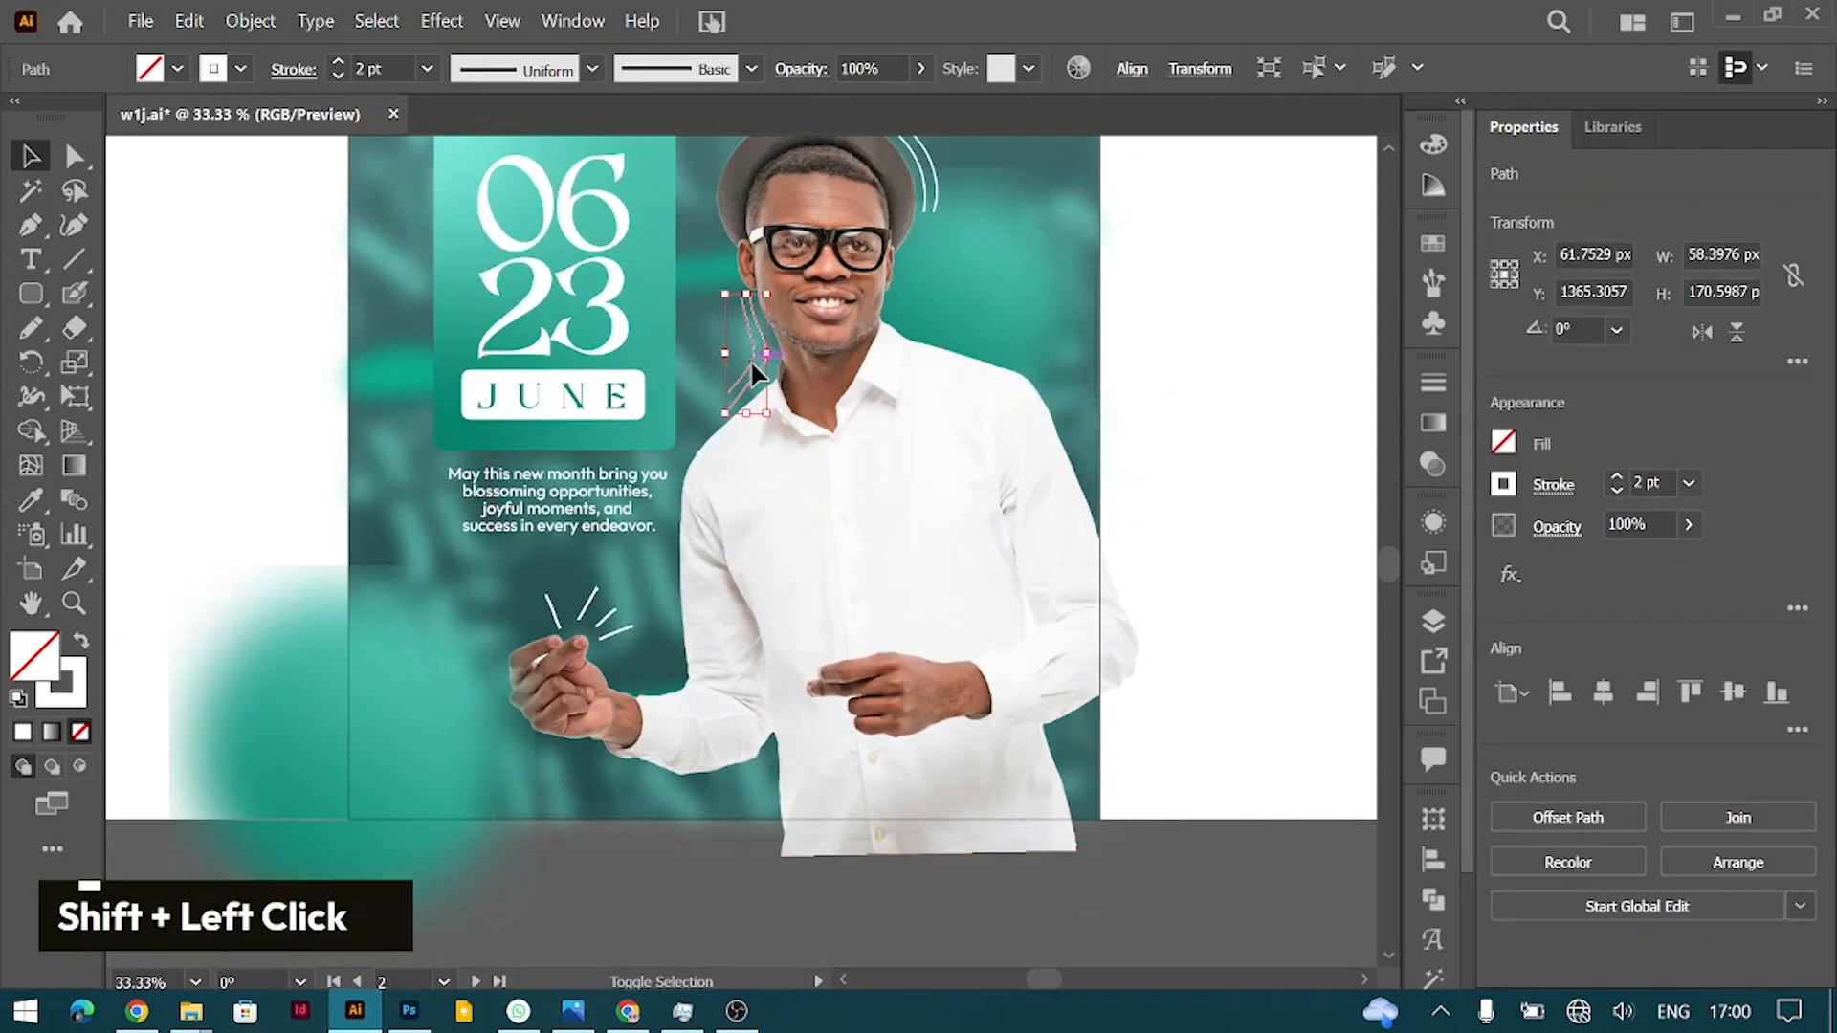
{"action": "left_click", "coordinate": [1616, 490]}
{"action": "double_click", "coordinate": [1265, 435]}
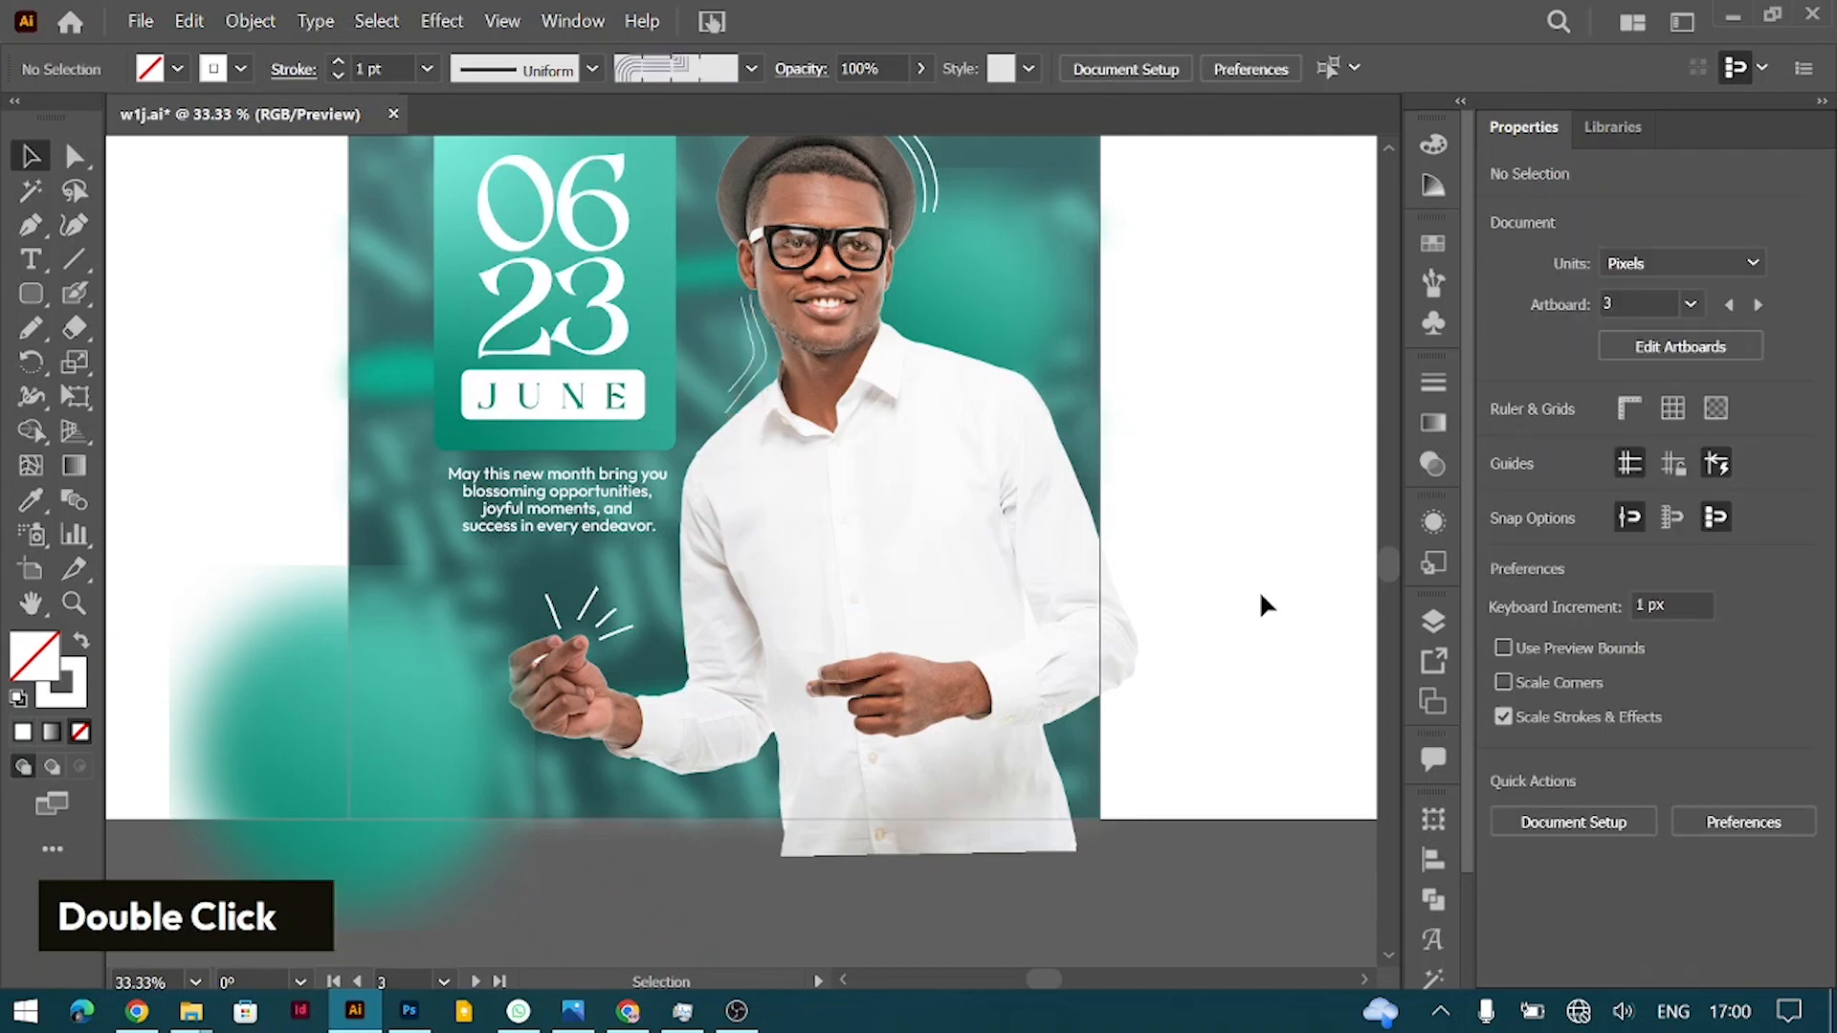
{"action": "key", "text": "ctrl+z"}
{"action": "left_click", "coordinate": [1297, 542]}
Step: Paint a white zigzag Blob Brush stroke about 1830 × 614 px across the artboard's upper part and select it
{"action": "scroll", "coordinate": [1124, 674], "scroll_direction": "up", "scroll_amount": 3}
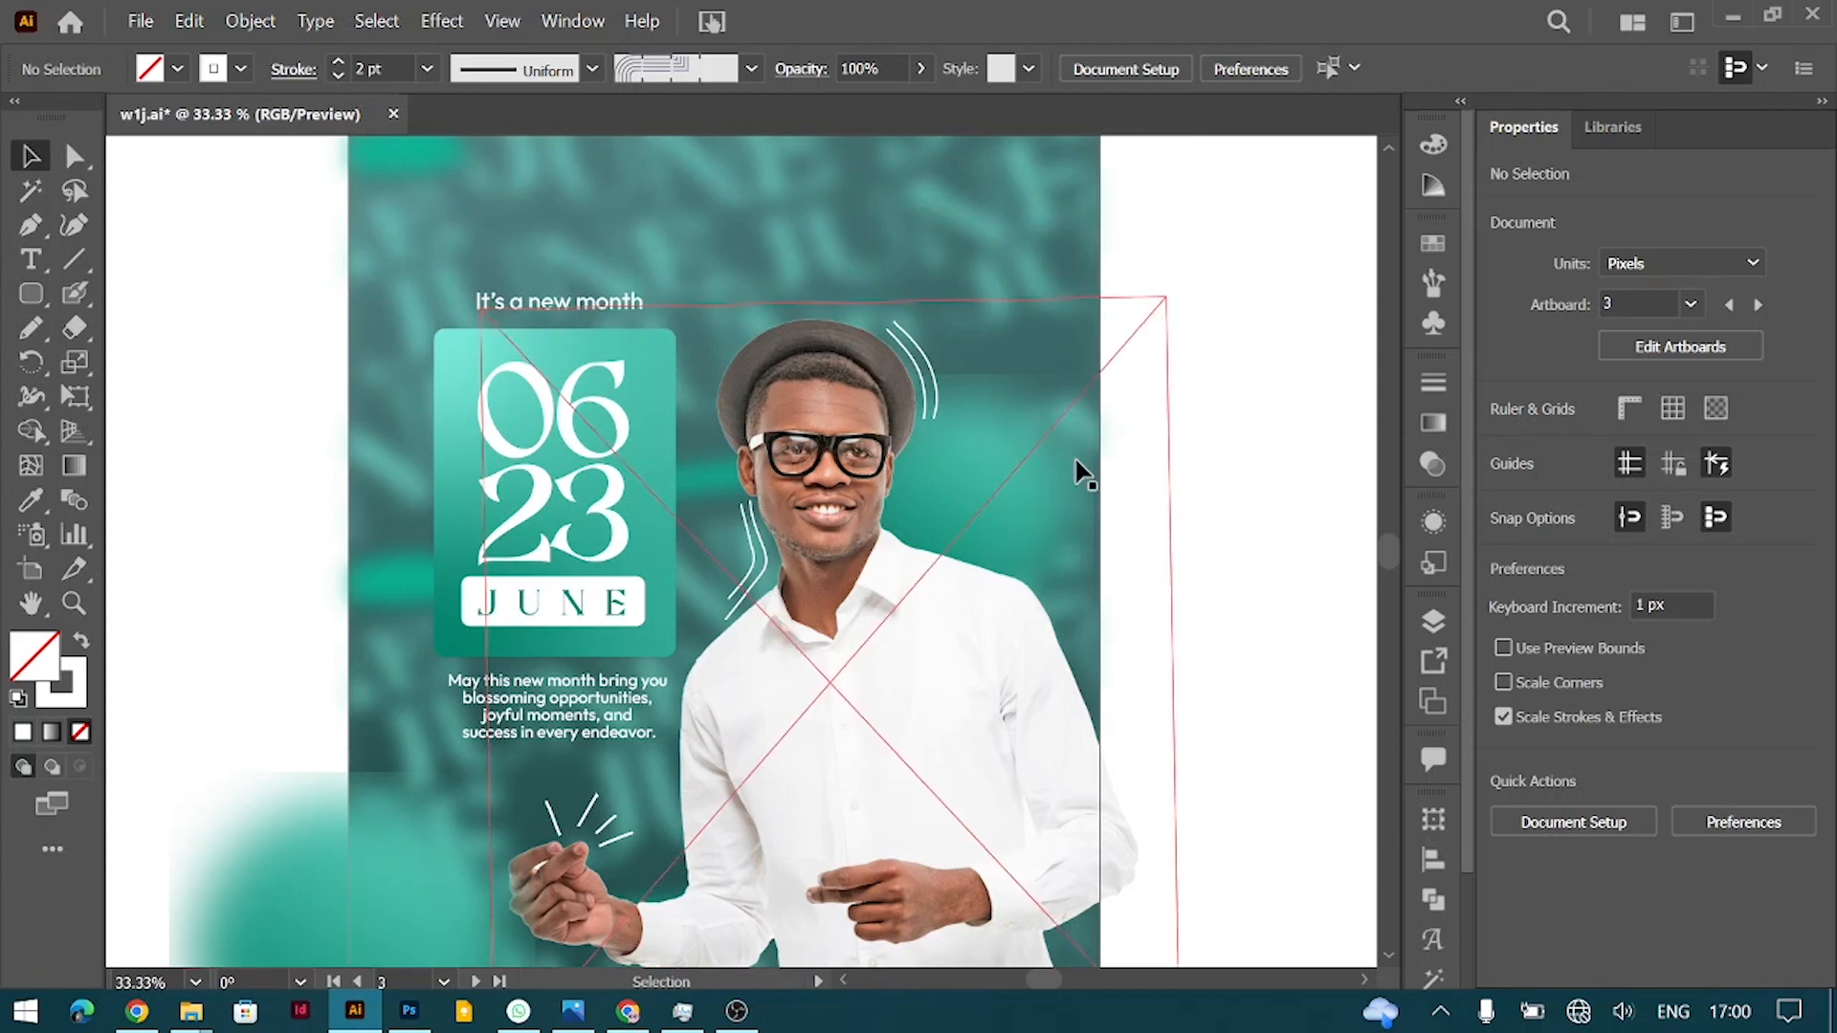
{"action": "key", "text": "ctrl+minus"}
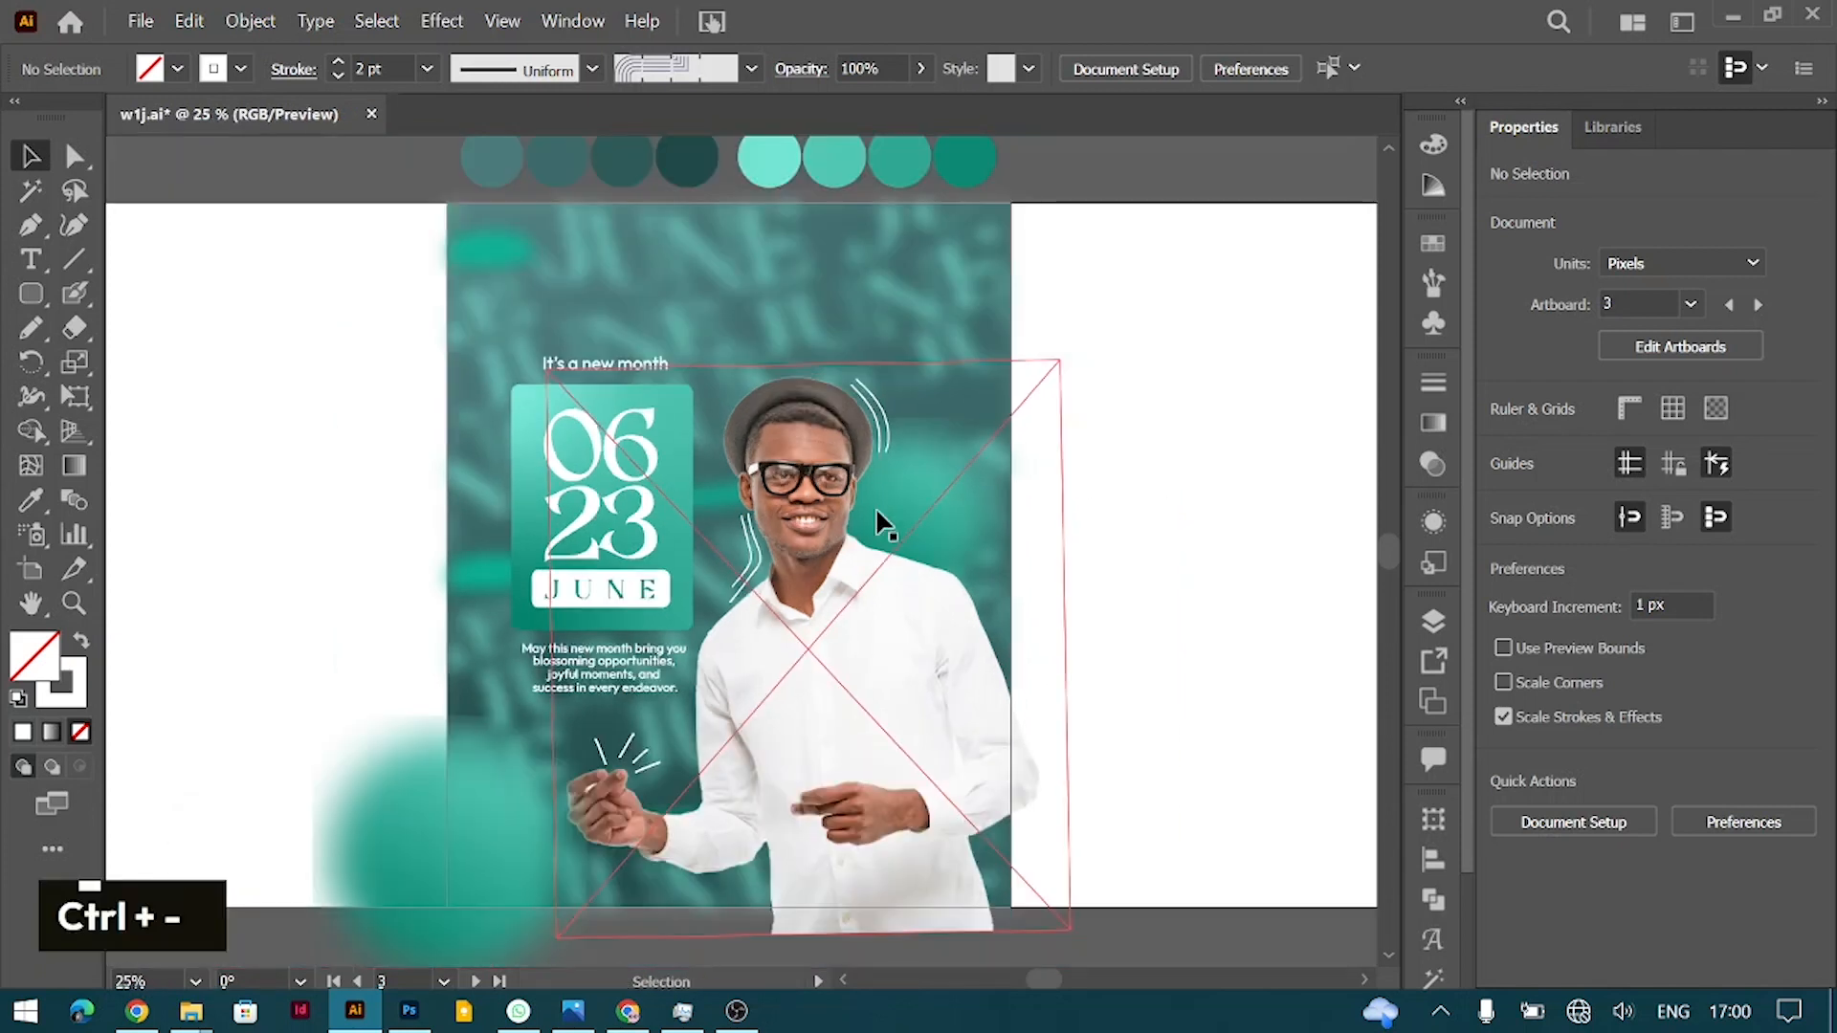
{"action": "left_click", "coordinate": [75, 294]}
{"action": "left_click_drag", "start_coordinate": [348, 286], "coordinate": [1046, 278]}
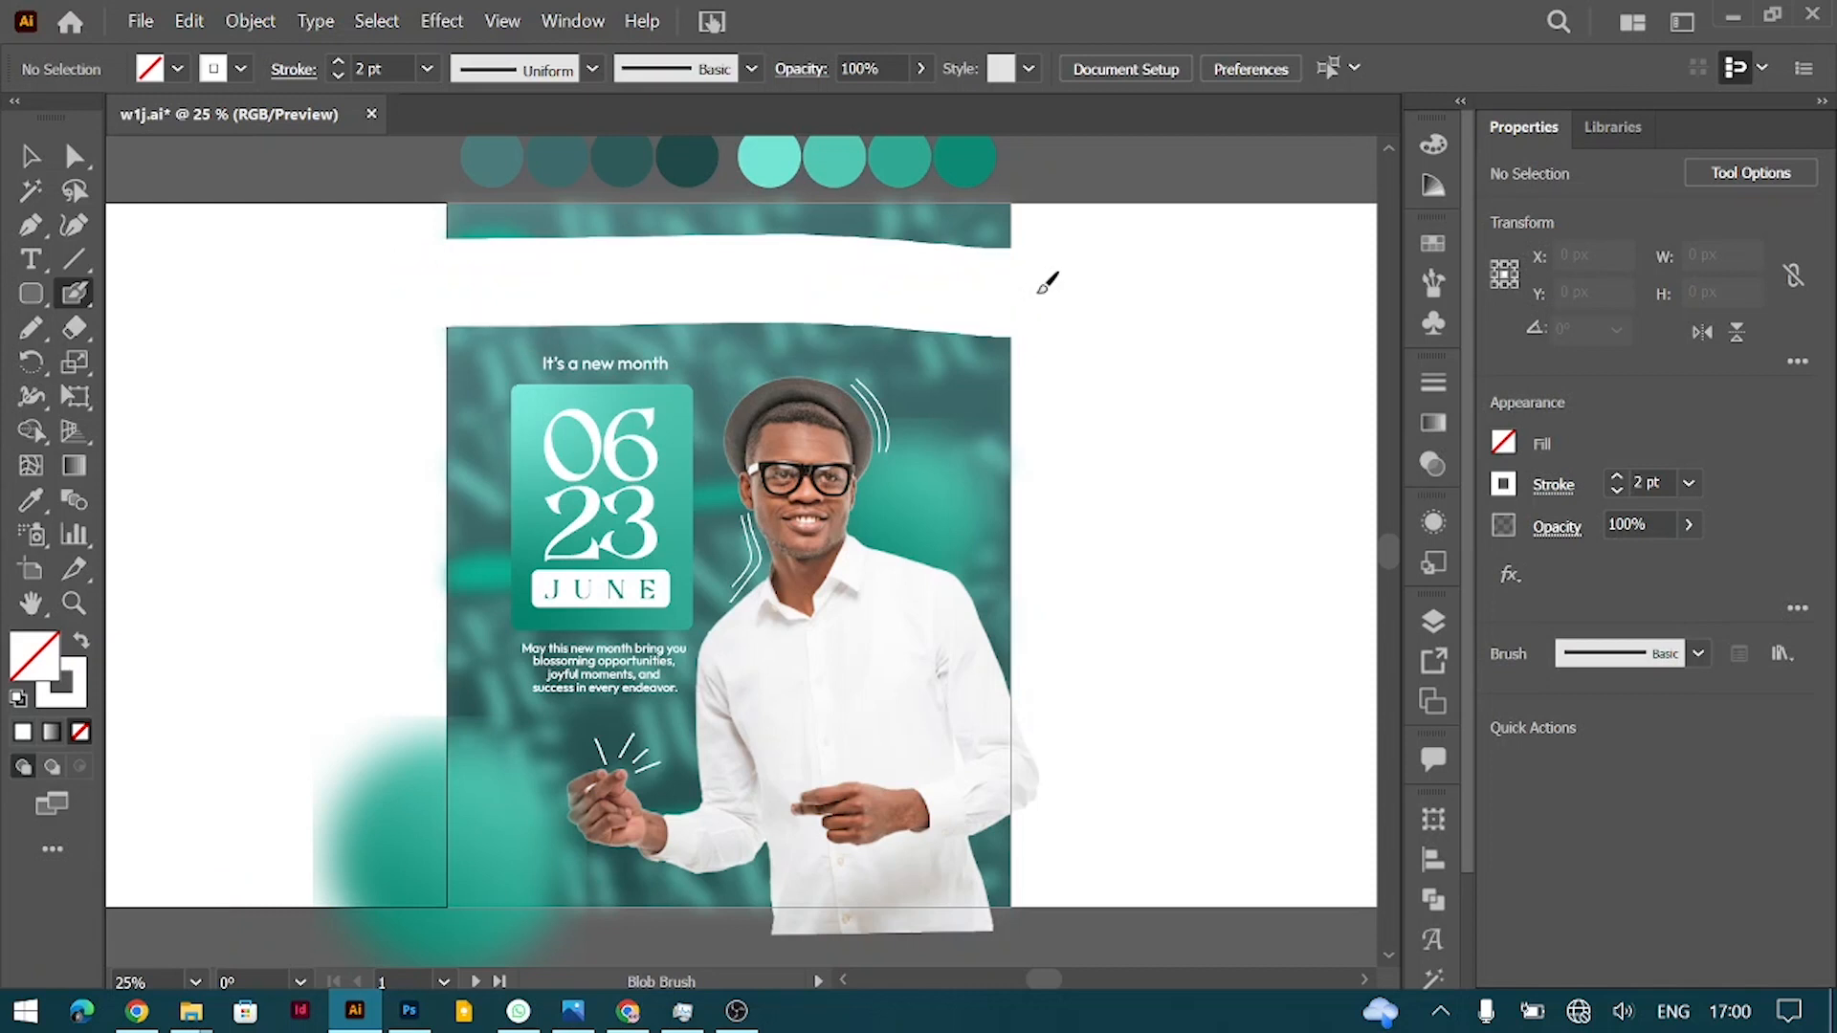
{"action": "key", "text": "ctrl+z"}
{"action": "mouse_move", "coordinate": [354, 361]}
{"action": "left_mouse_down"}
{"action": "mouse_move", "coordinate": [797, 225]}
{"action": "mouse_move", "coordinate": [857, 239]}
{"action": "mouse_move", "coordinate": [866, 354]}
{"action": "mouse_move", "coordinate": [1189, 176]}
{"action": "left_mouse_up"}
{"action": "left_click", "coordinate": [29, 155]}
{"action": "mouse_move", "coordinate": [805, 443]}
{"action": "left_mouse_down"}
{"action": "mouse_move", "coordinate": [767, 276]}
{"action": "mouse_move", "coordinate": [751, 358]}
{"action": "left_mouse_up"}
Step: Give the zigzag the date panel's freeform gradient, with colour stops at its two bends and two ends
{"action": "key", "text": "i"}
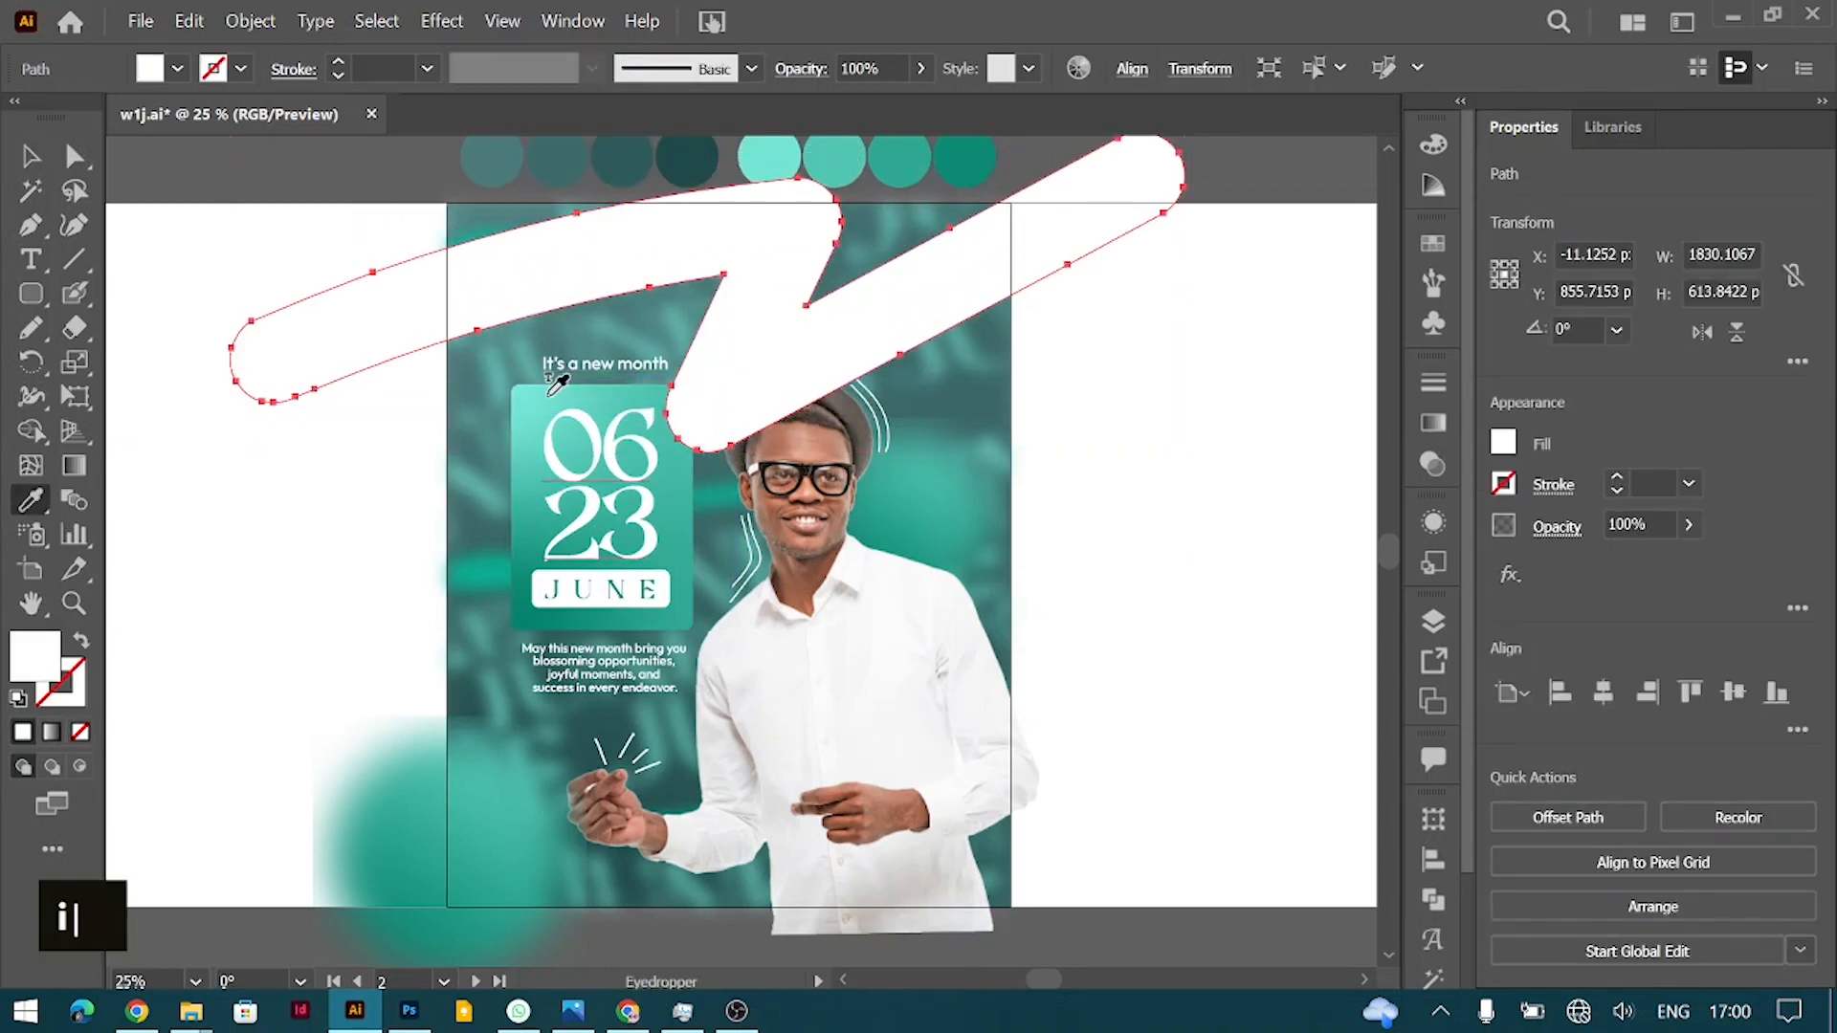
{"action": "left_click", "coordinate": [532, 517]}
{"action": "left_click", "coordinate": [32, 162]}
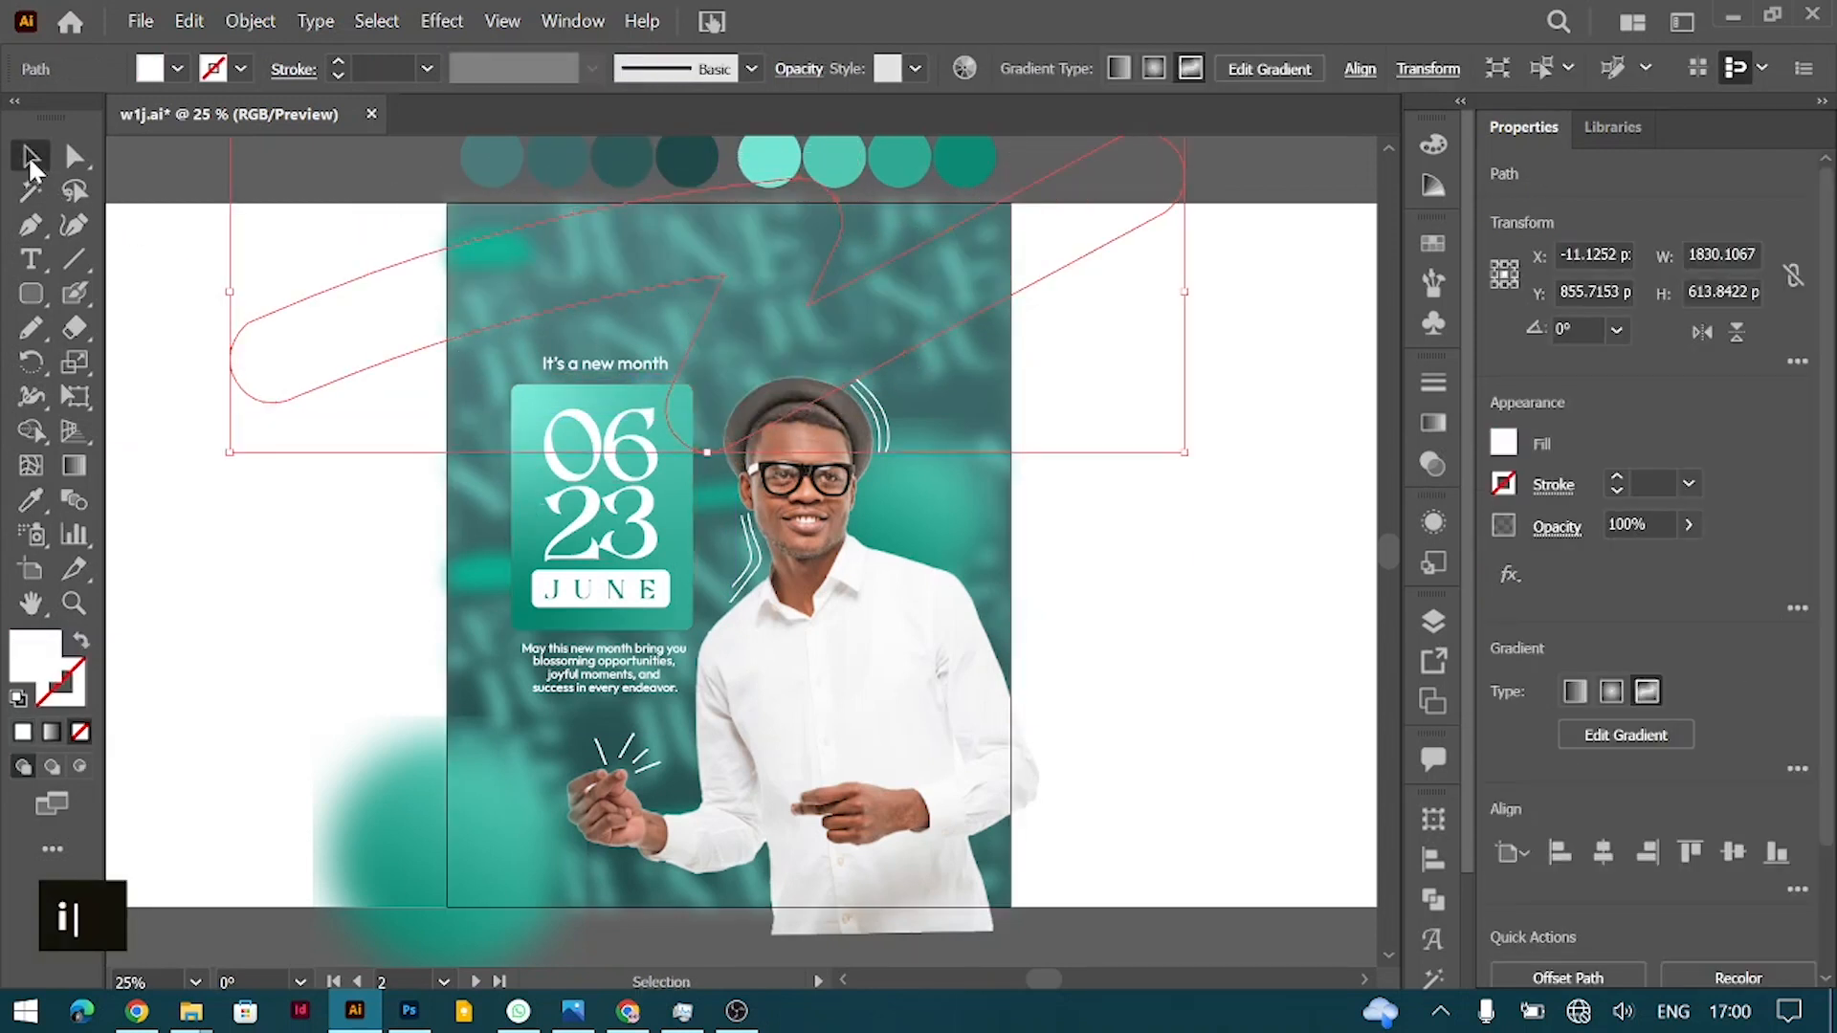
{"action": "left_click", "coordinate": [1432, 423]}
{"action": "left_click", "coordinate": [1254, 453]}
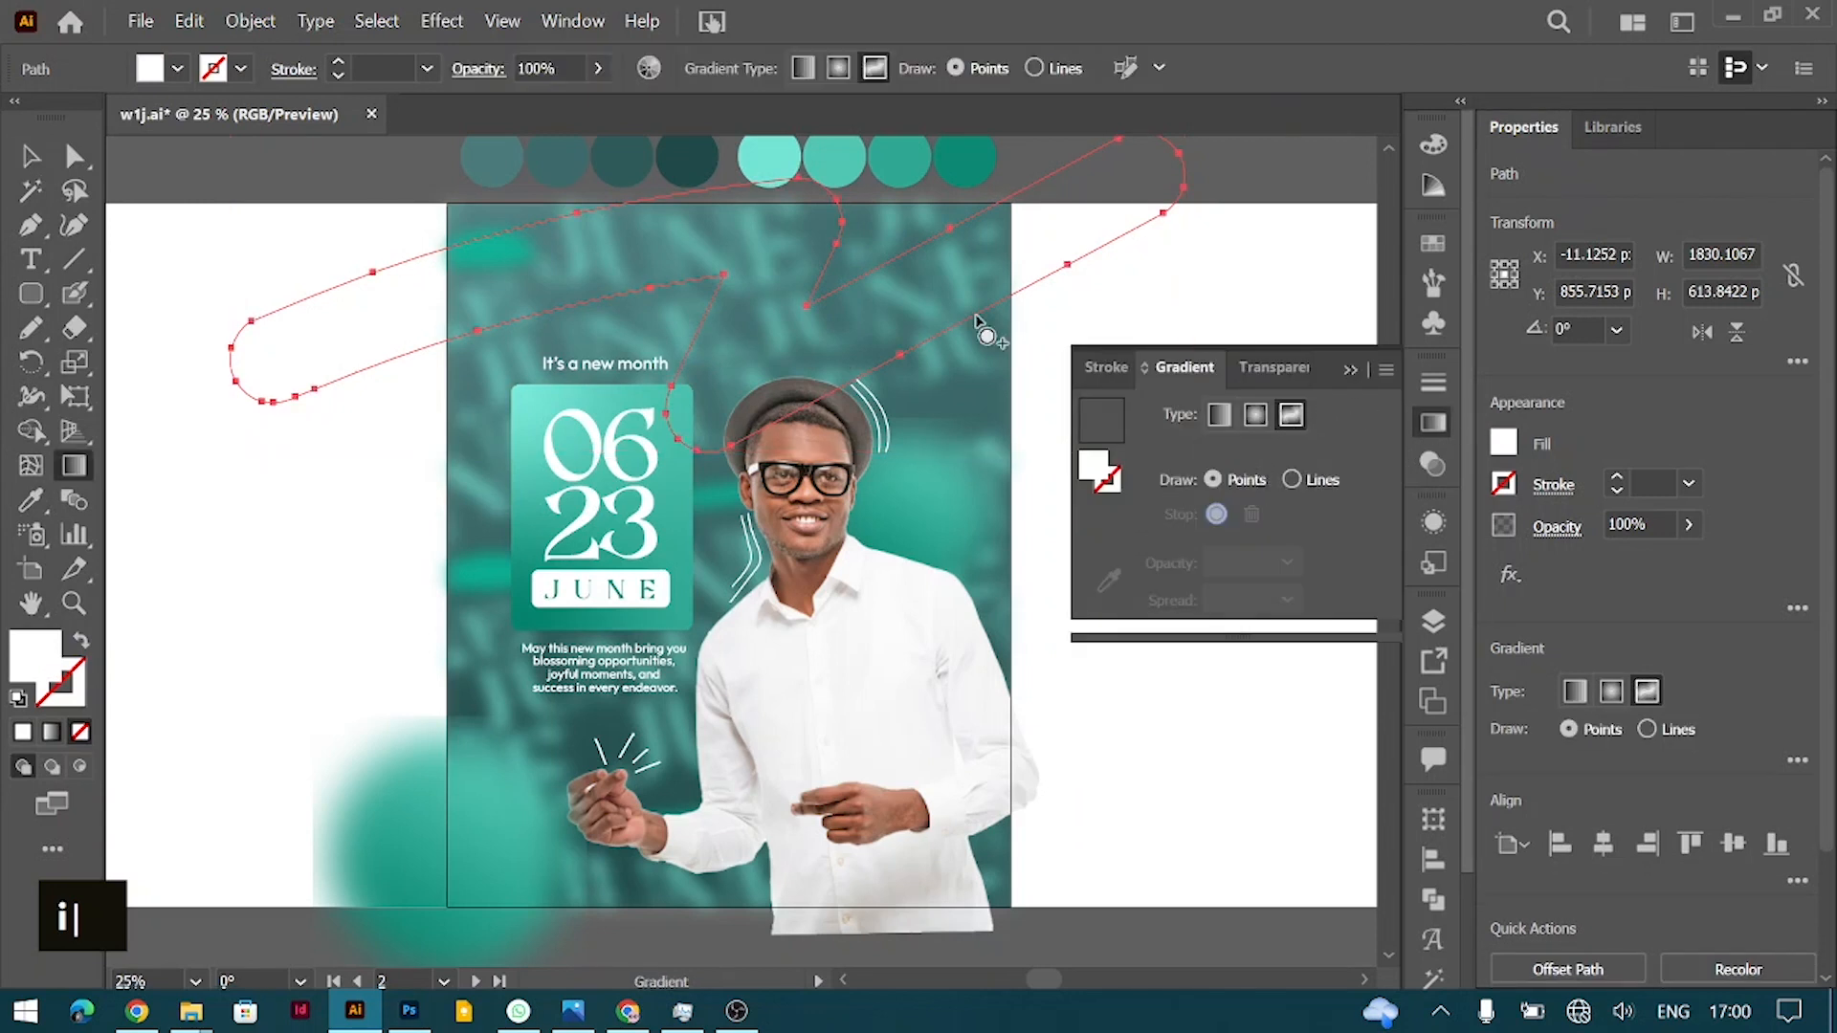
{"action": "left_click", "coordinate": [754, 355]}
{"action": "left_click", "coordinate": [1137, 181]}
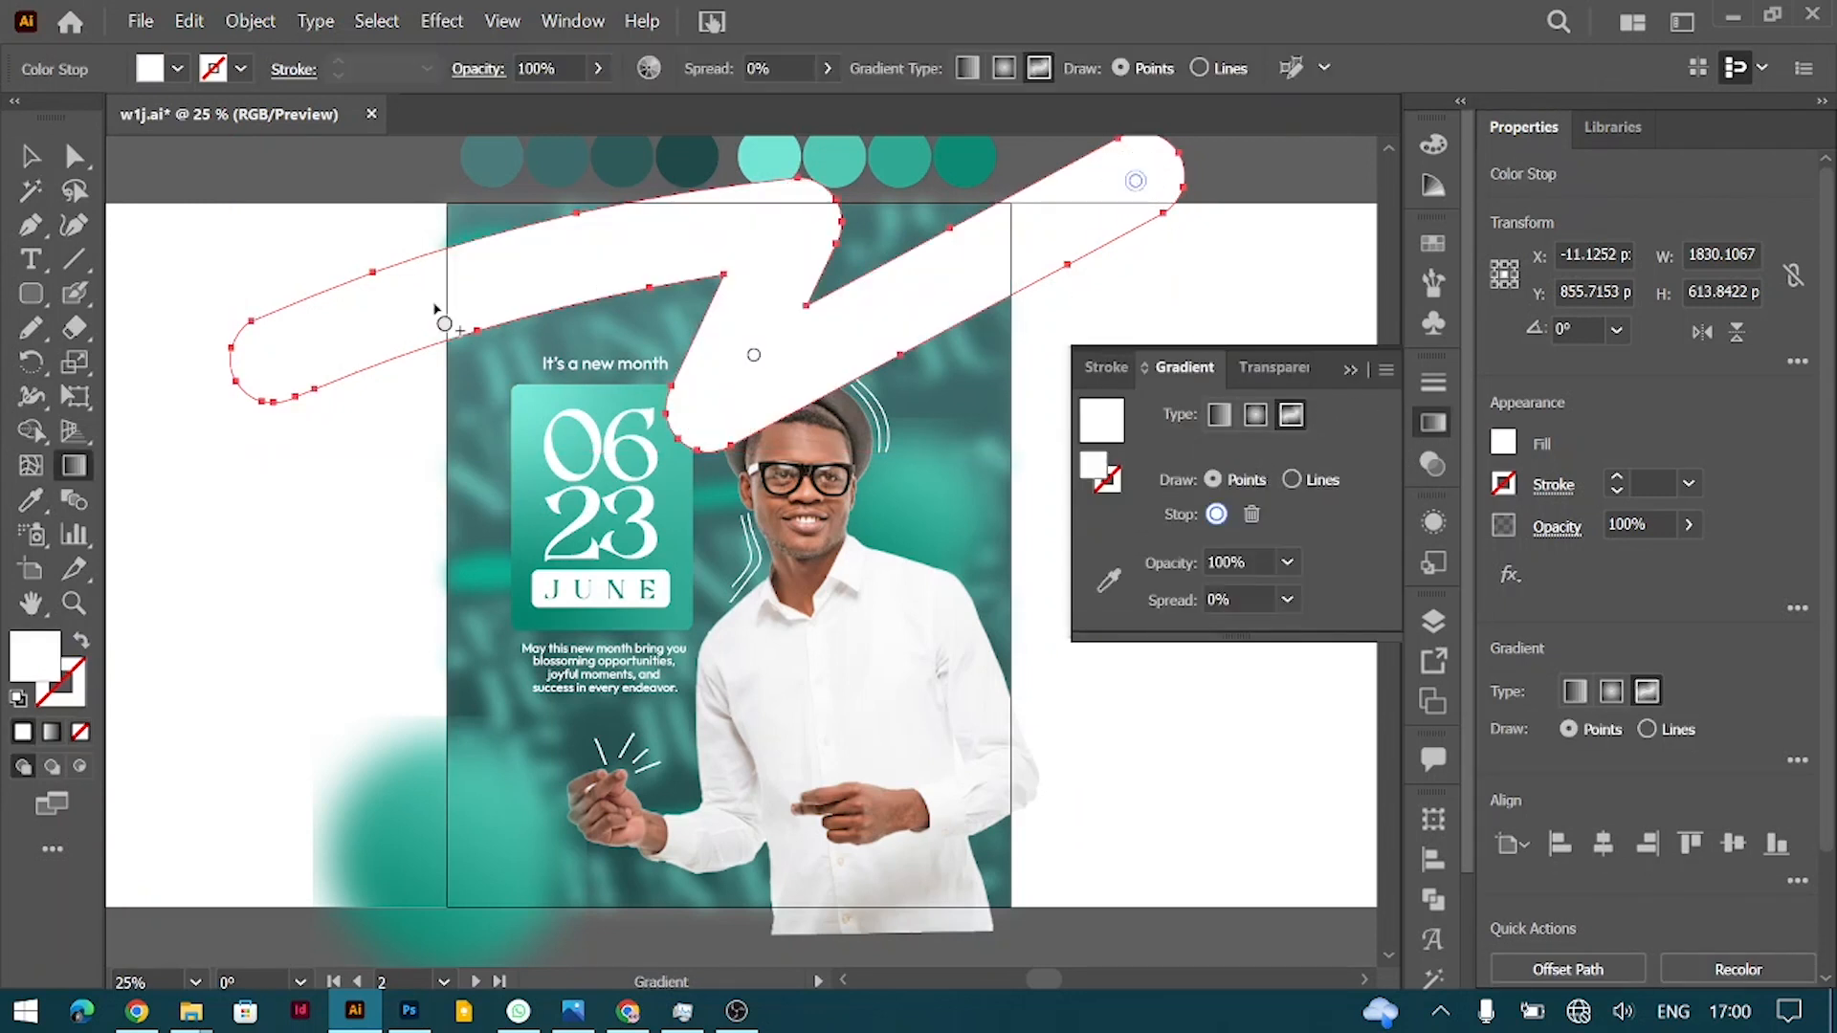
{"action": "left_click", "coordinate": [277, 349]}
{"action": "left_click", "coordinate": [770, 226]}
Step: Colour the zigzag's gradient stops from the swatches: lightest teal at the upper bend, medium teal at the lower bend and left end, darkest green at the right end
{"action": "left_click", "coordinate": [1109, 579]}
{"action": "left_click", "coordinate": [763, 155]}
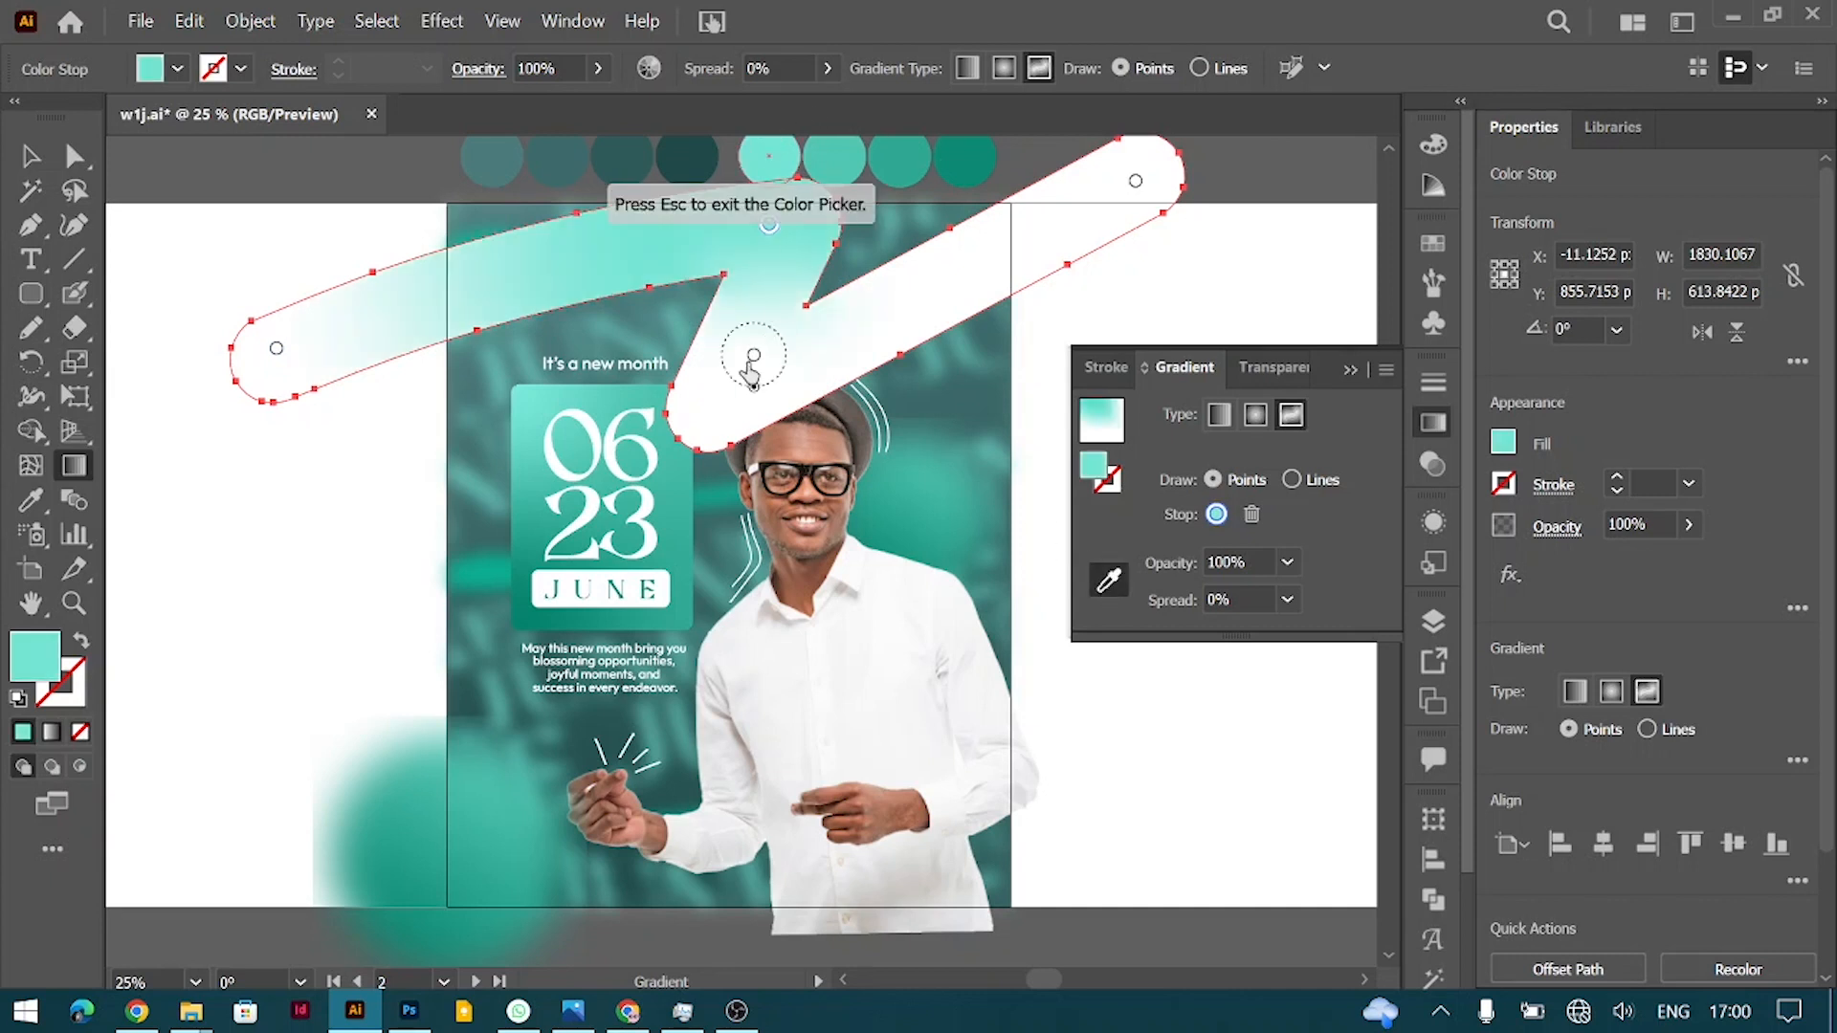
{"action": "left_click", "coordinate": [754, 355]}
{"action": "left_click", "coordinate": [907, 170]}
{"action": "left_click", "coordinate": [1004, 541]}
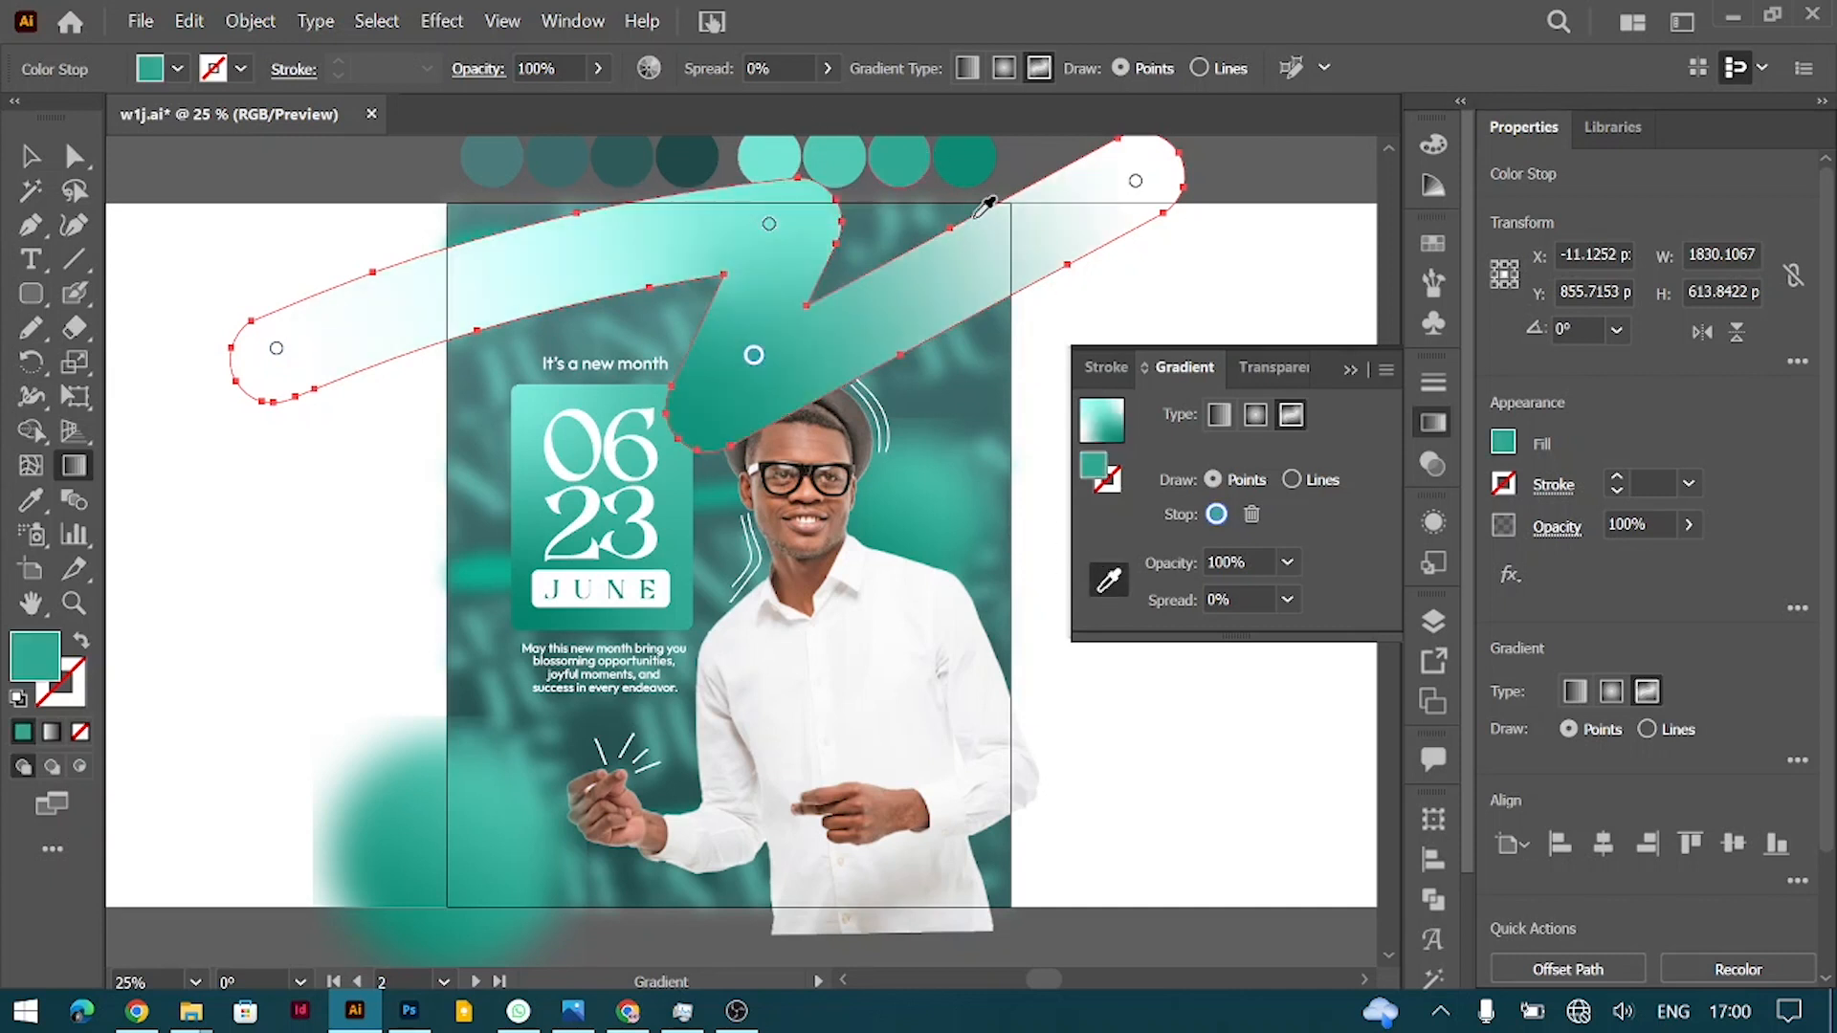
{"action": "left_click", "coordinate": [1135, 181]}
{"action": "left_click", "coordinate": [967, 155]}
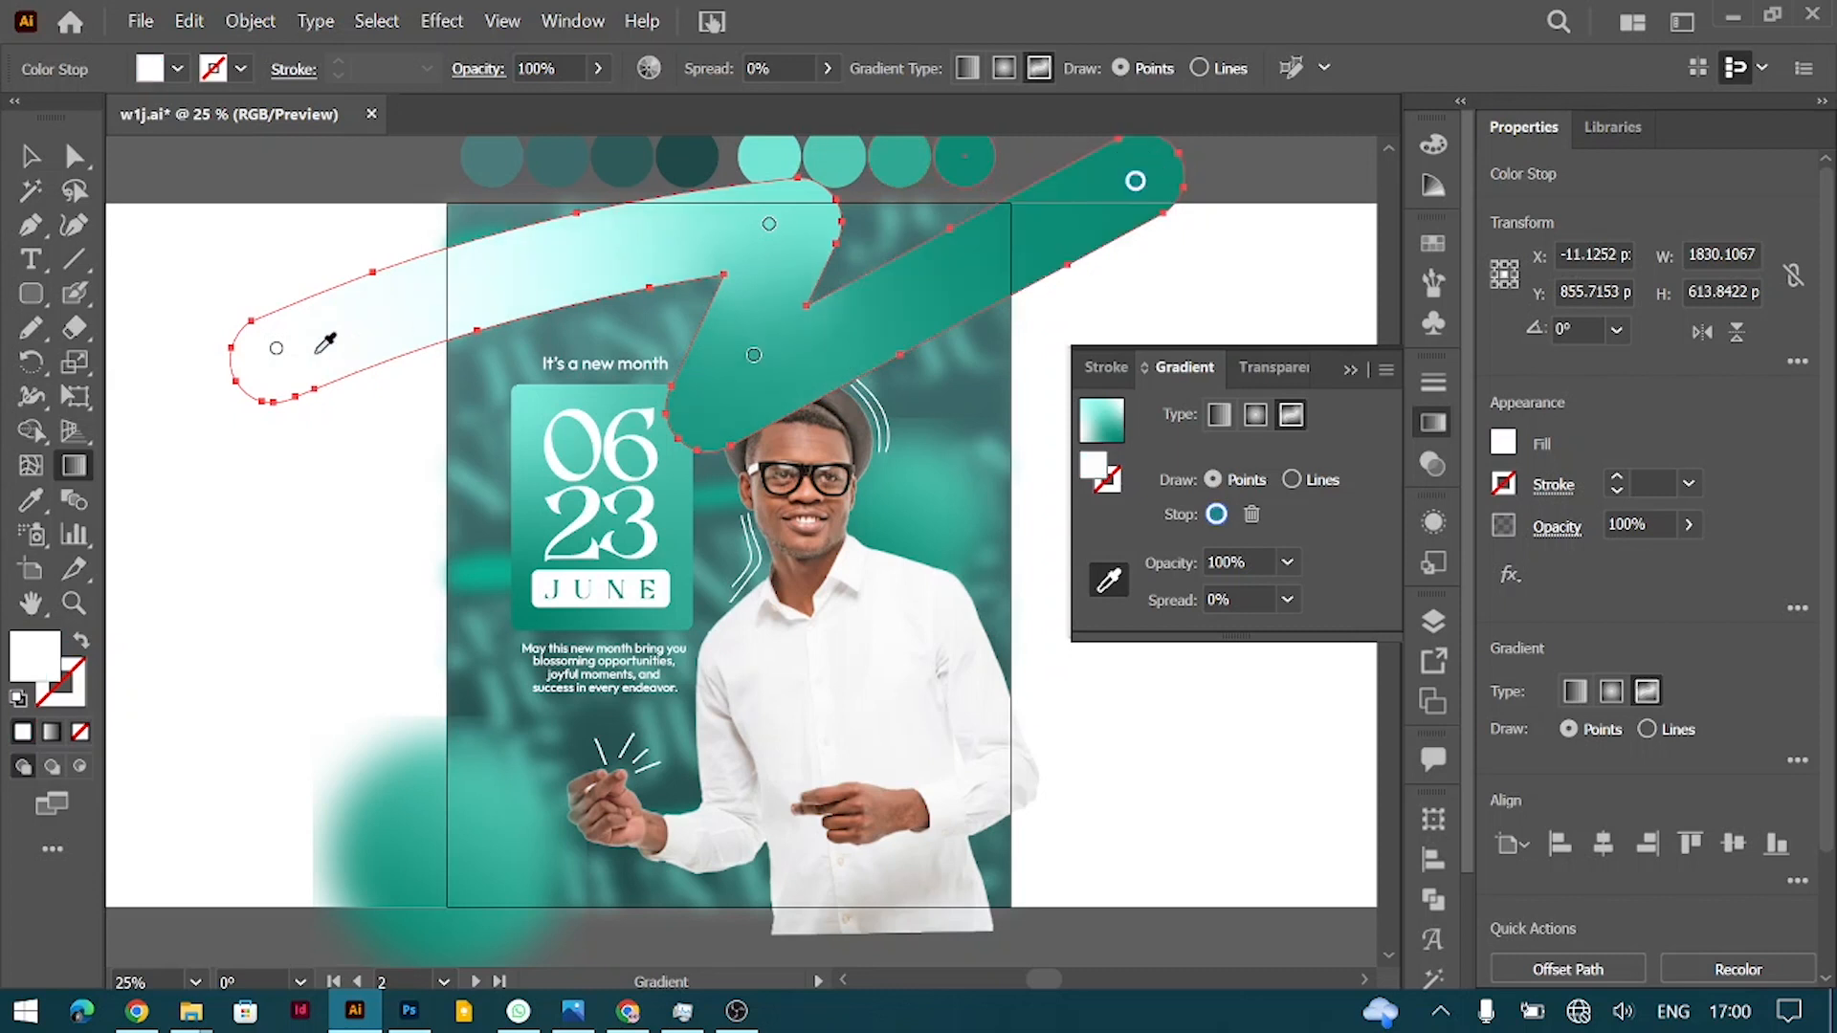
{"action": "left_click", "coordinate": [275, 355]}
{"action": "left_click", "coordinate": [834, 161]}
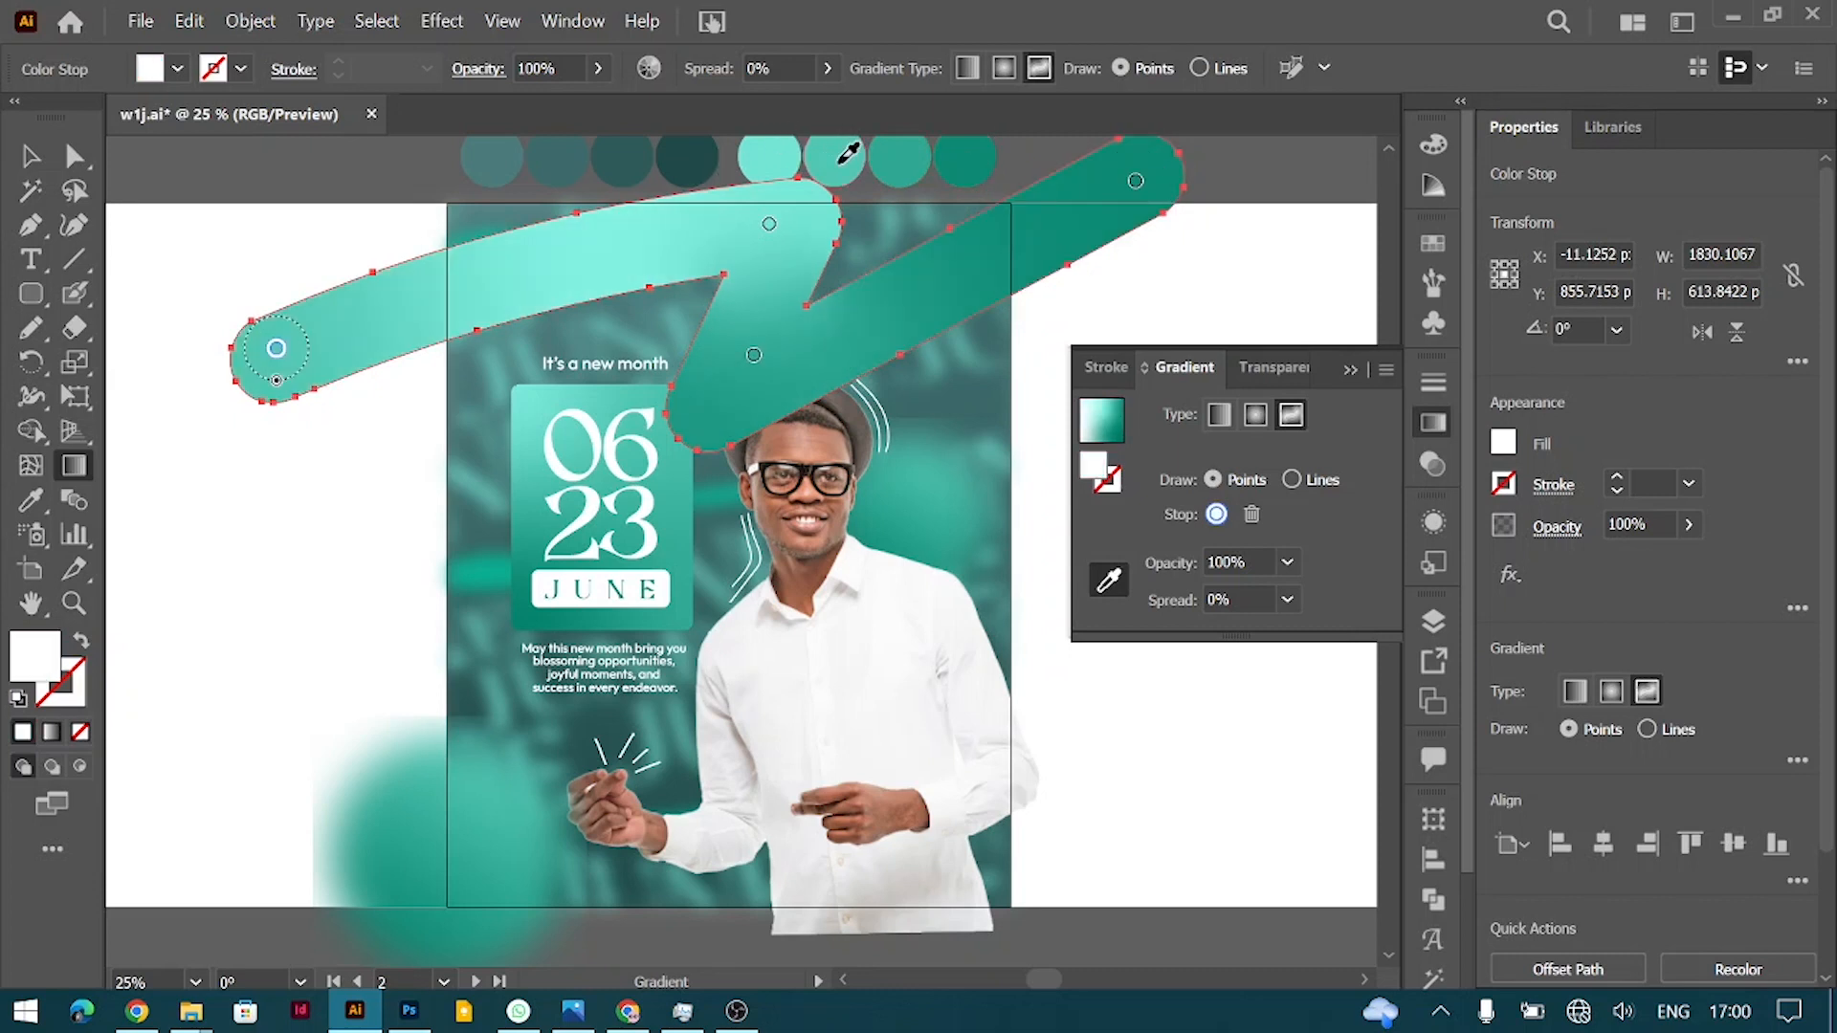
{"action": "left_click", "coordinate": [899, 159]}
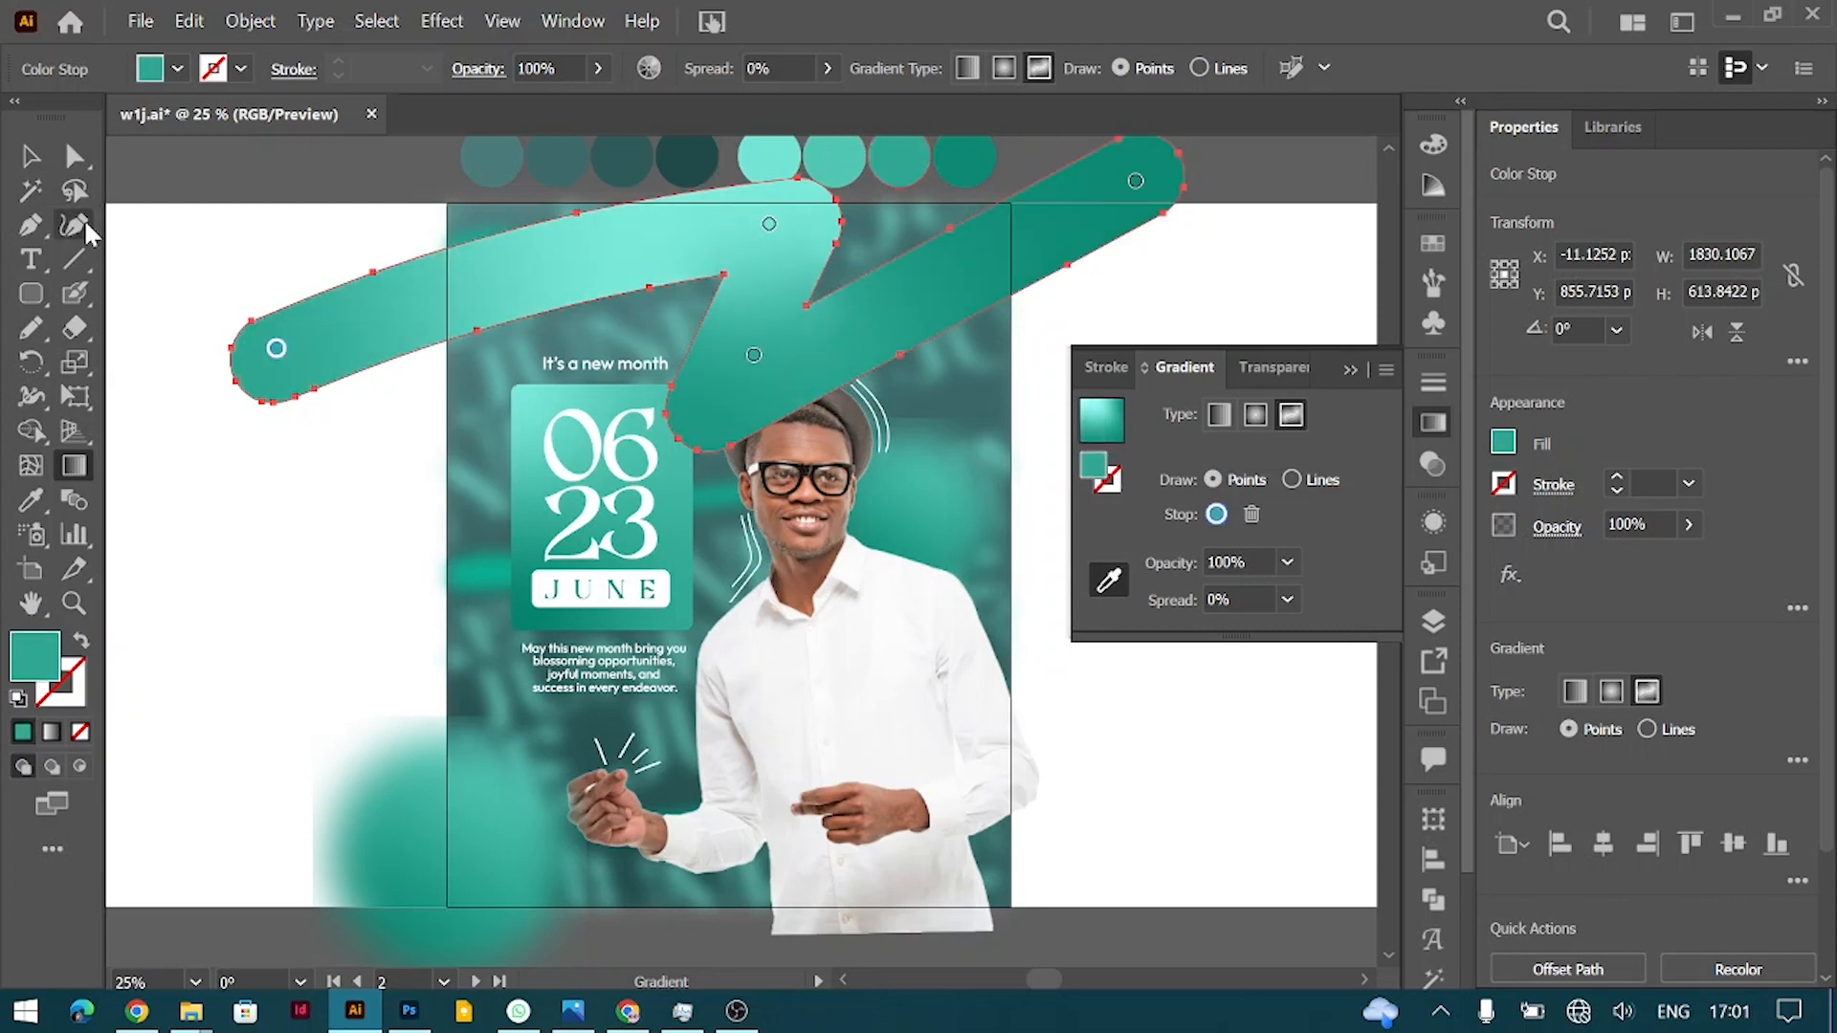
Step: Replace the zigzag's gradient with the flat greyish teal of the first palette circle
{"action": "scroll", "coordinate": [950, 510], "scroll_direction": "up", "scroll_amount": 2}
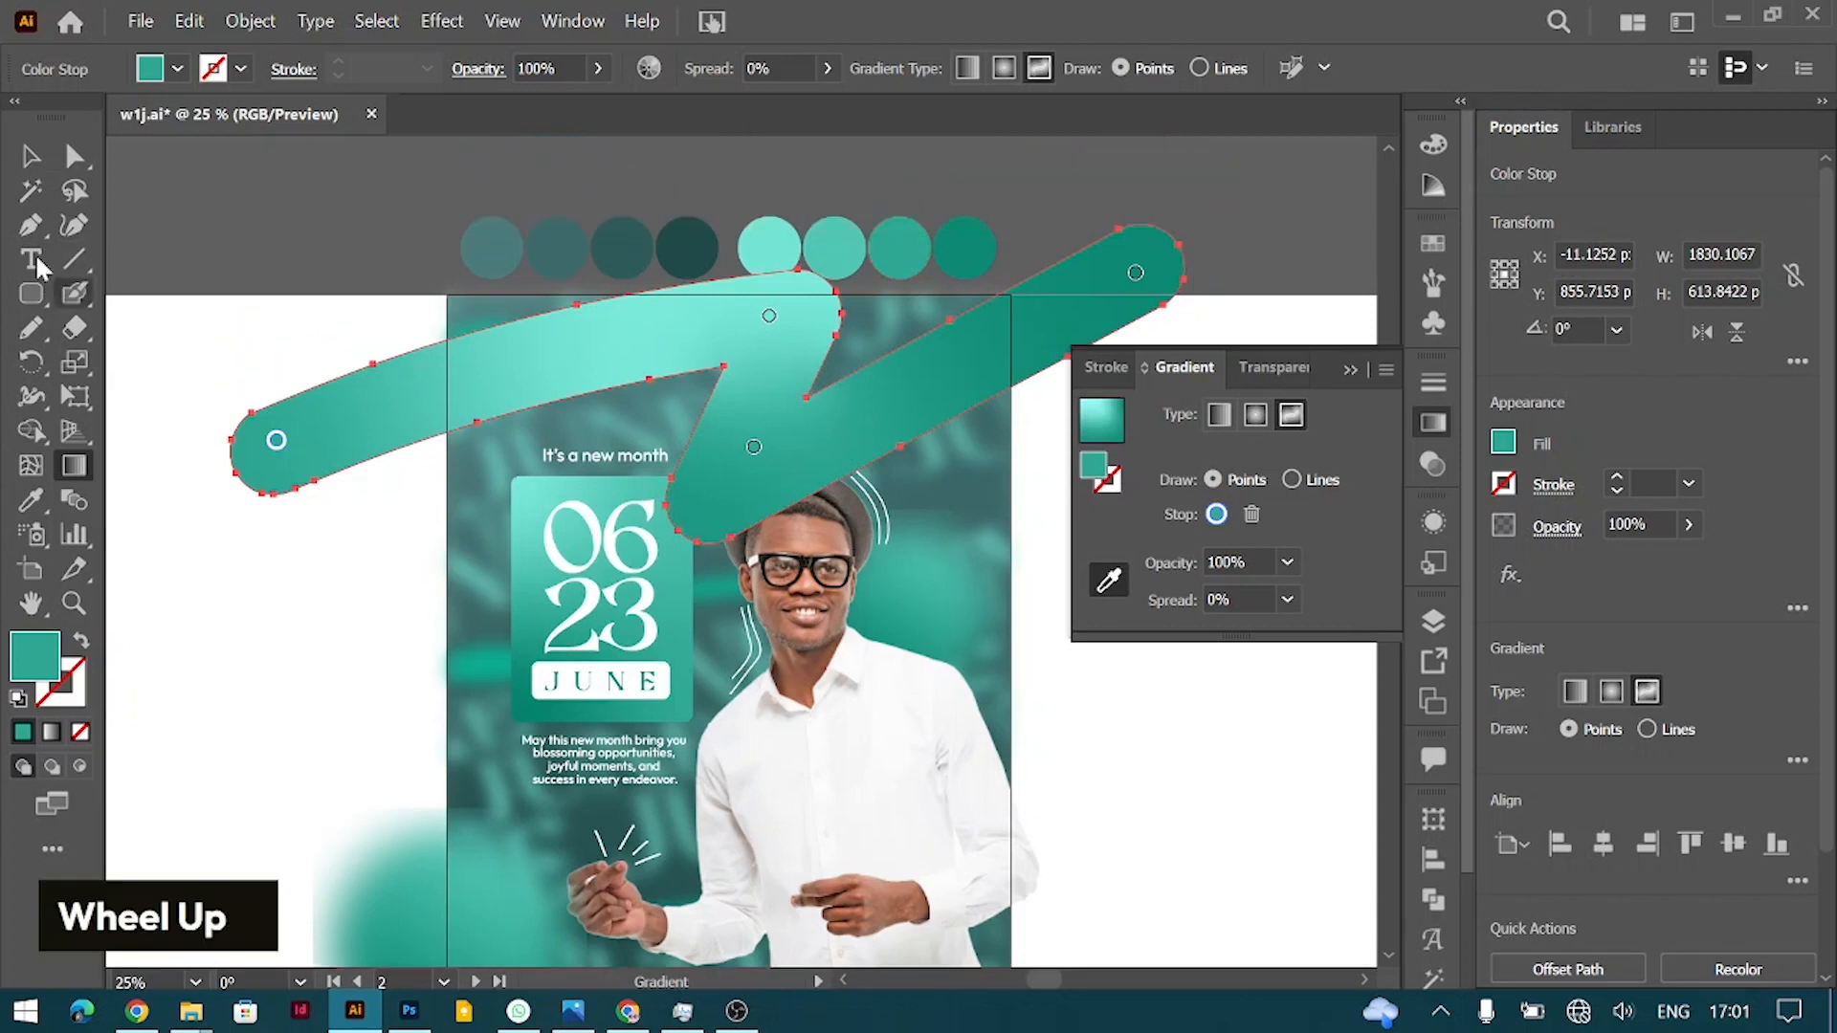
{"action": "key", "text": "i"}
{"action": "left_click", "coordinate": [490, 241]}
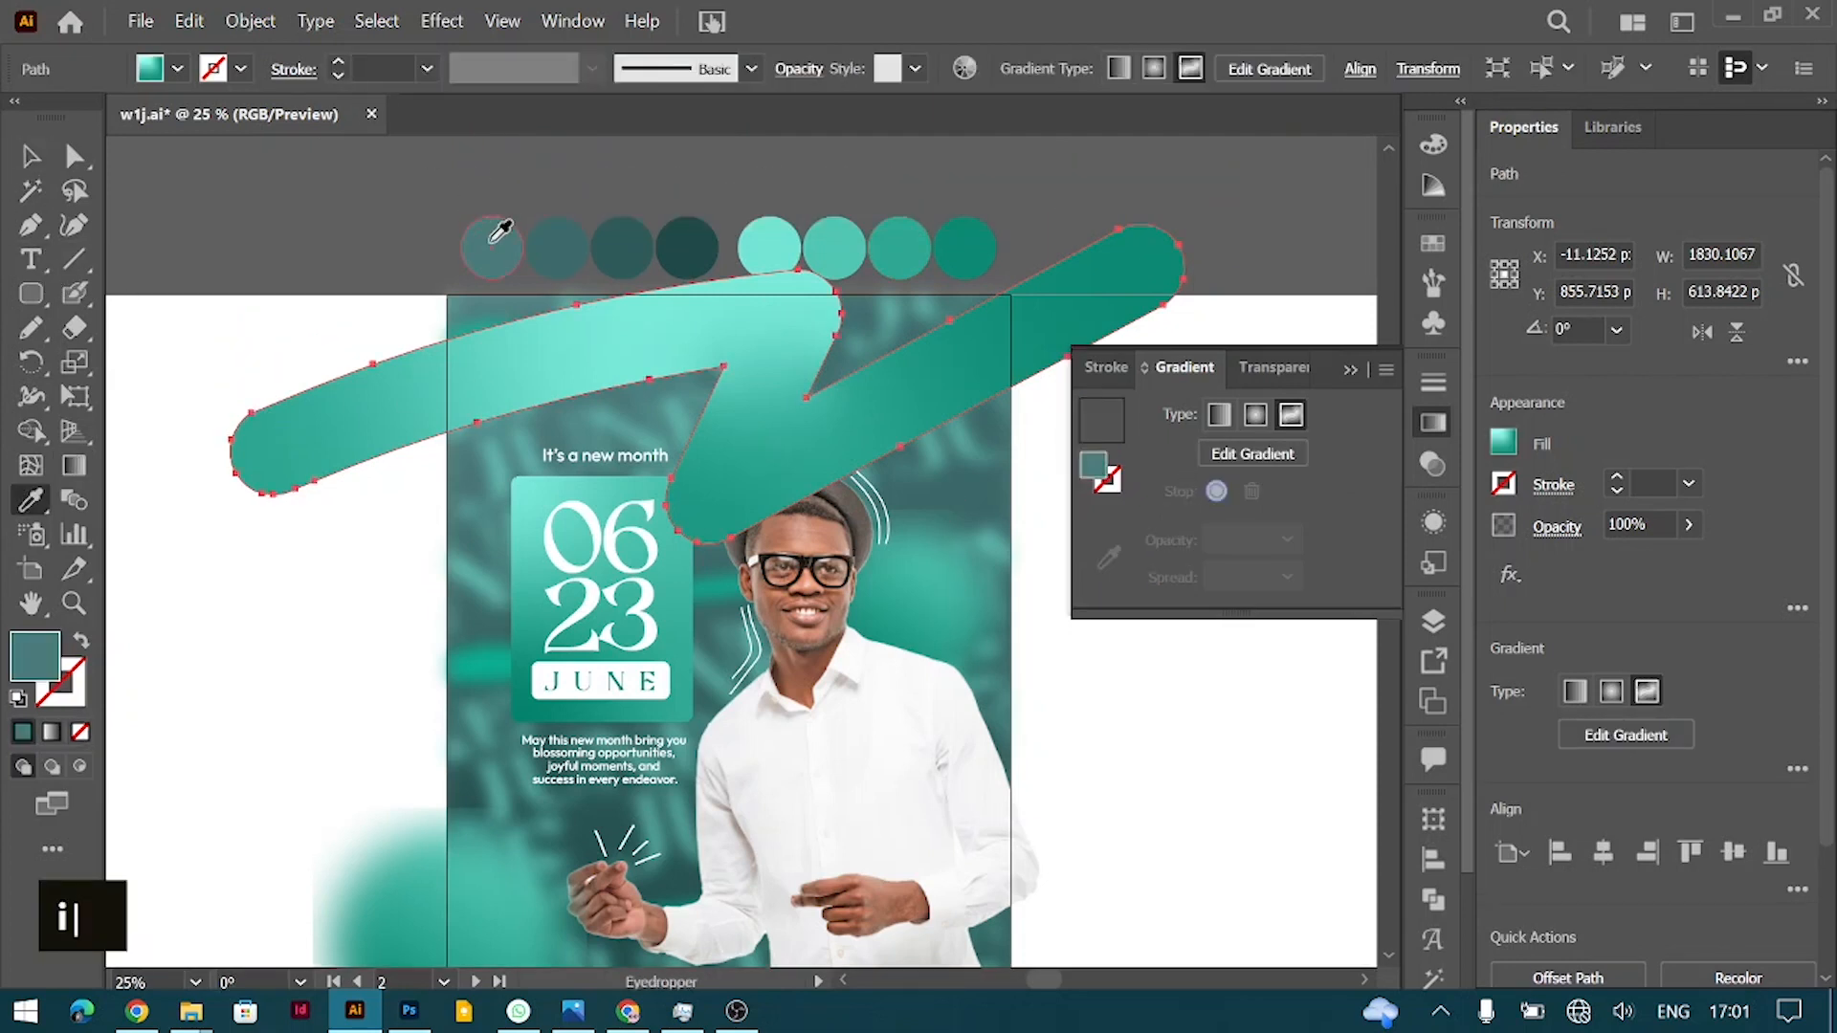
{"action": "key", "text": "v"}
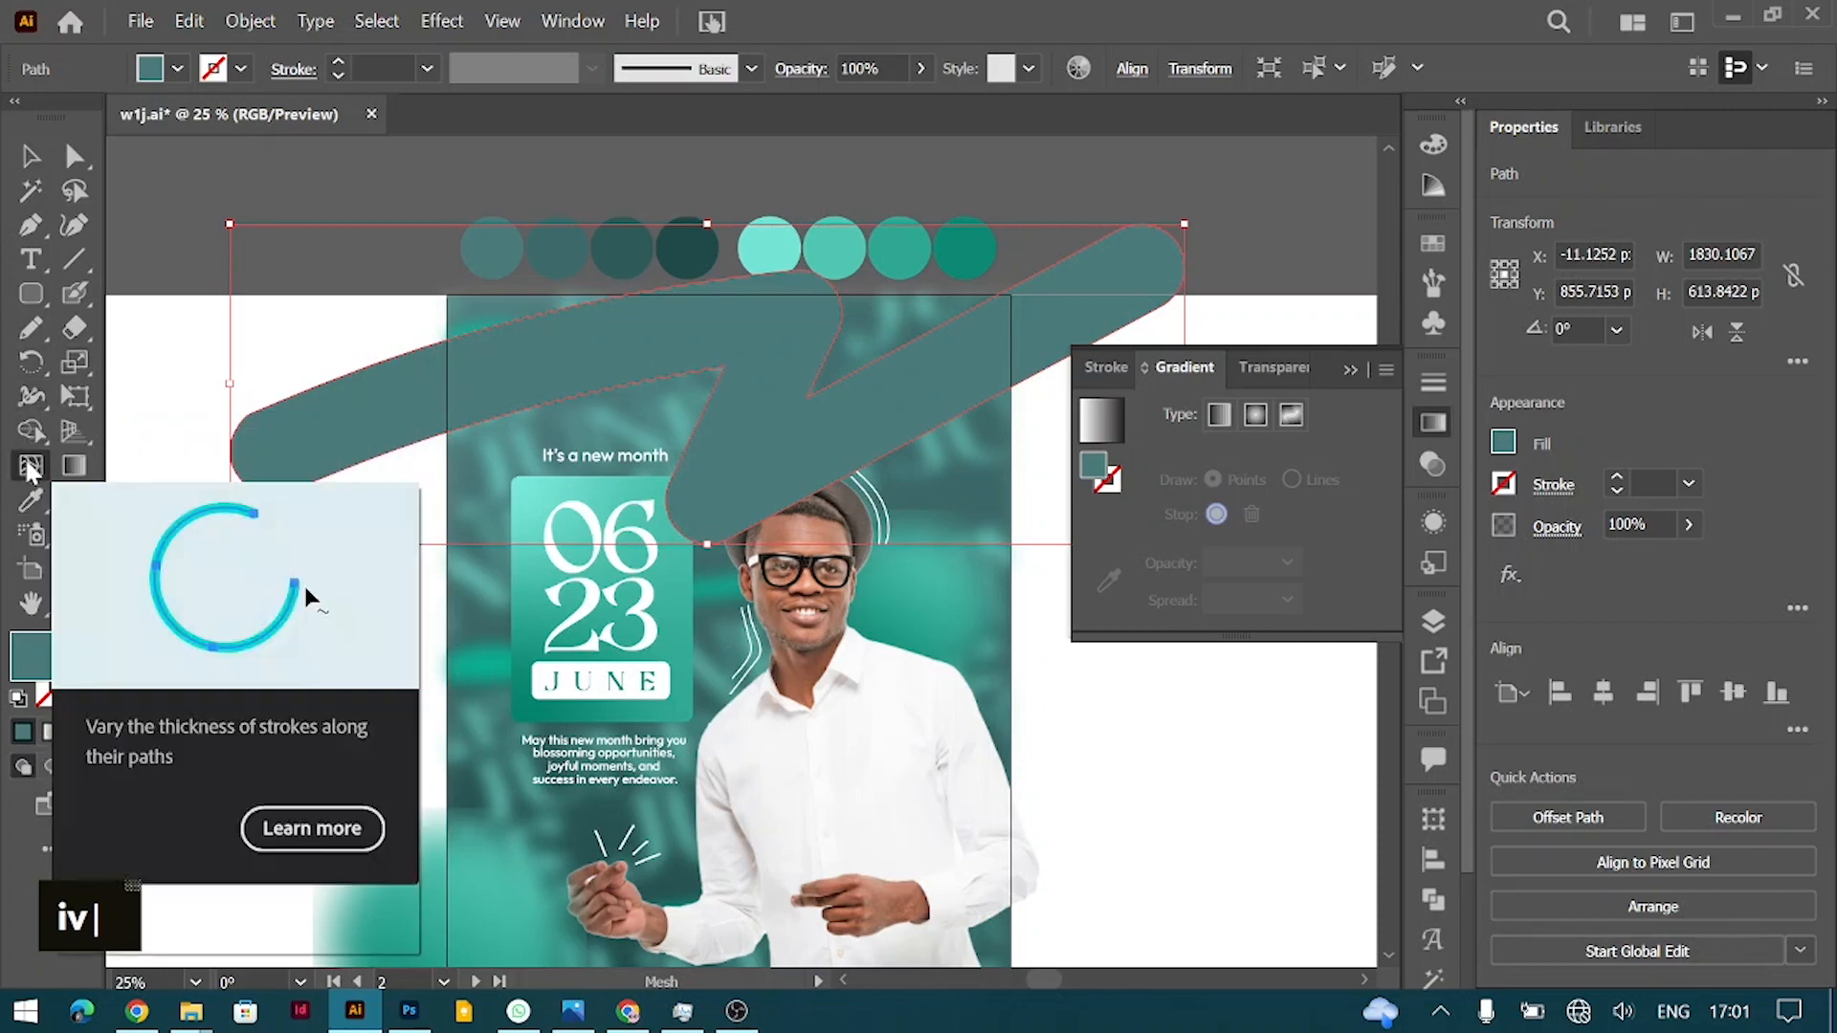
Step: Add gradient mesh points to the zigzag near its left end, at the upper bend and at the lower bend
{"action": "left_click", "coordinate": [30, 466]}
{"action": "left_click", "coordinate": [582, 382]}
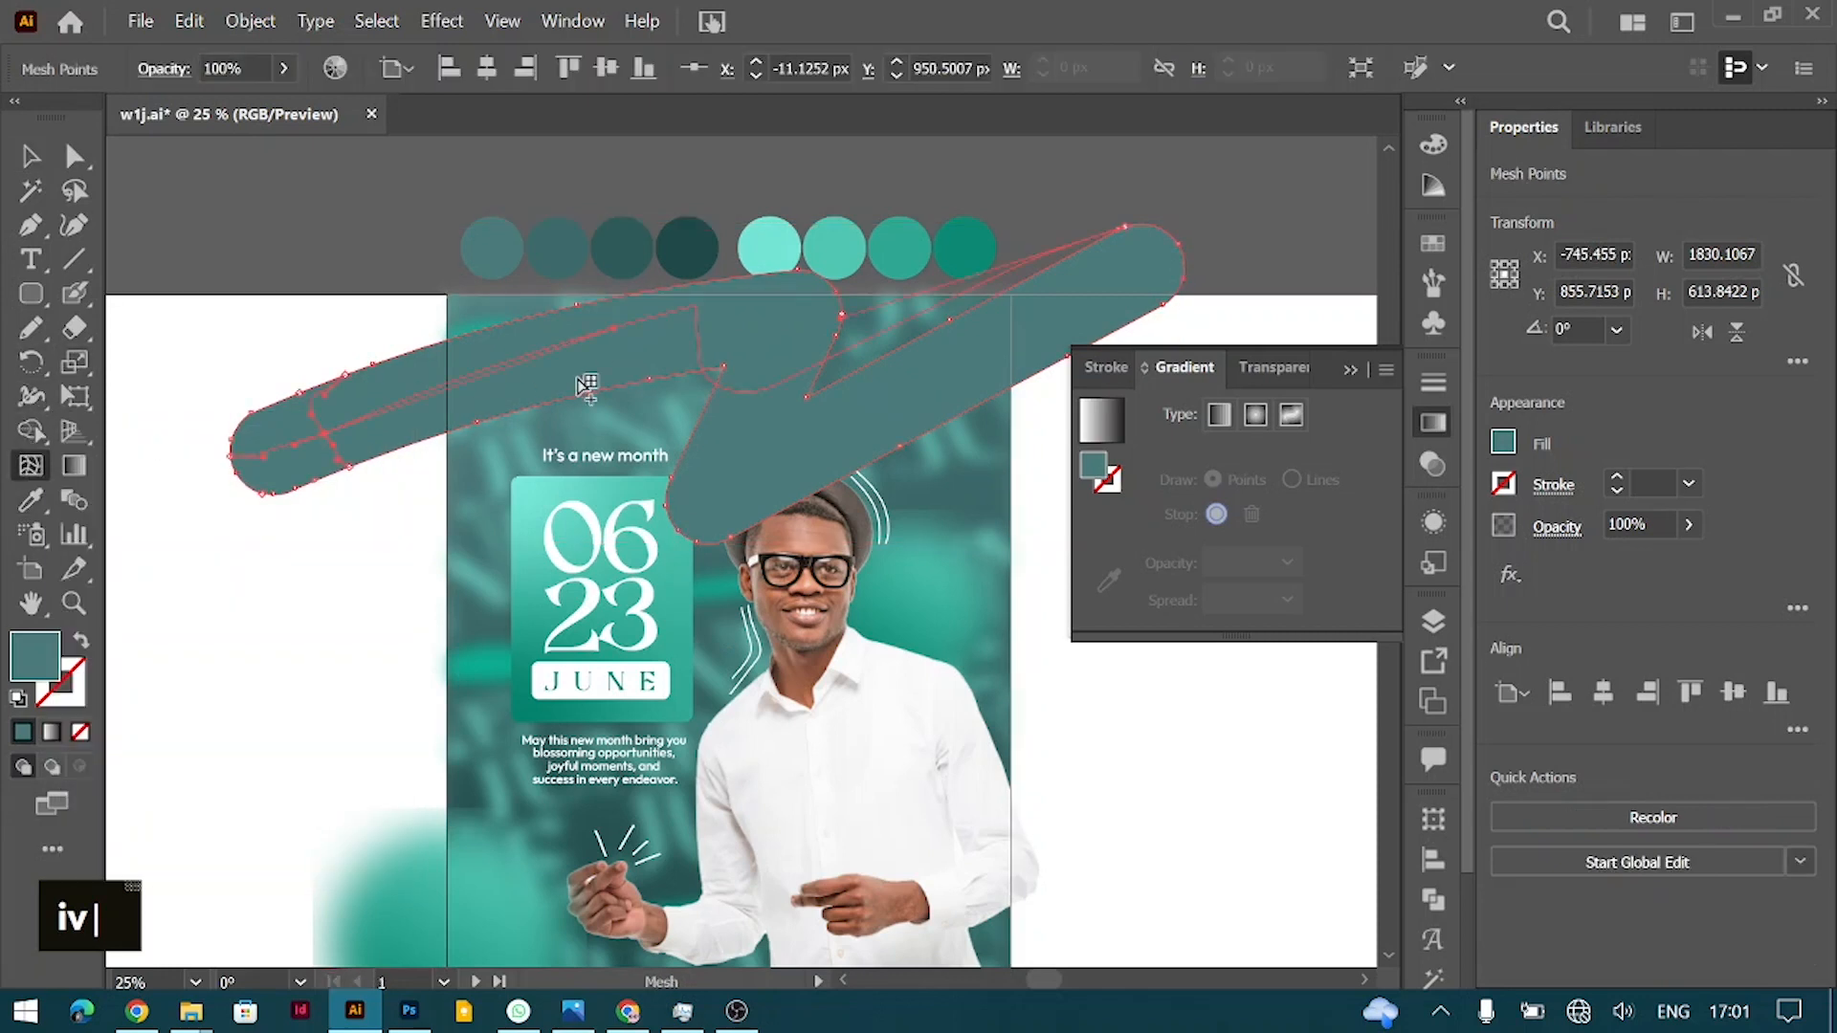
{"action": "left_click", "coordinate": [777, 333]}
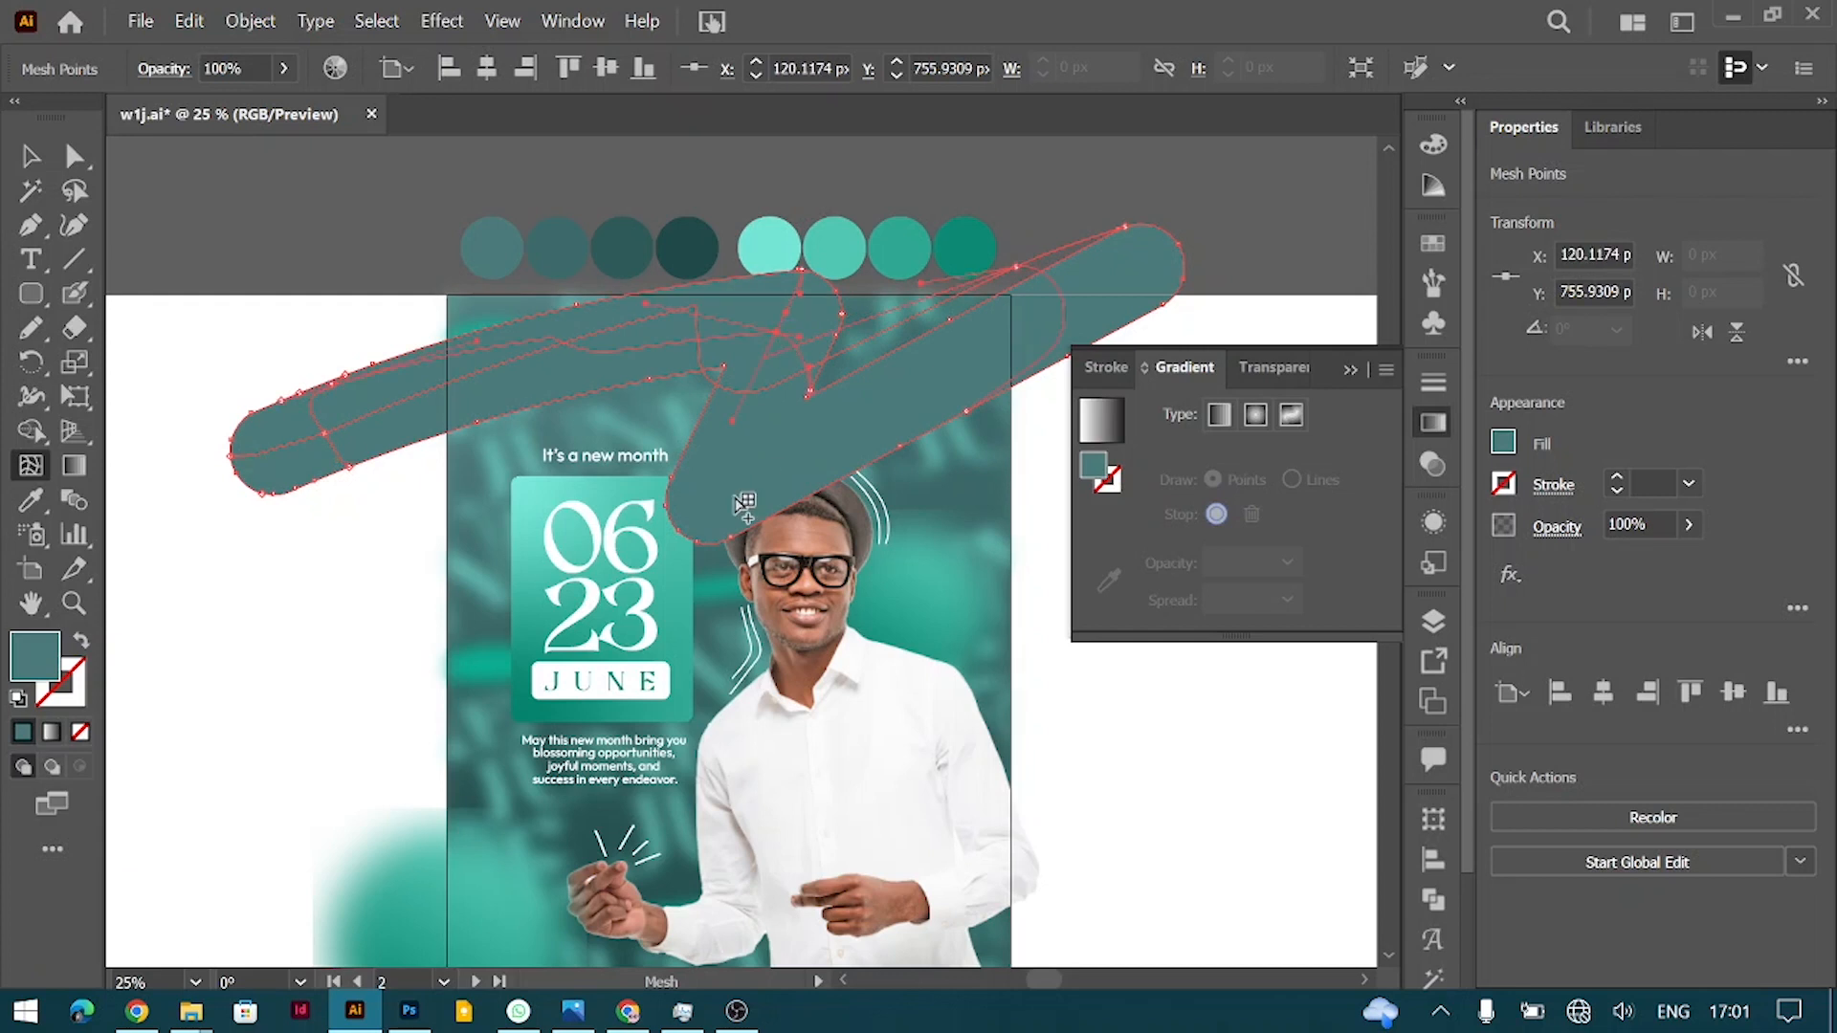
{"action": "left_click", "coordinate": [743, 505]}
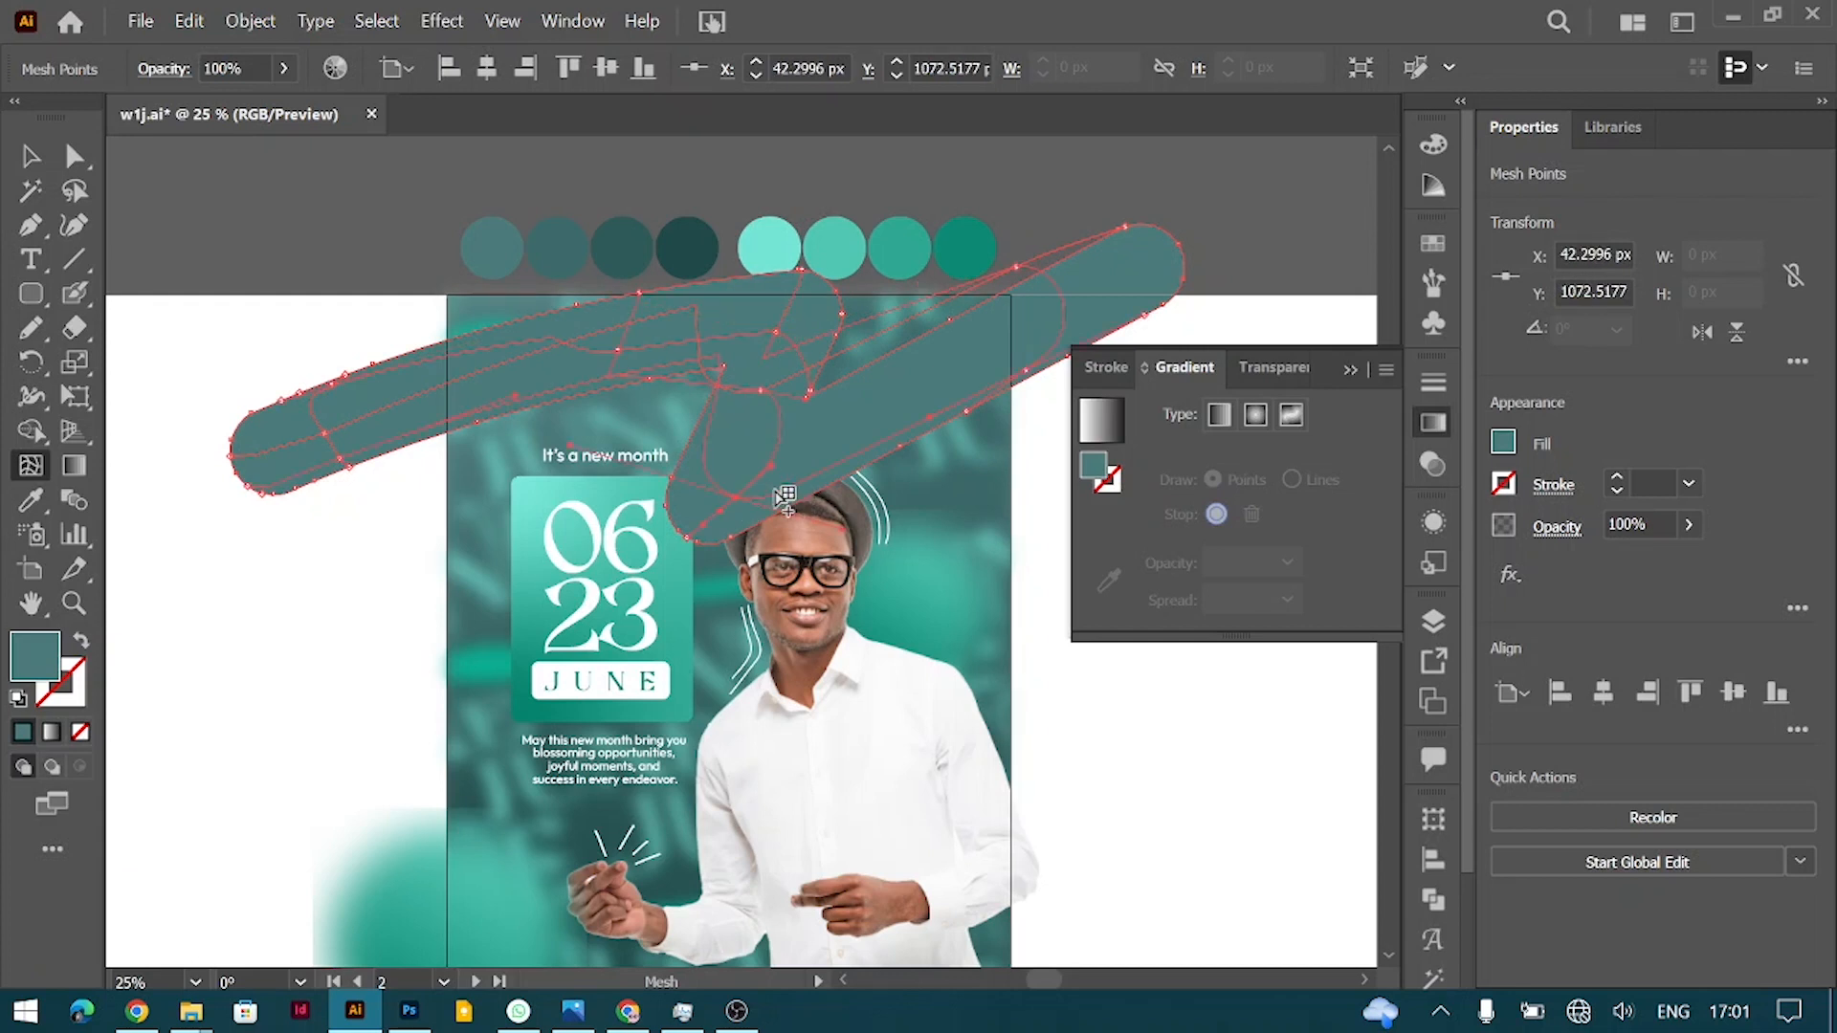
Step: Colour the lower-bend mesh point with the lightest bright teal swatch and the upper-bend mesh point with the third bright teal swatch
{"action": "key", "text": "i"}
{"action": "left_click", "coordinate": [771, 241]}
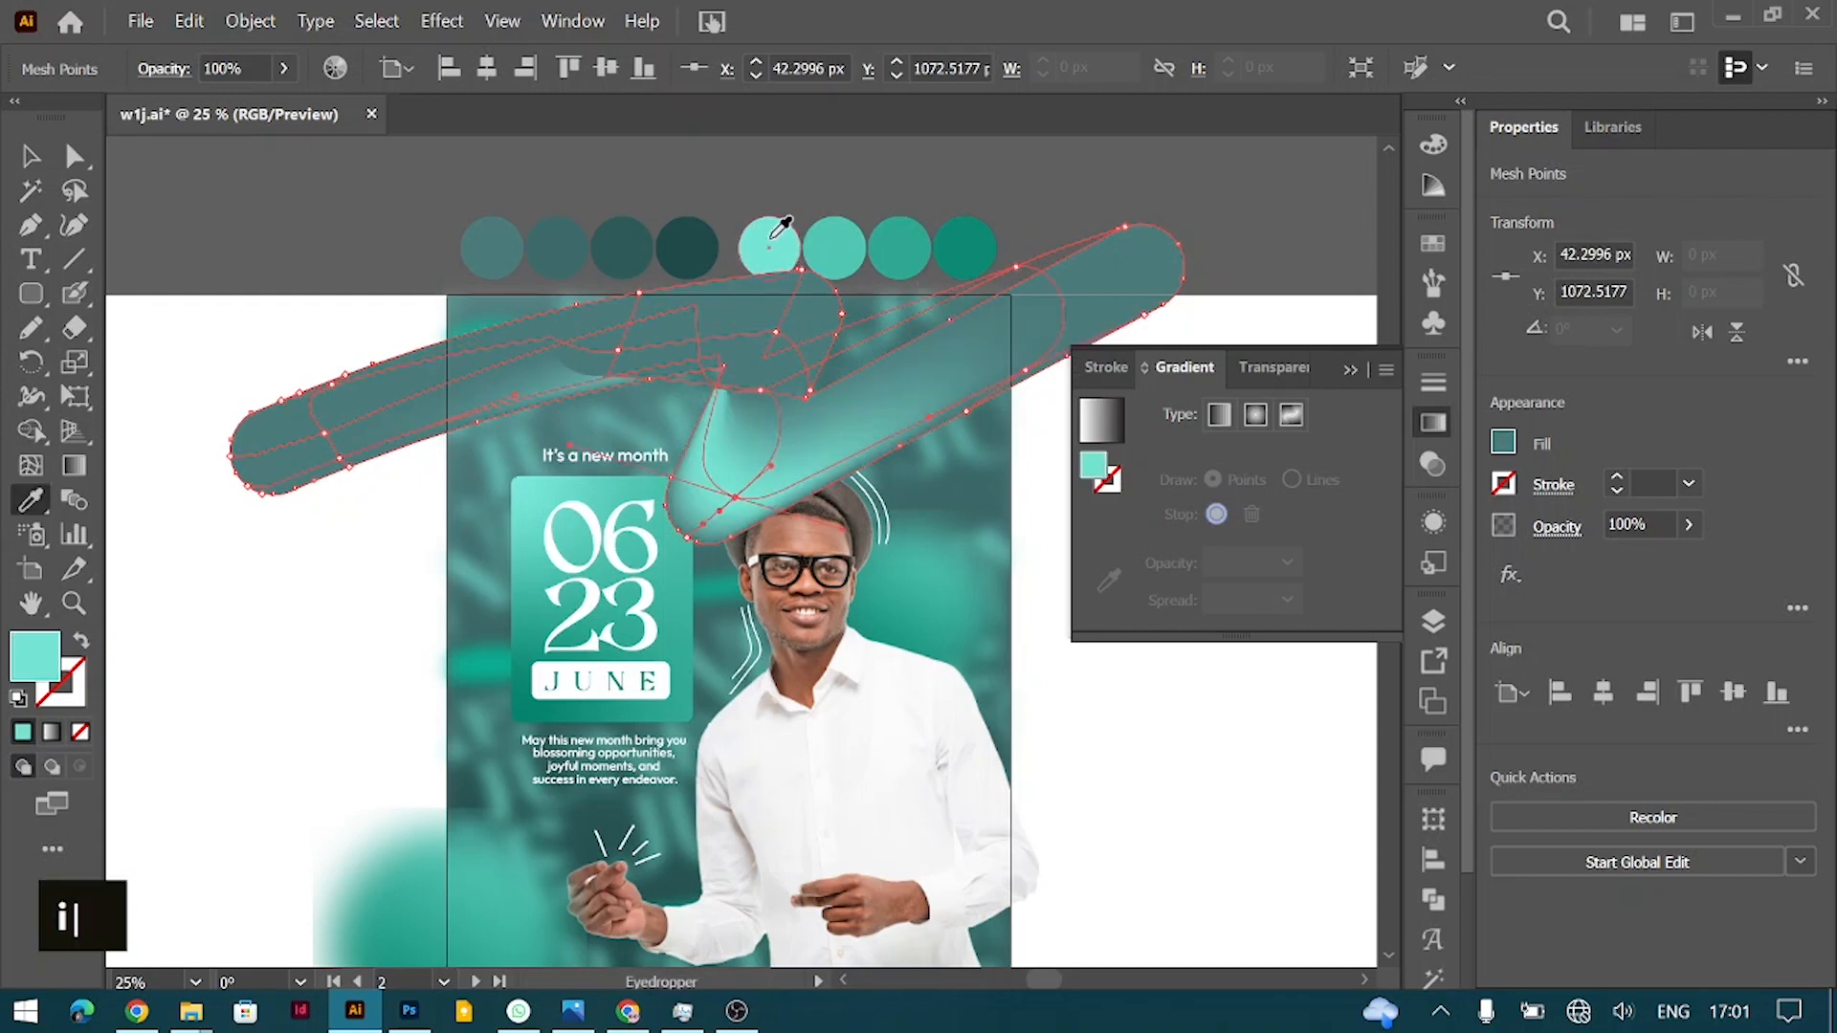
{"action": "key", "text": "a"}
{"action": "left_click", "coordinate": [780, 333]}
{"action": "key", "text": "i"}
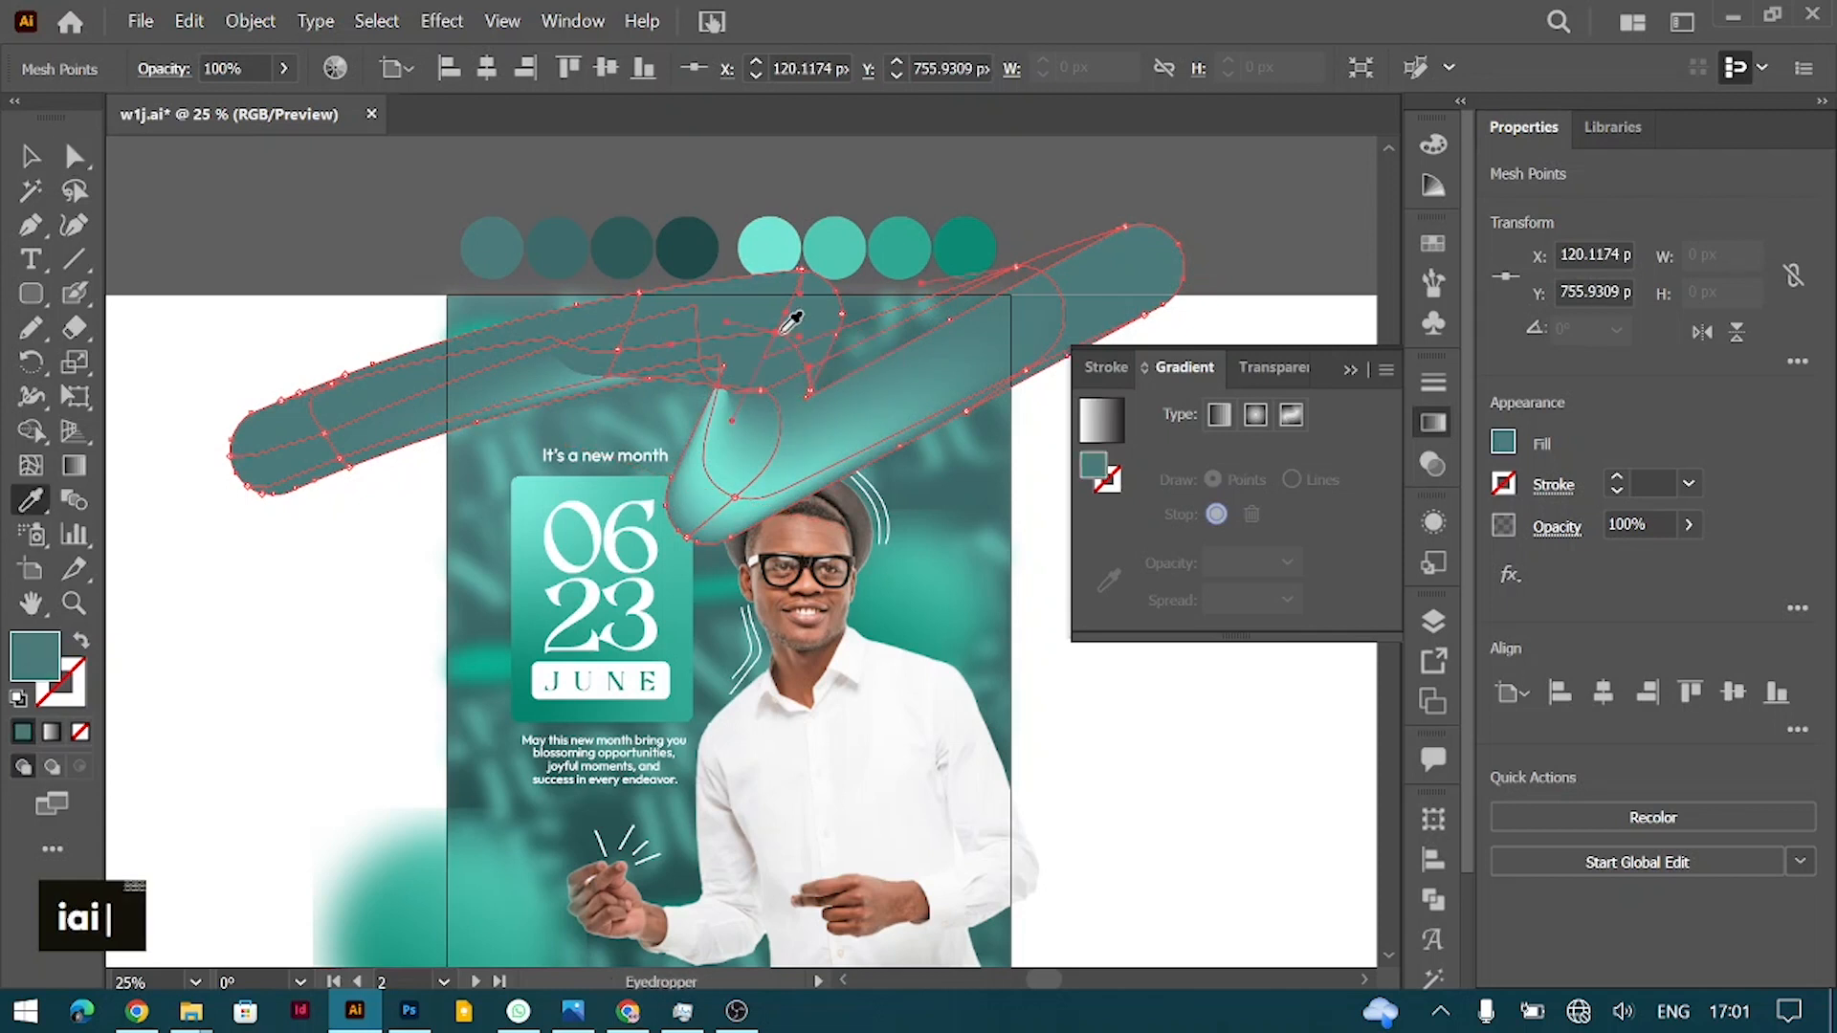
{"action": "left_click", "coordinate": [897, 241]}
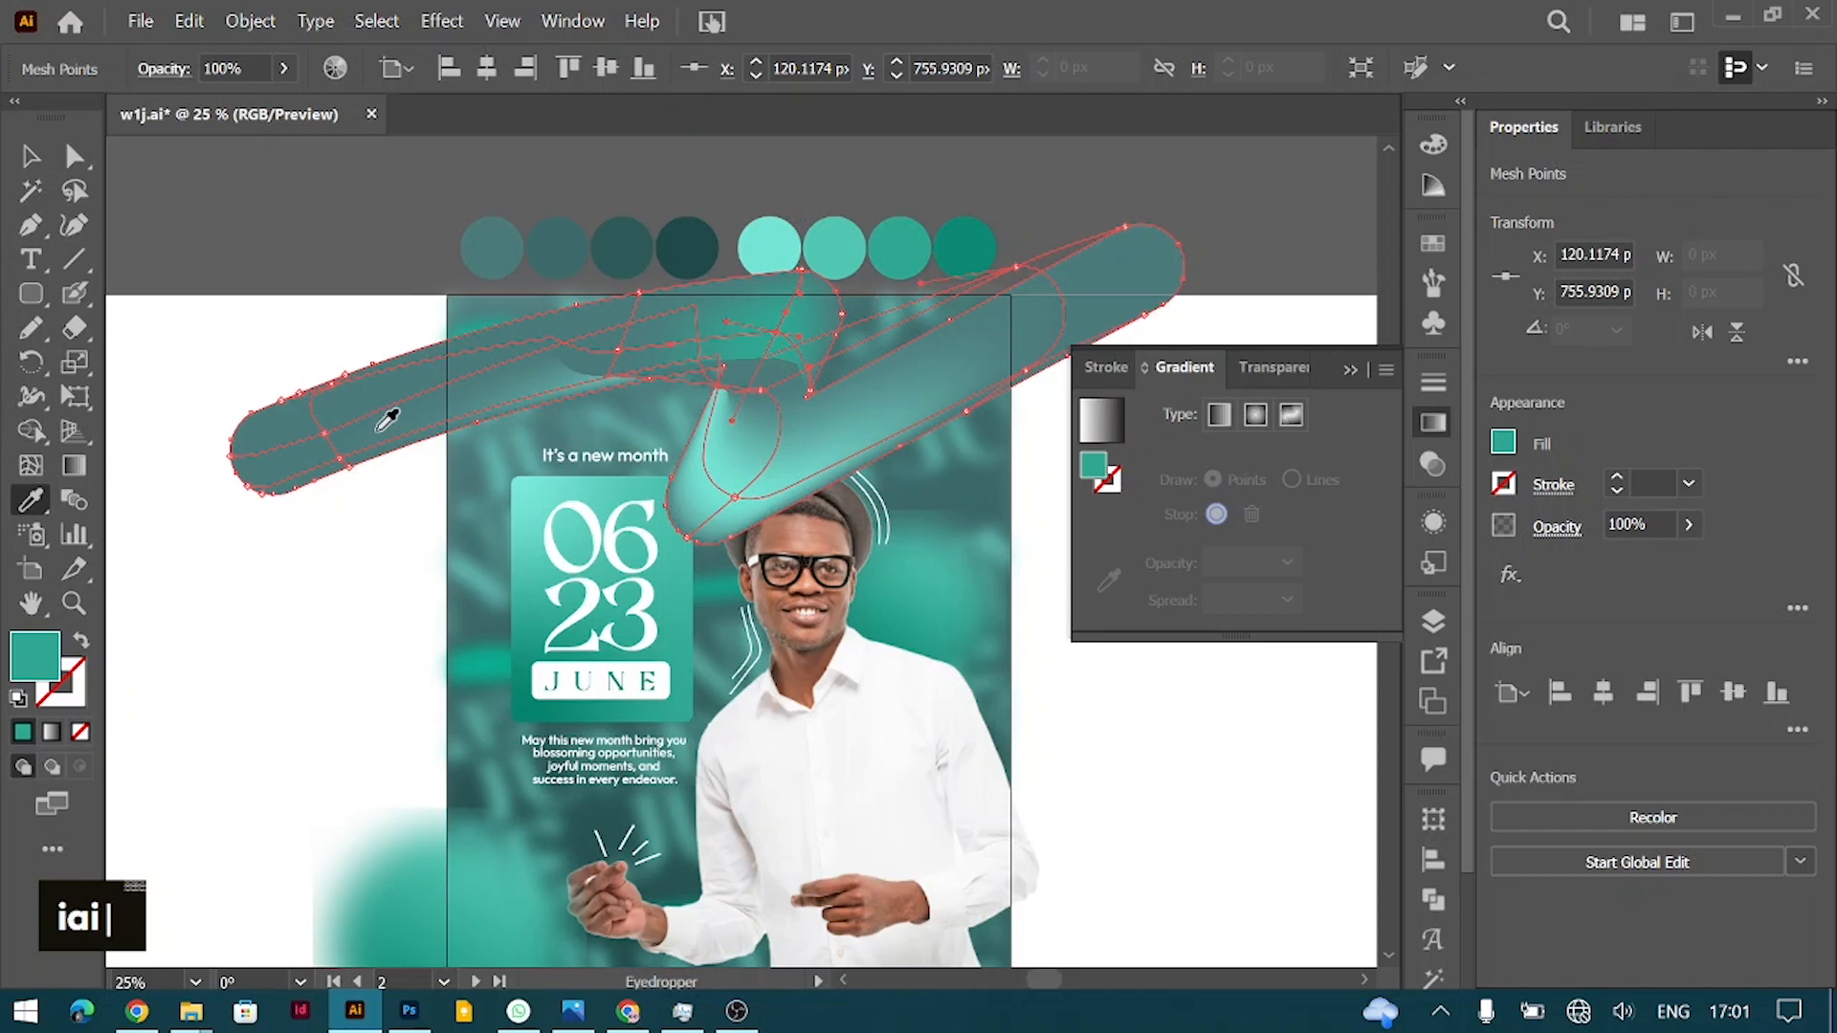
Step: Colour the left-end mesh point with the lightest bright teal swatch and the upper arm's middle mesh point with the third bright teal swatch
{"action": "key", "text": "a"}
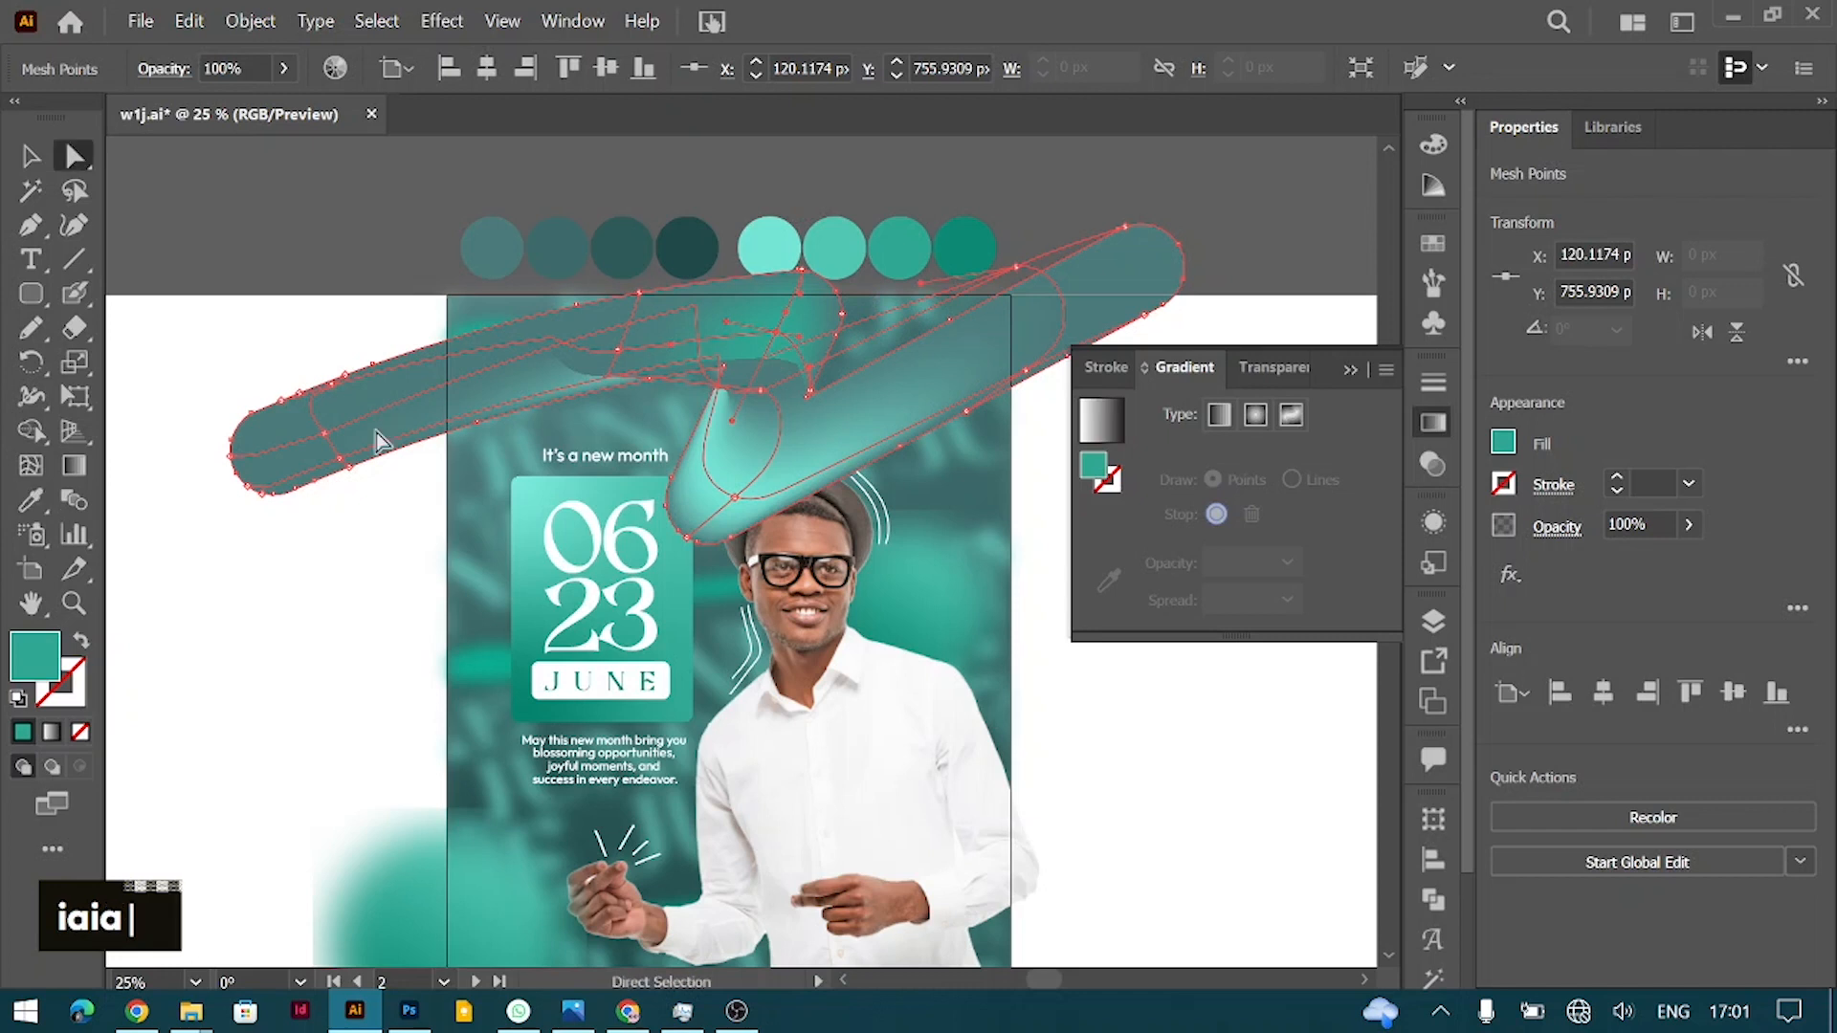
{"action": "left_click", "coordinate": [327, 438]}
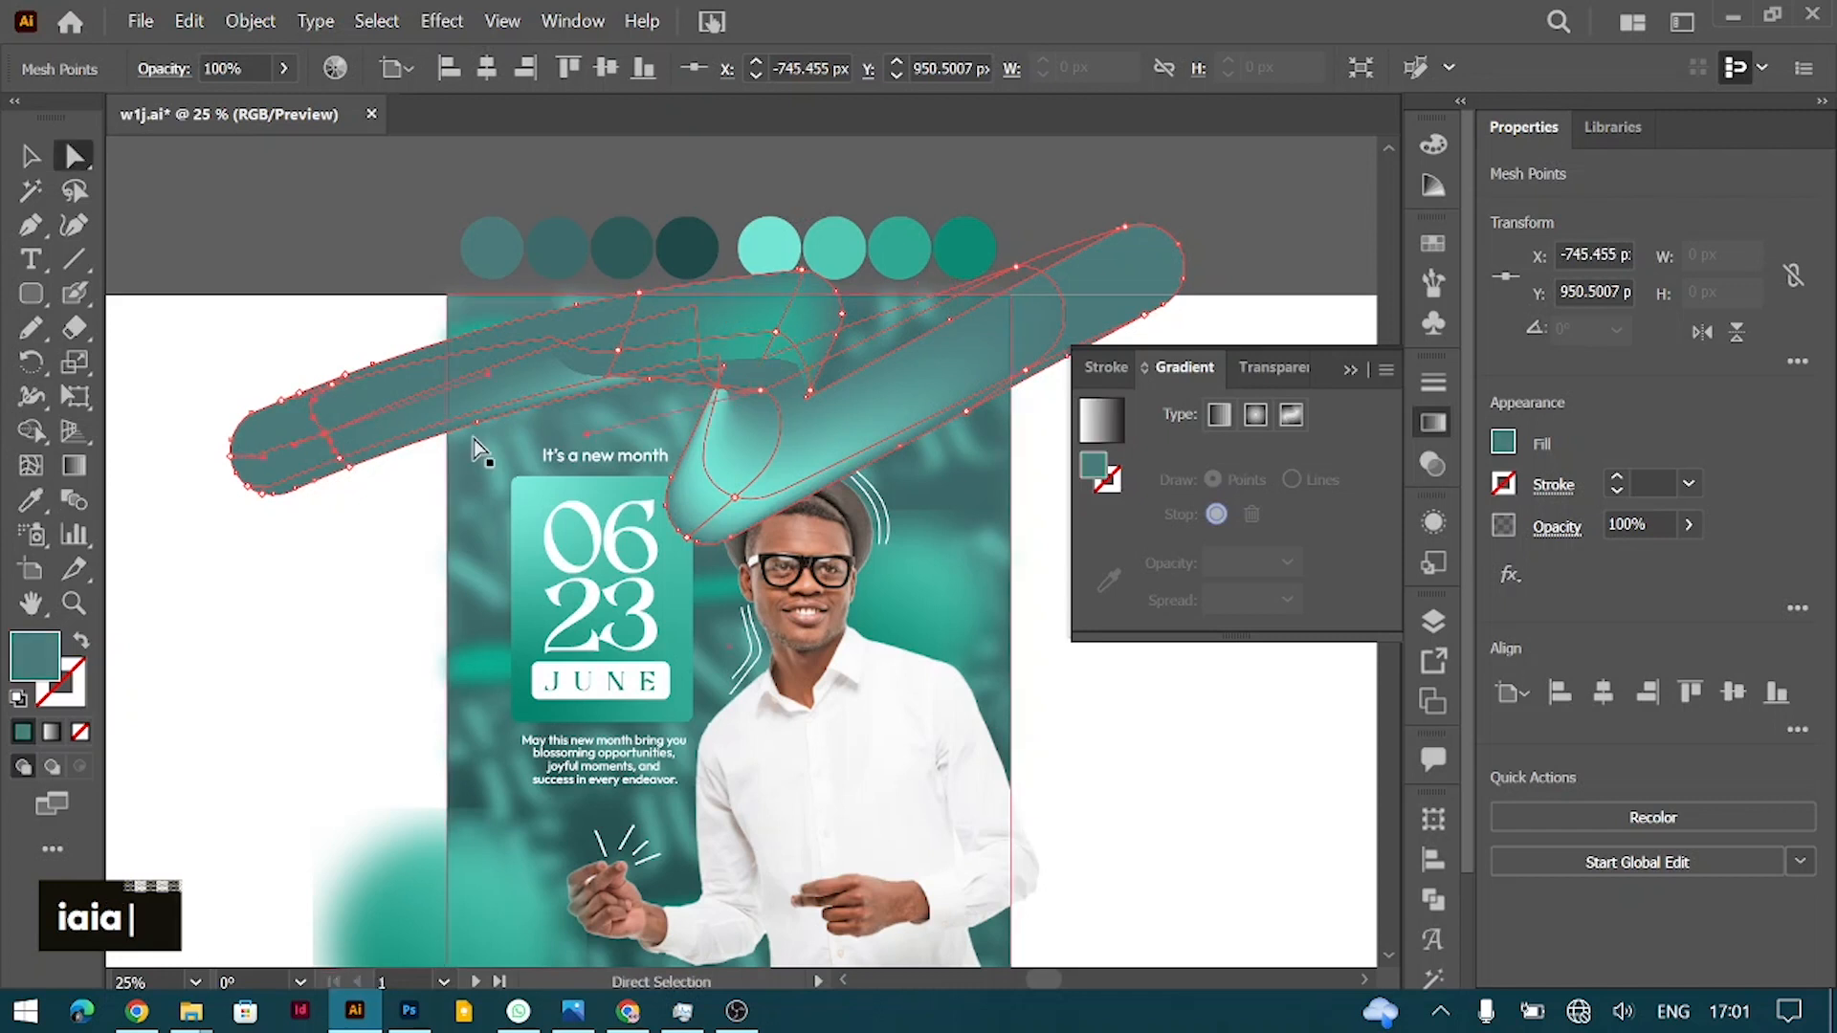
{"action": "key", "text": "i"}
{"action": "left_click", "coordinate": [768, 241]}
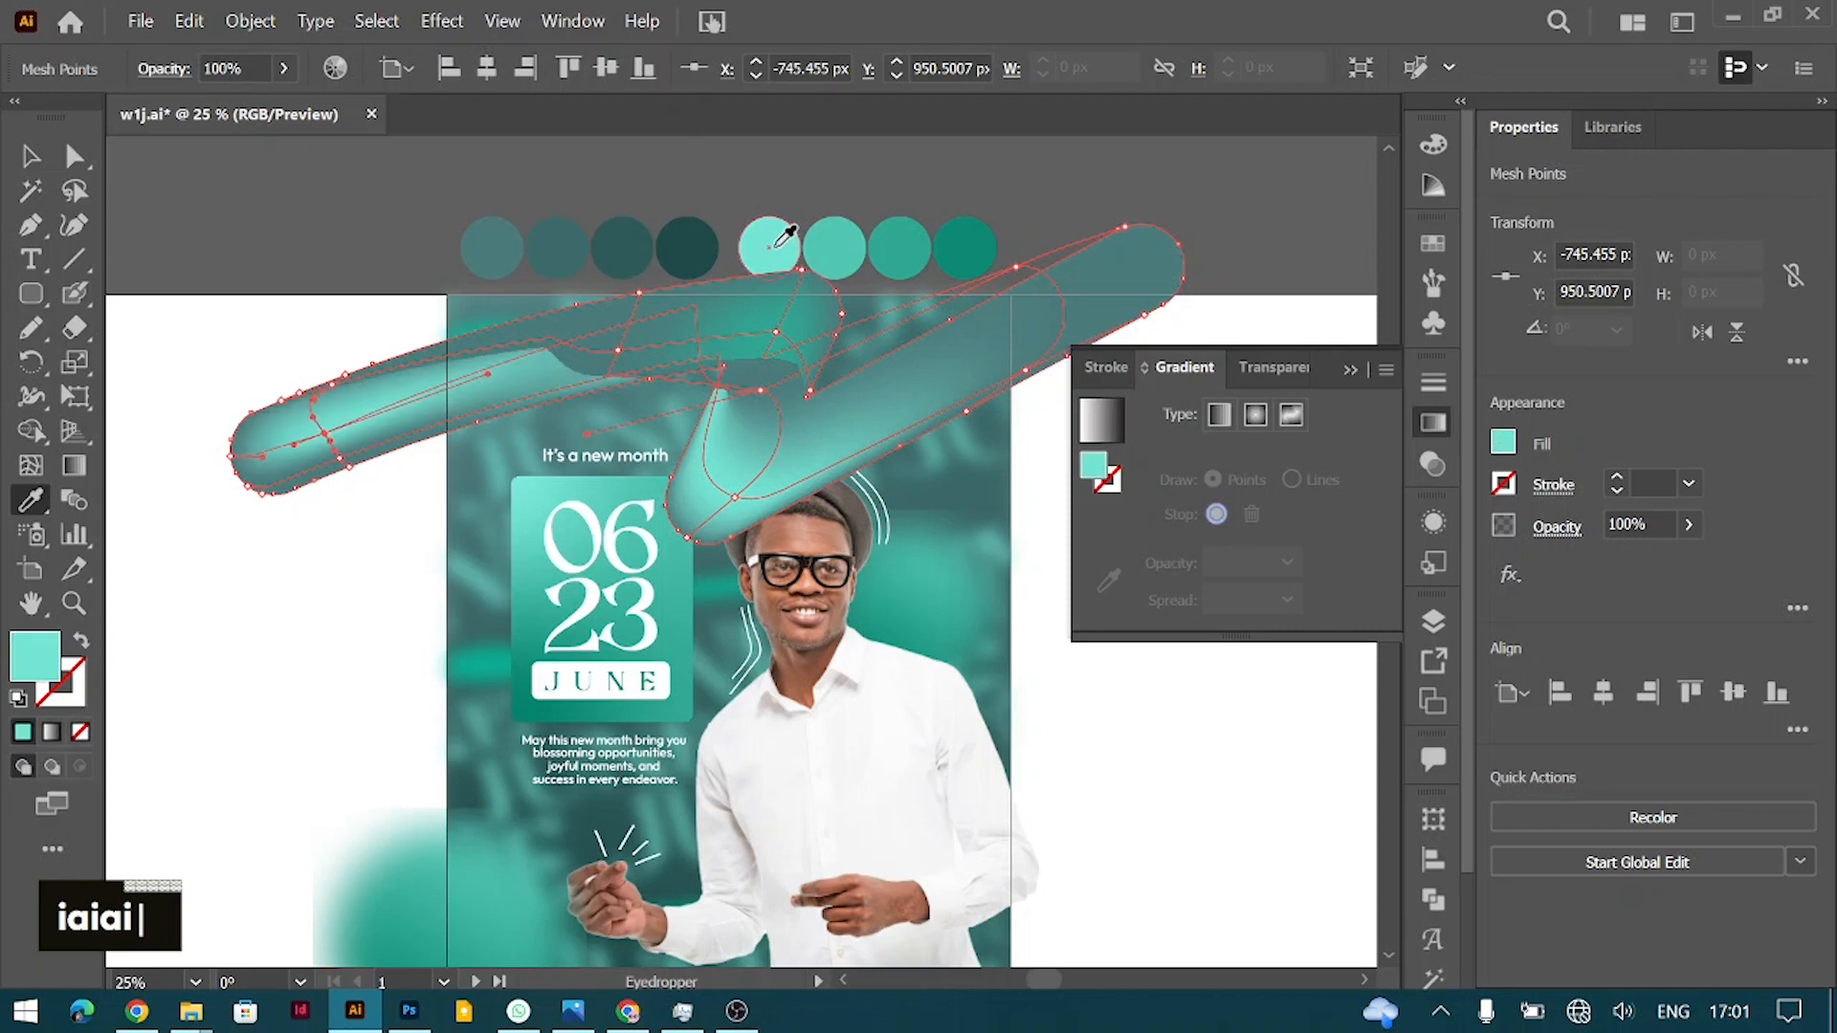
{"action": "key", "text": "a"}
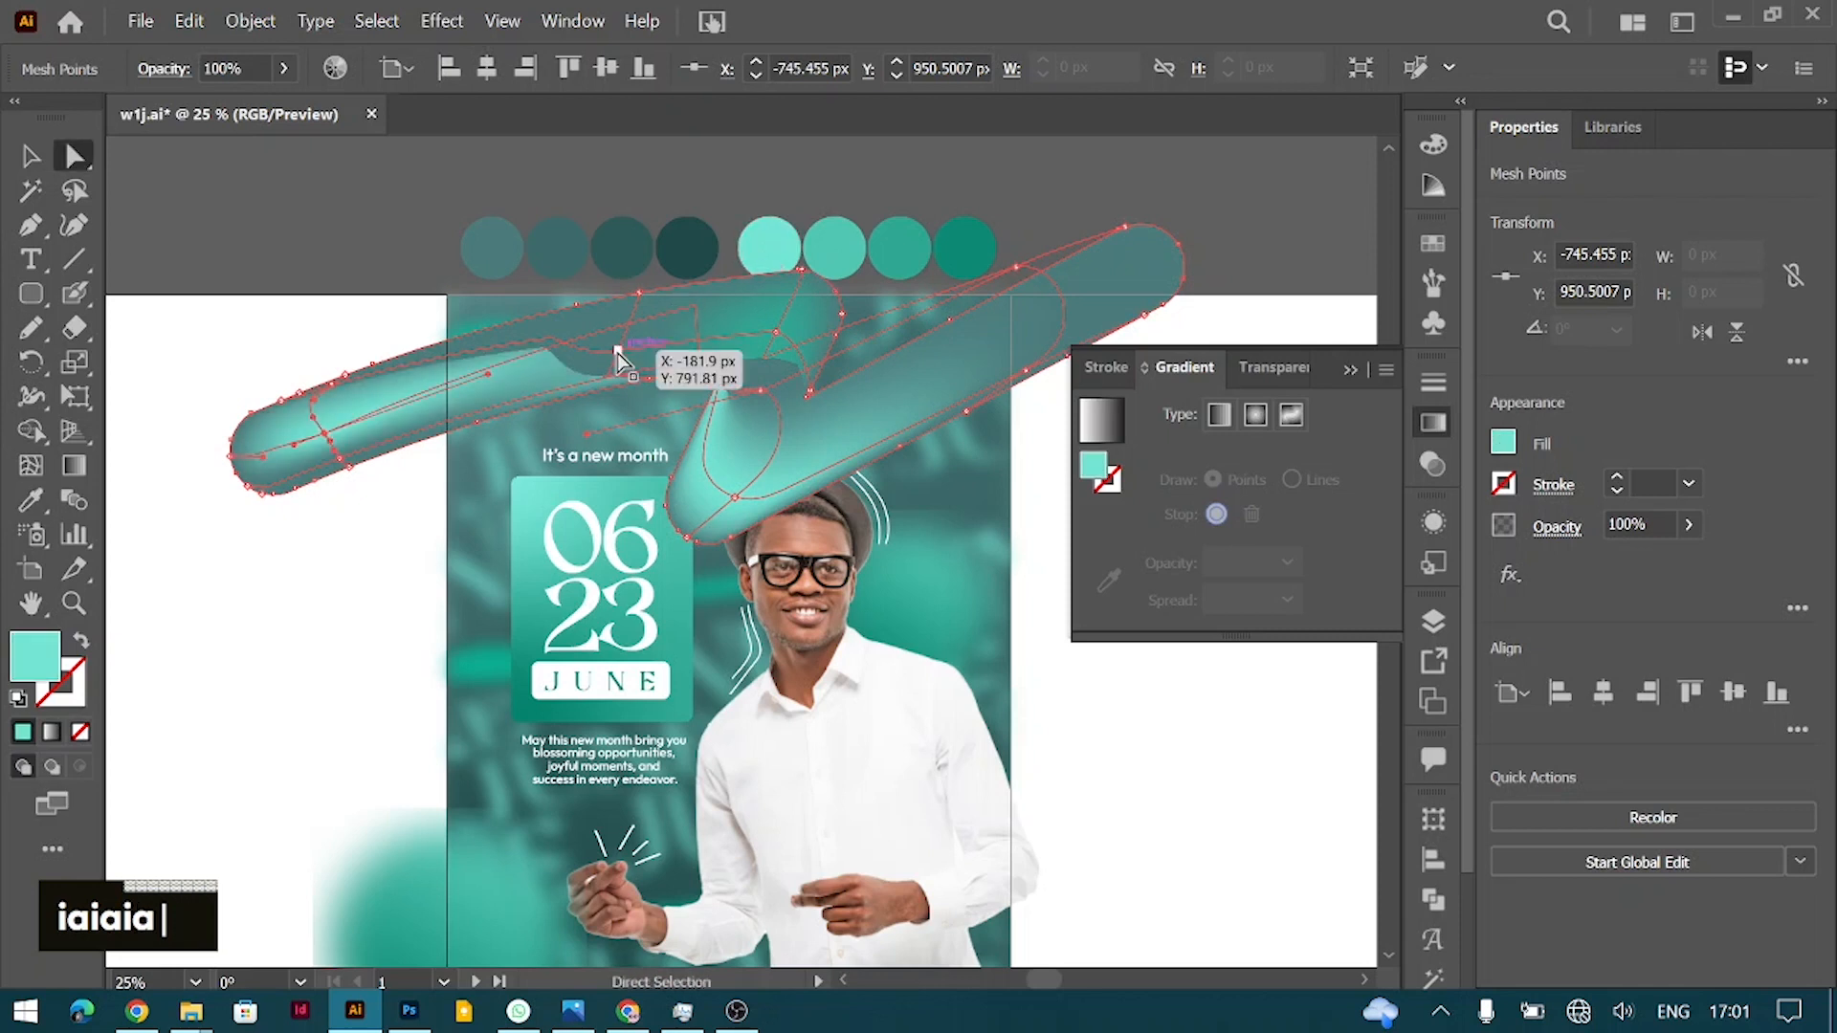
{"action": "left_click", "coordinate": [651, 343]}
{"action": "key", "text": "i"}
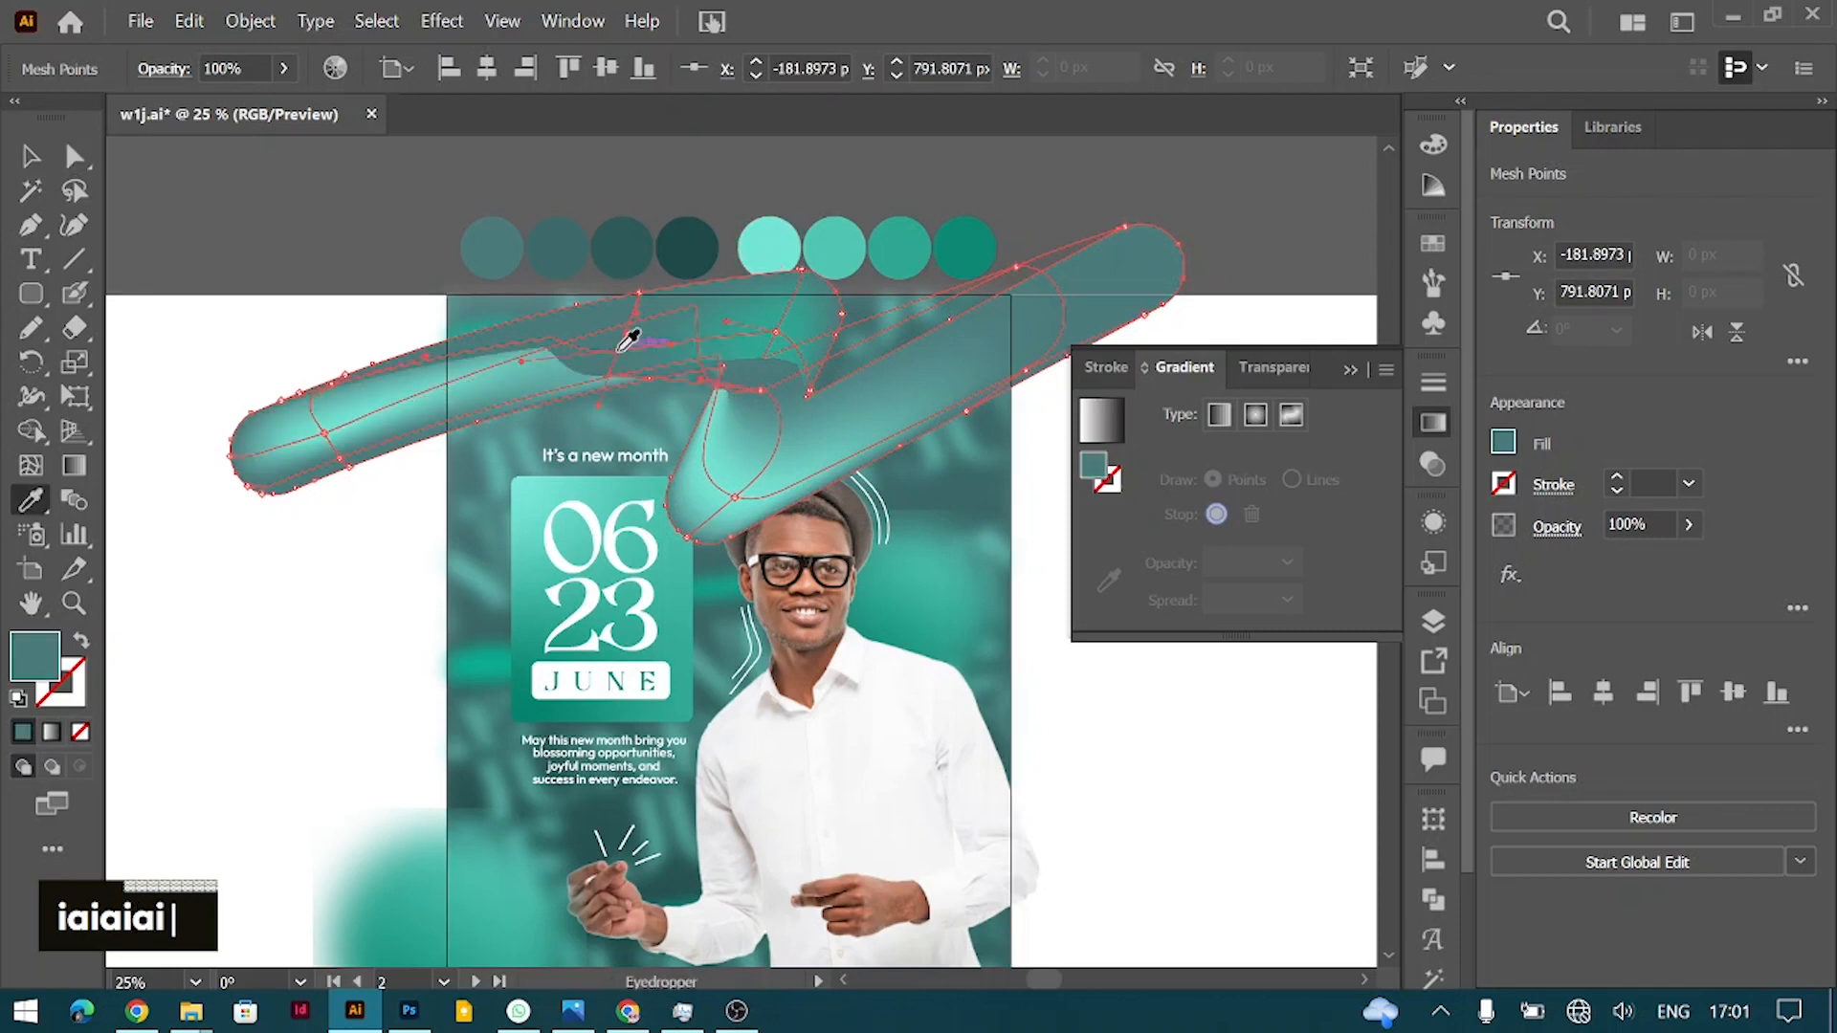
{"action": "left_click", "coordinate": [914, 251]}
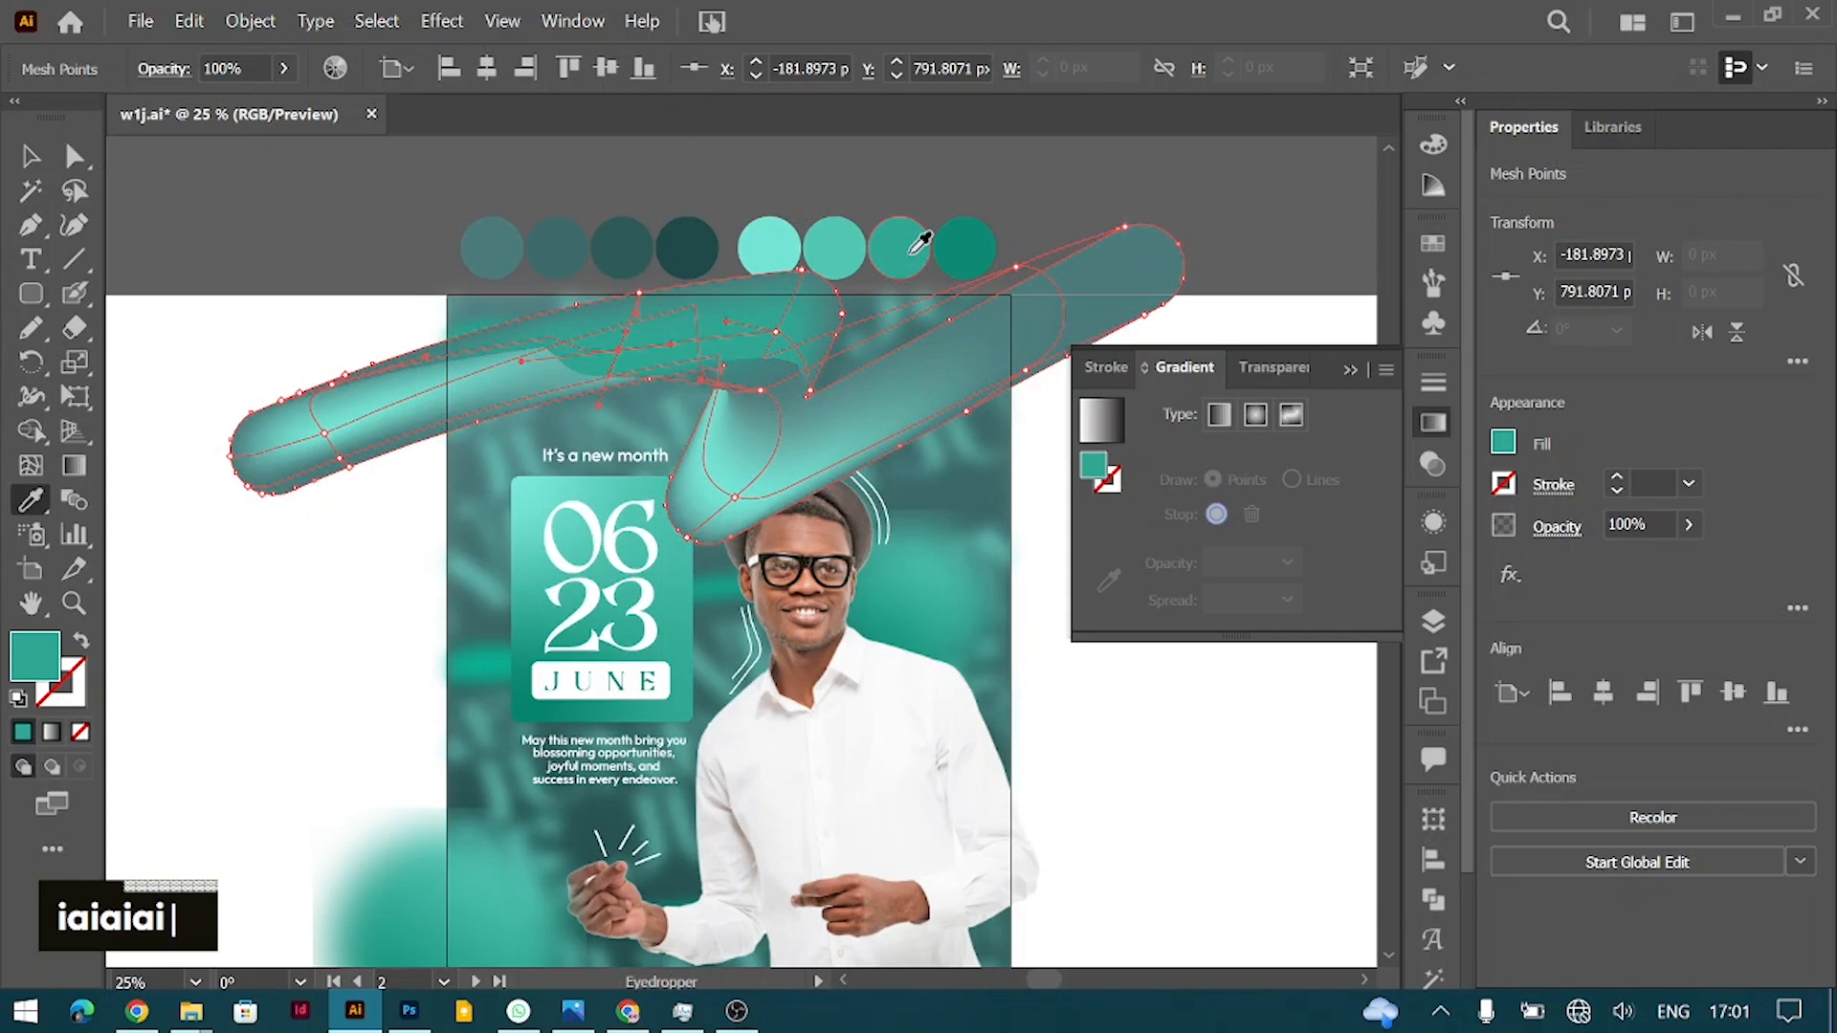
Step: Reshape the direction handles of the middle and left-end mesh points to adjust the colour transition along the zigzag's upper arm
{"action": "key", "text": "ctrl+equal"}
{"action": "scroll", "coordinate": [676, 533], "scroll_direction": "right", "scroll_amount": 2}
{"action": "key", "text": "a"}
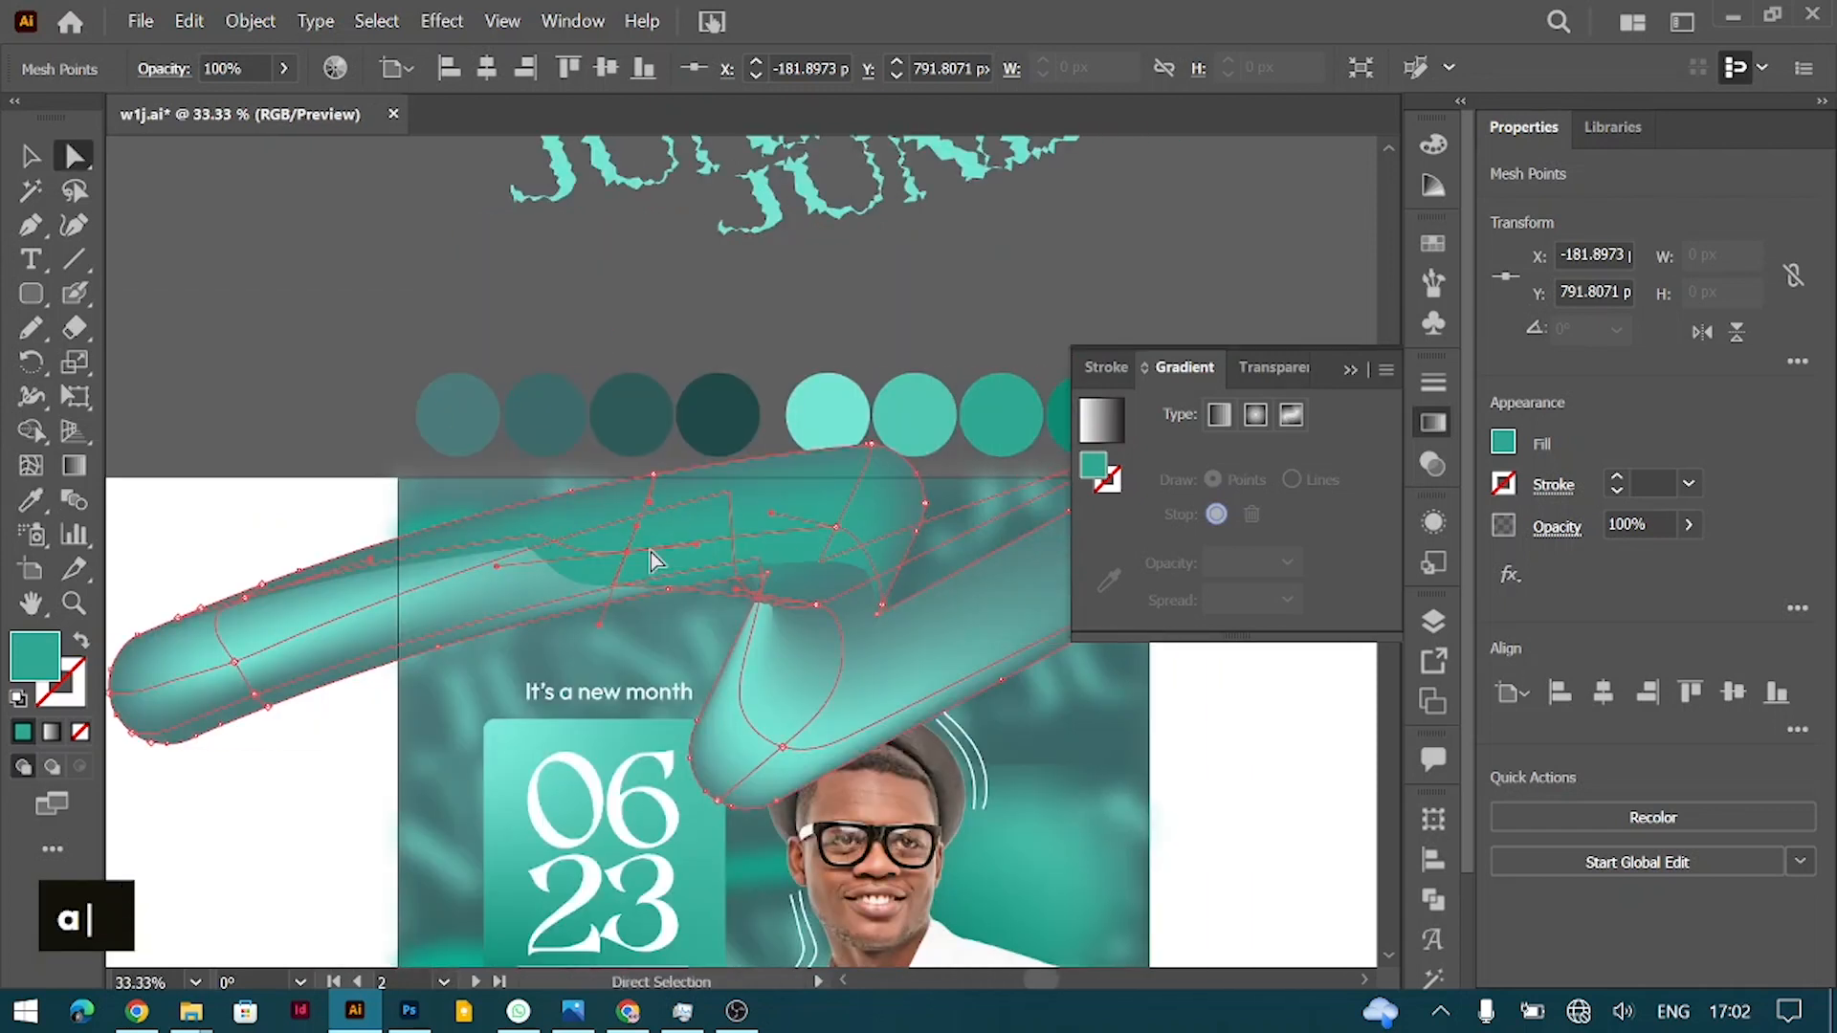
{"action": "left_click_drag", "start_coordinate": [494, 569], "coordinate": [481, 620]}
{"action": "left_click_drag", "start_coordinate": [448, 552], "coordinate": [441, 598]}
{"action": "left_click_drag", "start_coordinate": [599, 618], "coordinate": [652, 616]}
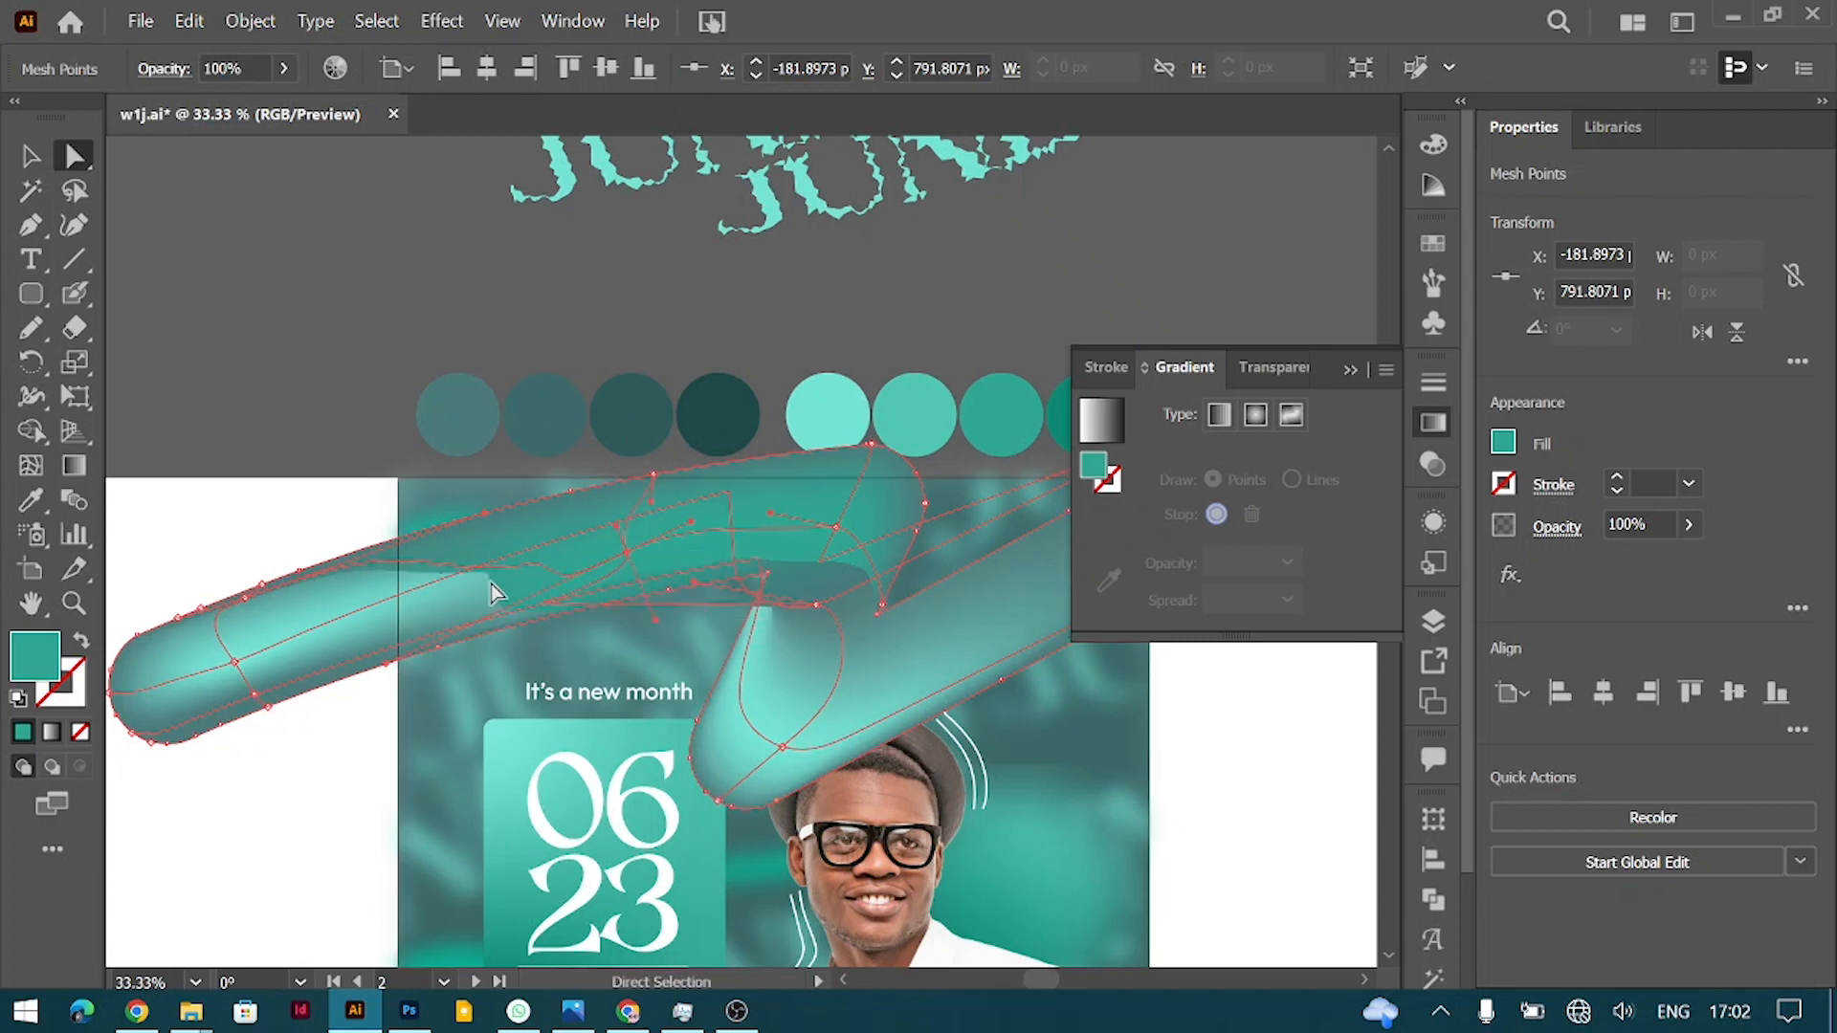
{"action": "left_click", "coordinate": [234, 663]}
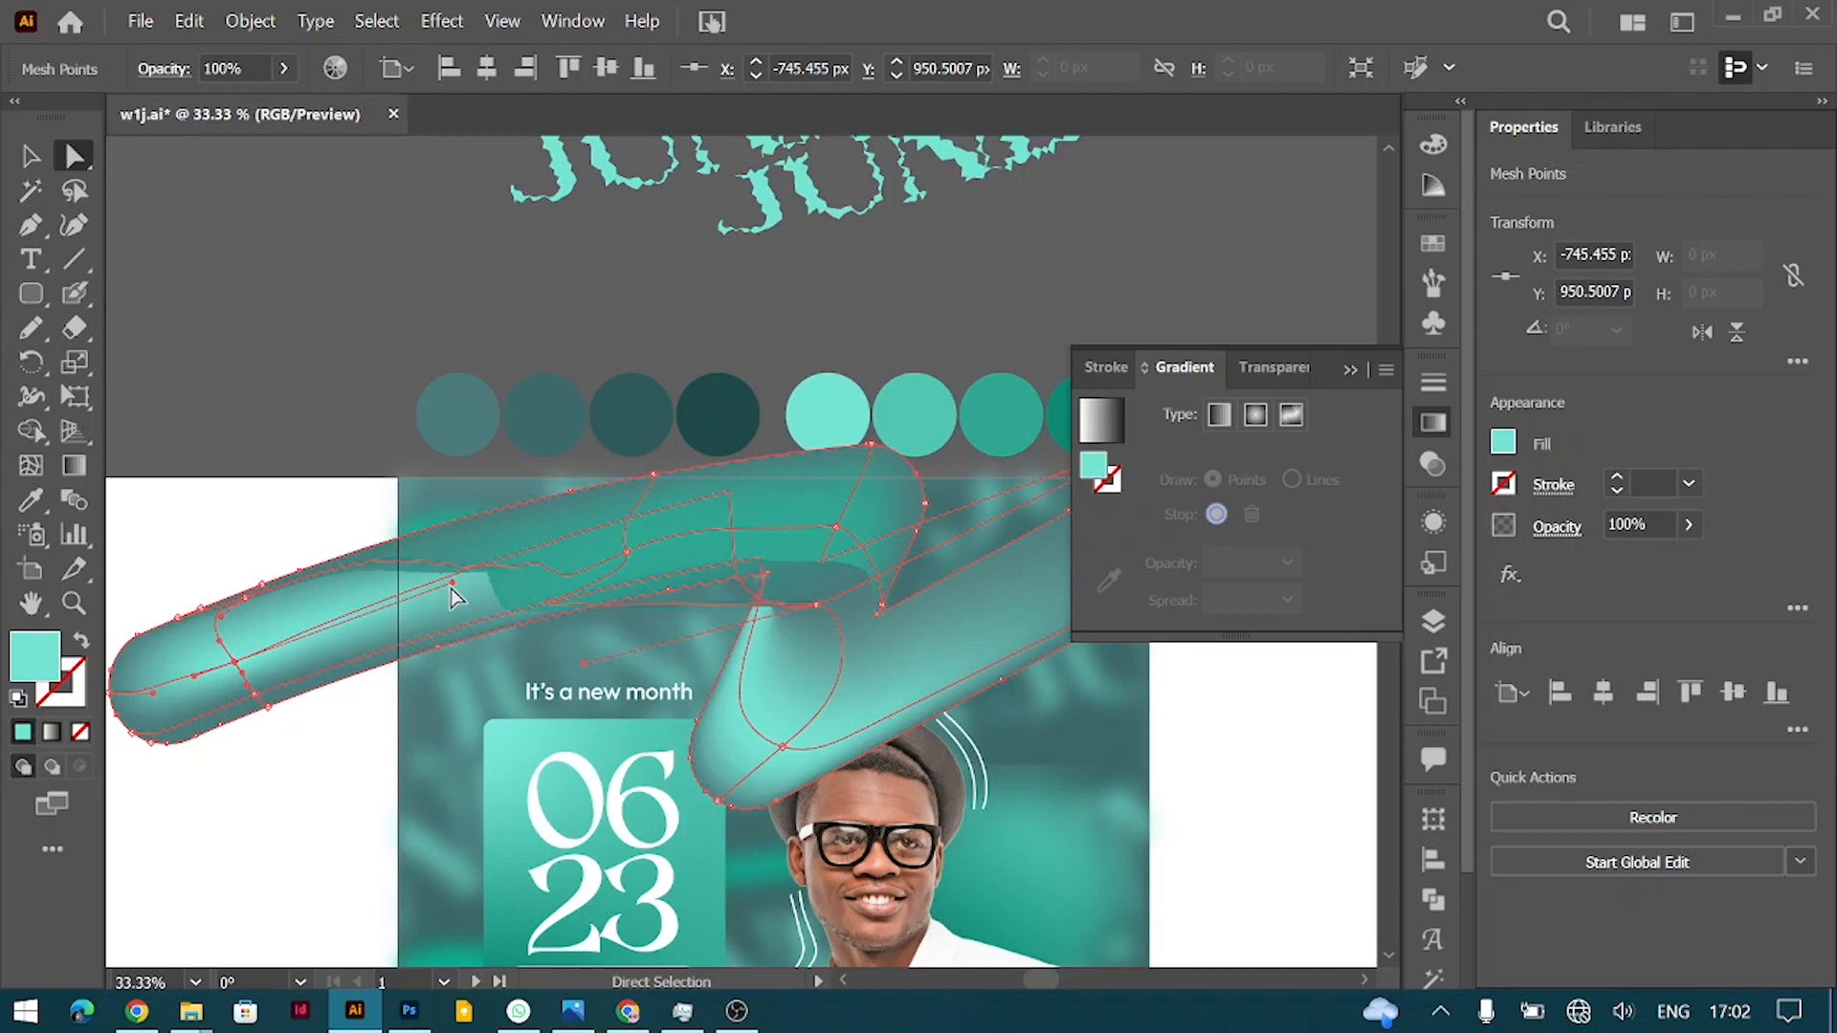
{"action": "left_click_drag", "start_coordinate": [453, 585], "coordinate": [455, 628]}
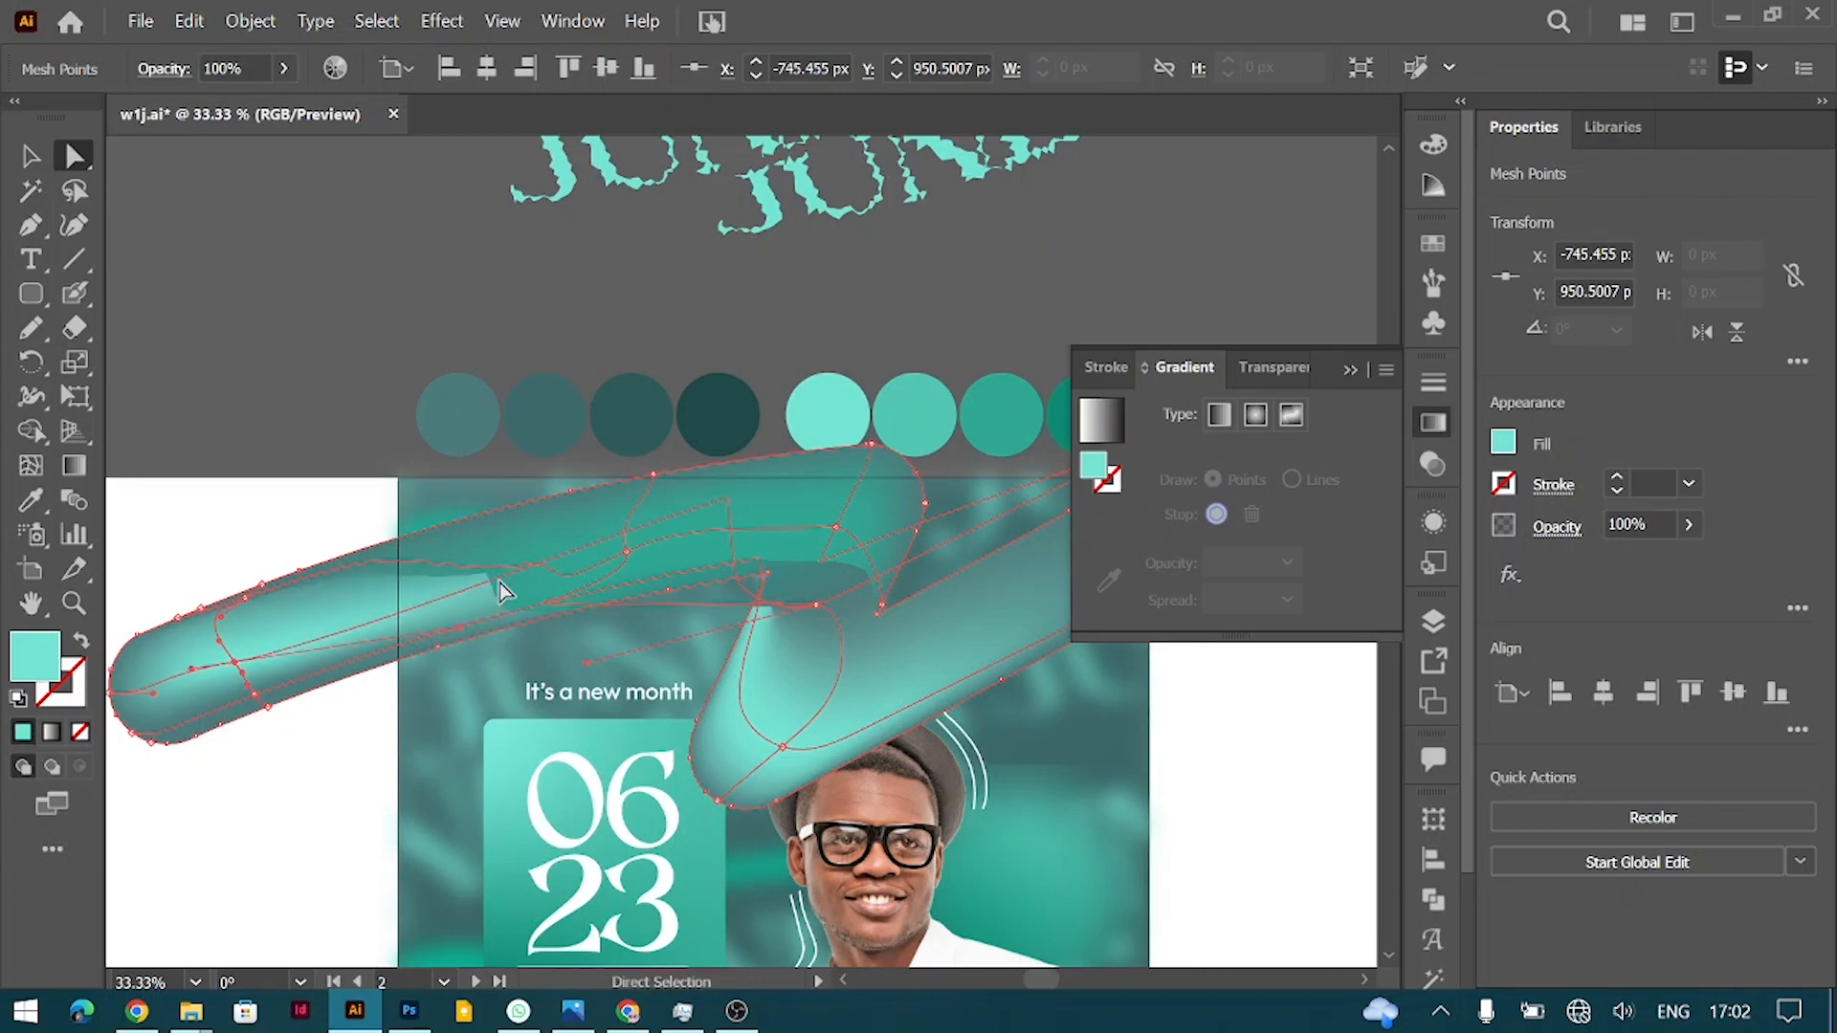
Step: Compare the bright teal swatches on the upper arm's middle mesh point and recolour it with the lightest one
{"action": "left_click", "coordinate": [626, 552]}
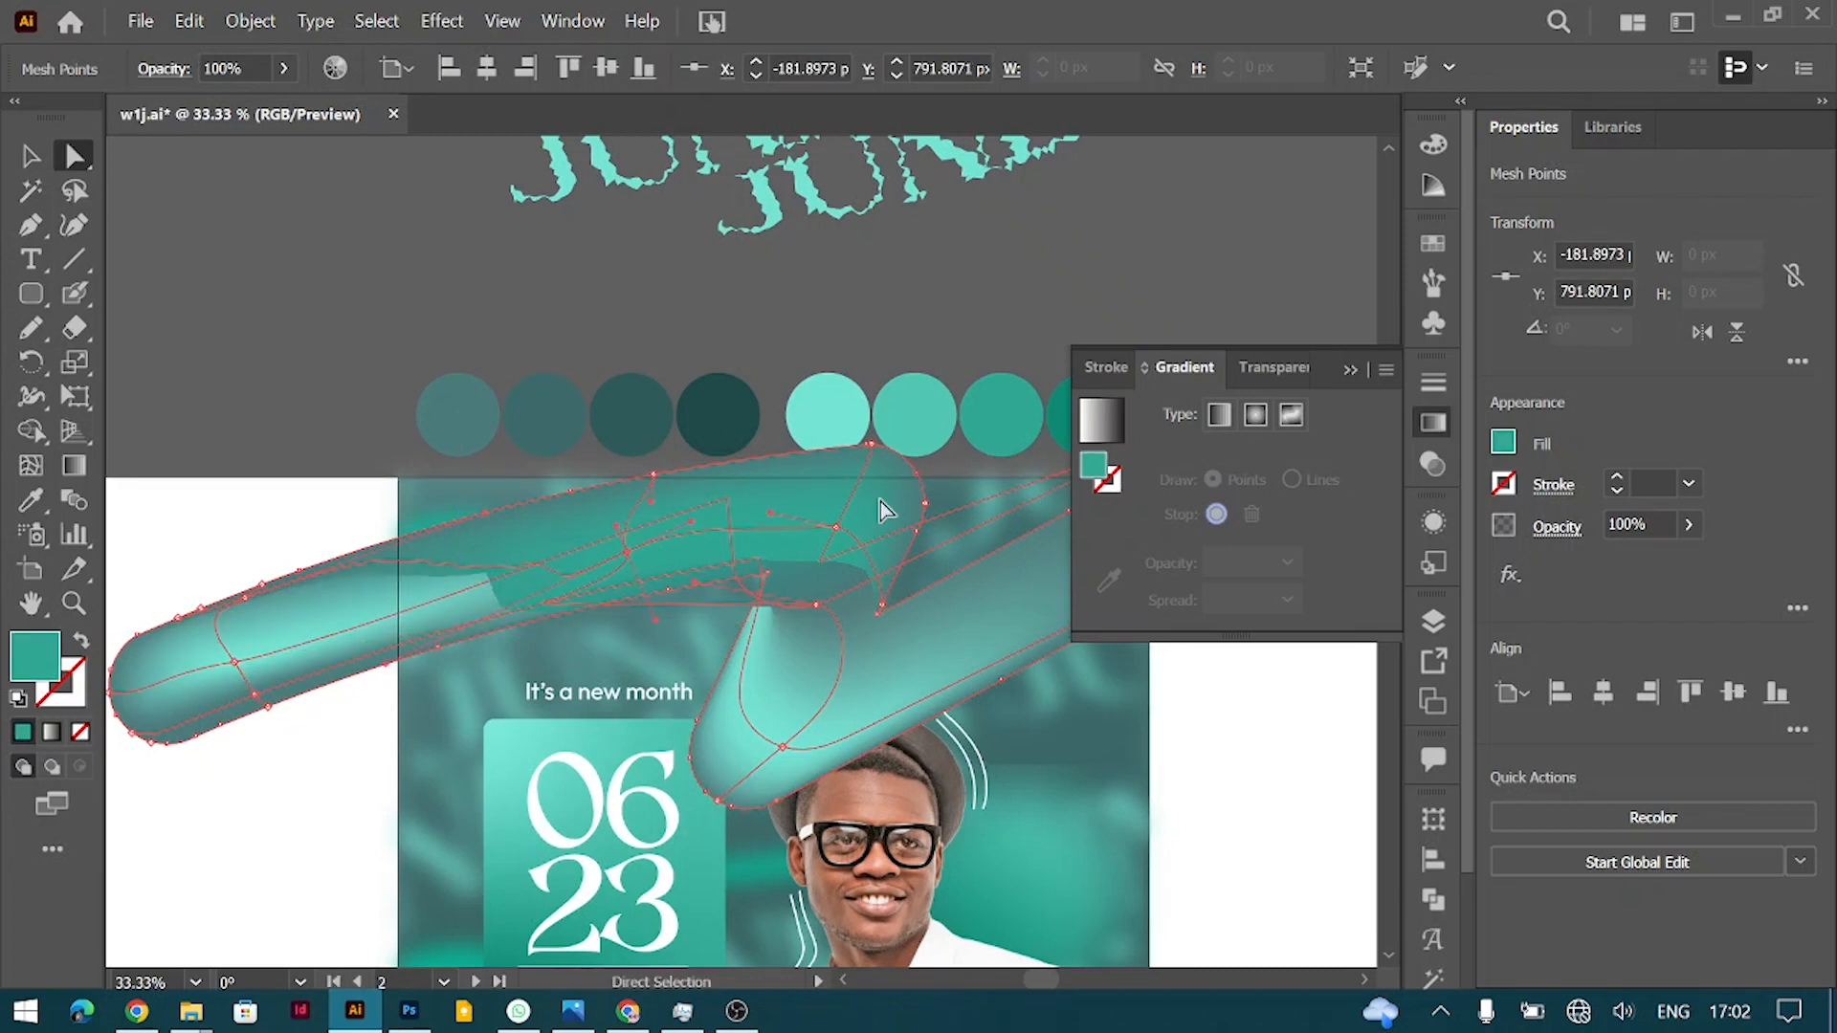
{"action": "key", "text": "i"}
{"action": "left_click", "coordinate": [820, 401]}
{"action": "left_click", "coordinate": [916, 404]}
{"action": "left_click", "coordinate": [1001, 406]}
{"action": "left_click", "coordinate": [829, 402]}
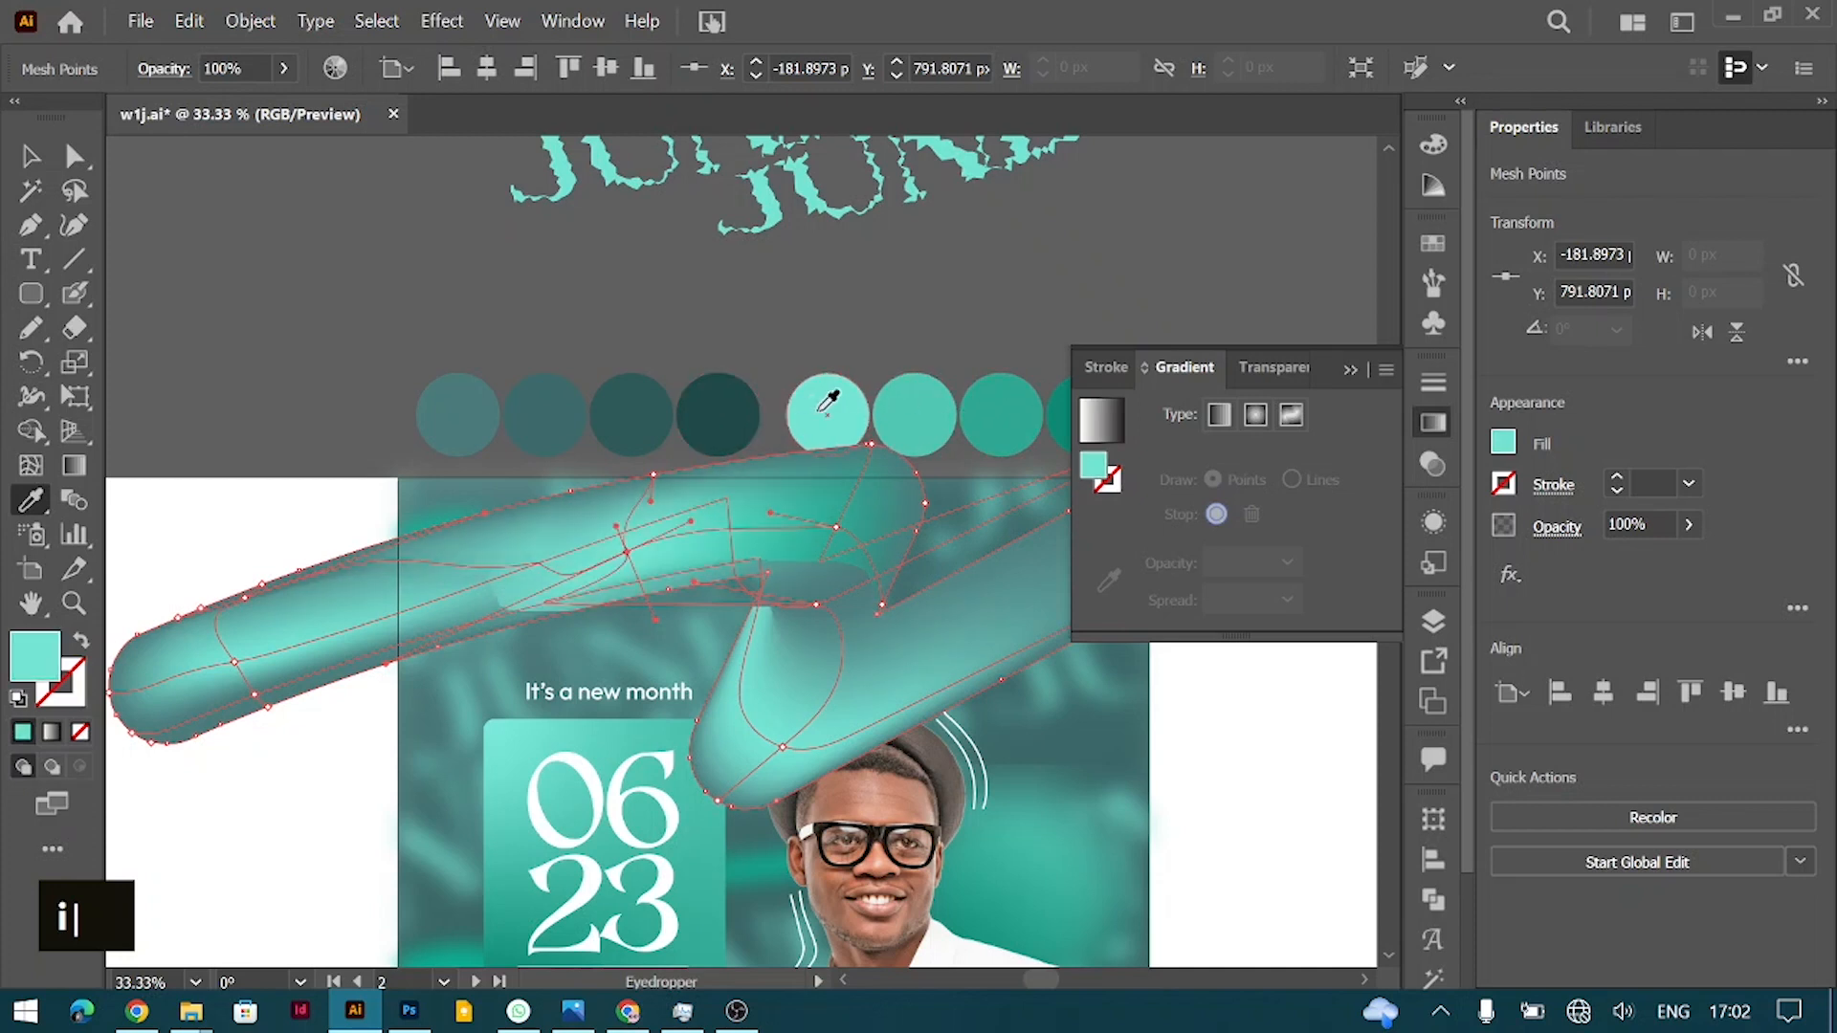
Step: Move the upper-bend mesh point closer to the zigzag ribbon's outer edge at the top of the bend
{"action": "key", "text": "a"}
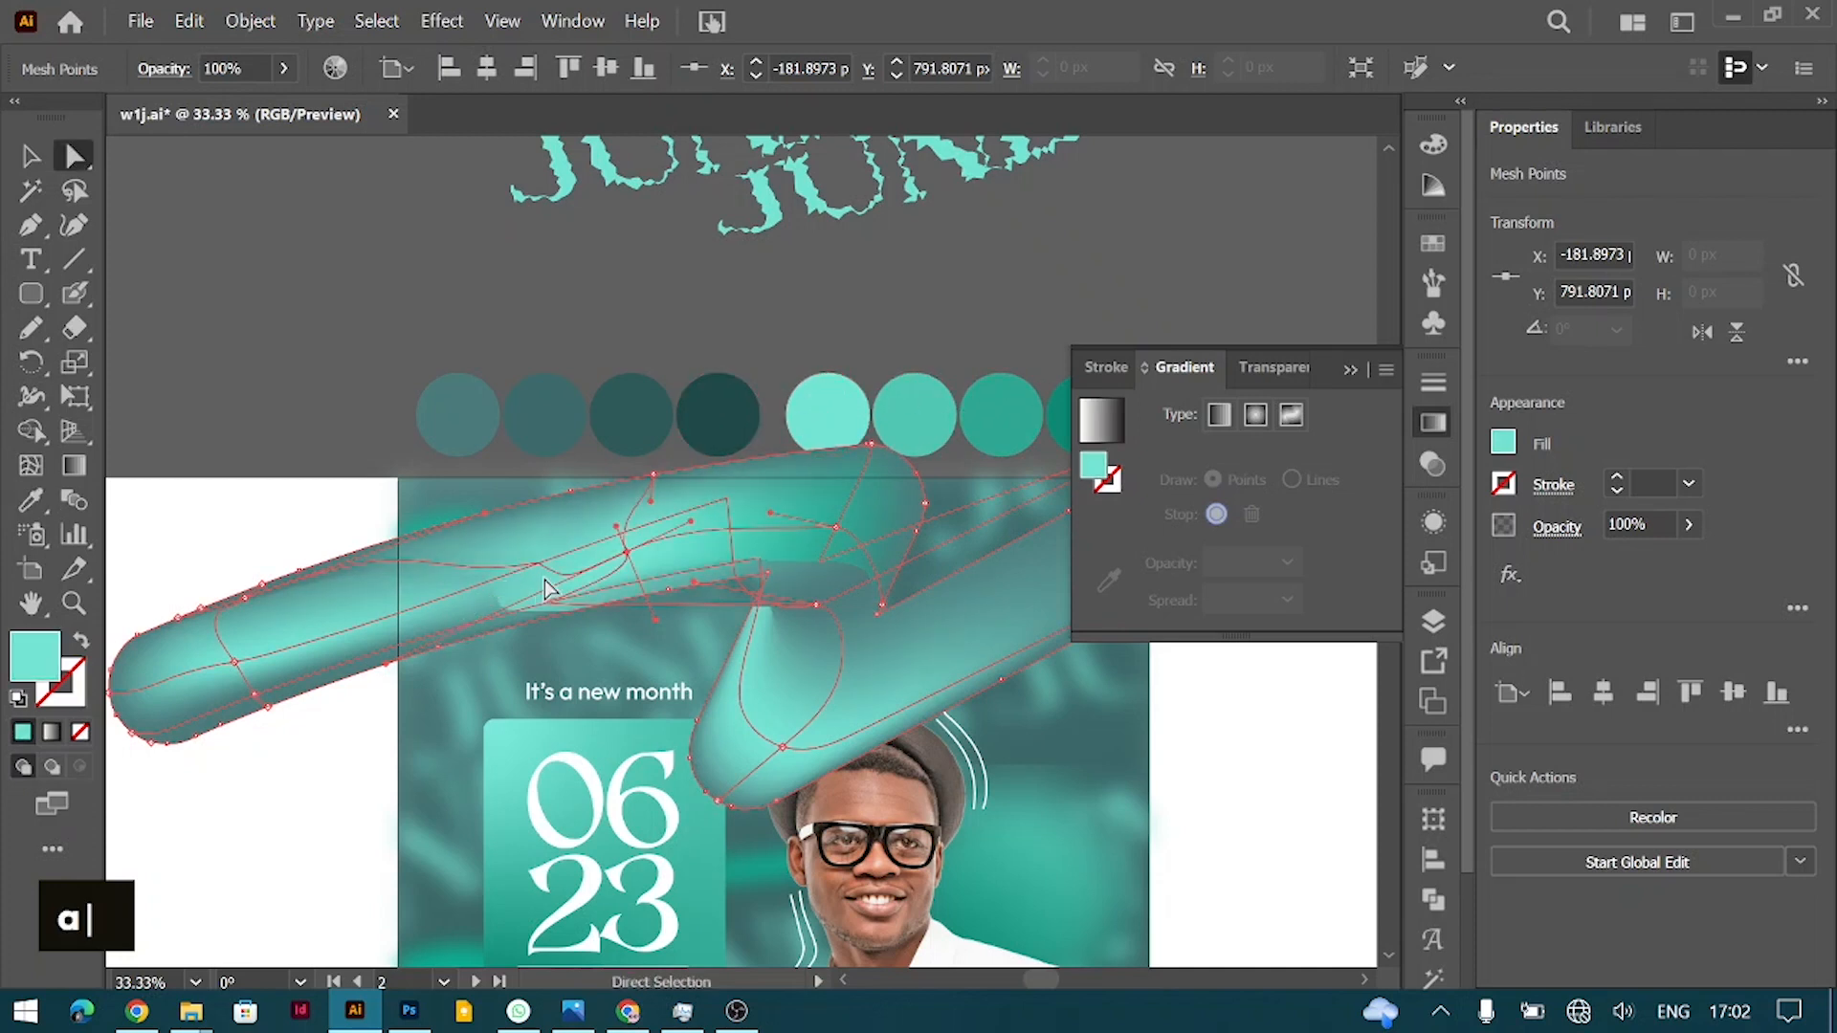
{"action": "left_click_drag", "start_coordinate": [266, 587], "coordinate": [246, 639]}
{"action": "scroll", "coordinate": [430, 651], "scroll_direction": "right", "scroll_amount": 3}
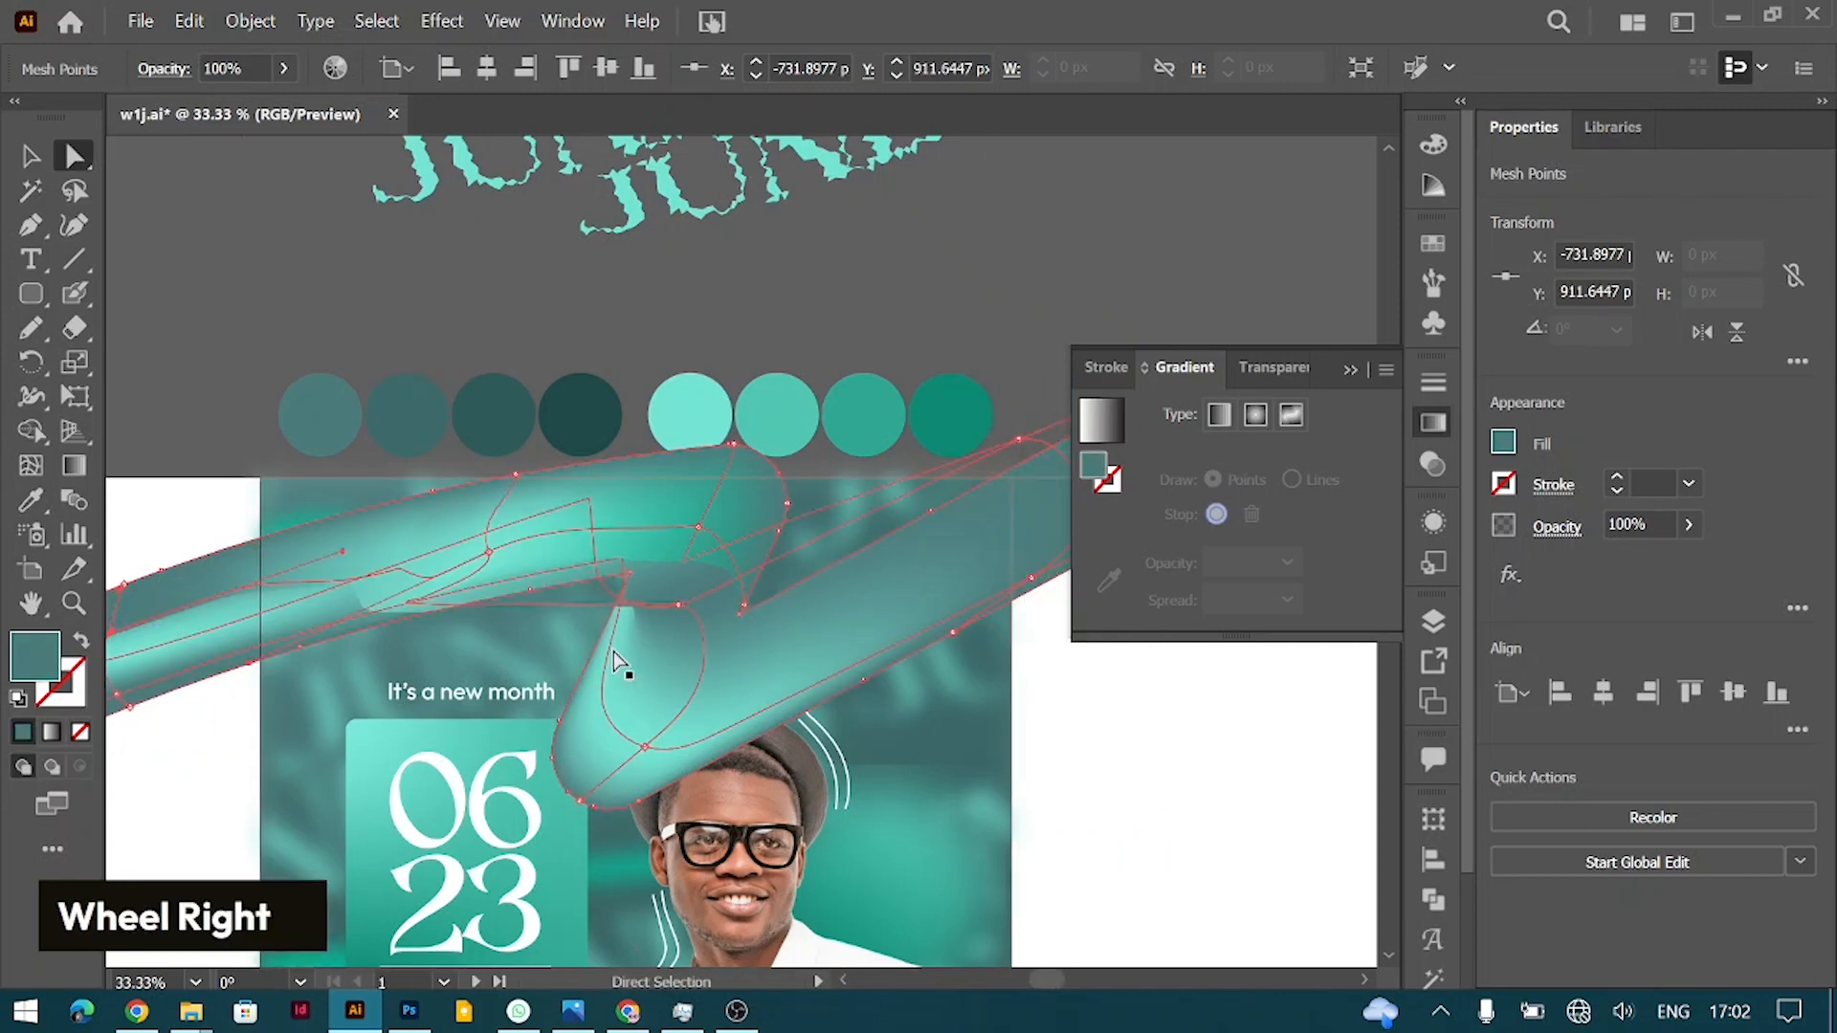
{"action": "left_click_drag", "start_coordinate": [696, 551], "coordinate": [719, 485]}
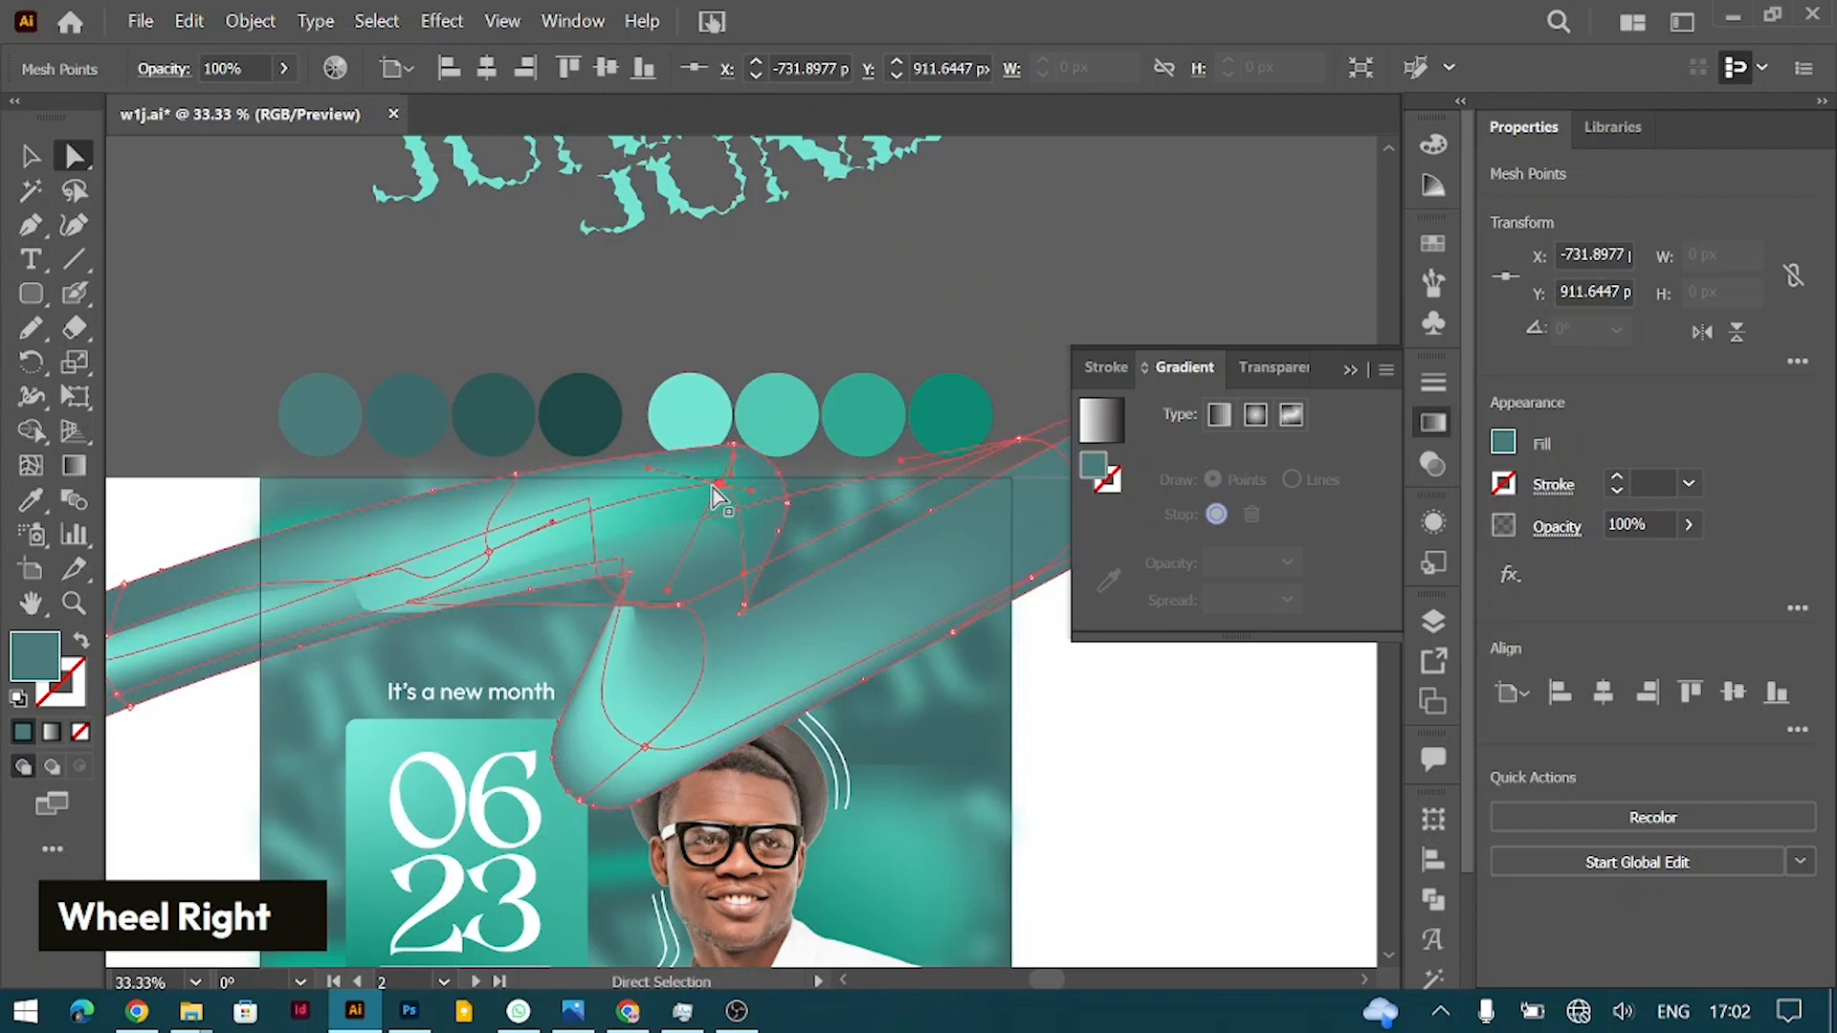
Step: Pull the mesh points around the ribbon's lower bend down past its outline toward the date panel
{"action": "left_click", "coordinate": [634, 586]}
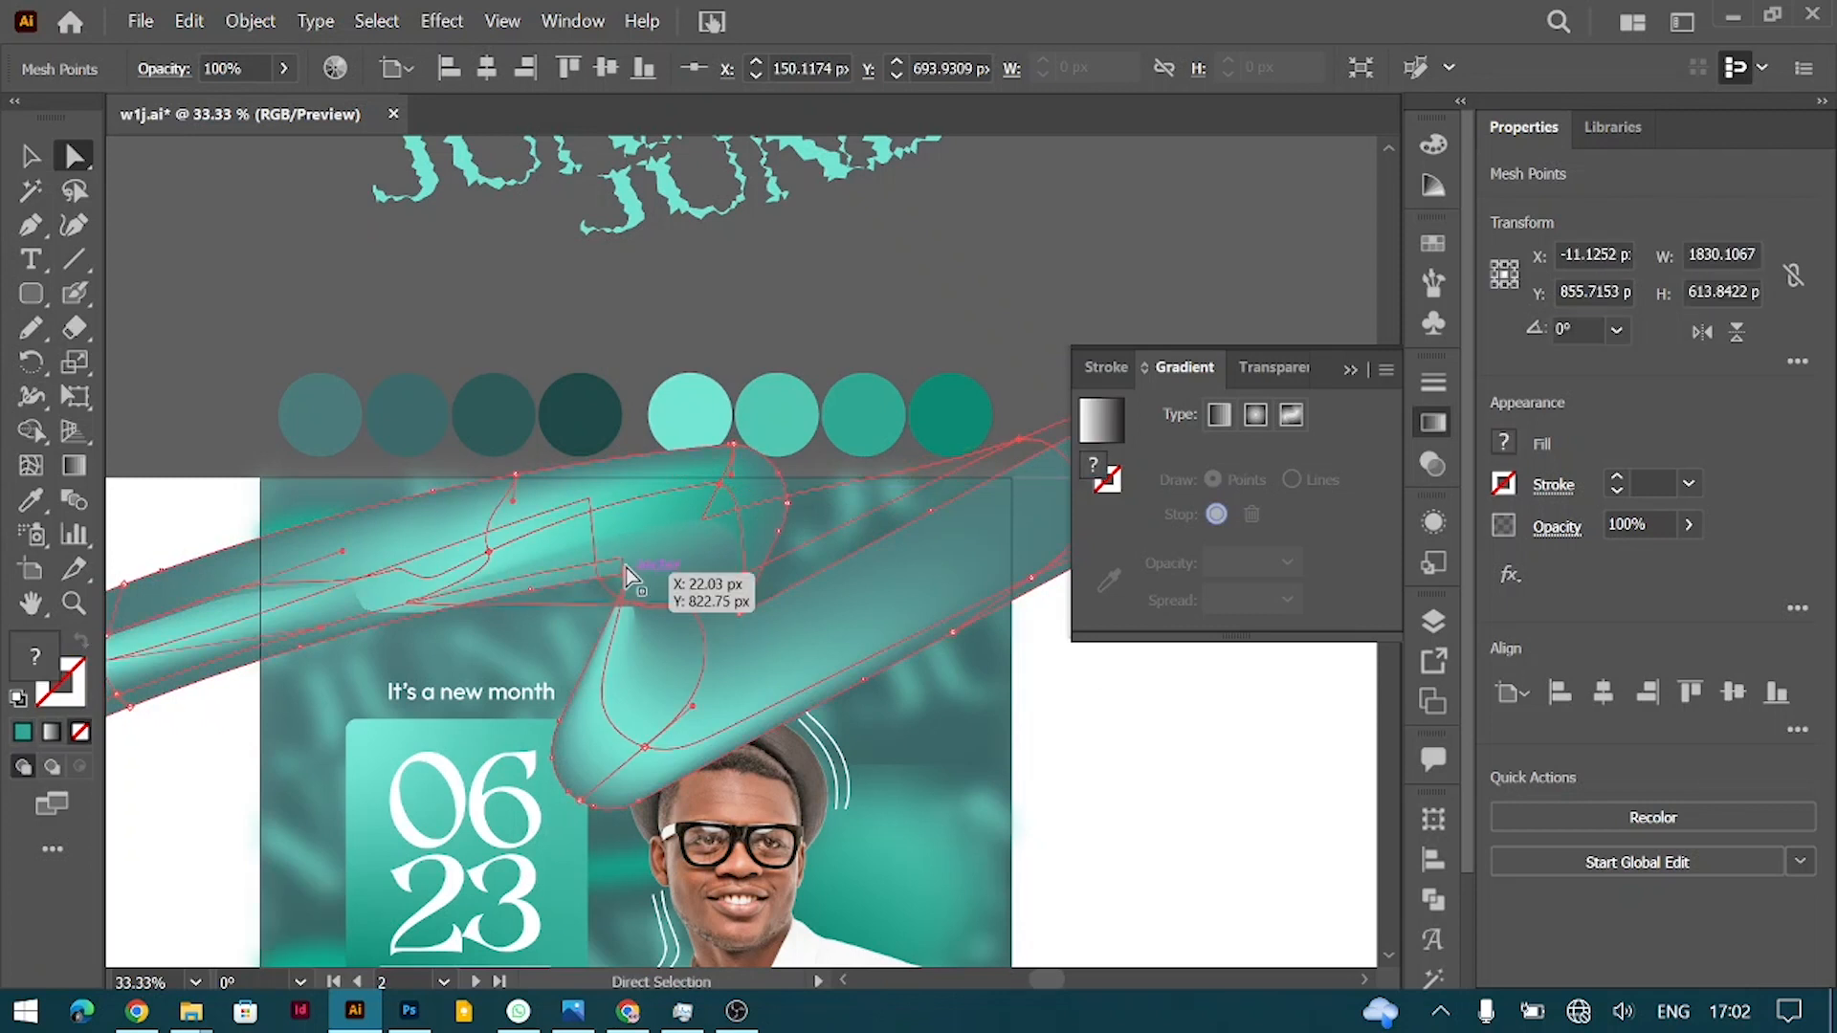
{"action": "left_click", "coordinate": [620, 563]}
{"action": "left_click", "coordinate": [621, 565]}
{"action": "left_click_drag", "start_coordinate": [619, 559], "coordinate": [484, 728]}
{"action": "left_click_drag", "start_coordinate": [590, 507], "coordinate": [530, 718]}
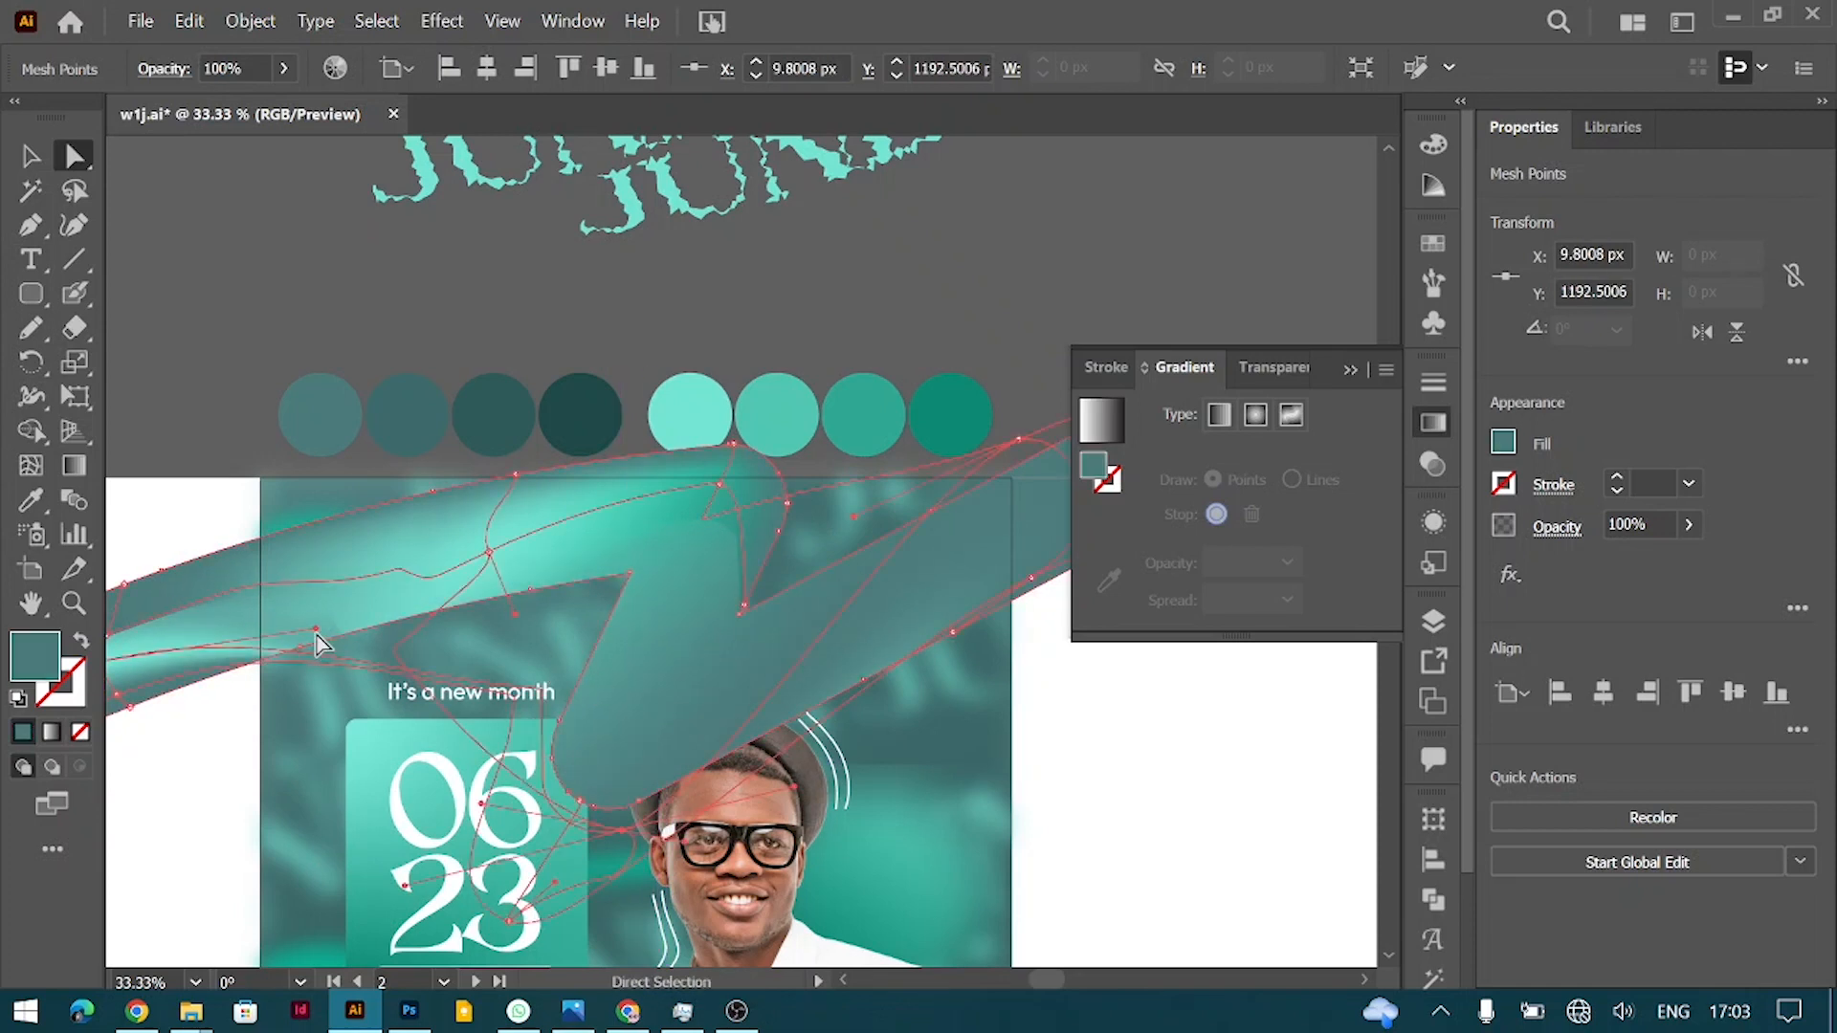
Step: Reposition the mesh points along the ribbon's upper arm and at its upper bend to reshape the colour transition
{"action": "left_click_drag", "start_coordinate": [315, 627], "coordinate": [414, 576]}
{"action": "scroll", "coordinate": [291, 636], "scroll_direction": "left", "scroll_amount": 3}
{"action": "left_click_drag", "start_coordinate": [291, 636], "coordinate": [341, 542]}
{"action": "scroll", "coordinate": [624, 612], "scroll_direction": "right", "scroll_amount": 6}
{"action": "left_click_drag", "start_coordinate": [526, 488], "coordinate": [460, 553]}
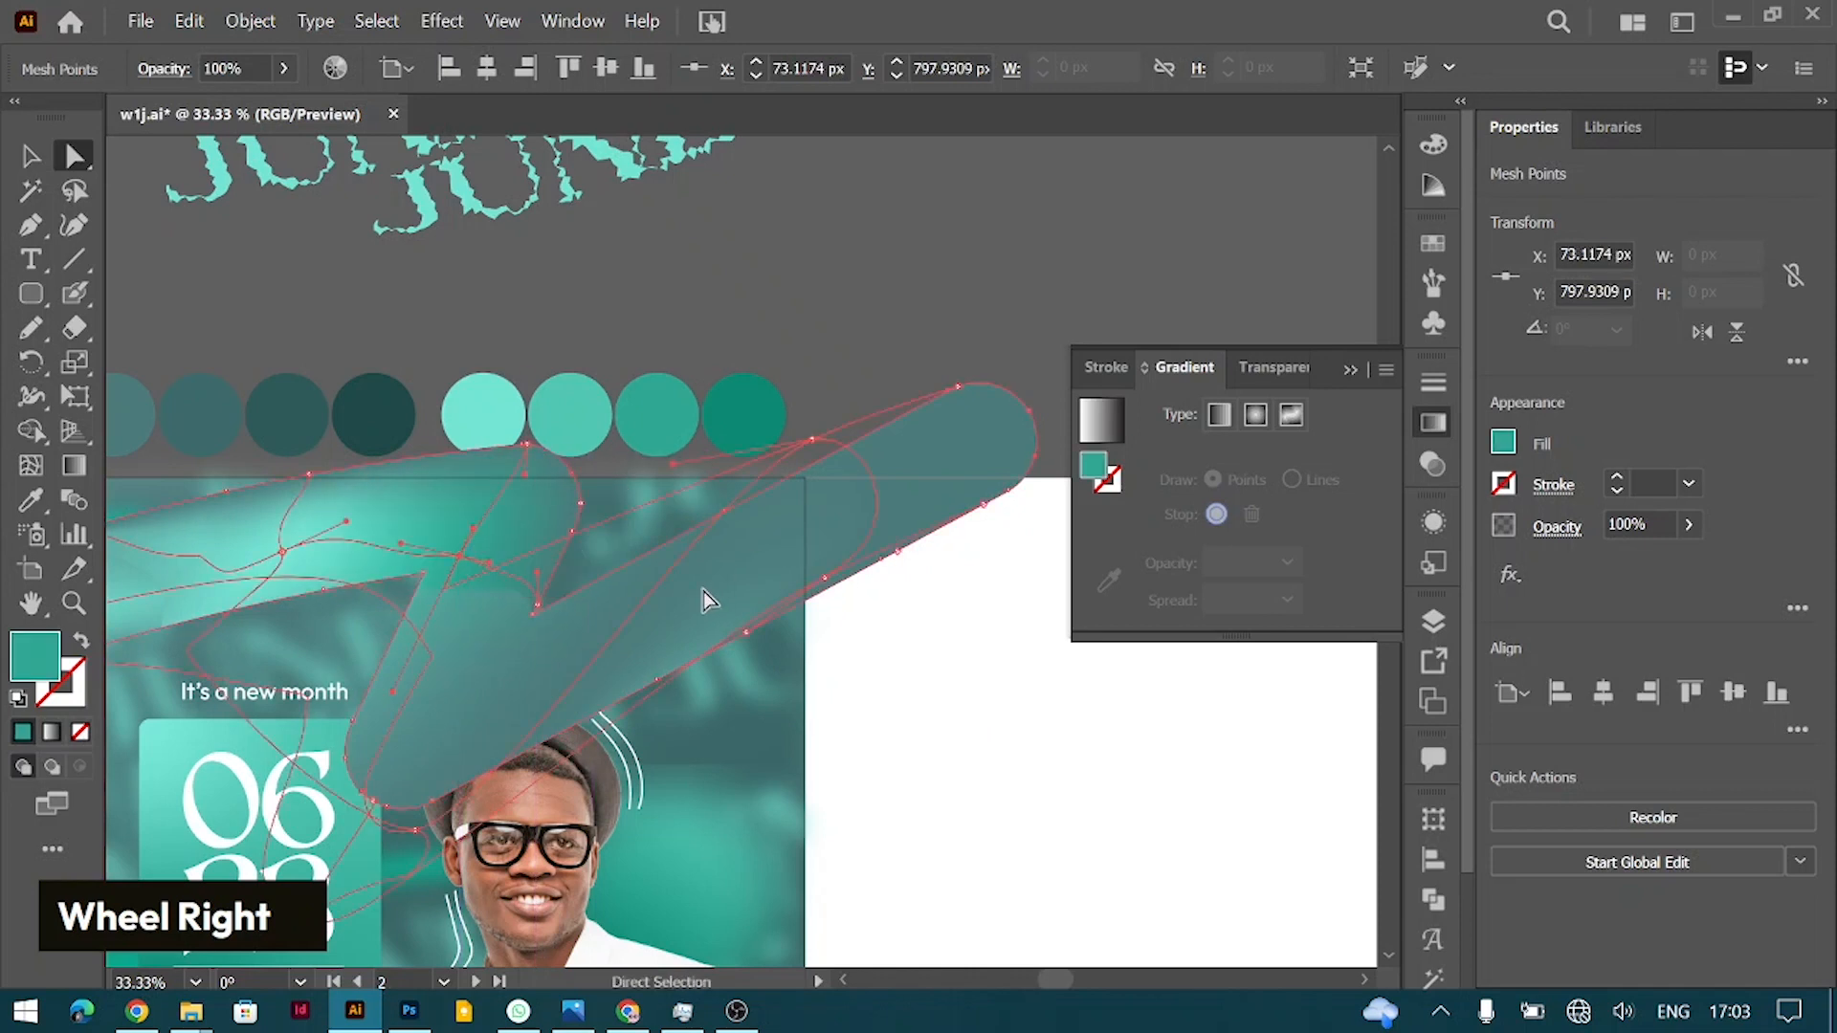
Step: Move the middle mesh point on the upper edge of the ribbon's right arm down into the arm
{"action": "left_click", "coordinate": [748, 634]}
{"action": "left_click", "coordinate": [812, 442]}
{"action": "left_click_drag", "start_coordinate": [812, 442], "coordinate": [796, 555]}
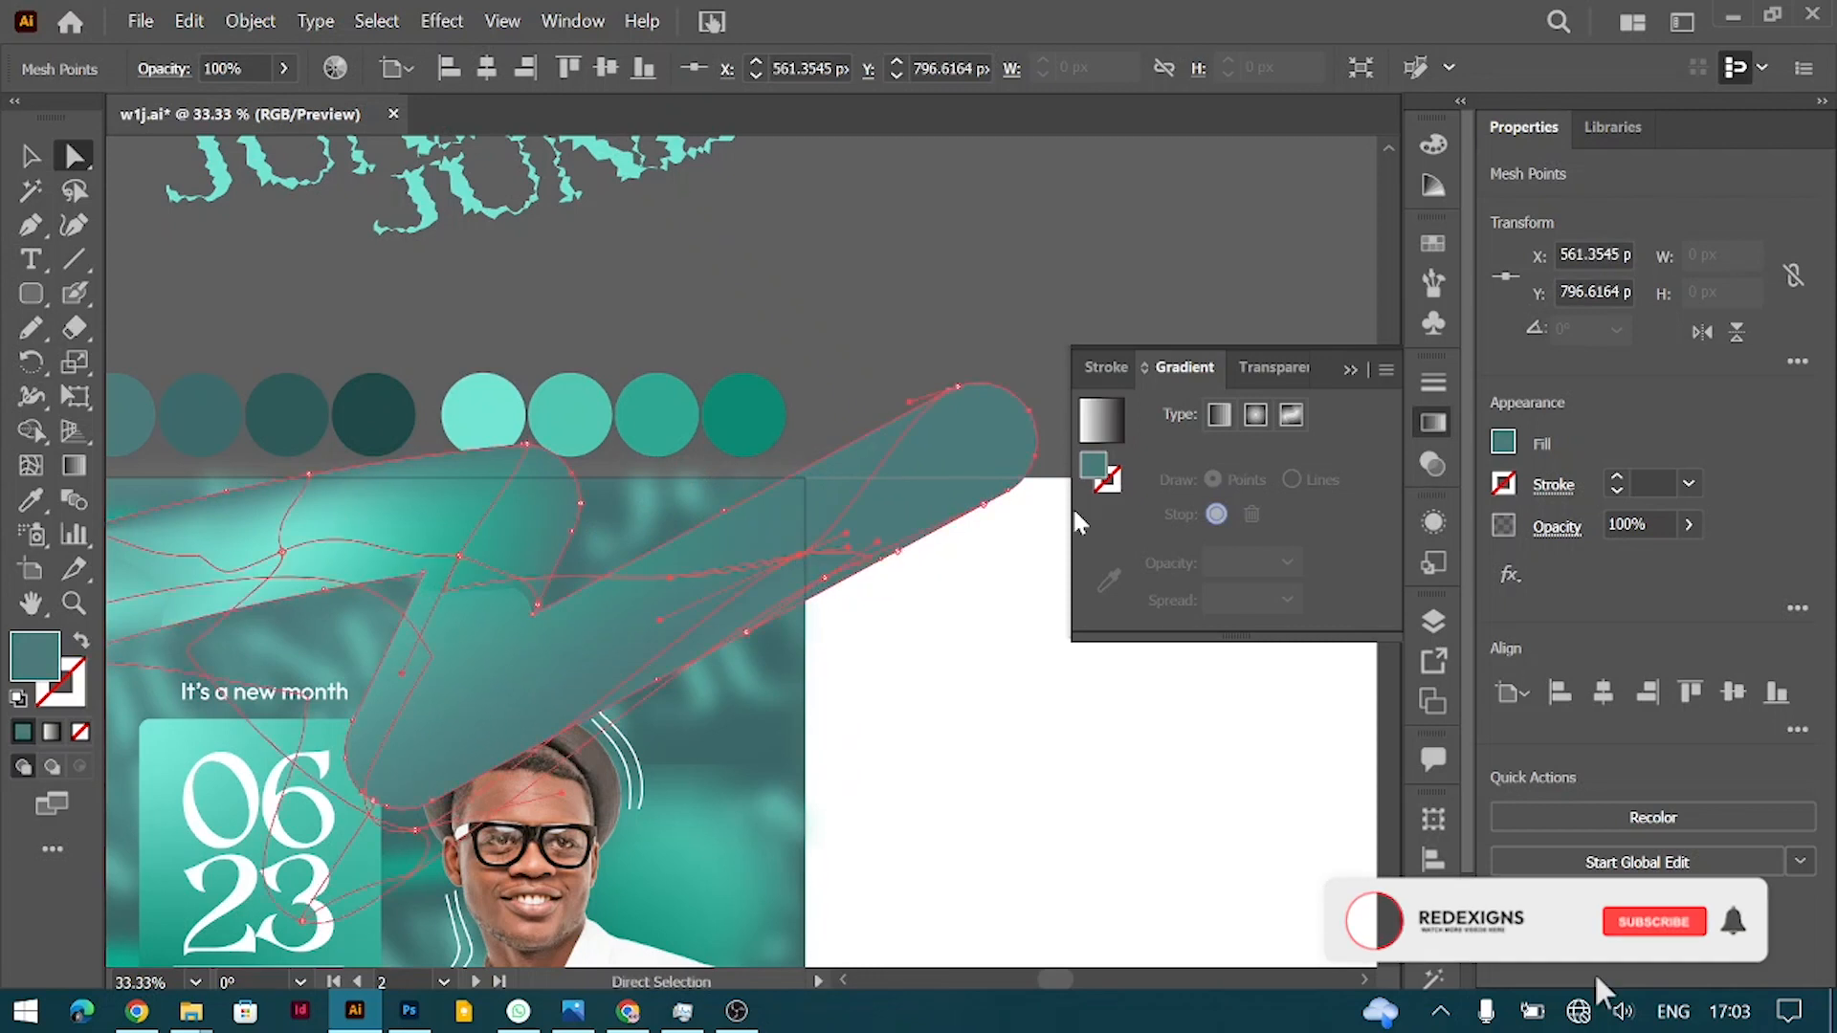
Step: Compare bright and muted teal swatches on the right arm's mesh point and colour it with the second muted teal one
{"action": "key", "text": "i"}
{"action": "left_click", "coordinate": [746, 424]}
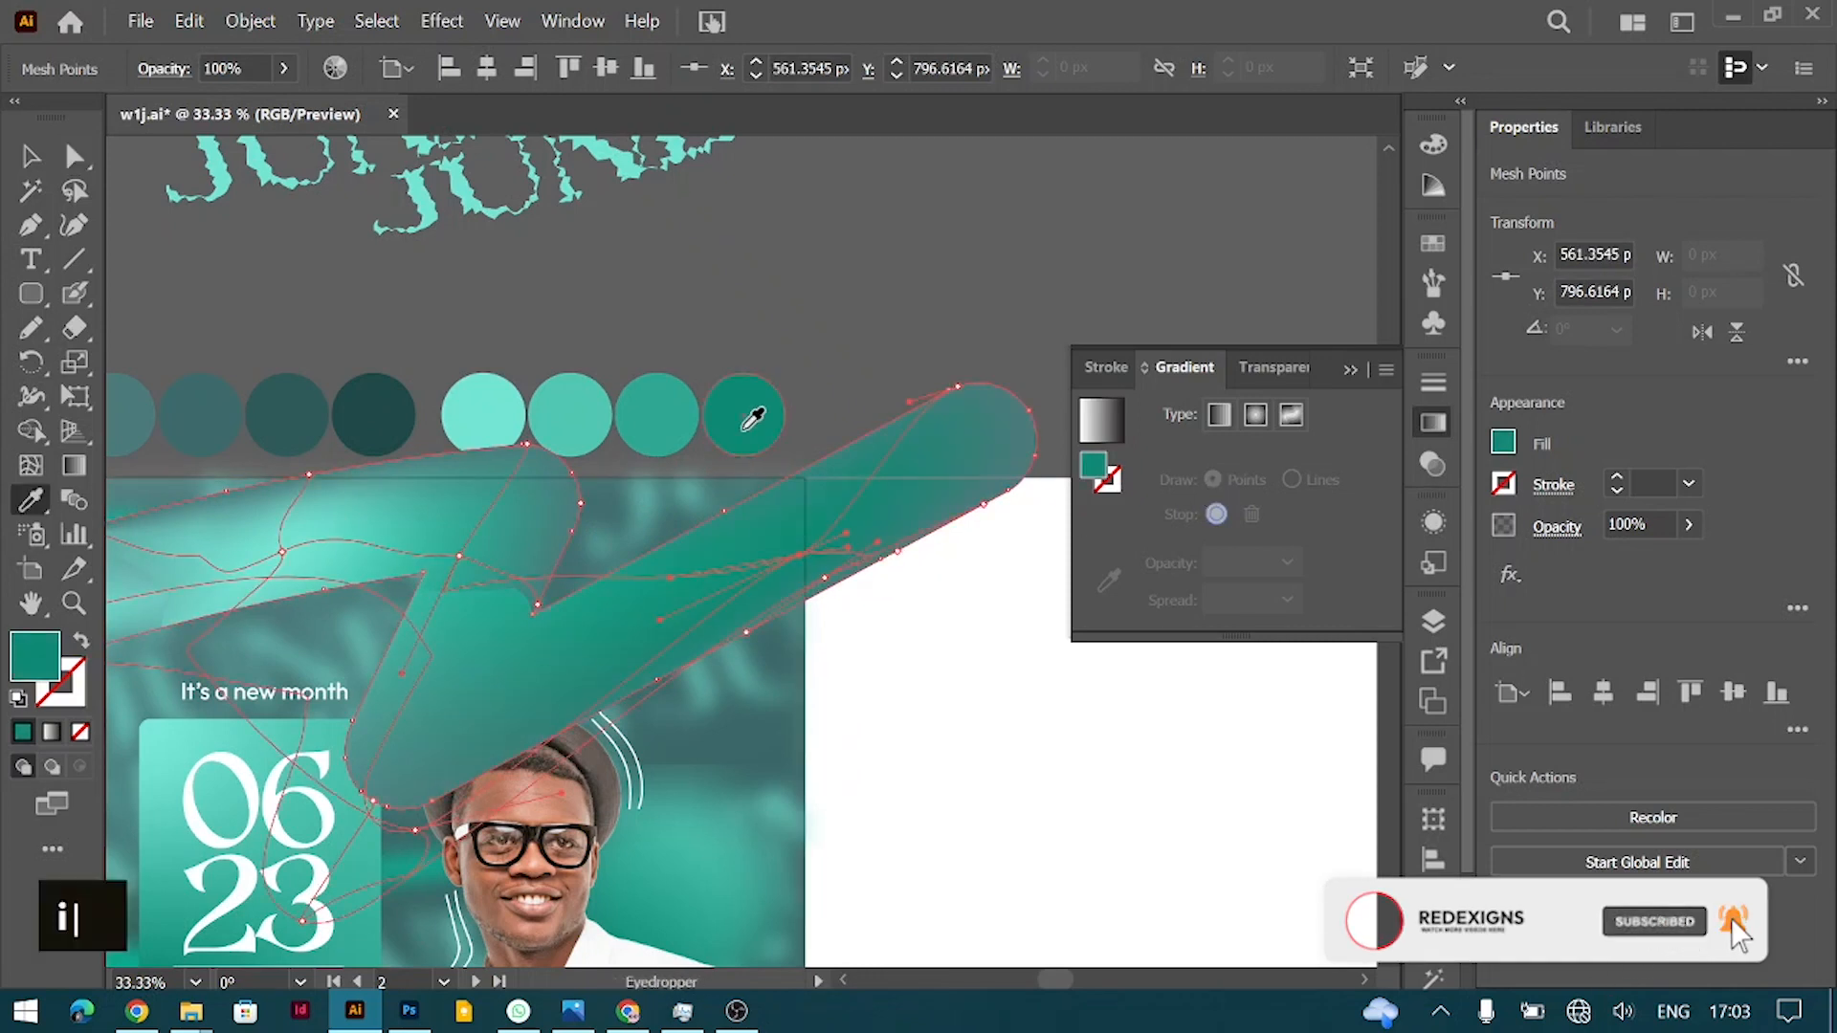
{"action": "left_click", "coordinate": [292, 405]}
{"action": "left_click", "coordinate": [197, 400]}
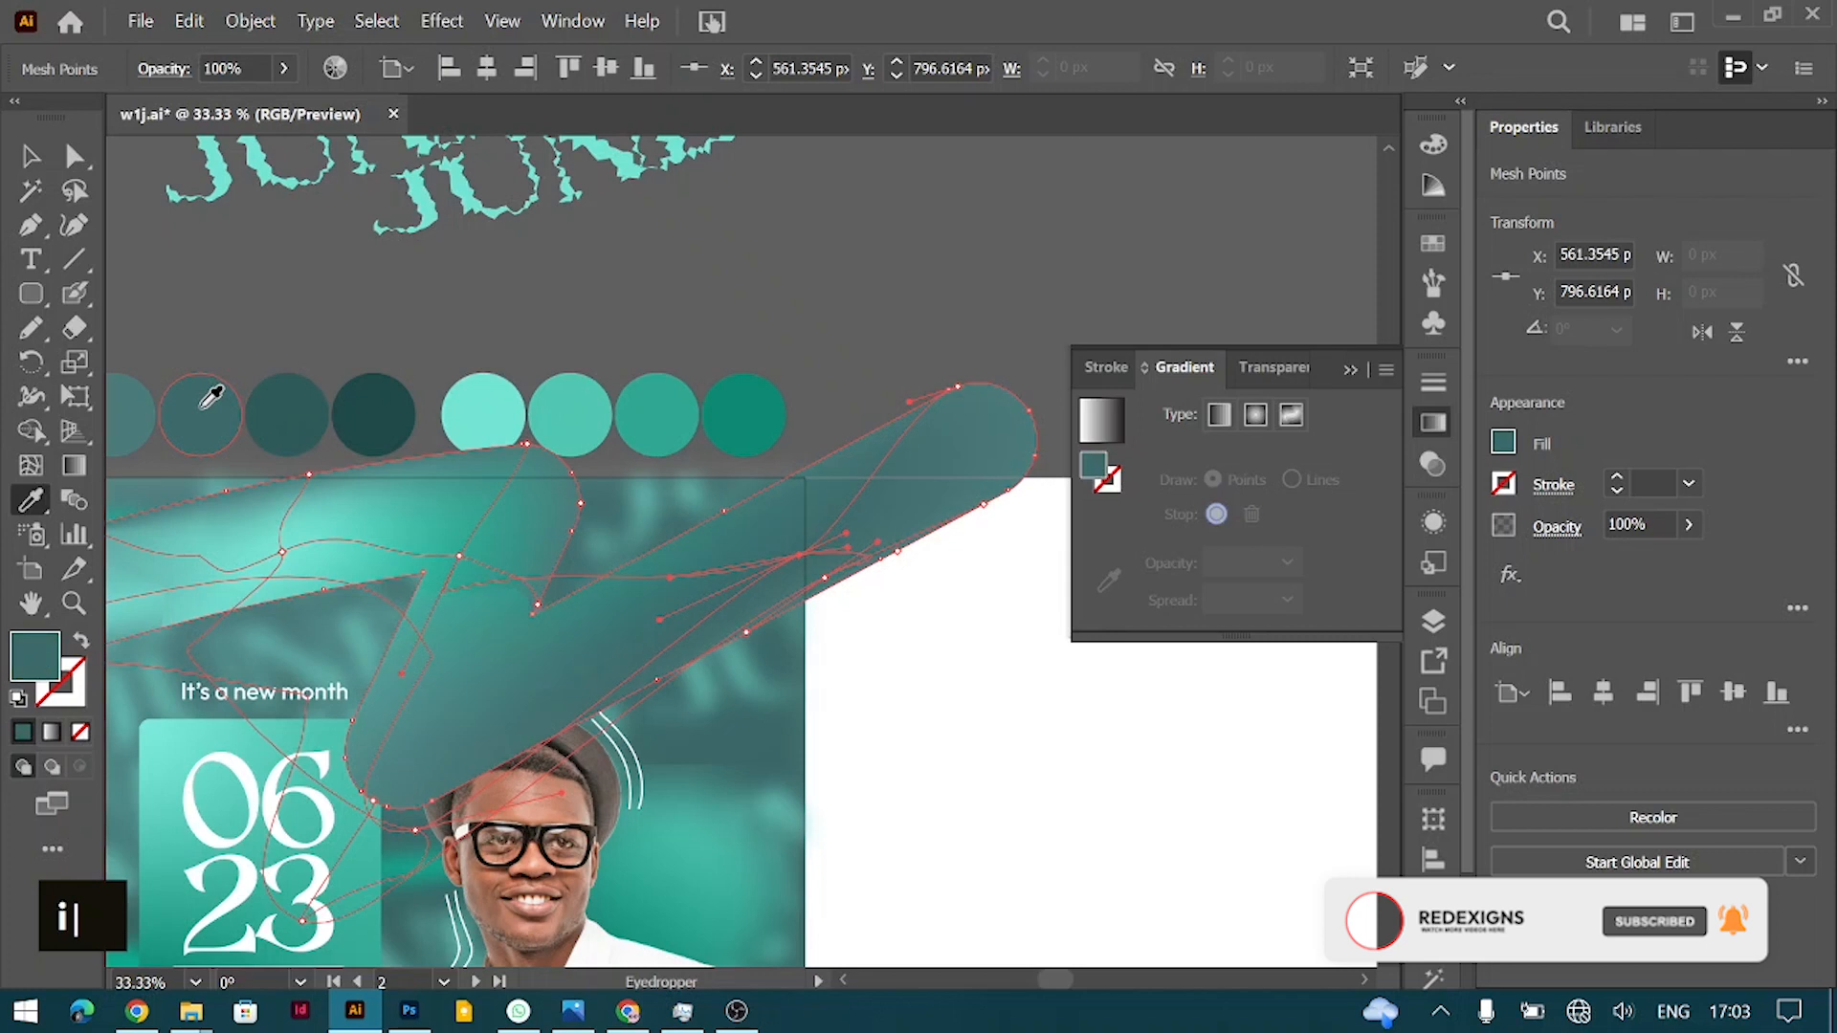
{"action": "left_click", "coordinate": [280, 398]}
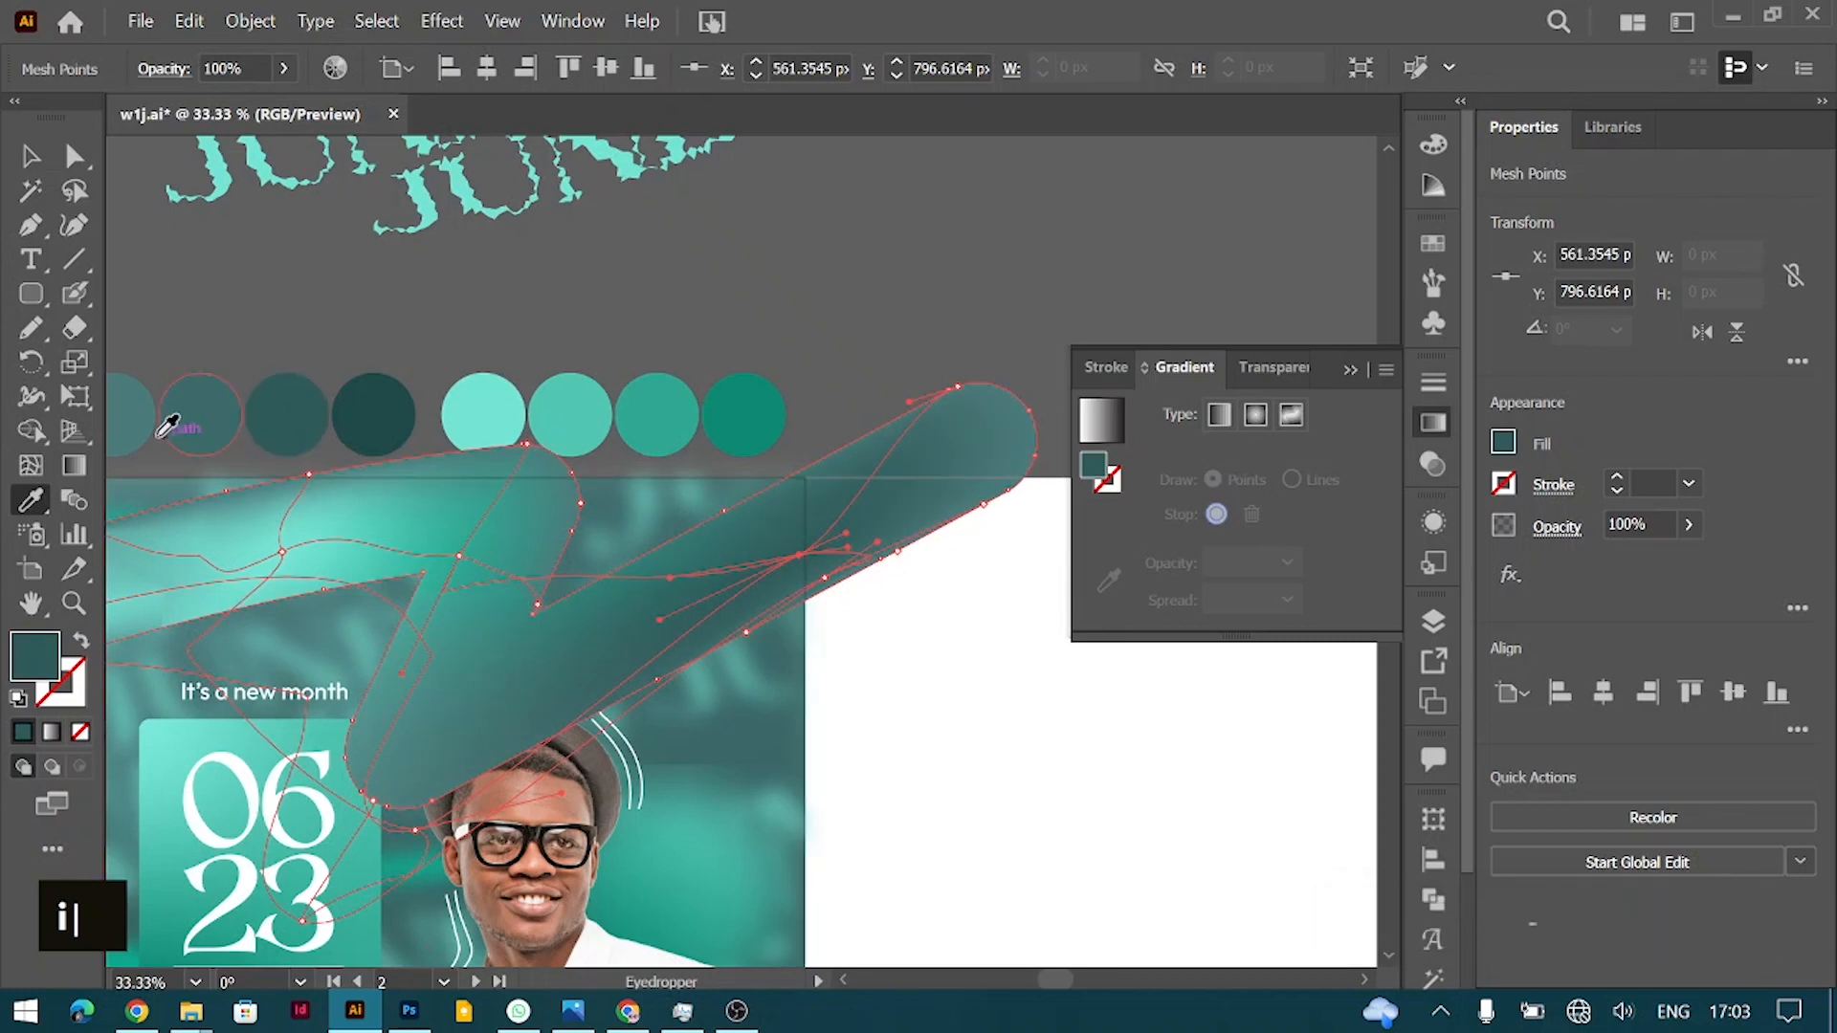
{"action": "left_click", "coordinate": [138, 415]}
{"action": "left_click", "coordinate": [231, 415]}
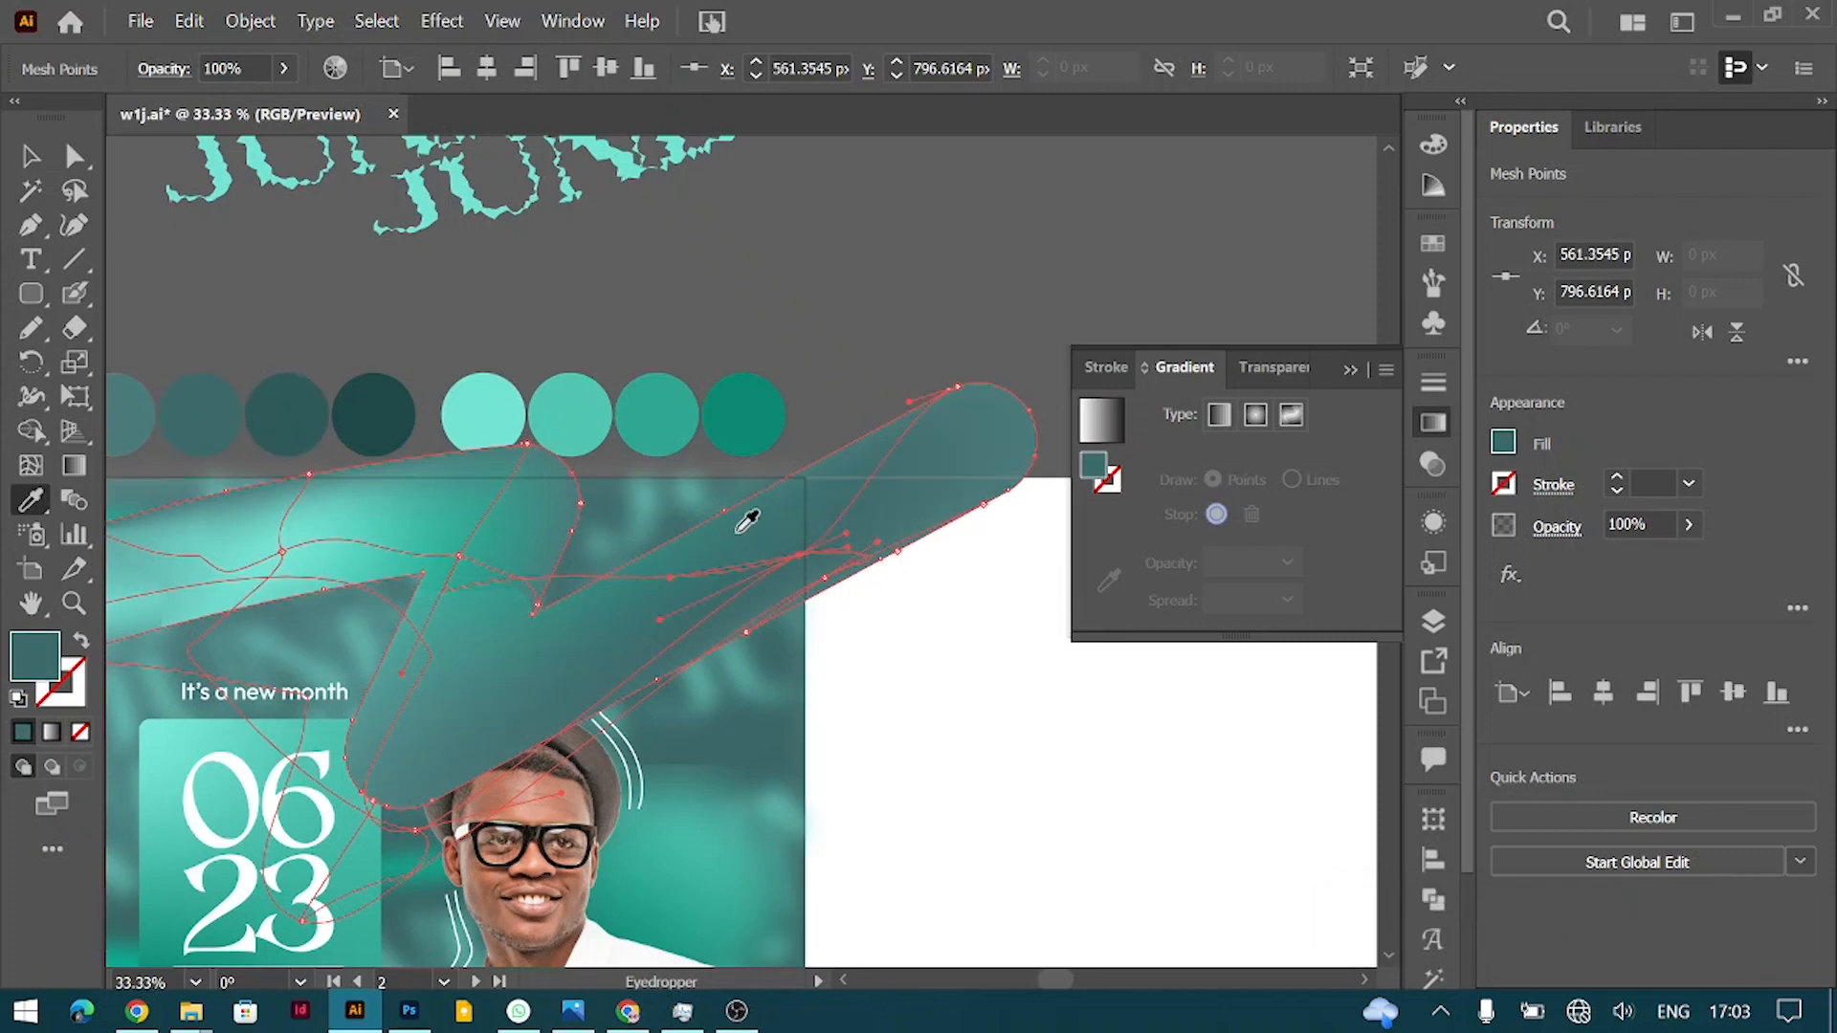
Step: Change the zigzag ribbon's stacking order so that it sits behind the man's photo and the date panel
{"action": "key", "text": "ctrl+shift"}
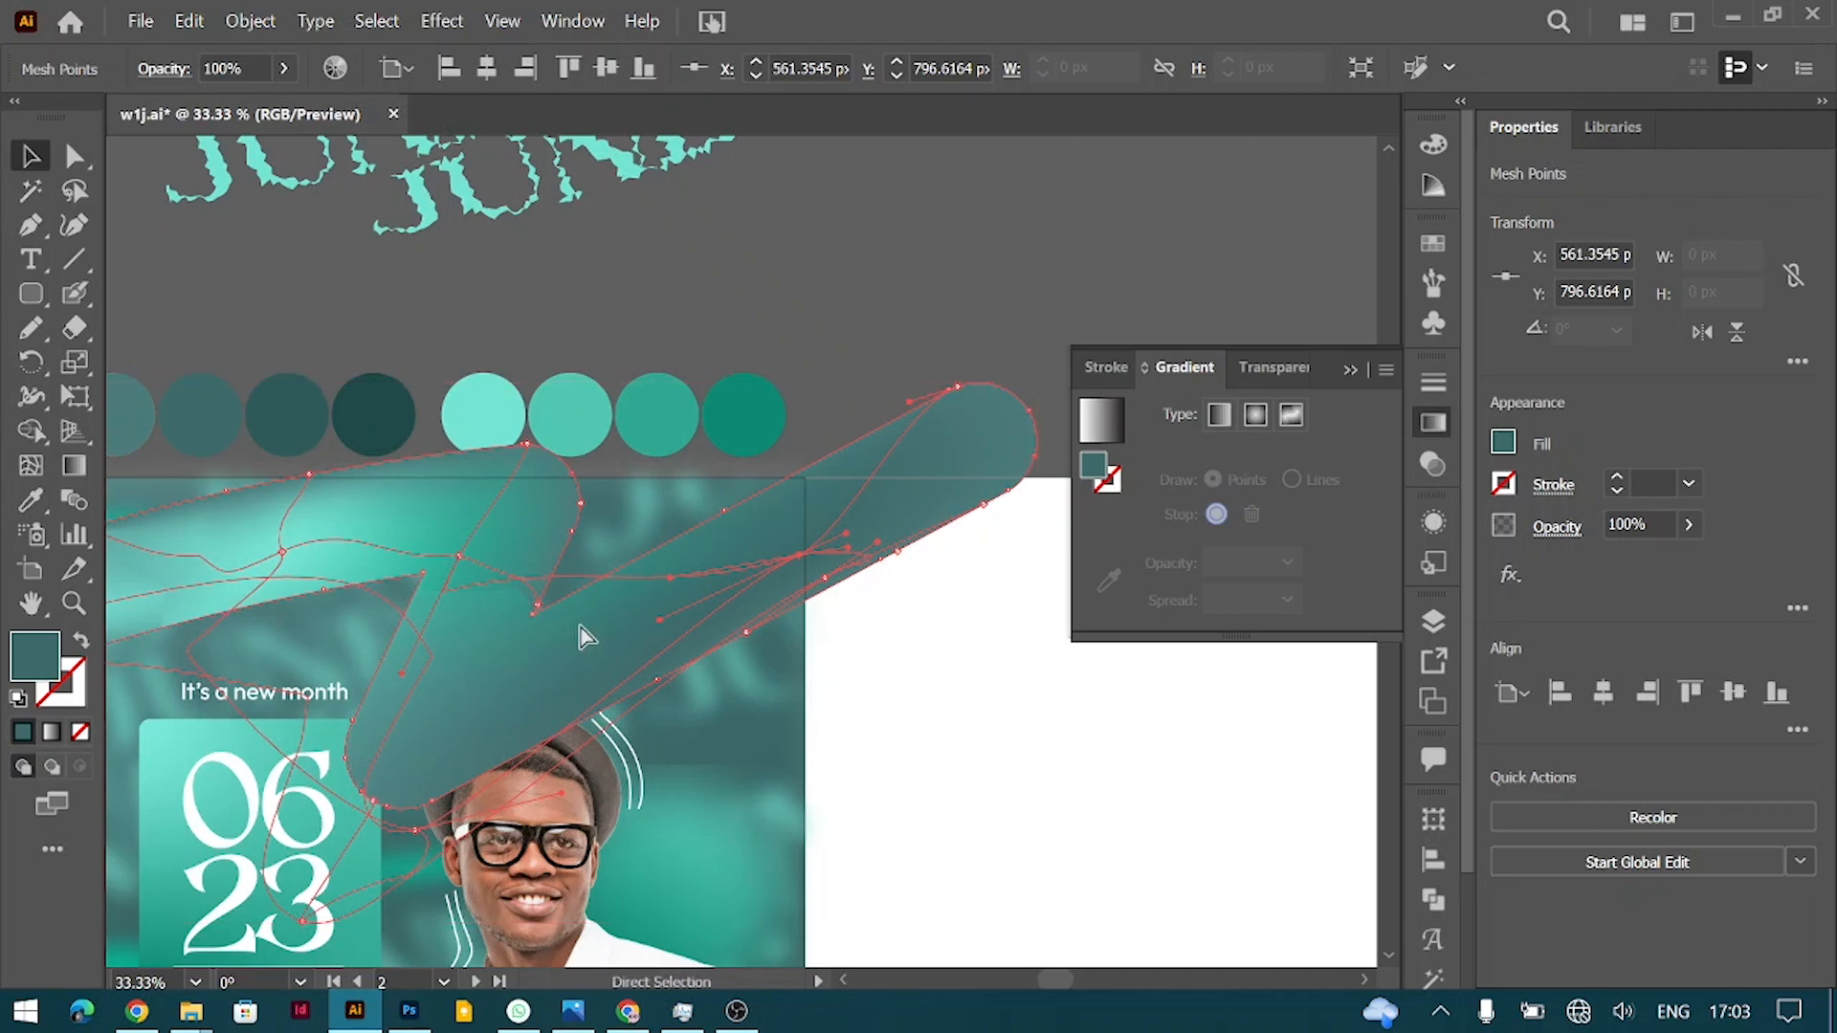
{"action": "key", "text": "ctrl+bracketright"}
{"action": "key", "text": "ctrl+bracketright"}
{"action": "key", "text": "ctrl+bracketright"}
{"action": "key", "text": "ctrl+bracketright"}
{"action": "key", "text": "ctrl+bracketright"}
{"action": "key", "text": "ctrl+bracketright"}
{"action": "key", "text": "ctrl+bracketleft"}
{"action": "key", "text": "ctrl+bracketright"}
{"action": "key", "text": "ctrl+bracketright"}
{"action": "key", "text": "ctrl+bracketright"}
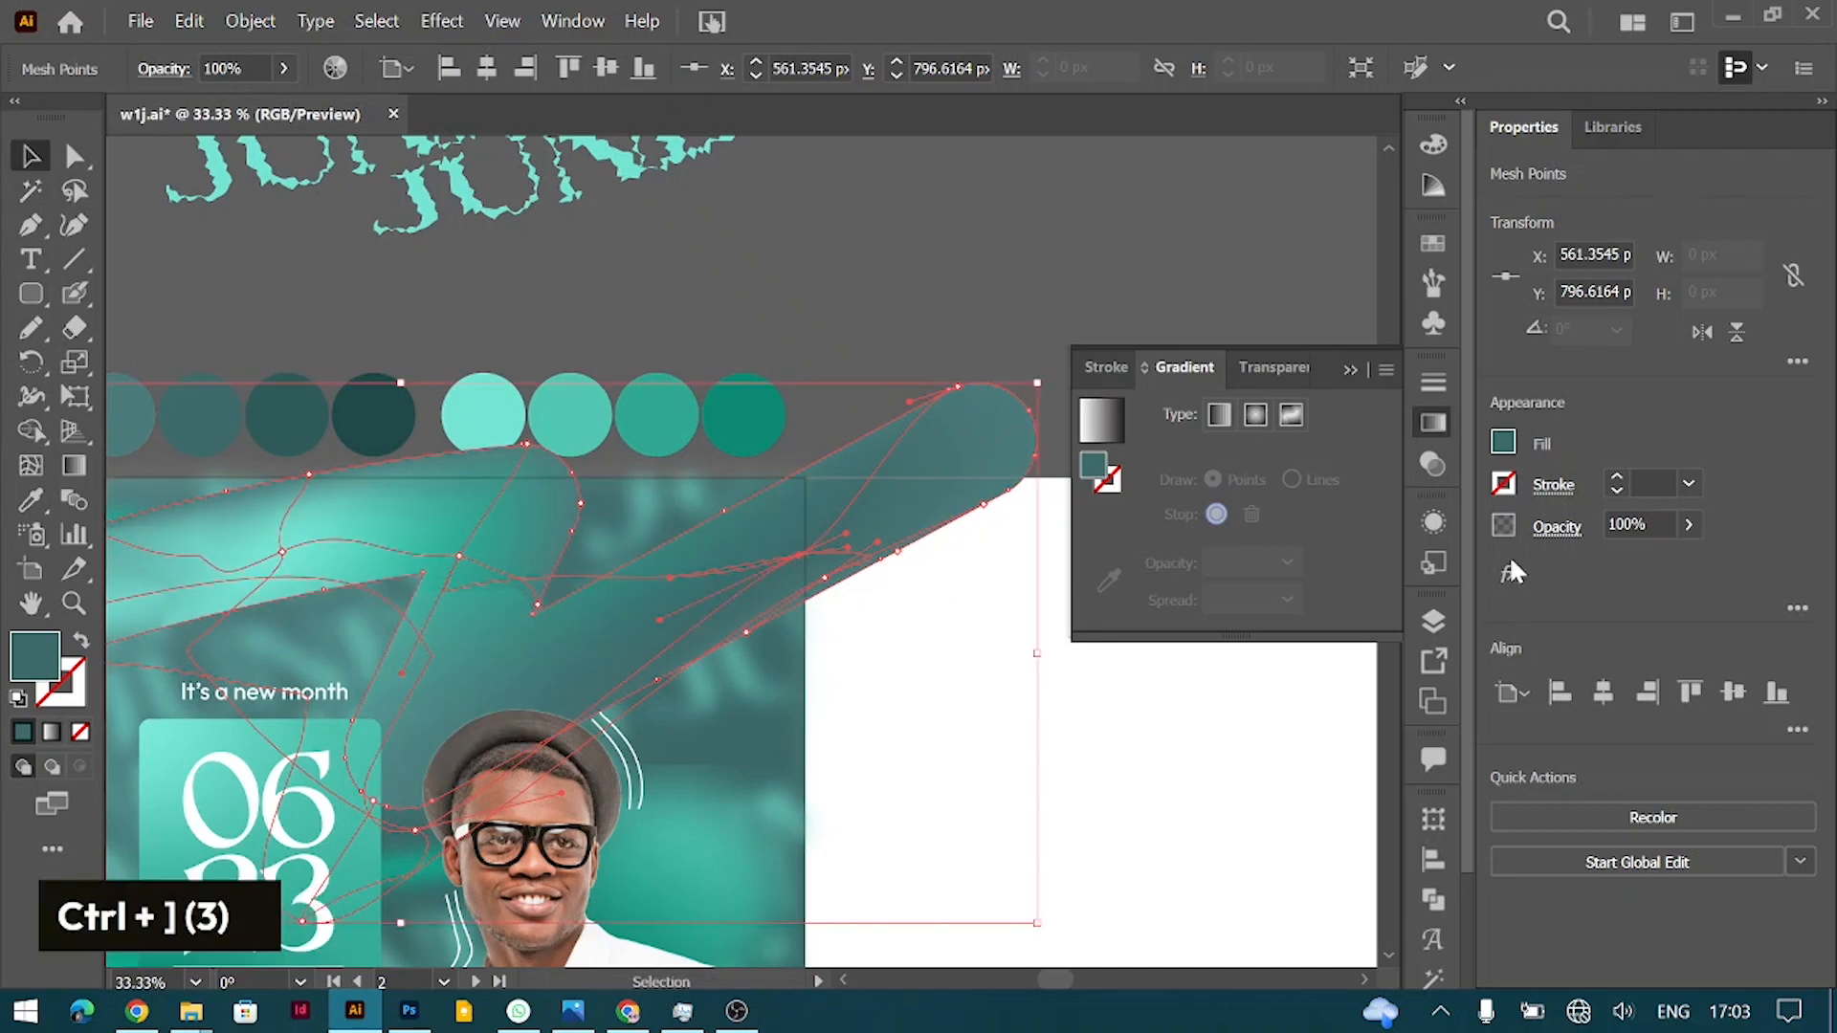
{"action": "left_click", "coordinate": [1504, 577]}
{"action": "mouse_move", "coordinate": [1574, 763]}
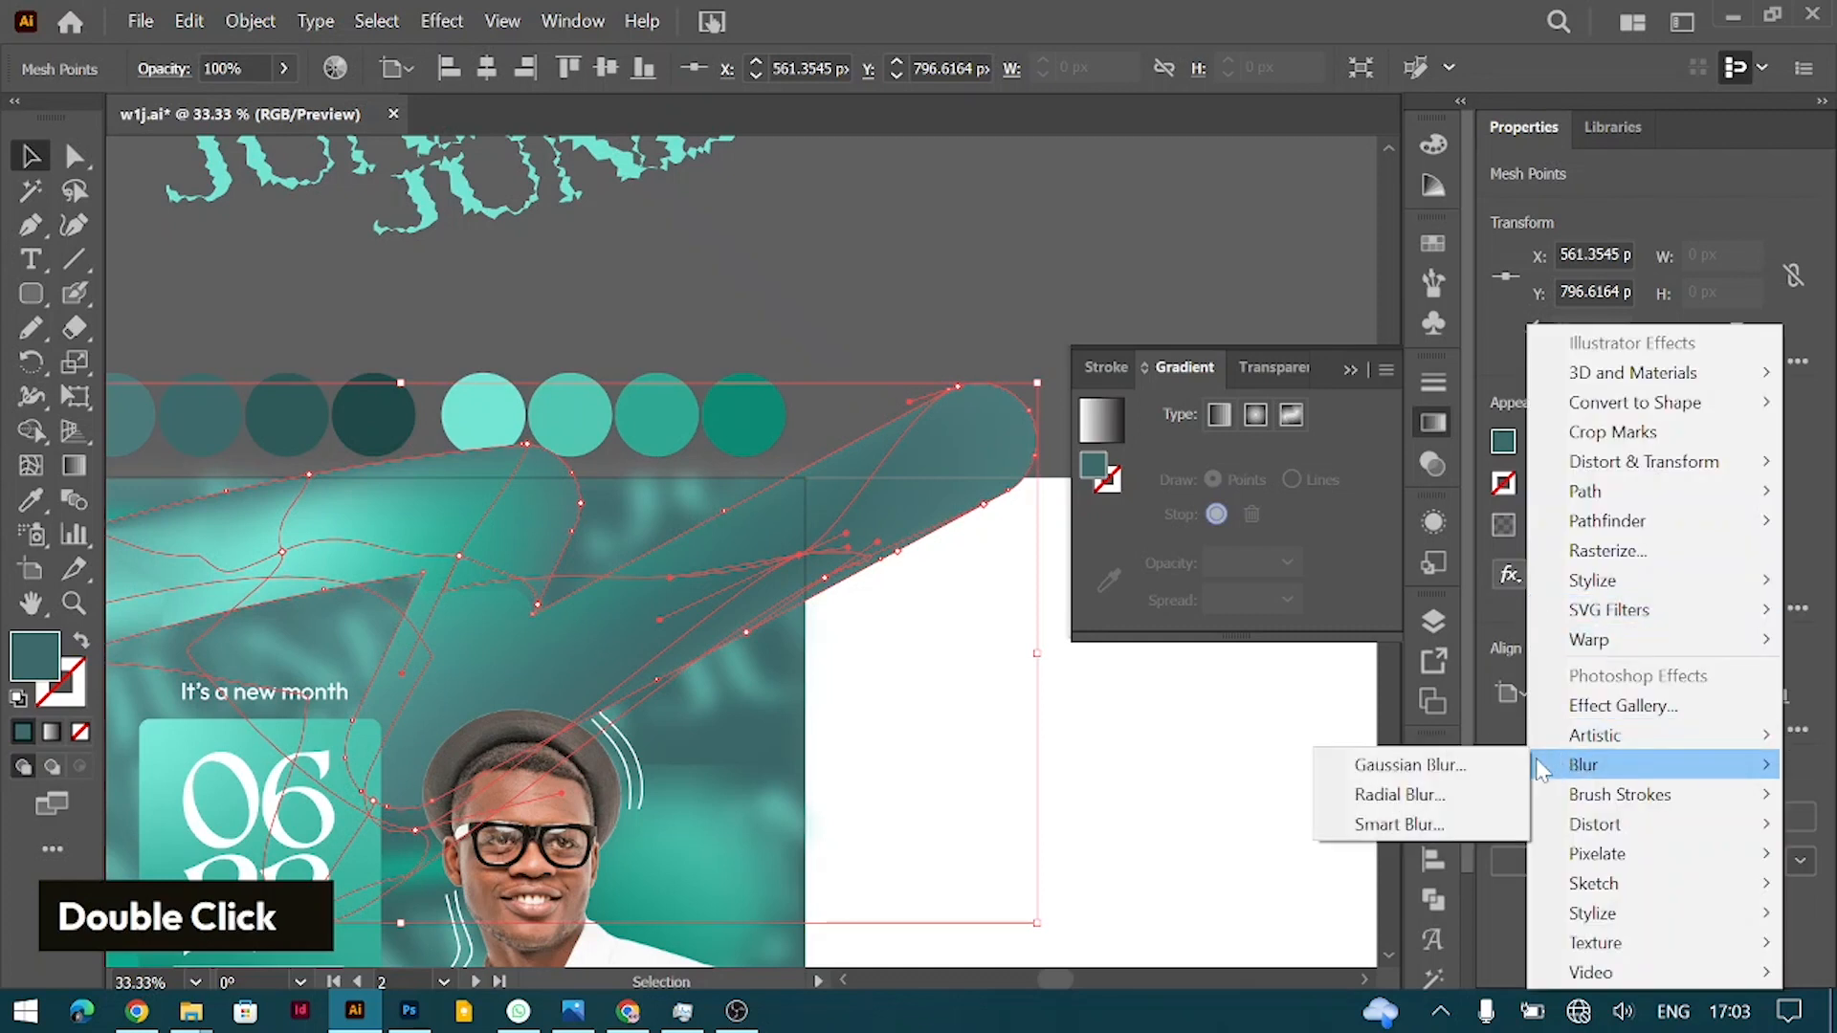
{"action": "left_click", "coordinate": [1392, 762]}
{"action": "key", "text": "Return"}
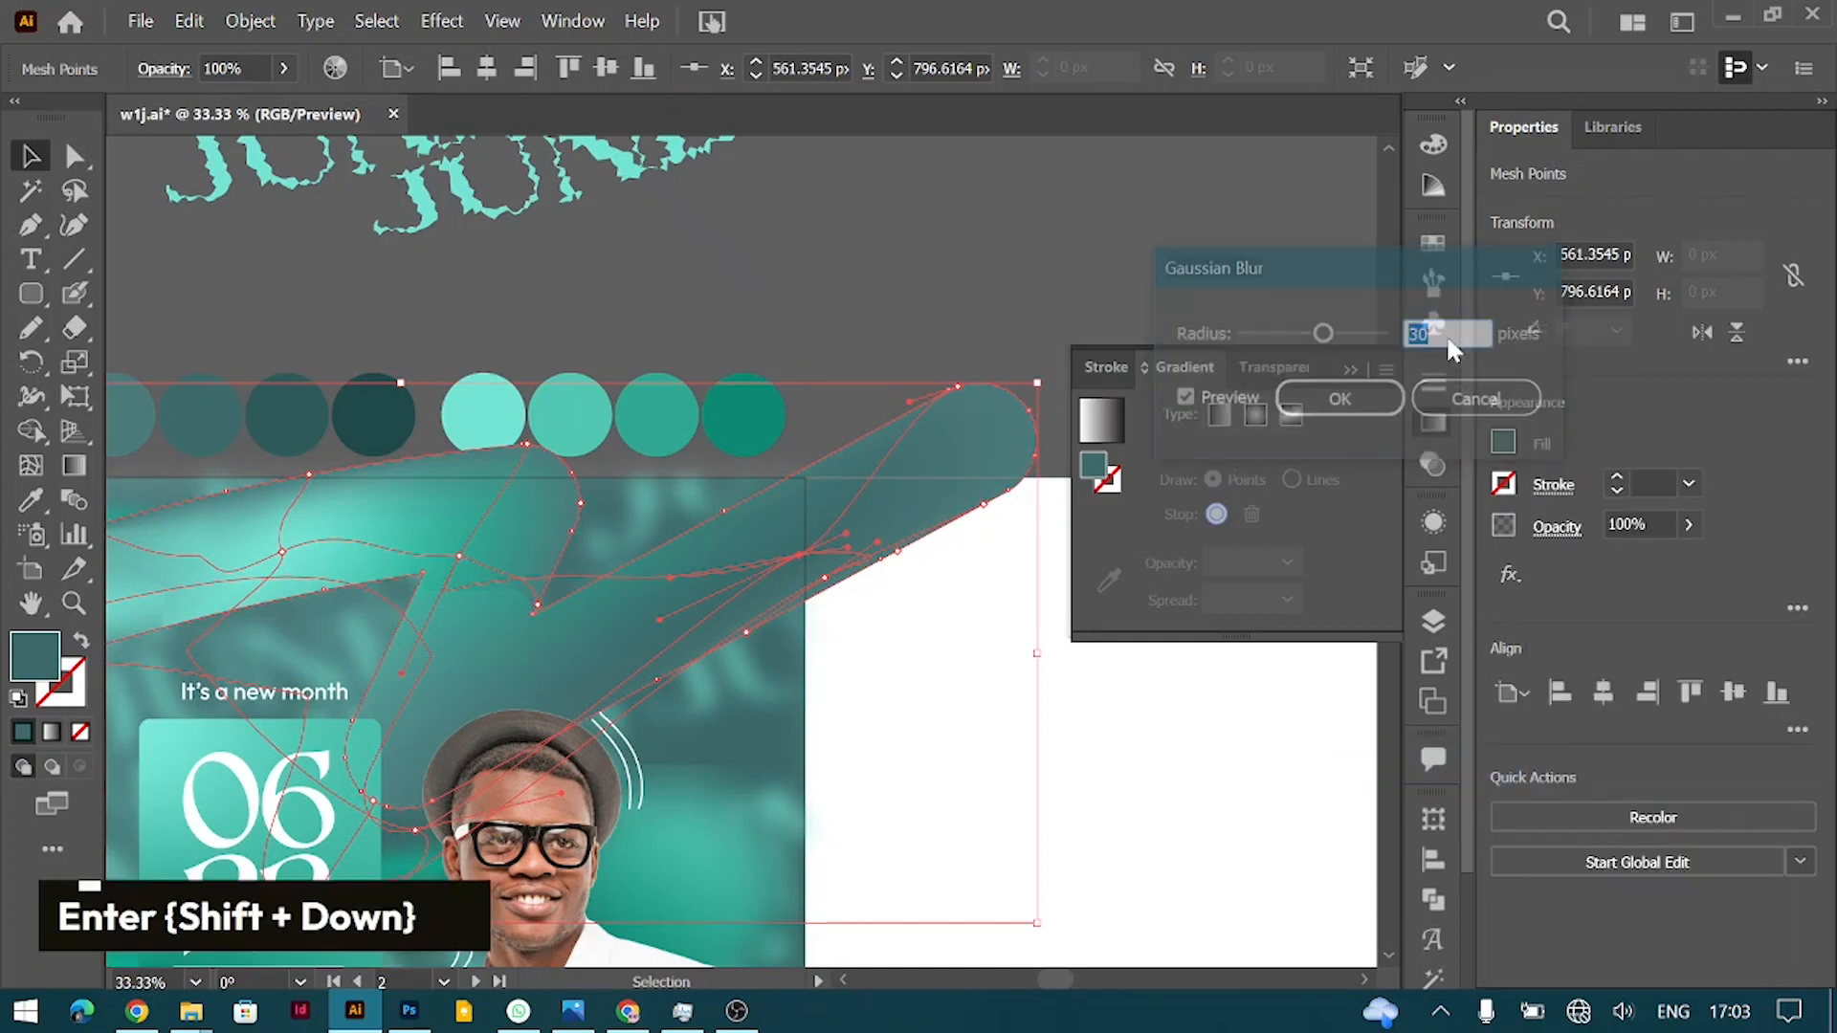
Step: Apply a Gaussian Blur with a 30-pixel radius to the whole zigzag ribbon and shift it slightly down
{"action": "left_click", "coordinate": [899, 541]}
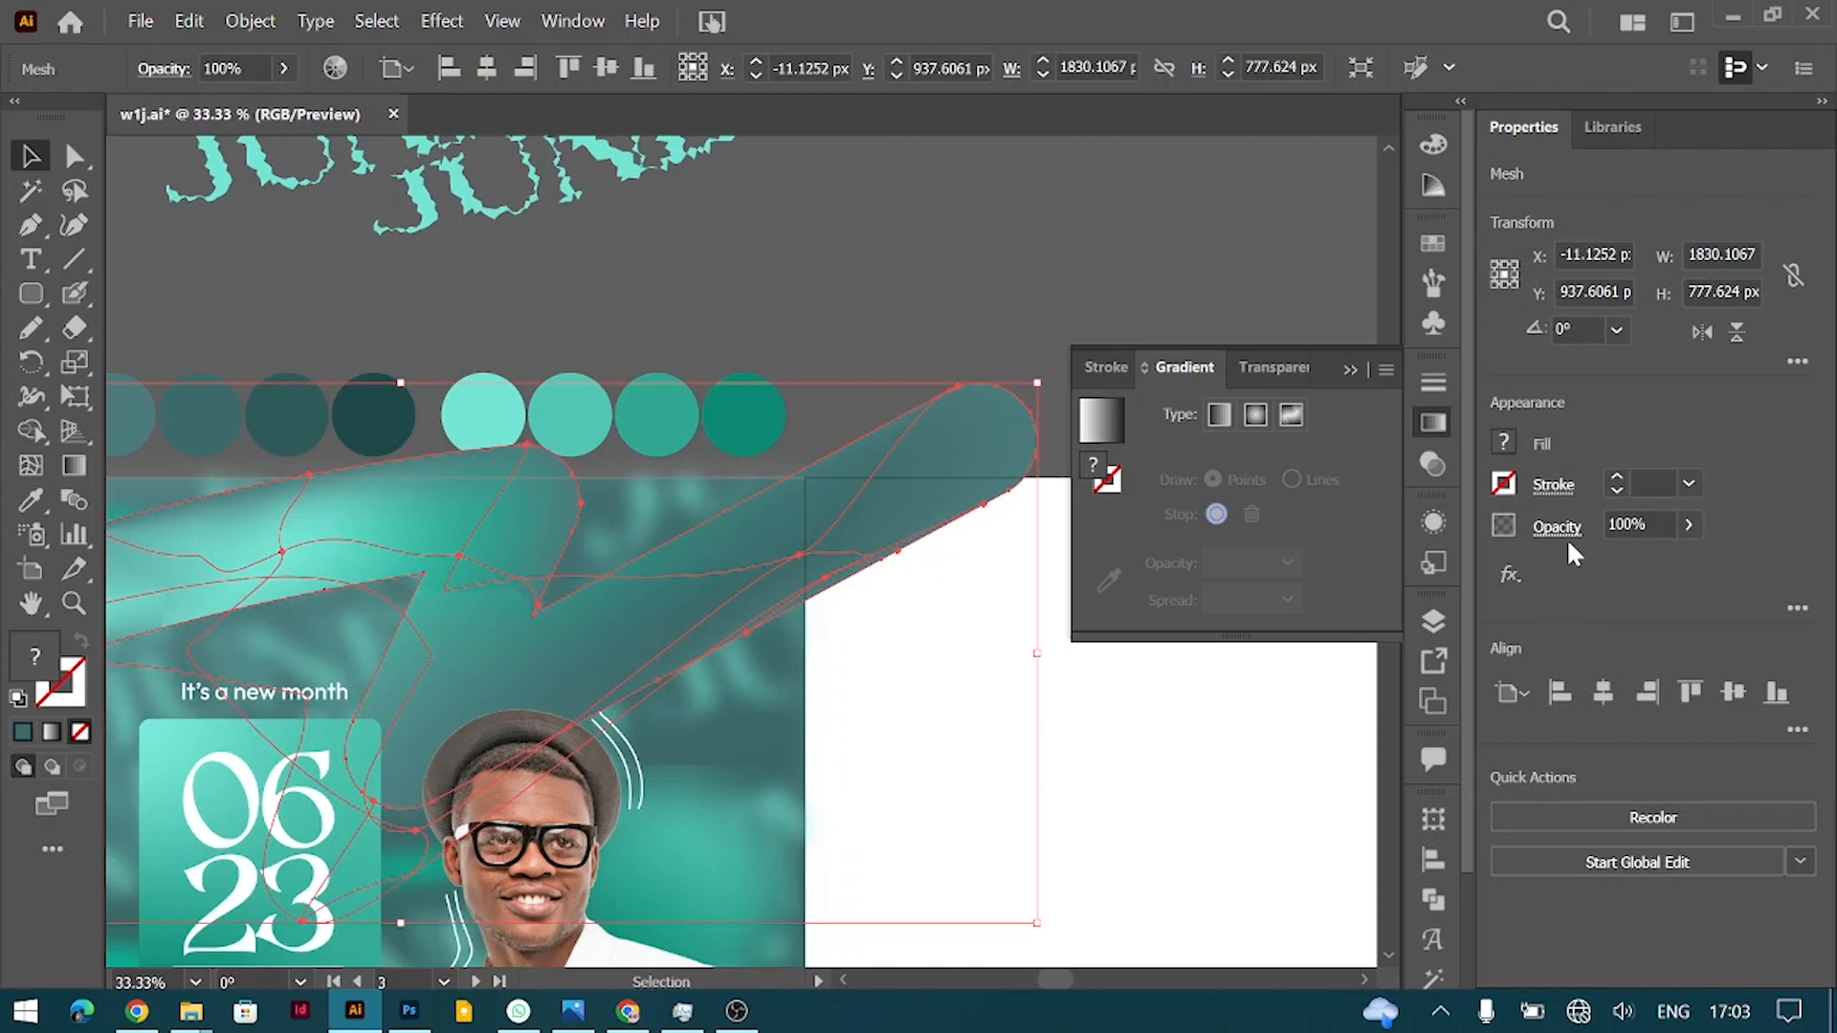
{"action": "left_click", "coordinate": [1506, 576]}
{"action": "mouse_move", "coordinate": [1581, 765]}
{"action": "left_click", "coordinate": [1476, 765]}
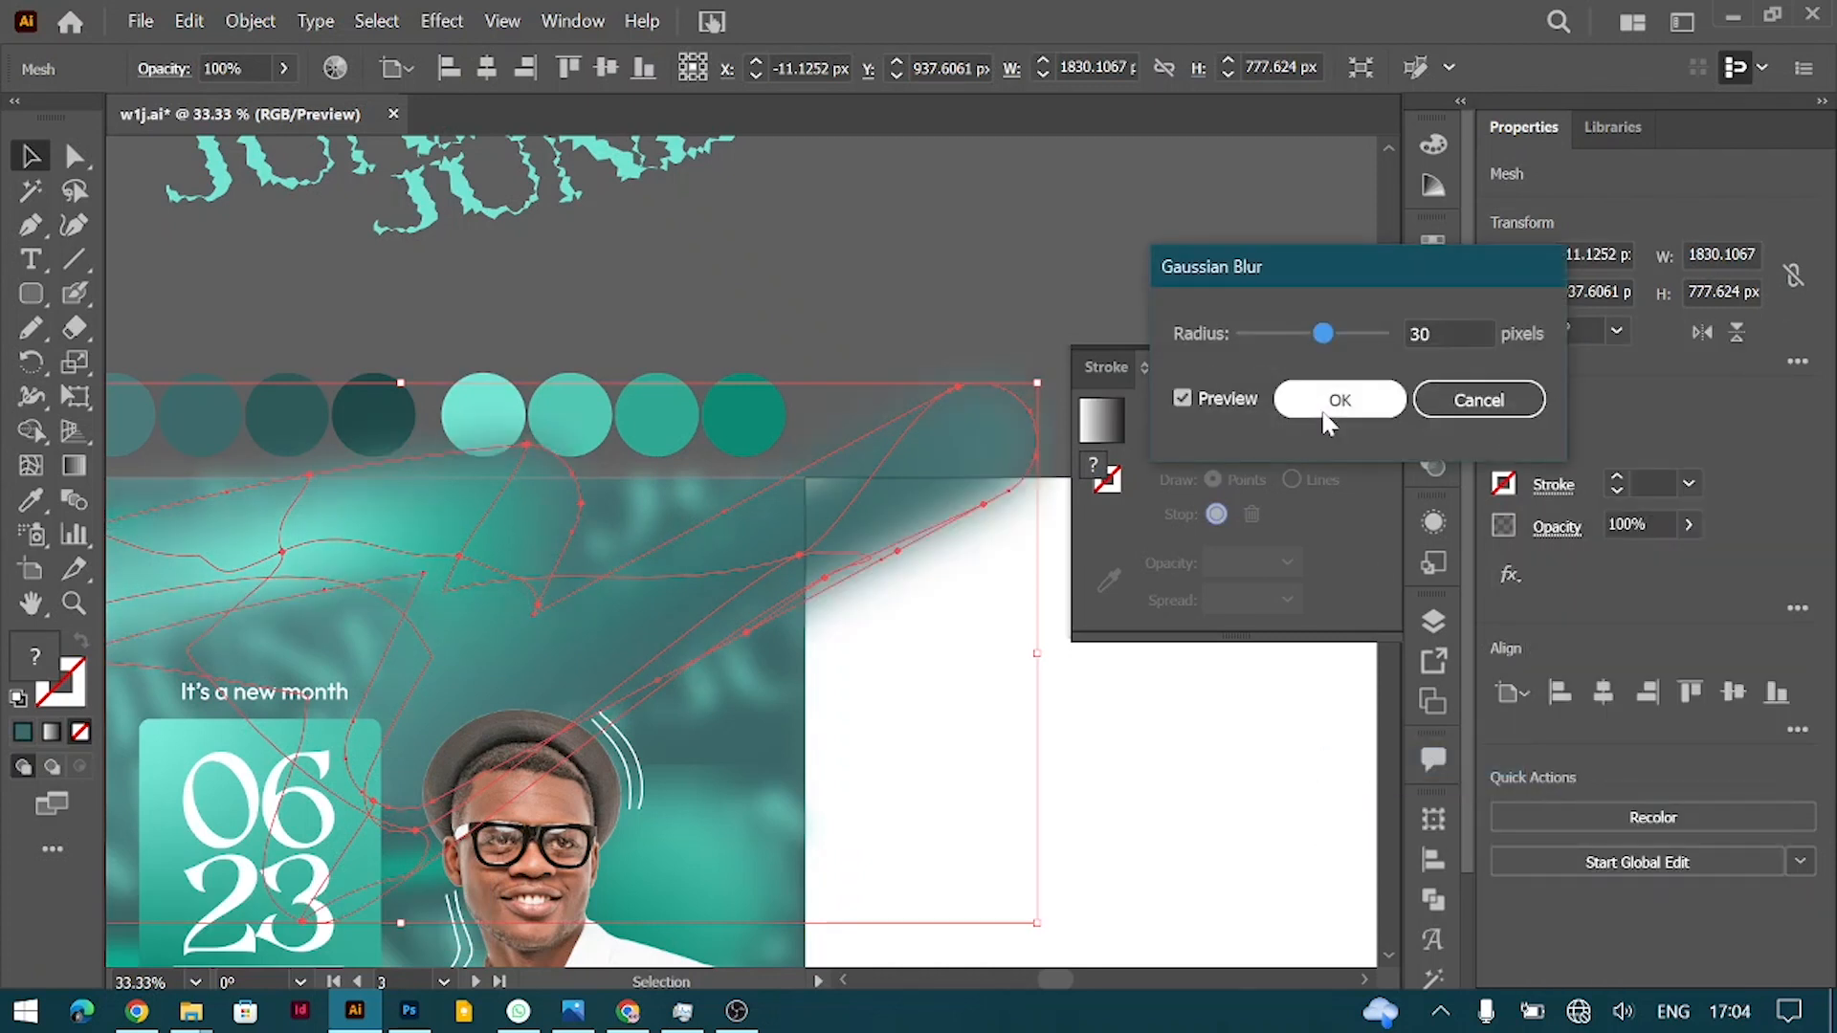
{"action": "key", "text": "shift+Down"}
{"action": "key", "text": "Return"}
{"action": "left_click", "coordinate": [985, 274]}
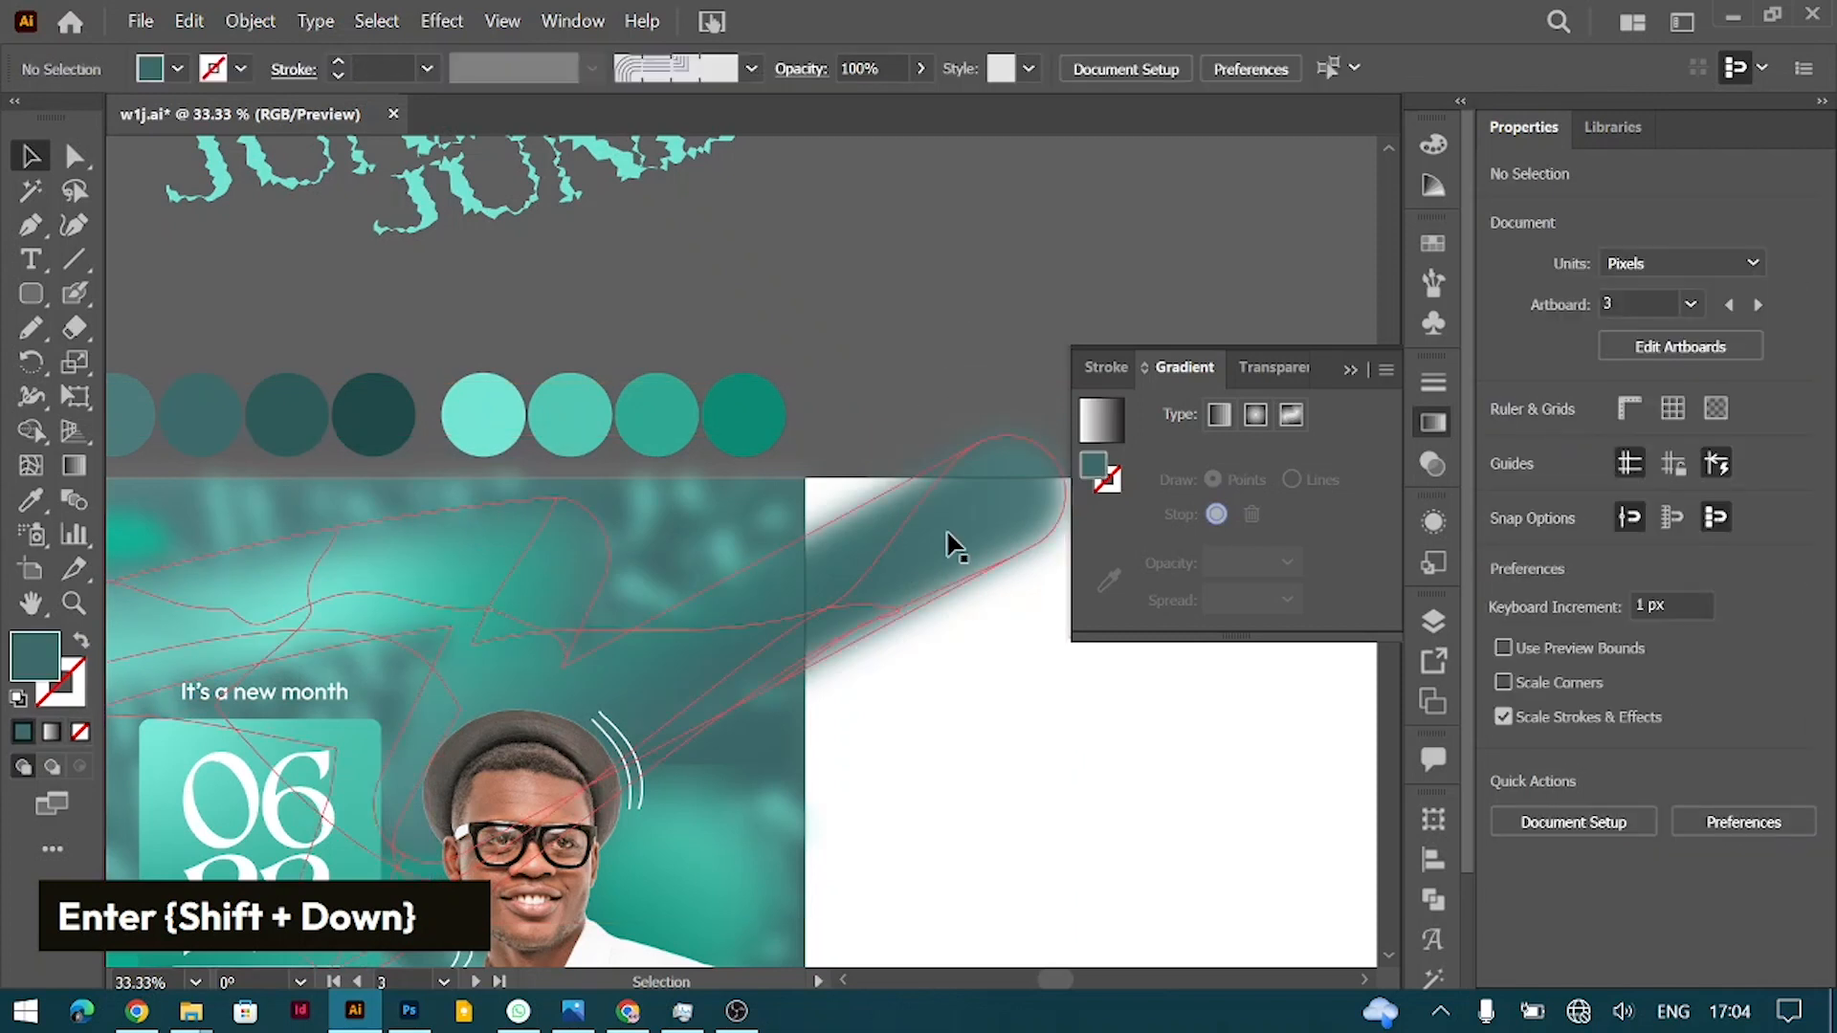
Step: Send the blurred ribbon three levels backward in the stacking order and bring it one level forward
{"action": "scroll", "coordinate": [952, 555], "scroll_direction": "left", "scroll_amount": 3}
{"action": "left_click", "coordinate": [965, 573]}
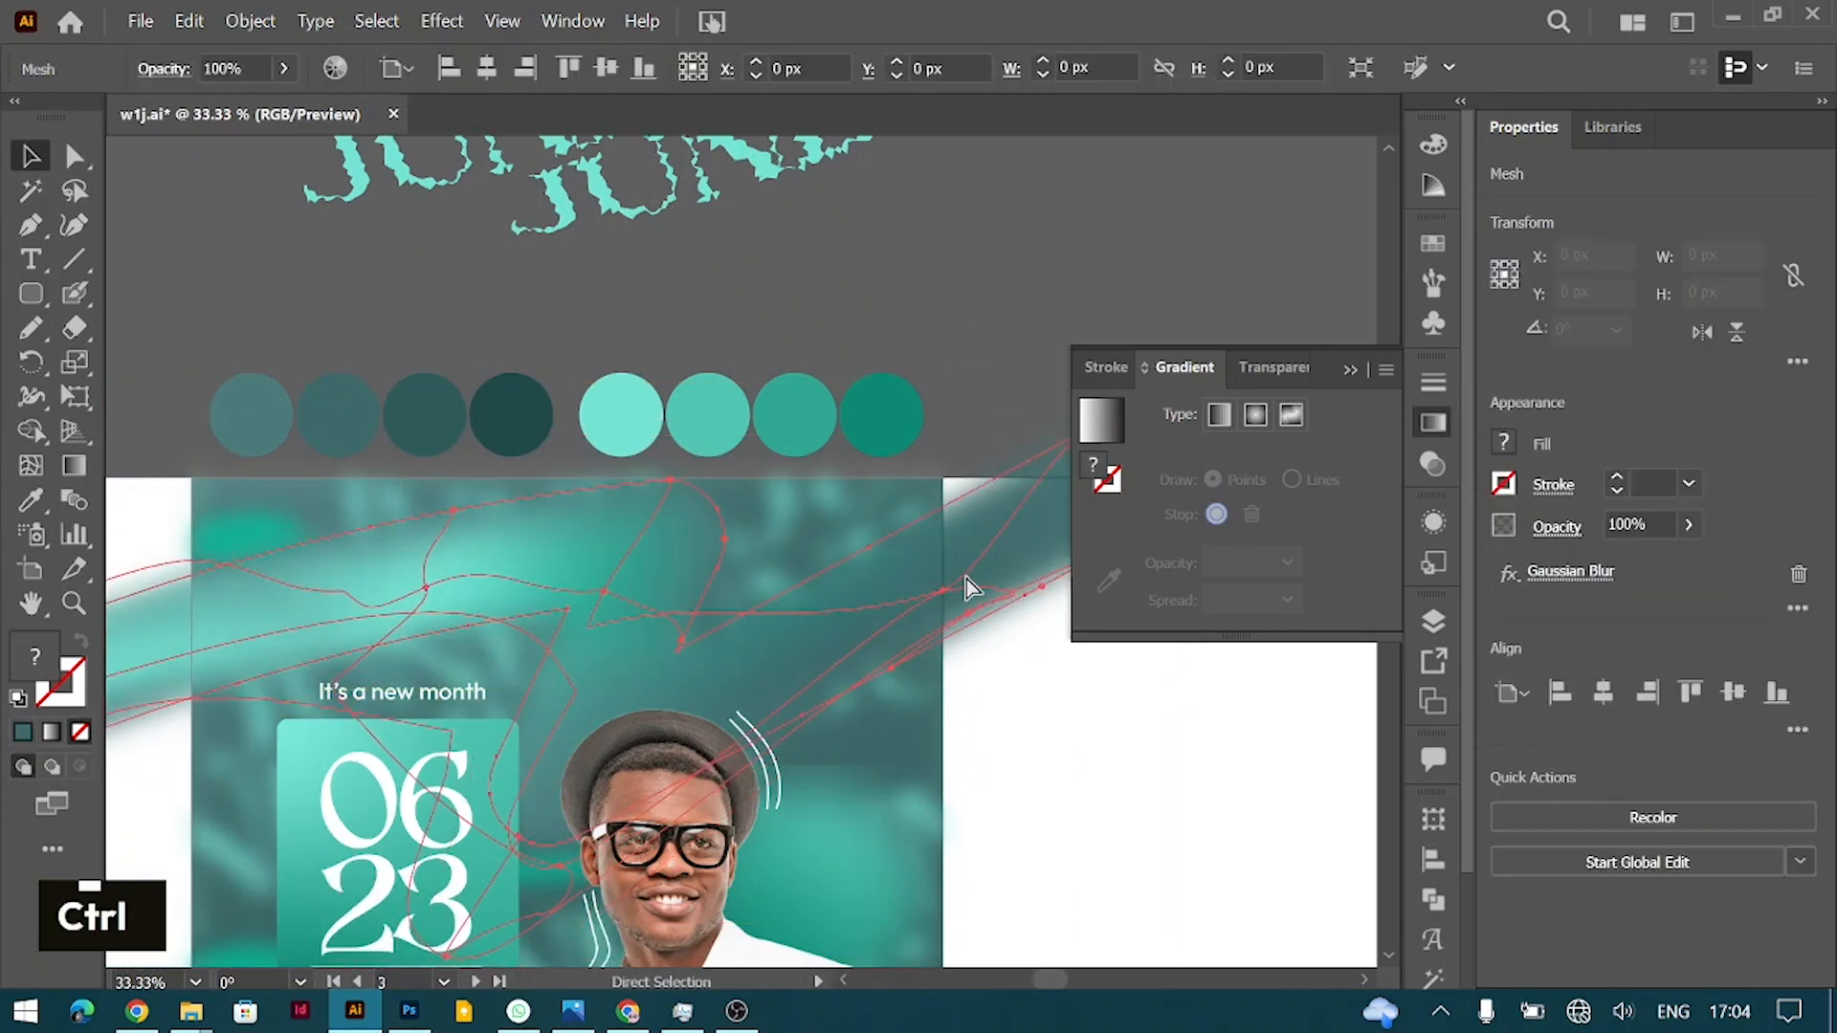
{"action": "key", "text": "ctrl+bracketleft"}
{"action": "key", "text": "ctrl+bracketleft"}
{"action": "key", "text": "ctrl+bracketleft"}
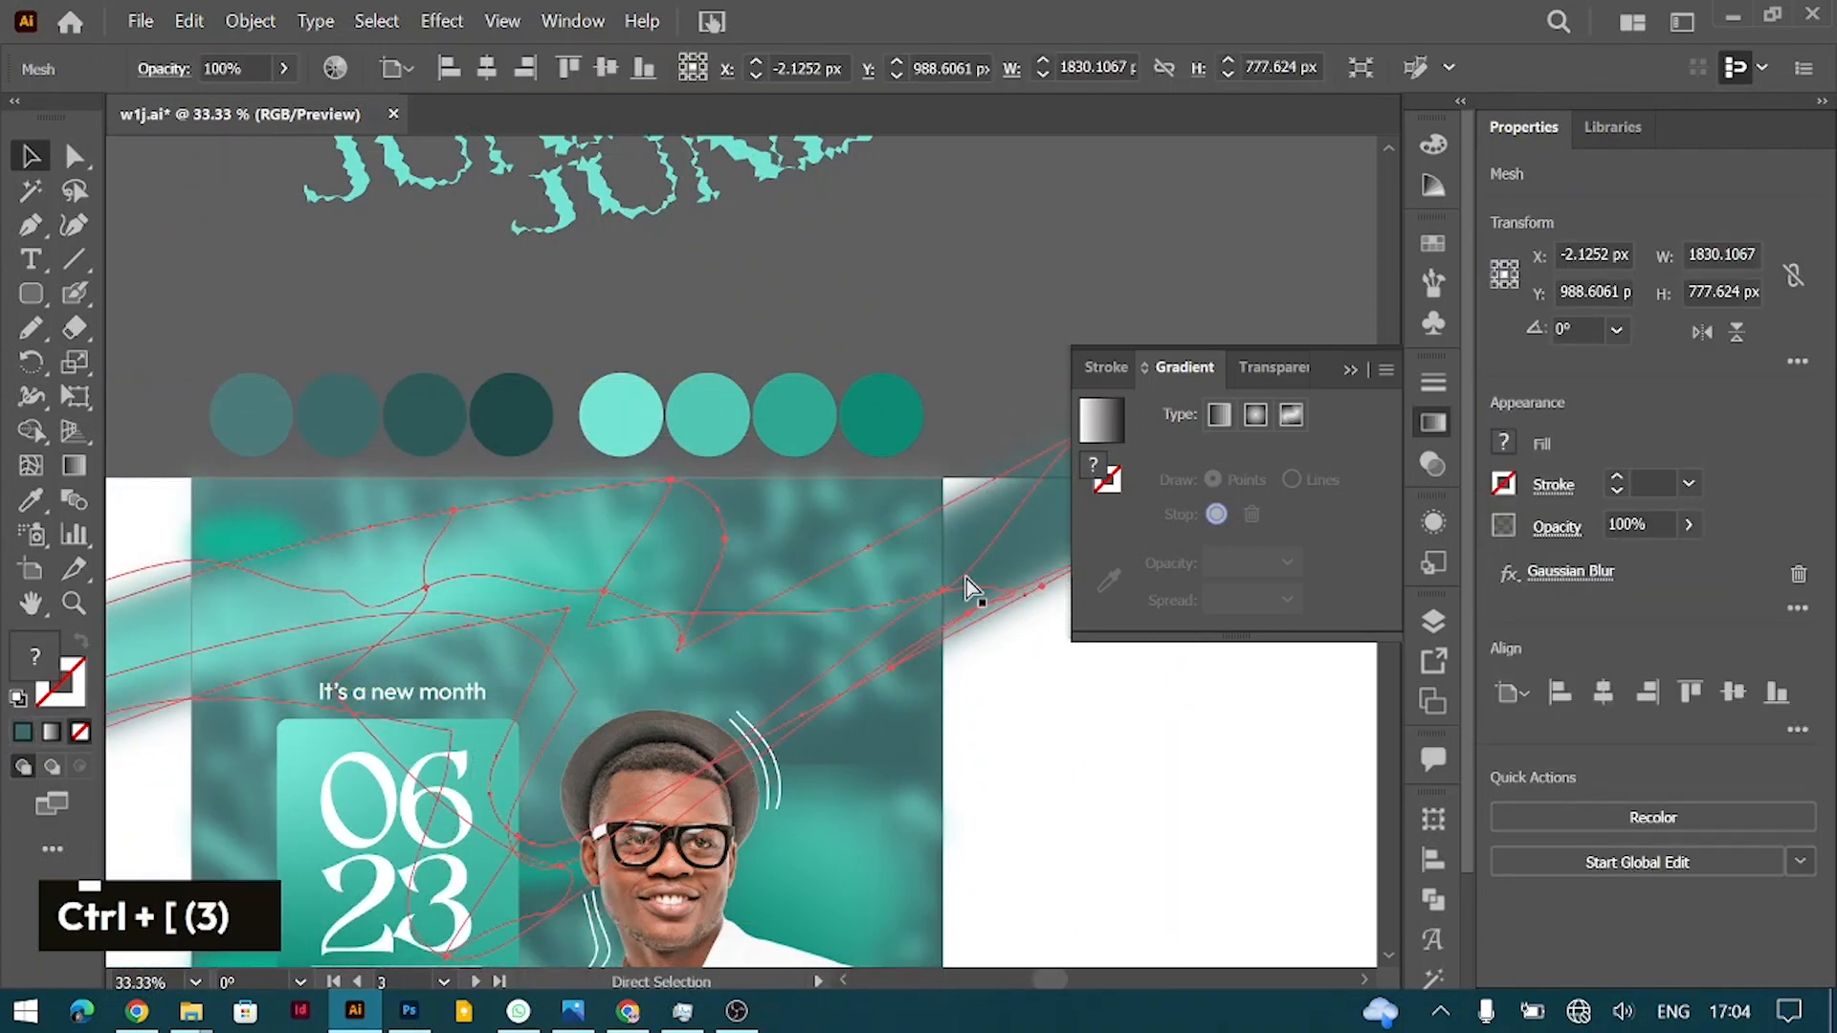
{"action": "key", "text": "ctrl+bracketright"}
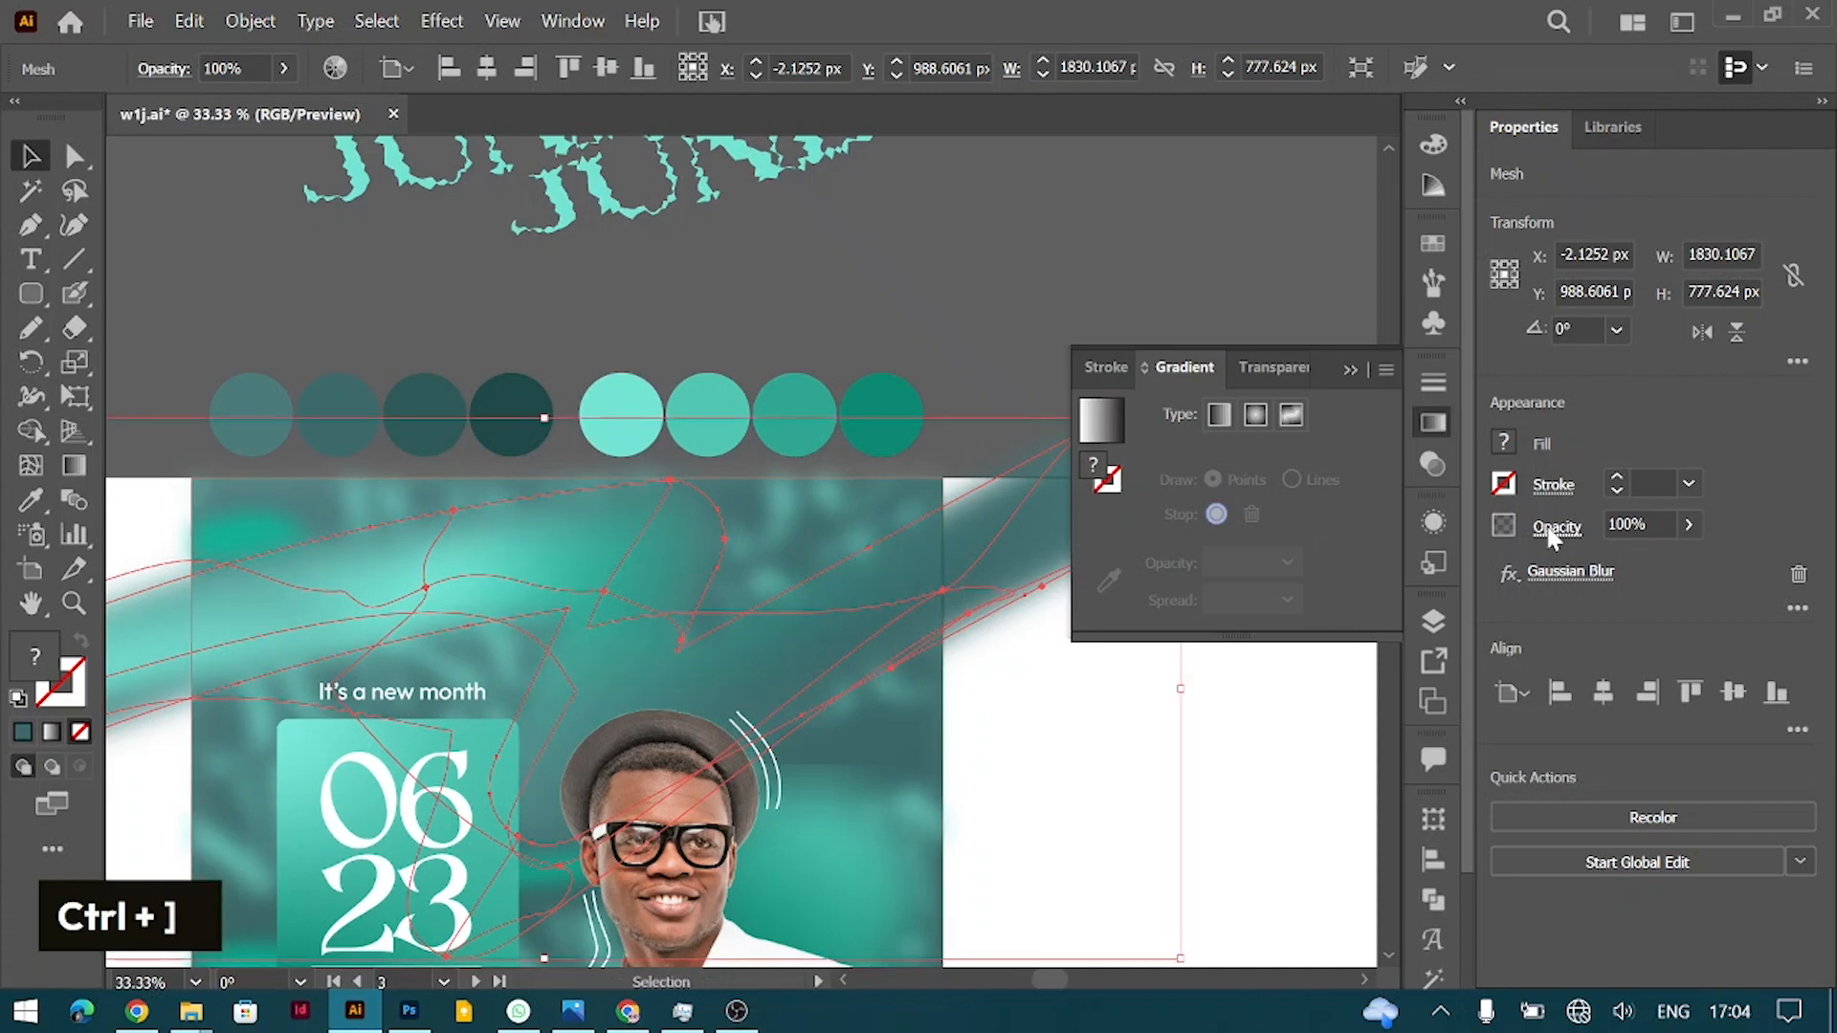
Step: Try the Soft Light and Overlay blending modes on the blurred ribbon
{"action": "left_click", "coordinate": [1554, 531]}
{"action": "left_click", "coordinate": [1325, 577]}
{"action": "left_click", "coordinate": [1340, 314]}
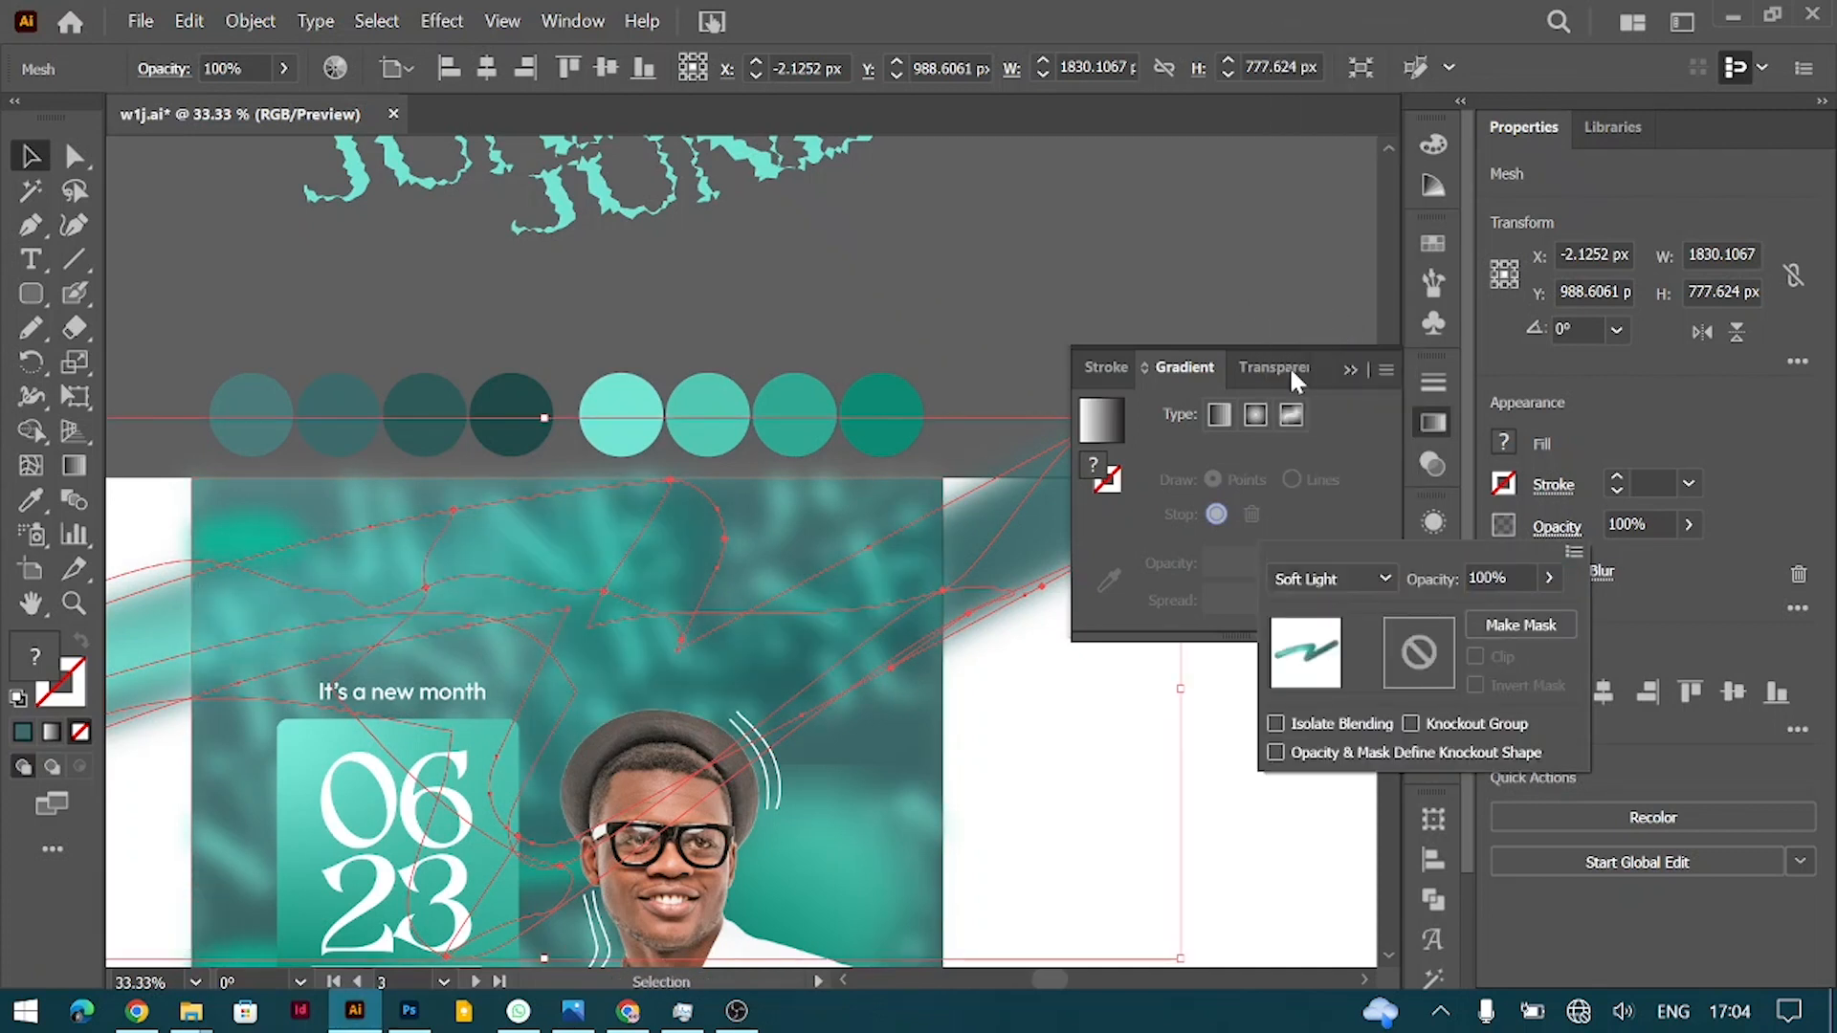
{"action": "left_click", "coordinate": [1339, 579]}
{"action": "left_click", "coordinate": [1313, 246]}
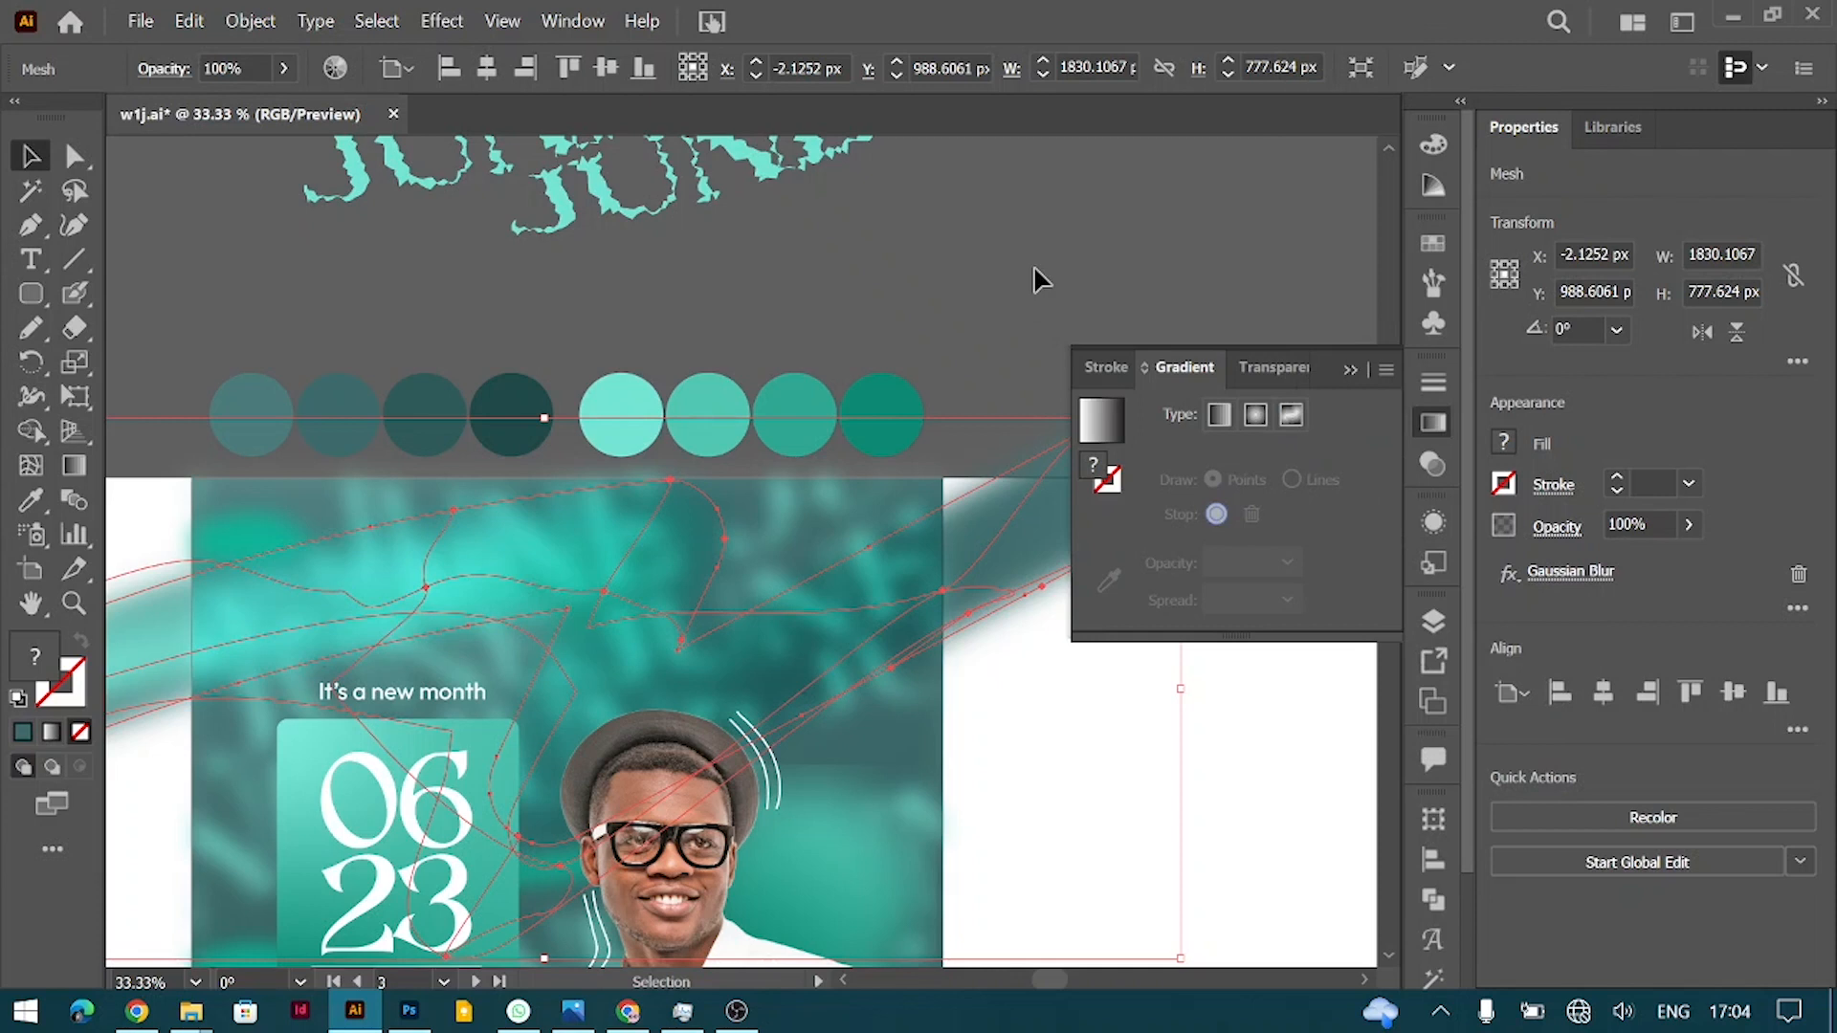
{"action": "double_click", "coordinate": [965, 260]}
Step: Move the blurred ribbon 62 px down and, after comparing Screen and Soft Light, set its blending mode to Hard Light
{"action": "left_click", "coordinate": [986, 572]}
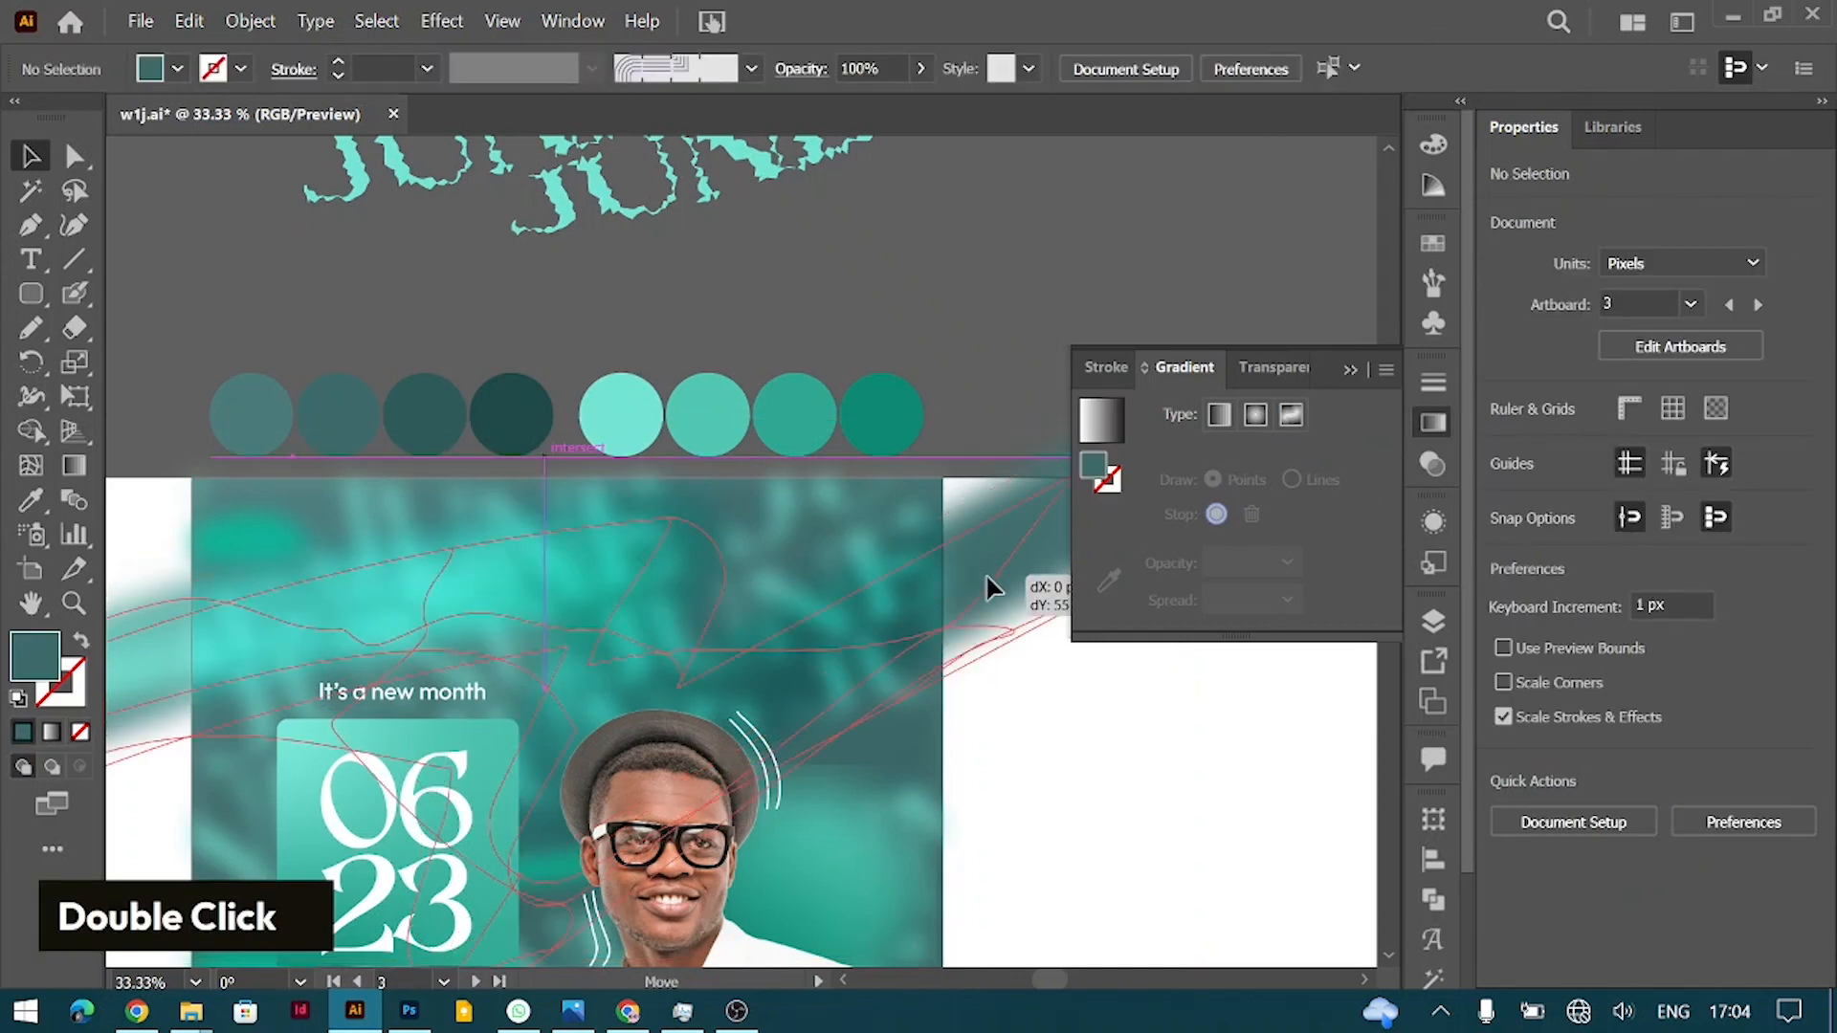
{"action": "left_click", "coordinate": [1556, 536]}
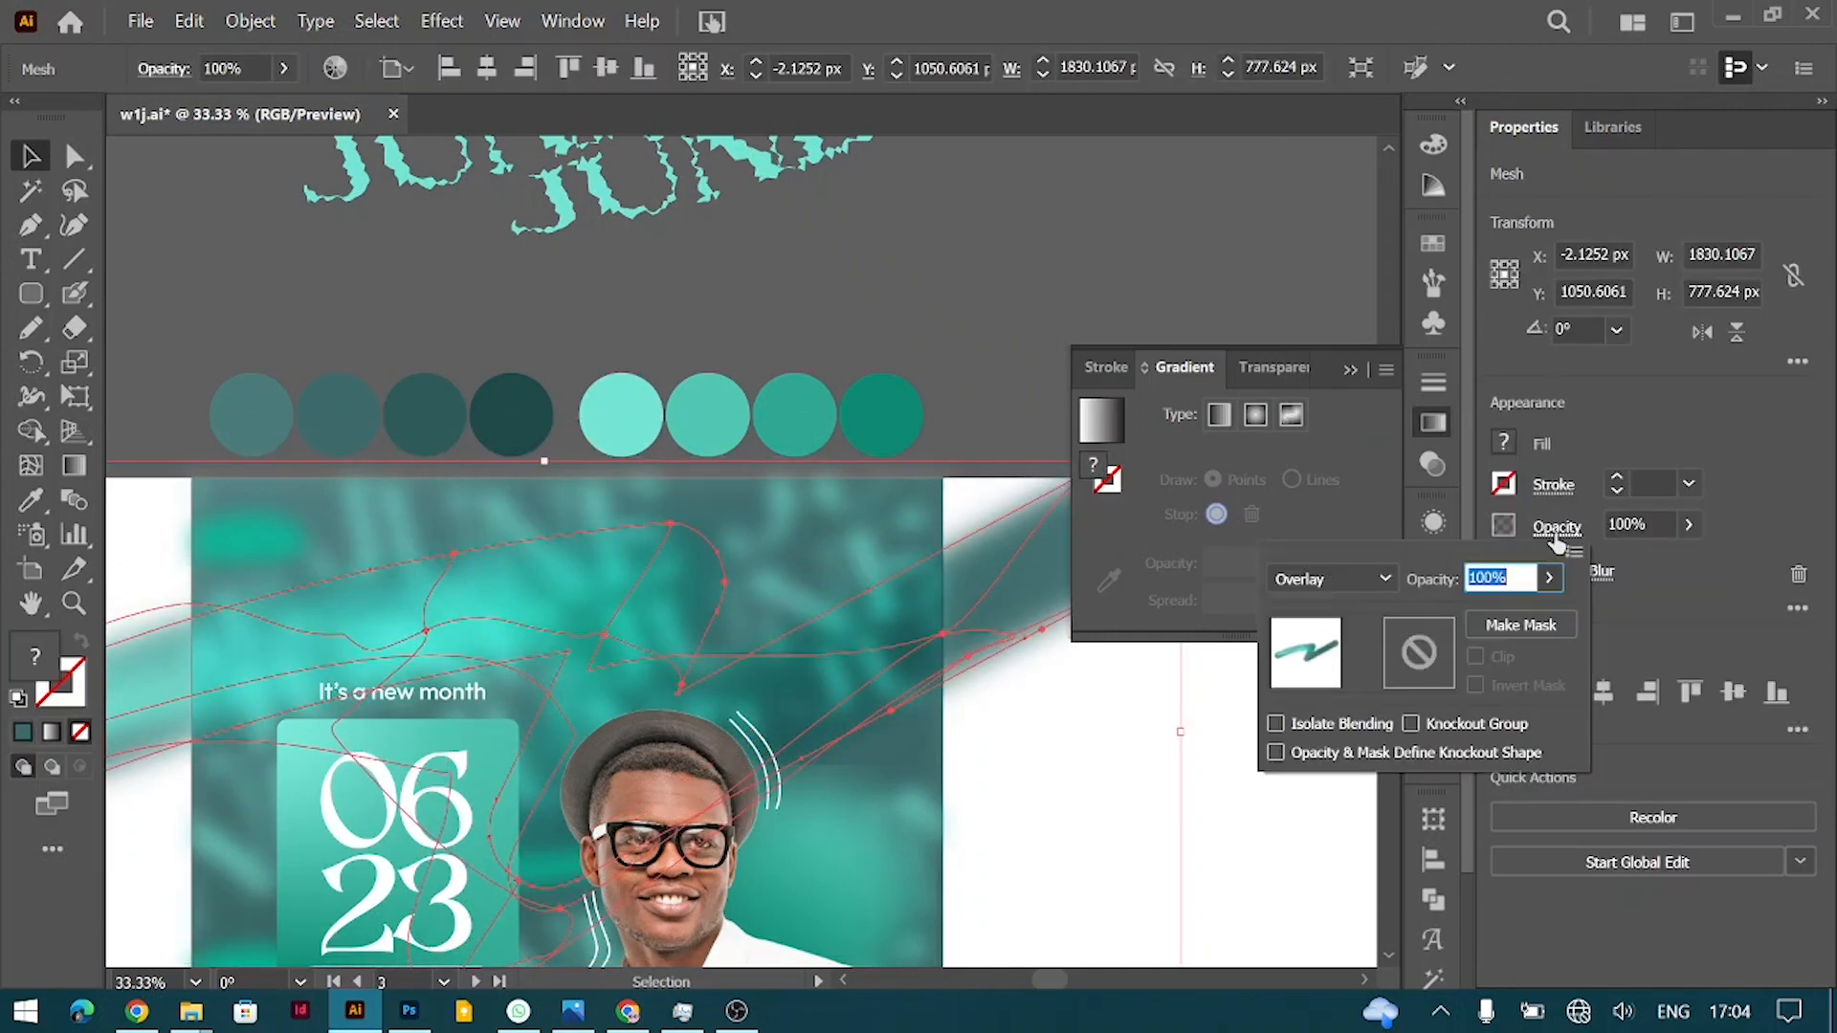
{"action": "left_click", "coordinate": [1337, 583]}
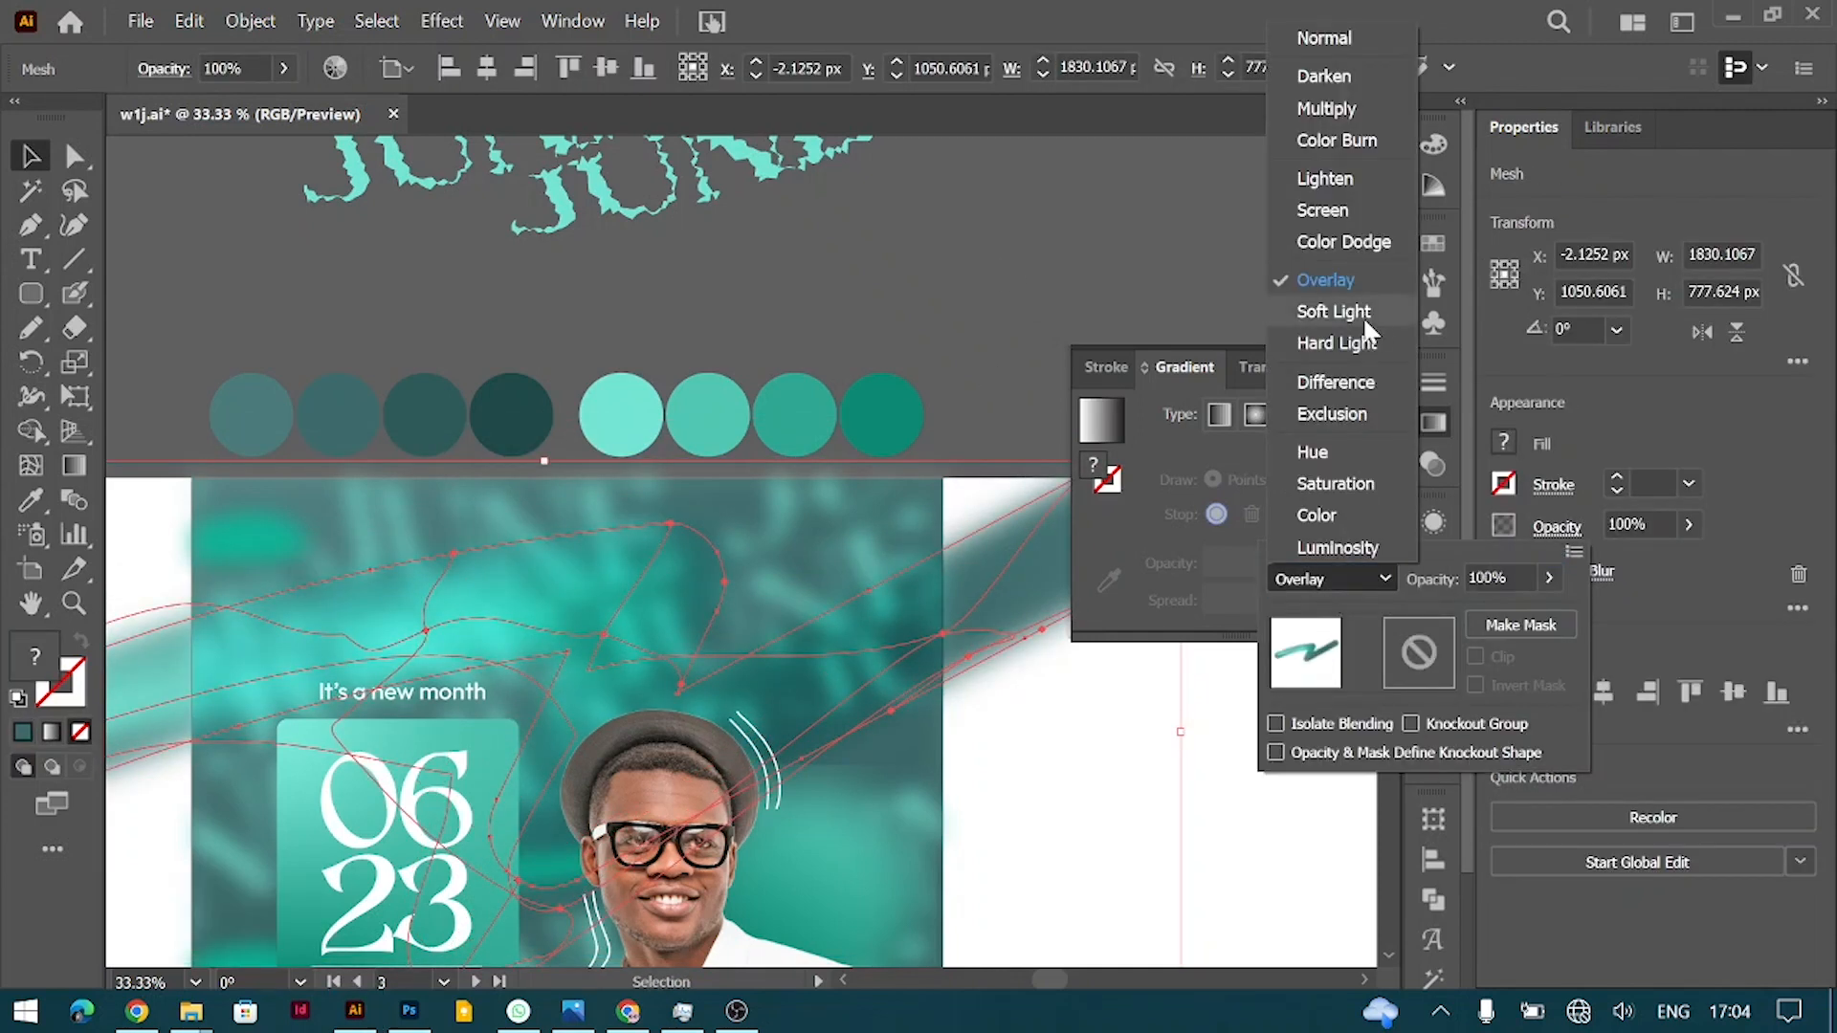
{"action": "left_click", "coordinate": [1337, 215]}
{"action": "left_click", "coordinate": [1357, 582]}
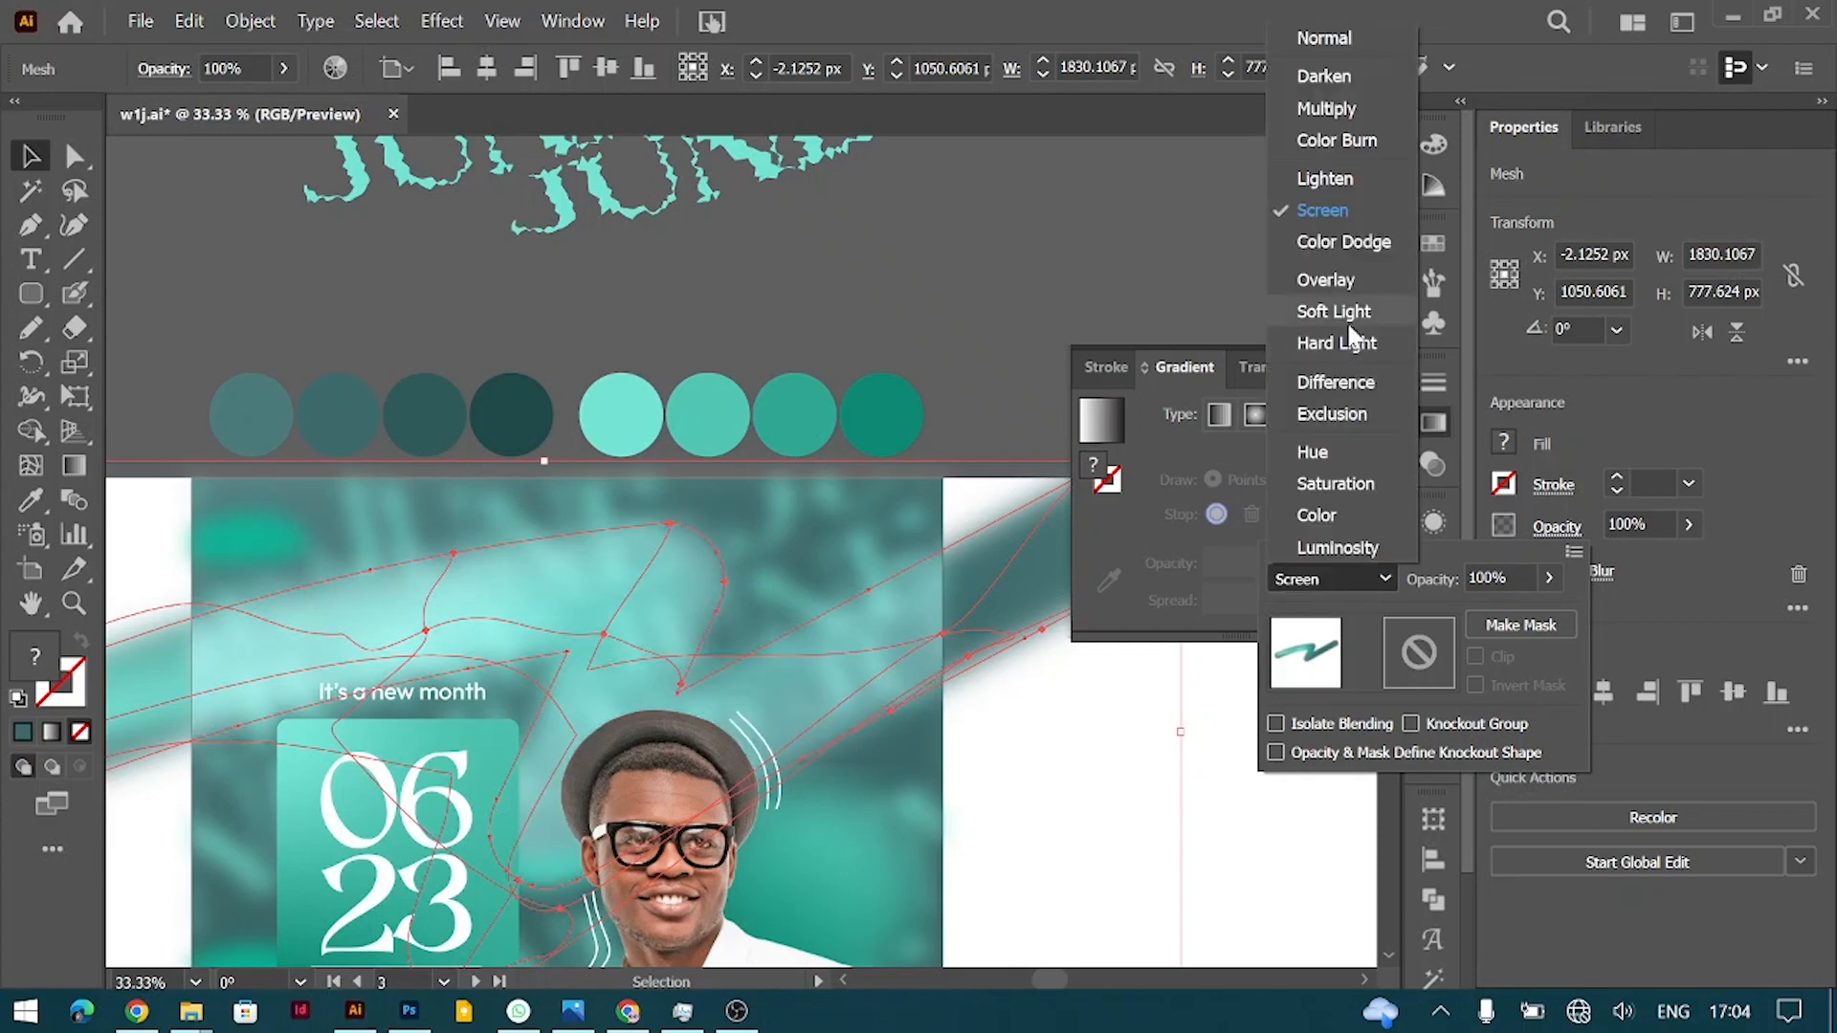
{"action": "left_click", "coordinate": [1341, 315]}
{"action": "left_click", "coordinate": [1312, 574]}
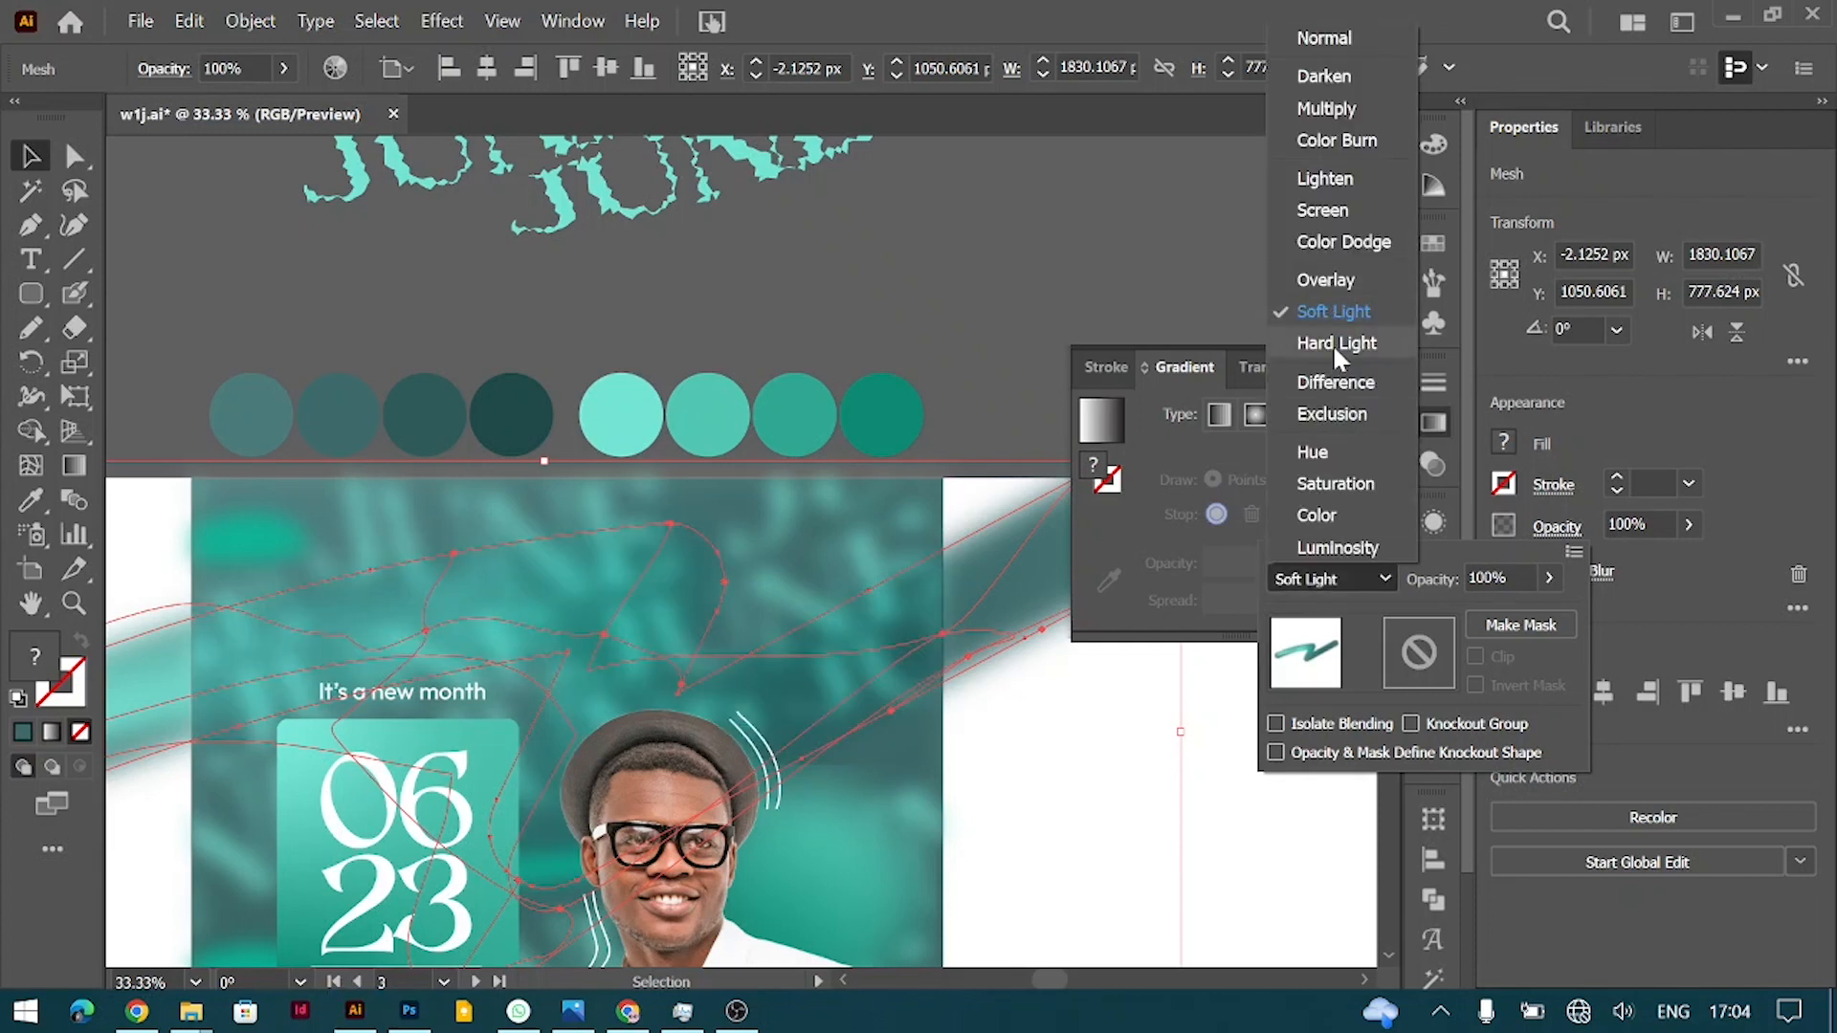
{"action": "left_click", "coordinate": [1336, 343]}
{"action": "double_click", "coordinate": [1107, 235]}
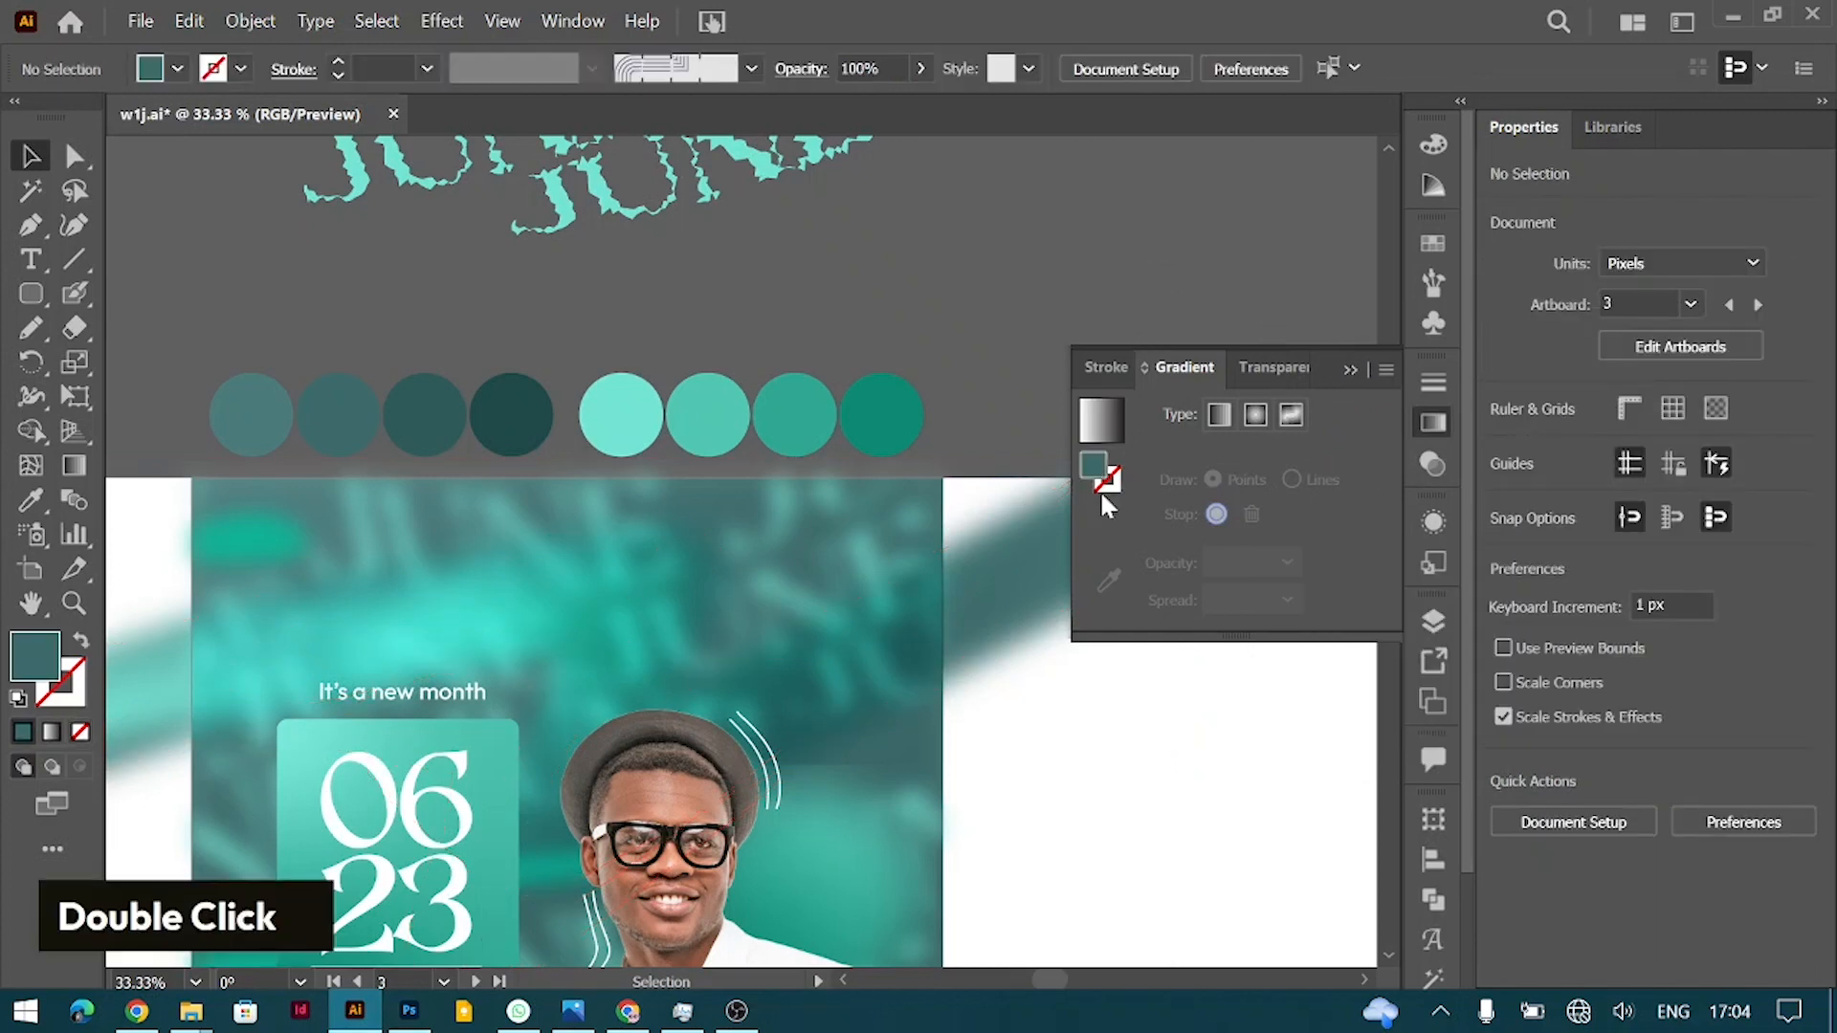
Step: Select the JUNE text together with the white rounded bar behind it
{"action": "scroll", "coordinate": [1043, 687], "scroll_direction": "down", "scroll_amount": 5}
{"action": "key", "text": "ctrl+minus"}
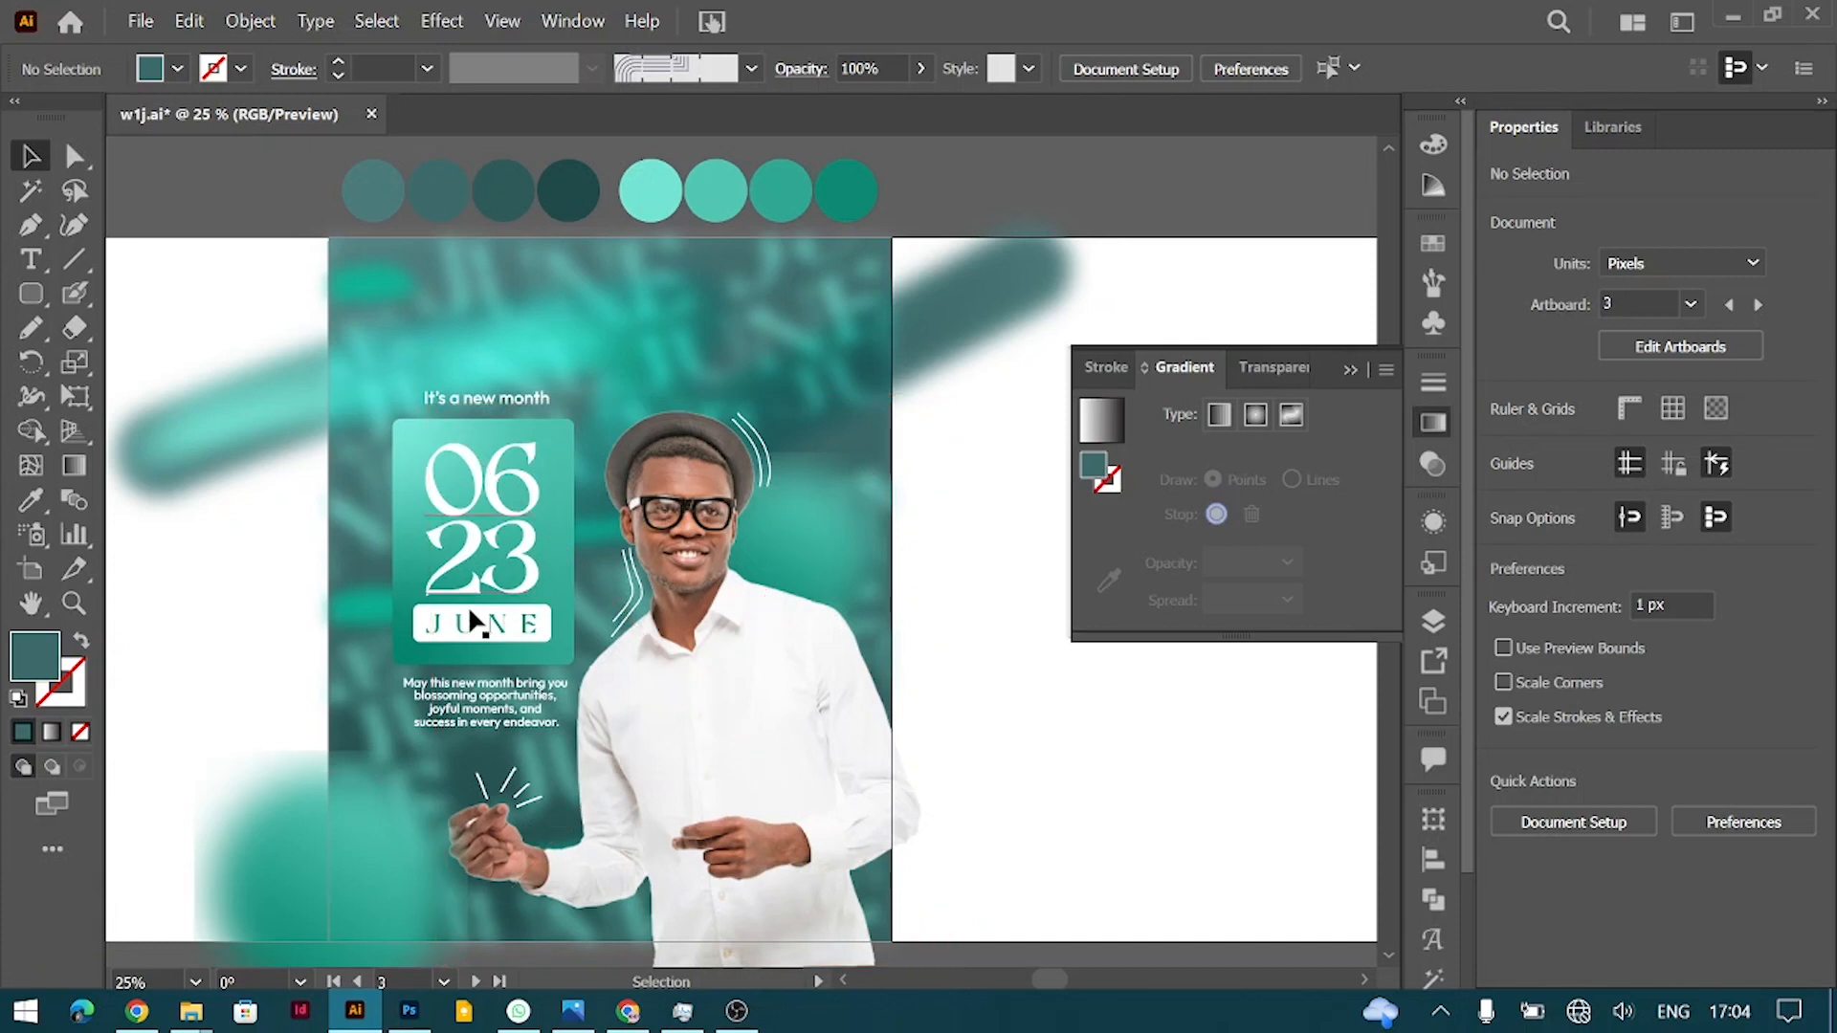
{"action": "left_click", "coordinate": [421, 632]}
{"action": "left_click", "coordinate": [506, 643], "text": "shift"}
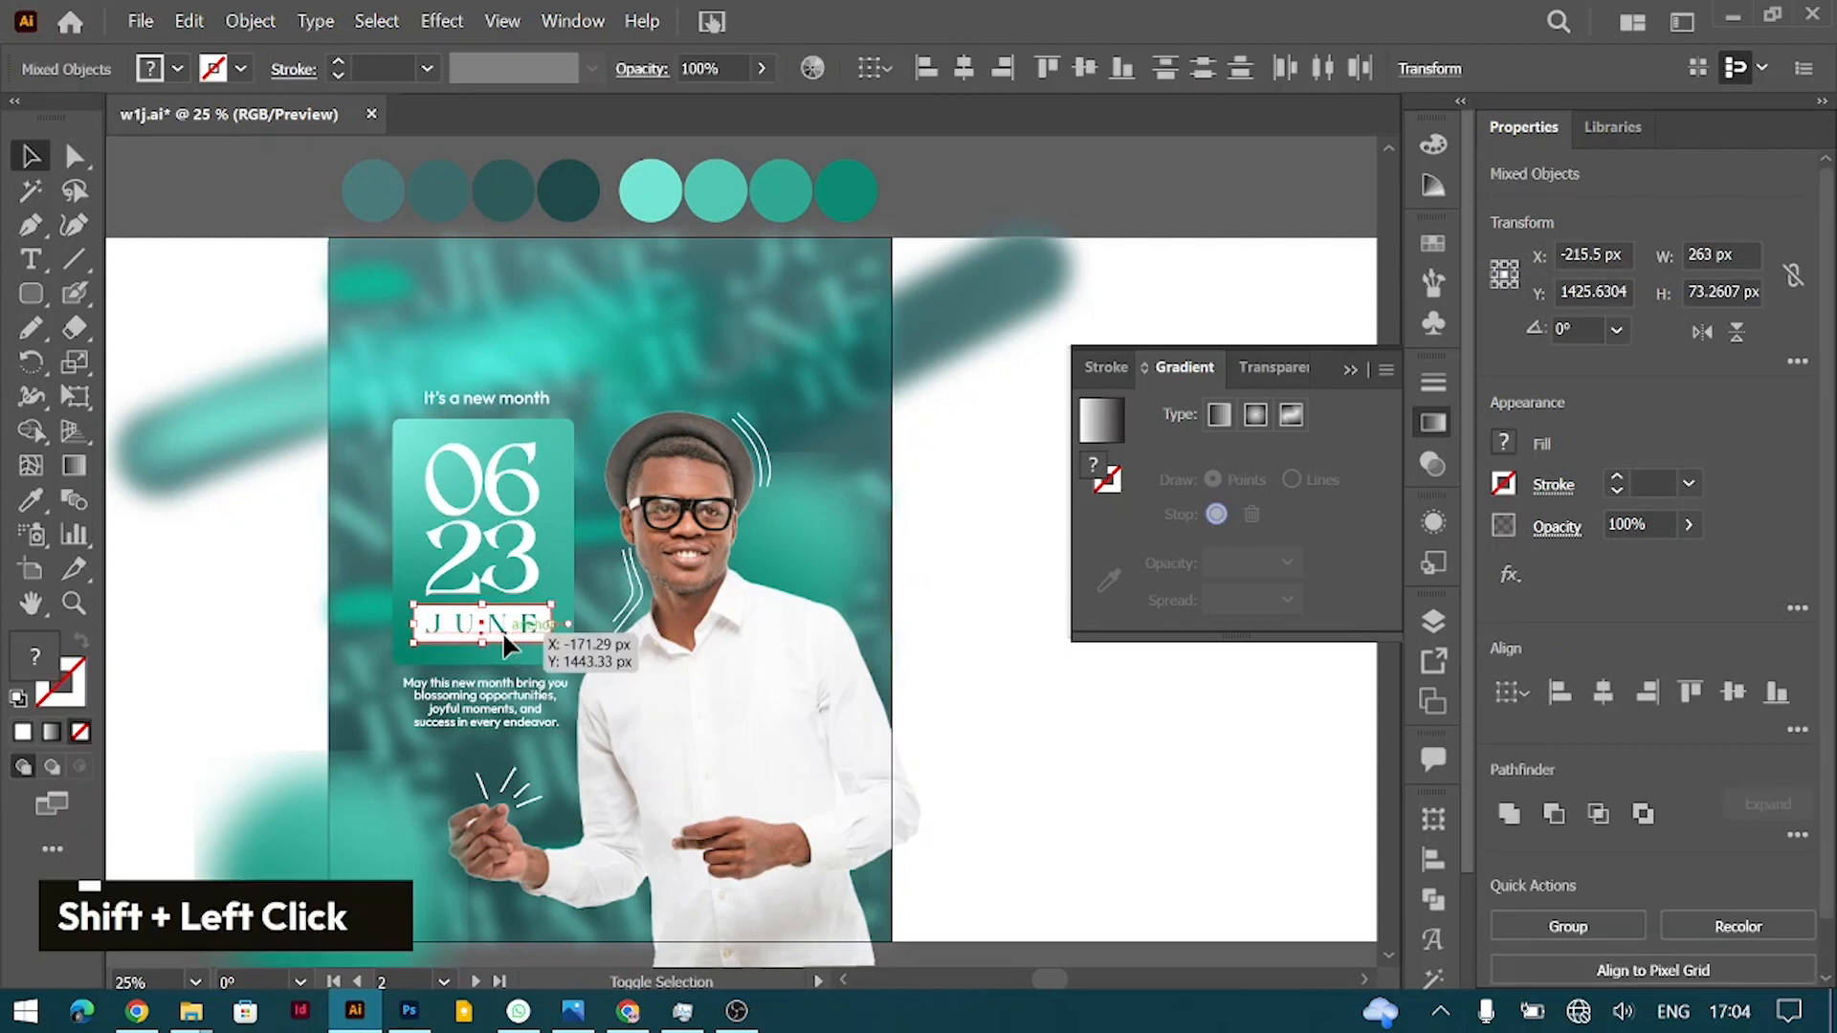